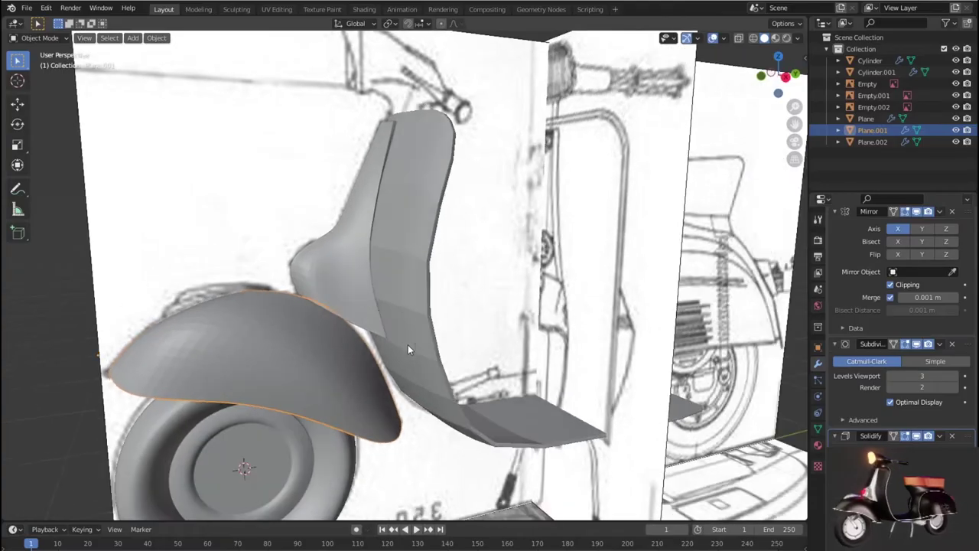
# Select the Plane.002 leg-shield panel in the Outliner.
pyautogui.click(352, 279)
# Hide the fender Plane.001, floor Plane and Empty.002 reference, keeping Plane.002 visible.
pyautogui.press('Tab')
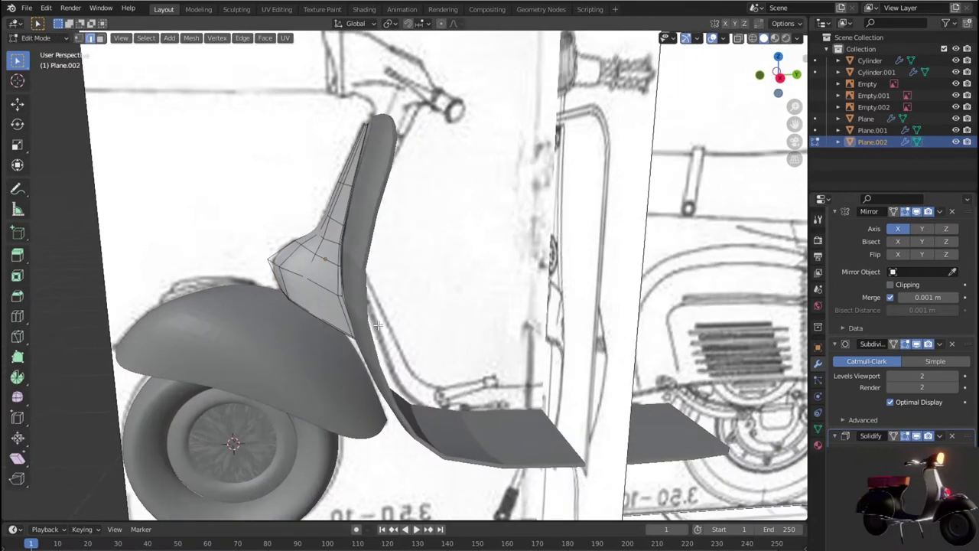
pyautogui.click(956, 130)
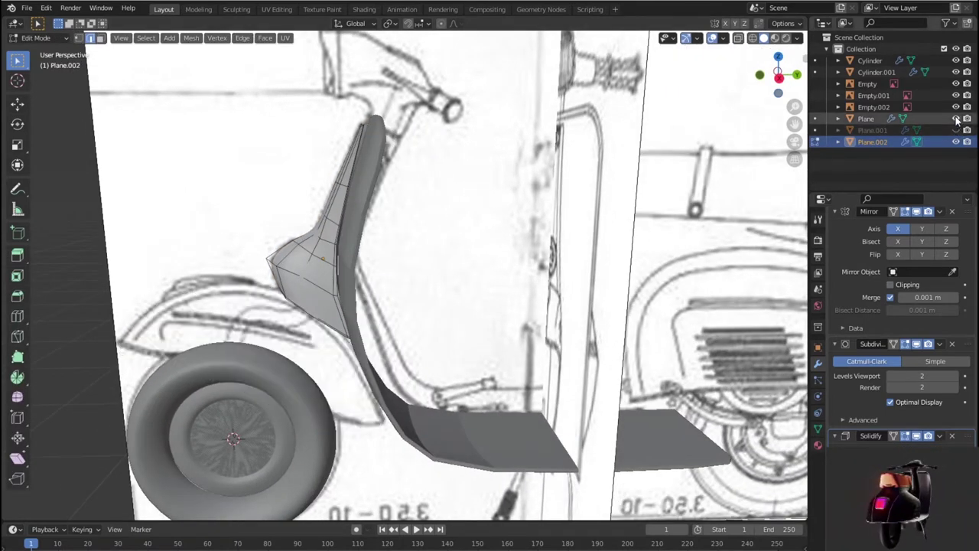
pyautogui.click(955, 119)
pyautogui.click(956, 107)
pyautogui.click(955, 96)
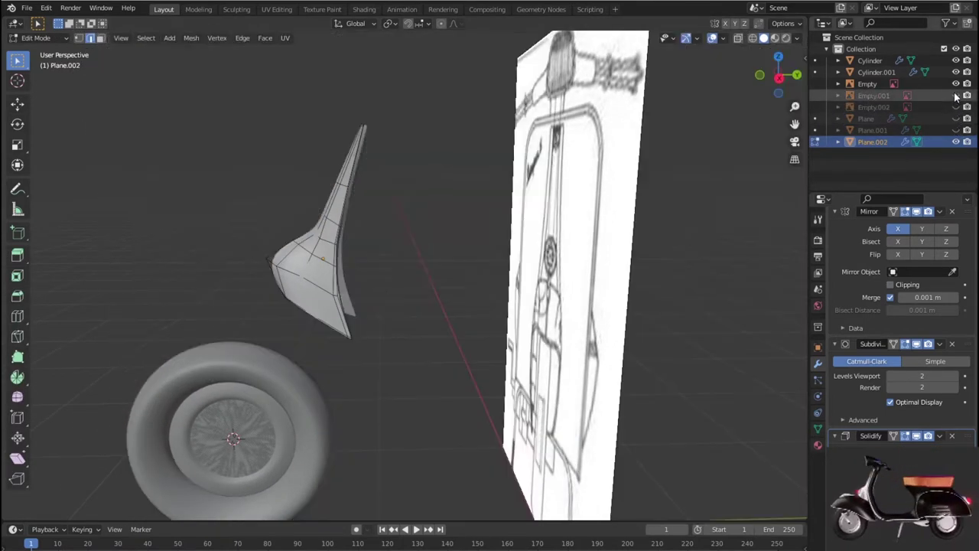
pyautogui.click(955, 96)
pyautogui.click(956, 95)
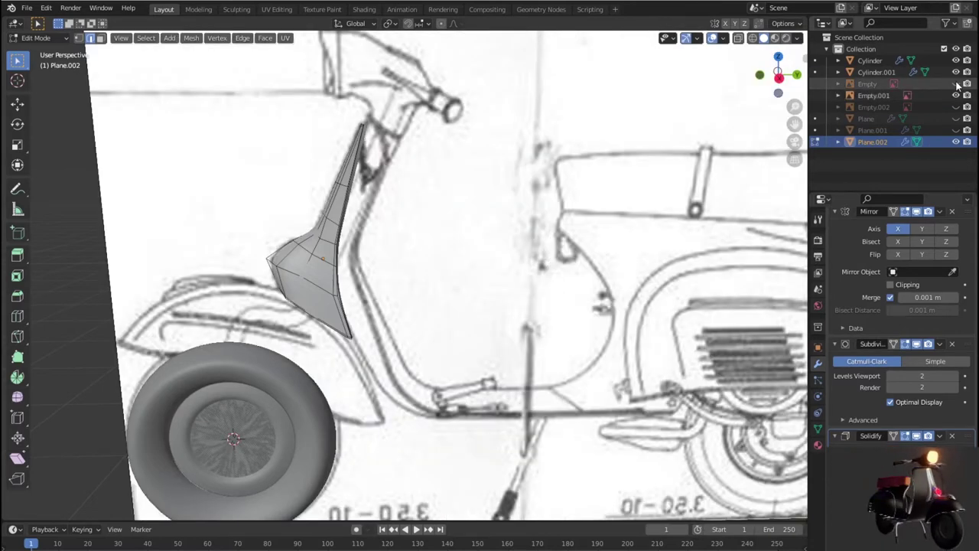
pyautogui.click(956, 95)
pyautogui.click(955, 142)
pyautogui.click(956, 142)
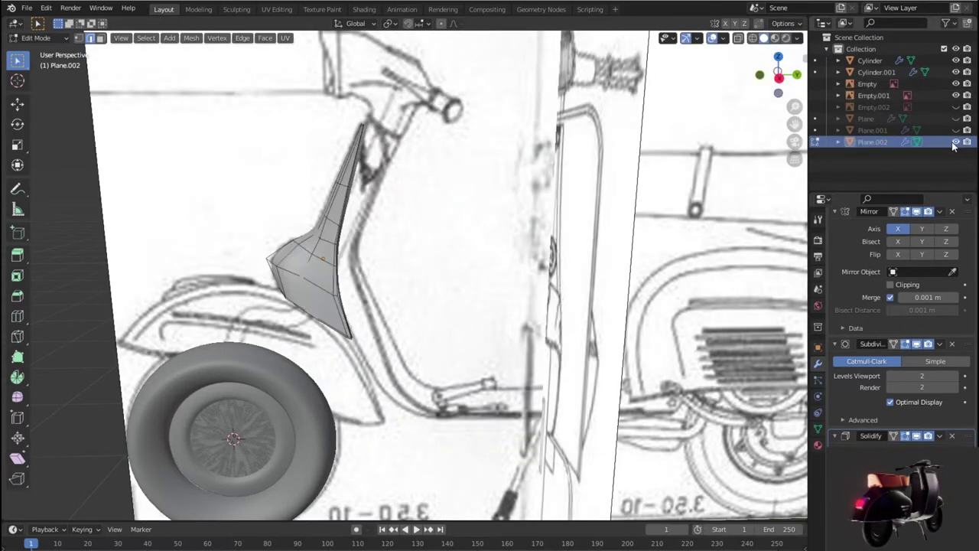
pyautogui.click(838, 143)
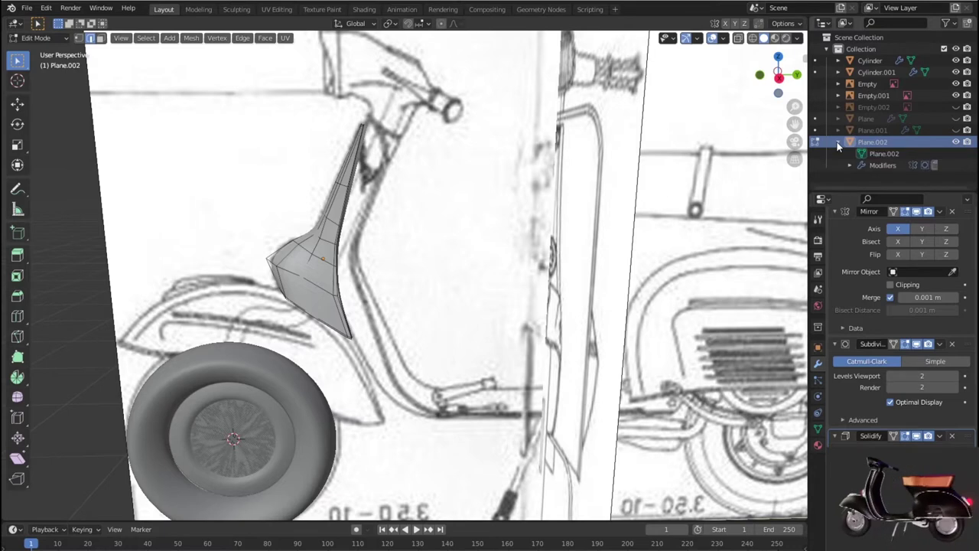
pyautogui.click(842, 143)
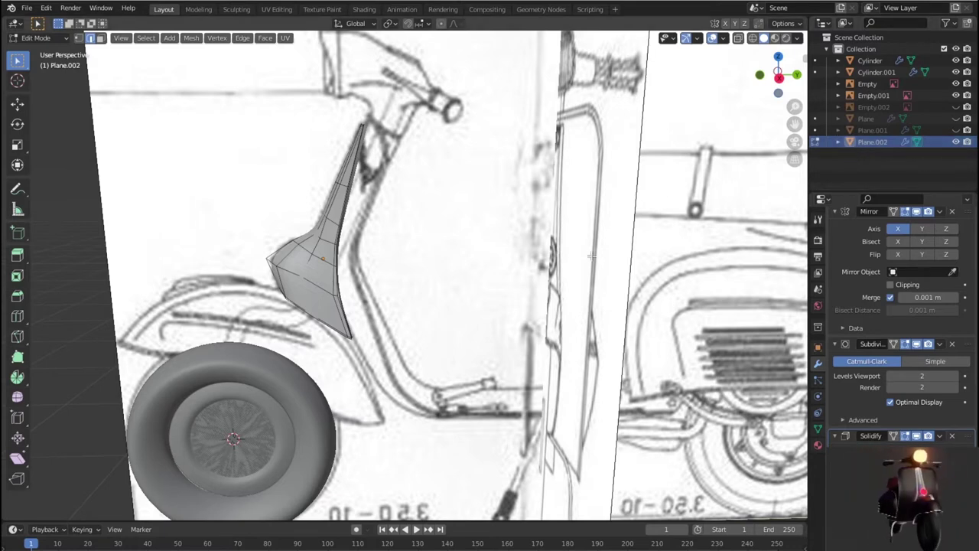
# Hide the wheel parts: the Cylinder tyre and the Cylinder.001 hub.
pyautogui.press('Tab')
pyautogui.scroll(2, 413, 312)
pyautogui.click(283, 401)
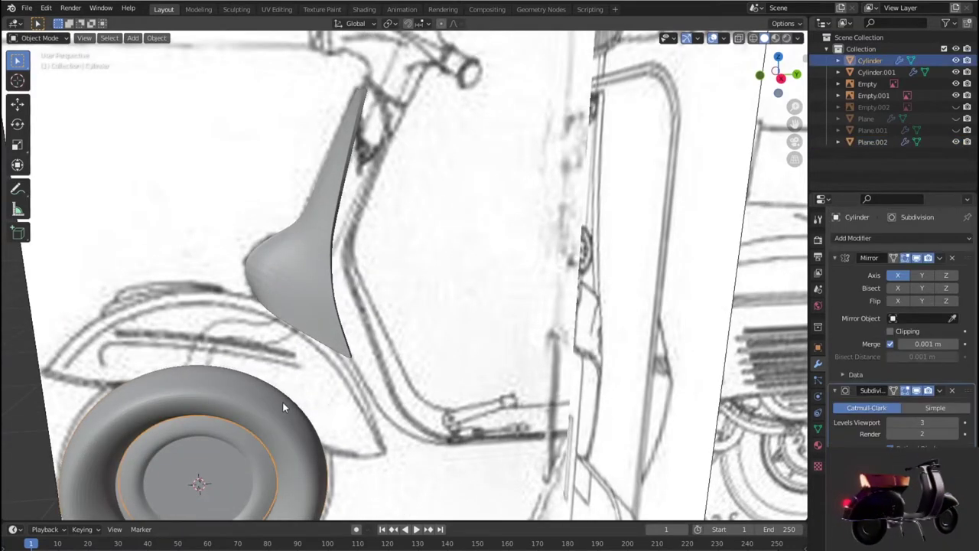
pyautogui.click(956, 60)
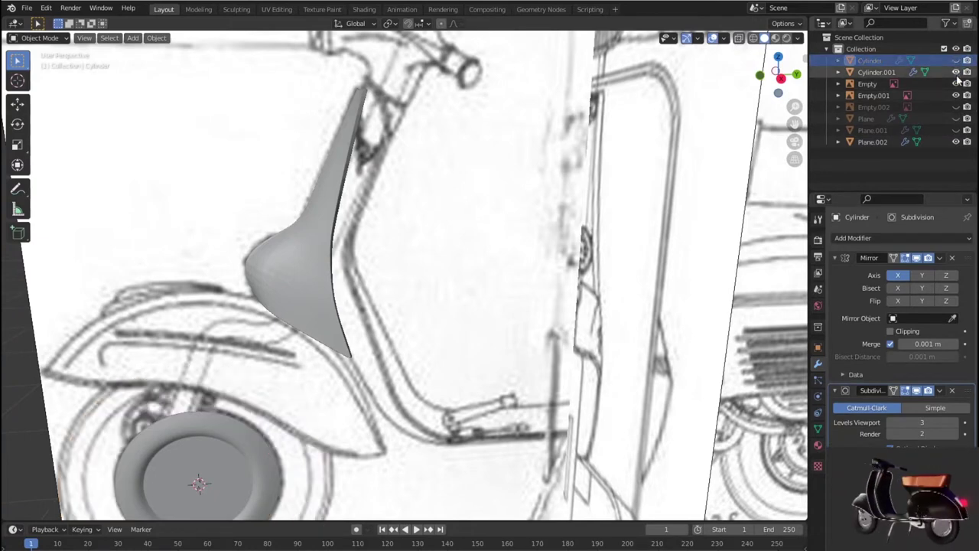
pyautogui.click(955, 72)
pyautogui.scroll(-3, 301, 294)
# Remove Plane.002's Subdivision and Solidify modifiers in Edit Mode, leaving only Mirror.
pyautogui.click(301, 294)
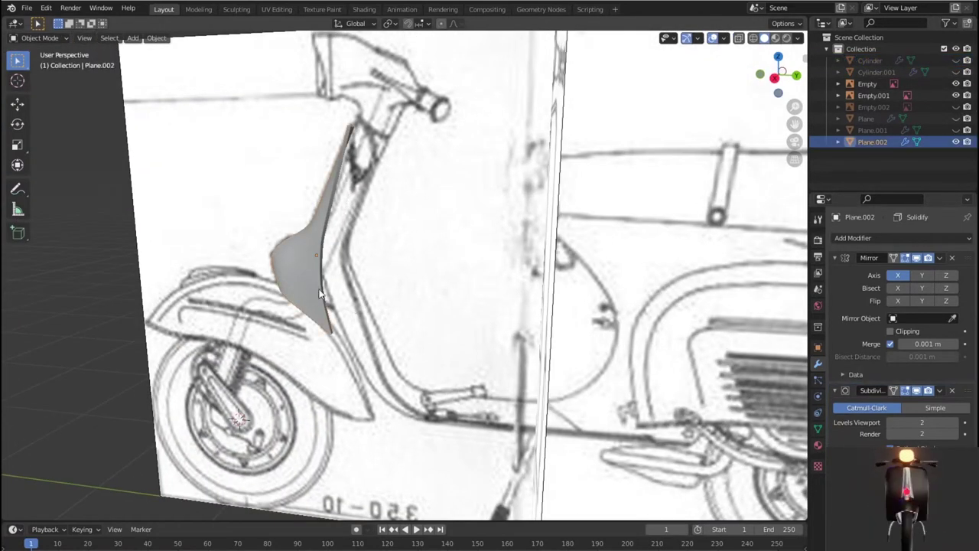
pyautogui.press('Tab')
pyautogui.moveTo(355, 277); pyautogui.dragTo(428, 283, button='middle')
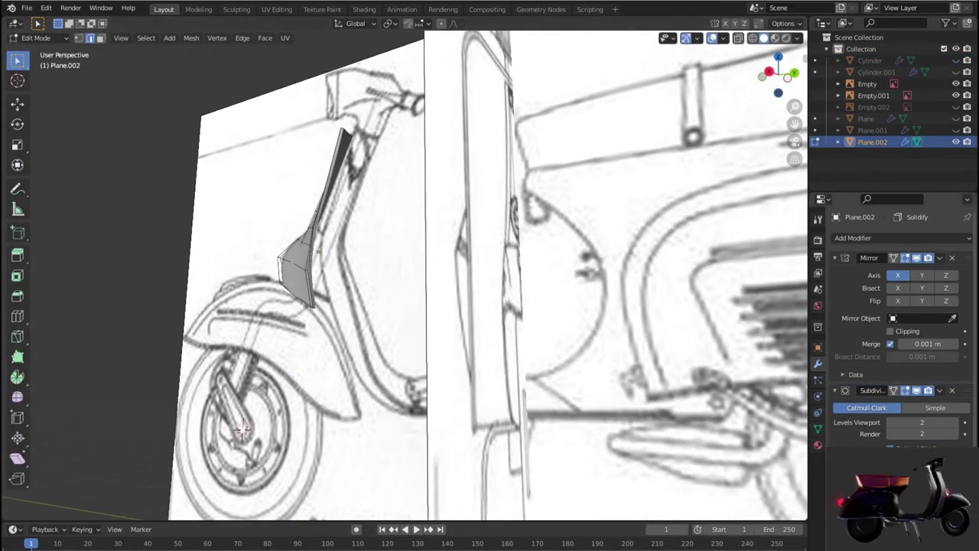
pyautogui.click(952, 391)
pyautogui.click(953, 391)
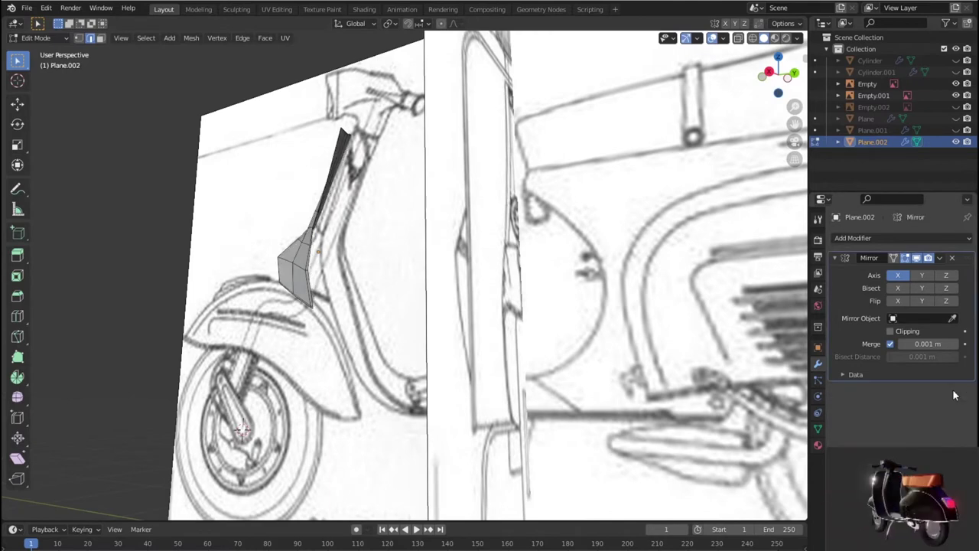
pyautogui.moveTo(540, 362)
pyautogui.mouseDown(button='middle')
pyautogui.moveTo(657, 391)
pyautogui.moveTo(704, 387)
pyautogui.moveTo(765, 352)
pyautogui.moveTo(777, 316)
pyautogui.moveTo(460, 401)
pyautogui.mouseUp(button='middle')
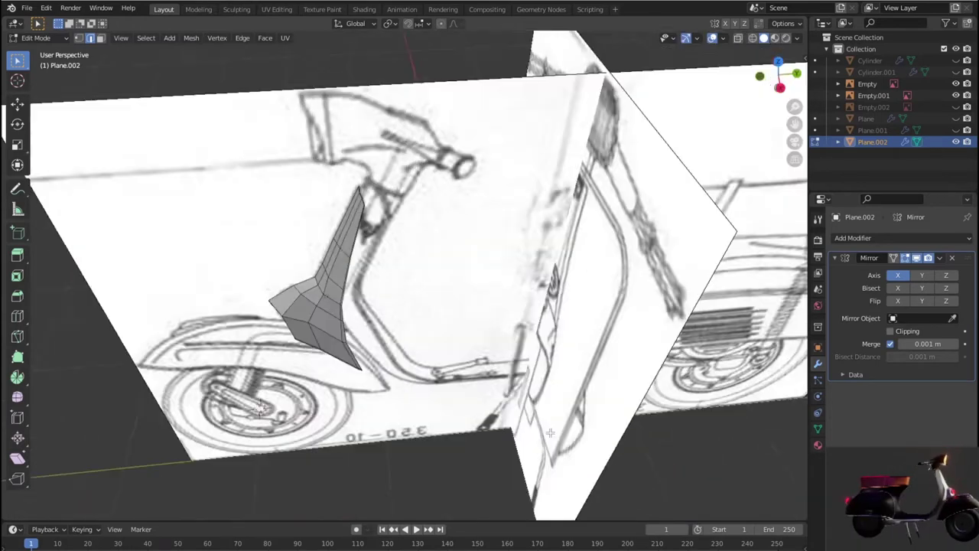
# In right-side X-ray view, add three edge loops across the horn cover mesh.
pyautogui.press('KP_3')
pyautogui.hotkey('alt', 'z')
pyautogui.scroll(3, 460, 401)
pyautogui.scroll(2, 459, 401)
pyautogui.keyDown('shift'); pyautogui.moveTo(178, 259); pyautogui.dragTo(433, 270, button='middle'); pyautogui.keyUp('shift')
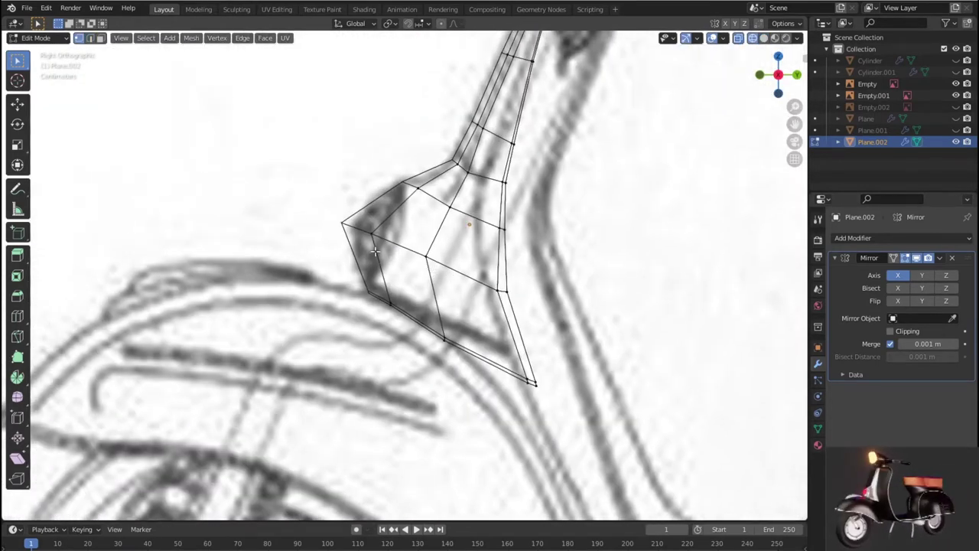
pyautogui.moveTo(390, 253); pyautogui.dragTo(393, 256)
pyautogui.click(417, 266)
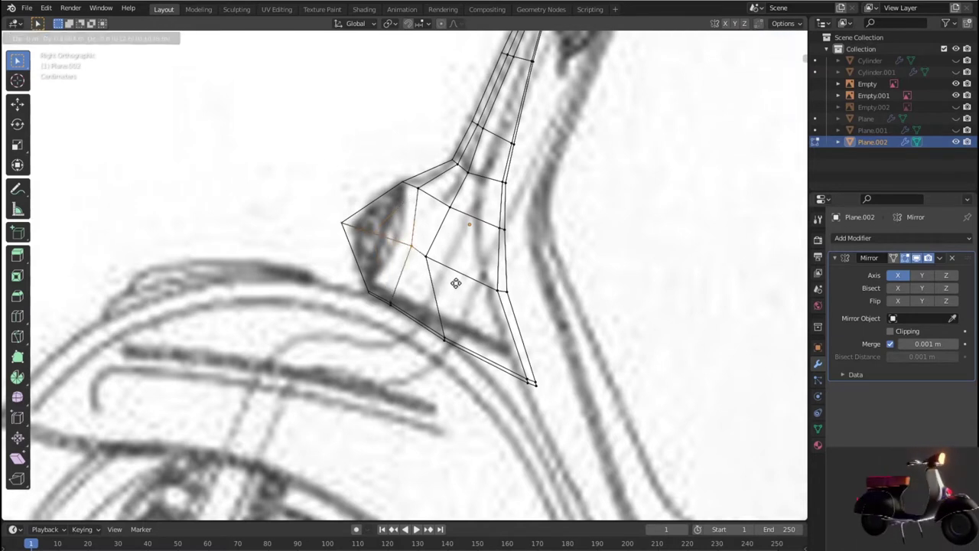
pyautogui.click(454, 280)
pyautogui.hotkey('ctrl', 'r')
pyautogui.click(454, 278)
pyautogui.click(481, 287)
pyautogui.hotkey('ctrl', 'r')
pyautogui.click(493, 349)
pyautogui.click(524, 378)
# Move the lower edge, right edge, upper vertices and stem vertex onto the blueprint outline.
pyautogui.press('g')
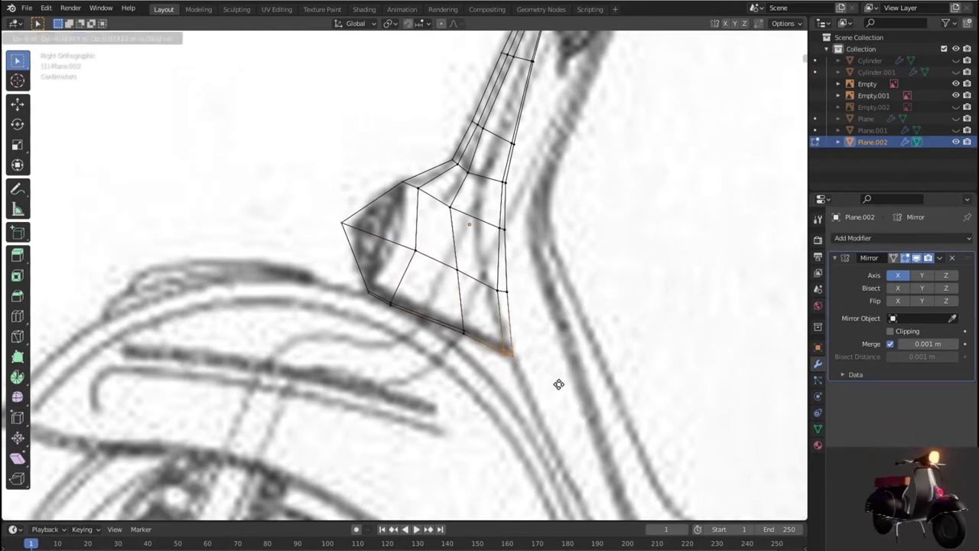
pyautogui.click(559, 384)
pyautogui.click(505, 290)
pyautogui.press('g')
pyautogui.click(510, 299)
pyautogui.click(524, 250)
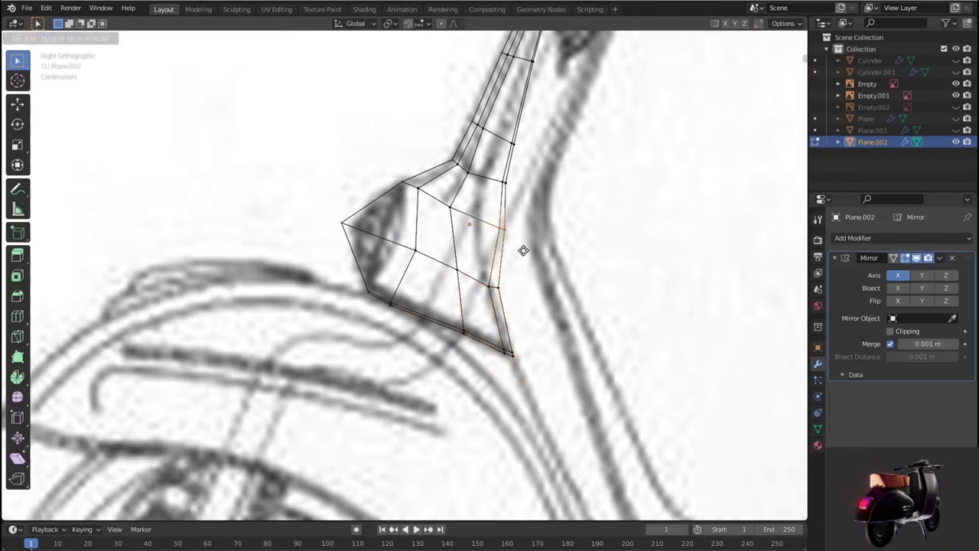
pyautogui.press('g')
pyautogui.click(504, 245)
pyautogui.click(504, 182)
pyautogui.press('g')
pyautogui.click(508, 192)
pyautogui.click(512, 143)
pyautogui.press('g')
pyautogui.click(528, 131)
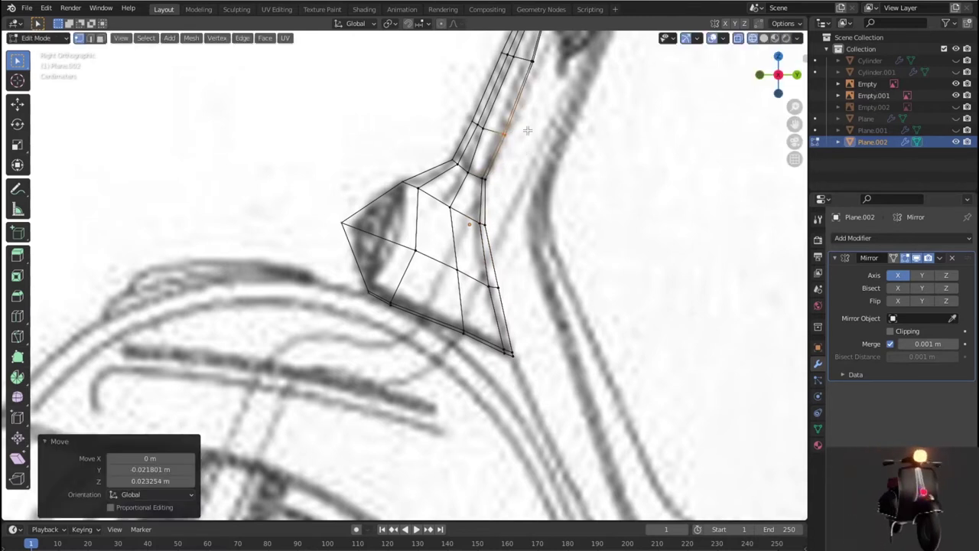
pyautogui.scroll(-1, 527, 131)
pyautogui.click(519, 104)
pyautogui.press('g')
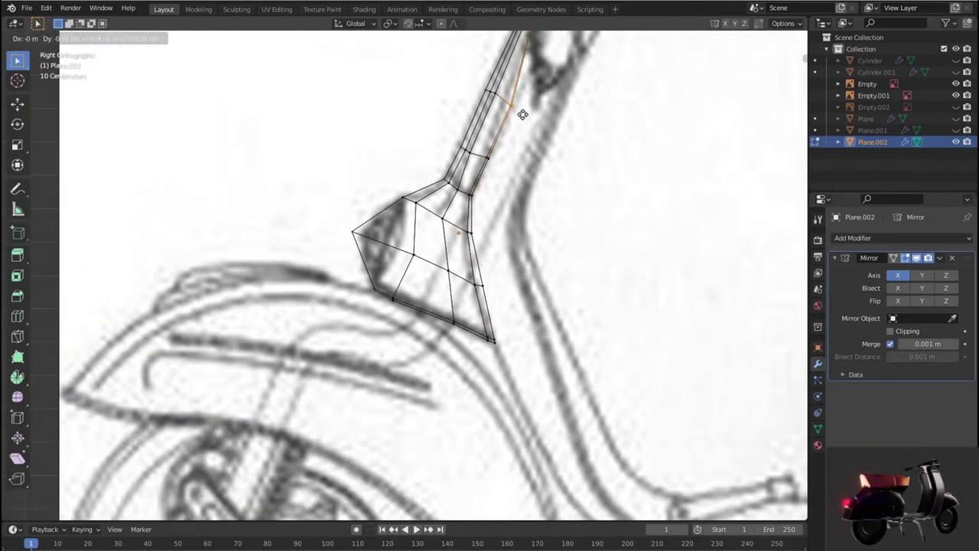
pyautogui.click(518, 108)
# Fit the bottom, upper and left vertices to the sketch, the last moved 0.15115 m Y, -0.043602 m Z.
pyautogui.scroll(-4, 528, 126)
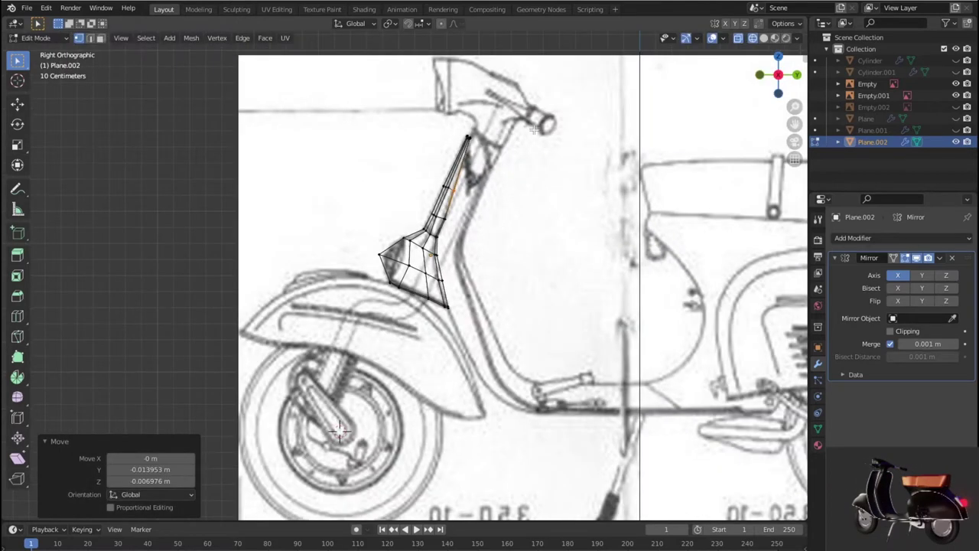
pyautogui.scroll(3, 421, 305)
pyautogui.scroll(2, 423, 307)
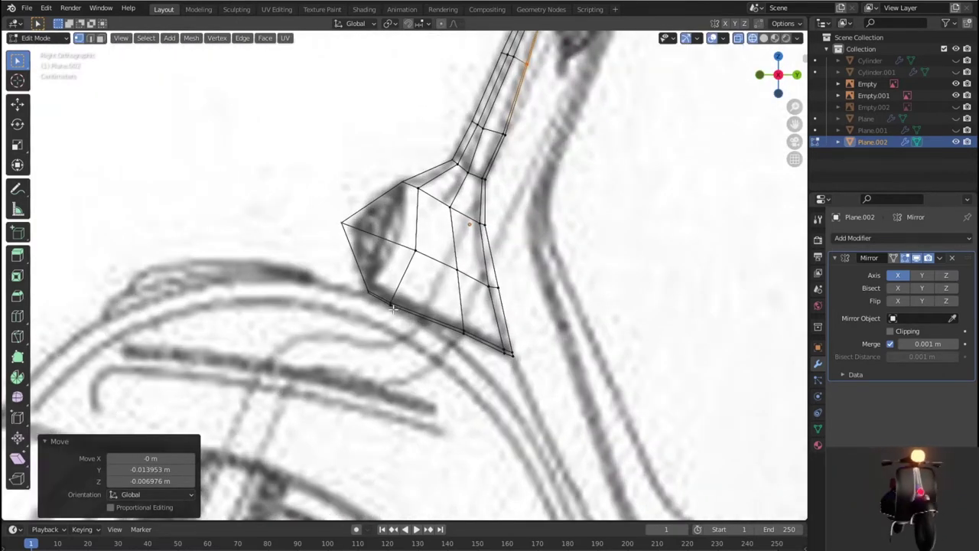
pyautogui.click(392, 308)
pyautogui.press('g')
pyautogui.click(420, 314)
pyautogui.keyDown('shift'); pyautogui.click(476, 342); pyautogui.keyUp('shift')
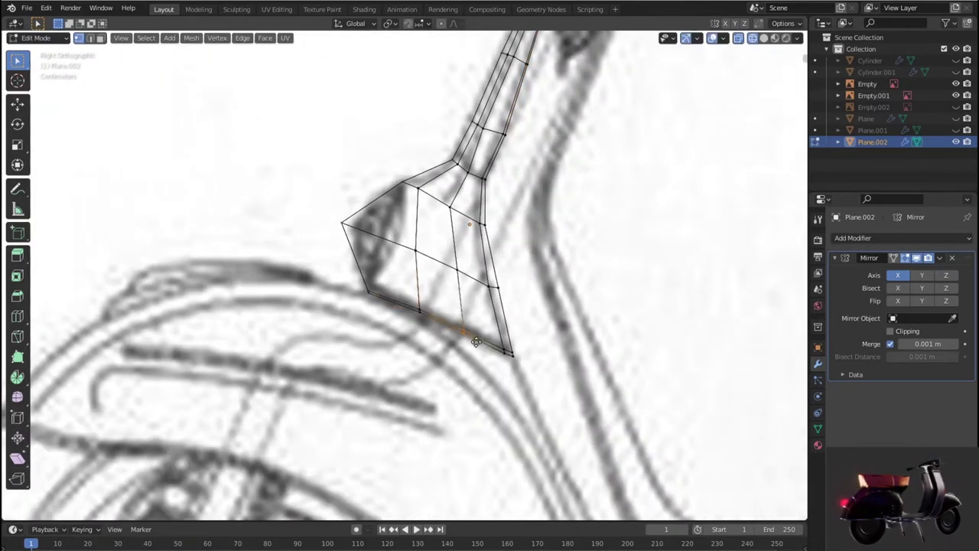
pyautogui.click(476, 341)
pyautogui.press('g')
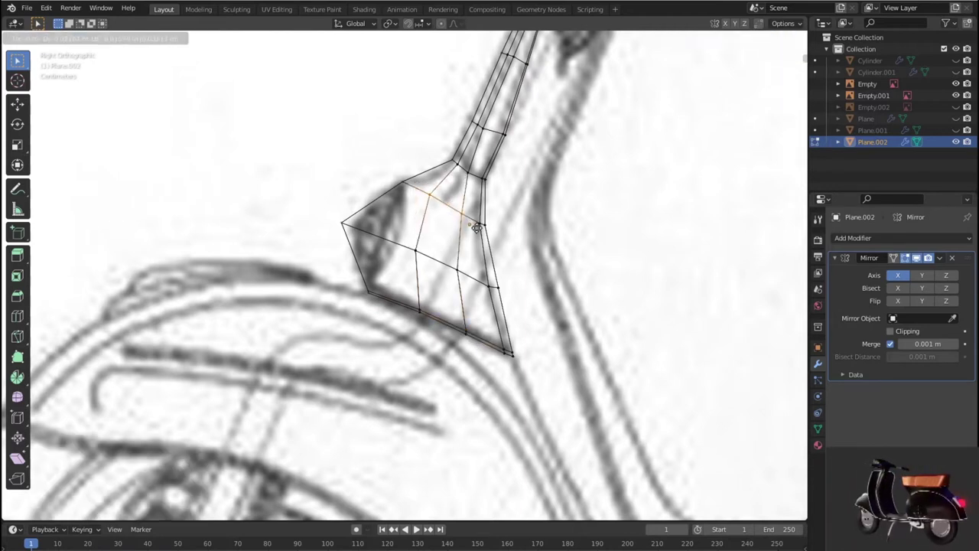
pyautogui.click(475, 226)
pyautogui.press('g')
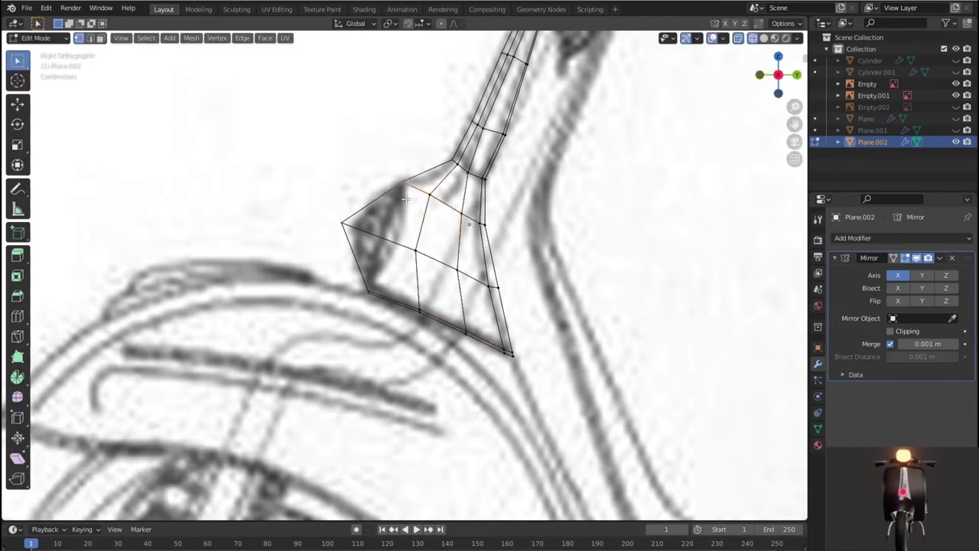
pyautogui.press('g')
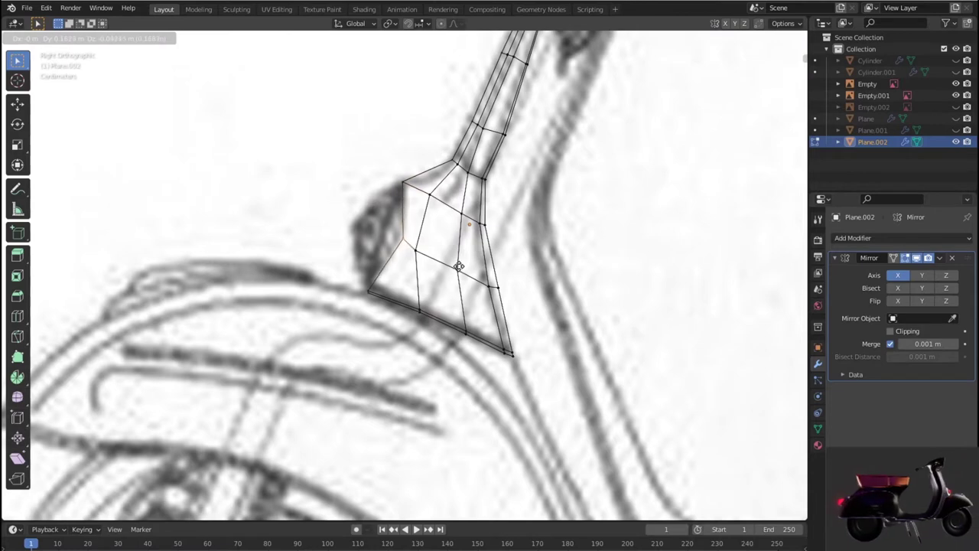
pyautogui.click(458, 266)
pyautogui.moveTo(458, 266)
pyautogui.mouseDown(button='middle')
pyautogui.moveTo(608, 294)
pyautogui.moveTo(470, 276)
pyautogui.moveTo(408, 289)
pyautogui.moveTo(486, 308)
pyautogui.mouseUp(button='middle')
pyautogui.scroll(1, 408, 289)
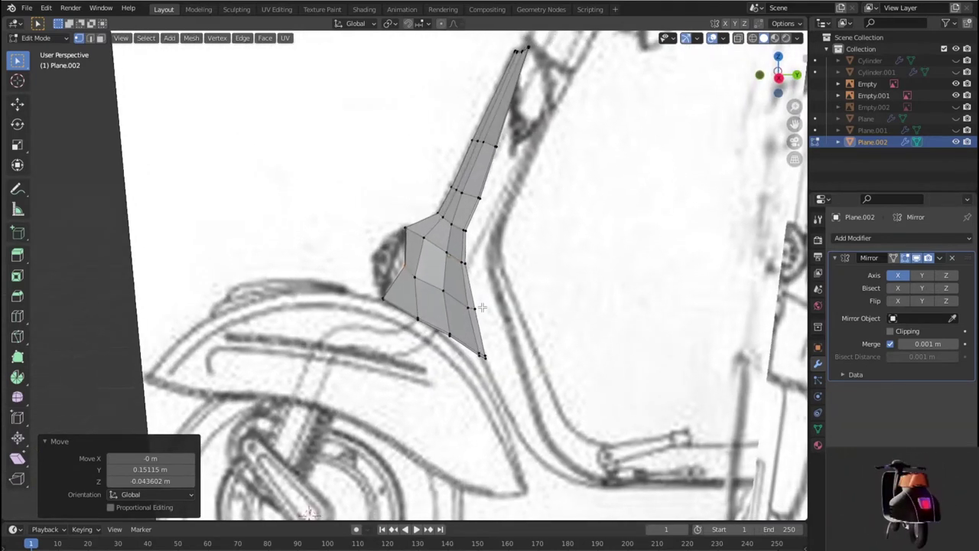
# In right-side view, move the top-left and next upper horn-cover vertices onto the blueprint line.
pyautogui.press('KP_3')
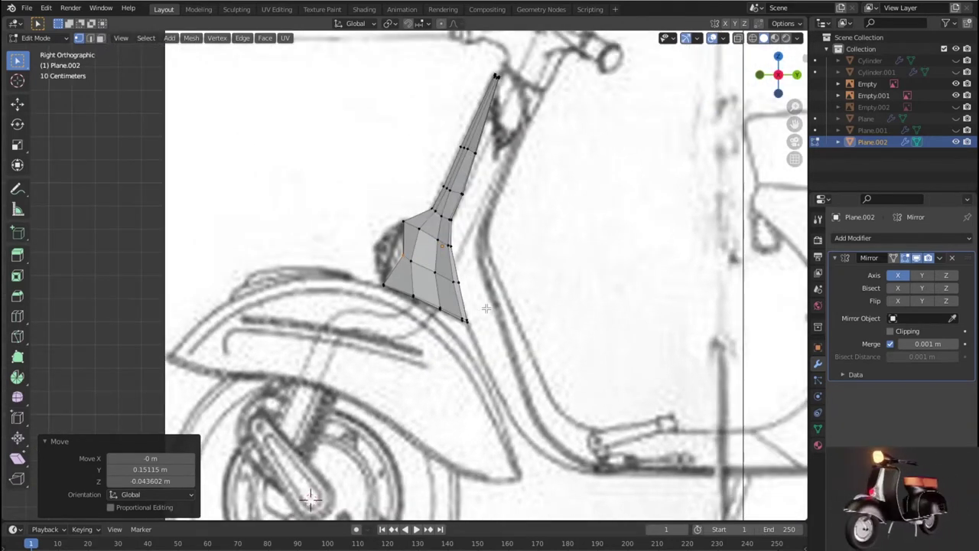
pyautogui.press('KP_1')
pyautogui.scroll(3, 487, 307)
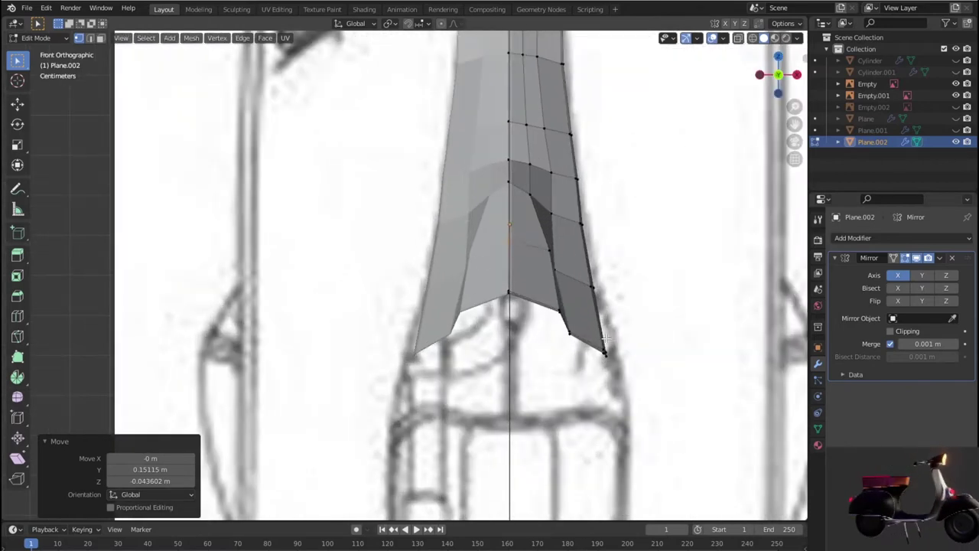
pyautogui.scroll(1, 621, 343)
pyautogui.scroll(-5, 623, 341)
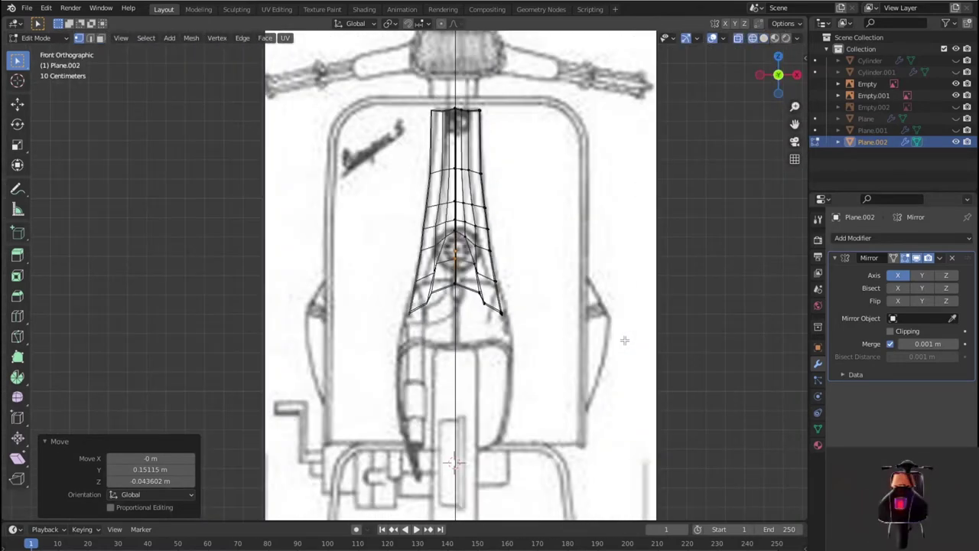
pyautogui.scroll(2, 624, 340)
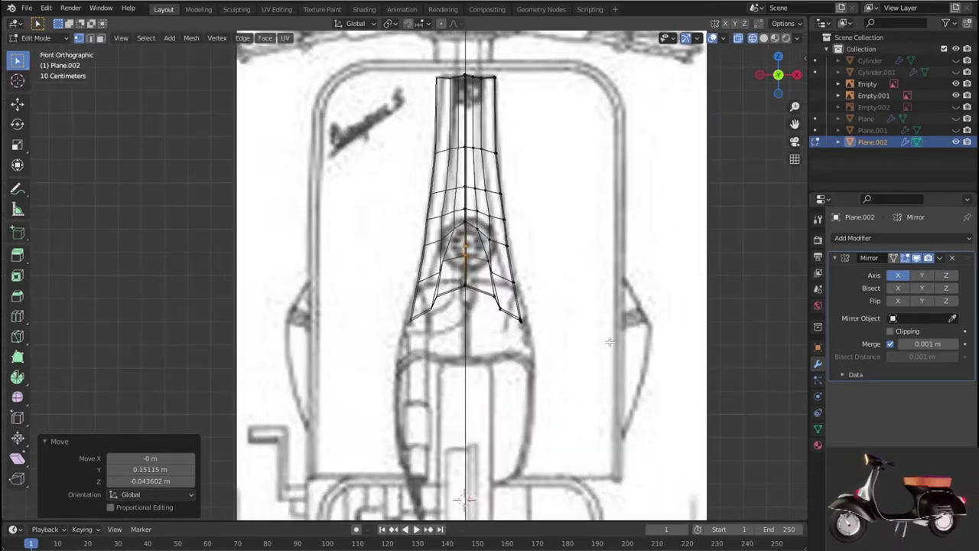
pyautogui.moveTo(624, 340); pyautogui.dragTo(516, 346, button='middle')
pyautogui.press('KP_3')
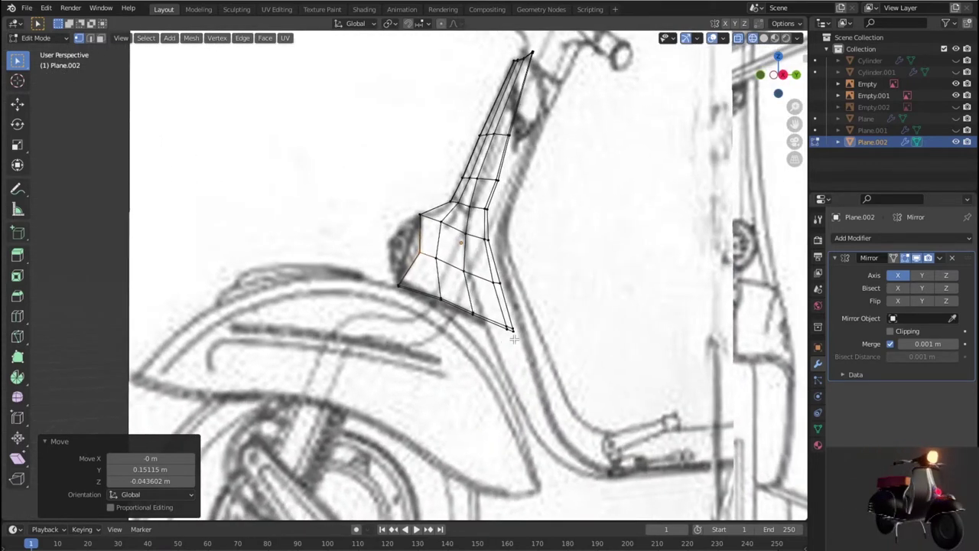
pyautogui.scroll(4, 514, 339)
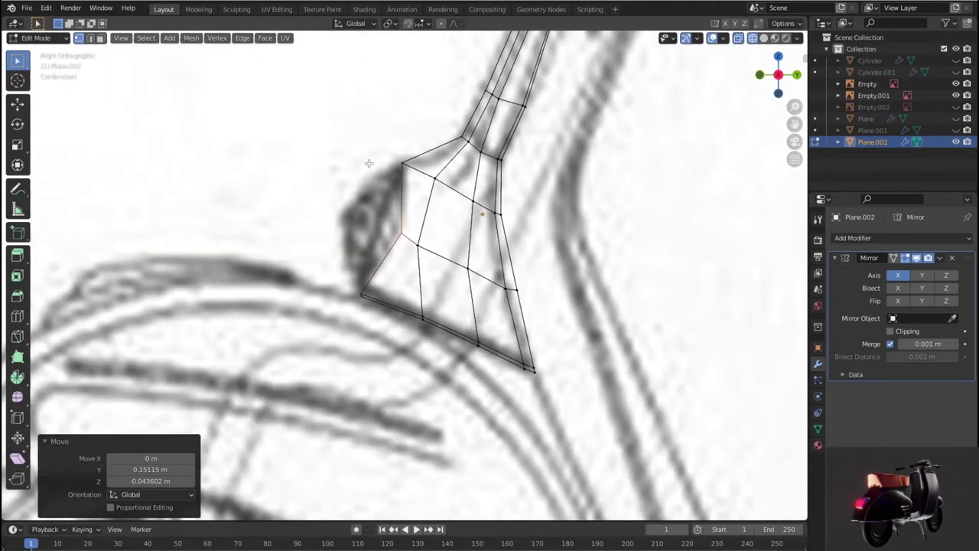
pyautogui.click(405, 172)
pyautogui.press('g')
pyautogui.click(425, 192)
pyautogui.click(462, 142)
pyautogui.press('g')
pyautogui.click(454, 161)
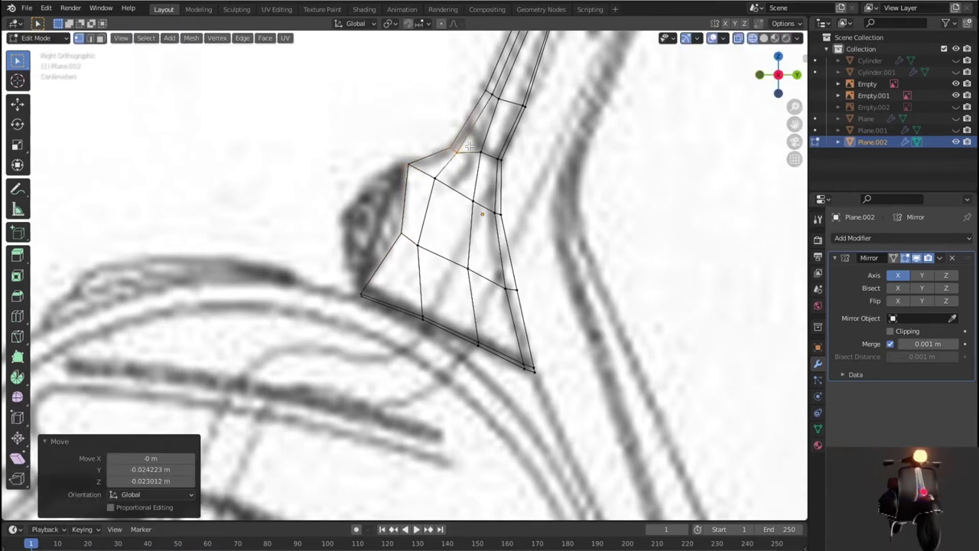
# Align the neighbouring vertices and the upper neck vertex with the blueprint outline.
pyautogui.click(485, 163)
pyautogui.press('g')
pyautogui.click(495, 164)
pyautogui.press('g')
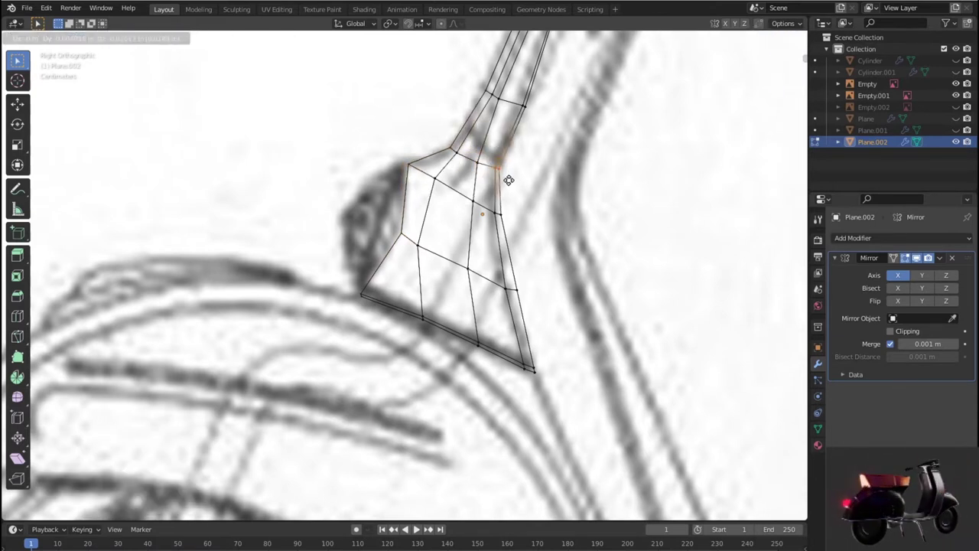
pyautogui.click(508, 177)
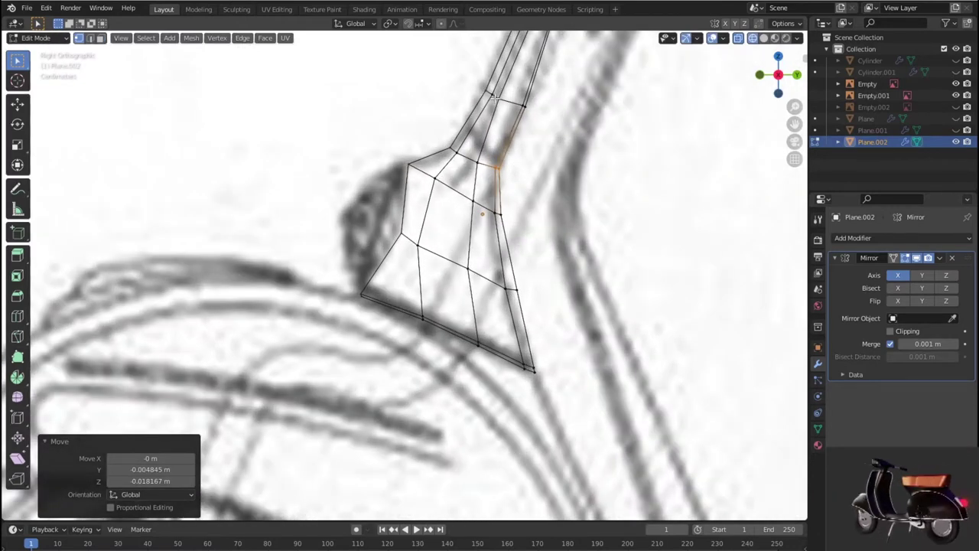
pyautogui.click(496, 98)
pyautogui.press('g')
pyautogui.click(506, 104)
pyautogui.press('g')
pyautogui.click(504, 104)
# Raise the lower-left edge so it sits along the fender curve.
pyautogui.scroll(-3, 517, 138)
pyautogui.scroll(-3, 526, 162)
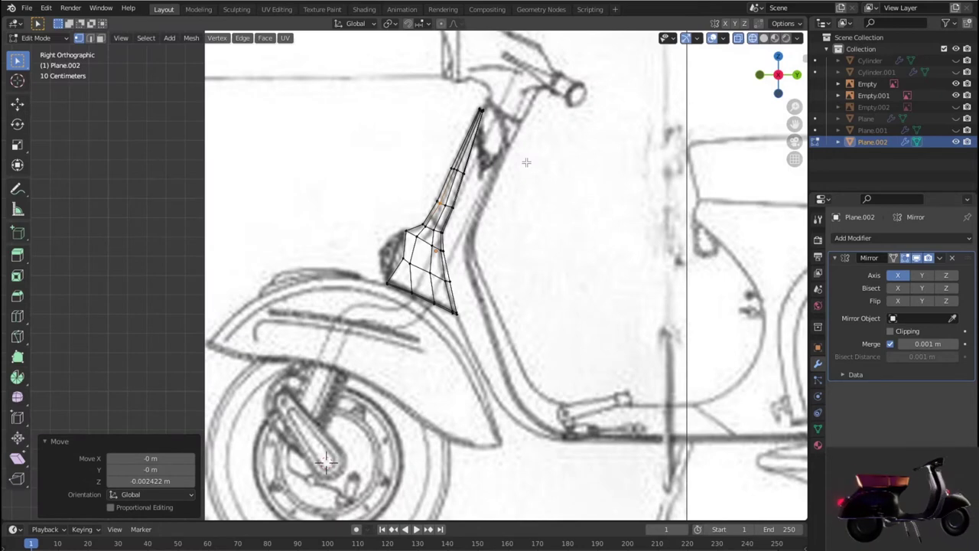
pyautogui.scroll(3, 526, 162)
pyautogui.scroll(-1, 530, 163)
pyautogui.scroll(-1, 534, 161)
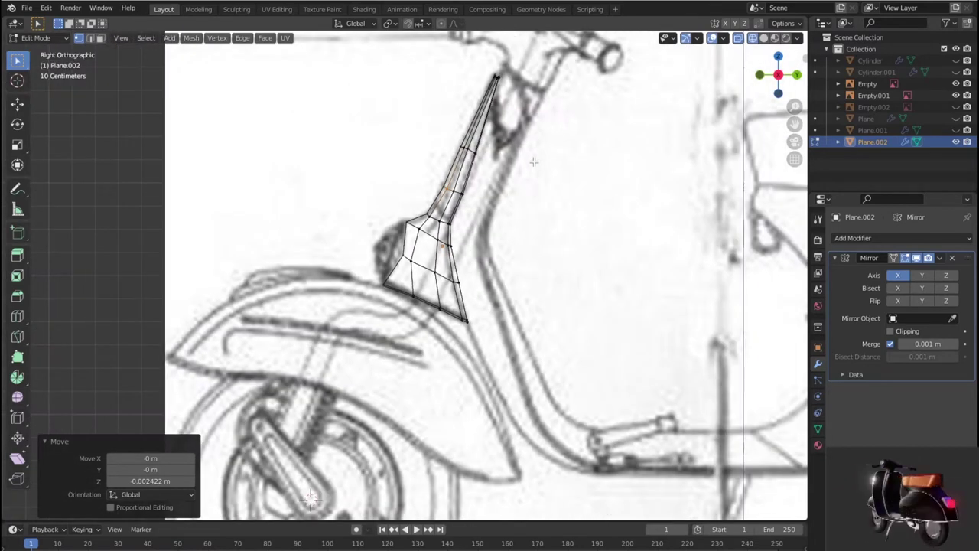
pyautogui.scroll(2, 463, 226)
pyautogui.scroll(2, 417, 189)
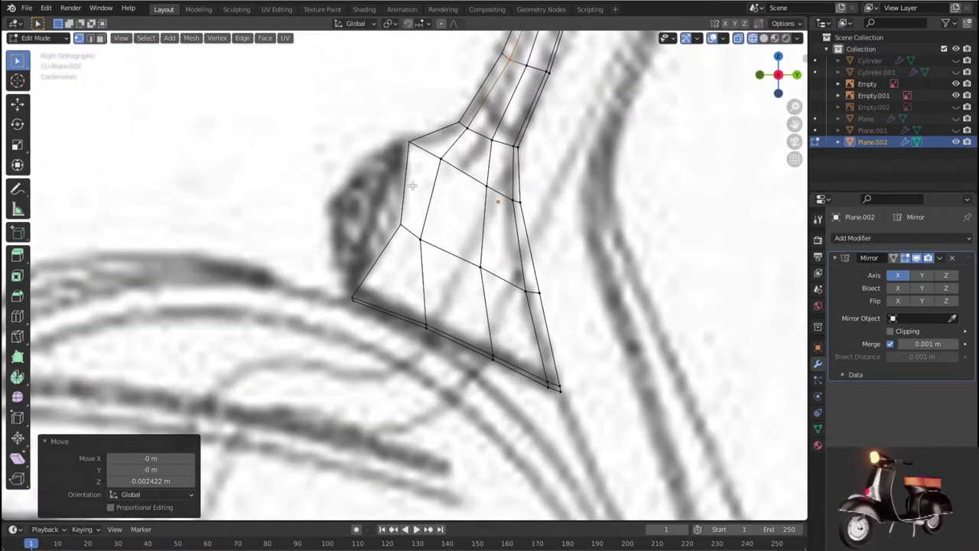
pyautogui.click(377, 317)
pyautogui.press('g')
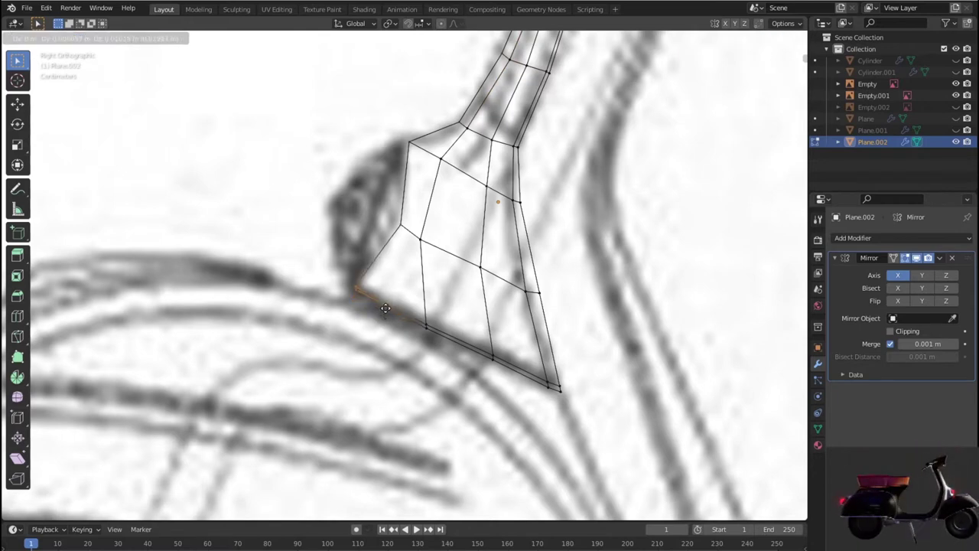
pyautogui.click(400, 229)
pyautogui.scroll(-1, 401, 229)
pyautogui.press('g')
pyautogui.click(403, 250)
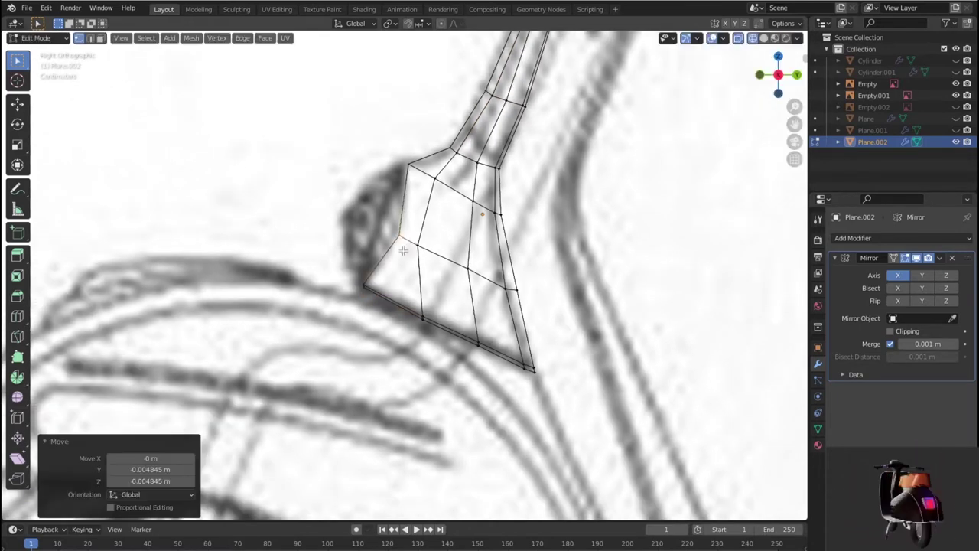
pyautogui.press('KP_7')
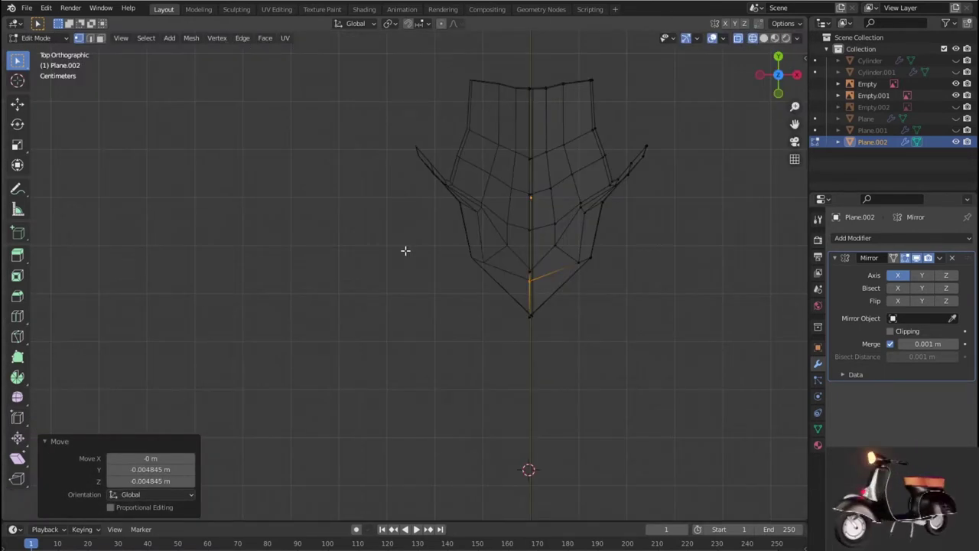
# Show the top-view reference image Empty.002, leaving Cylinder.001 hidden.
pyautogui.click(956, 72)
pyautogui.click(956, 72)
pyautogui.click(956, 108)
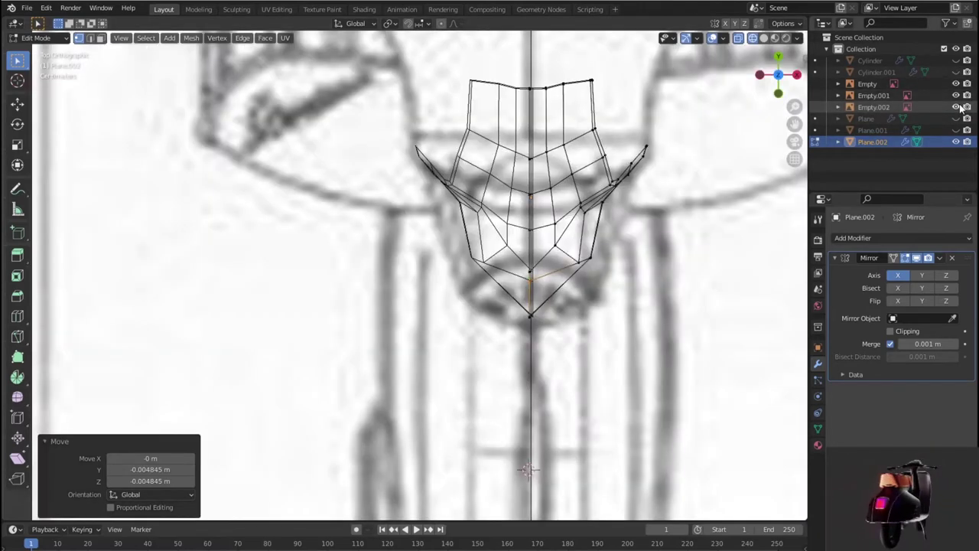
pyautogui.scroll(-4, 600, 235)
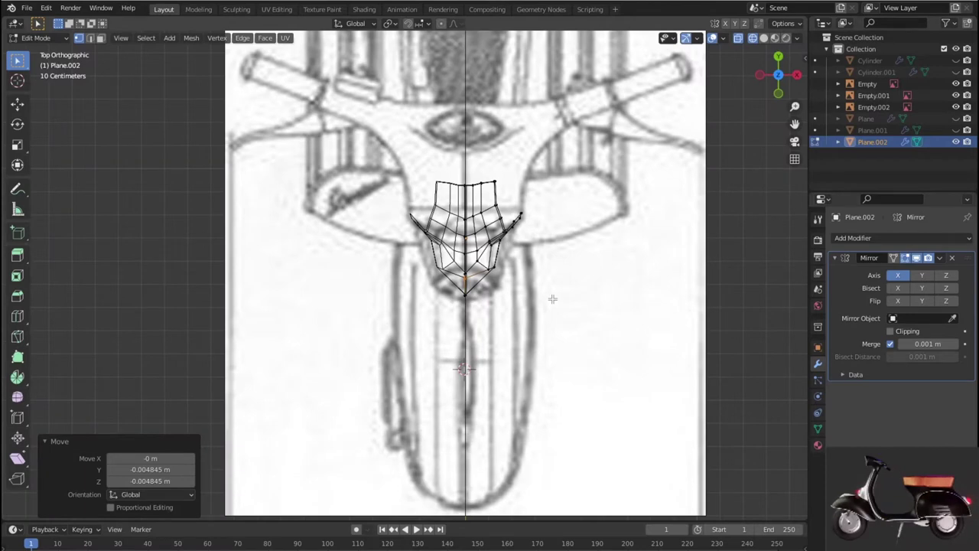
pyautogui.scroll(2, 552, 299)
pyautogui.scroll(1, 554, 296)
# Reposition the horn cover's lower-right vertex to match the top-view outline.
pyautogui.click(558, 268)
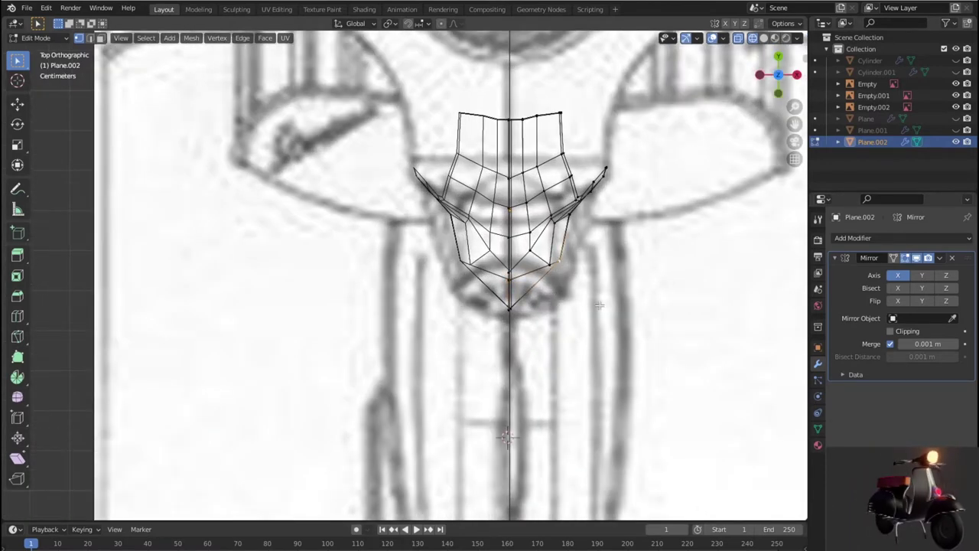
pyautogui.press('g')
pyautogui.click(591, 289)
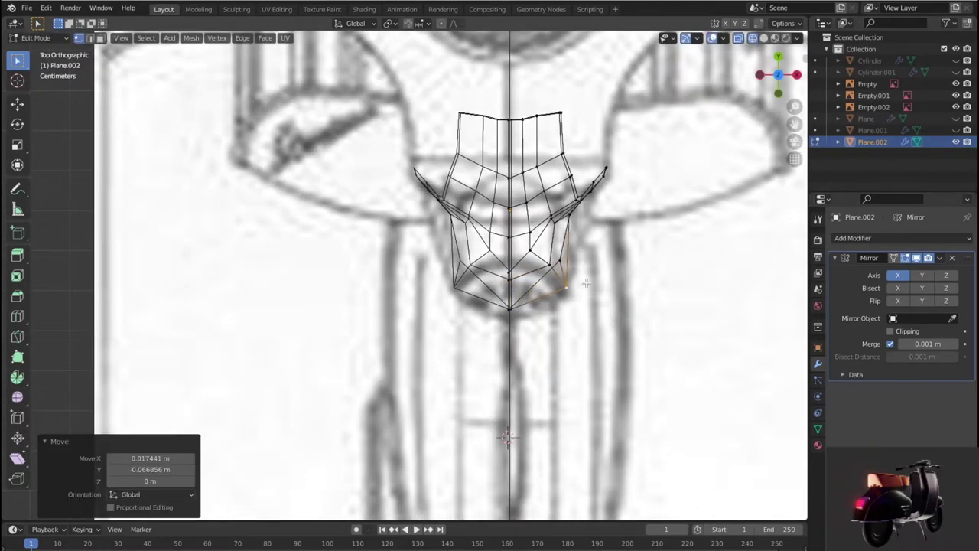
pyautogui.press('g')
pyautogui.click(542, 260)
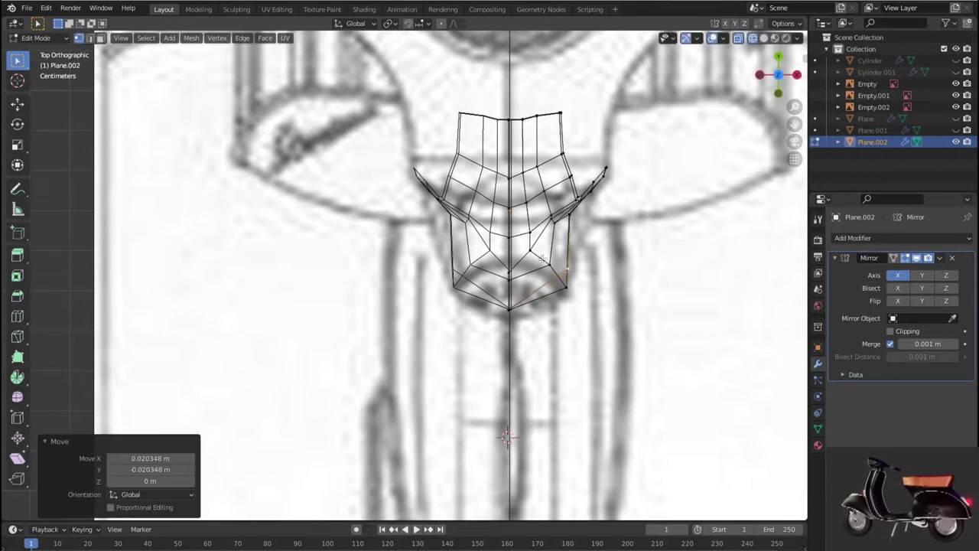
pyautogui.press('g')
pyautogui.click(536, 253)
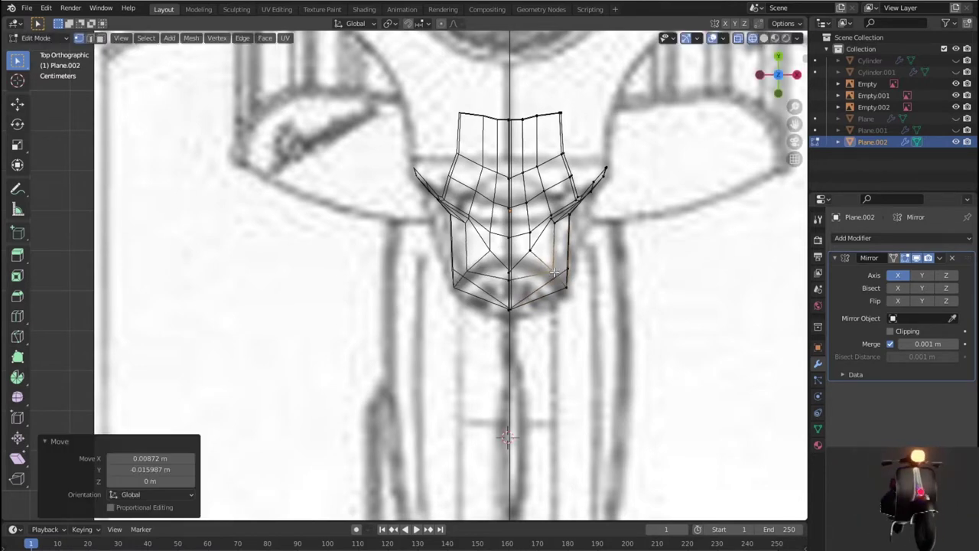
# Reshape the inner front-face vertices to the sketch, the last moved 0.014534 m in Y.
pyautogui.click(534, 250)
pyautogui.press('g')
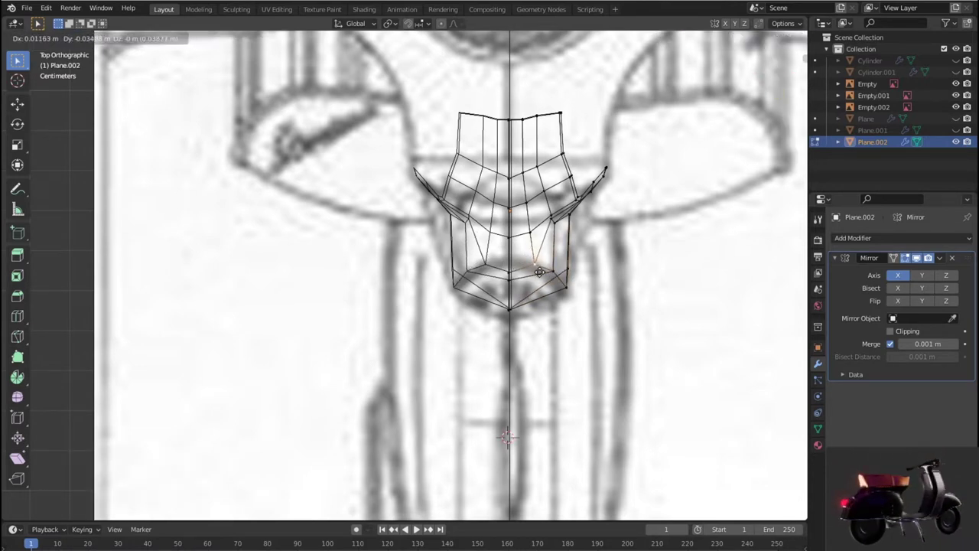
pyautogui.click(534, 260)
pyautogui.press('g')
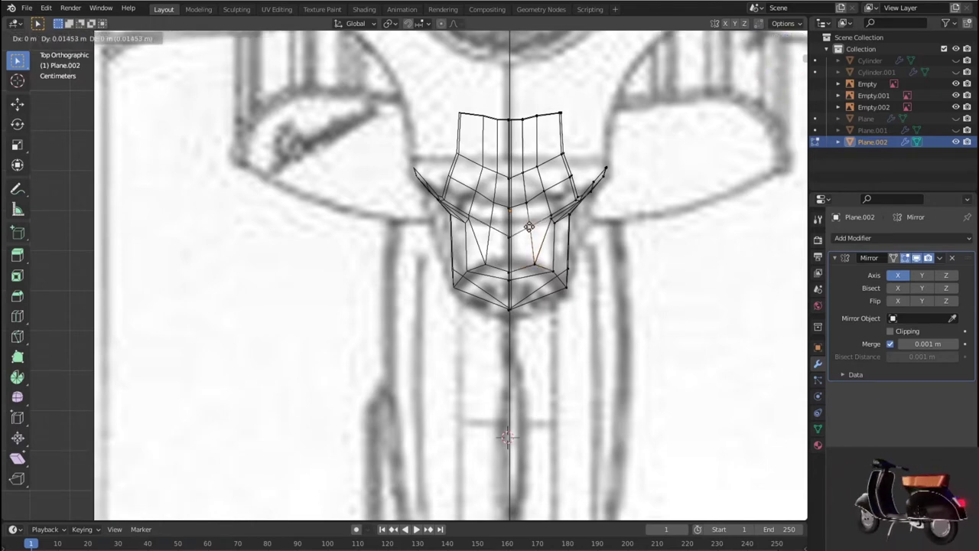
pyautogui.click(529, 227)
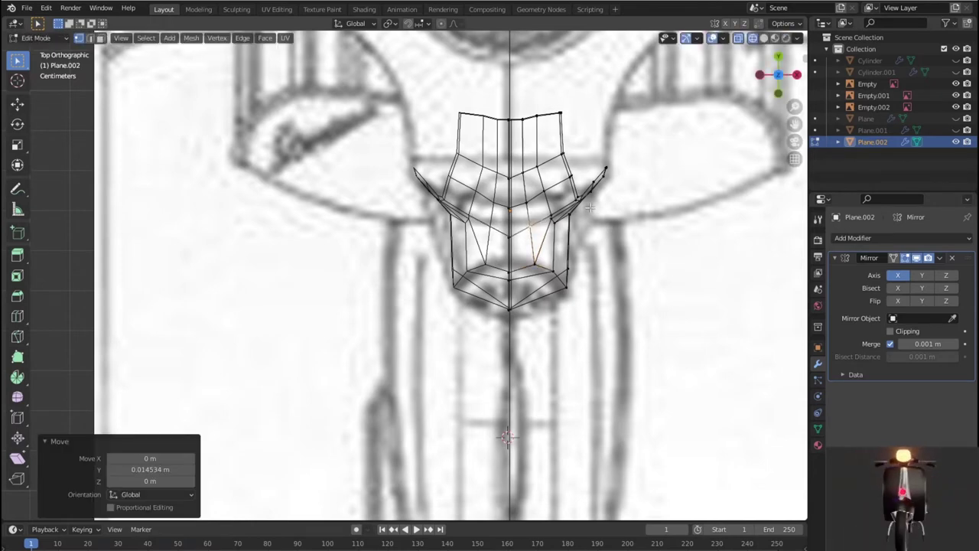
pyautogui.scroll(-4, 590, 208)
pyautogui.moveTo(545, 275)
pyautogui.mouseDown(button='middle')
pyautogui.moveTo(636, 198)
pyautogui.moveTo(413, 183)
pyautogui.moveTo(484, 165)
pyautogui.mouseUp(button='middle')
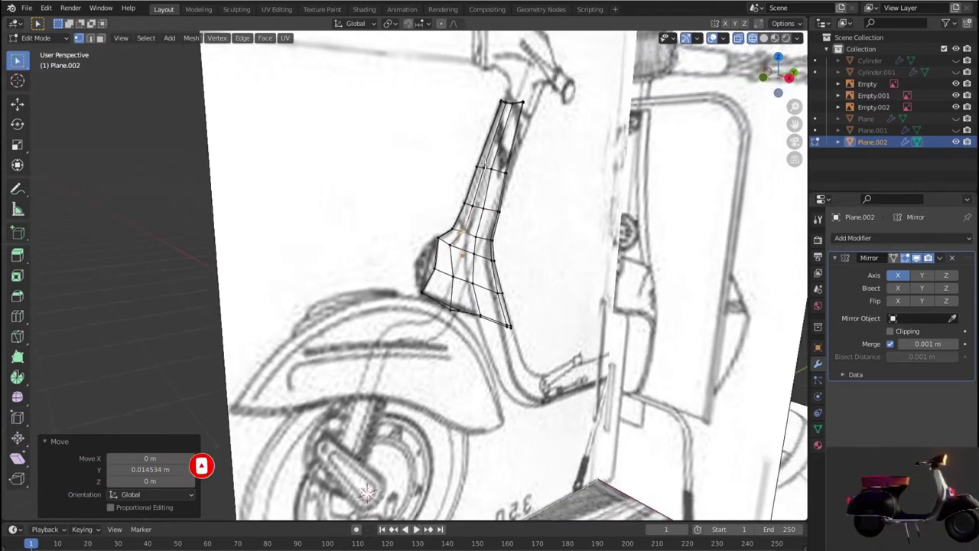
# Switch to front view, zoom in and pick the centre vertex, cancelling a trial move.
pyautogui.press('KP_3')
pyautogui.press('KP_1')
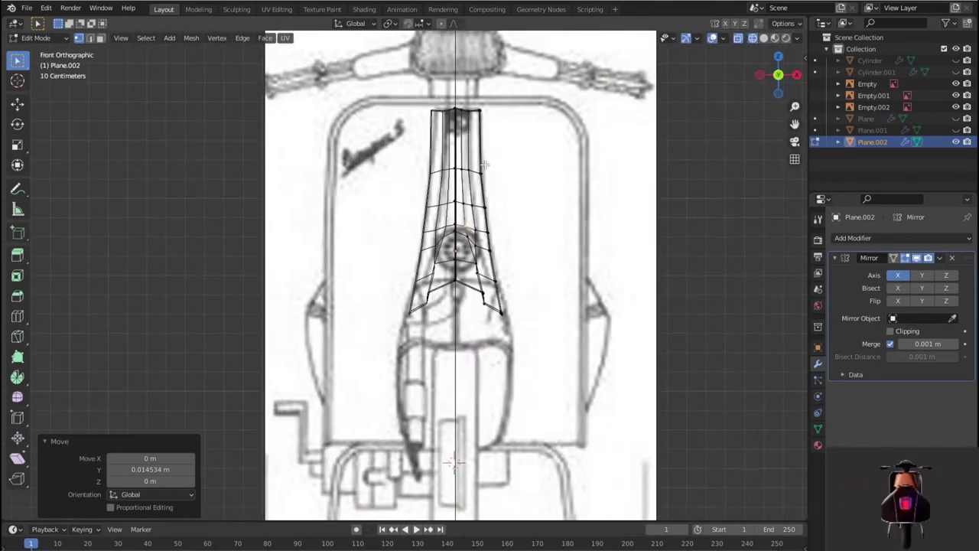
pyautogui.scroll(3, 484, 164)
pyautogui.scroll(2, 510, 174)
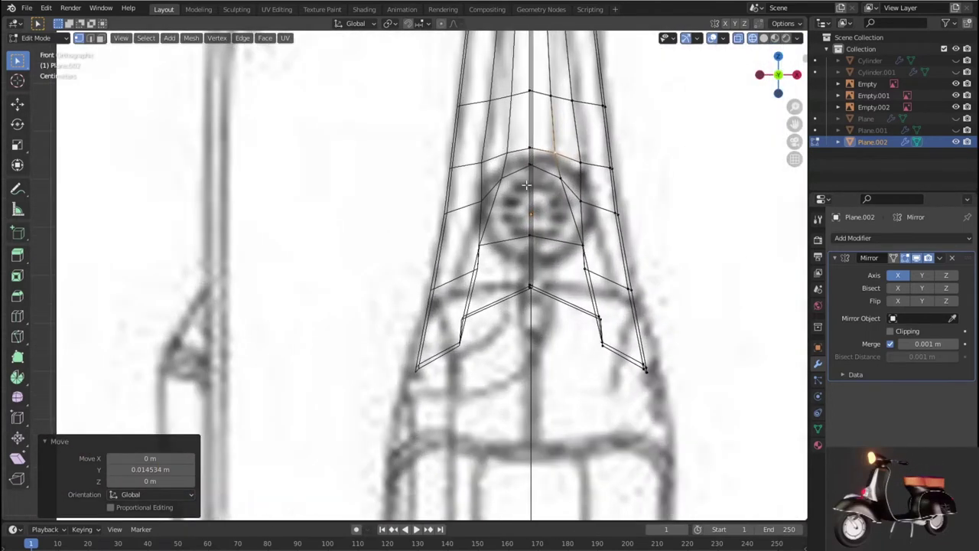
pyautogui.scroll(1, 574, 284)
pyautogui.scroll(-4, 575, 283)
pyautogui.scroll(2, 575, 284)
pyautogui.scroll(2, 574, 284)
pyautogui.click(563, 300)
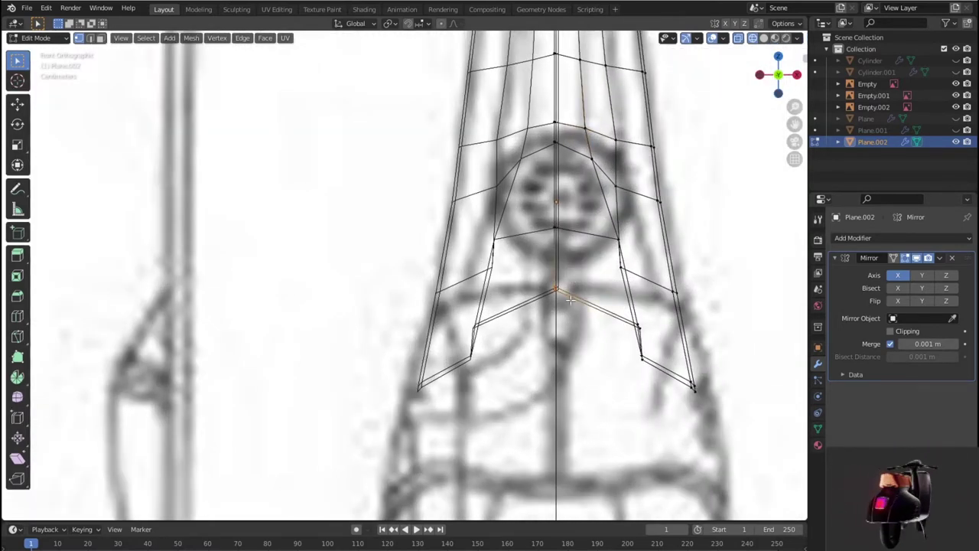
pyautogui.press('g')
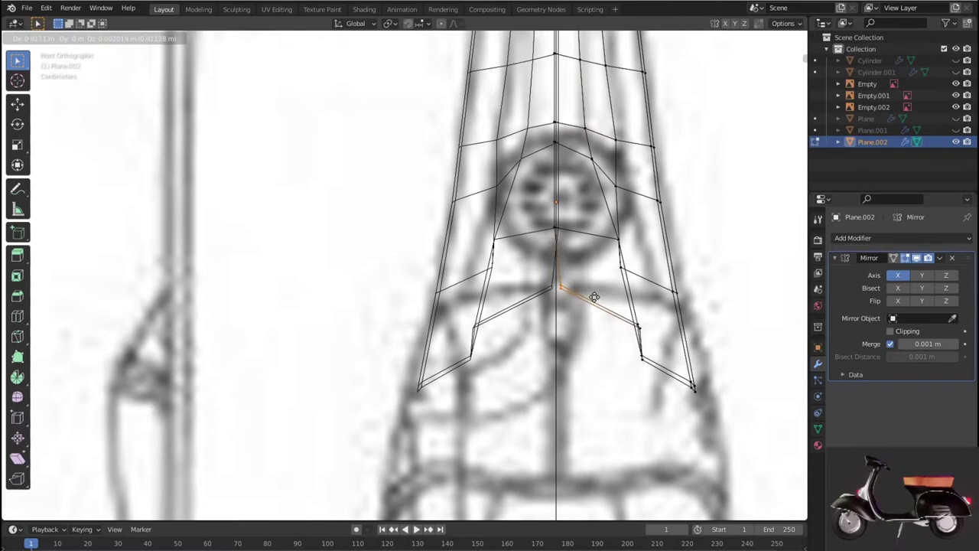
pyautogui.rightClick(597, 297)
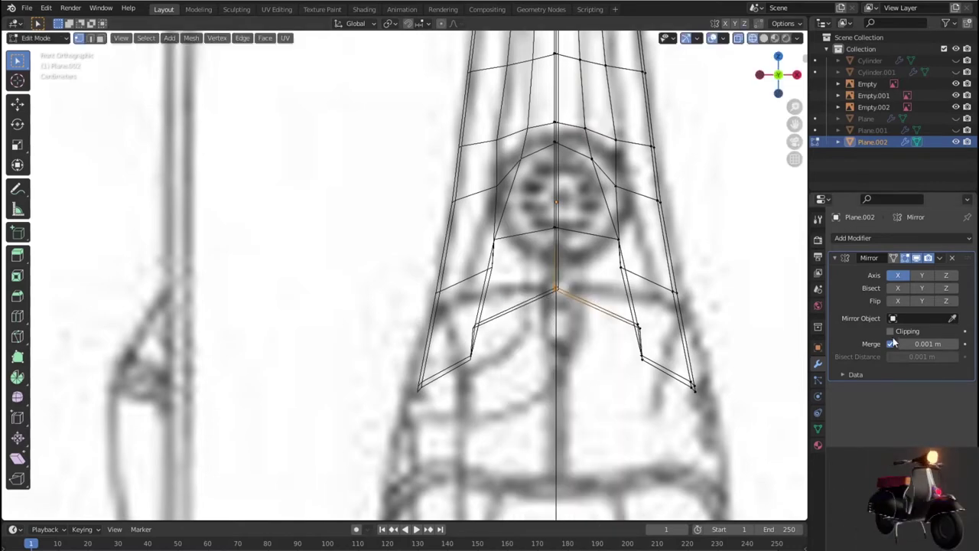
# Slide the centre vertex along X to the seam, then return to Object Mode.
pyautogui.scroll(-4, 558, 258)
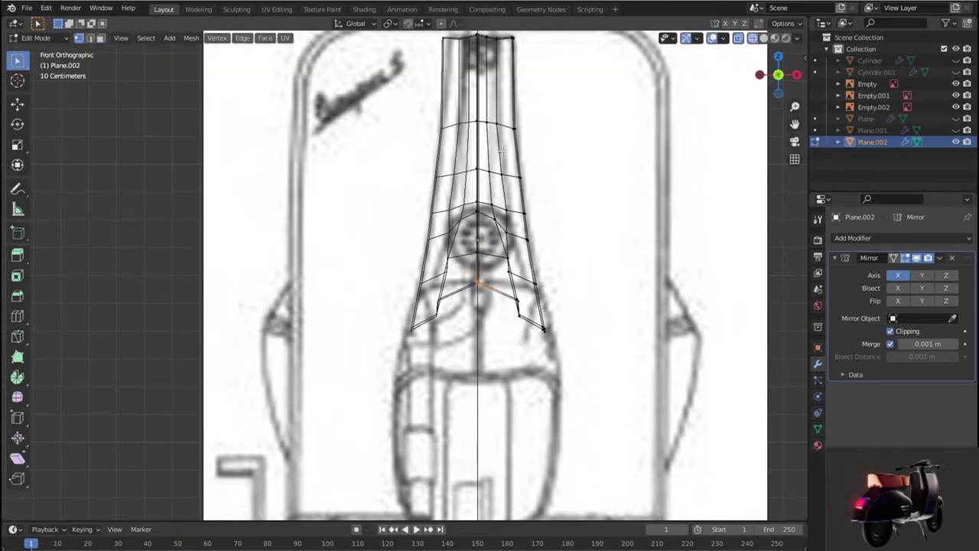
pyautogui.scroll(-2, 506, 160)
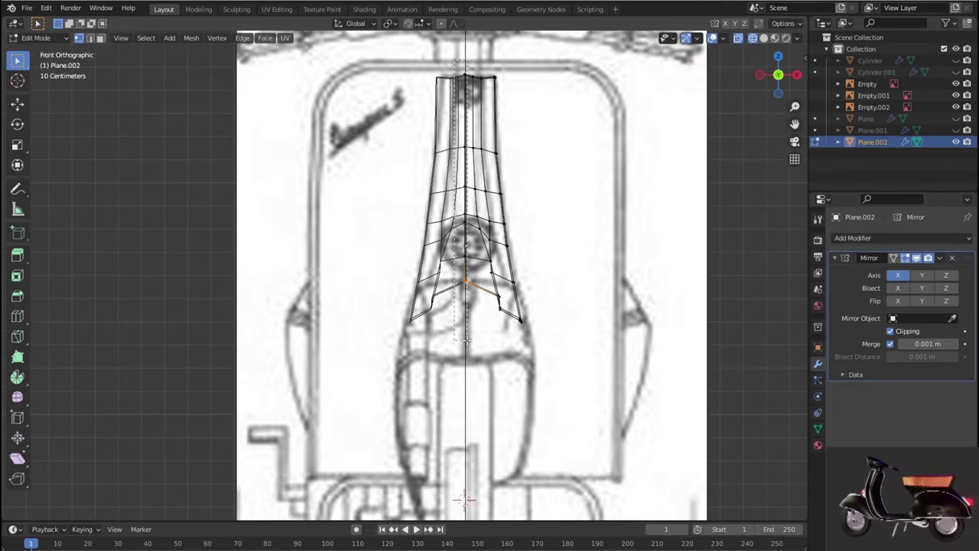
pyautogui.scroll(4, 457, 335)
pyautogui.scroll(1, 489, 331)
pyautogui.press('g')
pyautogui.press('x')
pyautogui.press('x')
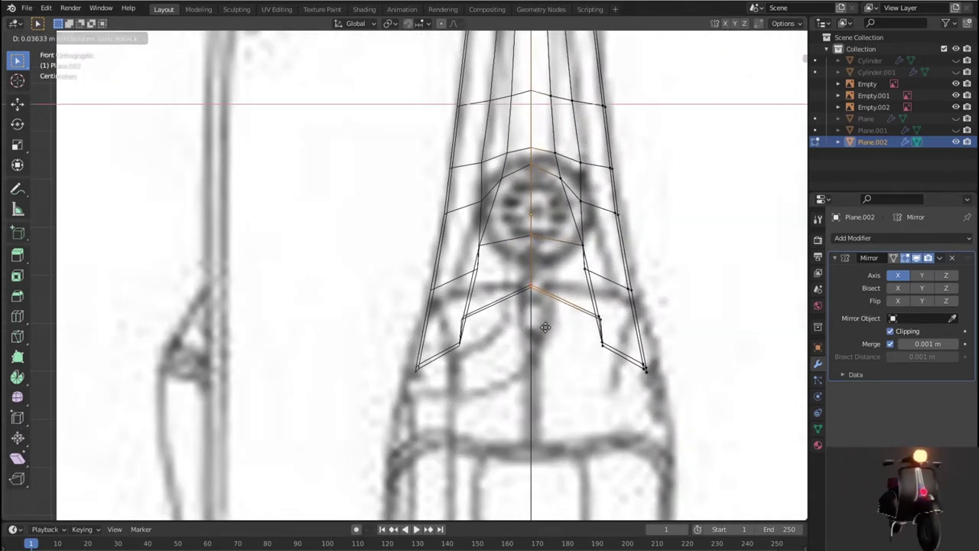
pyautogui.click(575, 329)
pyautogui.press('Tab')
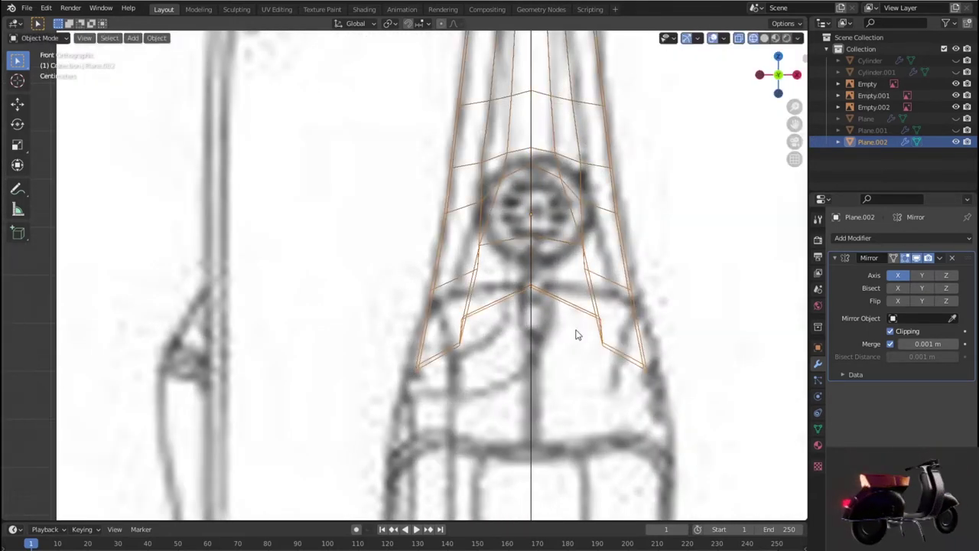
# Undo a cylinder accidentally added inside the mesh and return to Object Mode.
pyautogui.press('Tab')
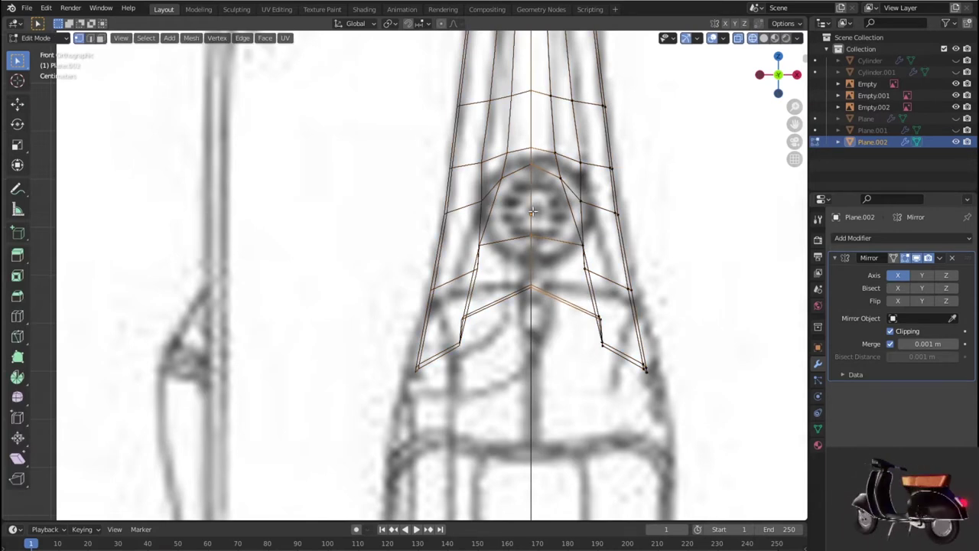
pyautogui.hotkey('shift', 'a')
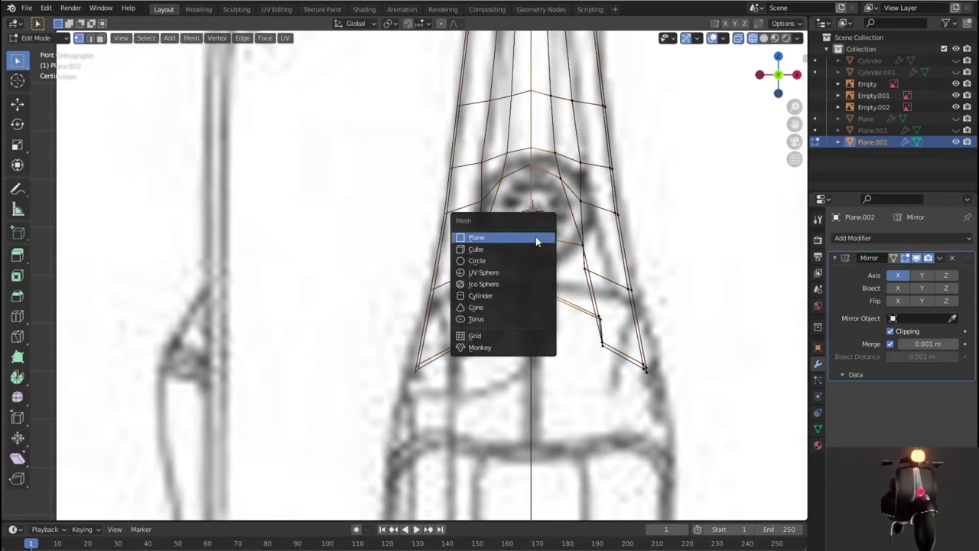
pyautogui.click(524, 297)
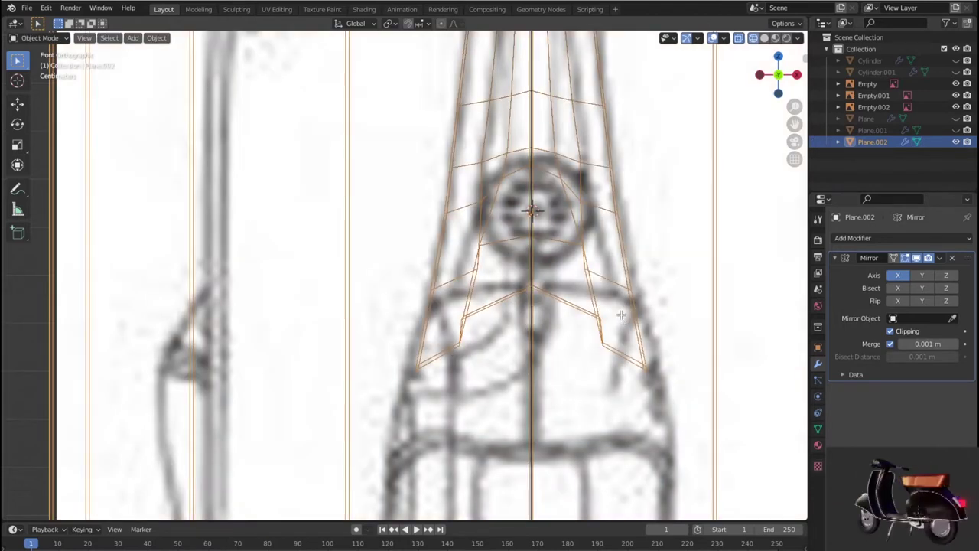
pyautogui.hotkey('ctrl', 'z')
pyautogui.press('Tab')
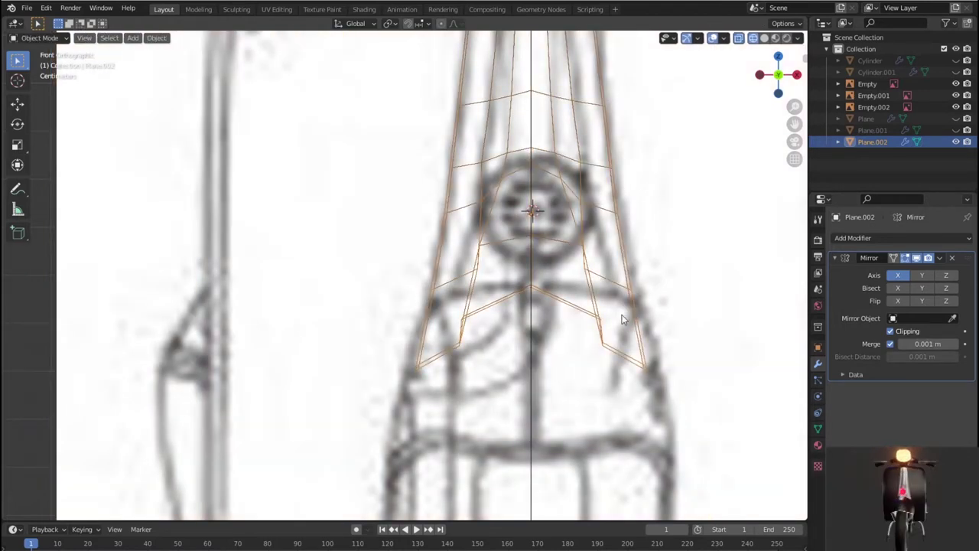
# Add a new cylinder, scale it to 0.070 over the horn and rotate it 90° on X.
pyautogui.hotkey('shift', 'a')
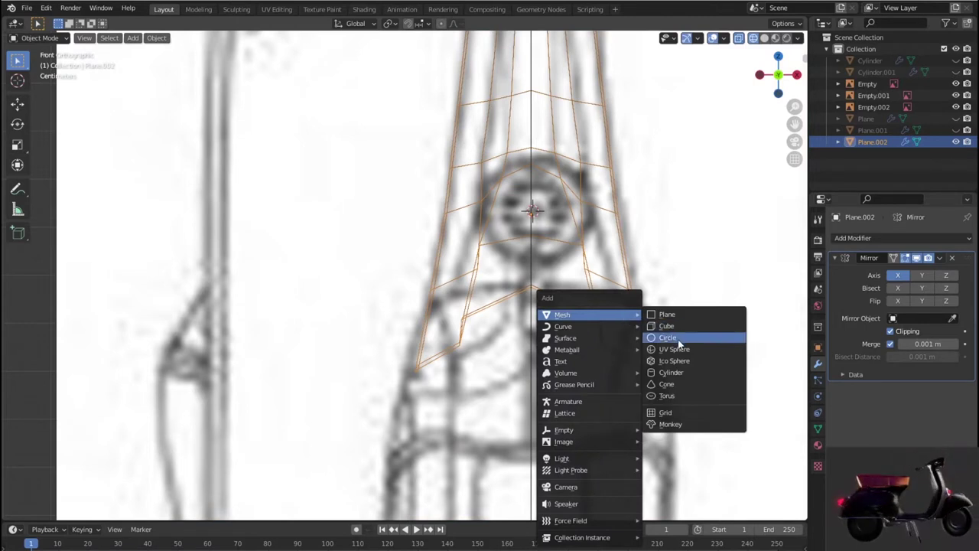
pyautogui.click(693, 373)
pyautogui.press('s')
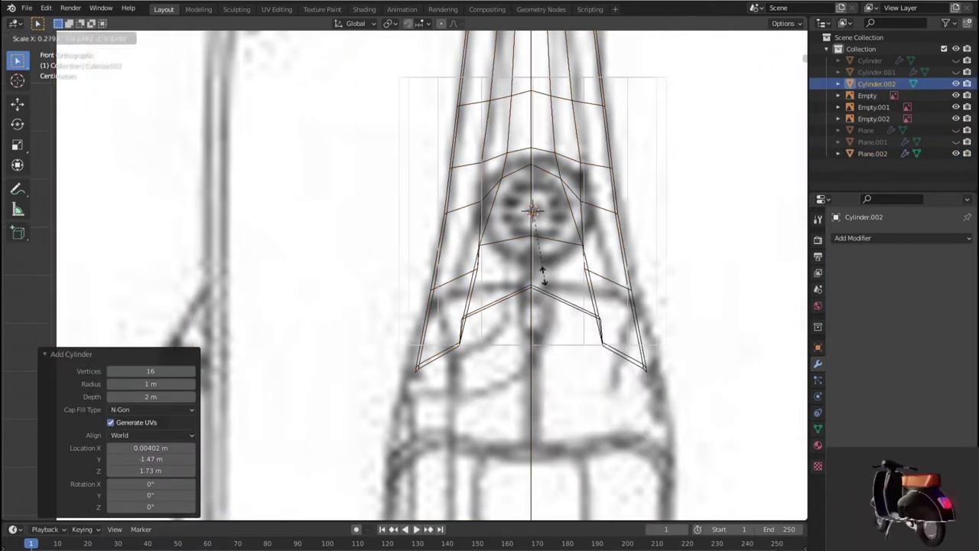
pyautogui.click(526, 228)
pyautogui.press('r')
pyautogui.write('x')
pyautogui.write('9')
pyautogui.write('0')
pyautogui.press('Return')
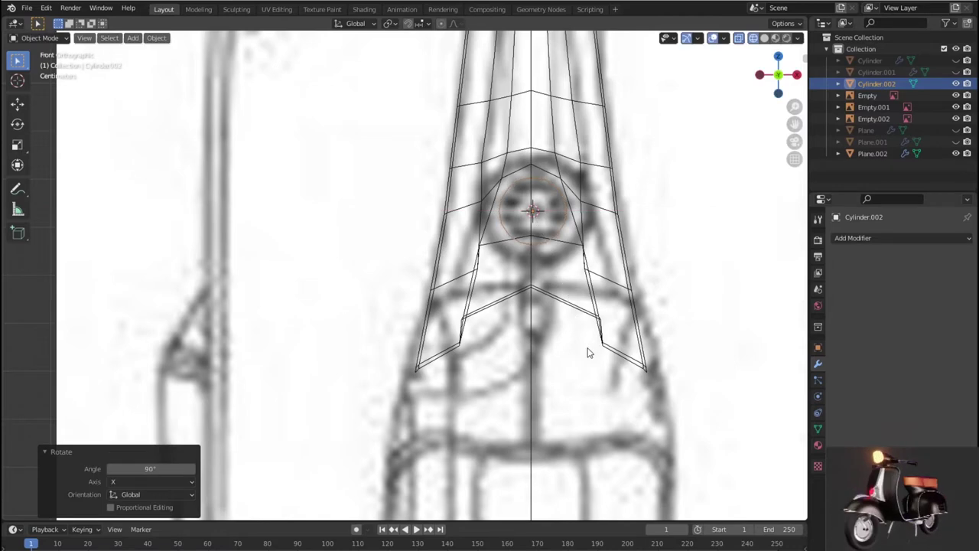
# Centre the view on the horn cover and scale the cylinder up by 1.612.
pyautogui.scroll(2, 589, 353)
pyautogui.keyDown('shift'); pyautogui.moveTo(635, 294); pyautogui.dragTo(430, 336, button='middle'); pyautogui.keyUp('shift')
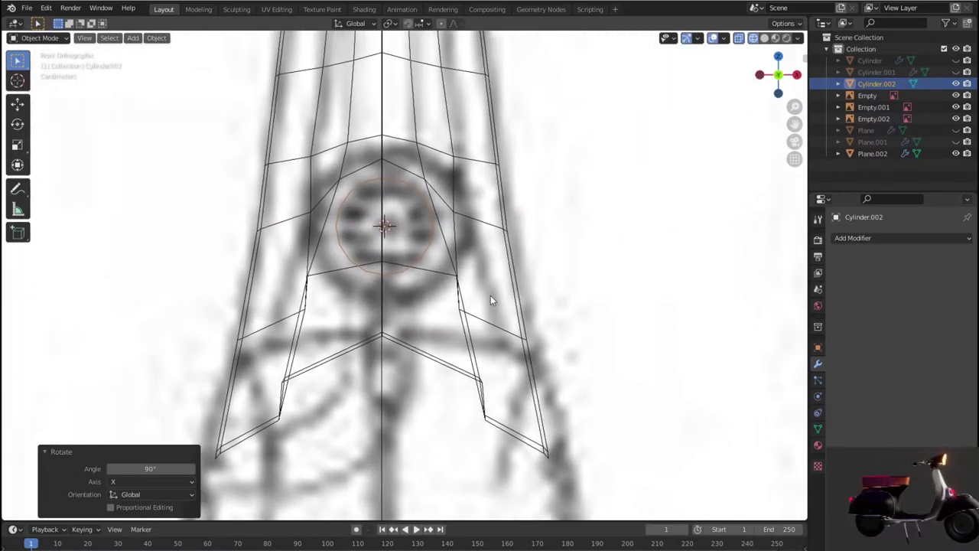
pyautogui.press('s')
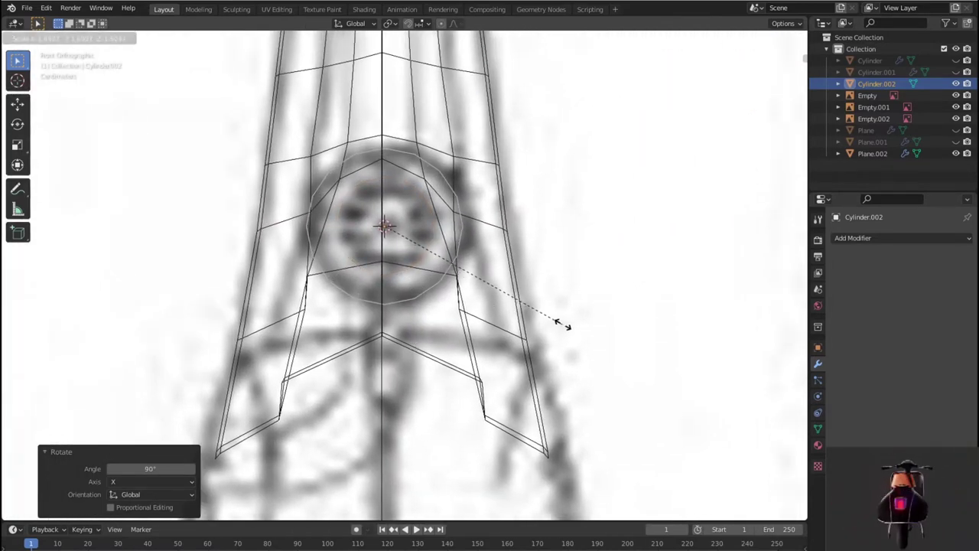
pyautogui.click(561, 324)
# Tilt the cylinder 13.5° in side view and move it against the horn cover.
pyautogui.scroll(-1, 564, 329)
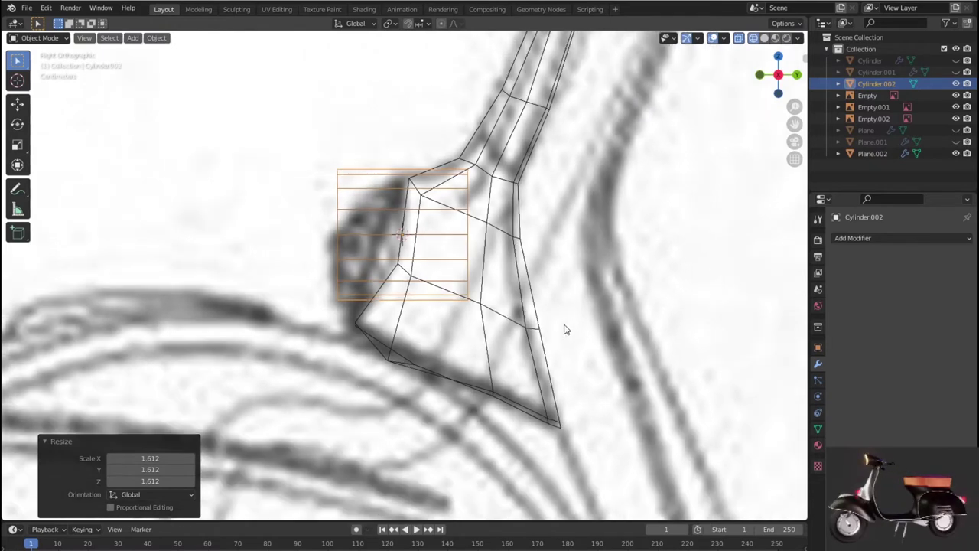
pyautogui.press('r')
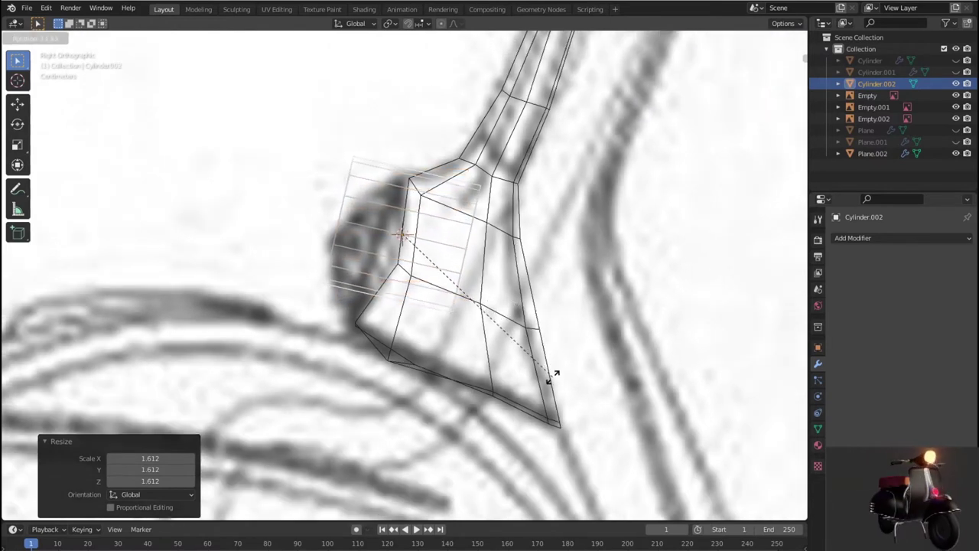
pyautogui.click(555, 386)
pyautogui.press('g')
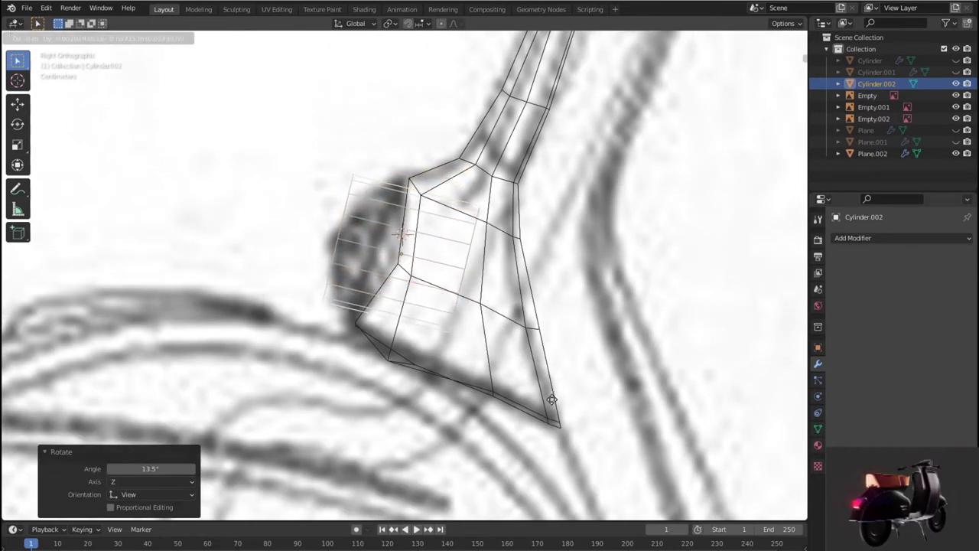
pyautogui.click(552, 398)
# Check the cylinder in solid shading, then enter its Edit Mode with nothing selected.
pyautogui.hotkey('shift', 'z')
pyautogui.moveTo(546, 375)
pyautogui.mouseDown(button='middle')
pyautogui.moveTo(572, 369)
pyautogui.moveTo(607, 389)
pyautogui.mouseUp(button='middle')
pyautogui.press('Tab')
pyautogui.hotkey('alt', 'a')
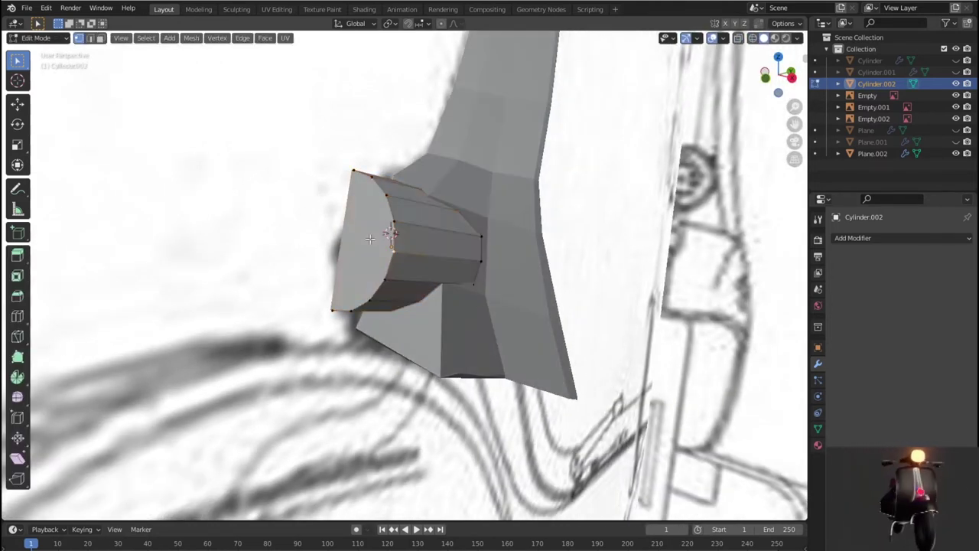
# Select the cylinder's front cap face and view it from the right in X-ray, zoomed in.
pyautogui.press('2')
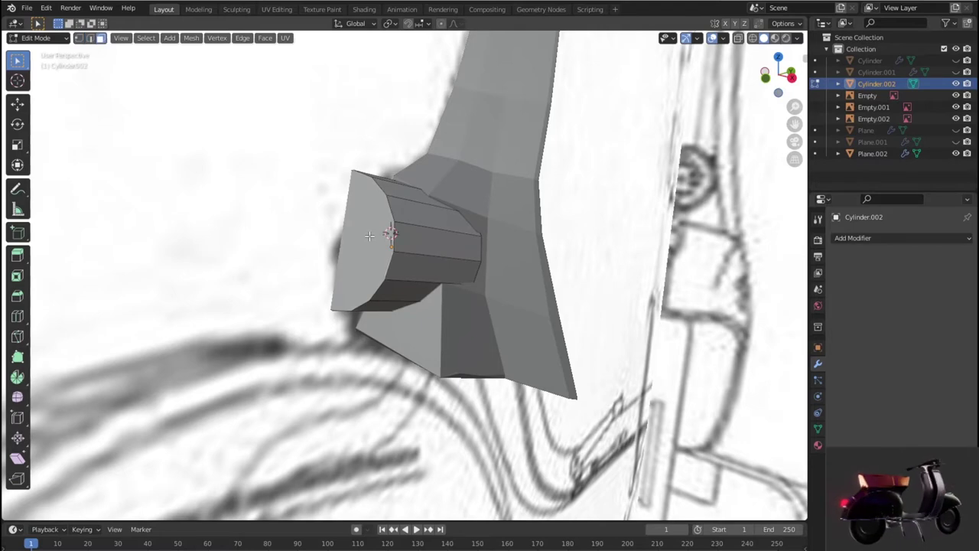
pyautogui.click(370, 235)
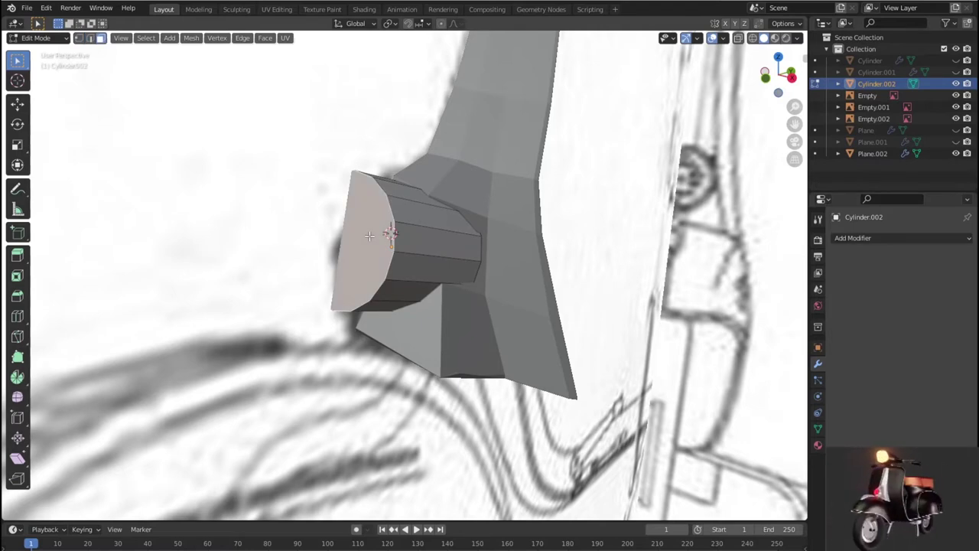
pyautogui.press('KP_3')
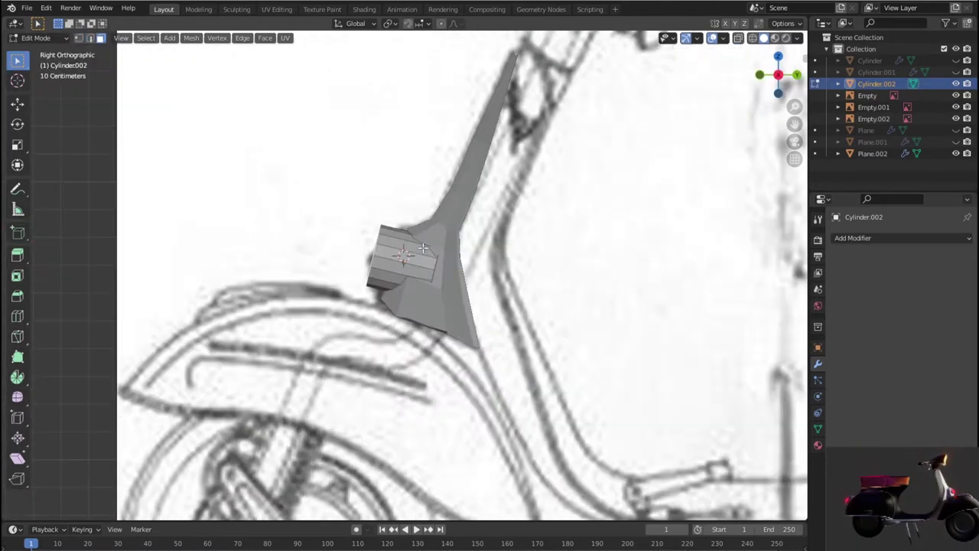
pyautogui.hotkey('alt', 'z')
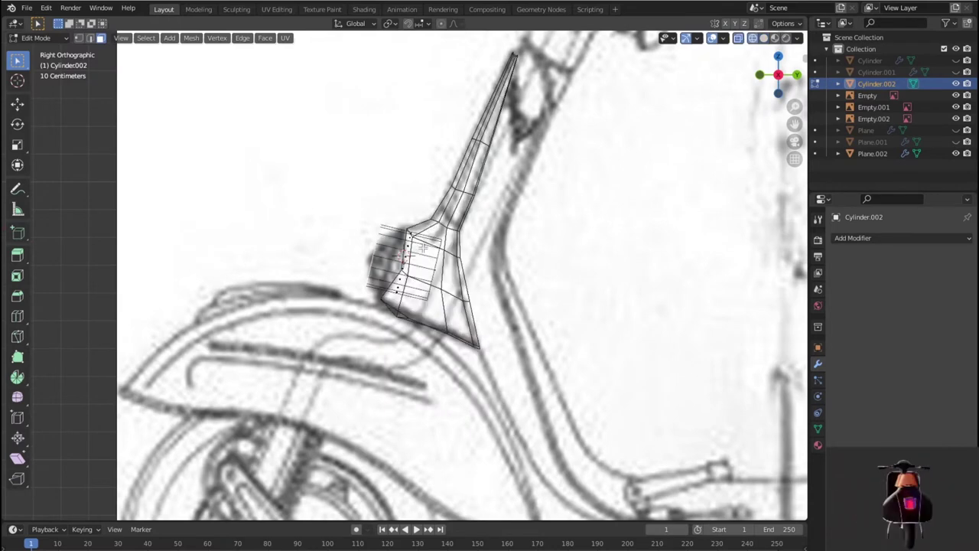
pyautogui.scroll(2, 421, 242)
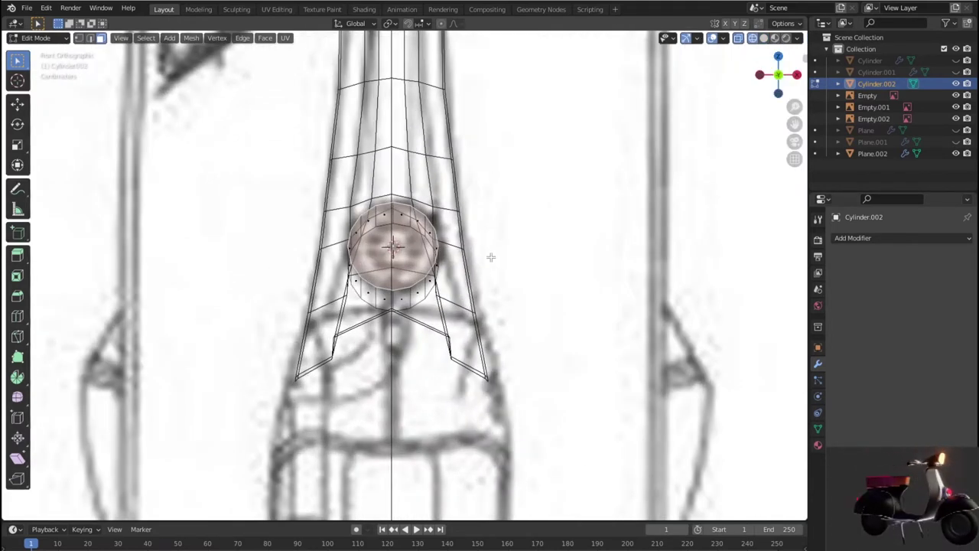
# Inset the front cap face and reposition the inset face in right view.
pyautogui.press('i')
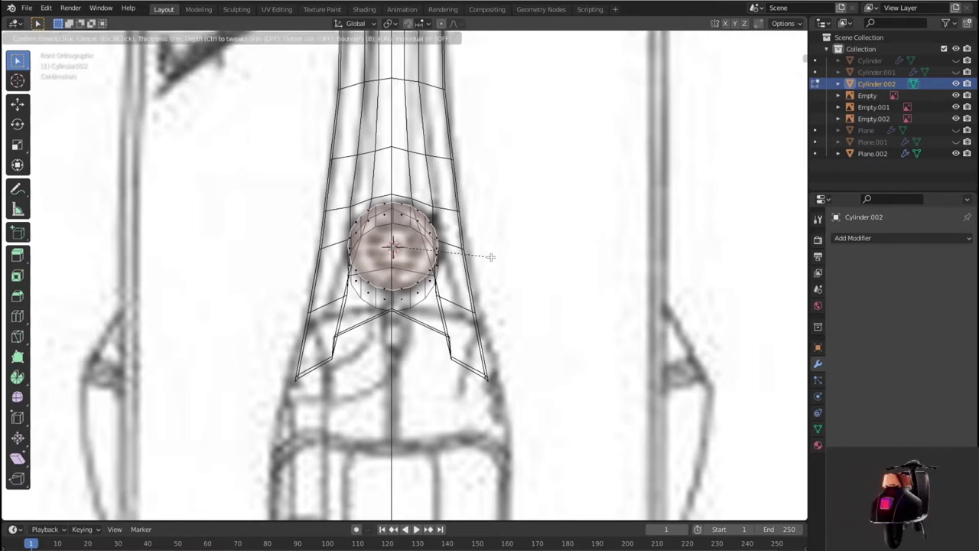
pyautogui.click(477, 255)
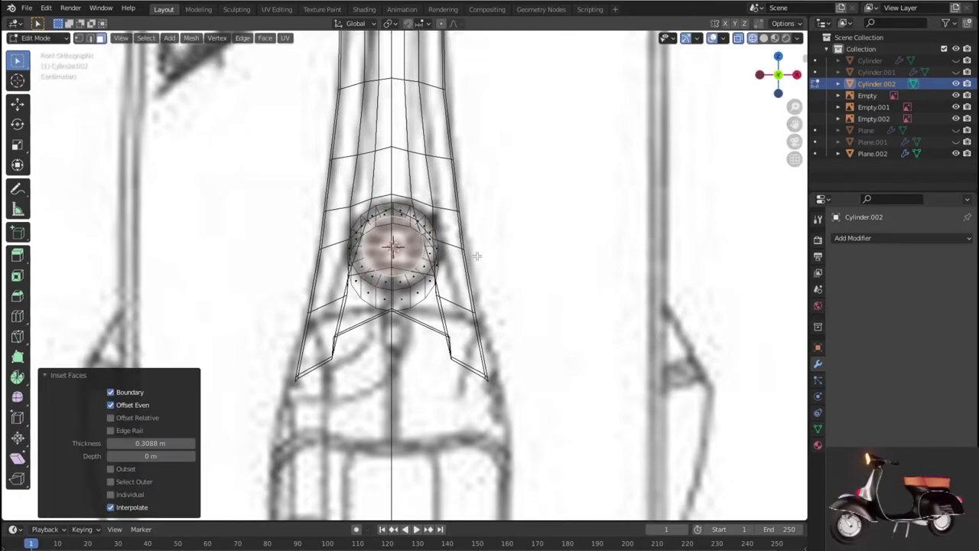
pyautogui.press('KP_3')
pyautogui.press('g')
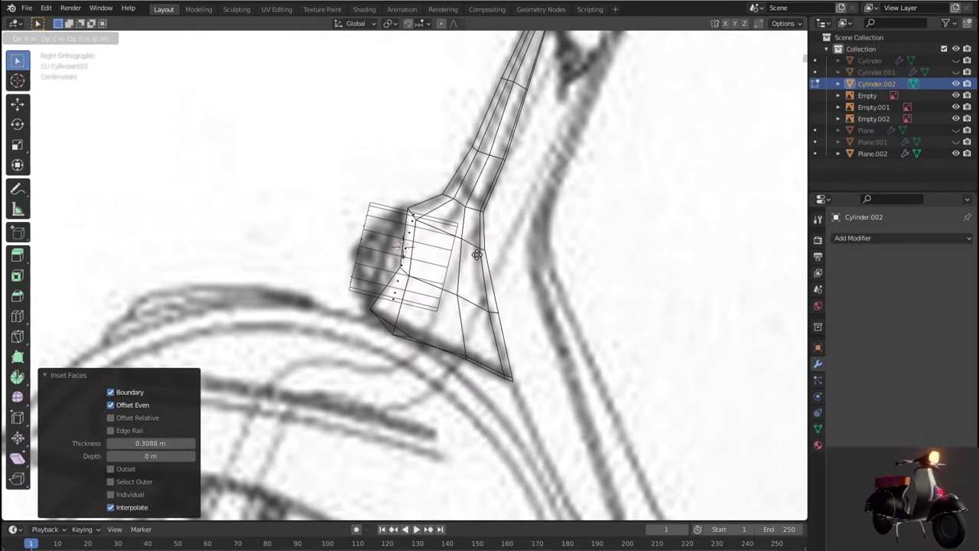
pyautogui.click(419, 245)
pyautogui.press('g')
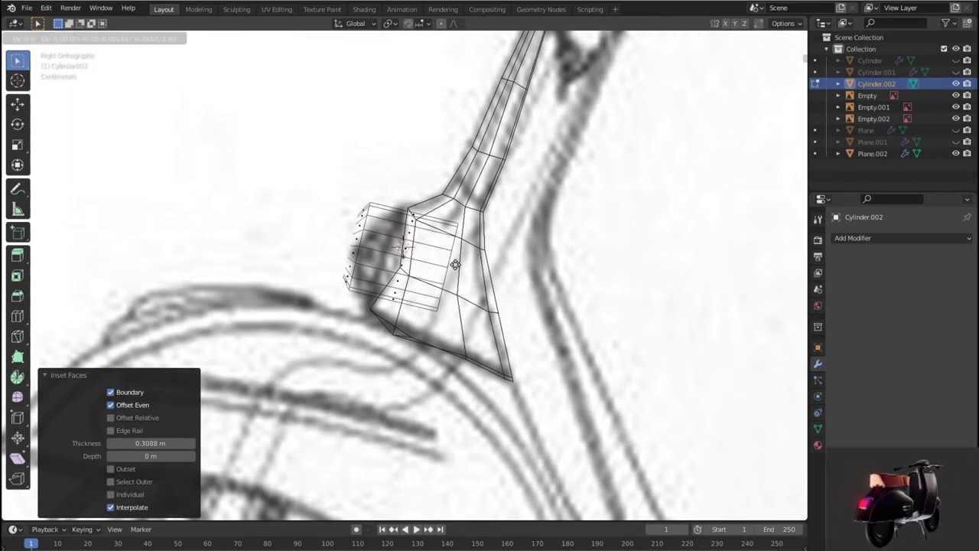
pyautogui.click(455, 263)
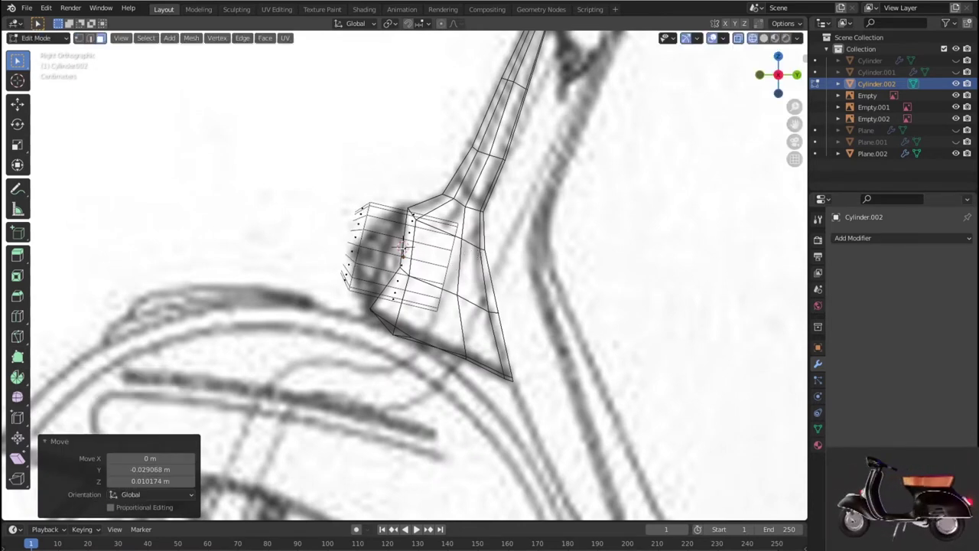
# Move and rotate the front edge loop, then shrink it to 0.944.
pyautogui.click(366, 222)
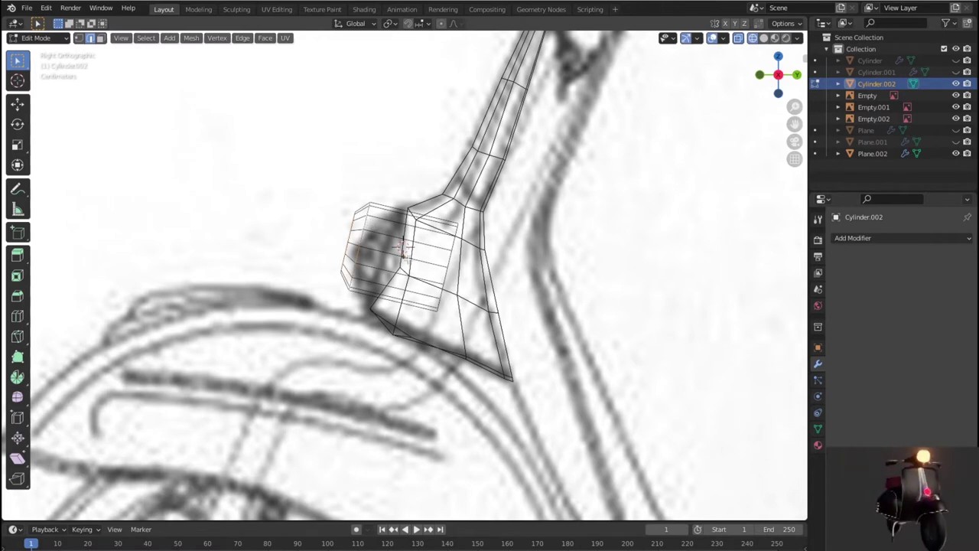
pyautogui.press('g')
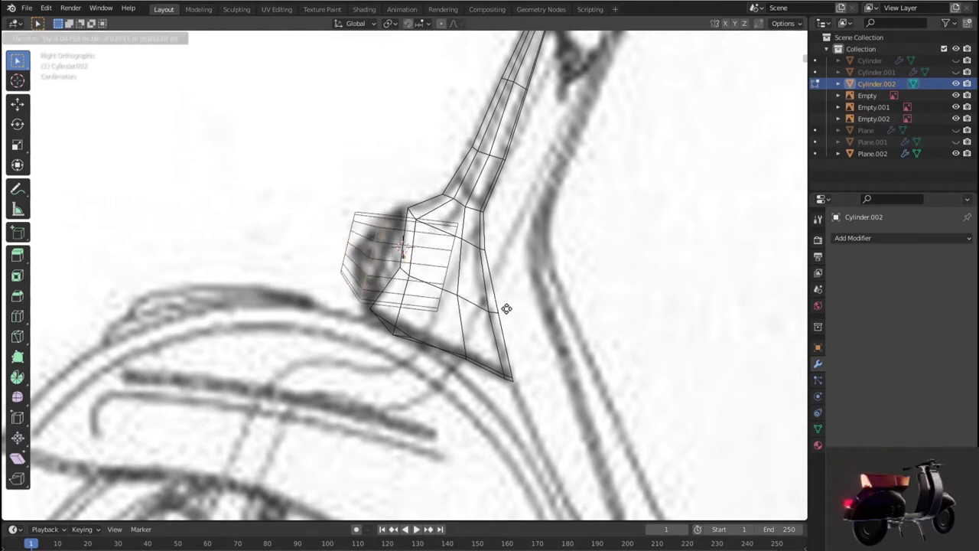
pyautogui.click(514, 306)
pyautogui.press('r')
pyautogui.click(517, 309)
pyautogui.press('s')
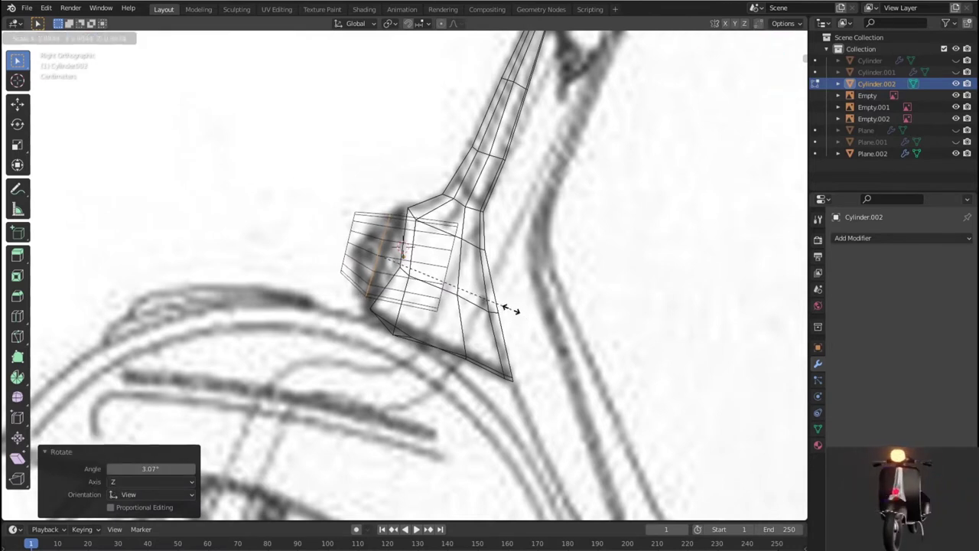
pyautogui.click(511, 309)
# Slide another edge loop back -0.11627 m in Y against the legshield, then switch to vertex select.
pyautogui.click(356, 226)
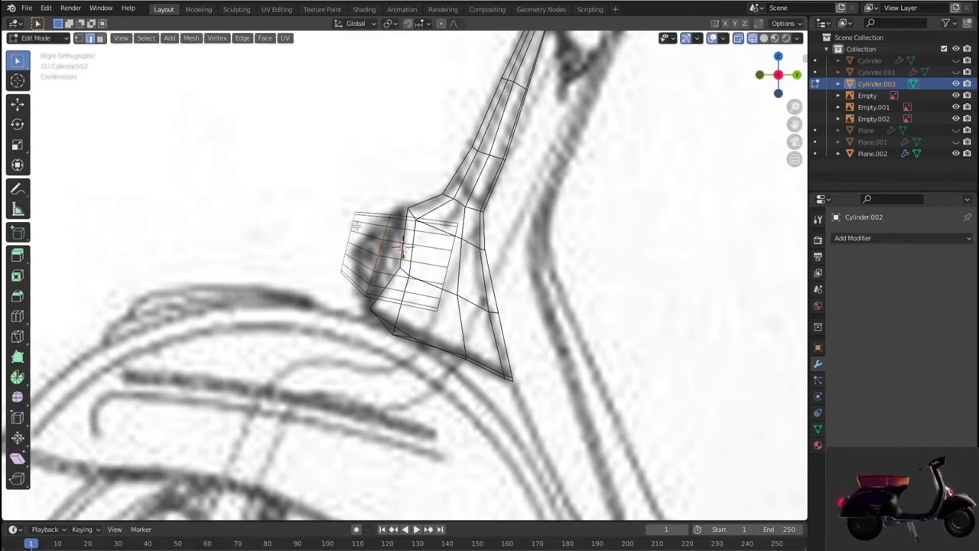
pyautogui.press('g')
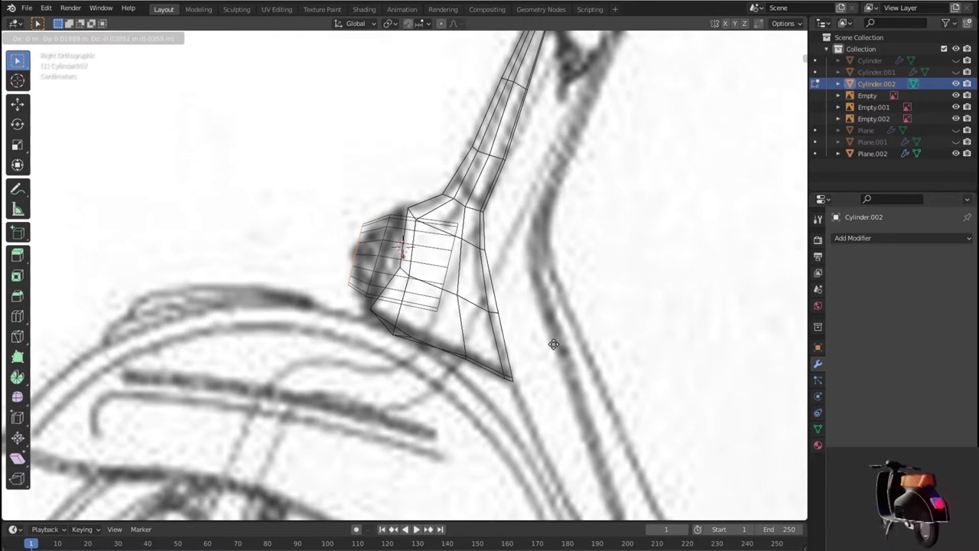
pyautogui.click(549, 342)
pyautogui.press('s')
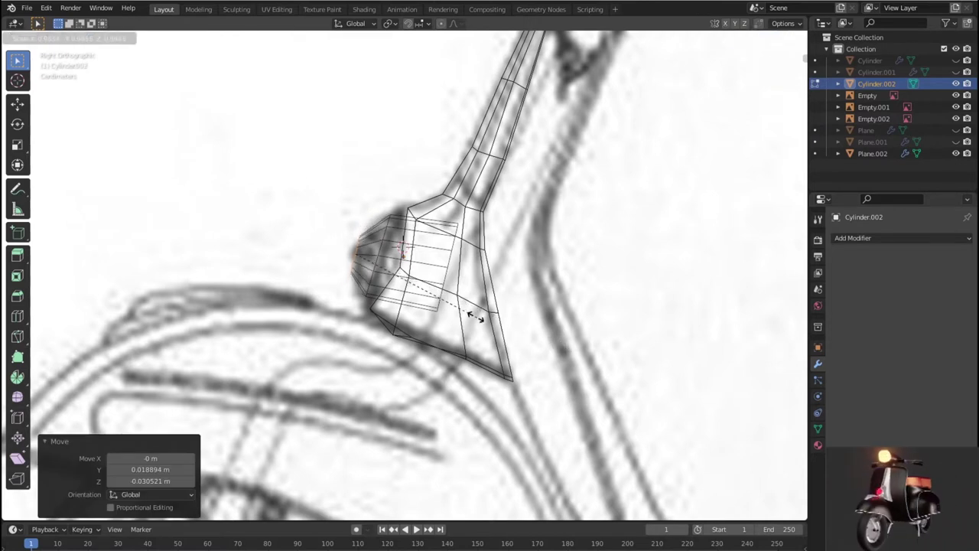
pyautogui.rightClick(466, 306)
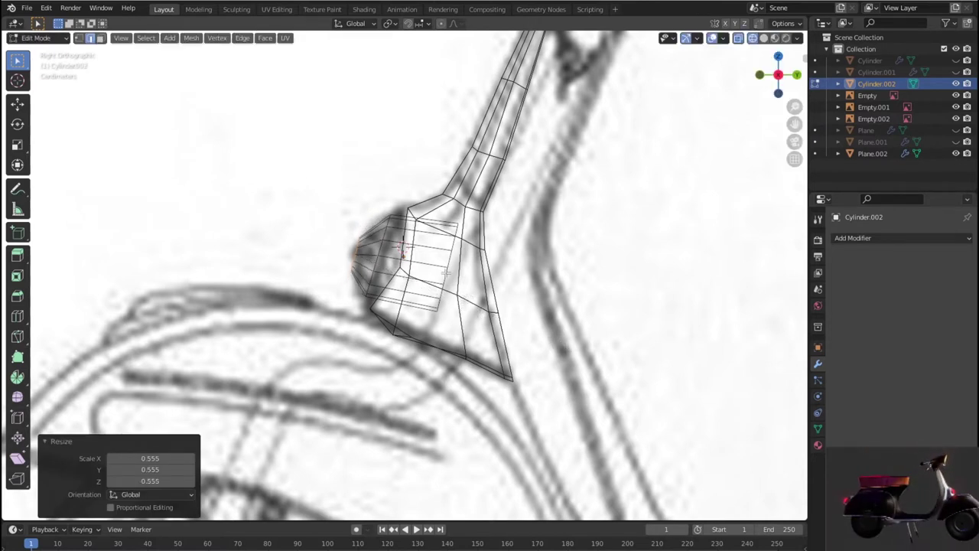
pyautogui.press('g')
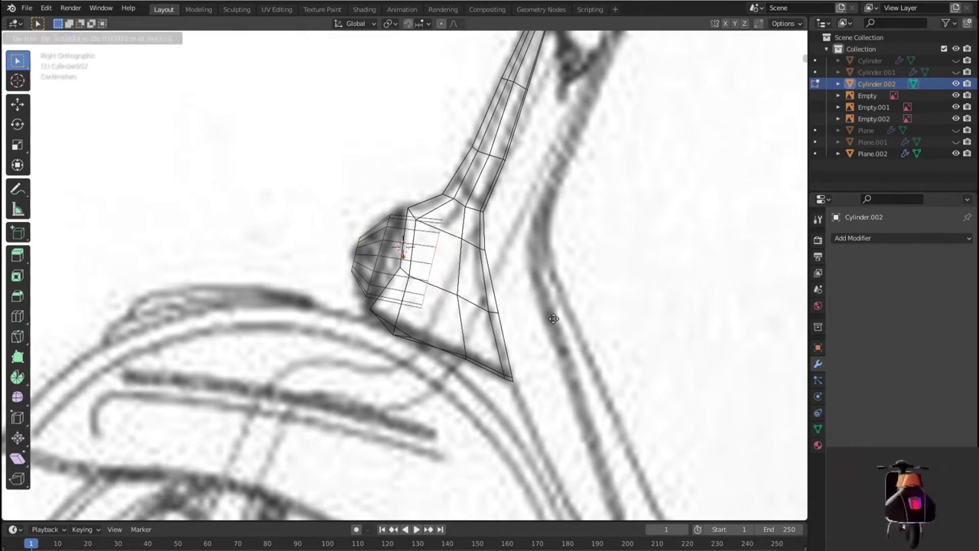
pyautogui.click(543, 316)
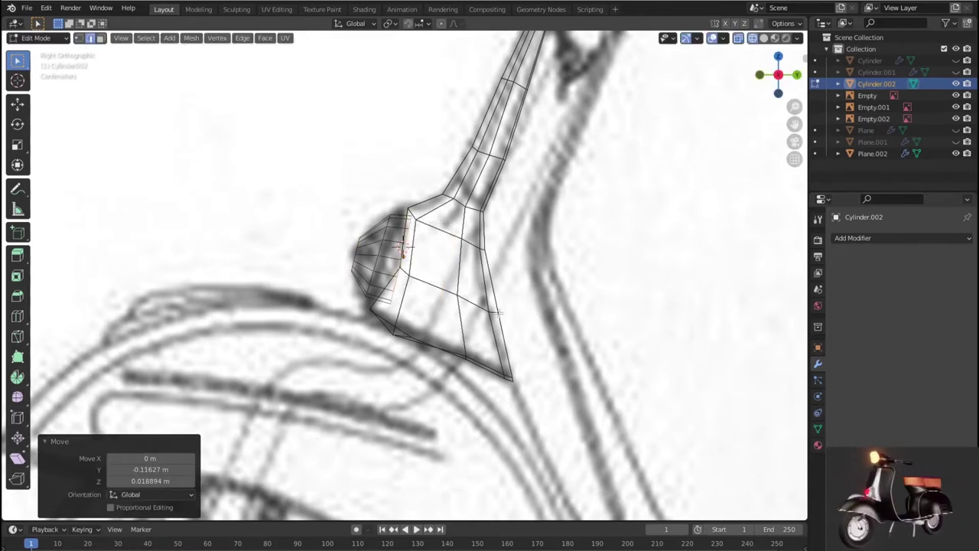
pyautogui.press('1')
pyautogui.scroll(4, 411, 318)
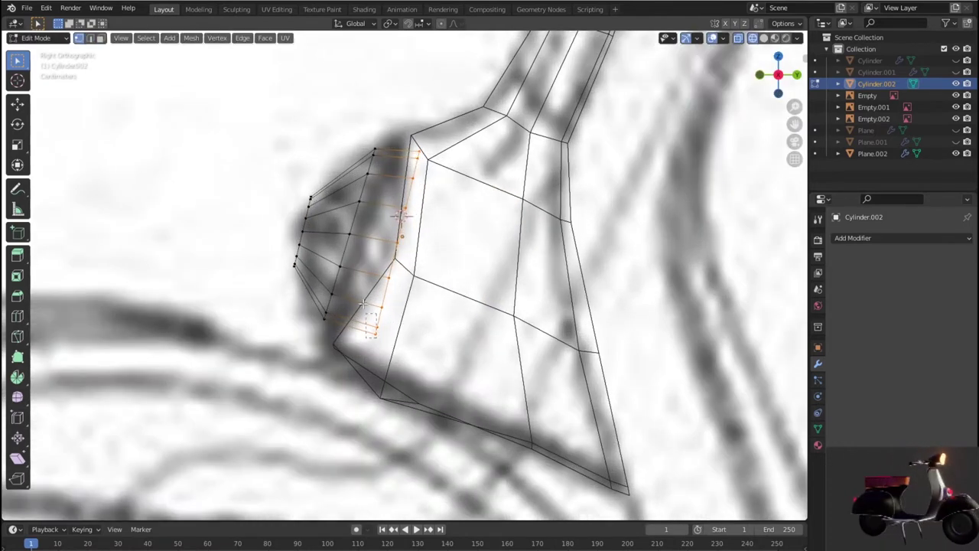
# Move the selected rim vertices in three passes onto the blueprint outline.
pyautogui.press('g')
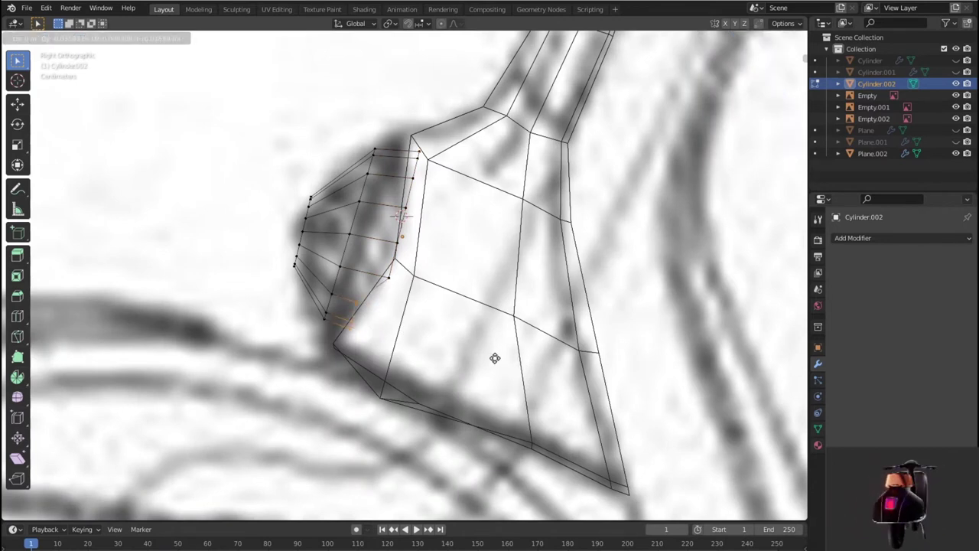
pyautogui.click(496, 357)
pyautogui.press('g')
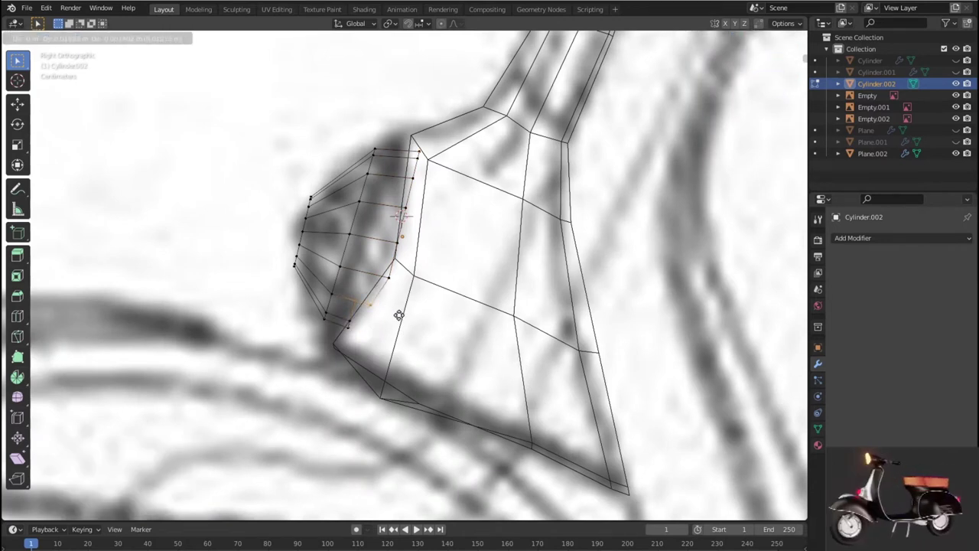
pyautogui.click(352, 319)
pyautogui.press('g')
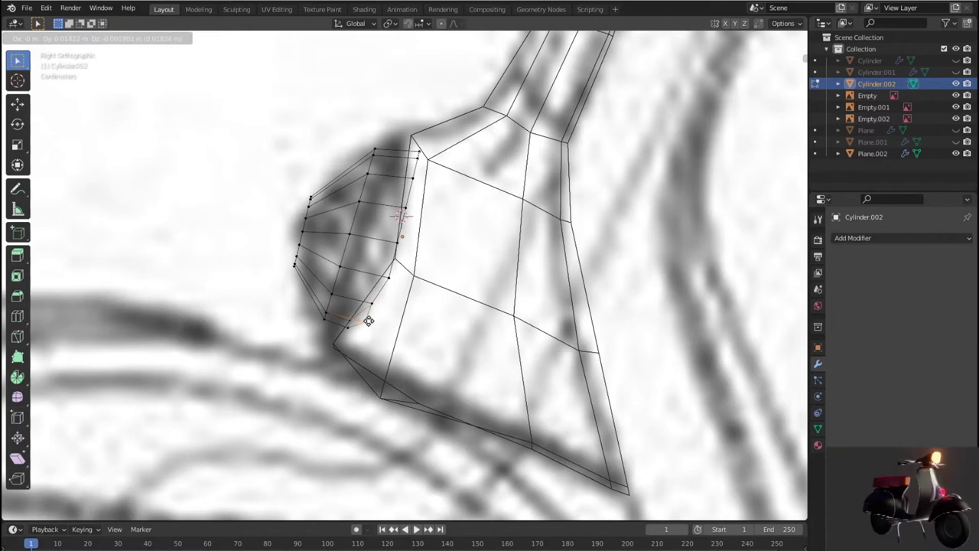
pyautogui.click(367, 320)
# Reposition a lower rim vertex and the next rim edge onto the blueprint's curved outline.
pyautogui.click(400, 327)
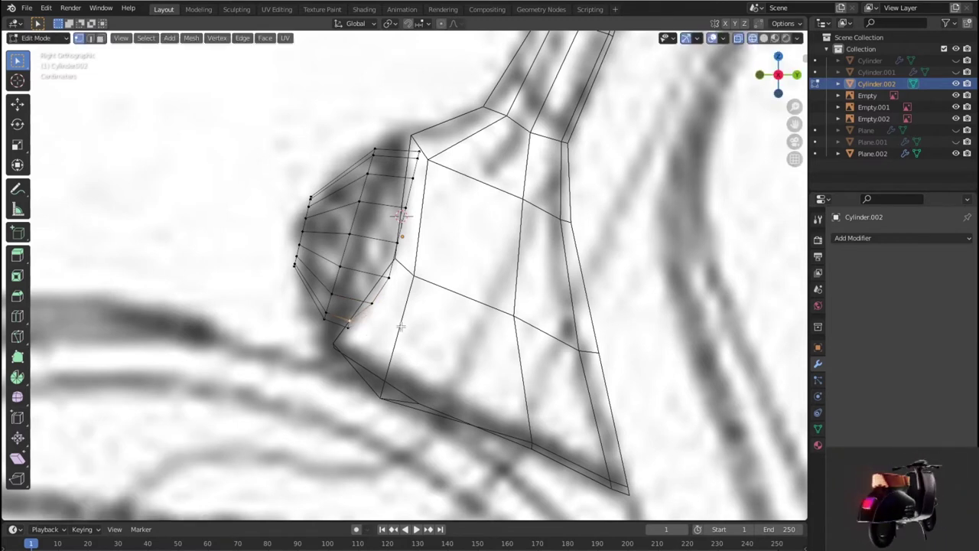
pyautogui.click(337, 324)
pyautogui.press('g')
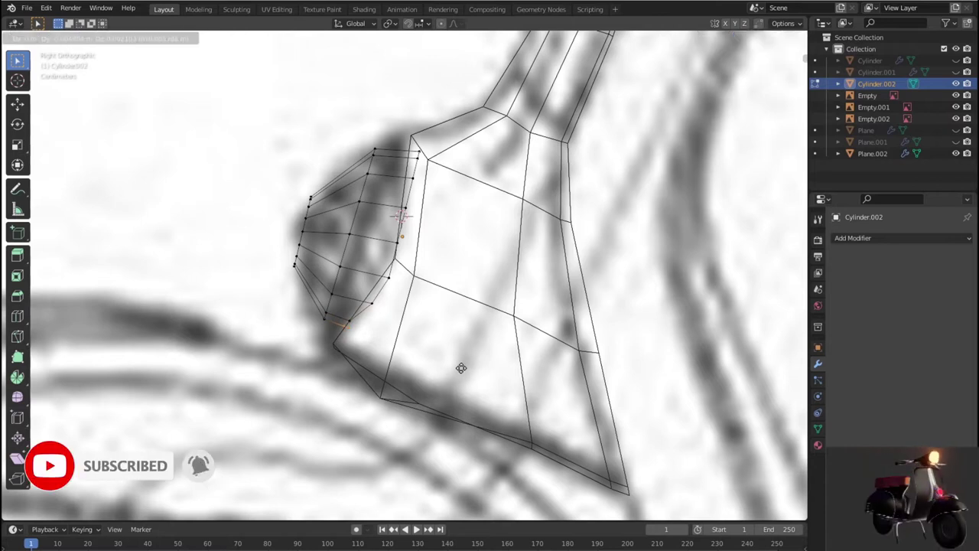
pyautogui.click(461, 368)
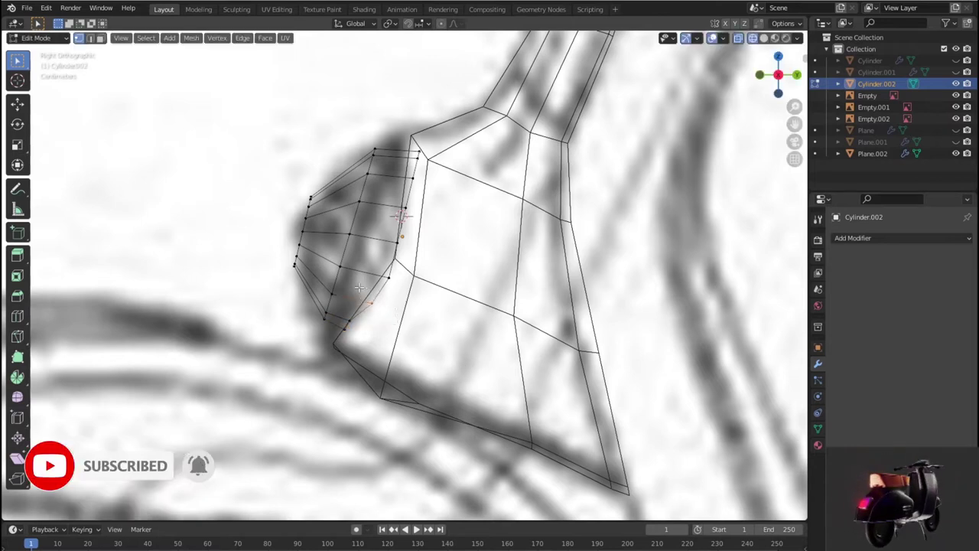
pyautogui.click(357, 310)
pyautogui.press('g')
pyautogui.click(402, 285)
pyautogui.press('g')
pyautogui.click(406, 267)
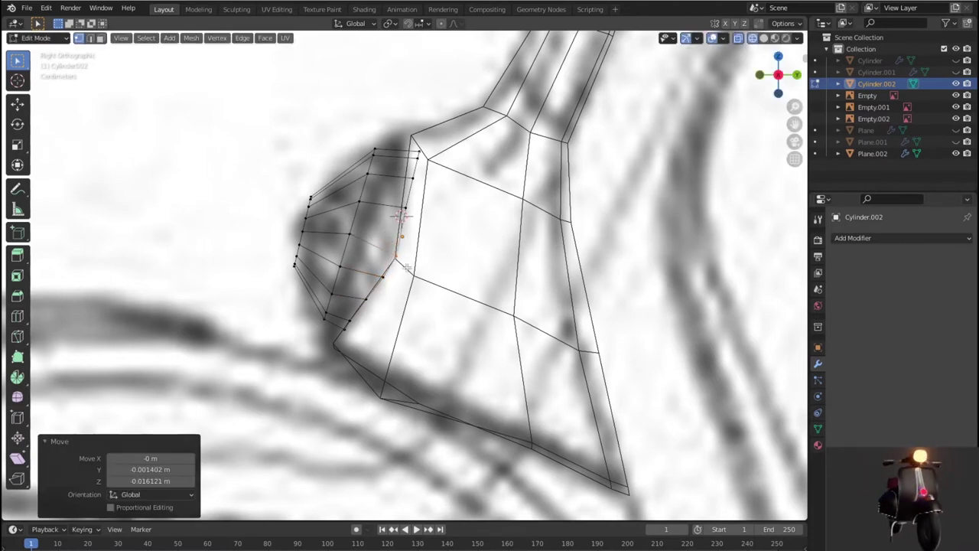
pyautogui.press('g')
pyautogui.click(414, 230)
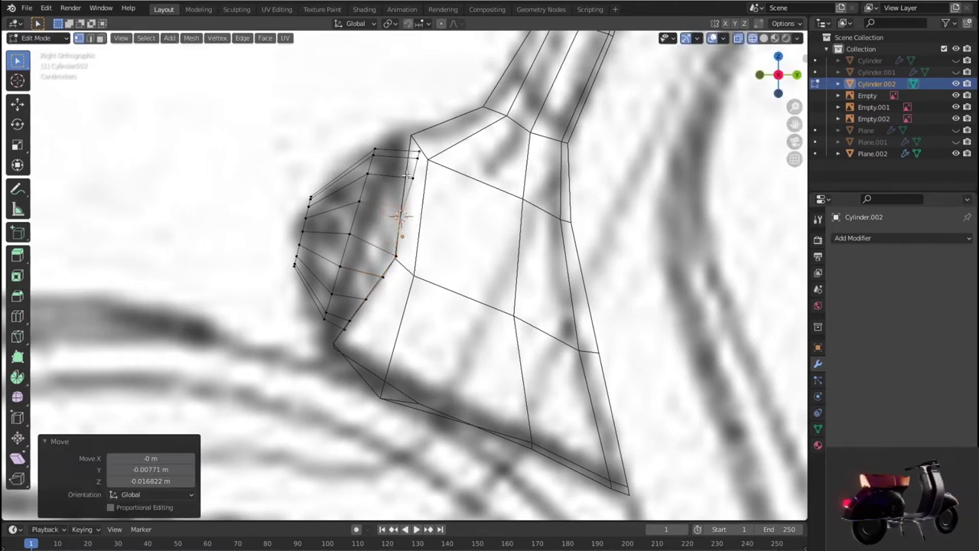
# Move the vertices near the top of the rim into place and inspect in solid shading.
pyautogui.click(411, 178)
pyautogui.press('g')
pyautogui.click(423, 202)
pyautogui.click(427, 156)
pyautogui.press('g')
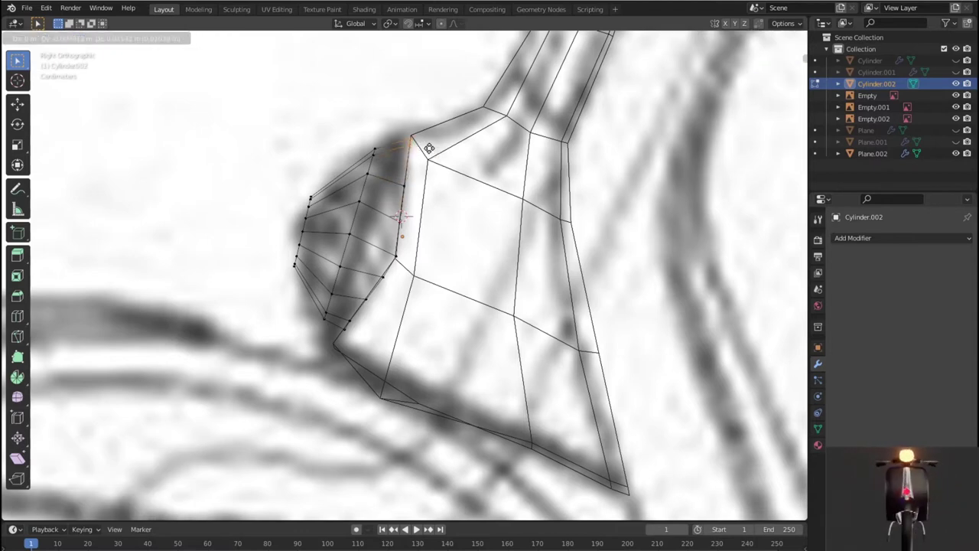
pyautogui.click(429, 147)
pyautogui.moveTo(429, 147); pyautogui.dragTo(682, 270, button='middle')
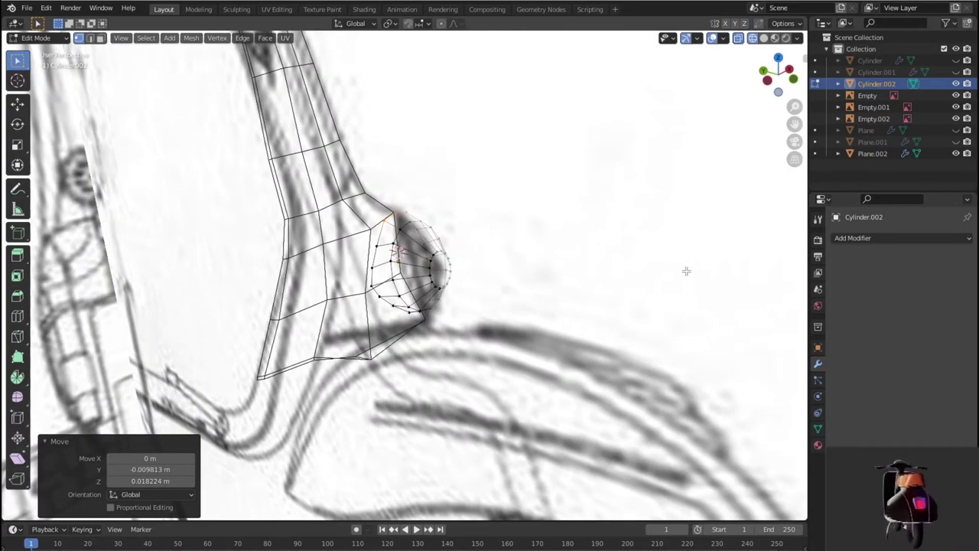
pyautogui.hotkey('shift', 'z')
# Orbit and zoom around the headset to inspect the horn cover from several sides.
pyautogui.moveTo(597, 283)
pyautogui.mouseDown(button='middle')
pyautogui.moveTo(411, 267)
pyautogui.moveTo(337, 273)
pyautogui.mouseUp(button='middle')
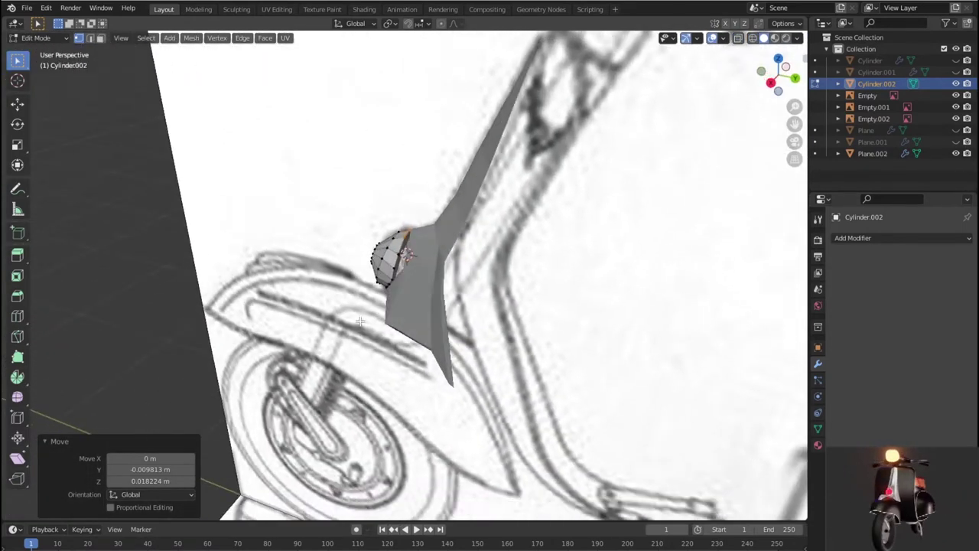
pyautogui.scroll(2, 337, 273)
pyautogui.scroll(2, 368, 269)
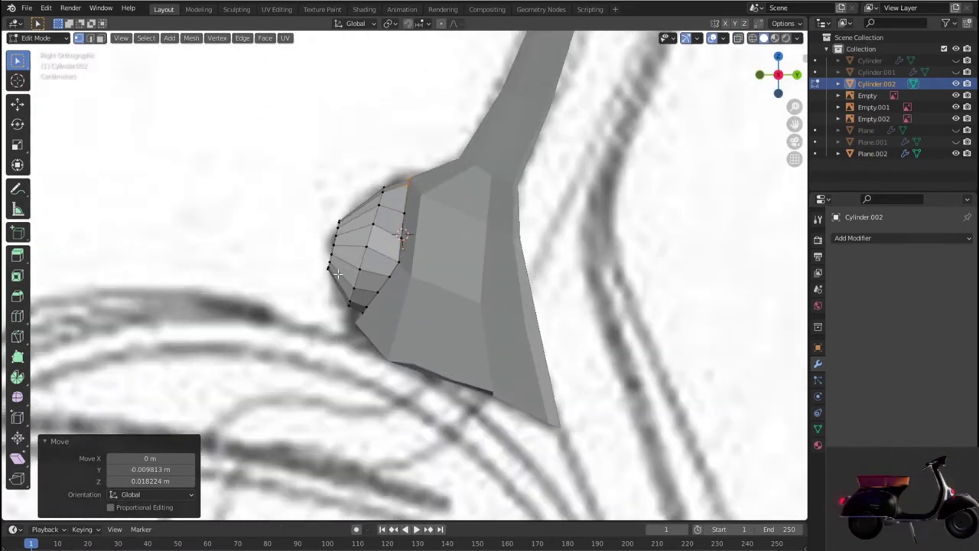
pyautogui.scroll(2, 397, 266)
pyautogui.scroll(2, 424, 263)
pyautogui.keyDown('alt'); pyautogui.moveTo(424, 262); pyautogui.dragTo(423, 254, button='middle'); pyautogui.keyUp('alt')
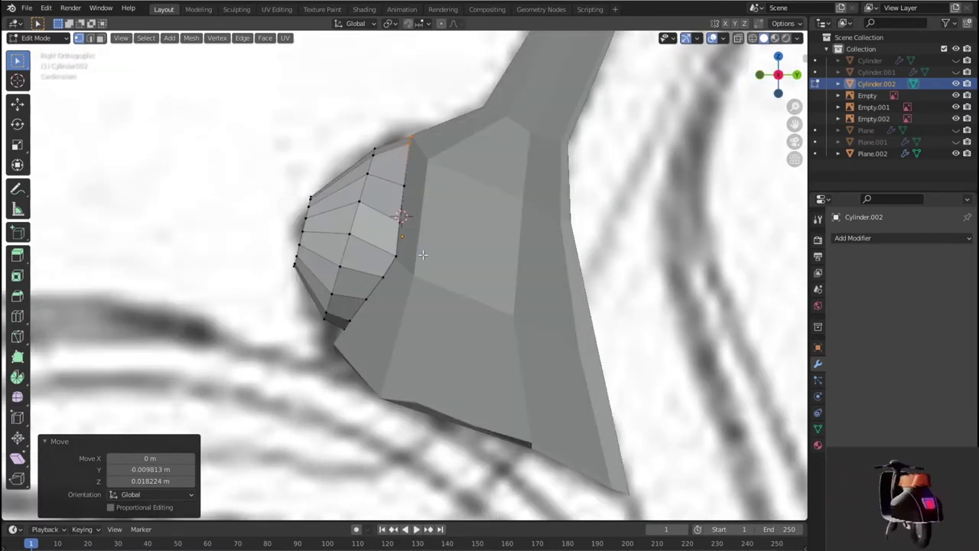
pyautogui.scroll(-3, 423, 254)
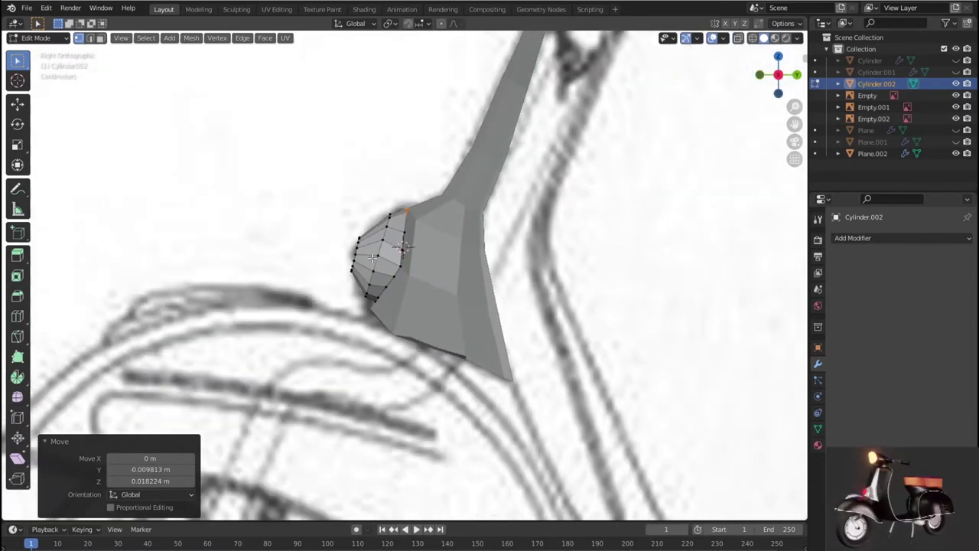
pyautogui.scroll(5, 421, 260)
pyautogui.hotkey('shift', 'z')
pyautogui.scroll(1, 417, 269)
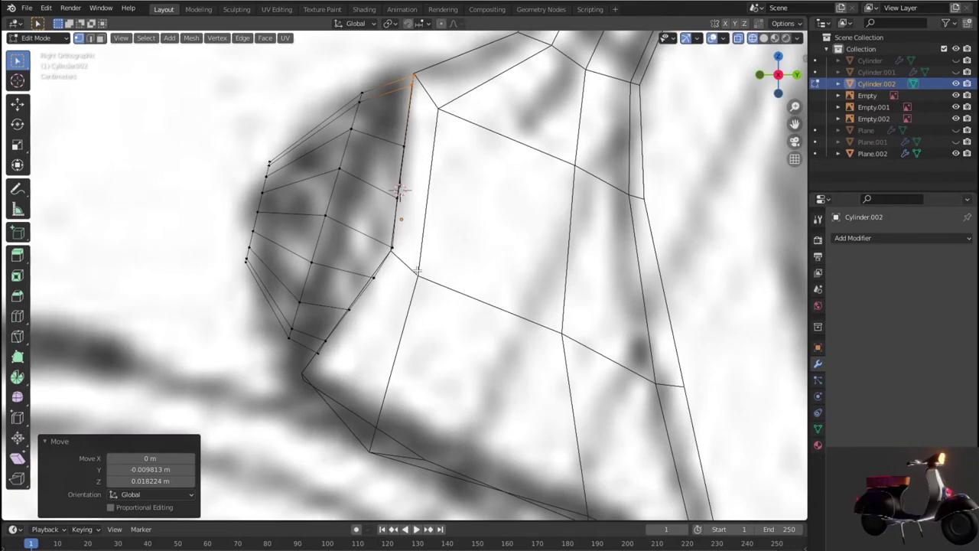
# Return to Object Mode and review the solid-shaded headset by orbiting around it.
pyautogui.press('Tab')
pyautogui.hotkey('shift', 'z')
pyautogui.scroll(-5, 417, 270)
pyautogui.moveTo(424, 270)
pyautogui.mouseDown(button='middle')
pyautogui.moveTo(603, 286)
pyautogui.moveTo(507, 284)
pyautogui.moveTo(392, 302)
pyautogui.moveTo(383, 286)
pyautogui.moveTo(396, 280)
pyautogui.mouseUp(button='middle')
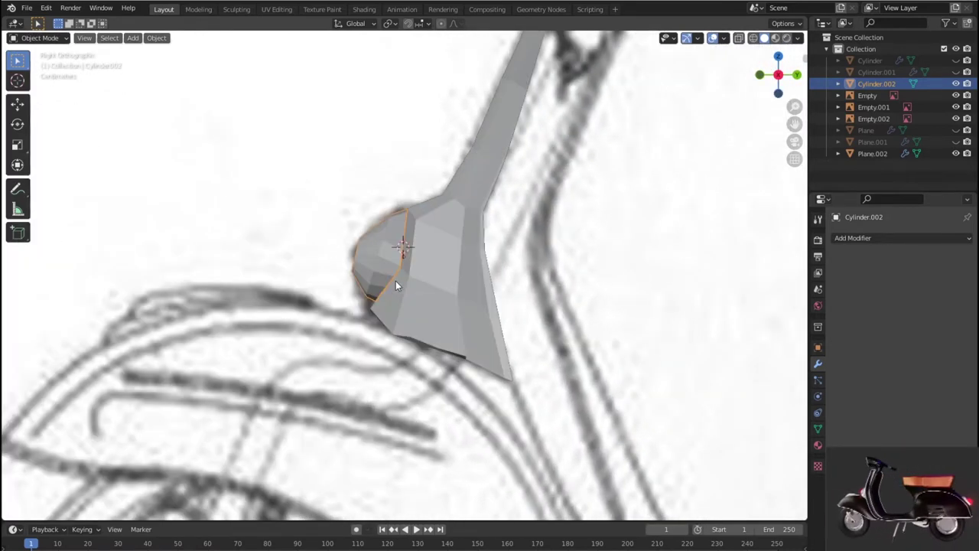
pyautogui.scroll(3, 396, 281)
pyautogui.hotkey('shift', 'z')
# Box-select the rear rim vertices, move them 0.029438 m in Y and flatten with Y scale 0.
pyautogui.press('Tab')
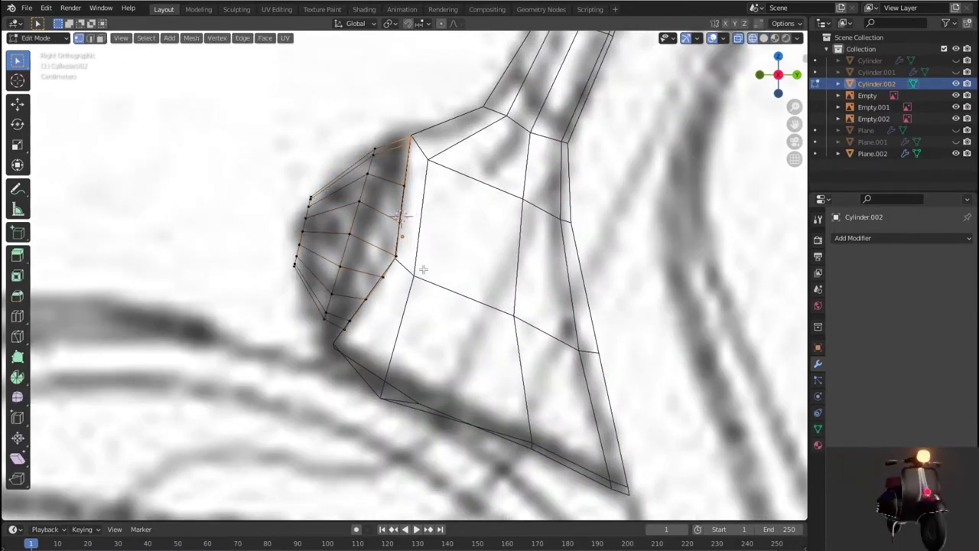
pyautogui.moveTo(345, 294); pyautogui.dragTo(343, 298)
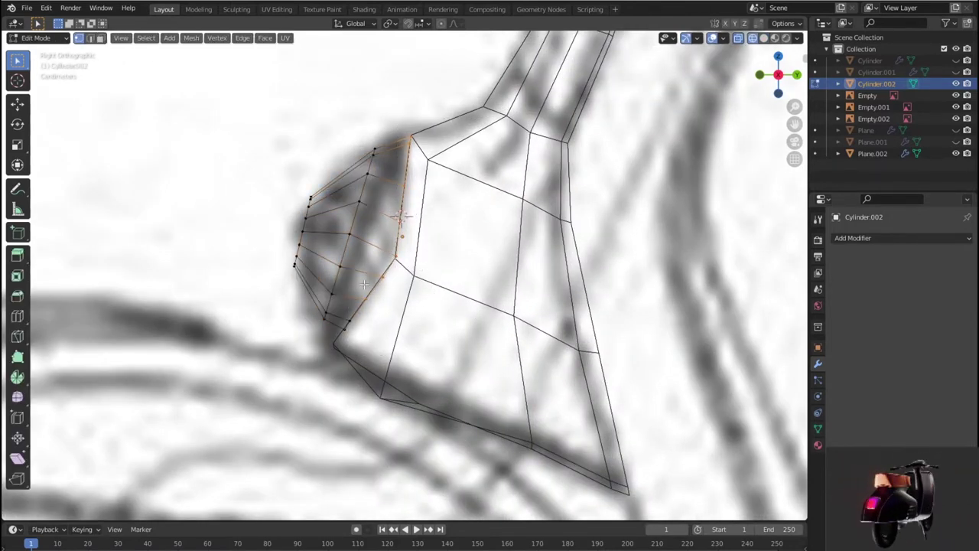
pyautogui.press('g')
pyautogui.click(563, 328)
pyautogui.press('s')
pyautogui.press('y')
pyautogui.press('0')
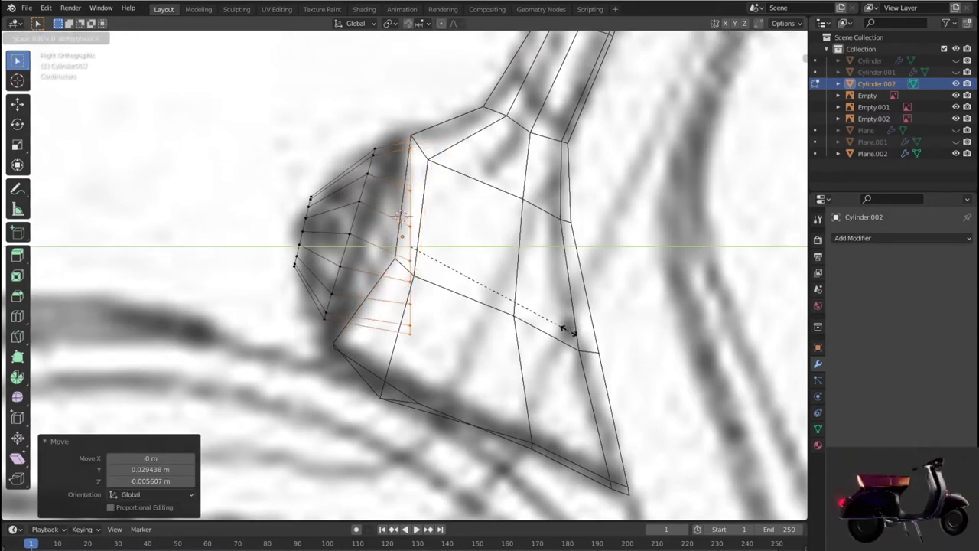
pyautogui.press('Return')
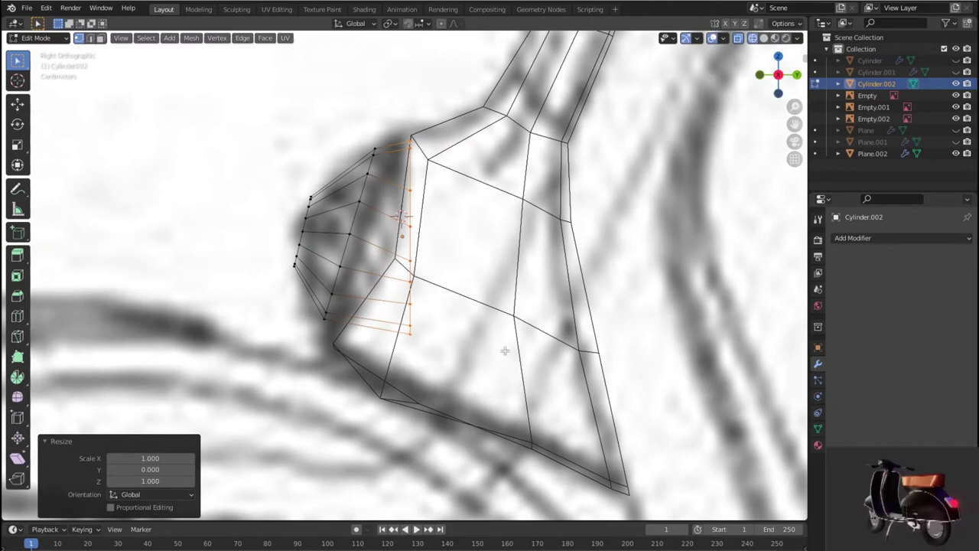
# Check the flattened rim in solid shading, then return to the right side wireframe view.
pyautogui.hotkey('shift', 'z')
pyautogui.moveTo(452, 334)
pyautogui.mouseDown(button='middle')
pyautogui.moveTo(498, 334)
pyautogui.moveTo(535, 355)
pyautogui.moveTo(490, 369)
pyautogui.moveTo(447, 359)
pyautogui.mouseUp(button='middle')
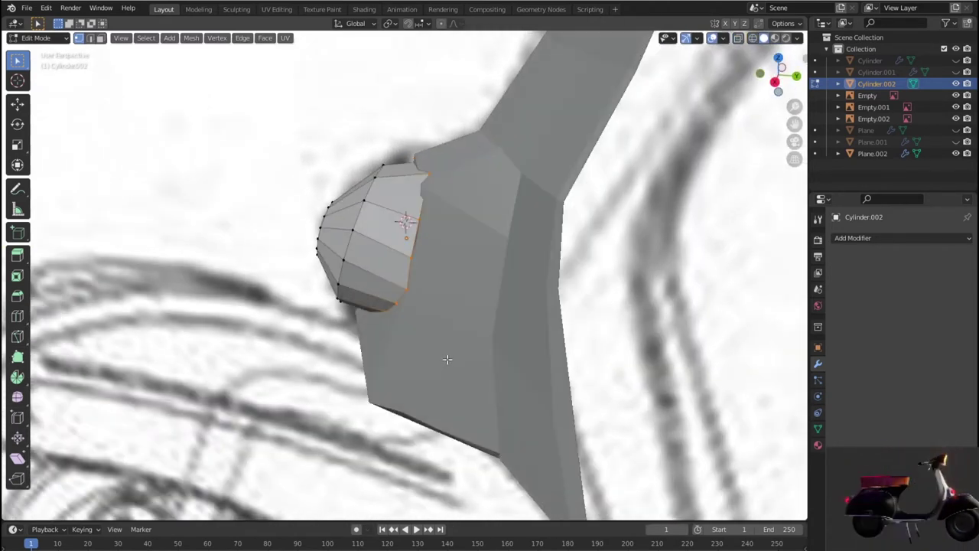
pyautogui.press('KP_3')
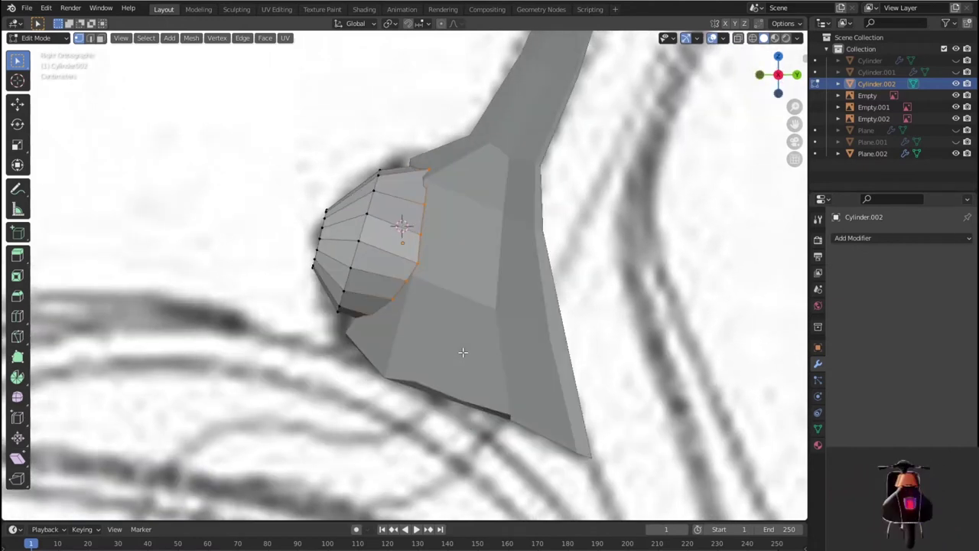
pyautogui.hotkey('shift', 'z')
pyautogui.scroll(2, 463, 352)
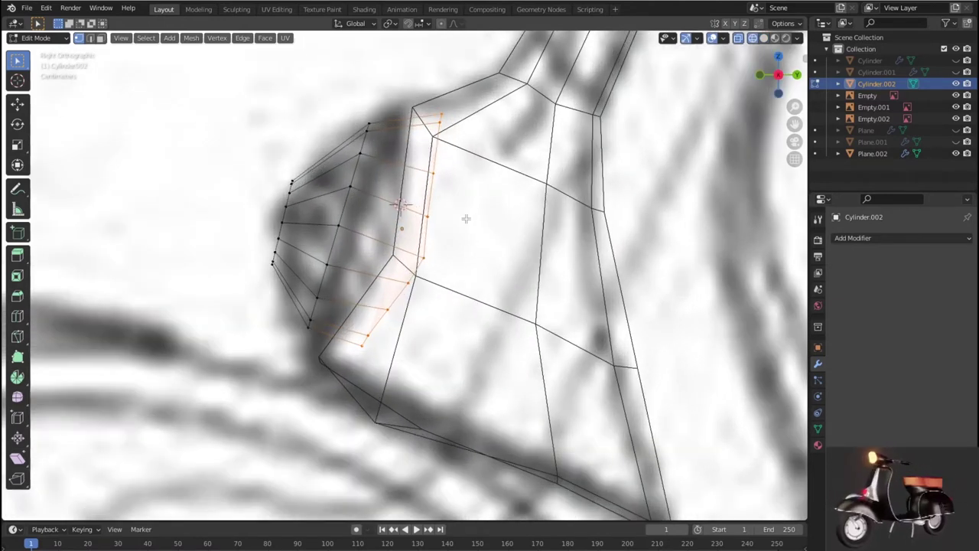
# Reposition the top rim vertex of the horn cover to follow the blueprint nose.
pyautogui.click(432, 139)
pyautogui.press('g')
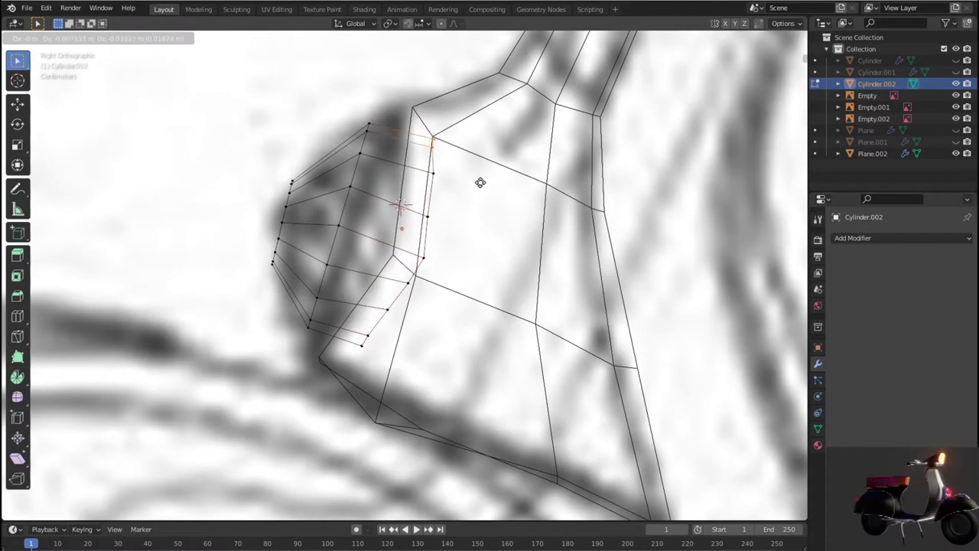
pyautogui.click(455, 146)
pyautogui.press('g')
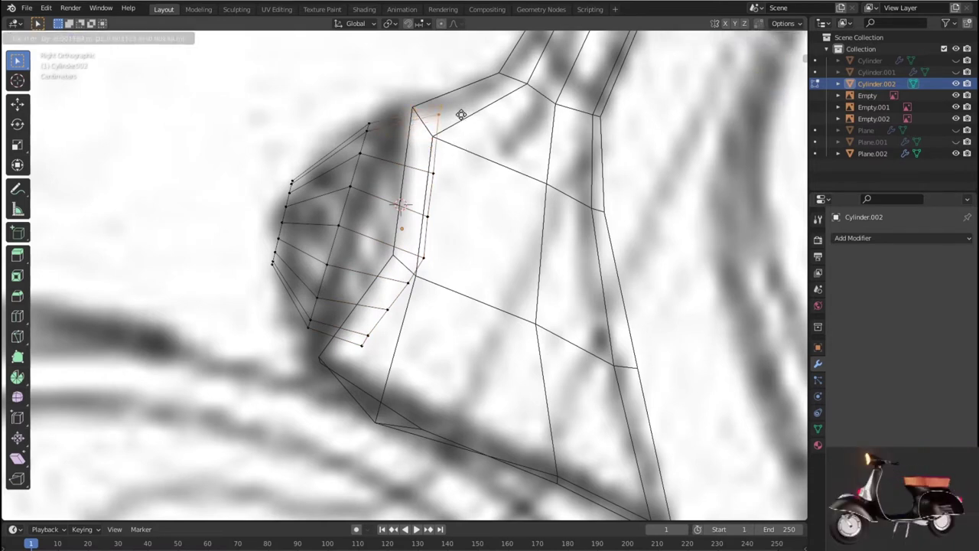
pyautogui.click(460, 109)
pyautogui.press('g')
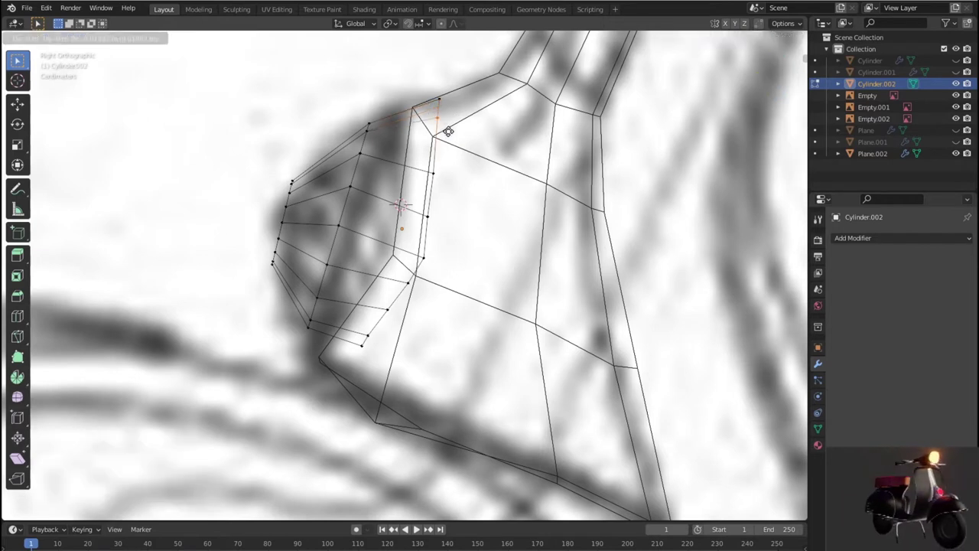
pyautogui.click(448, 143)
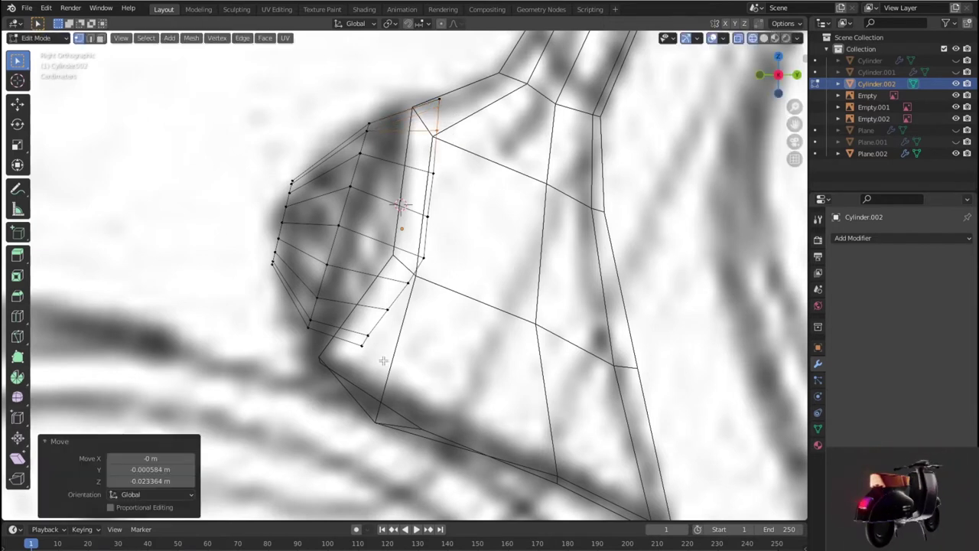
# Select the lower cap vertices and the vertical edge loop, move it, and rotate it 1.8°.
pyautogui.keyDown('shift'); pyautogui.click(367, 336); pyautogui.keyUp('shift')
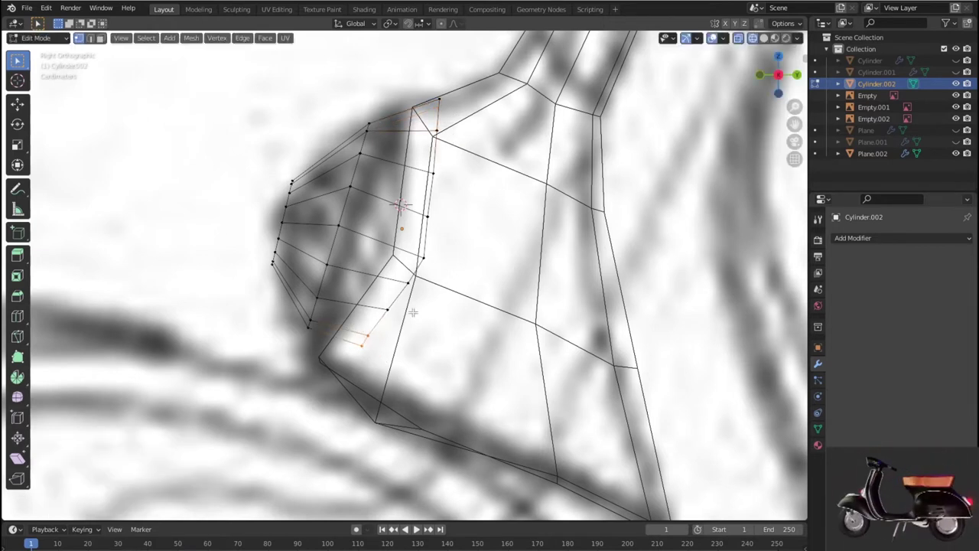
pyautogui.keyDown('shift'); pyautogui.click(407, 282); pyautogui.keyUp('shift')
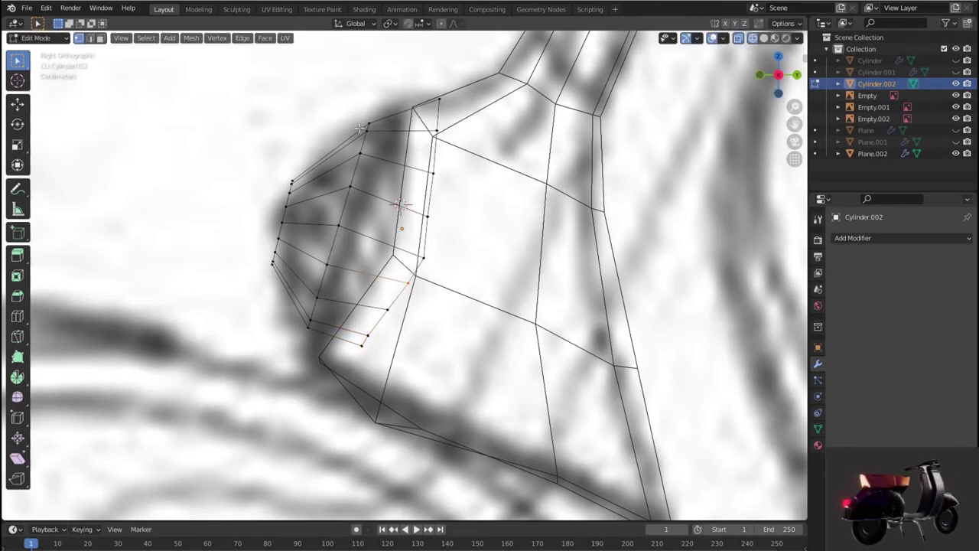
pyautogui.keyDown('alt'); pyautogui.click(360, 178); pyautogui.keyUp('alt')
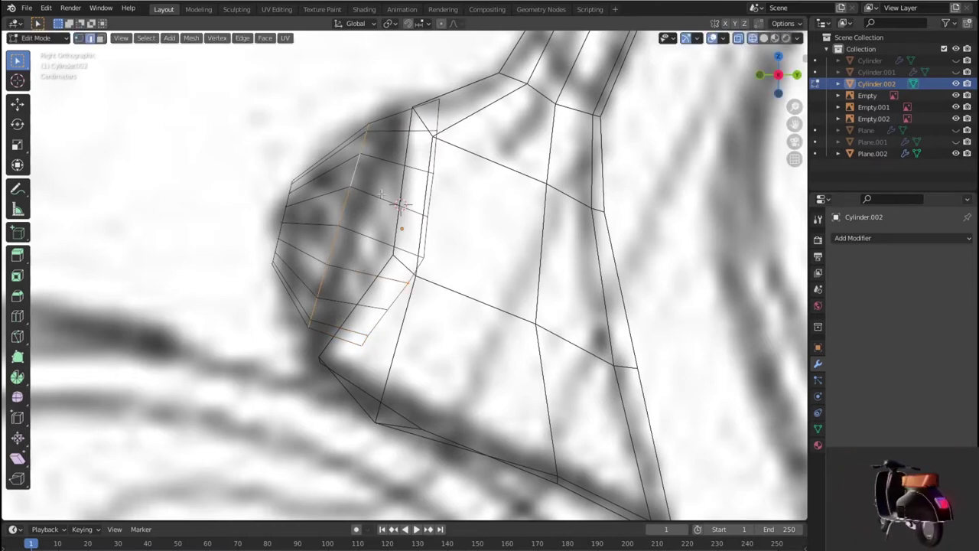
pyautogui.press('g')
pyautogui.click(476, 232)
pyautogui.press('r')
pyautogui.click(467, 234)
# Inspect the reshaped horn cover in solid shading and return to Object Mode.
pyautogui.moveTo(467, 234)
pyautogui.mouseDown(button='middle')
pyautogui.moveTo(572, 249)
pyautogui.moveTo(459, 258)
pyautogui.mouseUp(button='middle')
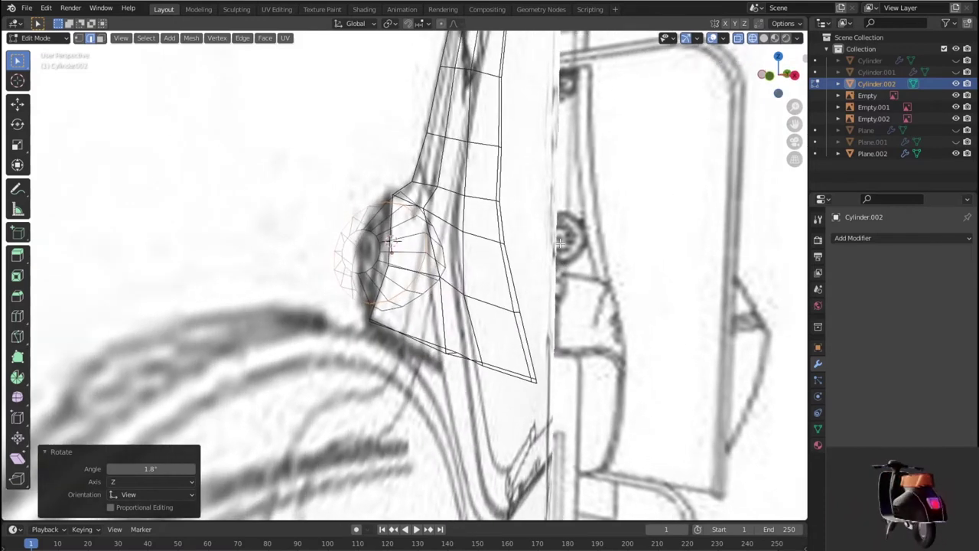
pyautogui.hotkey('shift', 'z')
pyautogui.scroll(1, 423, 266)
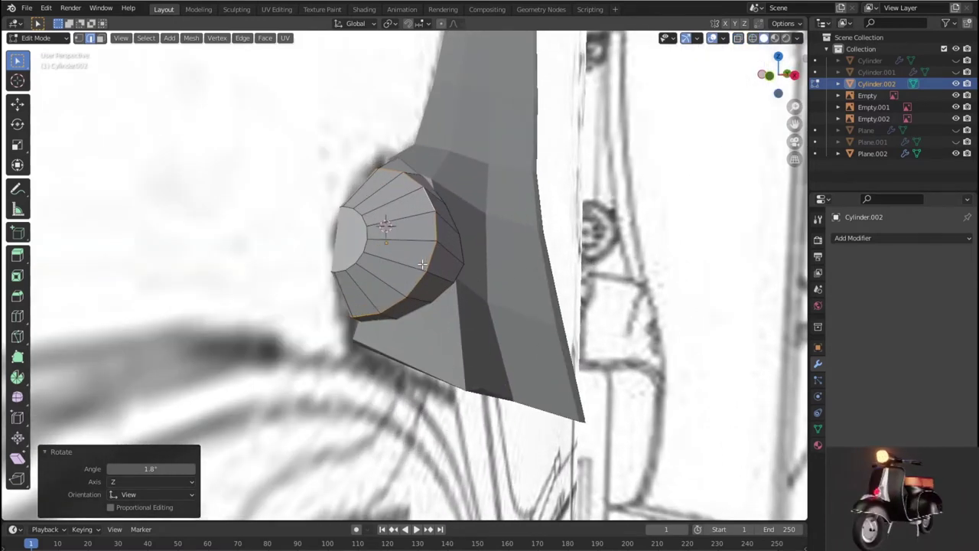
pyautogui.moveTo(423, 264)
pyautogui.mouseDown(button='middle')
pyautogui.moveTo(323, 284)
pyautogui.moveTo(299, 329)
pyautogui.moveTo(280, 289)
pyautogui.moveTo(301, 243)
pyautogui.moveTo(353, 234)
pyautogui.mouseUp(button='middle')
pyautogui.press('Tab')
pyautogui.scroll(1, 352, 234)
pyautogui.scroll(1, 353, 234)
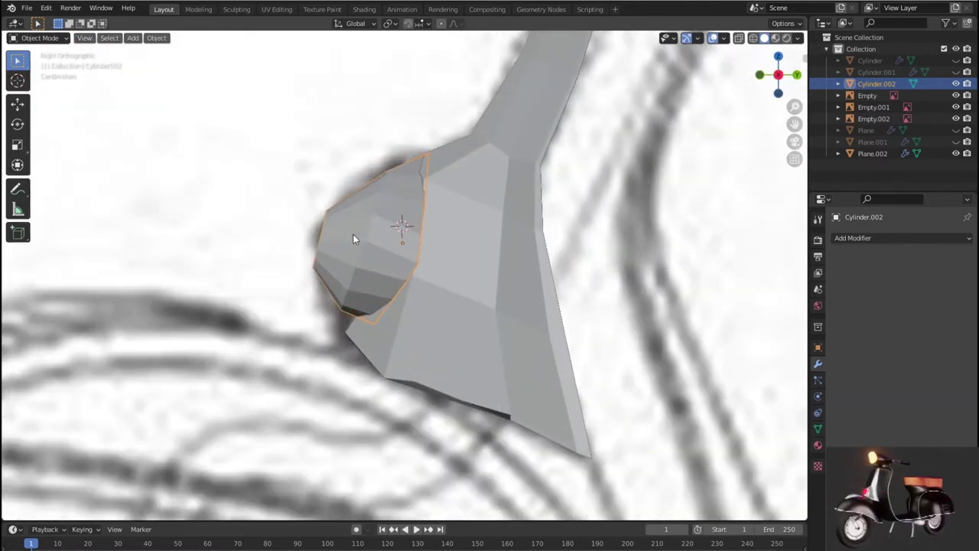
# In wireframe Edit Mode with vertex select, nudge the upper cap vertices onto the blueprint outline.
pyautogui.hotkey('shift', 'z')
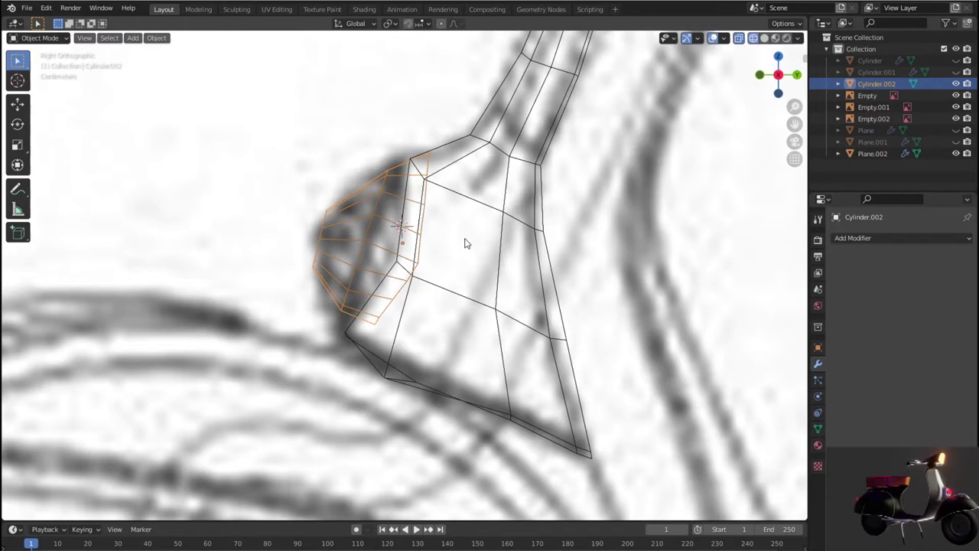
pyautogui.press('Tab')
pyautogui.press('1')
pyautogui.press('g')
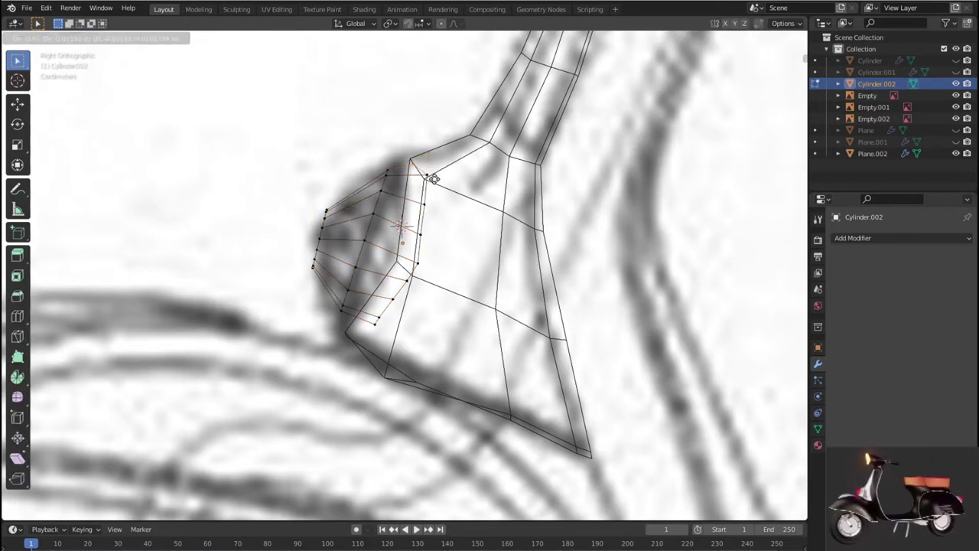
pyautogui.click(434, 178)
pyautogui.press('g')
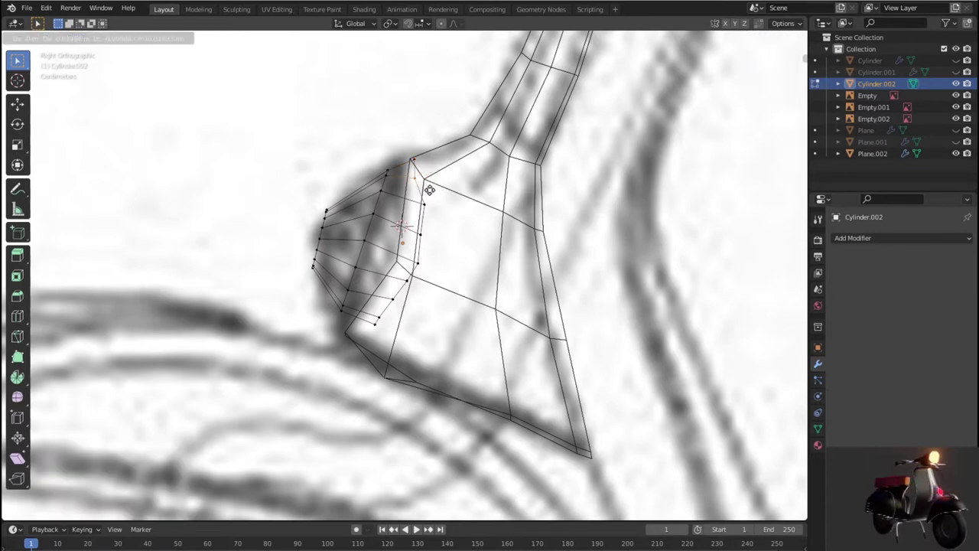
pyautogui.click(426, 206)
pyautogui.press('g')
pyautogui.click(425, 218)
pyautogui.press('g')
pyautogui.click(410, 249)
# Move the lower rim vertices onto the blueprint, the last by -0.009252 m Y, 0.002523 m Z.
pyautogui.press('g')
pyautogui.click(405, 268)
pyautogui.press('g')
pyautogui.click(404, 289)
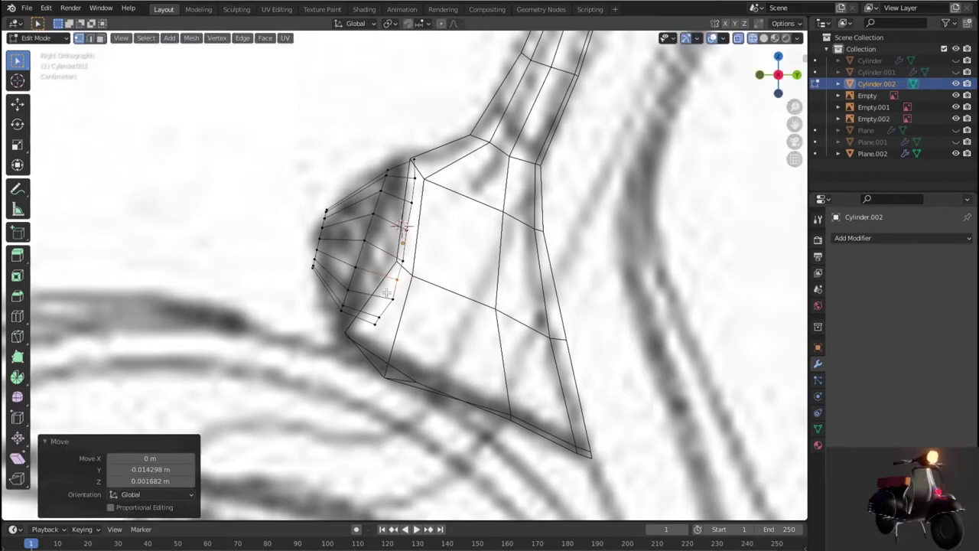
pyautogui.press('g')
pyautogui.click(398, 305)
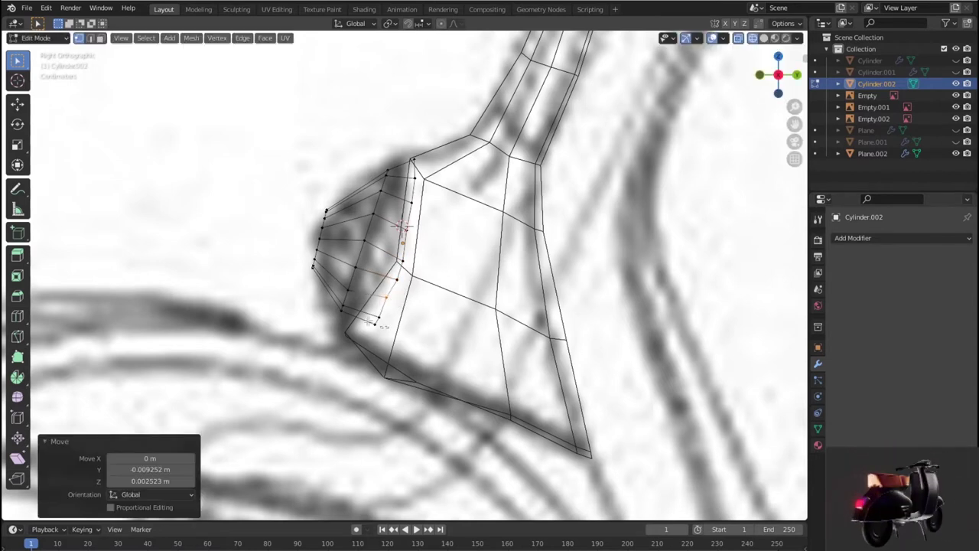
pyautogui.press('g')
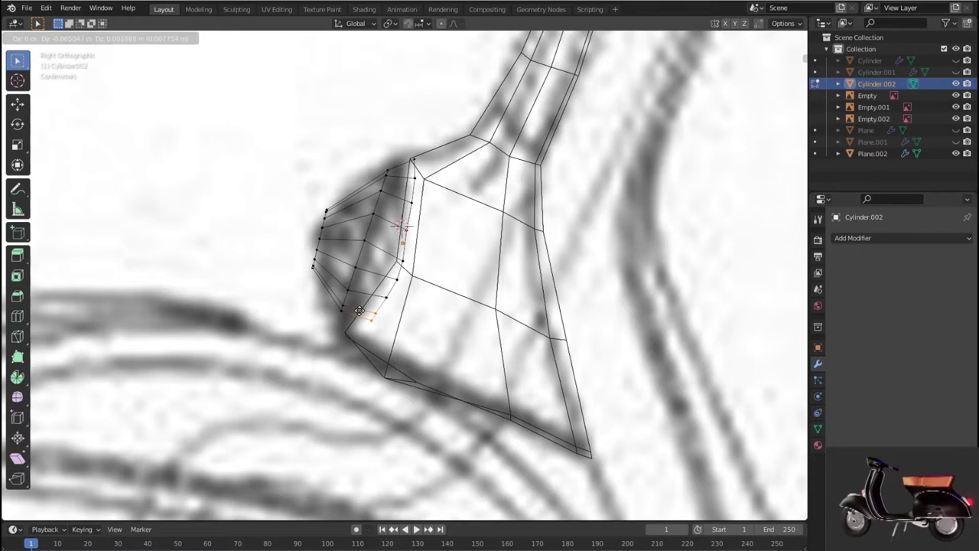
pyautogui.click(359, 309)
# Select the vertical edge loop across the cap in edge mode and start bevelling it.
pyautogui.press('2')
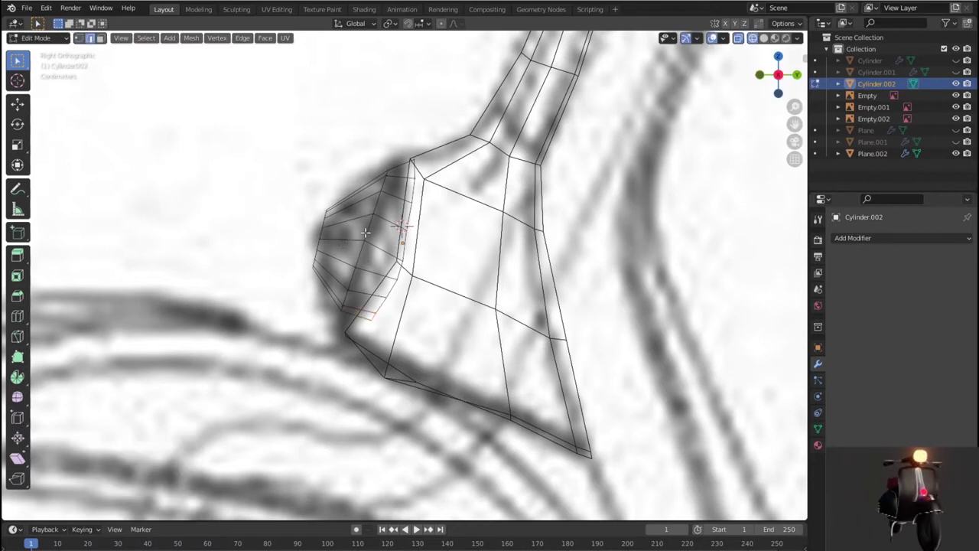
pyautogui.keyDown('alt'); pyautogui.click(366, 232); pyautogui.keyUp('alt')
pyautogui.press('s')
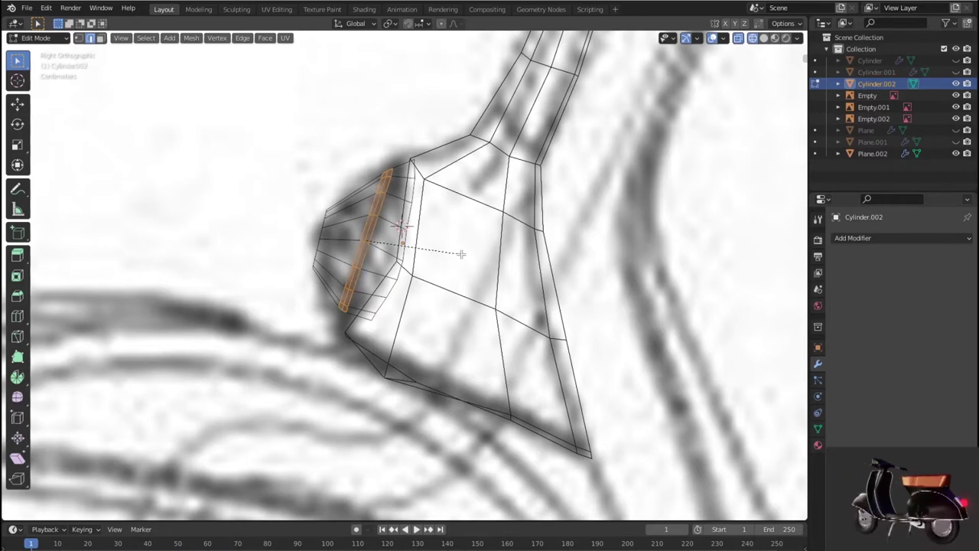
# Confirm the bevel on the cap edge loop and shrink the cap ring slightly.
pyautogui.click(461, 254)
pyautogui.hotkey('alt', 'a')
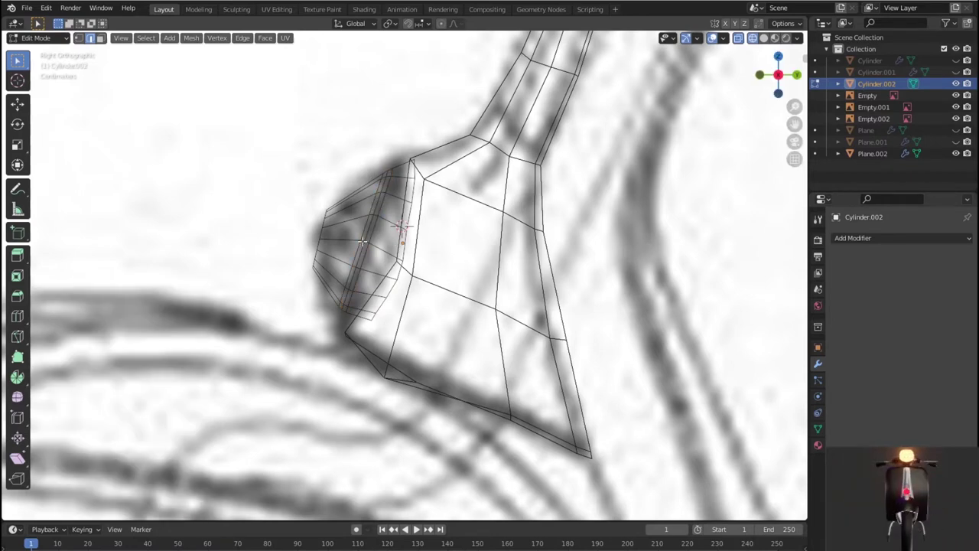
pyautogui.scroll(2, 351, 217)
pyautogui.moveTo(350, 216); pyautogui.dragTo(562, 290, button='middle')
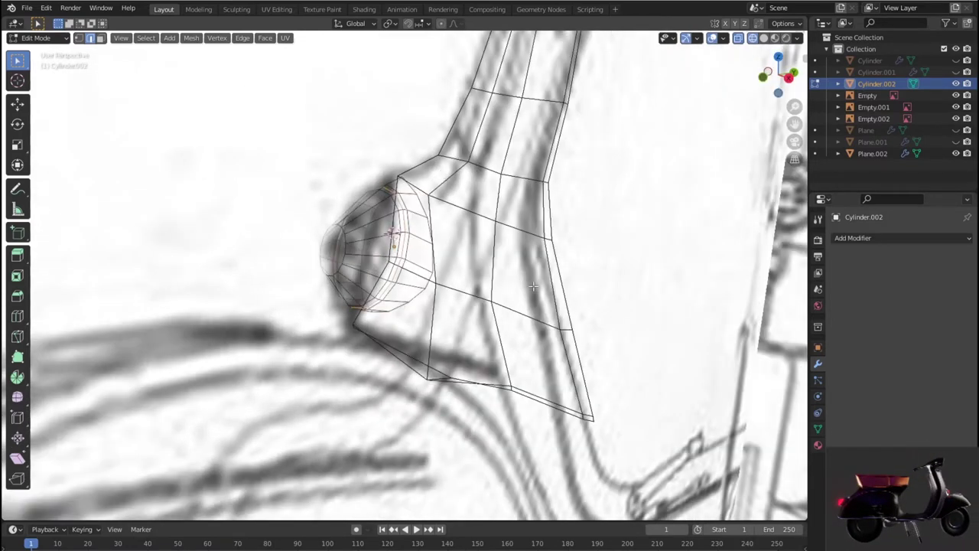
pyautogui.press('s')
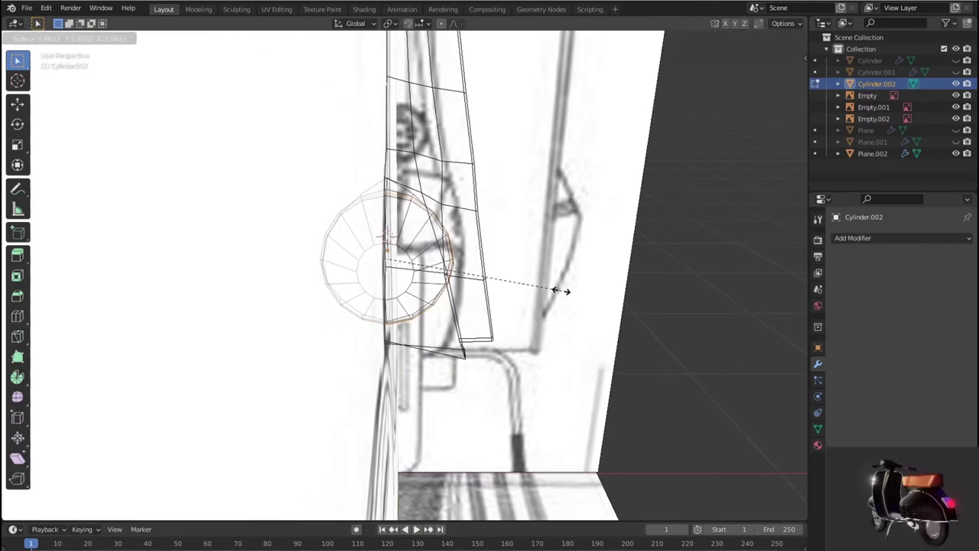
pyautogui.click(555, 290)
# From the front view, extrude the front circle, scale it to 1.138, and inset the face.
pyautogui.moveTo(555, 290); pyautogui.dragTo(476, 294, button='middle')
pyautogui.press('KP_1')
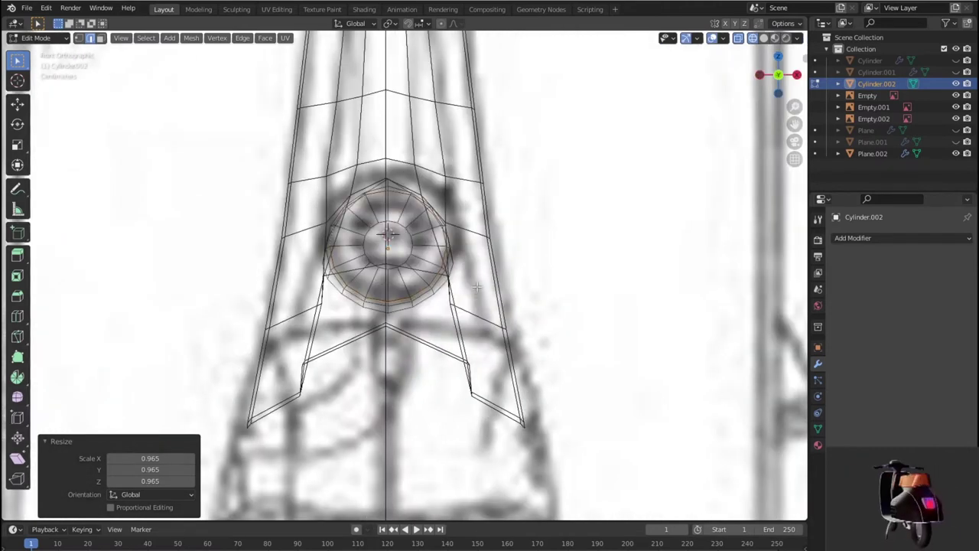
pyautogui.scroll(1, 459, 268)
pyautogui.scroll(2, 409, 220)
pyautogui.press('e')
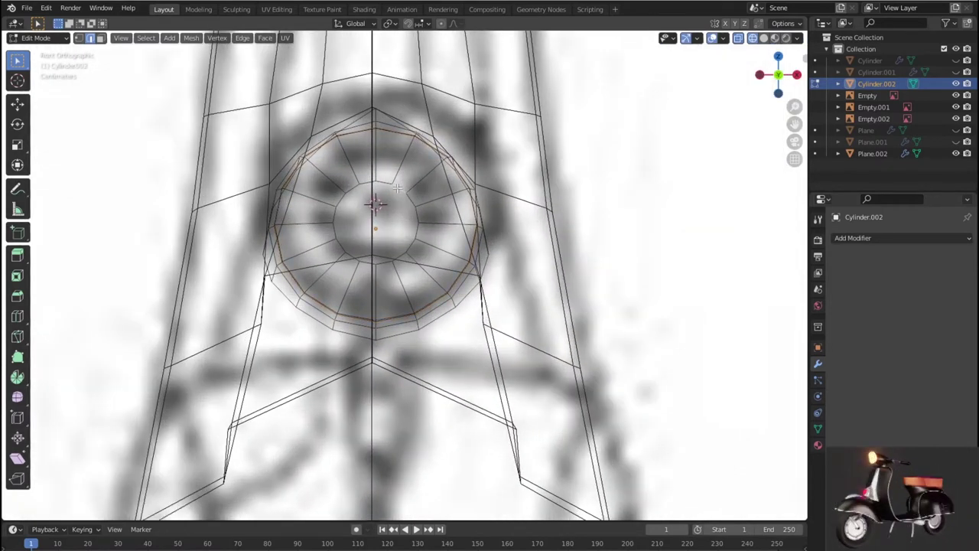
pyautogui.press('s')
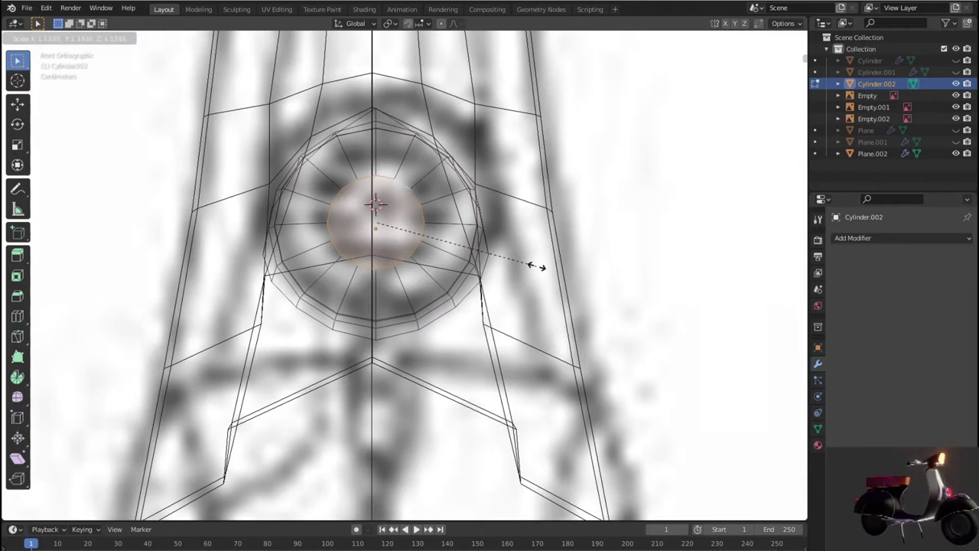
pyautogui.click(530, 264)
pyautogui.press('i')
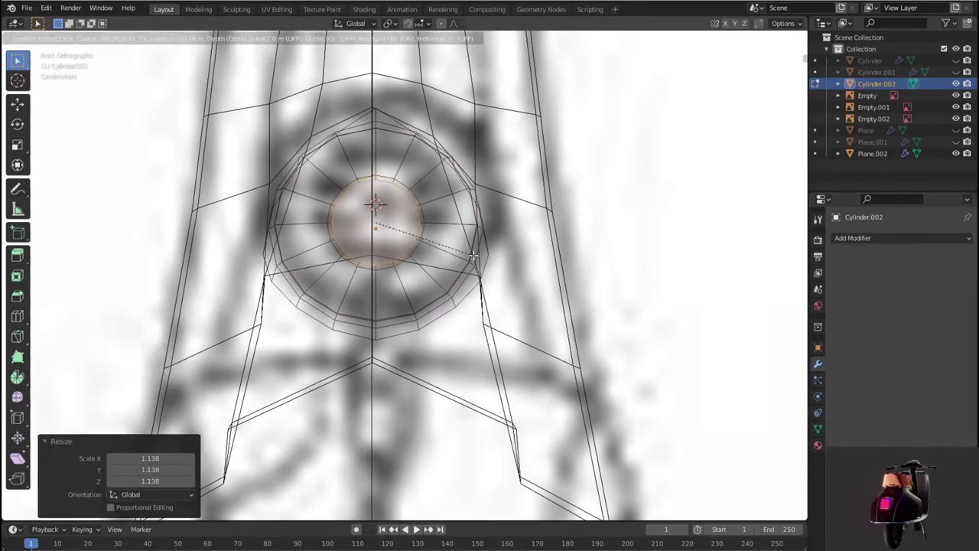
pyautogui.click(473, 256)
# Push the front face along Y in side view and check it in solid shading.
pyautogui.press('KP_3')
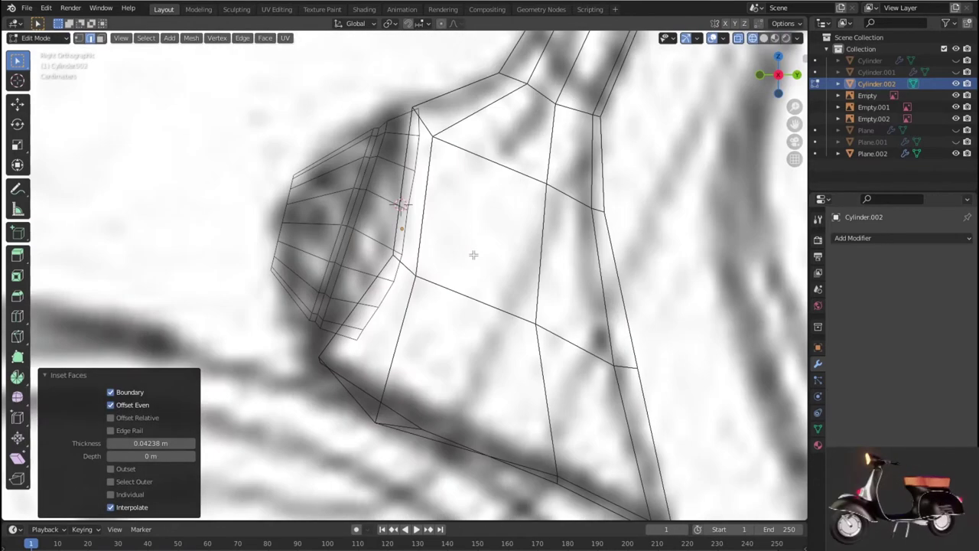
pyautogui.press('g')
pyautogui.press('y')
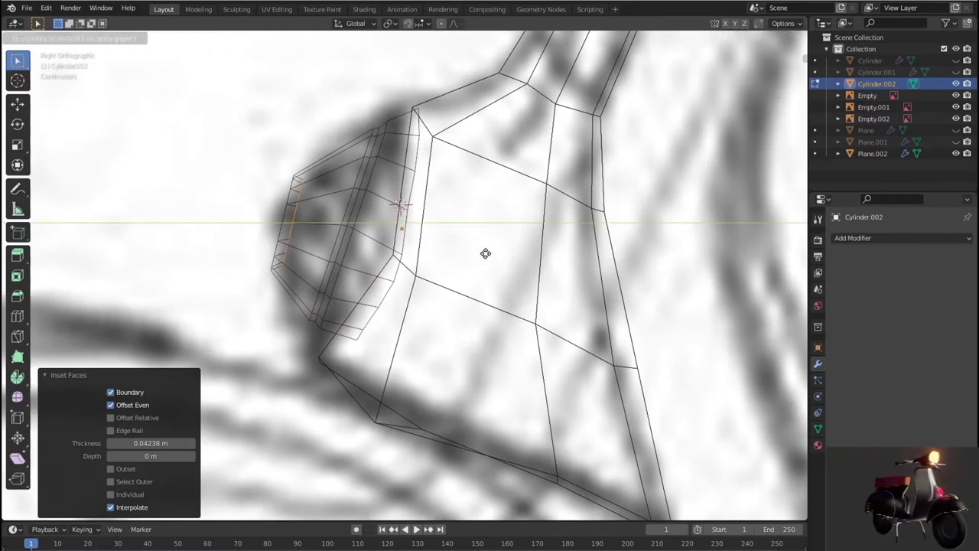
pyautogui.click(485, 254)
pyautogui.hotkey('shift', 'z')
pyautogui.moveTo(488, 265)
pyautogui.mouseDown(button='middle')
pyautogui.moveTo(634, 281)
pyautogui.moveTo(498, 286)
pyautogui.moveTo(522, 286)
pyautogui.moveTo(569, 253)
pyautogui.mouseUp(button='middle')
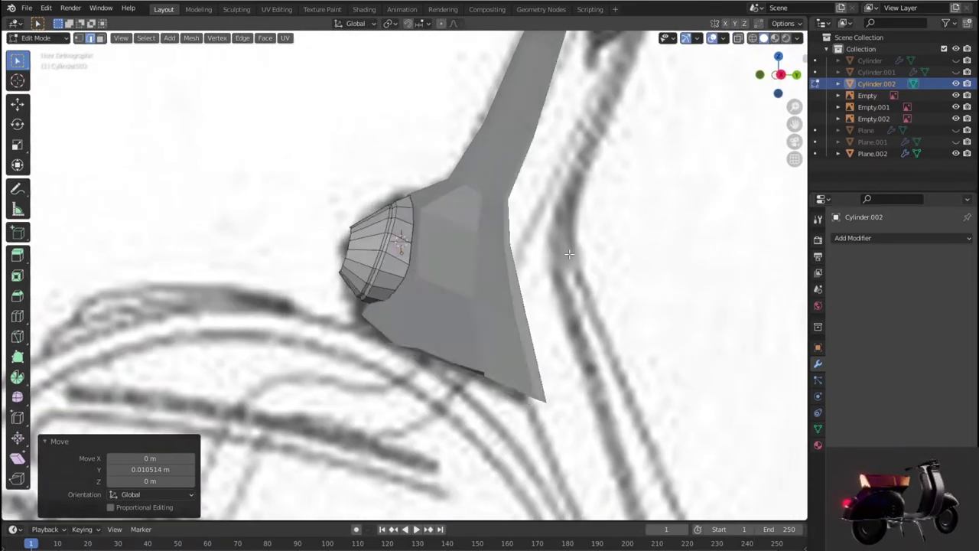
pyautogui.press('KP_3')
# Move the selected vertices along Y, then go back to wireframe shading.
pyautogui.click(566, 254)
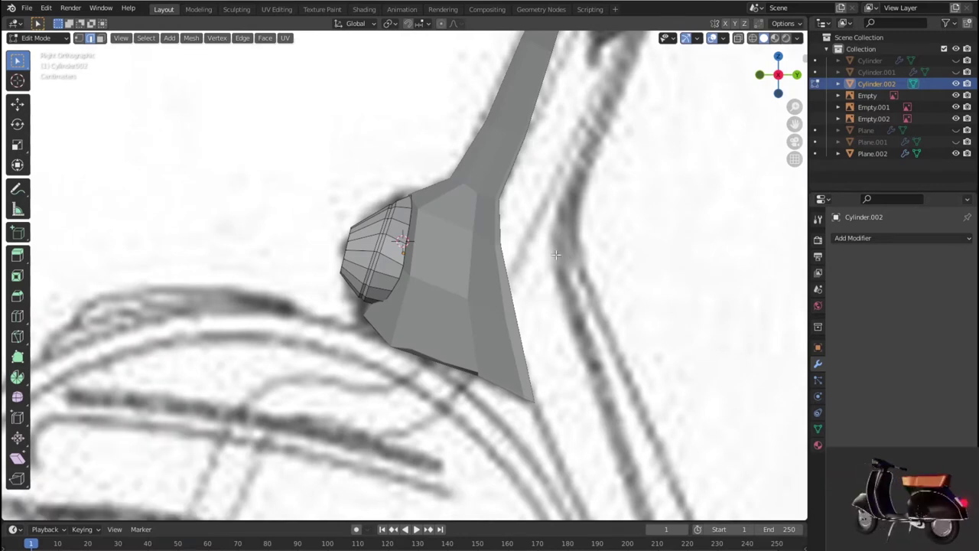
pyautogui.press('g')
pyautogui.press('y')
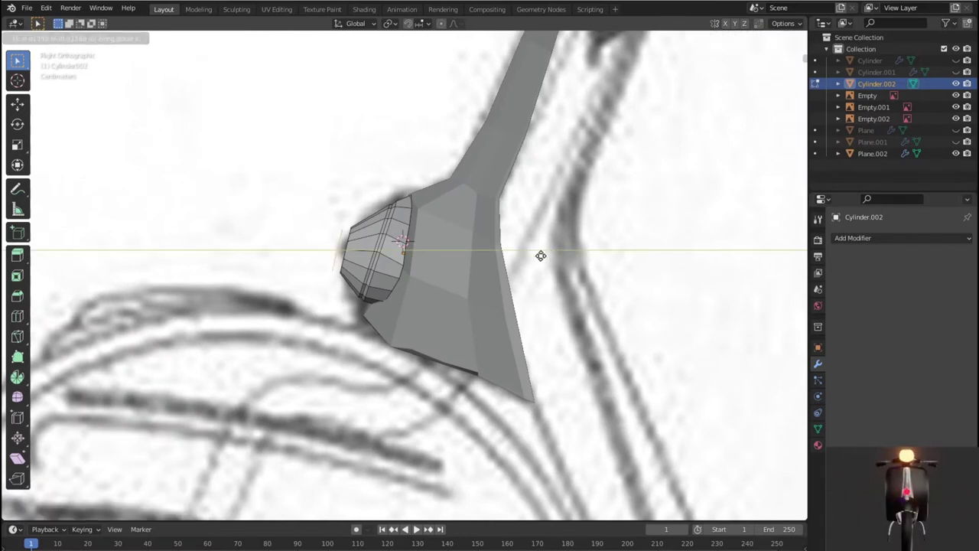
pyautogui.click(544, 256)
pyautogui.moveTo(475, 298); pyautogui.dragTo(546, 318, button='middle')
pyautogui.press('z')
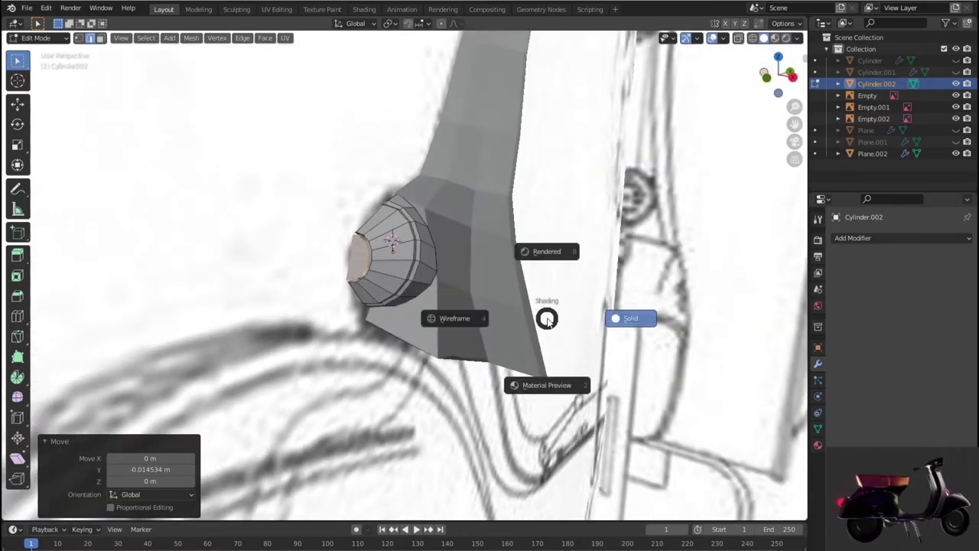
pyautogui.click(523, 297)
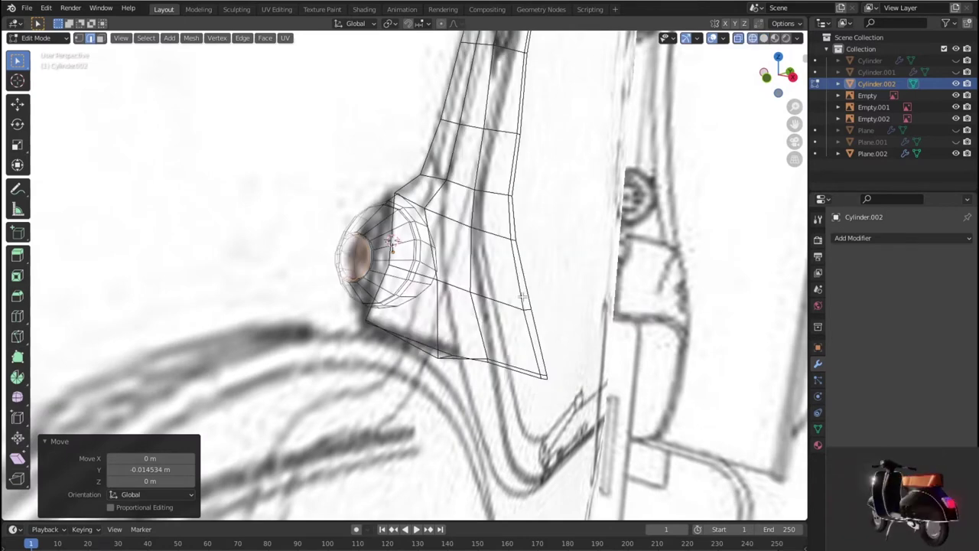
# Push the front ring back -0.016956 m in Y and scale it to 0.511.
pyautogui.press('KP_3')
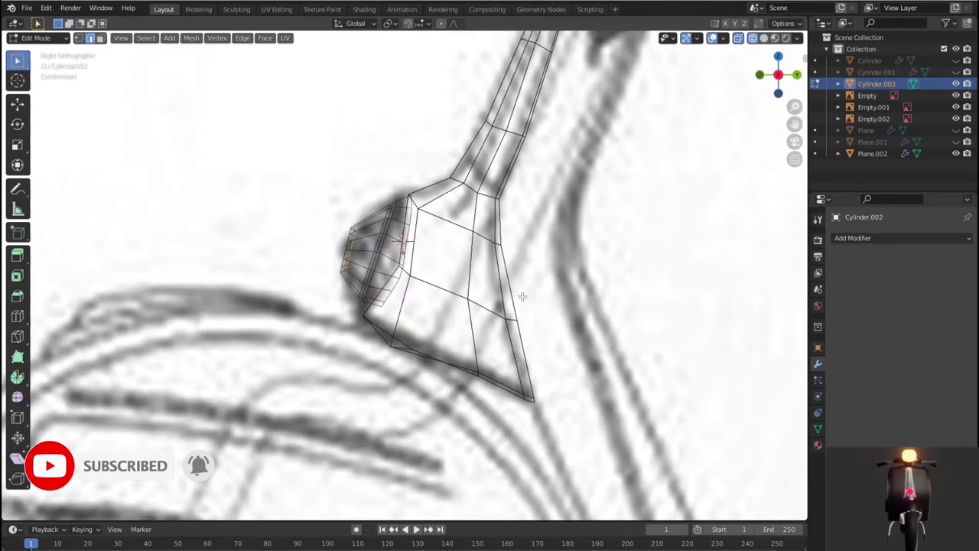
pyautogui.press('g')
pyautogui.press('y')
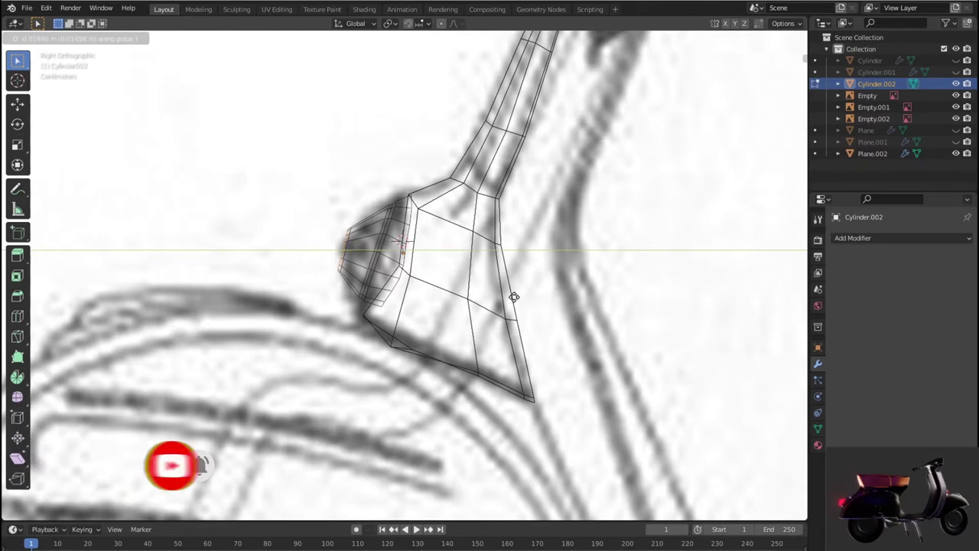
pyautogui.click(515, 297)
pyautogui.press('s')
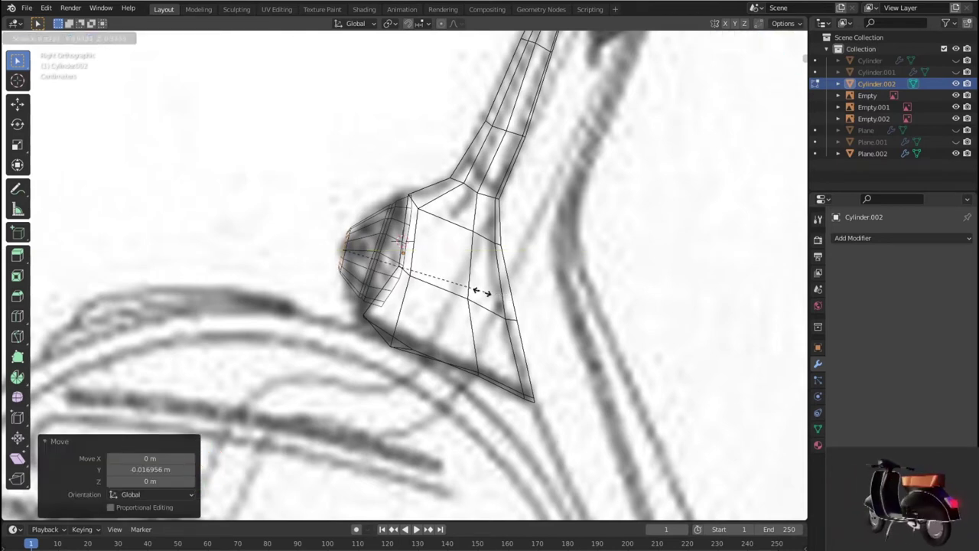
pyautogui.click(430, 277)
# Return to Object Mode and give the horn cover a level-3 Subdivision modifier.
pyautogui.moveTo(431, 277); pyautogui.dragTo(638, 324, button='middle')
pyautogui.press('Tab')
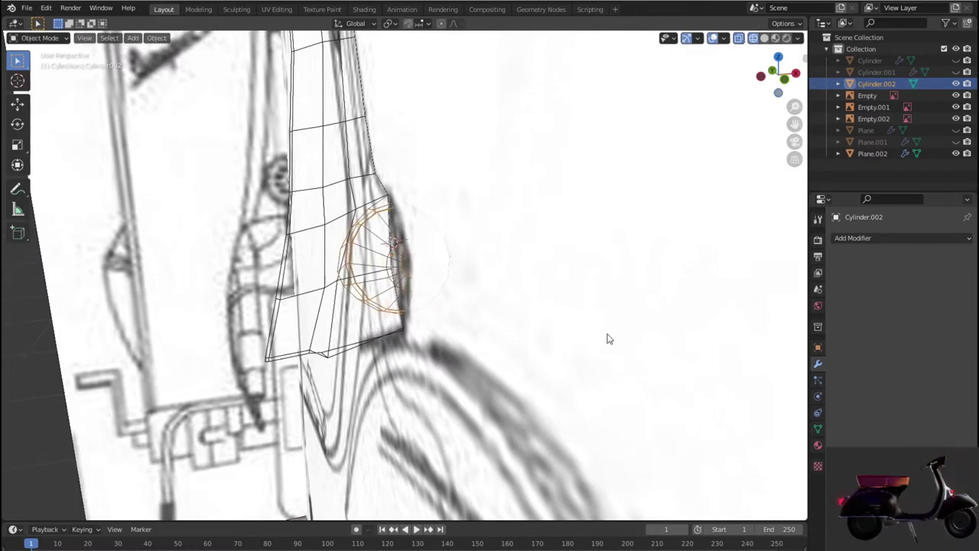
pyautogui.hotkey('ctrl', '3')
pyautogui.hotkey('shift', 'z')
pyautogui.moveTo(605, 327)
pyautogui.mouseDown(button='middle')
pyautogui.moveTo(454, 327)
pyautogui.moveTo(424, 319)
pyautogui.moveTo(434, 292)
pyautogui.mouseUp(button='middle')
pyautogui.press('KP_3')
pyautogui.scroll(4, 433, 293)
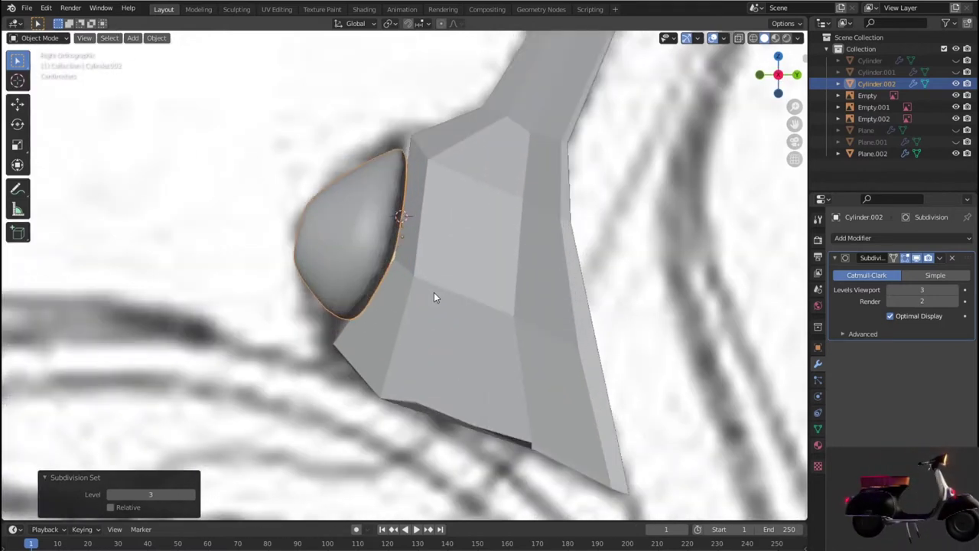
pyautogui.hotkey('shift', 'z')
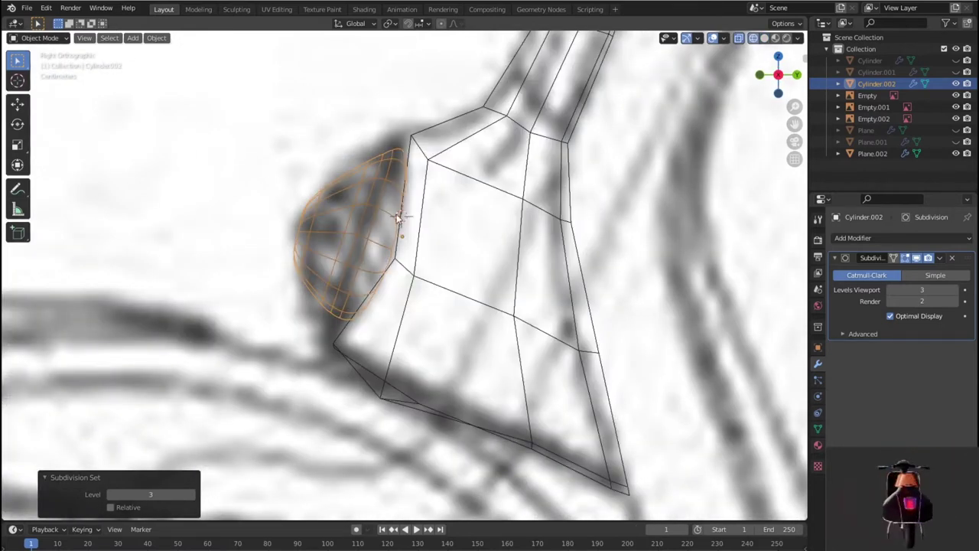
# Add a loop cut near the rear rim at factor 0.871 and return to Object Mode.
pyautogui.press('Tab')
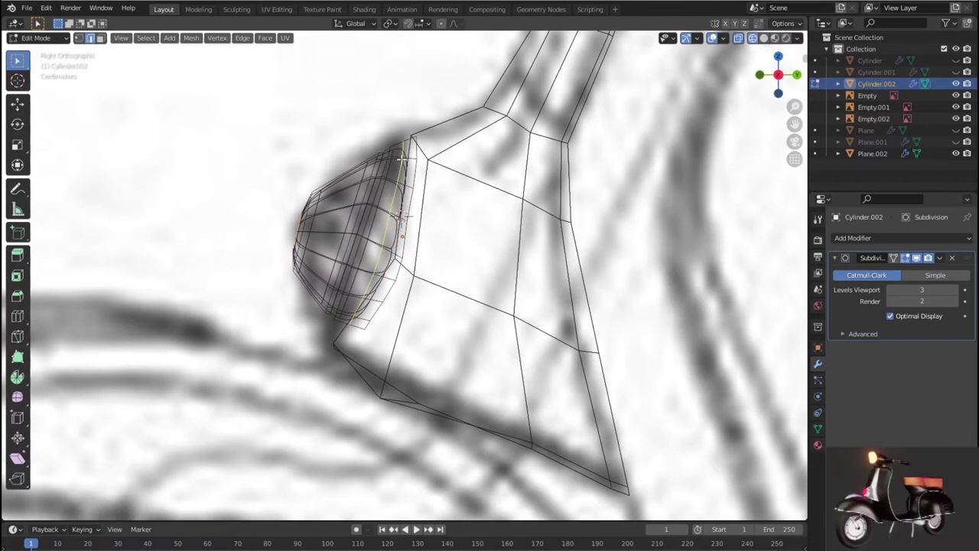
pyautogui.click(401, 158)
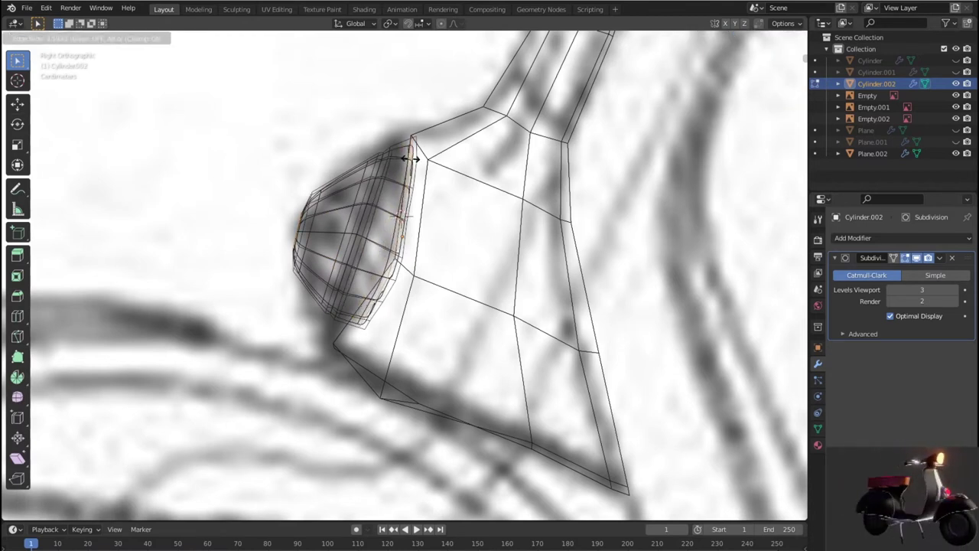
pyautogui.click(415, 159)
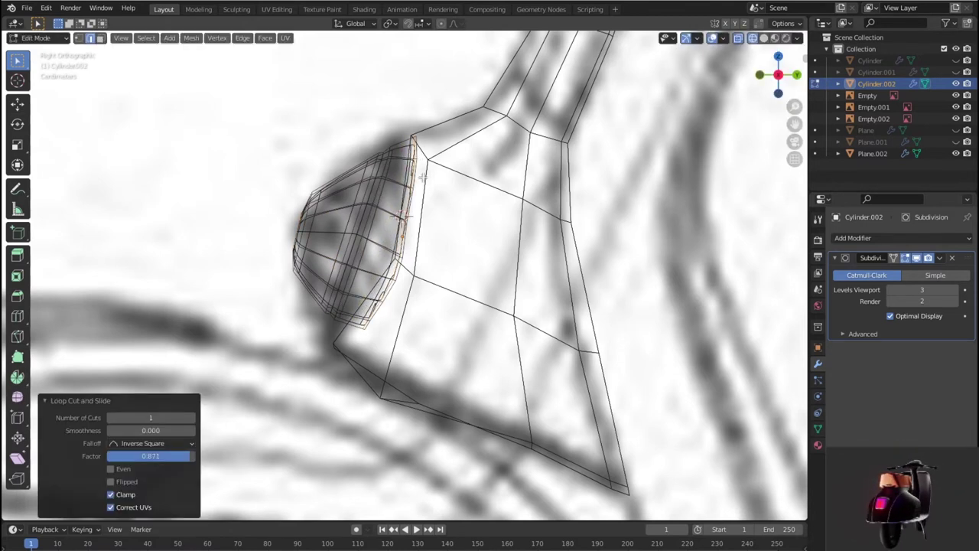
pyautogui.hotkey('shift', 'z')
pyautogui.moveTo(516, 221)
pyautogui.mouseDown(button='middle')
pyautogui.moveTo(583, 252)
pyautogui.moveTo(481, 258)
pyautogui.moveTo(774, 253)
pyautogui.moveTo(495, 245)
pyautogui.mouseUp(button='middle')
pyautogui.press('Tab')
# Select legshield Plane.002, add level-3 Subdivision, and enter Edit Mode in the right side view.
pyautogui.click(496, 245)
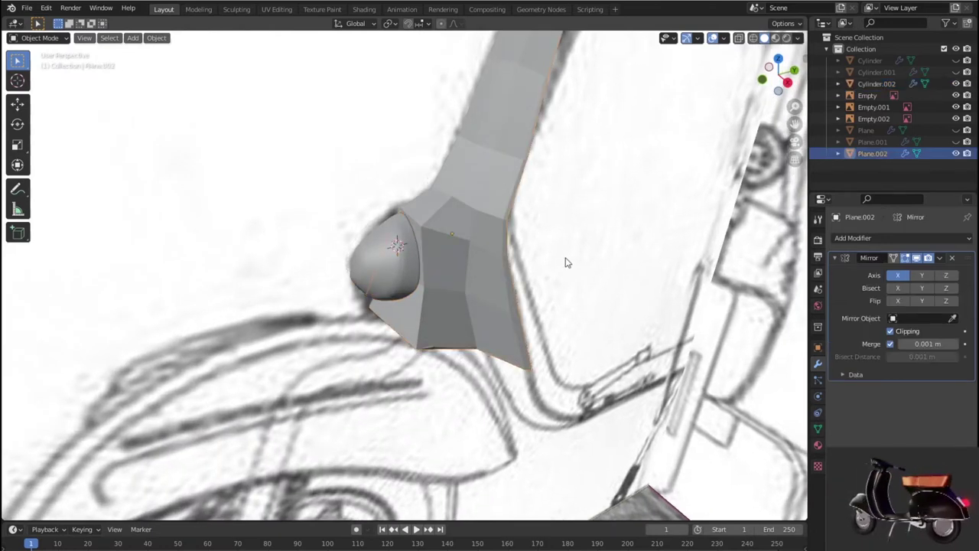
pyautogui.hotkey('ctrl', '3')
pyautogui.moveTo(525, 257)
pyautogui.mouseDown(button='middle')
pyautogui.moveTo(498, 234)
pyautogui.moveTo(530, 207)
pyautogui.moveTo(641, 217)
pyautogui.mouseUp(button='middle')
pyautogui.press('KP_3')
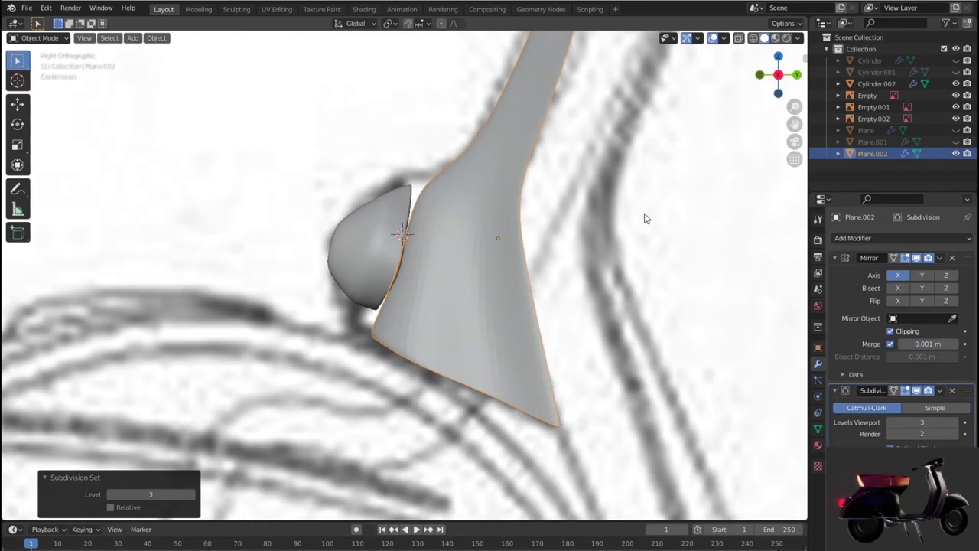
pyautogui.scroll(1, 644, 218)
pyautogui.scroll(-1, 571, 243)
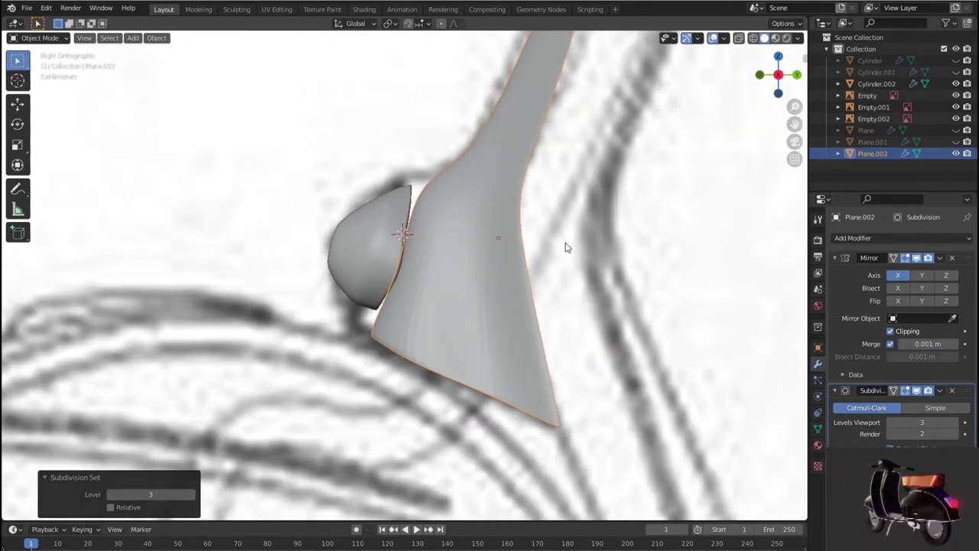
pyautogui.press('Tab')
pyautogui.scroll(-1, 544, 215)
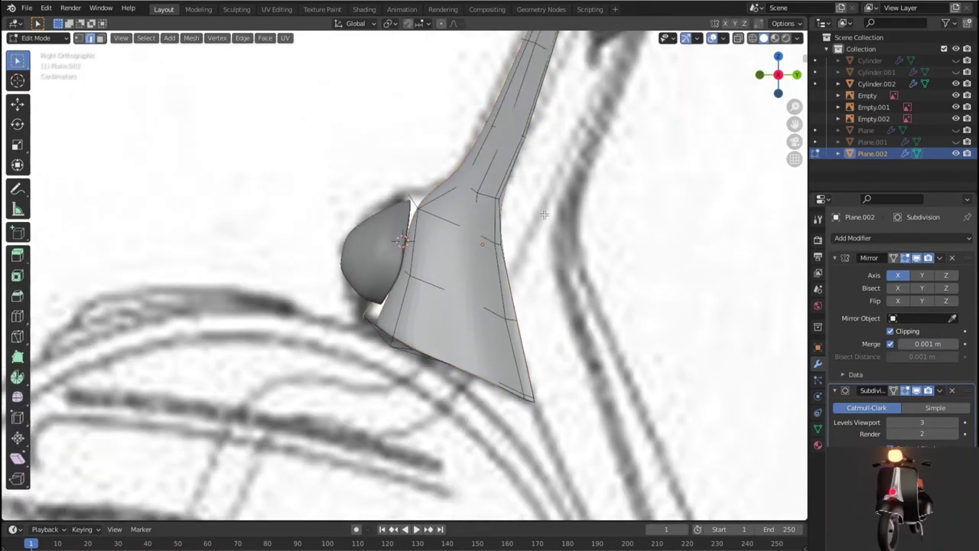
# Move the legshield vertices above, below and beside the horn cover to fit around it.
pyautogui.press('1')
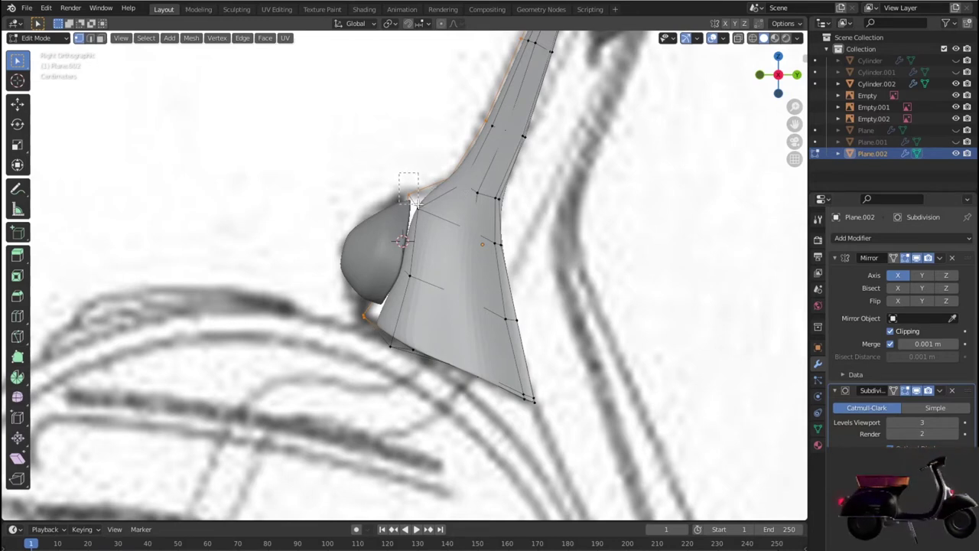
pyautogui.press('g')
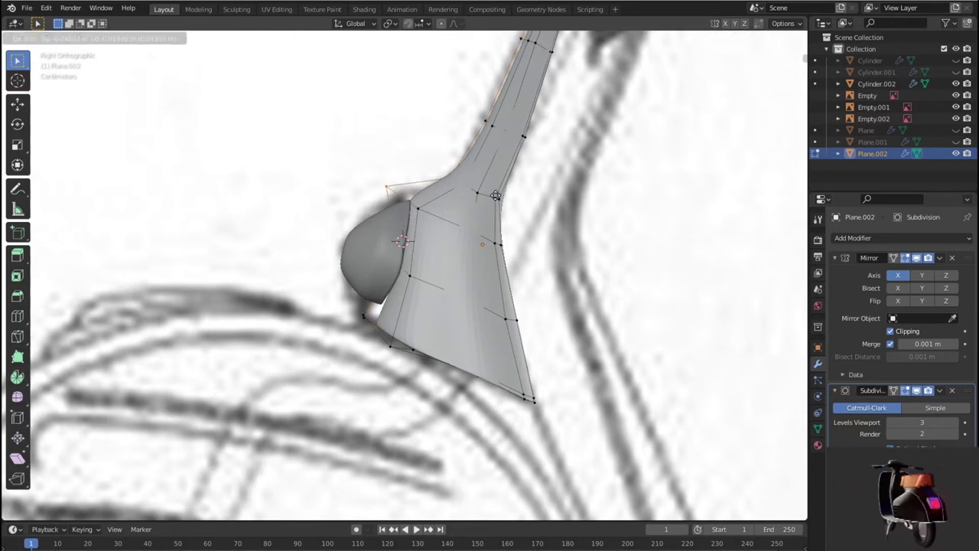
pyautogui.click(491, 190)
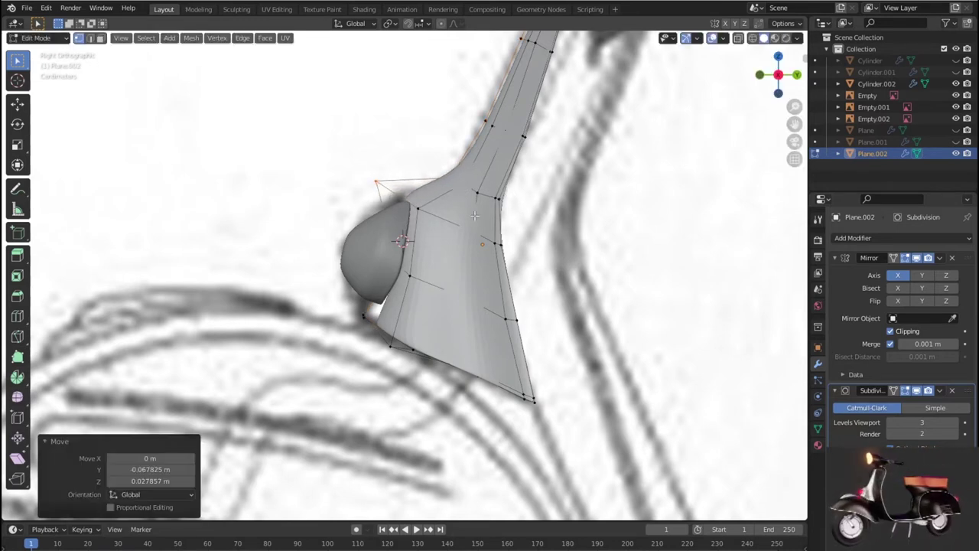
pyautogui.click(354, 306)
pyautogui.press('g')
pyautogui.click(358, 313)
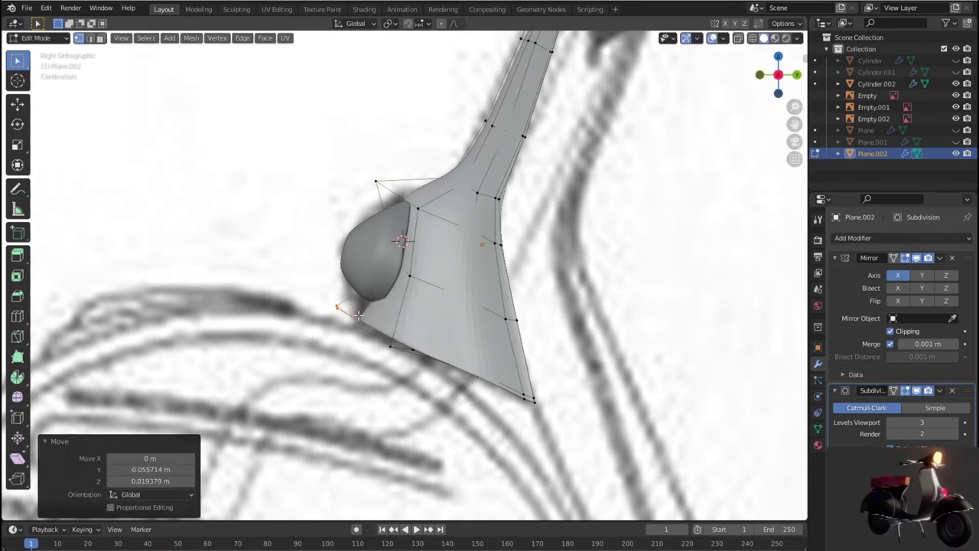
pyautogui.click(388, 245)
pyautogui.press('g')
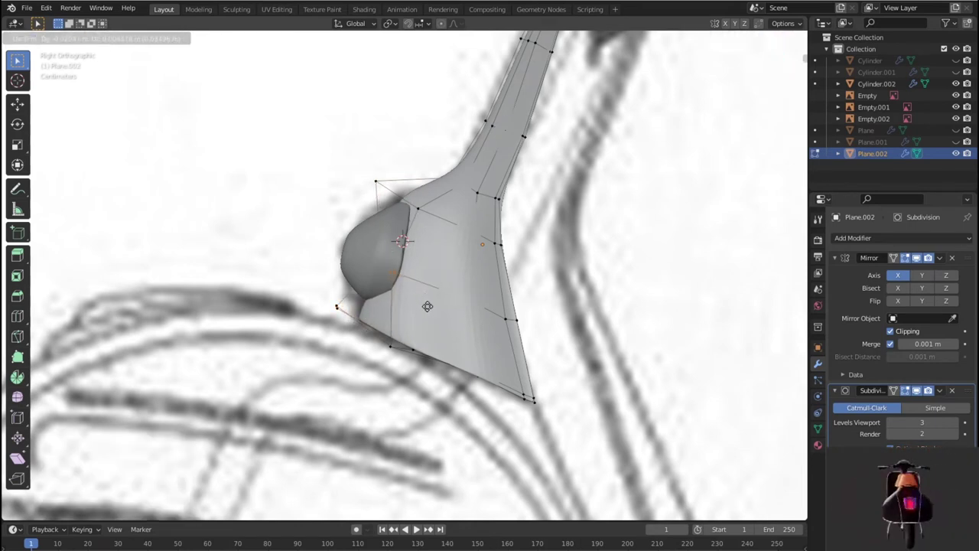
pyautogui.click(426, 300)
# Pull a vertex outward to shape the bulge, then refine it in see-through wireframe.
pyautogui.moveTo(429, 302)
pyautogui.mouseDown(button='middle')
pyautogui.moveTo(627, 288)
pyautogui.moveTo(452, 332)
pyautogui.moveTo(418, 312)
pyautogui.moveTo(433, 273)
pyautogui.mouseUp(button='middle')
pyautogui.press('g')
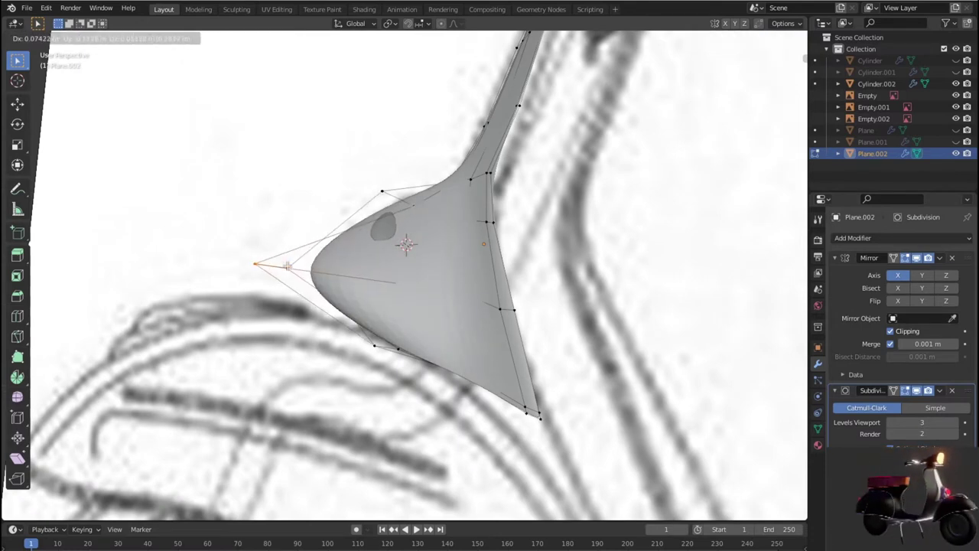
pyautogui.click(348, 264)
pyautogui.press('KP_3')
pyautogui.scroll(2, 439, 281)
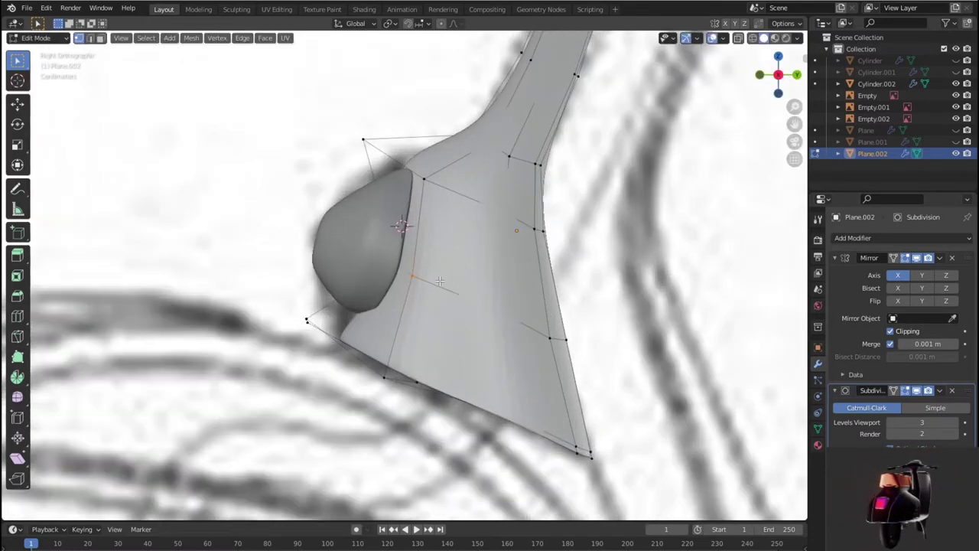
pyautogui.hotkey('alt', 'z')
pyautogui.hotkey('alt', 'z')
pyautogui.hotkey('shift', 'z')
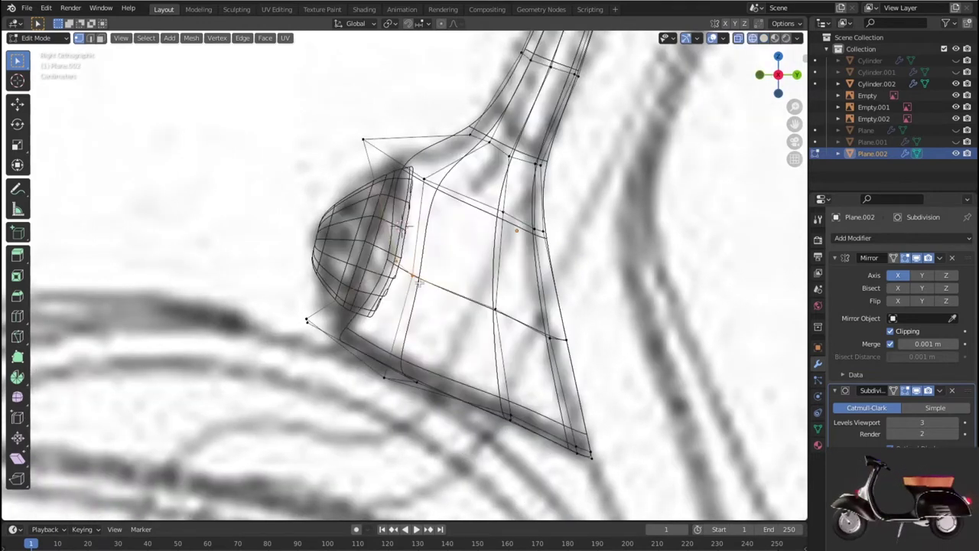
pyautogui.press('g')
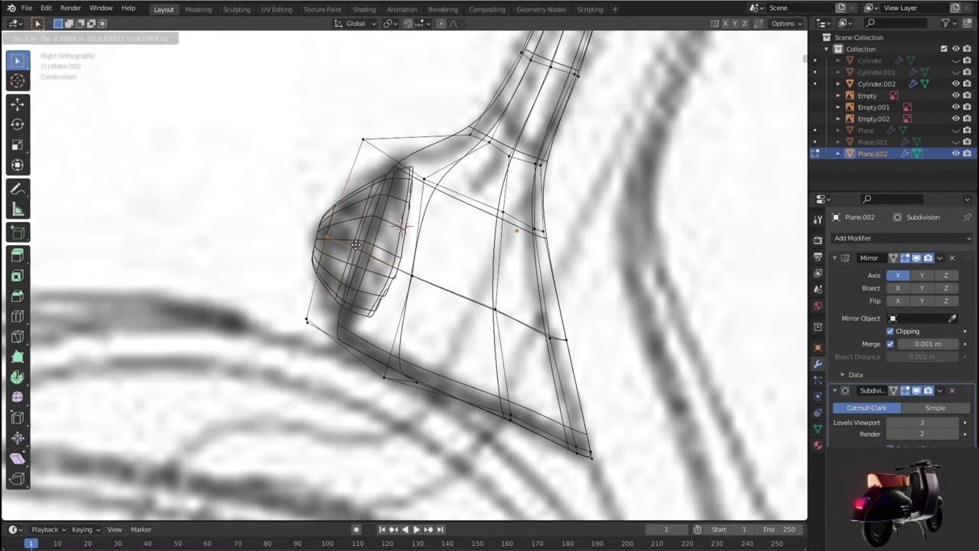
pyautogui.click(447, 264)
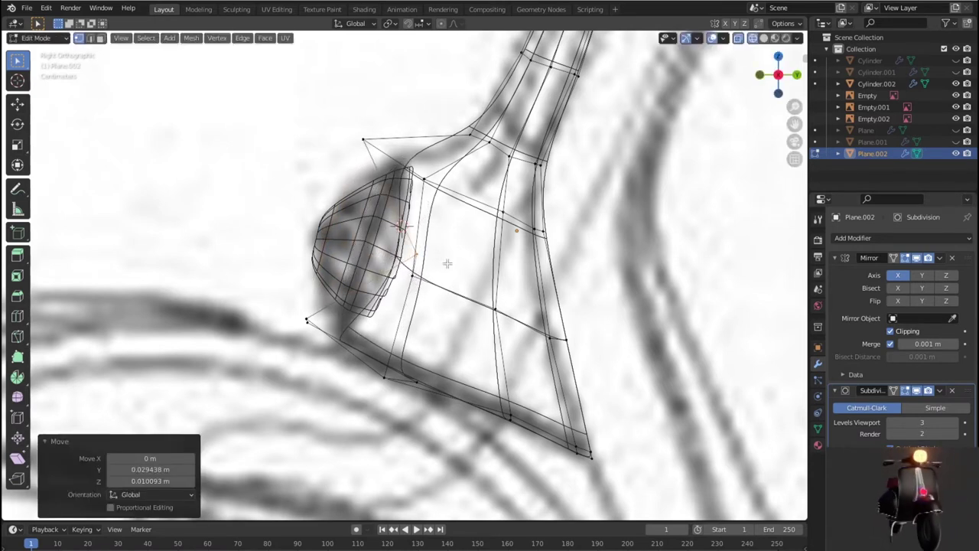
# Add a loop cut along the legshield bottom at factor 0.565 and return to Object Mode.
pyautogui.click(378, 328)
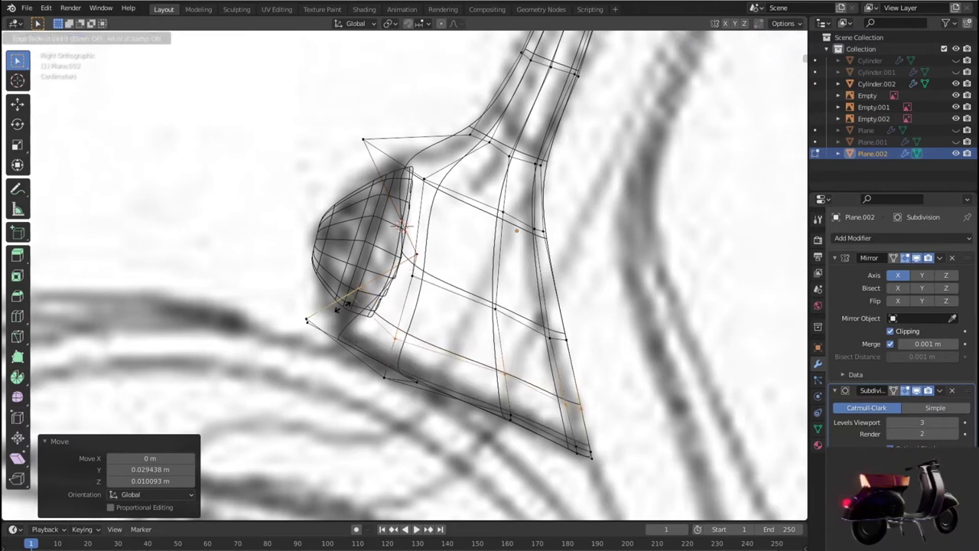
pyautogui.click(315, 298)
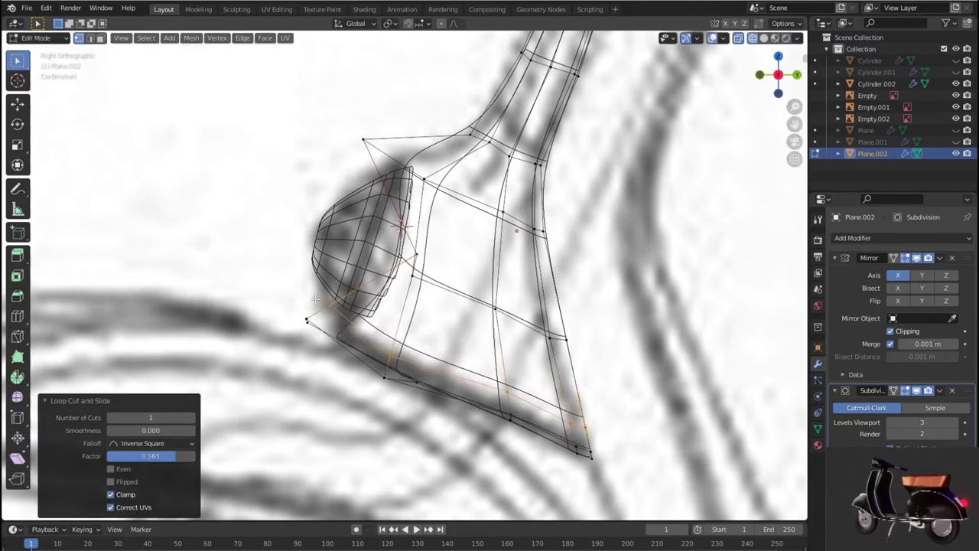
pyautogui.press('z')
pyautogui.scroll(-5, 542, 306)
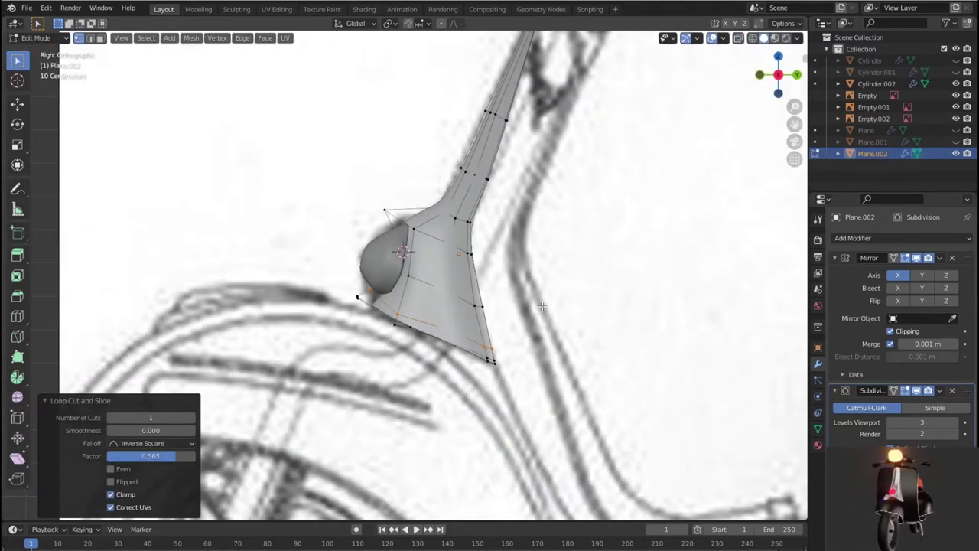
pyautogui.hotkey('shift', 'z')
pyautogui.press('Tab')
pyautogui.scroll(-2, 542, 306)
pyautogui.hotkey('shift', 'z')
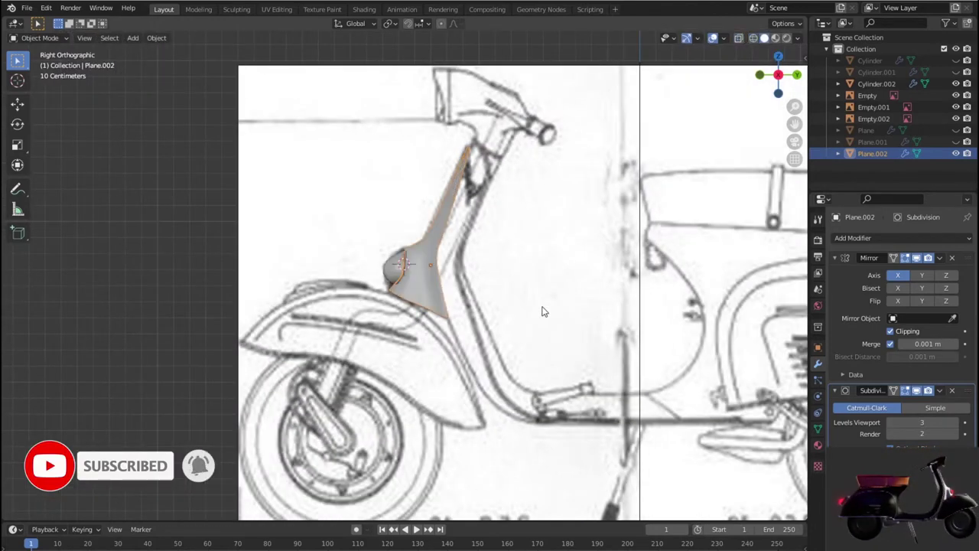
# Inspect the legshield and side reference from right, front and top views, briefly in wireframe.
pyautogui.click(545, 311)
pyautogui.moveTo(169, 287); pyautogui.dragTo(397, 321, button='middle')
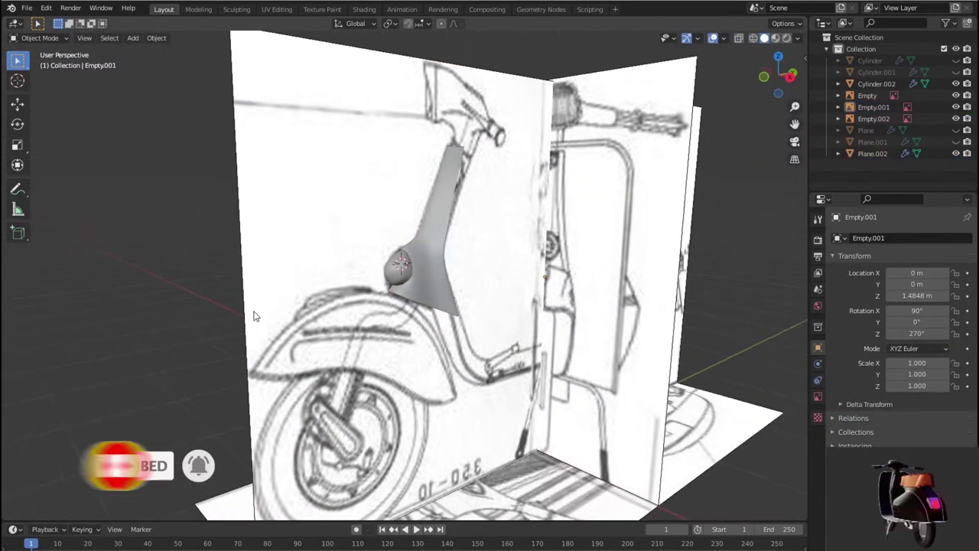
pyautogui.scroll(4, 459, 306)
pyautogui.moveTo(526, 288)
pyautogui.mouseDown(button='middle')
pyautogui.moveTo(505, 291)
pyautogui.moveTo(498, 267)
pyautogui.moveTo(517, 215)
pyautogui.moveTo(313, 306)
pyautogui.moveTo(176, 323)
pyautogui.moveTo(131, 314)
pyautogui.moveTo(144, 265)
pyautogui.moveTo(159, 305)
pyautogui.mouseUp(button='middle')
pyautogui.press('KP_3')
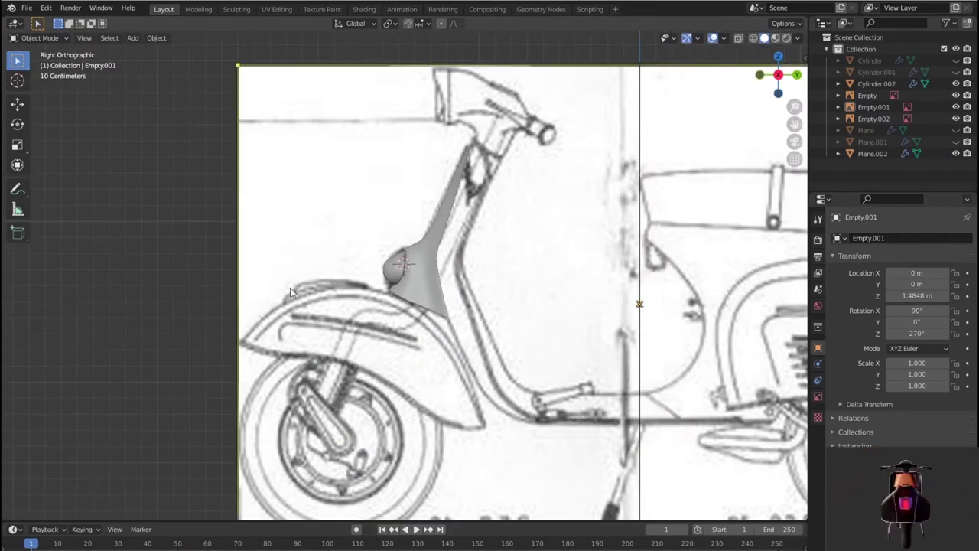
pyautogui.scroll(5, 382, 293)
pyautogui.moveTo(383, 295)
pyautogui.mouseDown(button='middle')
pyautogui.moveTo(418, 328)
pyautogui.moveTo(401, 401)
pyautogui.moveTo(406, 437)
pyautogui.moveTo(382, 378)
pyautogui.moveTo(481, 304)
pyautogui.mouseUp(button='middle')
pyautogui.press('KP_1')
pyautogui.press('KP_5')
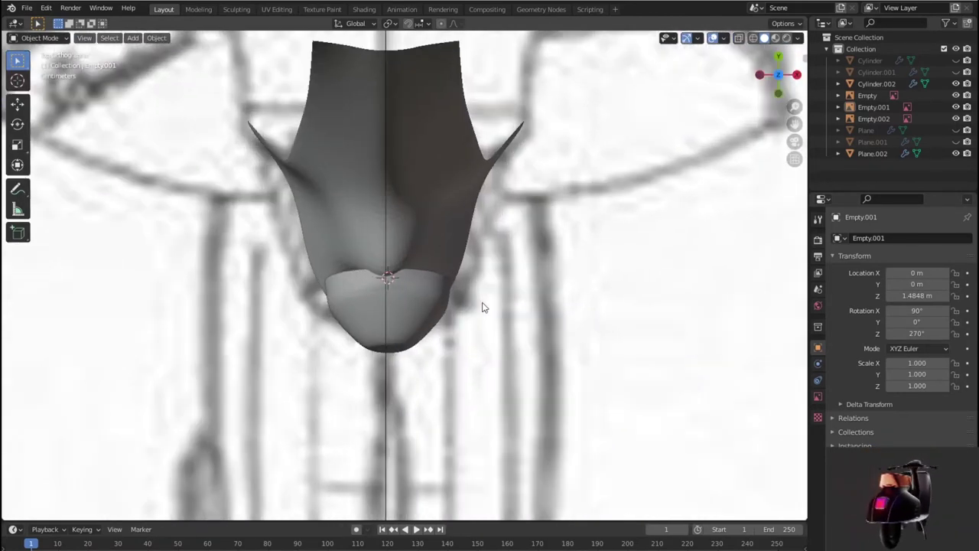
pyautogui.hotkey('shift', 'z')
pyautogui.scroll(4, 482, 305)
pyautogui.scroll(1, 481, 302)
pyautogui.hotkey('shift', 'z')
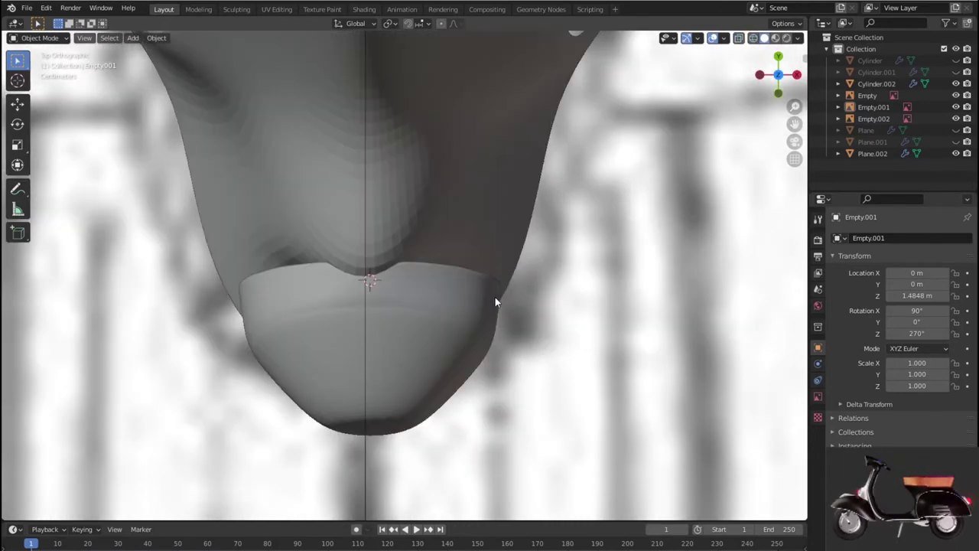
# Open the horn cover in Edit Mode and view it in Right Ortho.
pyautogui.click(490, 317)
pyautogui.press('Tab')
pyautogui.scroll(-3, 514, 331)
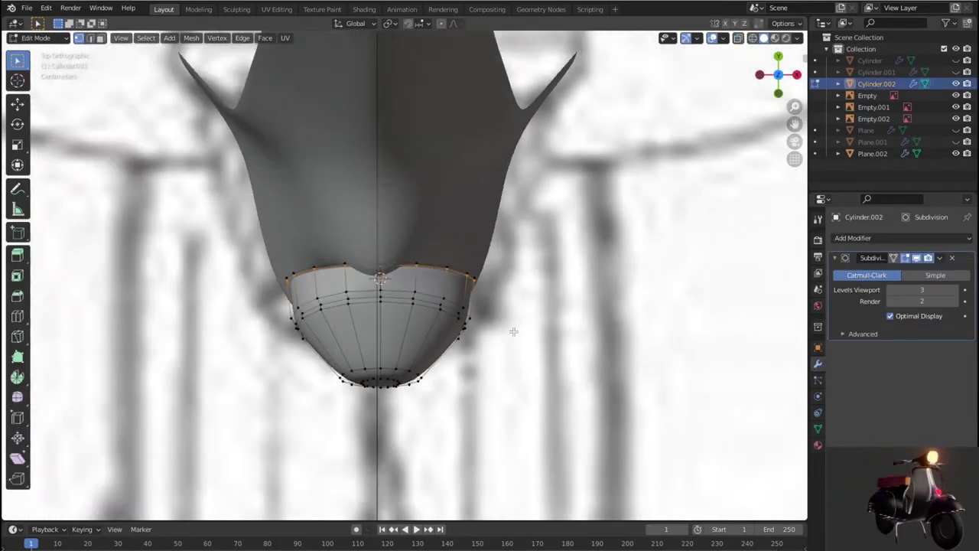
pyautogui.scroll(-2, 516, 330)
pyautogui.moveTo(515, 330); pyautogui.dragTo(386, 243, button='middle')
pyautogui.press('KP_3')
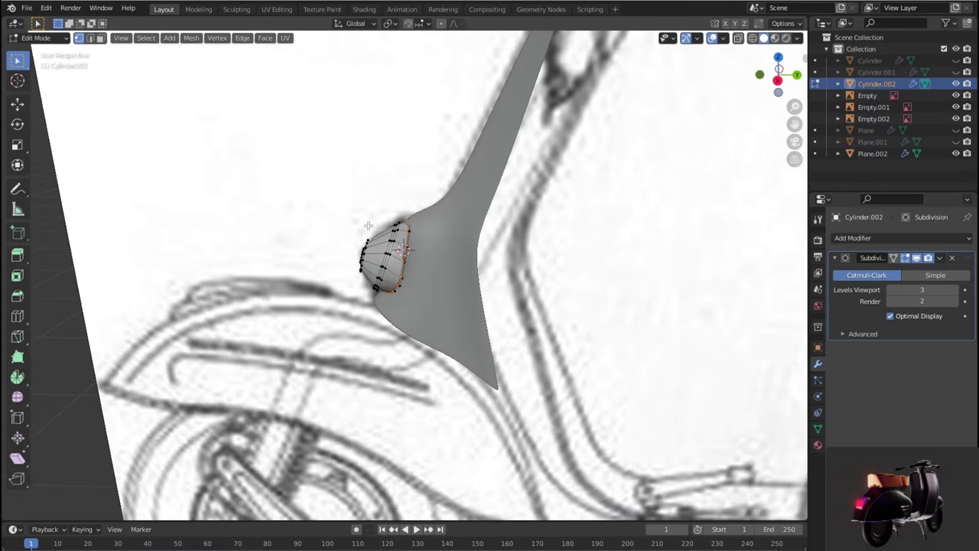
pyautogui.scroll(1, 379, 233)
pyautogui.scroll(3, 374, 227)
# In edge select and wireframe, slide the horn cover's rim edge flush against the legshield, then exit Edit Mode.
pyautogui.press('2')
pyautogui.hotkey('shift', 'z')
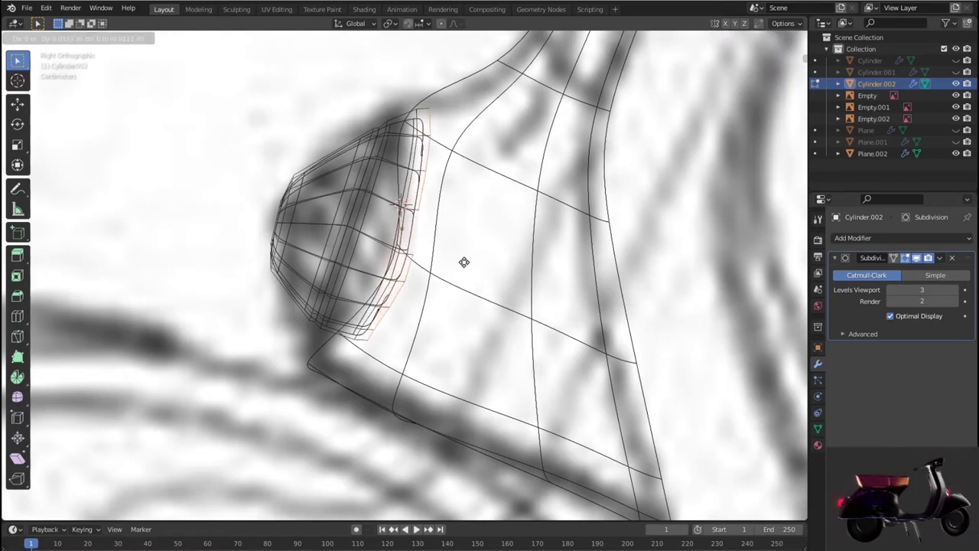
pyautogui.click(464, 262)
pyautogui.hotkey('shift', 'z')
pyautogui.press('Tab')
# Select the side blueprint reference image and orbit around the scooter.
pyautogui.scroll(-4, 520, 273)
pyautogui.scroll(-2, 520, 272)
pyautogui.click(241, 213)
pyautogui.scroll(-2, 241, 213)
pyautogui.moveTo(241, 213)
pyautogui.mouseDown(button='middle')
pyautogui.moveTo(345, 258)
pyautogui.moveTo(564, 258)
pyautogui.moveTo(481, 238)
pyautogui.moveTo(304, 245)
pyautogui.mouseUp(button='middle')
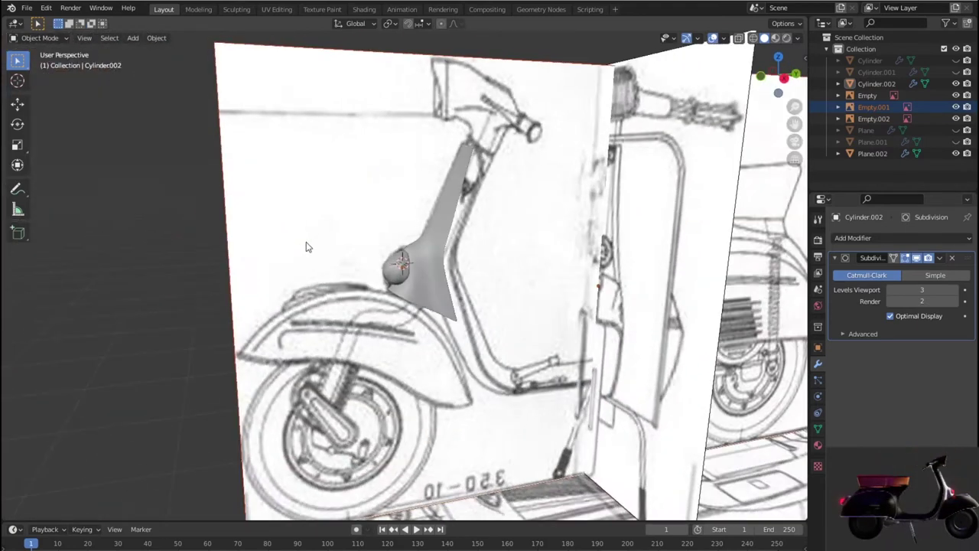
# Unhide the front fender (Plane.001) and leg-shield (Plane) meshes in the Outliner.
pyautogui.click(956, 142)
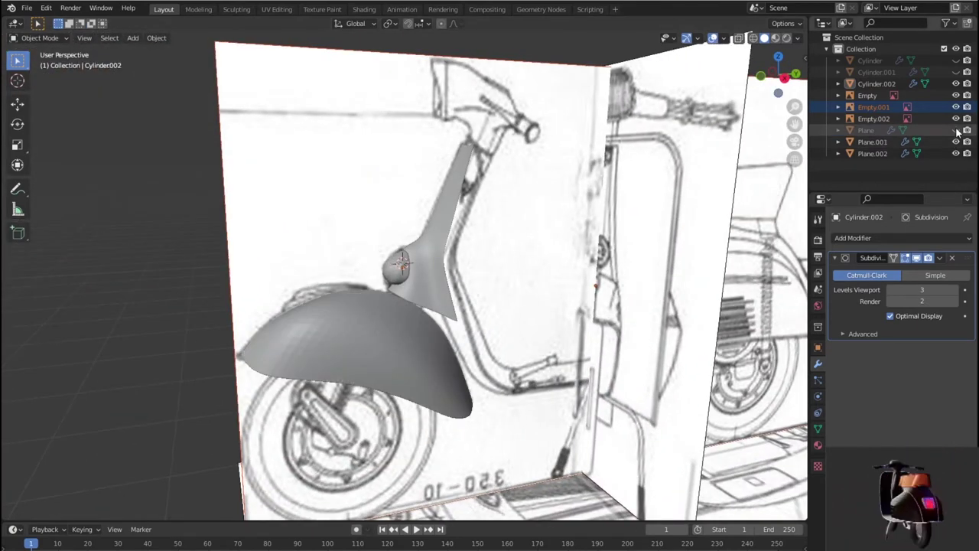
pyautogui.click(956, 130)
pyautogui.moveTo(688, 268)
pyautogui.mouseDown(button='middle')
pyautogui.moveTo(622, 270)
pyautogui.moveTo(597, 256)
pyautogui.moveTo(494, 261)
pyautogui.moveTo(517, 231)
pyautogui.mouseUp(button='middle')
pyautogui.scroll(4, 465, 262)
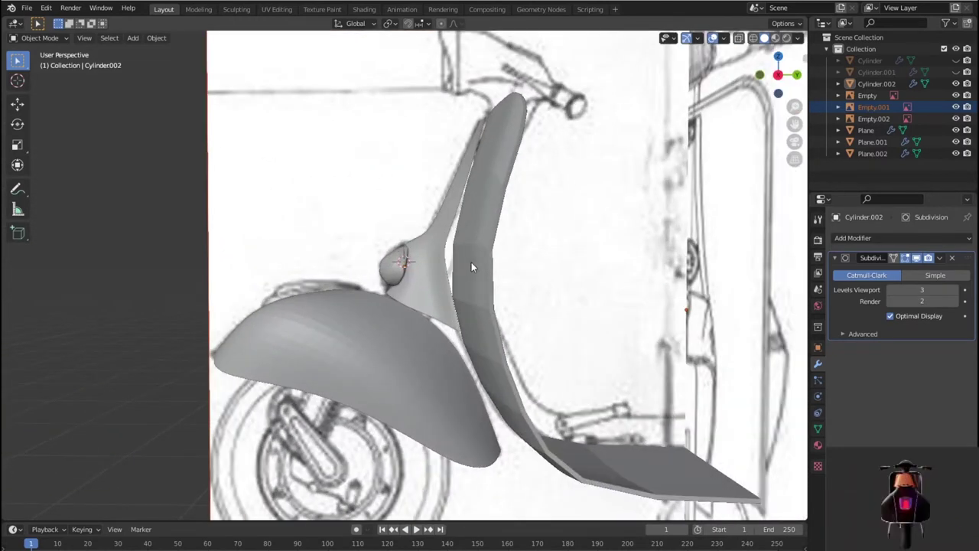
# Give the leg-shield mesh a level-3 subdivision with Ctrl+3.
pyautogui.click(481, 266)
pyautogui.hotkey('ctrl', '3')
pyautogui.scroll(1, 532, 299)
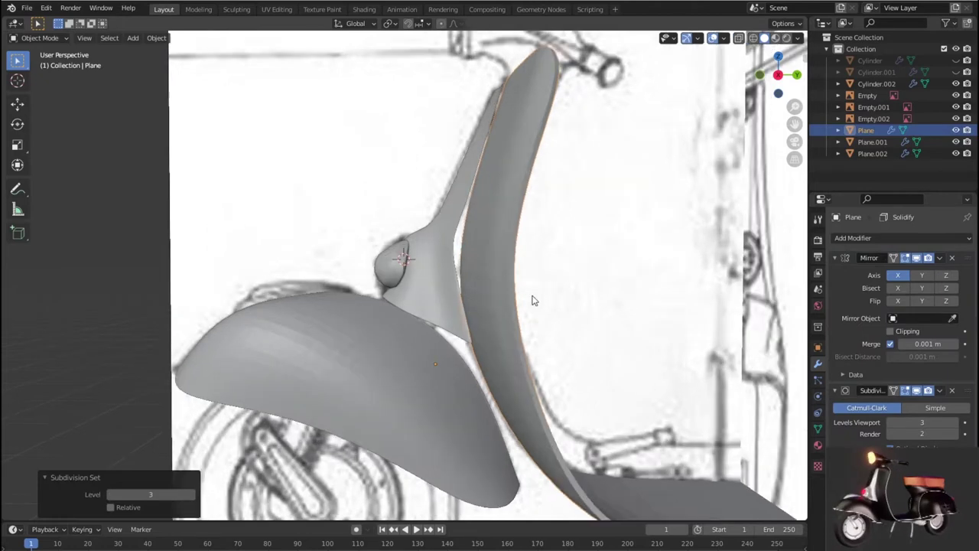
pyautogui.scroll(2, 532, 299)
# Open the neck piece (Plane.002) in Edit Mode in Right view.
pyautogui.click(475, 267)
pyautogui.press('Tab')
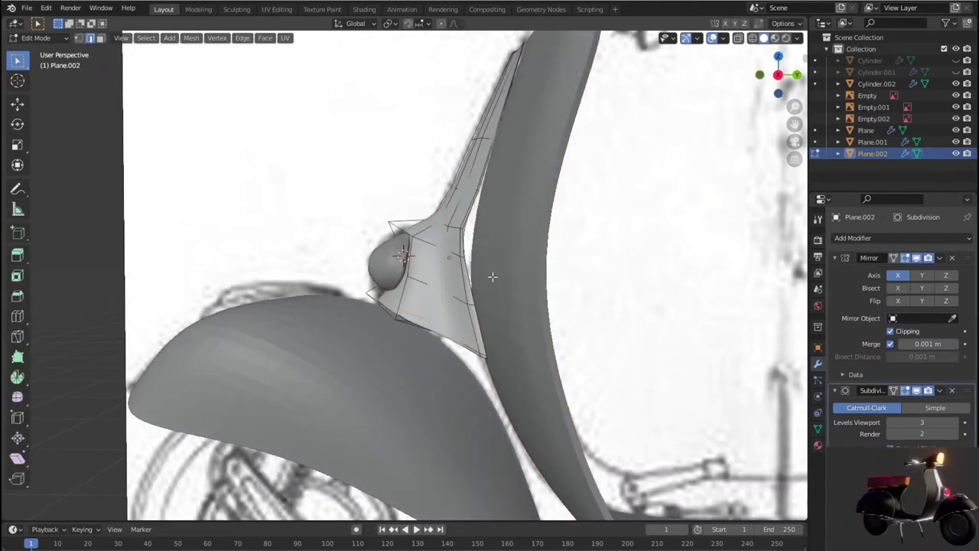
pyautogui.press('KP_3')
pyautogui.scroll(2, 505, 270)
# In vertex select, move the neck piece's right-edge vertices against the leg-shield.
pyautogui.press('1')
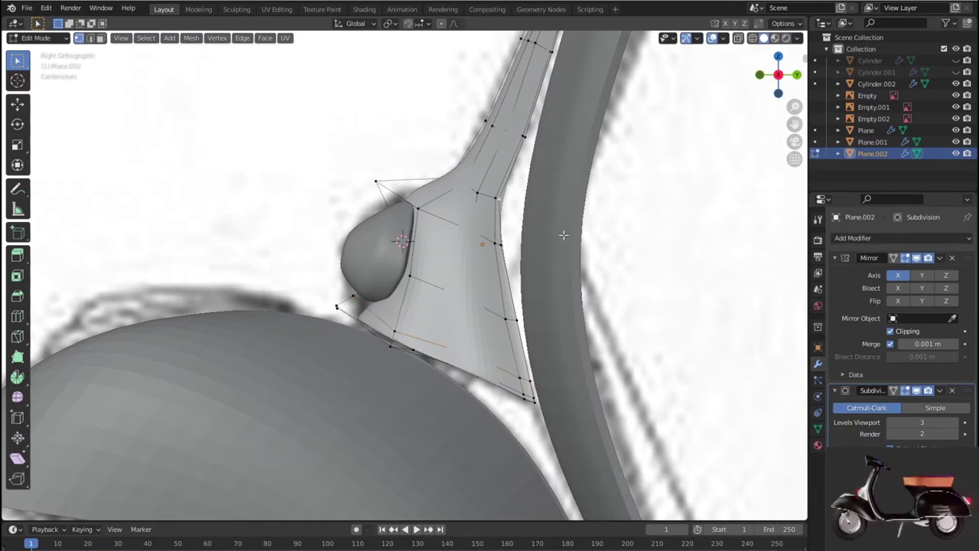
pyautogui.press('g')
pyautogui.click(526, 258)
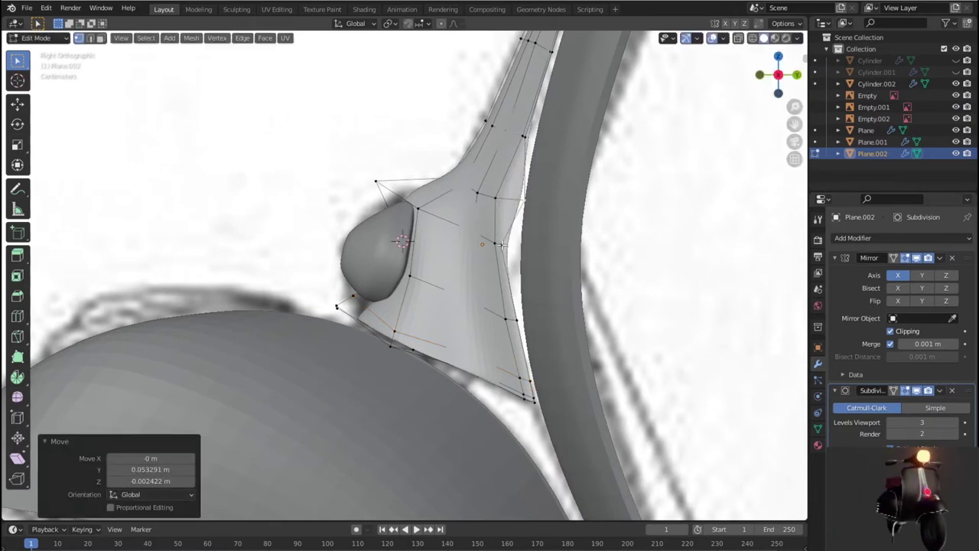
pyautogui.press('g')
pyautogui.click(525, 248)
pyautogui.press('g')
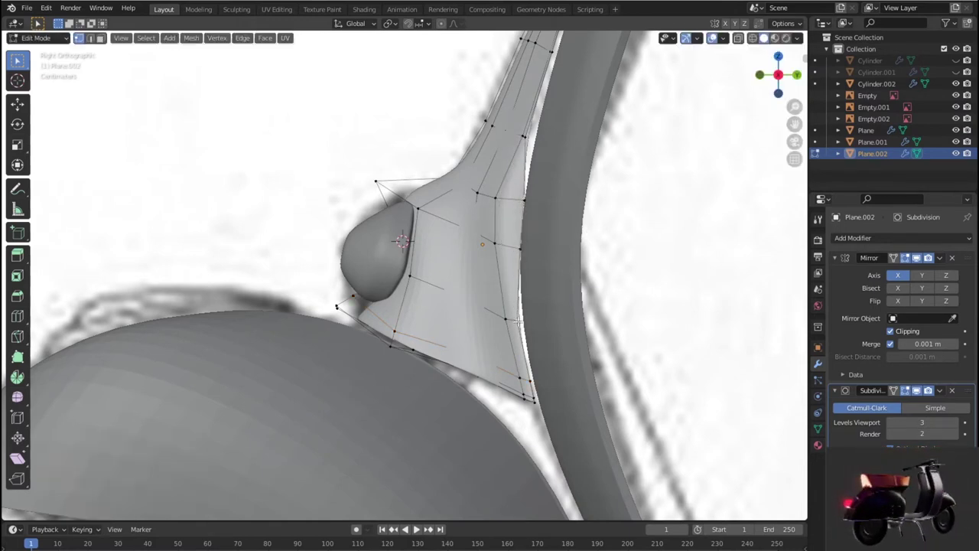
pyautogui.click(525, 329)
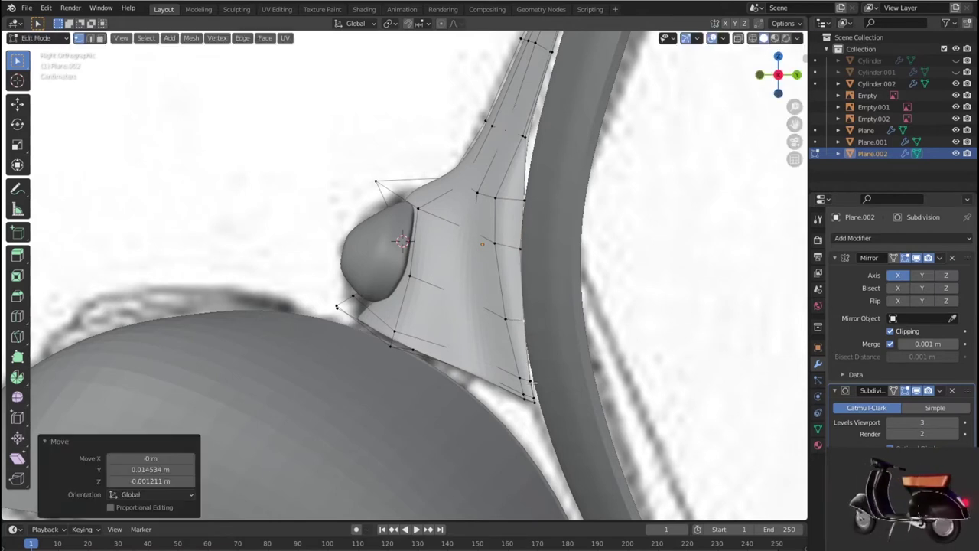
# Select and reposition the neck piece's bottom tip vertex.
pyautogui.moveTo(527, 373); pyautogui.dragTo(540, 376)
pyautogui.press('g')
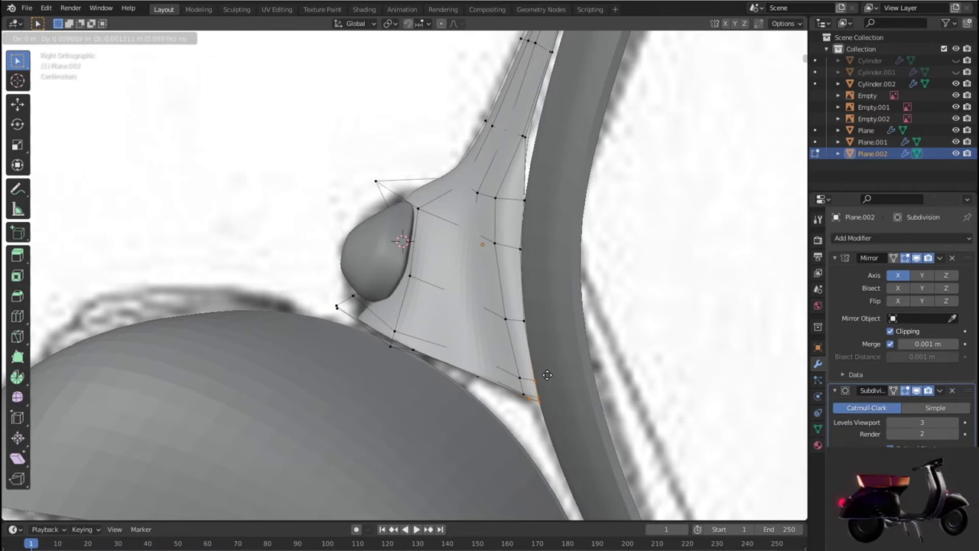
pyautogui.click(547, 375)
pyautogui.press('g')
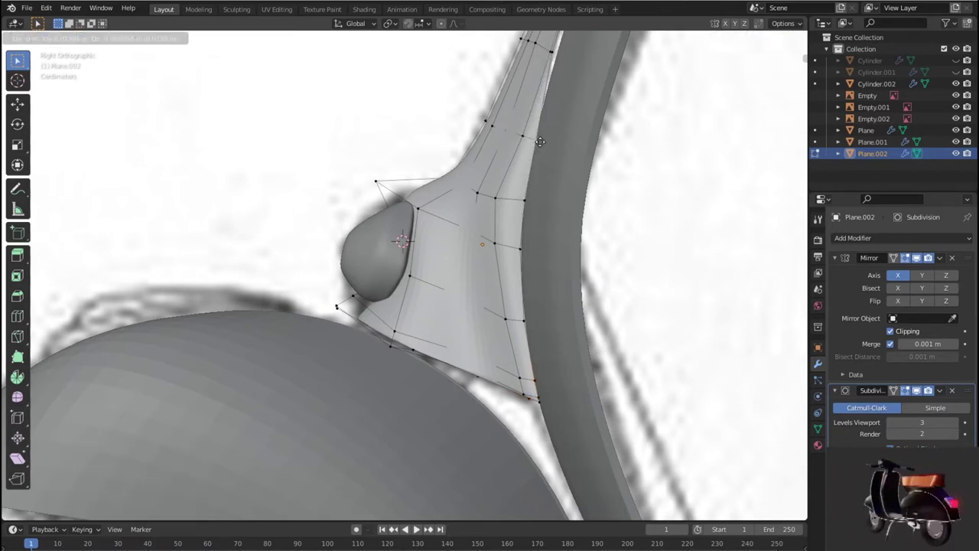
pyautogui.click(564, 149)
# Select the neck piece's top tip vertices and move them toward the leg-shield.
pyautogui.keyDown('shift'); pyautogui.moveTo(564, 148); pyautogui.dragTo(494, 298, button='middle'); pyautogui.keyUp('shift')
pyautogui.click(517, 232)
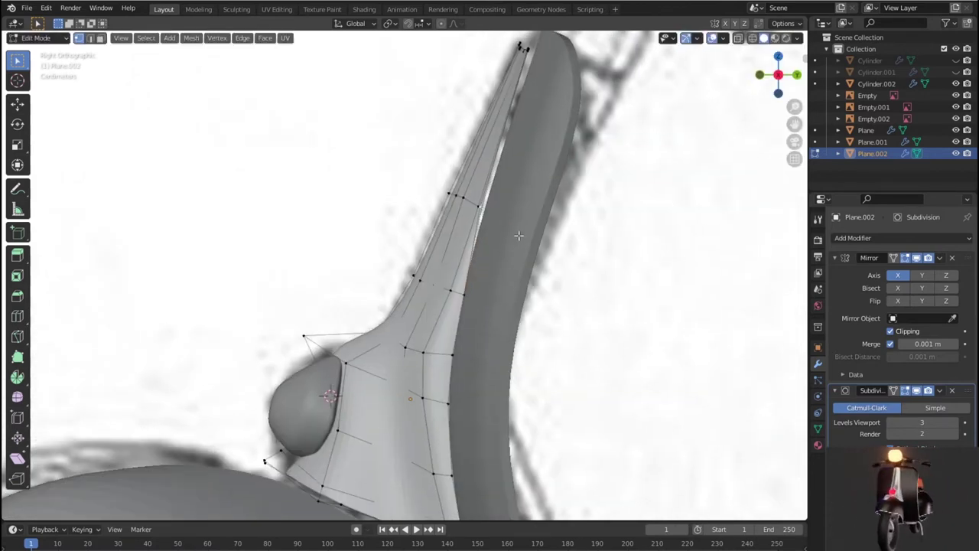
pyautogui.press('g')
pyautogui.click(533, 237)
pyautogui.moveTo(534, 237)
pyautogui.keyDown('shift'); pyautogui.mouseDown(button='middle')
pyautogui.moveTo(477, 268)
pyautogui.moveTo(488, 176)
pyautogui.mouseUp(button='middle'); pyautogui.keyUp('shift')
pyautogui.scroll(4, 489, 176)
pyautogui.scroll(-2, 468, 192)
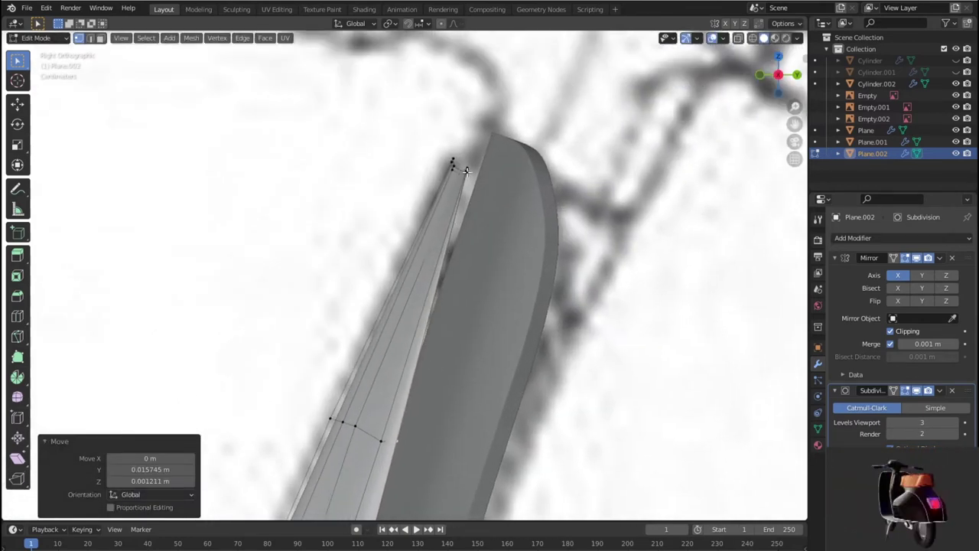
pyautogui.click(466, 170)
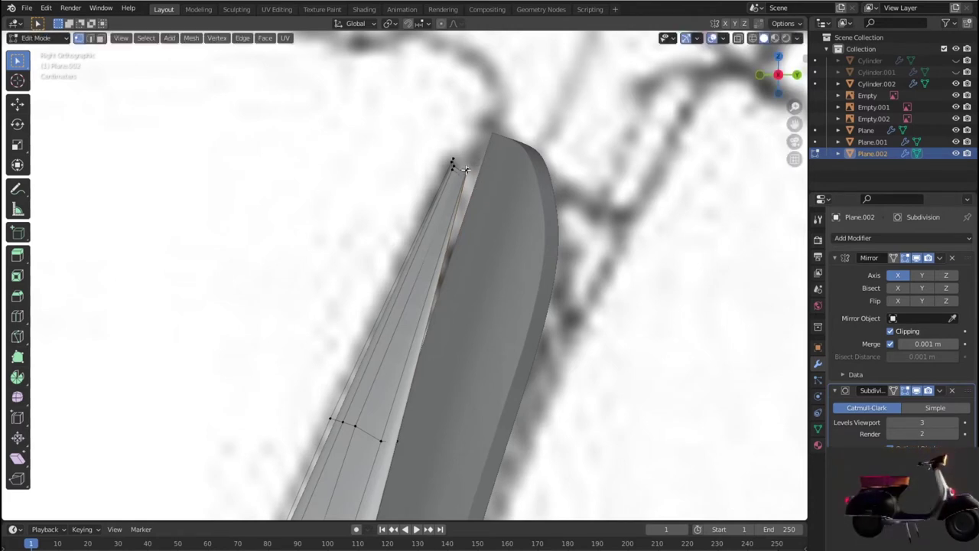
pyautogui.press('g')
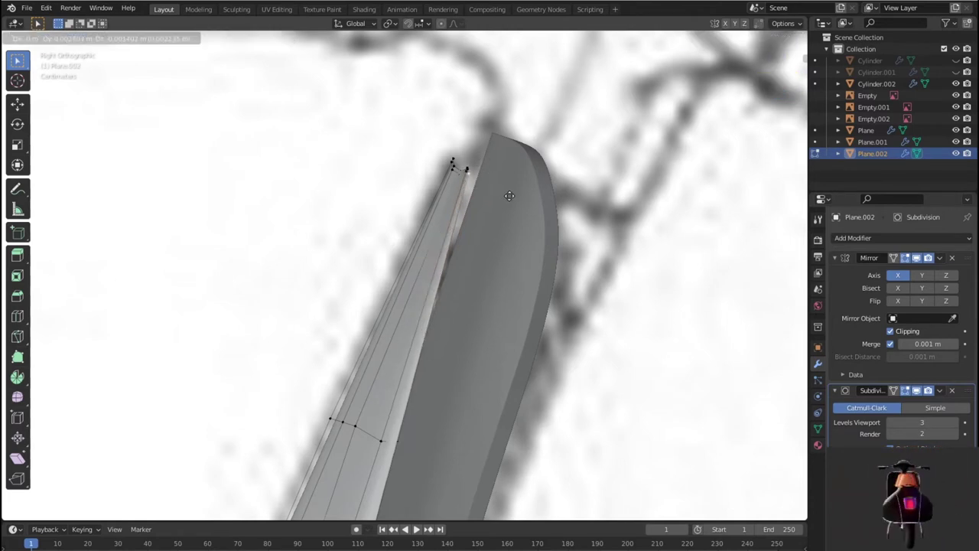
pyautogui.click(514, 196)
# Fine-tune the top tip vertices until they fit the leg-shield's inner curve.
pyautogui.press('g')
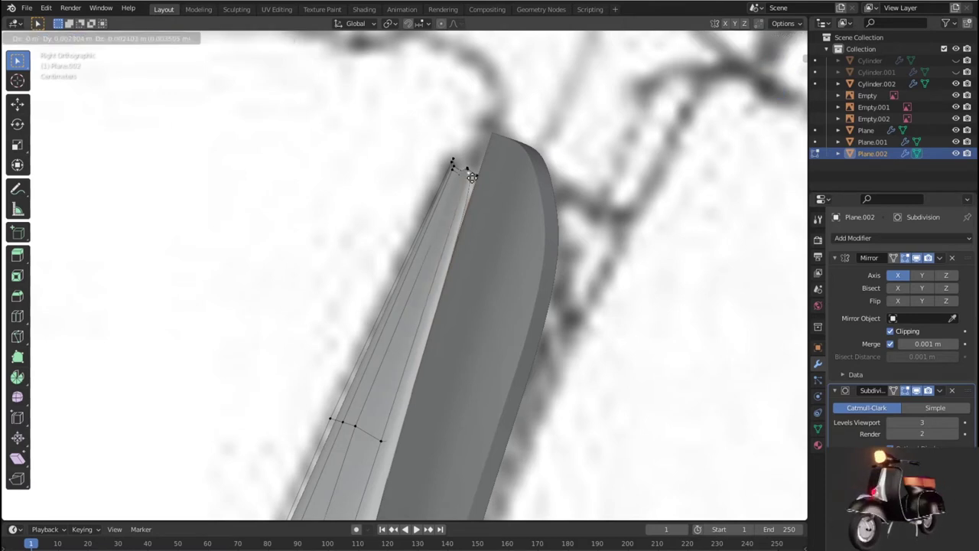
pyautogui.click(470, 180)
pyautogui.press('g')
pyautogui.click(468, 166)
pyautogui.press('g')
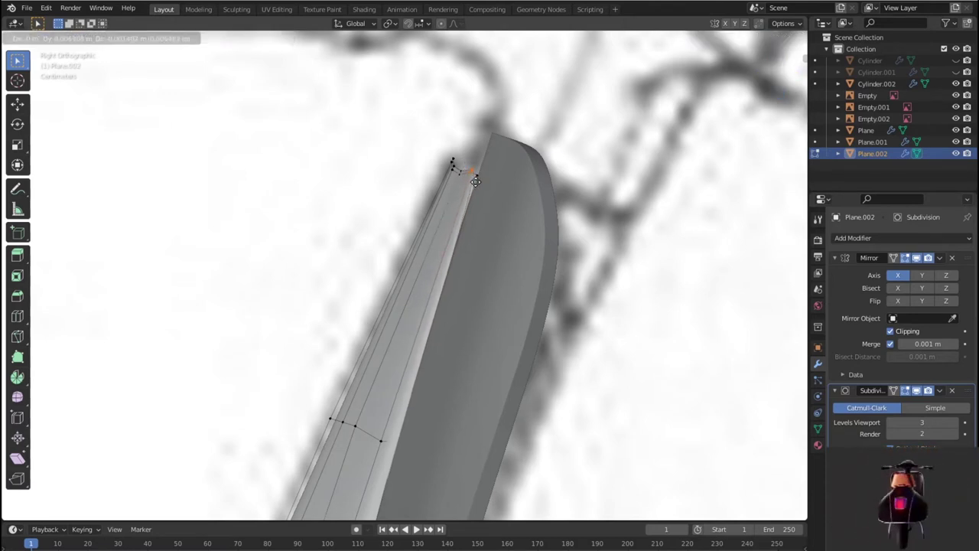
pyautogui.click(478, 181)
pyautogui.press('g')
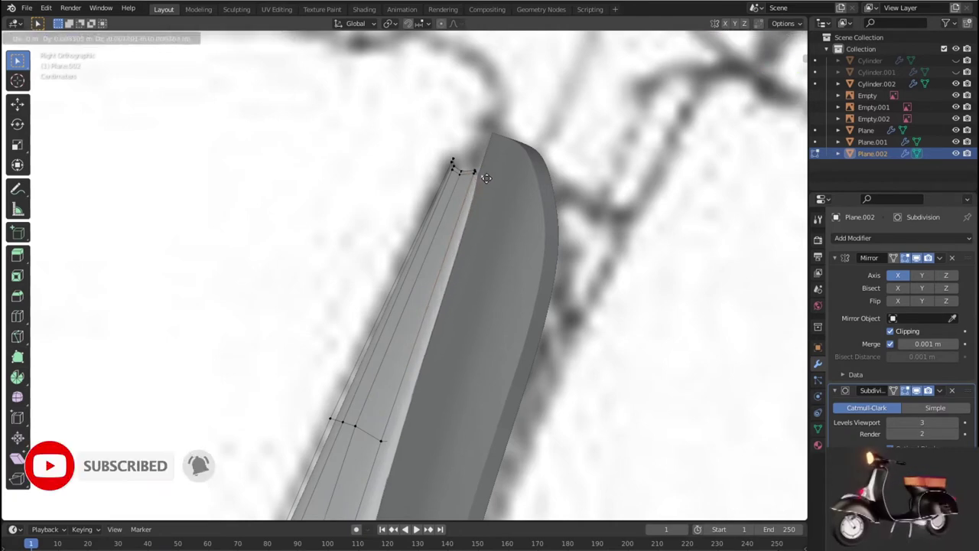
pyautogui.click(486, 178)
# Return to Object Mode and view the scooter's front from the front view.
pyautogui.scroll(-4, 521, 234)
pyautogui.press('Tab')
pyautogui.moveTo(546, 273)
pyautogui.mouseDown(button='middle')
pyautogui.moveTo(492, 322)
pyautogui.moveTo(579, 343)
pyautogui.moveTo(584, 293)
pyautogui.moveTo(616, 322)
pyautogui.moveTo(503, 319)
pyautogui.moveTo(478, 298)
pyautogui.mouseUp(button='middle')
pyautogui.press('KP_1')
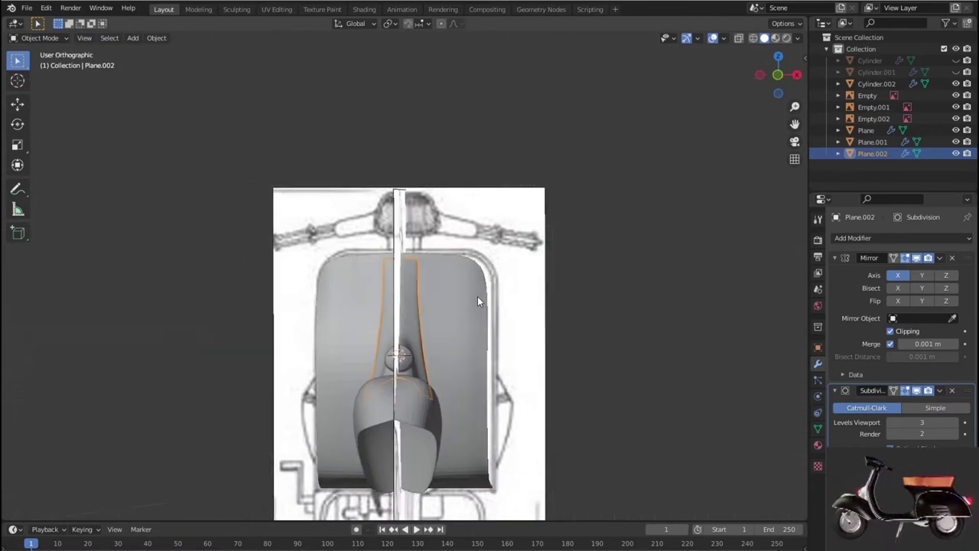
# Show the scooter's front fender in wireframe from the right side view.
pyautogui.press('KP_3')
pyautogui.scroll(3, 477, 301)
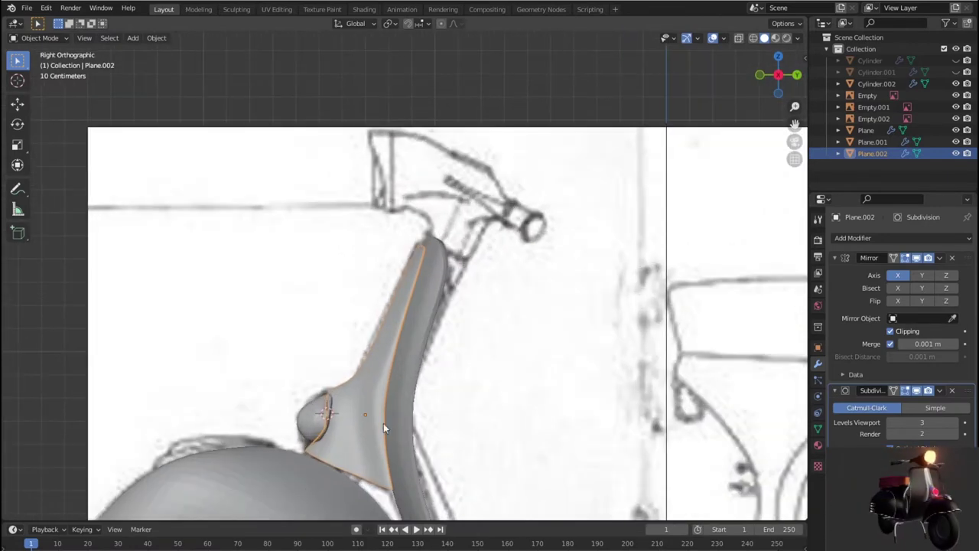
pyautogui.keyDown('shift'); pyautogui.moveTo(353, 462); pyautogui.dragTo(525, 180, button='middle'); pyautogui.keyUp('shift')
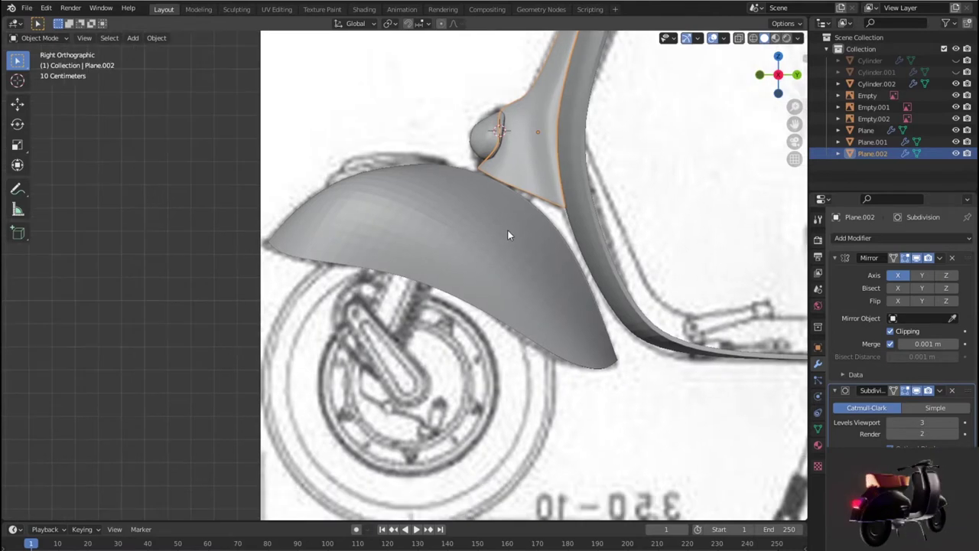
pyautogui.scroll(1, 509, 229)
pyautogui.hotkey('shift', 'z')
pyautogui.scroll(1, 539, 207)
pyautogui.scroll(-1, 539, 204)
pyautogui.scroll(-1, 528, 211)
pyautogui.scroll(-1, 517, 216)
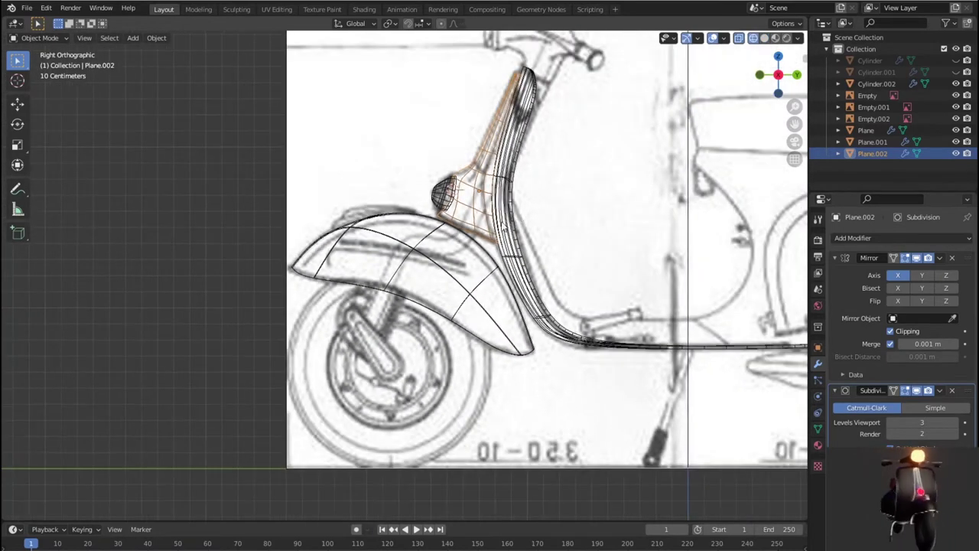
# Select the side blueprint image and open the Add menu.
pyautogui.click(406, 340)
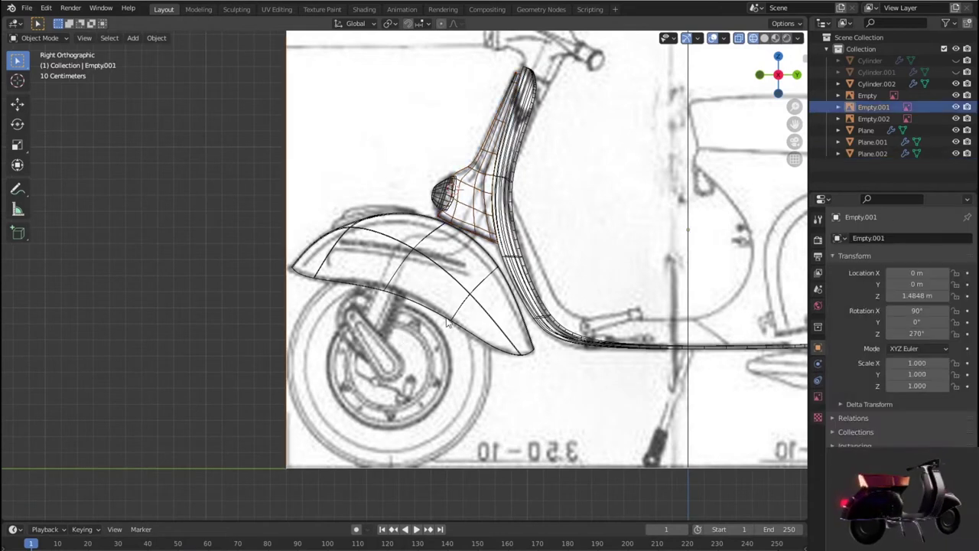
pyautogui.keyDown('shift'); pyautogui.moveTo(451, 323); pyautogui.dragTo(437, 334, button='middle'); pyautogui.keyUp('shift')
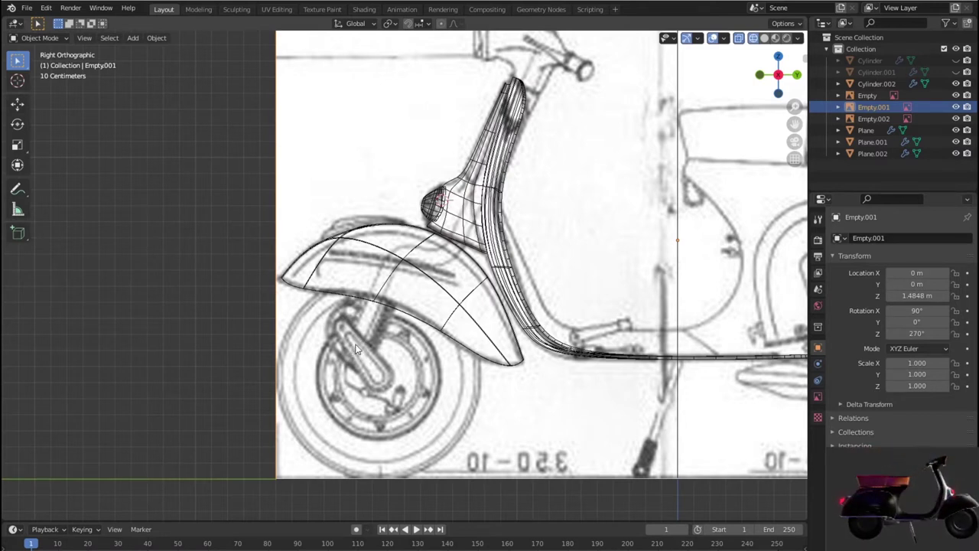
pyautogui.hotkey('shift', 'a')
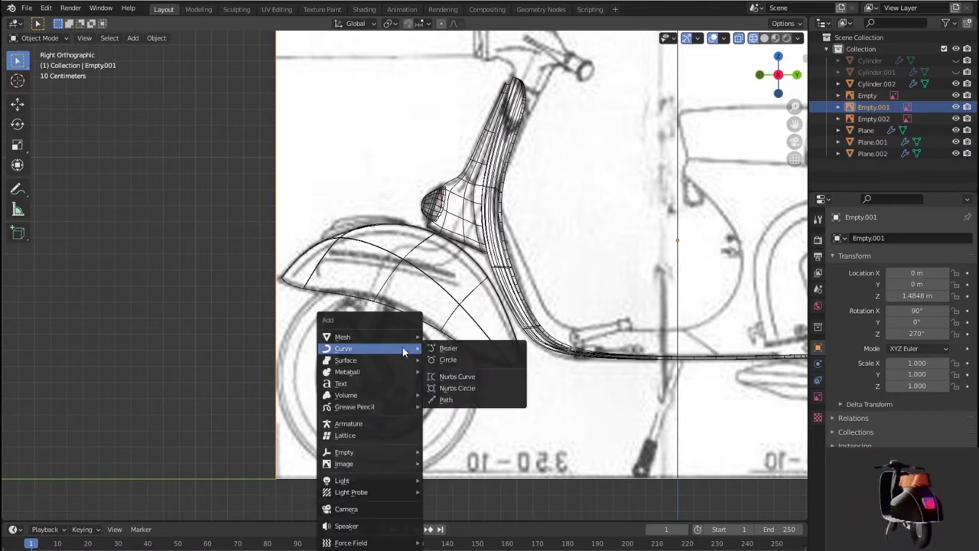
# Add a NURBS path curve and give it an initial rotation in wireframe display.
pyautogui.click(482, 398)
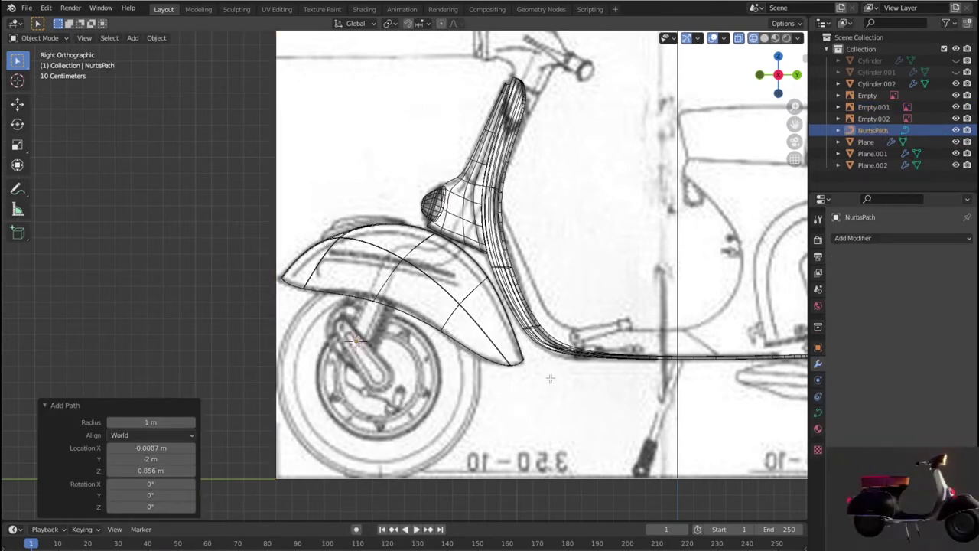
pyautogui.press('Tab')
pyautogui.press('Tab')
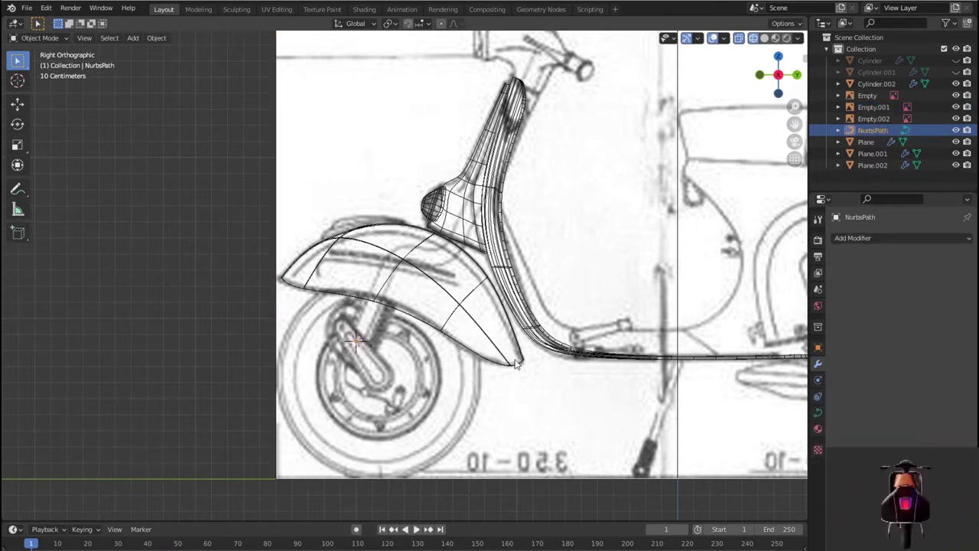
pyautogui.press('r')
pyautogui.click(541, 165)
pyautogui.hotkey('shift', 'z')
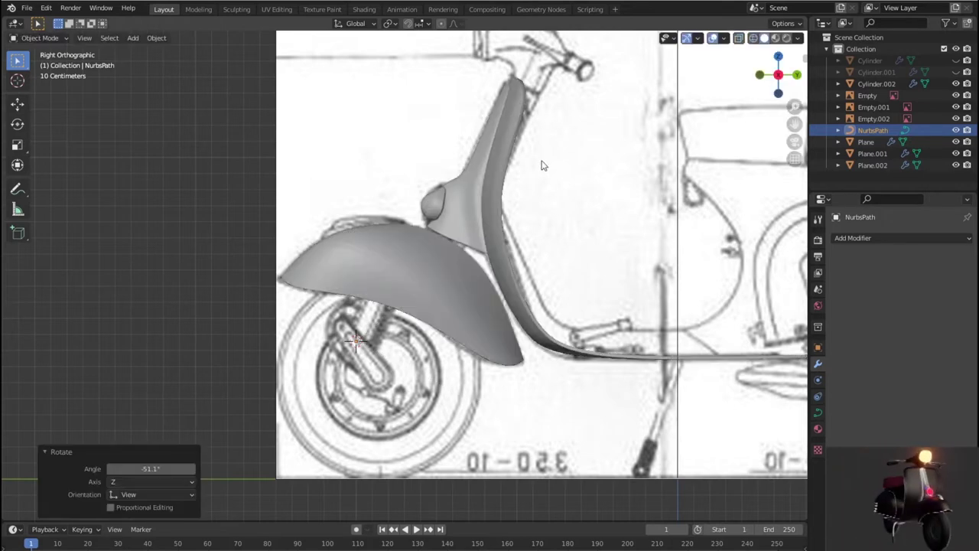
pyautogui.hotkey('shift', 'z')
pyautogui.scroll(-3, 536, 179)
pyautogui.moveTo(535, 179); pyautogui.dragTo(617, 277, button='middle')
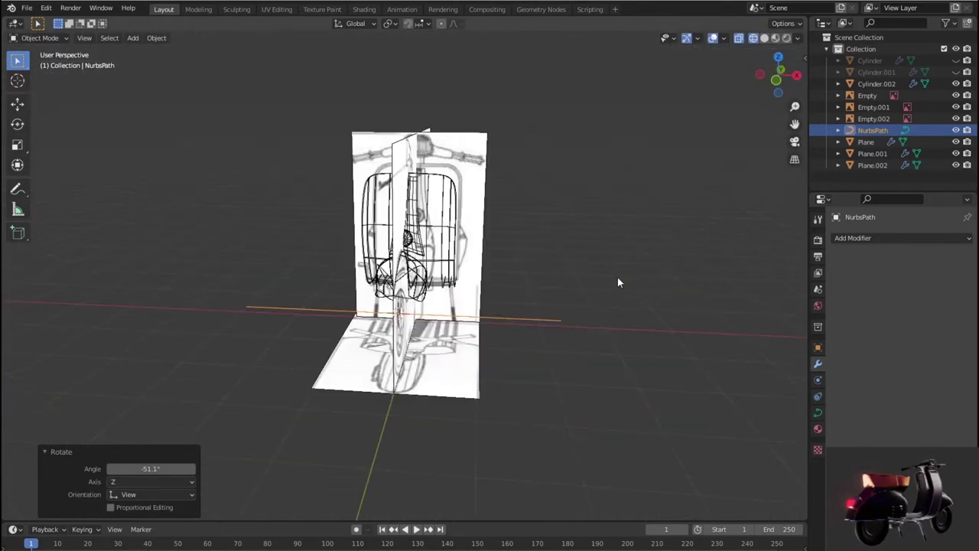
# Rotate the NURBS path 90° about Z, then edit it in Right view.
pyautogui.press('r')
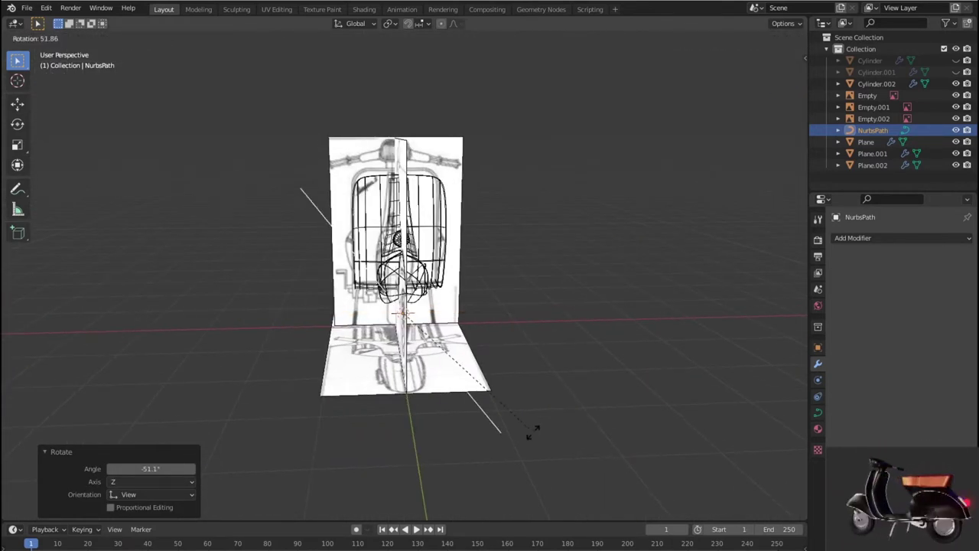
pyautogui.write('90')
pyautogui.press('Return')
pyautogui.moveTo(532, 432); pyautogui.dragTo(409, 412, button='middle')
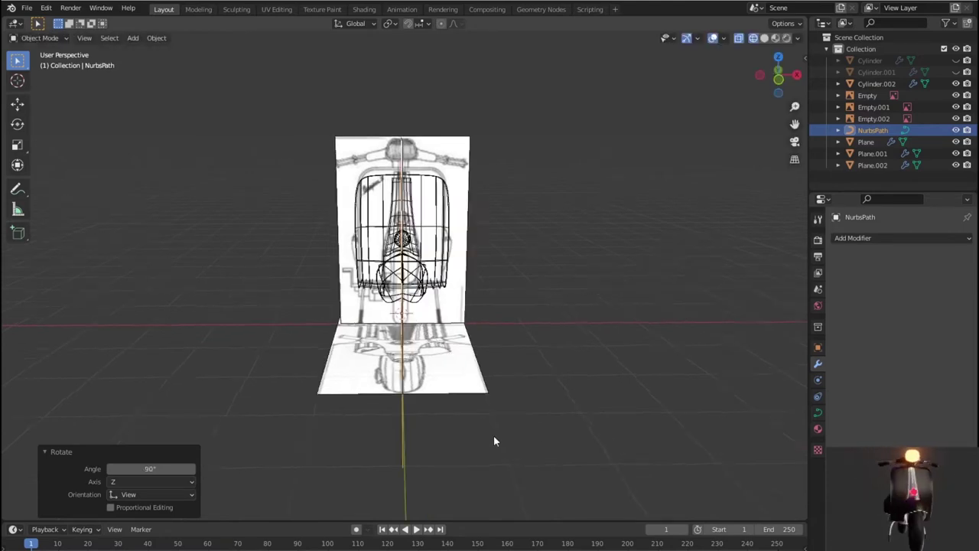
pyautogui.press('KP_1')
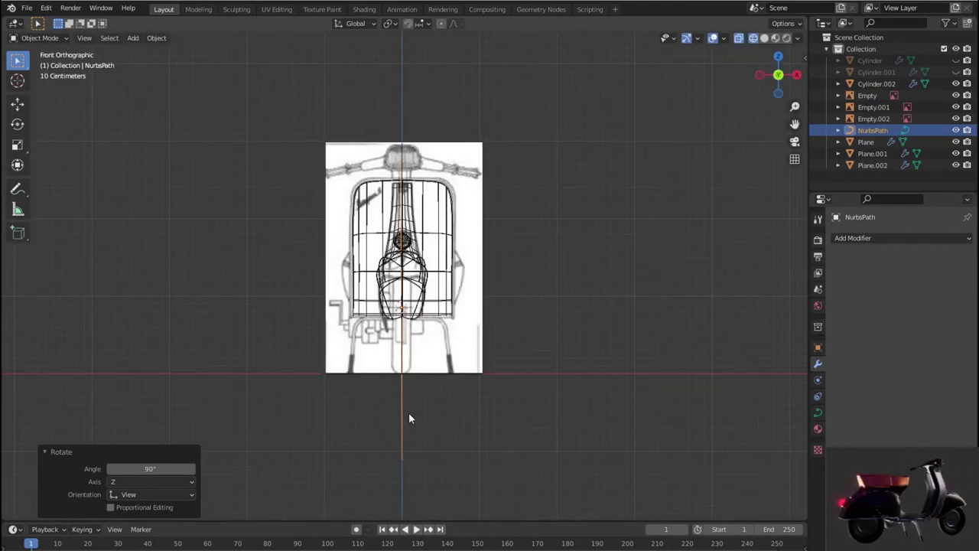
pyautogui.press('KP_3')
pyautogui.scroll(5, 409, 418)
pyautogui.scroll(-4, 410, 418)
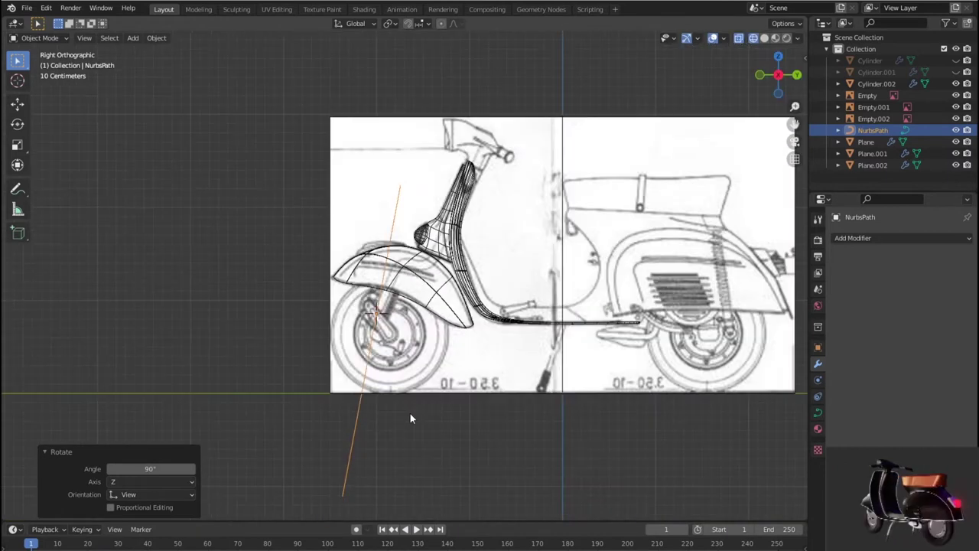
pyautogui.press('Tab')
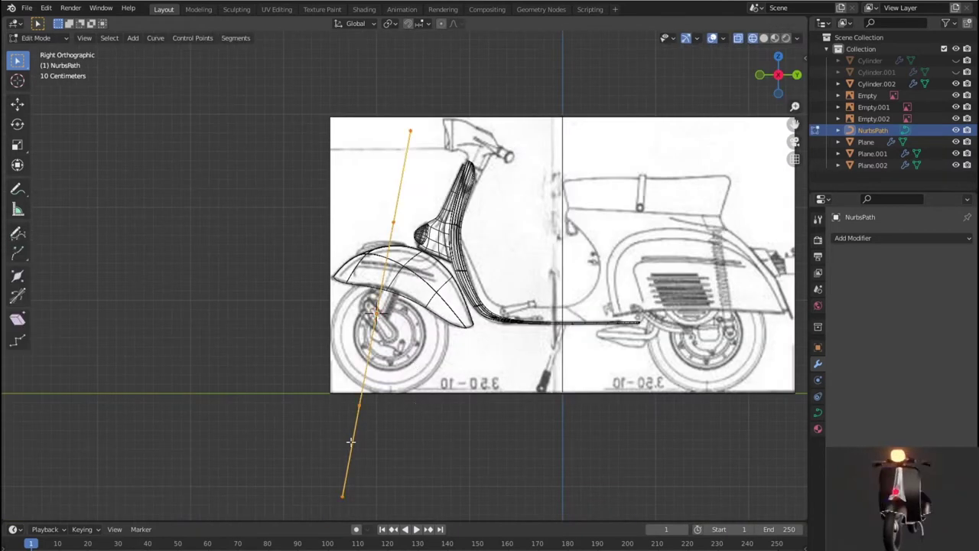
# Move the path's control points onto the outline from the front fork to the legshield edge.
pyautogui.press('g')
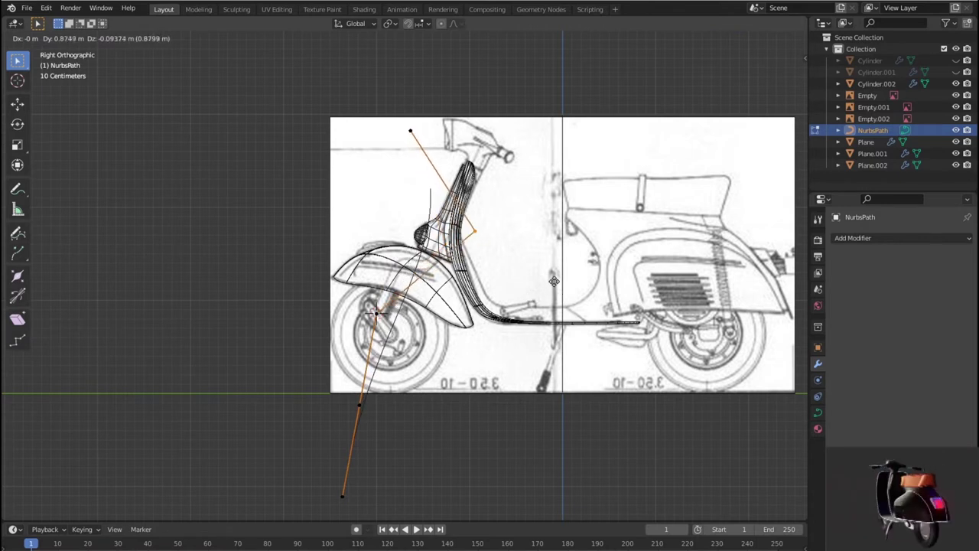
pyautogui.press('Escape')
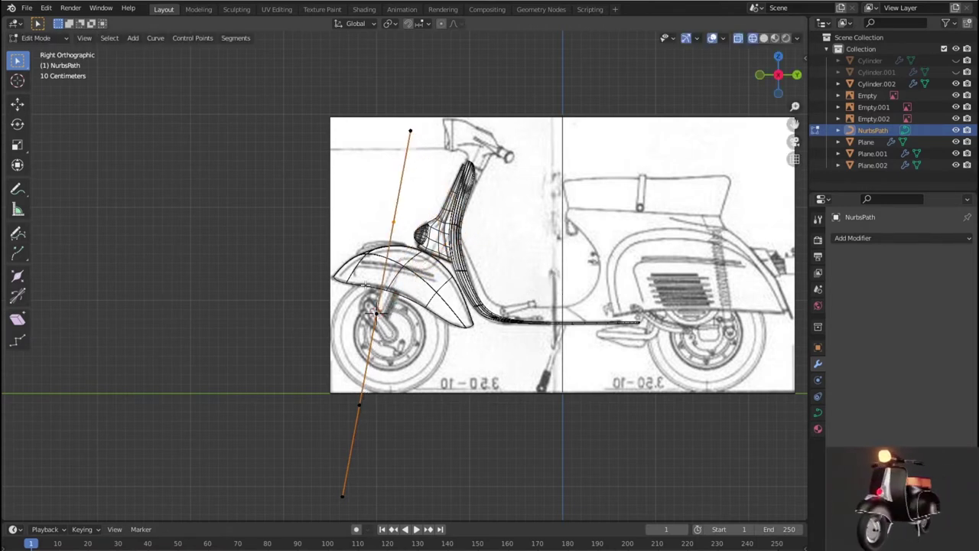
pyautogui.press('g')
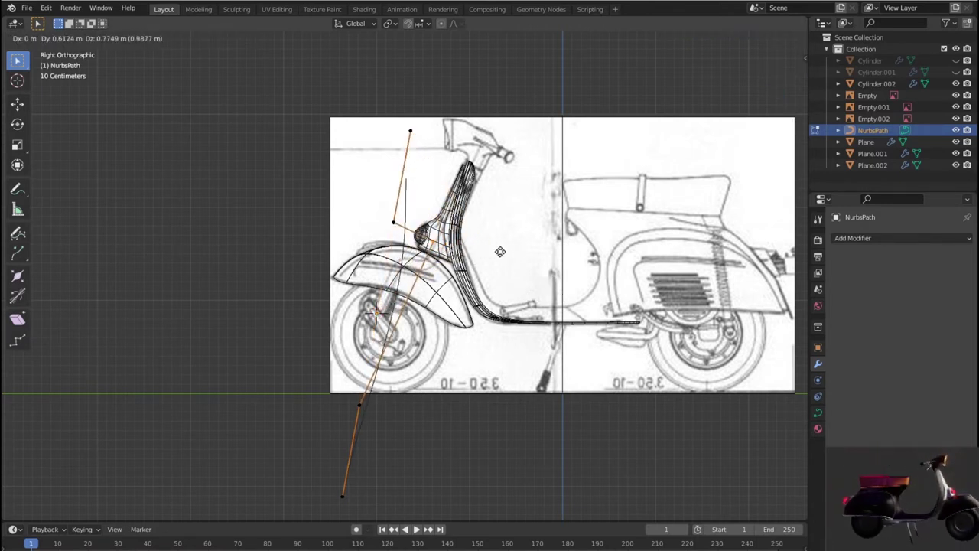
pyautogui.click(359, 401)
pyautogui.press('g')
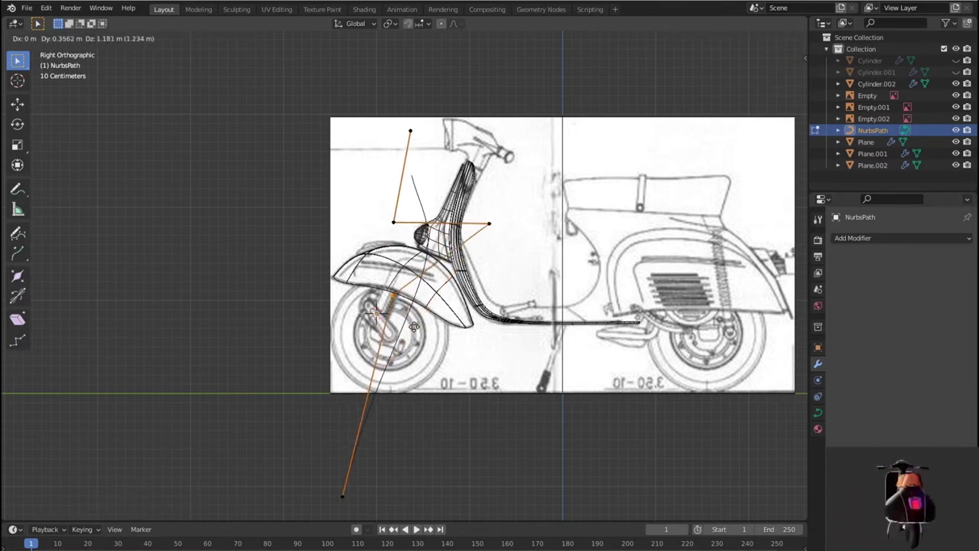
pyautogui.click(411, 329)
pyautogui.press('g')
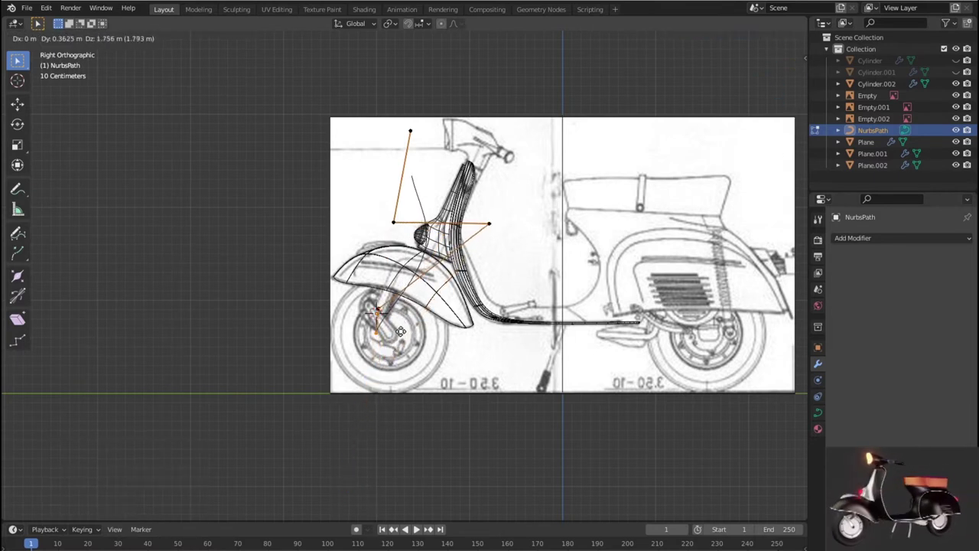
pyautogui.click(401, 323)
pyautogui.press('g')
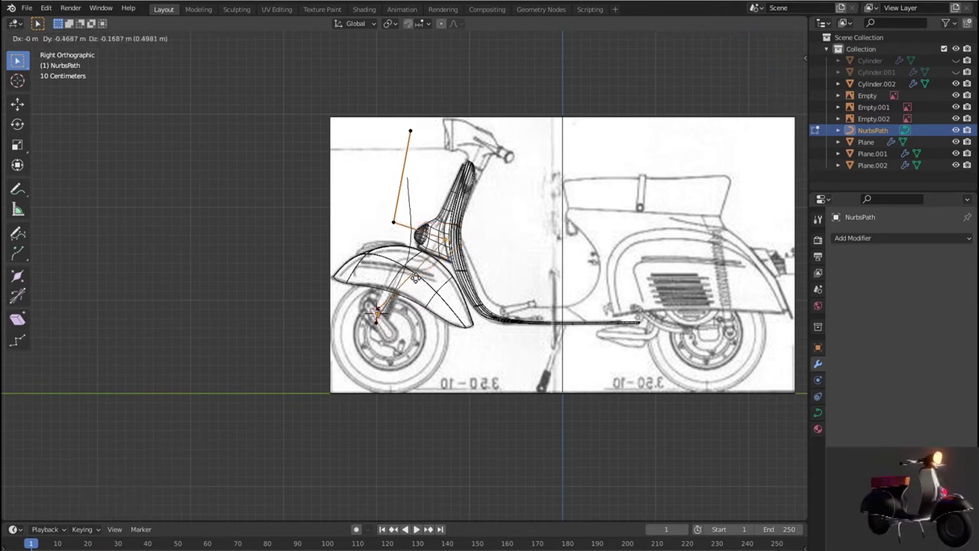
pyautogui.click(429, 290)
pyautogui.press('g')
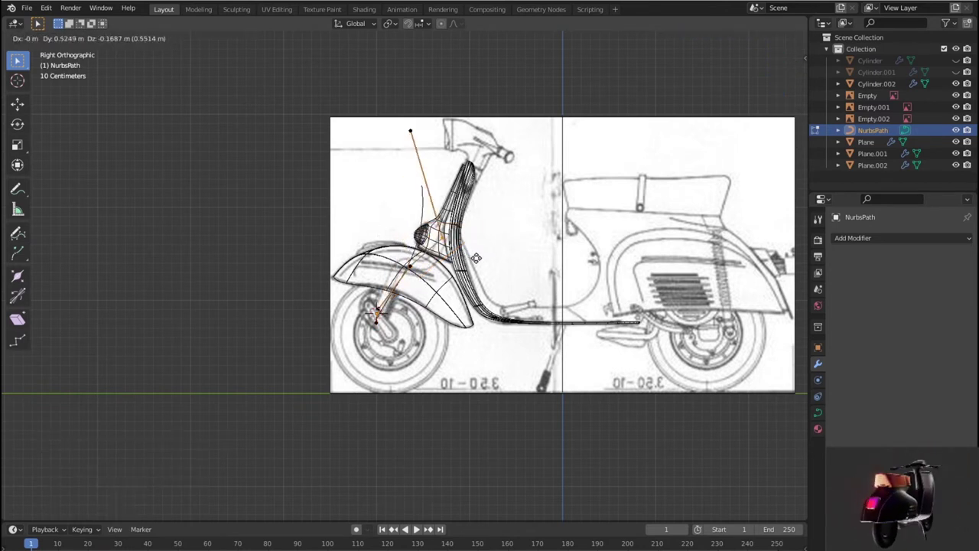
pyautogui.click(522, 283)
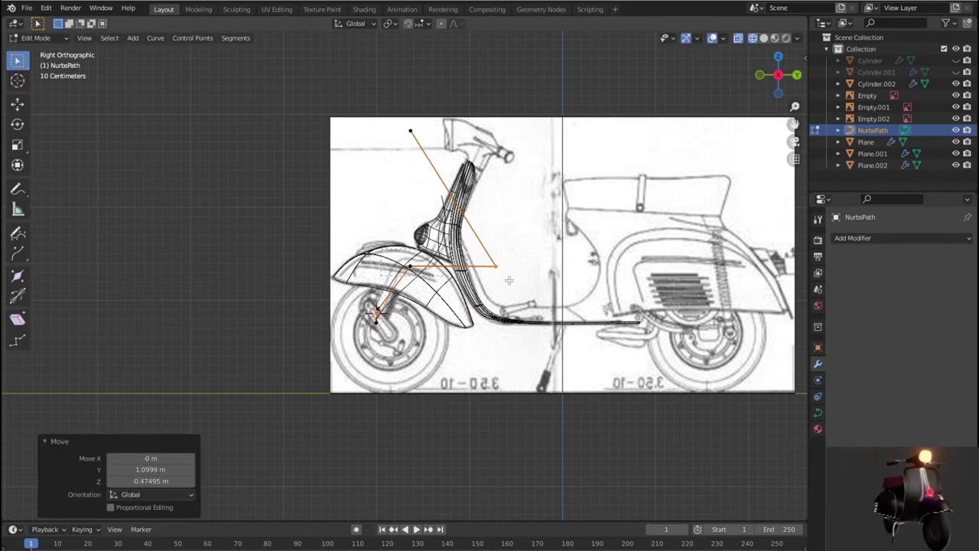
# Subdivide the path, place the new midpoint over the fender, and lower the top point toward the horn cover.
pyautogui.rightClick(383, 253)
pyautogui.click(383, 255)
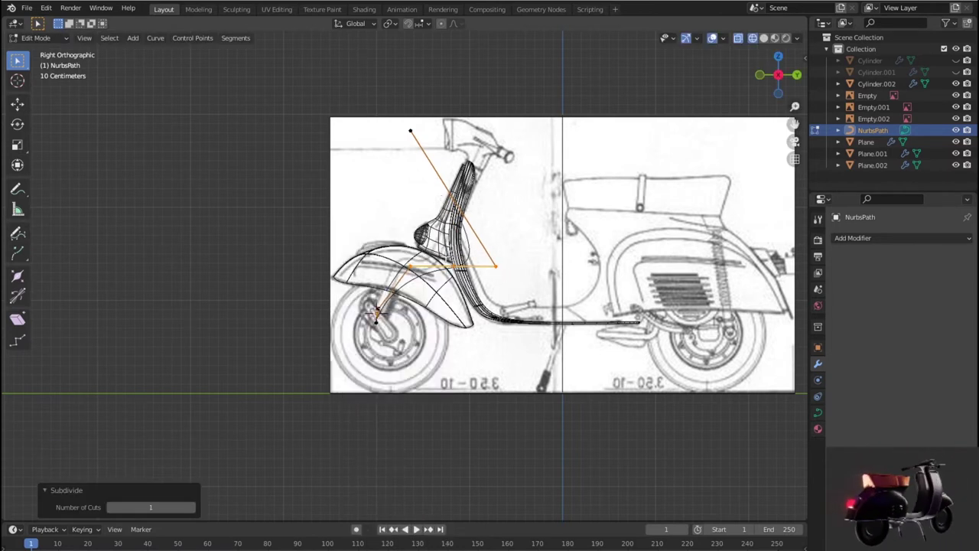
pyautogui.press('g')
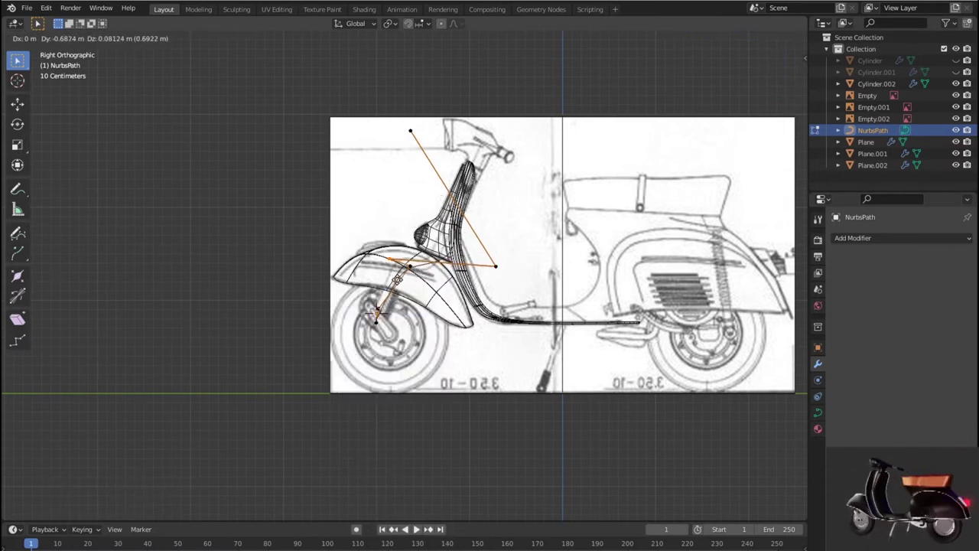
pyautogui.click(390, 269)
pyautogui.press('g')
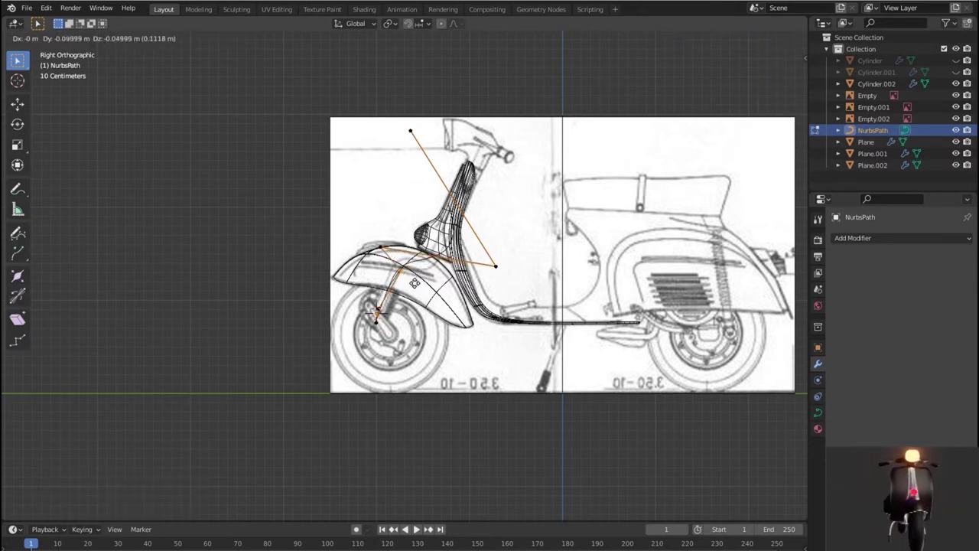
pyautogui.click(493, 269)
pyautogui.press('g')
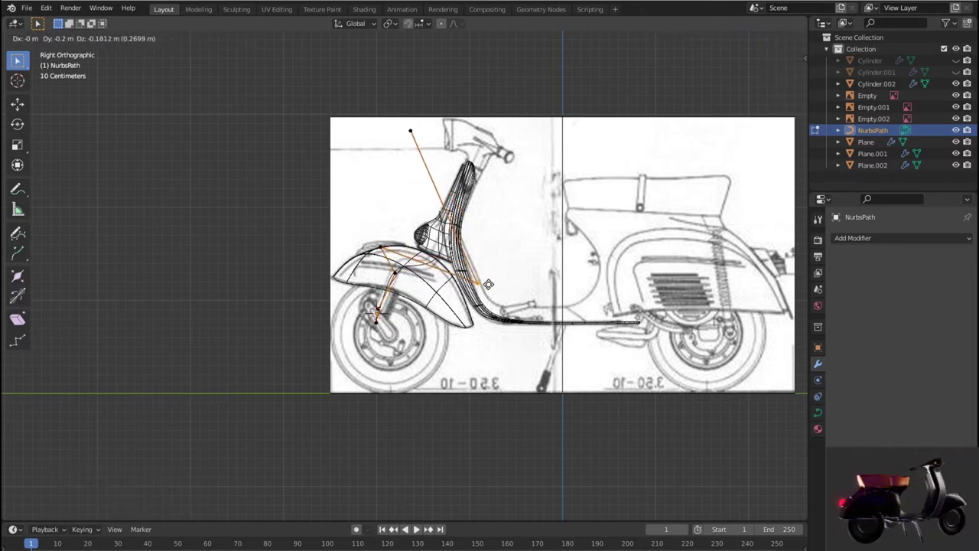
pyautogui.click(488, 284)
pyautogui.click(410, 131)
pyautogui.press('g')
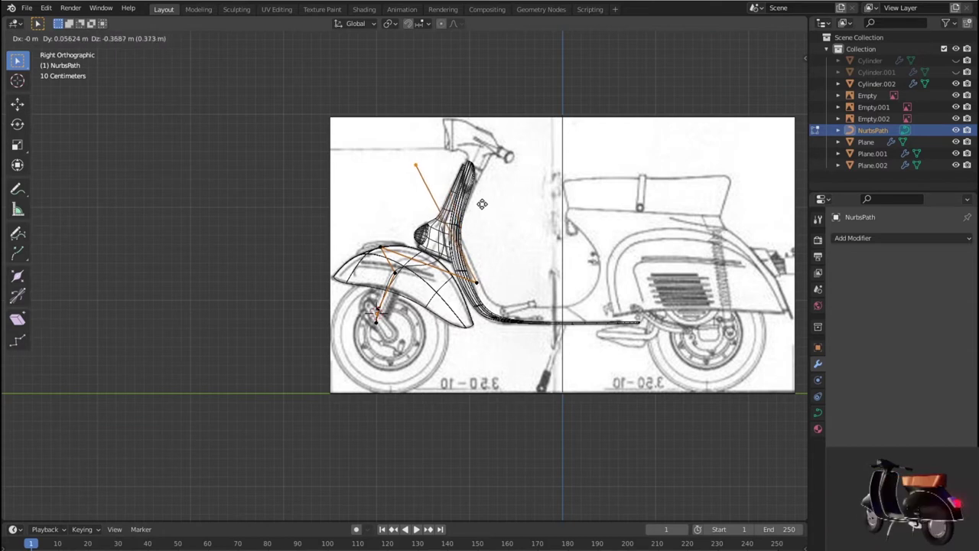
pyautogui.click(483, 201)
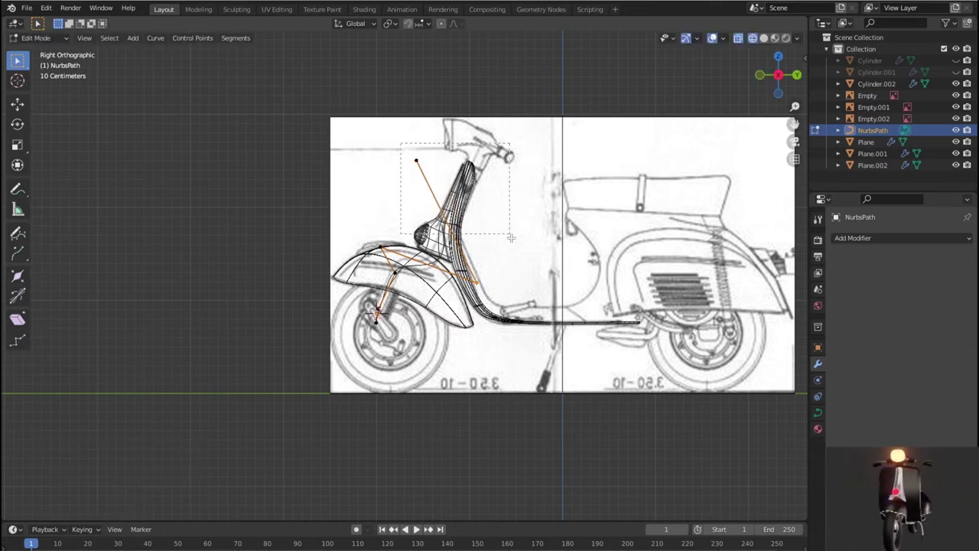
# Subdivide the upper section and fit its points along the legshield profile.
pyautogui.rightClick(486, 230)
pyautogui.click(486, 232)
pyautogui.click(488, 245)
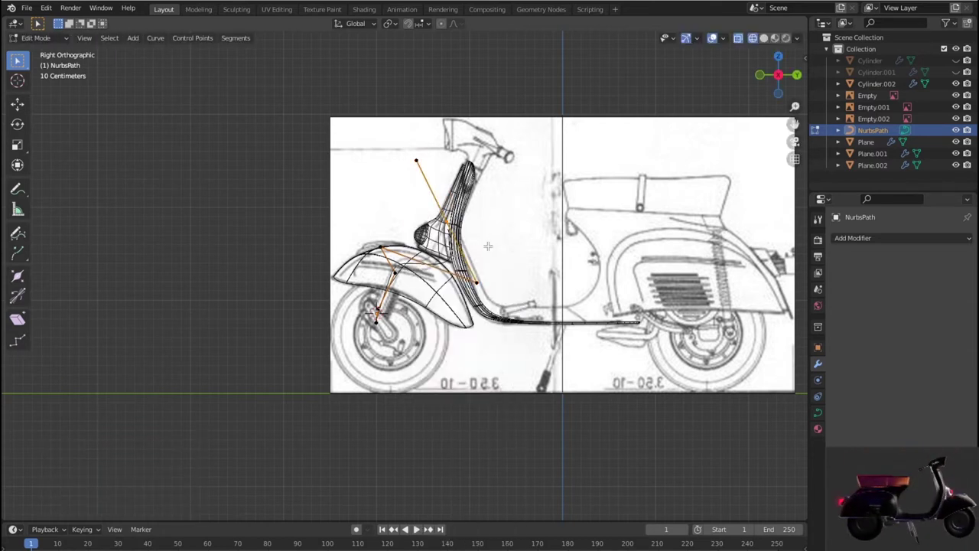
pyautogui.press('g')
pyautogui.click(462, 207)
pyautogui.press('g')
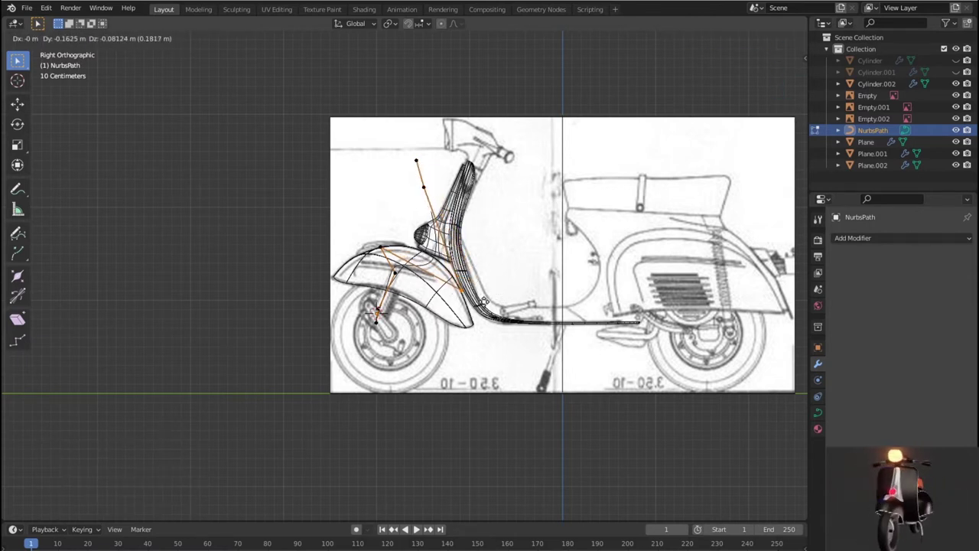
pyautogui.click(463, 222)
pyautogui.press('g')
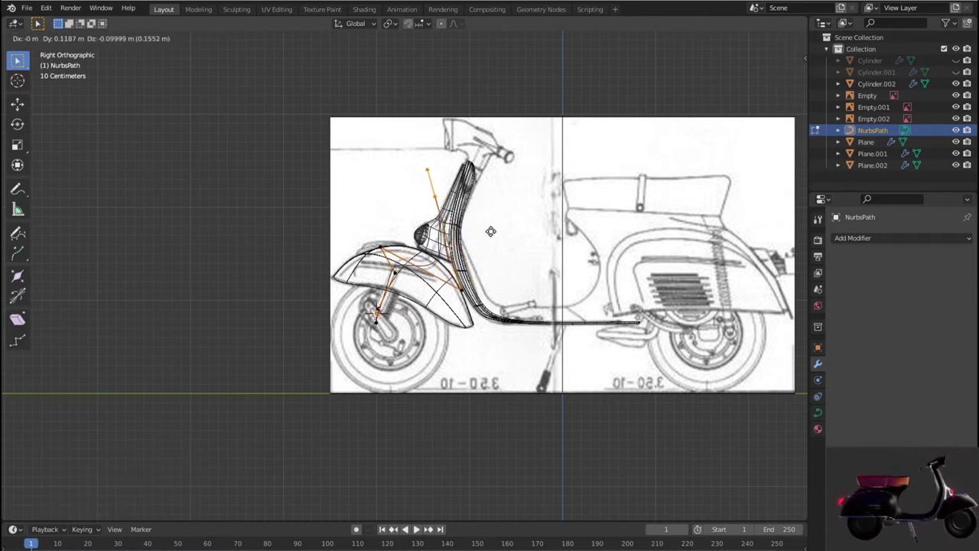
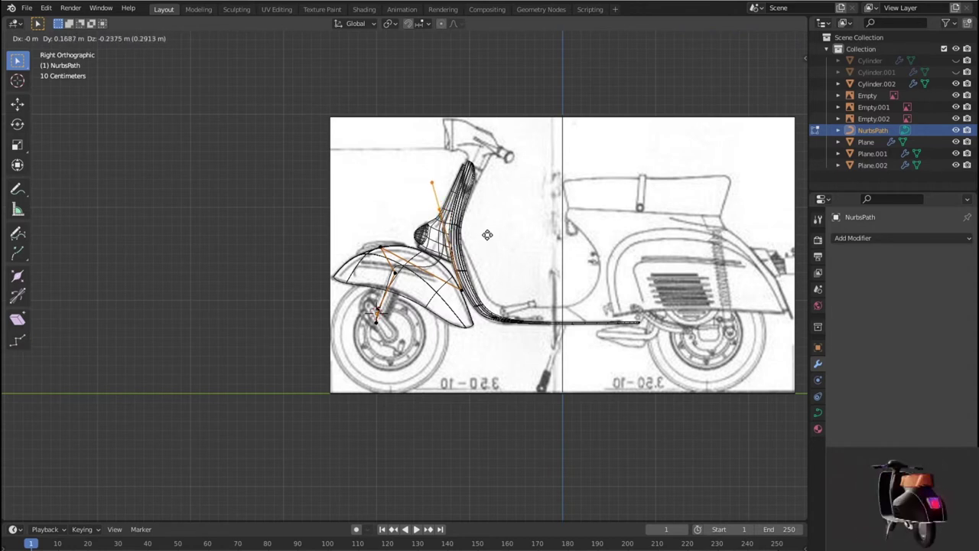
# Place the first NurbsPath control points along the lower part of the front fork.
pyautogui.click(487, 236)
pyautogui.press('g')
pyautogui.click(390, 254)
pyautogui.press('g')
pyautogui.click(403, 256)
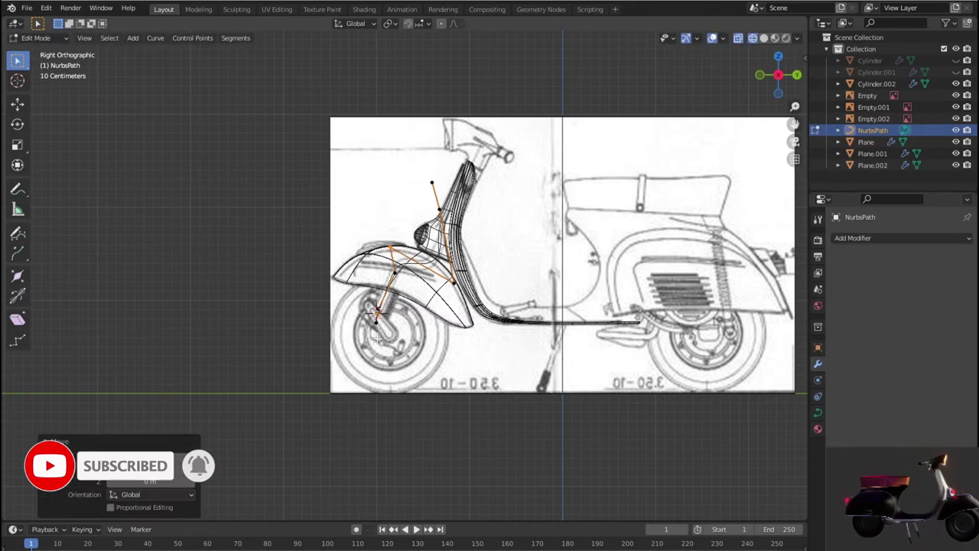
pyautogui.scroll(4, 406, 277)
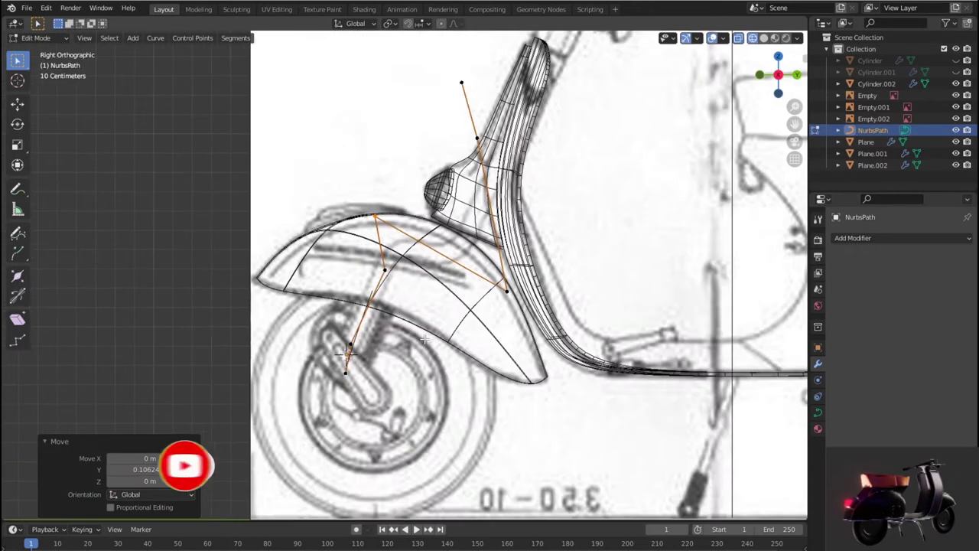
# Move the remaining control points up the fork toward the headlight neck and return to Object Mode.
pyautogui.press('g')
pyautogui.click(386, 346)
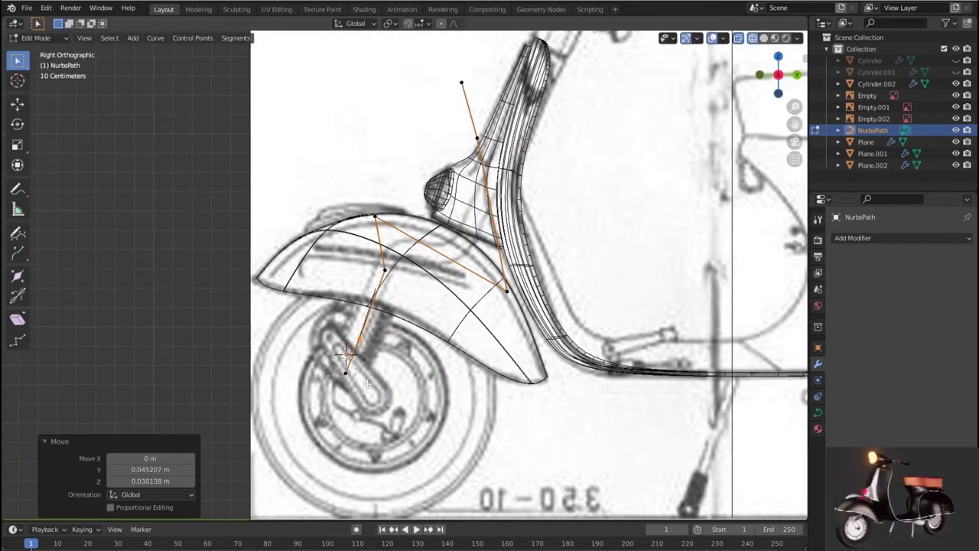
pyautogui.press('g')
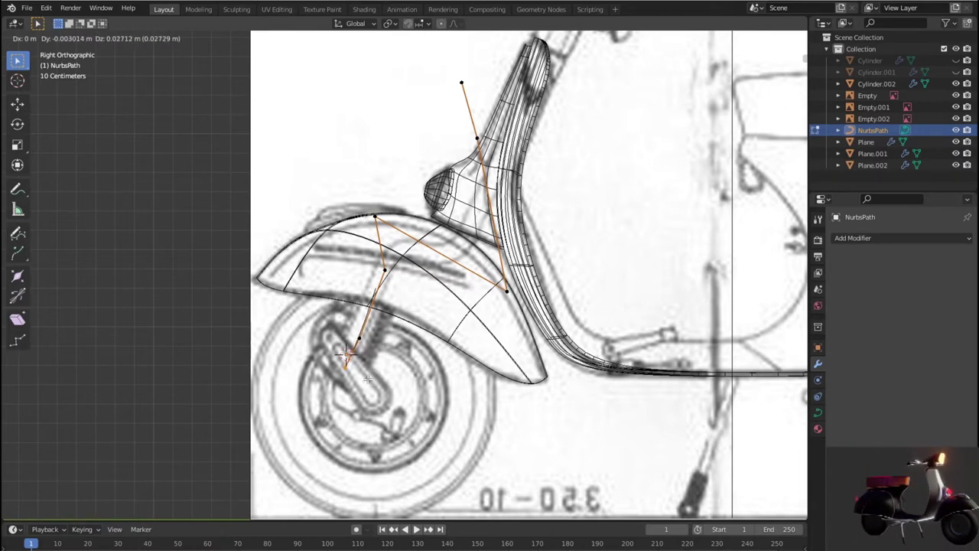
pyautogui.click(369, 372)
pyautogui.scroll(-3, 427, 376)
pyautogui.press('Tab')
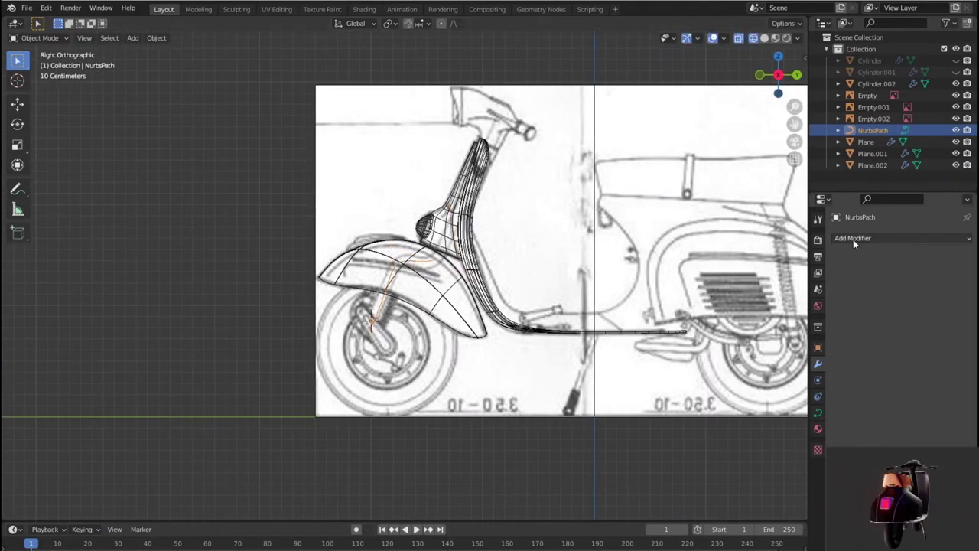
pyautogui.click(818, 412)
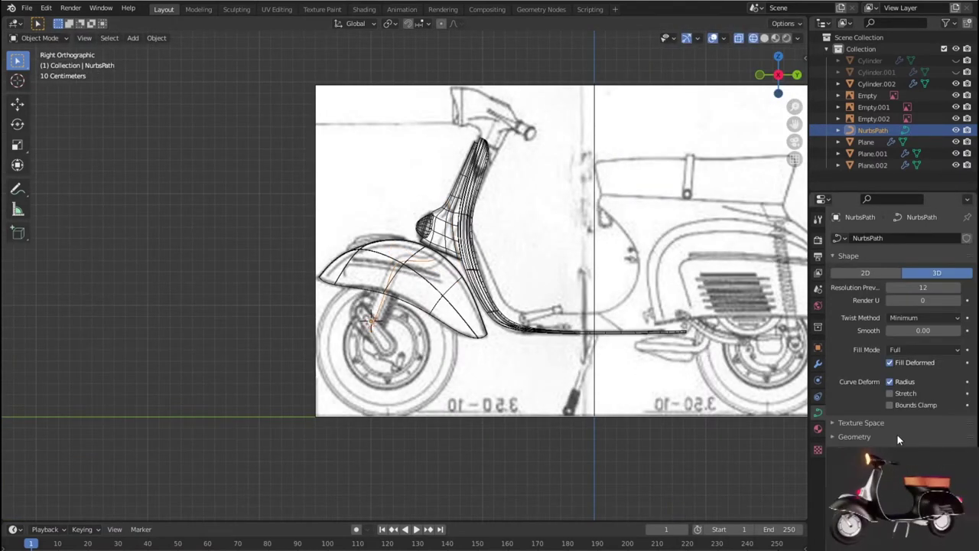
# Give the NurbsPath a round Geometry bevel with 0.06 m depth.
pyautogui.click(855, 436)
pyautogui.scroll(-5, 881, 440)
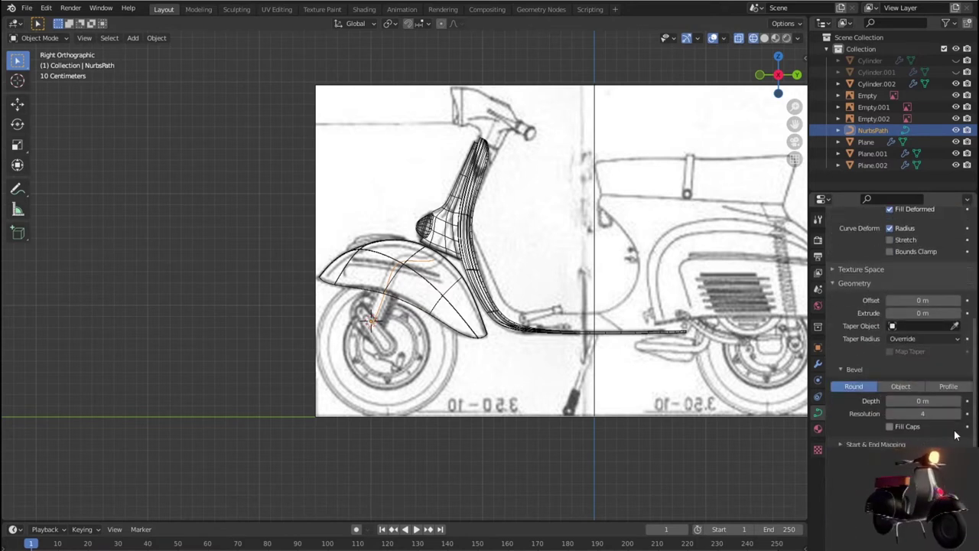
pyautogui.moveTo(923, 400)
pyautogui.mouseDown()
pyautogui.moveTo(956, 400)
pyautogui.moveTo(907, 400)
pyautogui.mouseUp()
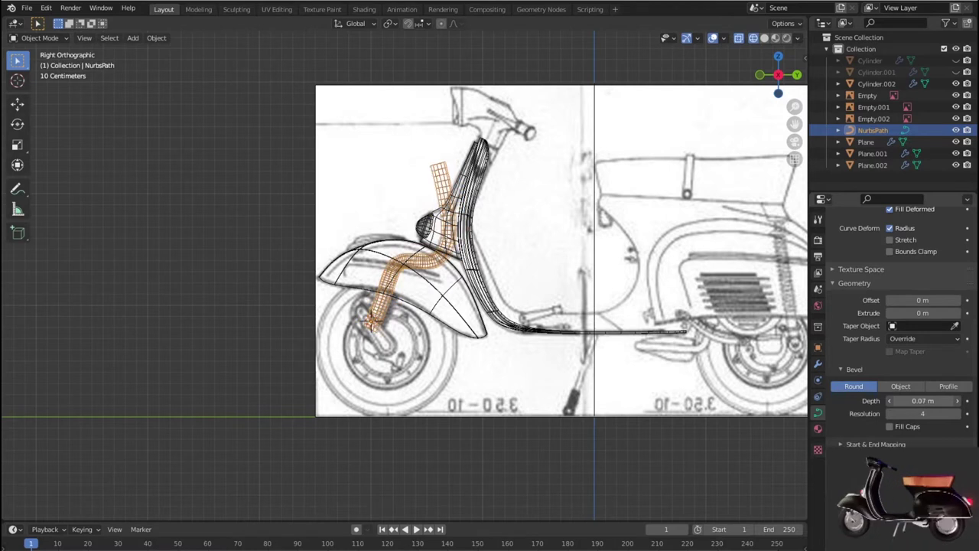
pyautogui.press('Tab')
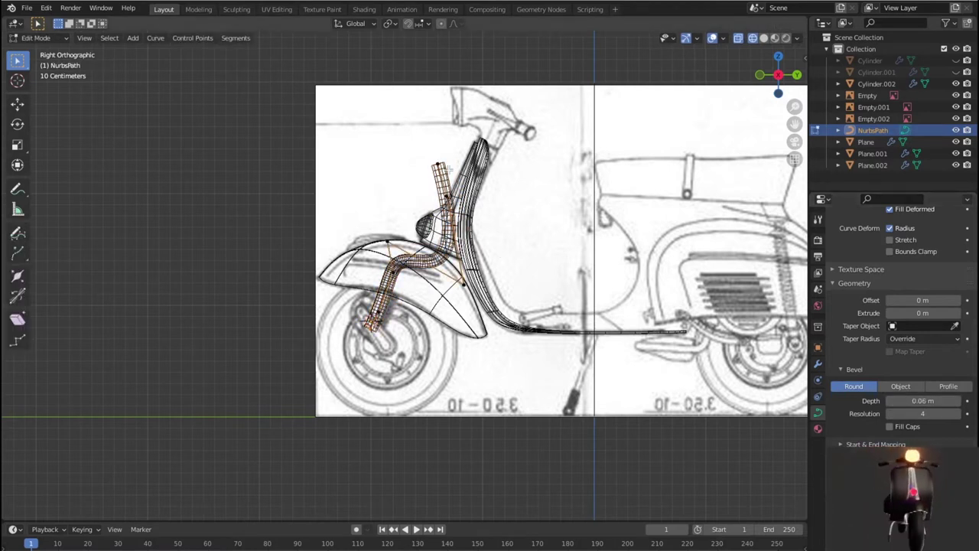
# Delete the fork tube's upper vertical vertices and reposition the remaining curve section.
pyautogui.press('x')
pyautogui.click(459, 187)
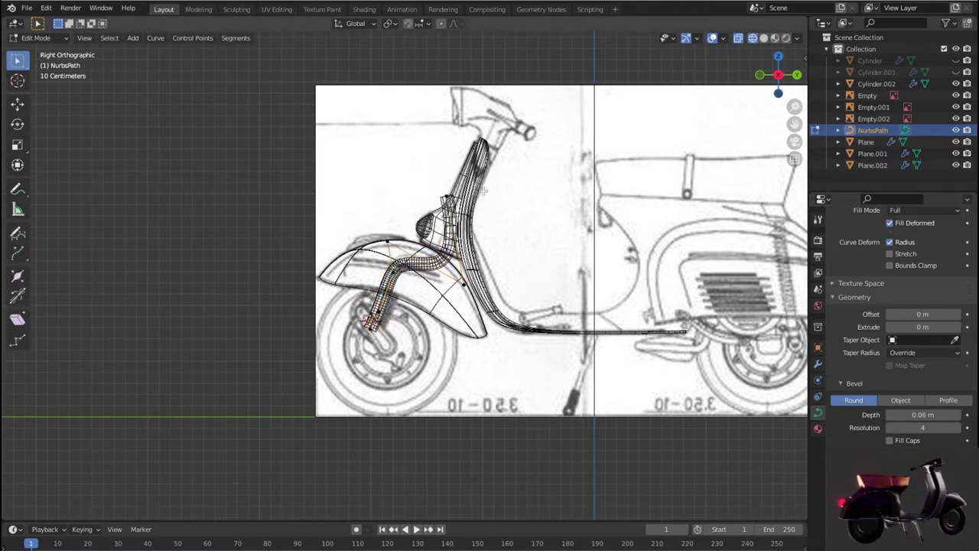
pyautogui.press('x')
pyautogui.click(461, 210)
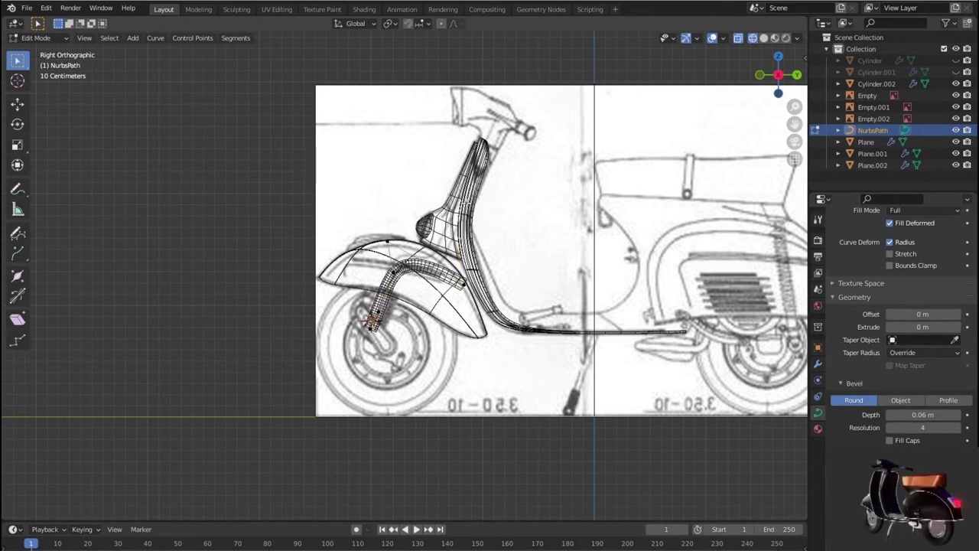
pyautogui.press('g')
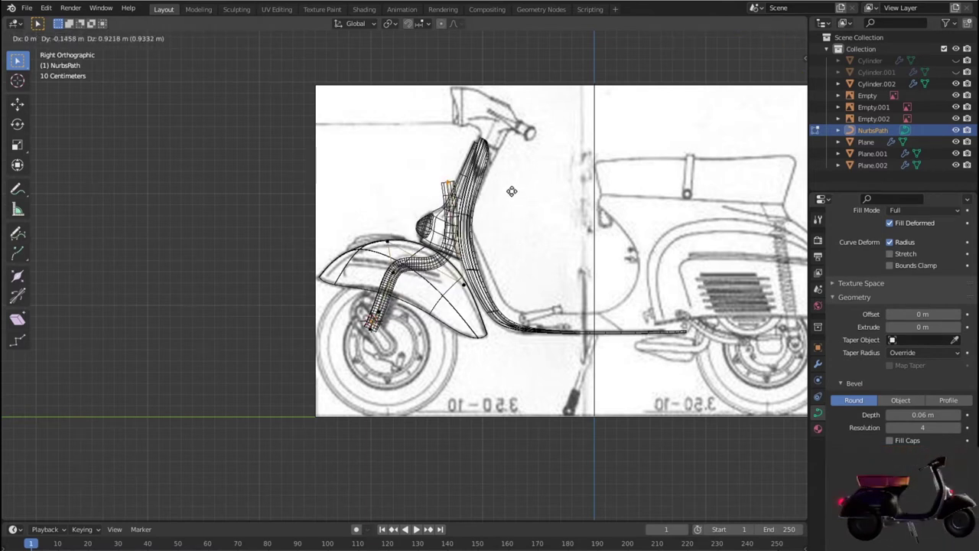
pyautogui.click(517, 218)
pyautogui.click(453, 274)
# Extend the curve with a new point and adjust control points so it bends under the headlight neck.
pyautogui.press('g')
pyautogui.click(493, 257)
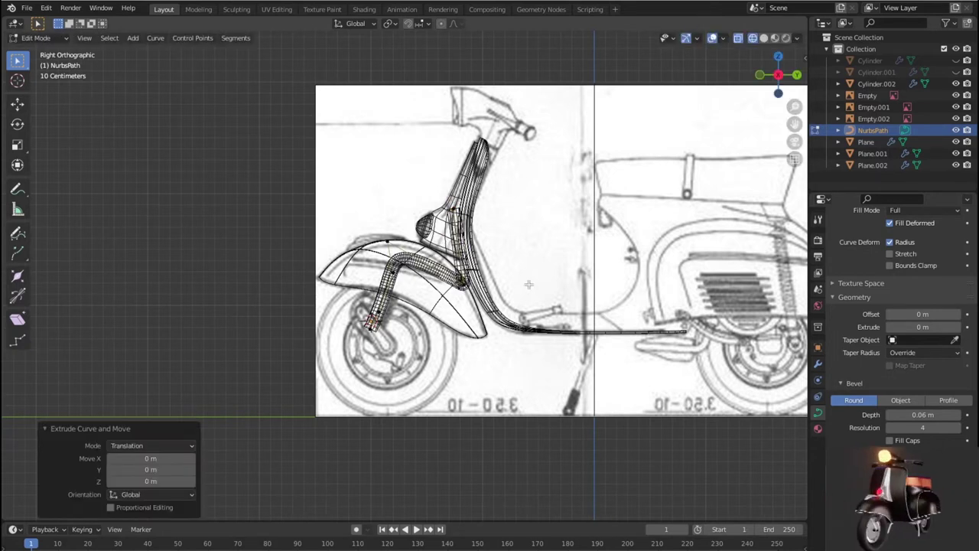
pyautogui.click(529, 285)
pyautogui.press('g')
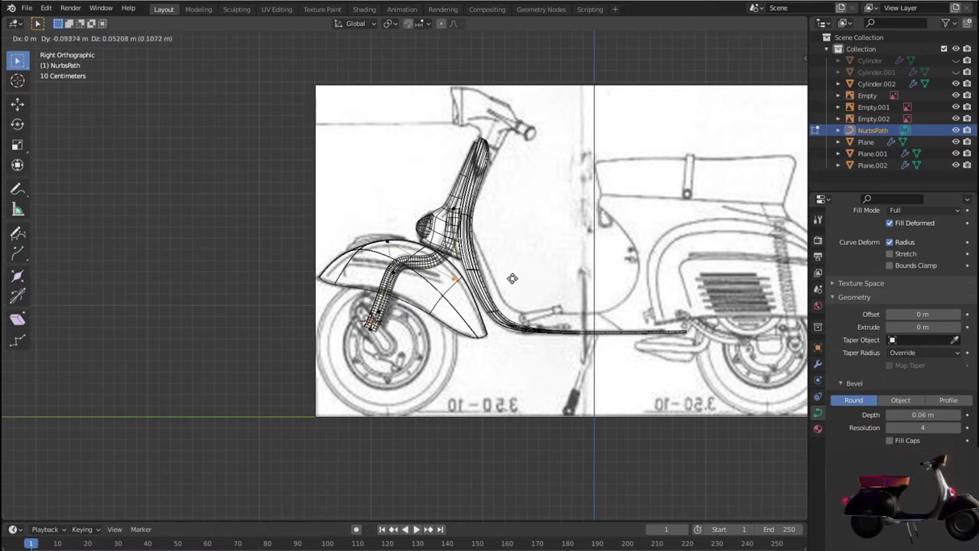
pyautogui.click(505, 284)
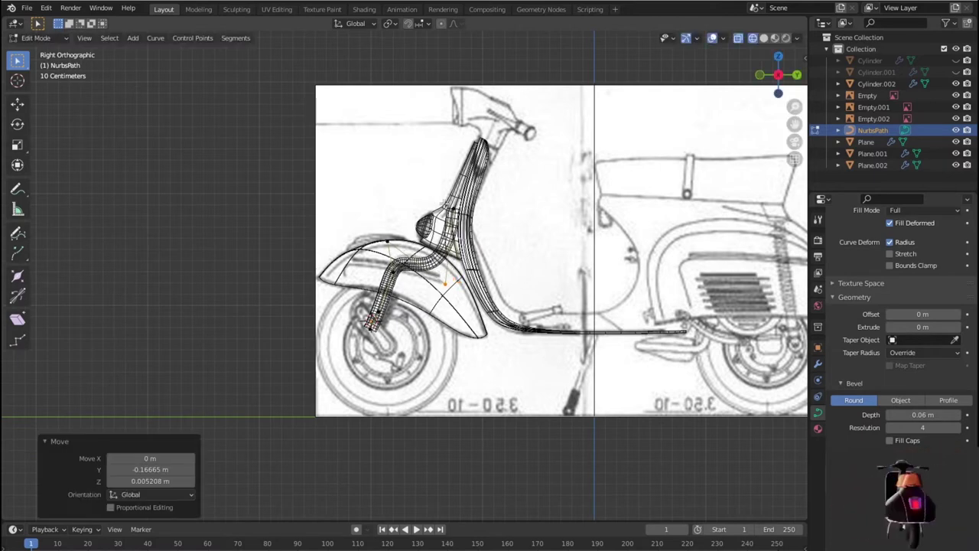
pyautogui.press('g')
pyautogui.click(473, 238)
# Return to Object Mode and orbit to inspect the fork tube in perspective.
pyautogui.moveTo(473, 238)
pyautogui.mouseDown(button='middle')
pyautogui.moveTo(640, 323)
pyautogui.moveTo(629, 322)
pyautogui.moveTo(626, 430)
pyautogui.moveTo(567, 393)
pyautogui.moveTo(643, 475)
pyautogui.moveTo(678, 369)
pyautogui.moveTo(774, 398)
pyautogui.moveTo(635, 417)
pyautogui.mouseUp(button='middle')
pyautogui.press('Tab')
pyautogui.scroll(3, 445, 346)
pyautogui.scroll(3, 445, 346)
pyautogui.moveTo(445, 346); pyautogui.dragTo(439, 343, button='middle')
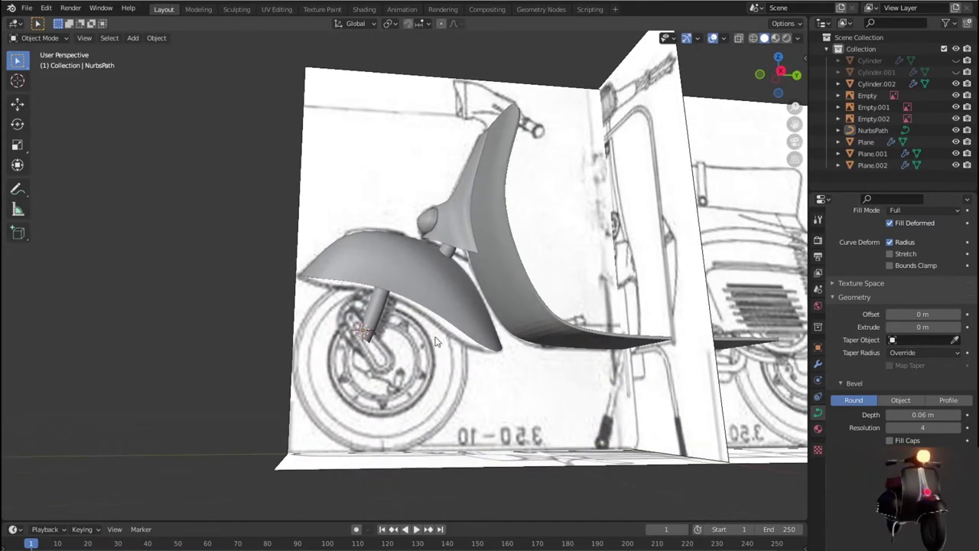
# In Right Orthographic X-ray view, select the fork tube and reduce its bevel depth to 0.05 m.
pyautogui.press('KP_3')
pyautogui.hotkey('shift', 'z')
pyautogui.scroll(3, 450, 343)
pyautogui.scroll(1, 449, 343)
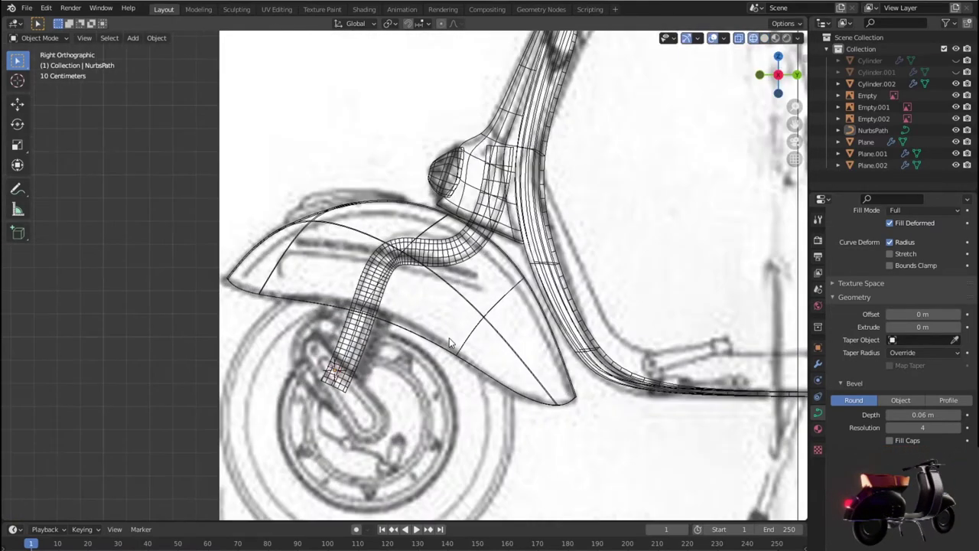
pyautogui.scroll(-2, 449, 337)
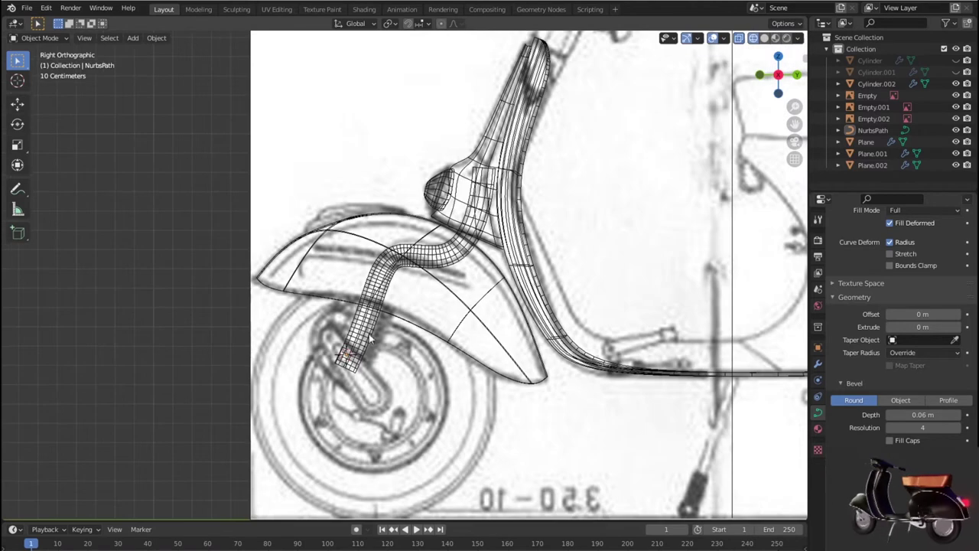
pyautogui.click(482, 375)
pyautogui.click(367, 347)
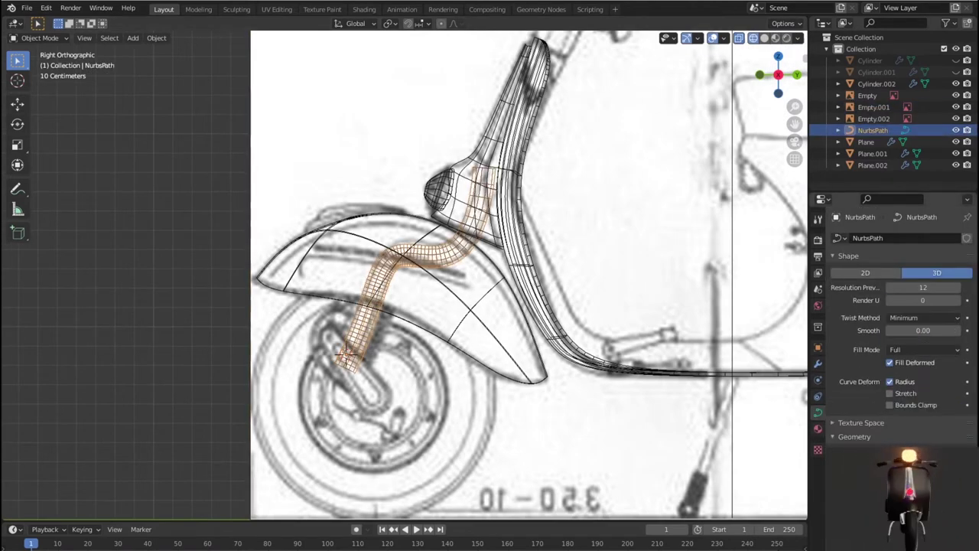
pyautogui.scroll(-4, 945, 351)
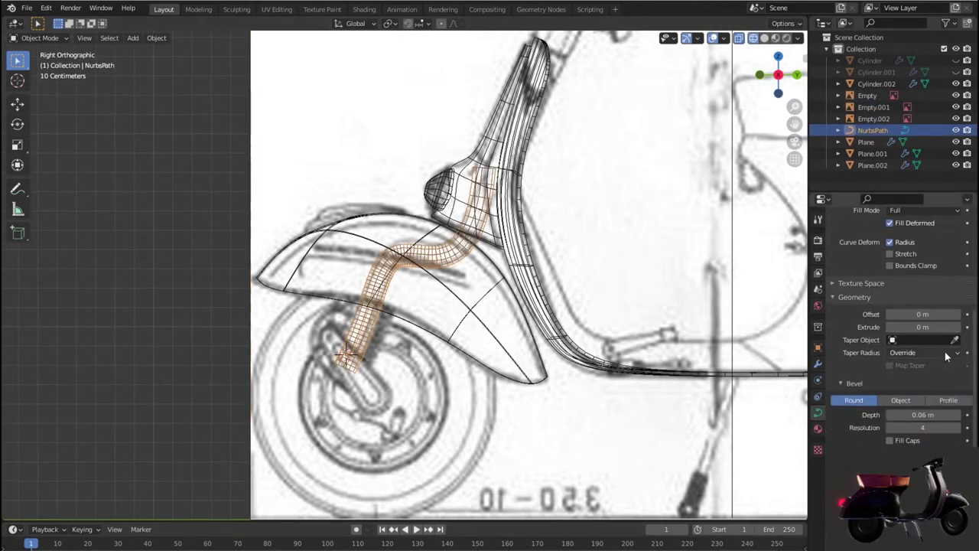
pyautogui.moveTo(923, 414); pyautogui.dragTo(906, 414)
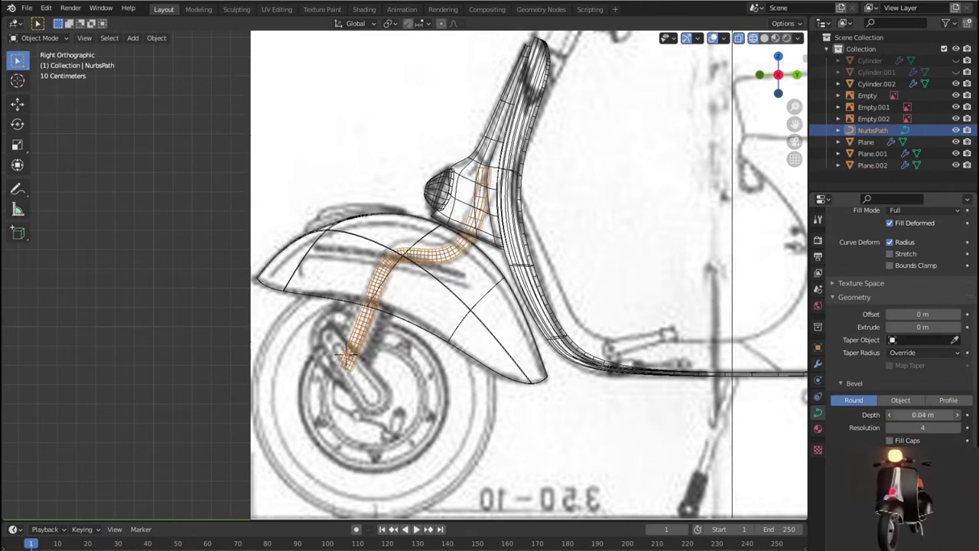
pyautogui.moveTo(923, 414); pyautogui.dragTo(927, 414)
pyautogui.press('Tab')
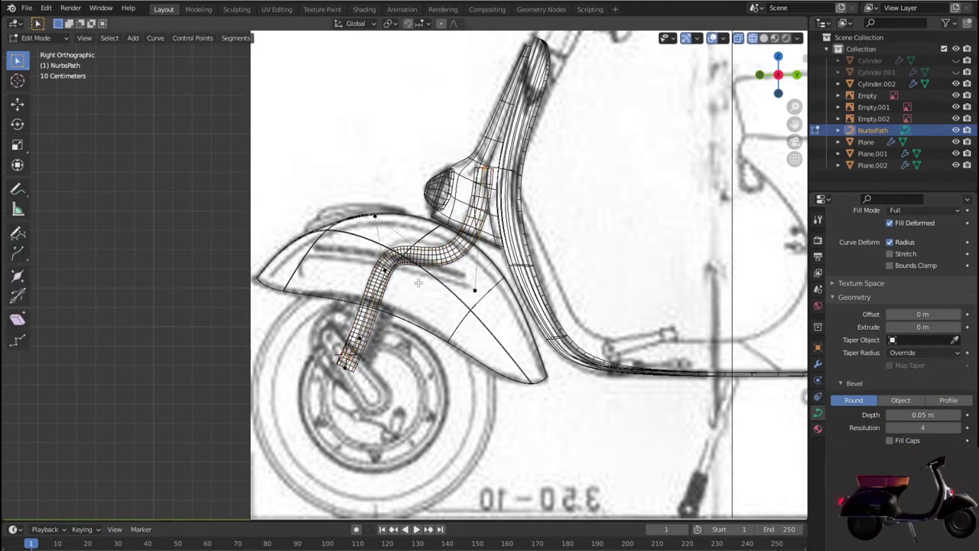
# Delete surplus tube control points and lower the point over the fender.
pyautogui.press('g')
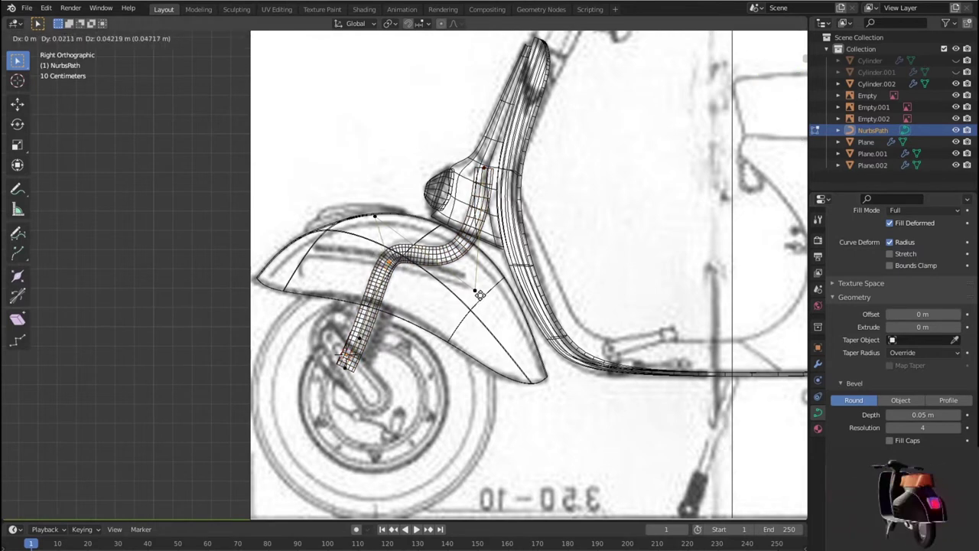
pyautogui.click(480, 293)
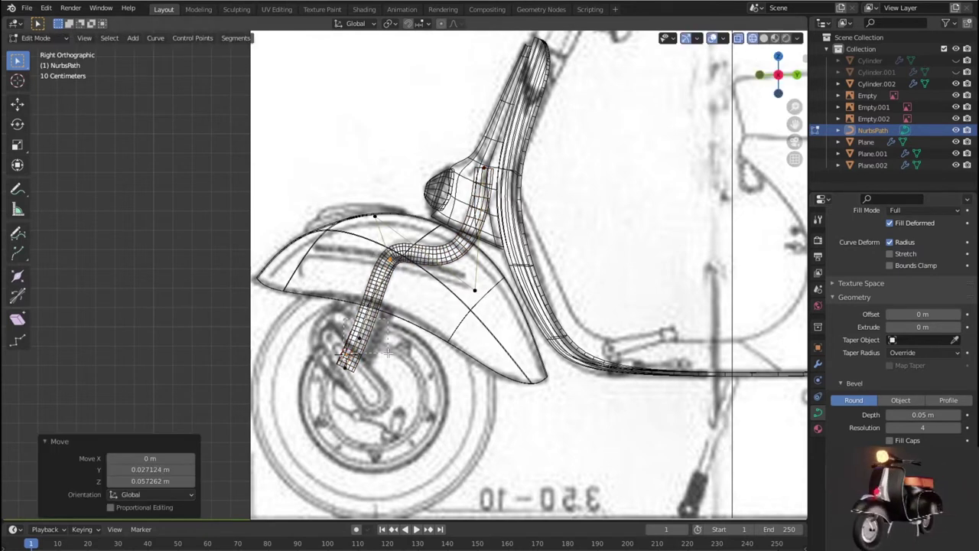
pyautogui.moveTo(389, 352); pyautogui.dragTo(389, 352)
pyautogui.press('x')
pyautogui.click(389, 354)
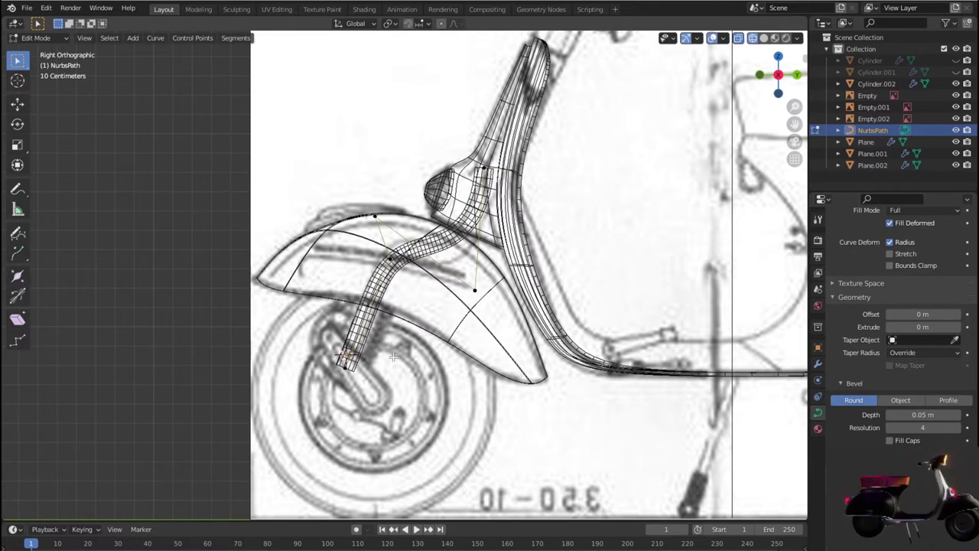
pyautogui.press('x')
pyautogui.moveTo(465, 274); pyautogui.dragTo(504, 325)
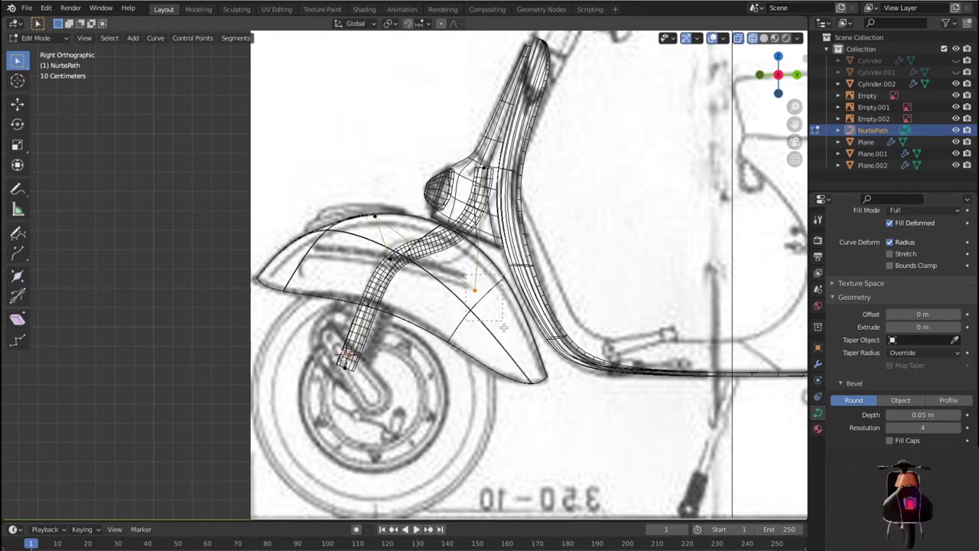
pyautogui.press('g')
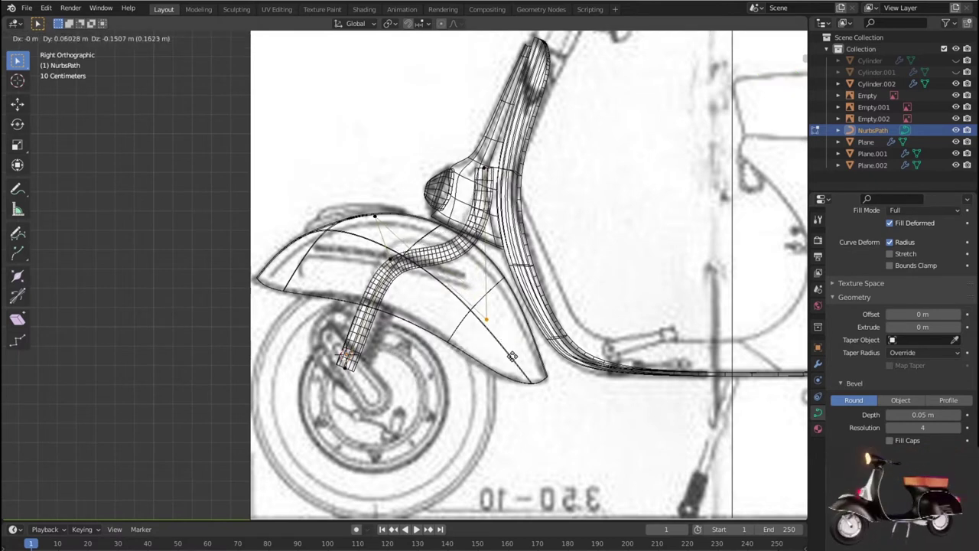
pyautogui.click(512, 356)
# Reposition the tube's upper control points along the fork.
pyautogui.click(385, 255)
pyautogui.press('g')
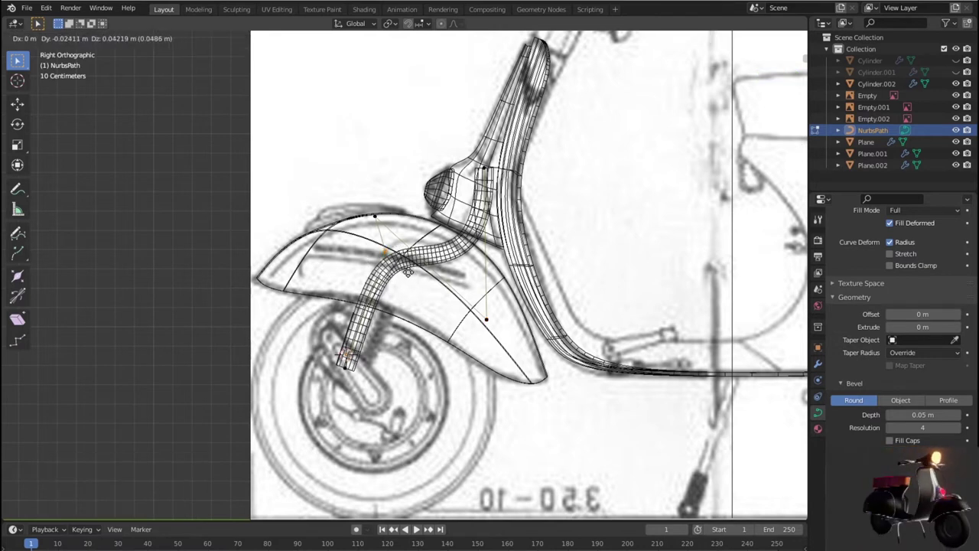
pyautogui.click(386, 249)
pyautogui.click(402, 228)
pyautogui.press('g')
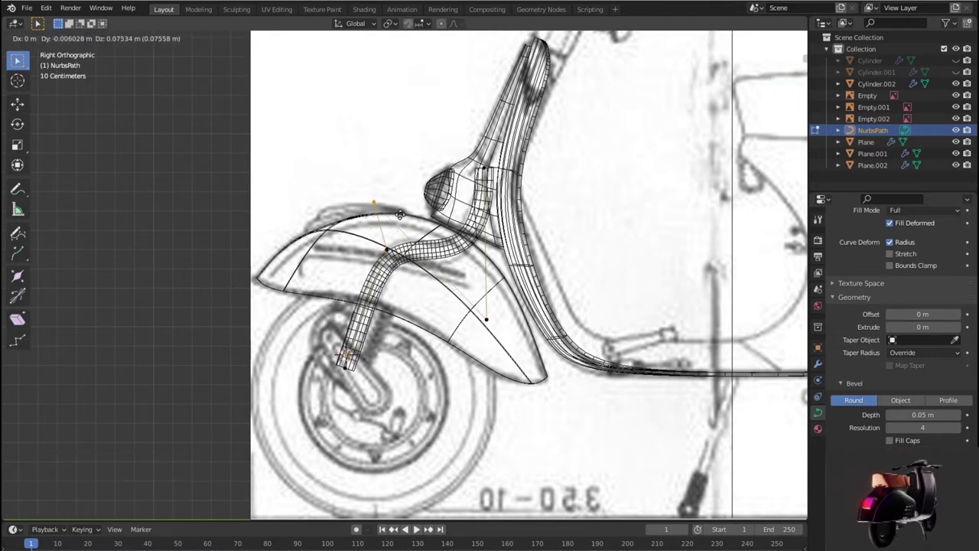
pyautogui.click(400, 215)
pyautogui.click(556, 215)
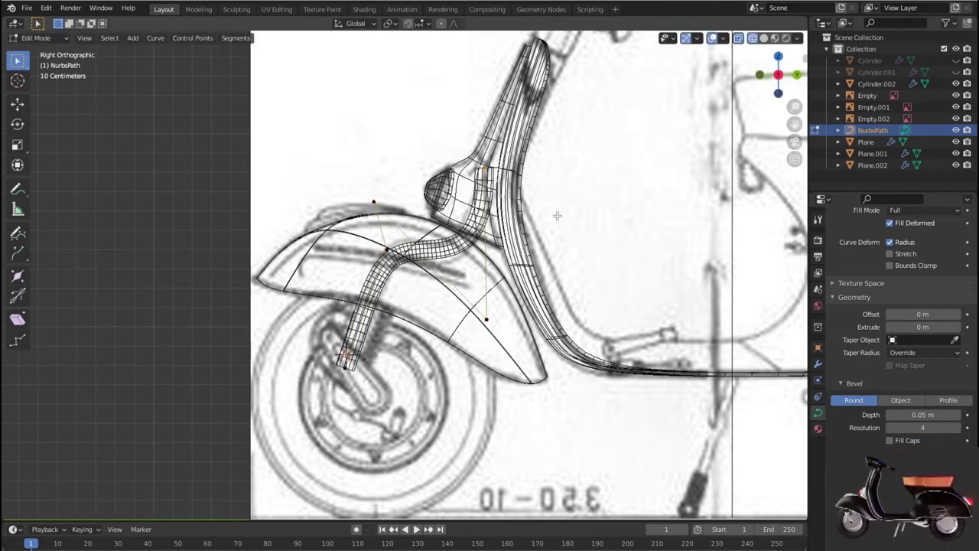
# Rotate the neck curve points so the tube bends along the blueprint's fork.
pyautogui.press('r')
pyautogui.click(450, 260)
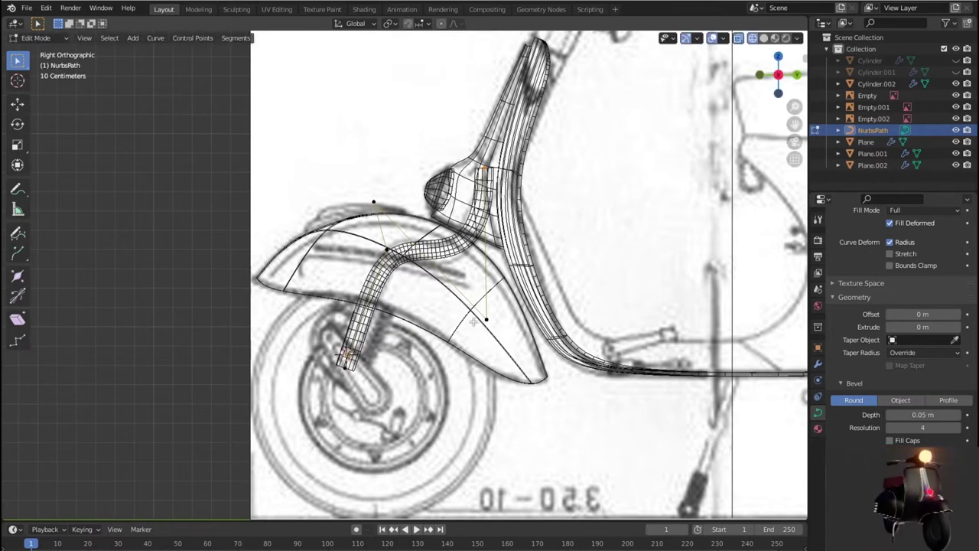
pyautogui.press('r')
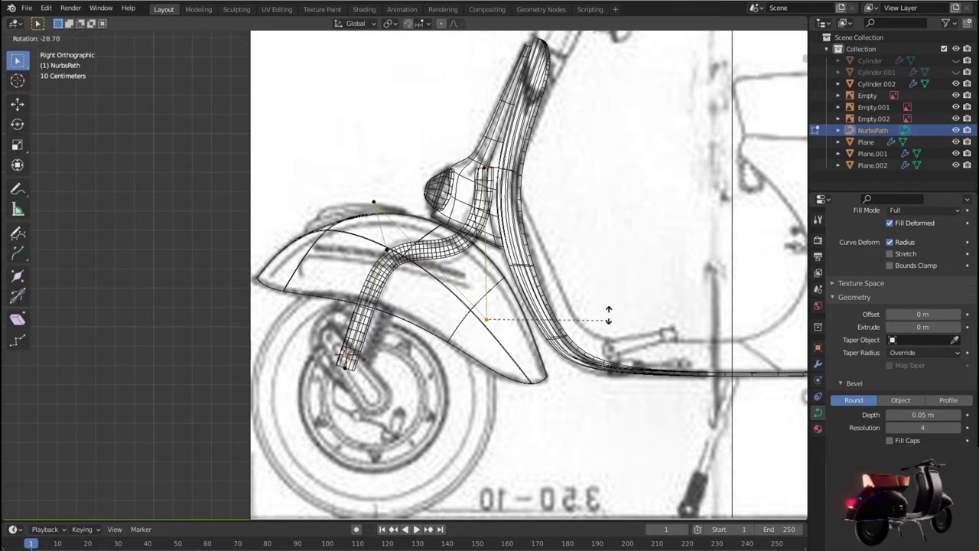
pyautogui.click(608, 315)
pyautogui.scroll(-3, 386, 380)
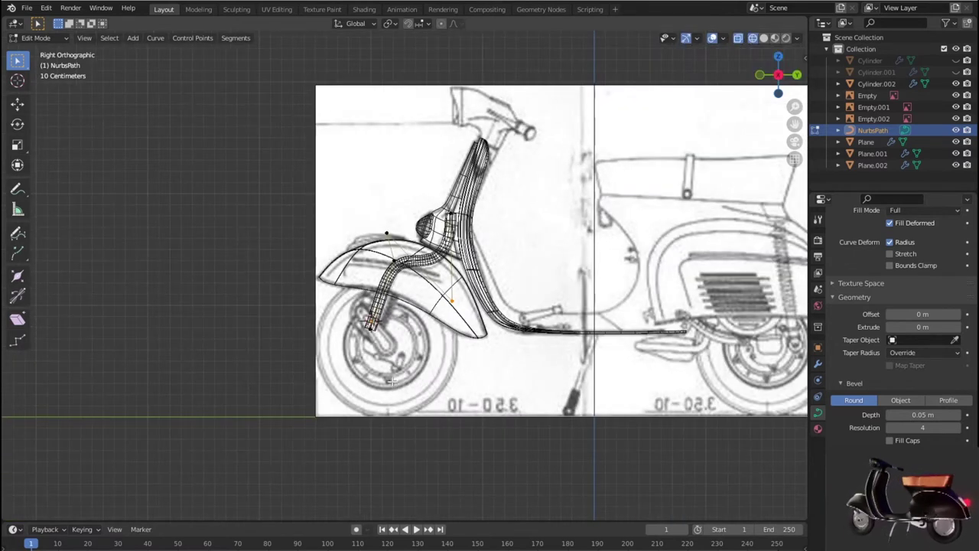
# Back in Object Mode with solid shading, orbit to check the tube, then return to side view.
pyautogui.press('Tab')
pyautogui.hotkey('shift', 'z')
pyautogui.moveTo(459, 386)
pyautogui.mouseDown(button='middle')
pyautogui.moveTo(674, 393)
pyautogui.moveTo(676, 407)
pyautogui.moveTo(433, 353)
pyautogui.moveTo(372, 317)
pyautogui.moveTo(438, 370)
pyautogui.mouseUp(button='middle')
pyautogui.click(675, 407)
pyautogui.scroll(3, 439, 370)
pyautogui.press('KP_3')
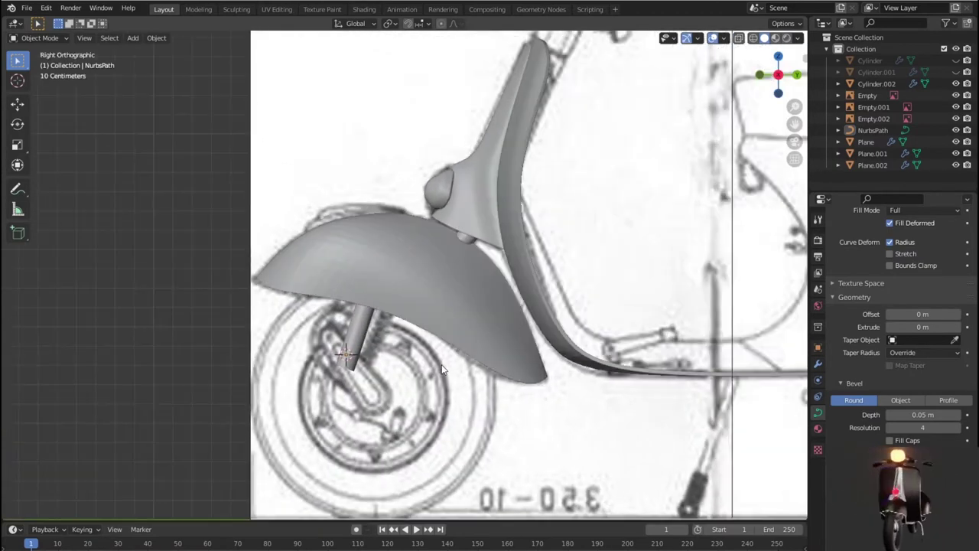
pyautogui.hotkey('shift', 'z')
pyautogui.scroll(3, 442, 370)
pyautogui.click(511, 282)
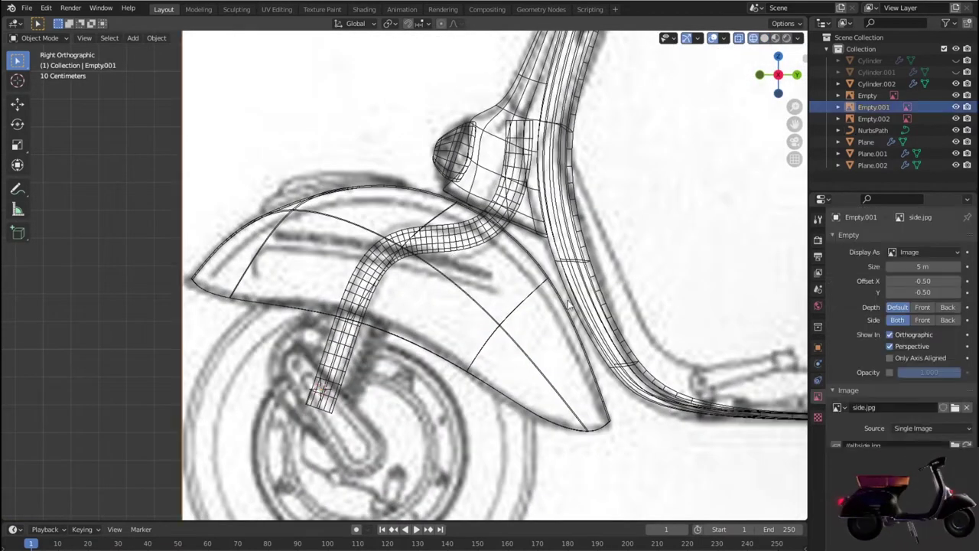
pyautogui.click(457, 252)
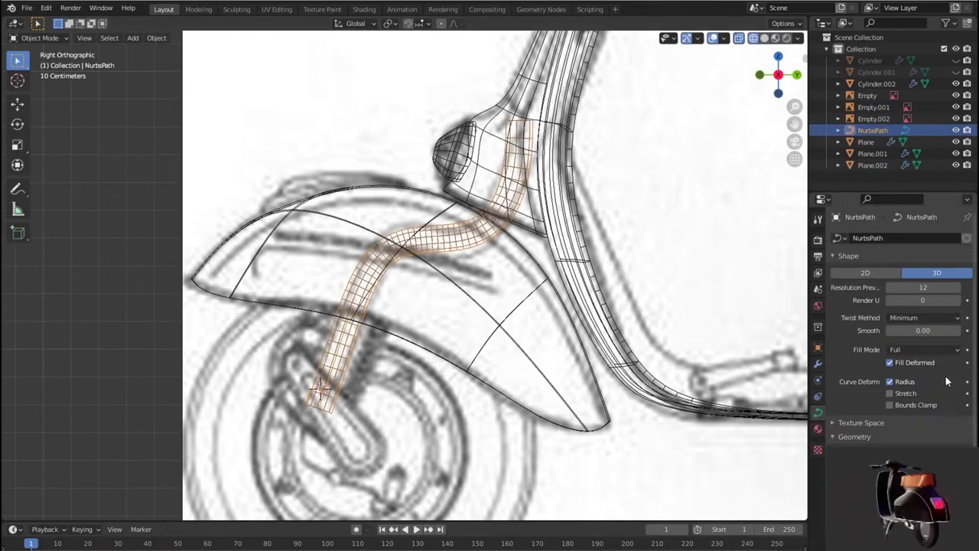
pyautogui.scroll(-3, 945, 375)
pyautogui.click(959, 428)
pyautogui.click(959, 428)
pyautogui.click(960, 428)
pyautogui.click(960, 428)
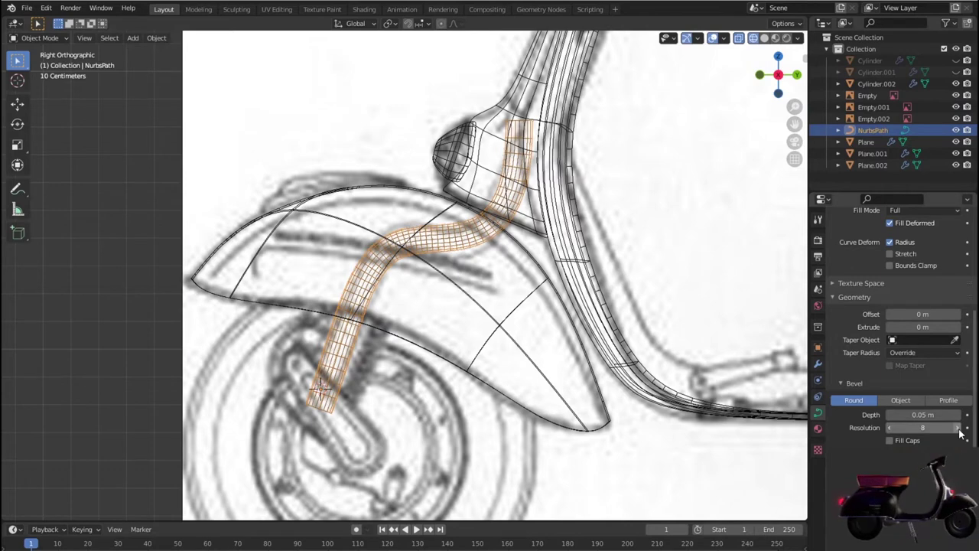
pyautogui.moveTo(923, 427)
pyautogui.mouseDown()
pyautogui.moveTo(896, 427)
pyautogui.moveTo(930, 427)
pyautogui.mouseUp()
pyautogui.moveTo(581, 329)
pyautogui.mouseDown(button='middle')
pyautogui.moveTo(691, 393)
pyautogui.moveTo(731, 339)
pyautogui.moveTo(11, 363)
pyautogui.moveTo(184, 449)
pyautogui.mouseUp(button='middle')
pyautogui.hotkey('shift', 'z')
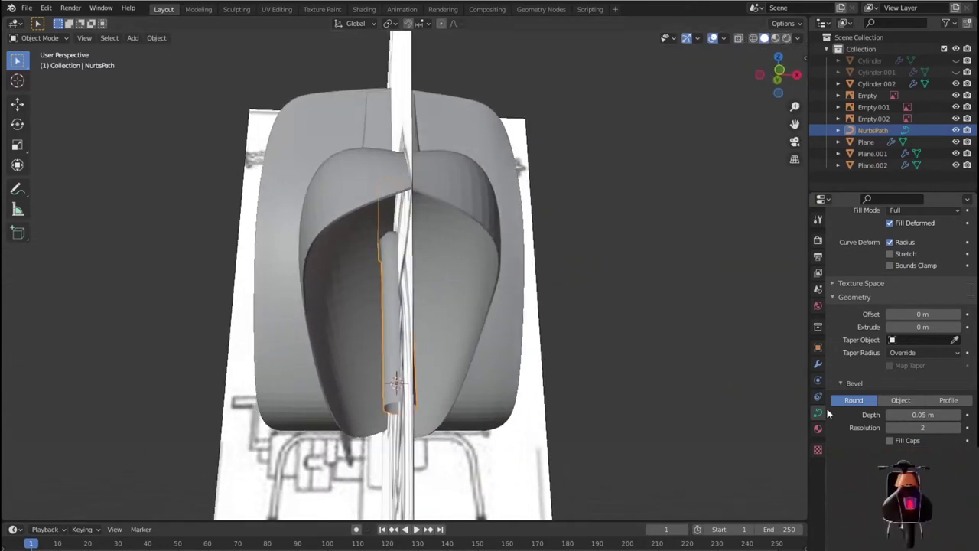
# Thicken the neck tube to 0.07 m bevel depth with resolution 6.
pyautogui.click(957, 414)
pyautogui.scroll(5, 558, 382)
pyautogui.moveTo(557, 383)
pyautogui.mouseDown(button='middle')
pyautogui.moveTo(584, 370)
pyautogui.moveTo(676, 372)
pyautogui.moveTo(552, 352)
pyautogui.moveTo(589, 329)
pyautogui.moveTo(695, 362)
pyautogui.moveTo(752, 355)
pyautogui.moveTo(793, 325)
pyautogui.moveTo(54, 308)
pyautogui.moveTo(688, 302)
pyautogui.moveTo(530, 360)
pyautogui.moveTo(560, 342)
pyautogui.moveTo(501, 351)
pyautogui.mouseUp(button='middle')
pyautogui.scroll(-5, 585, 375)
pyautogui.scroll(-3, 530, 359)
pyautogui.scroll(4, 561, 341)
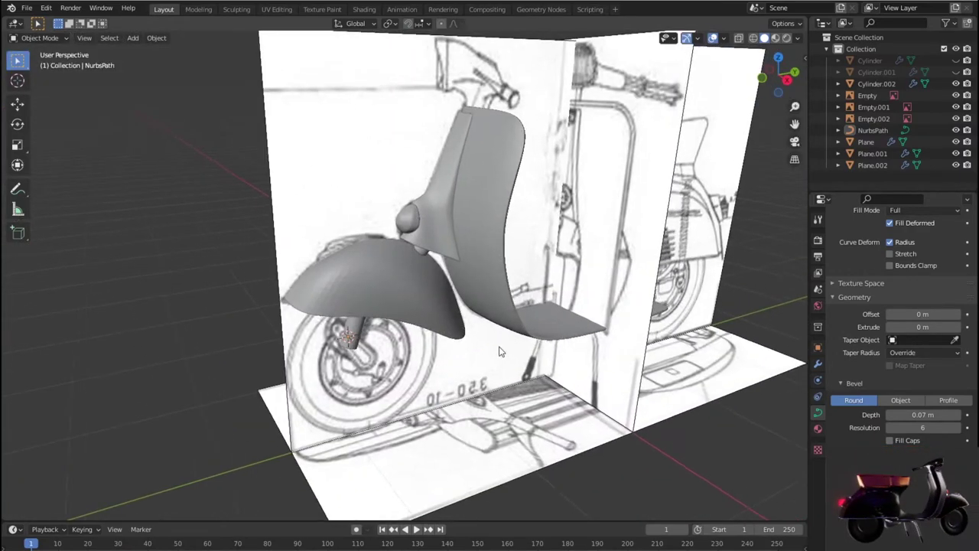
pyautogui.scroll(2, 501, 350)
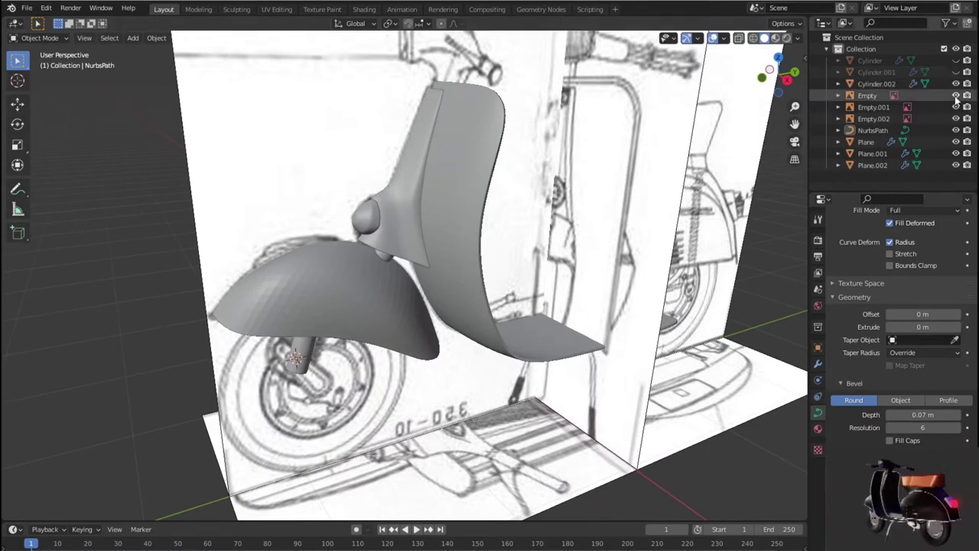
# Hide the Empty, Empty.001 and Empty.002 blueprint images and orbit to view the model.
pyautogui.click(955, 96)
pyautogui.click(955, 107)
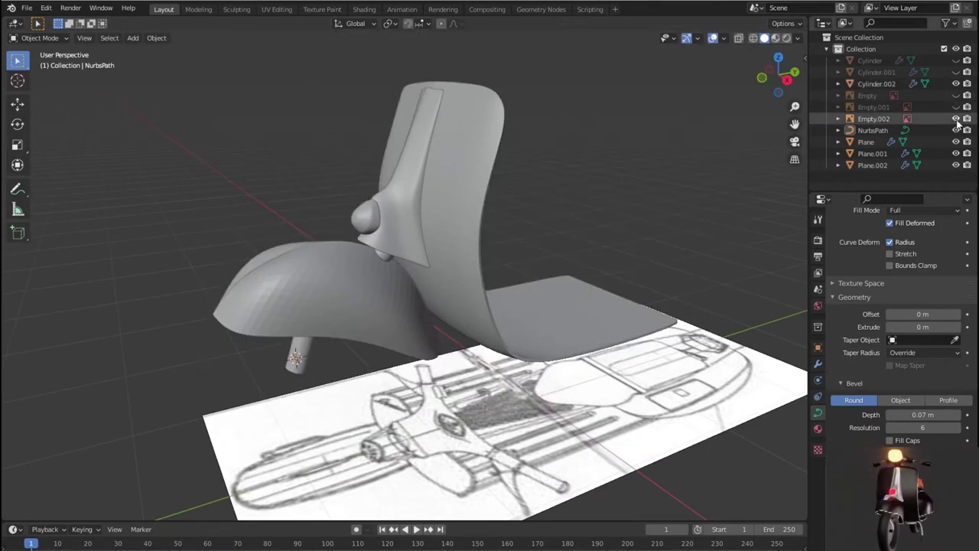
pyautogui.click(955, 118)
pyautogui.scroll(-2, 493, 322)
pyautogui.moveTo(492, 322)
pyautogui.mouseDown(button='middle')
pyautogui.moveTo(631, 322)
pyautogui.moveTo(581, 358)
pyautogui.moveTo(574, 348)
pyautogui.mouseUp(button='middle')
pyautogui.scroll(3, 573, 349)
pyautogui.press('Tab')
pyautogui.press('Tab')
# Flatten Plane.001's centre edges onto the mirror line by scaling them to 0 on X.
pyautogui.click(432, 371)
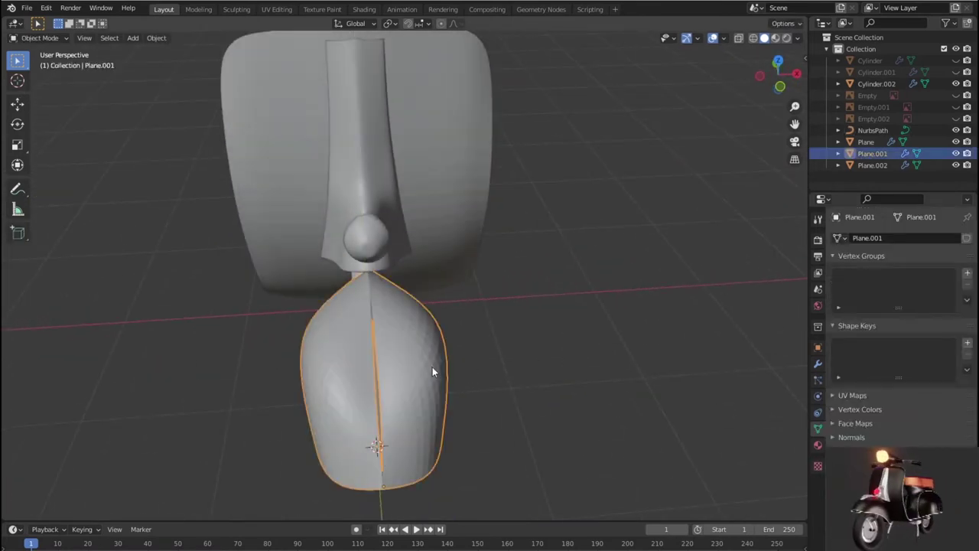
pyautogui.press('KP_7')
pyautogui.press('Tab')
pyautogui.scroll(-2, 432, 367)
pyautogui.hotkey('alt', 'z')
pyautogui.moveTo(263, 175); pyautogui.dragTo(390, 502)
pyautogui.press('s')
pyautogui.press('x')
pyautogui.press('Return')
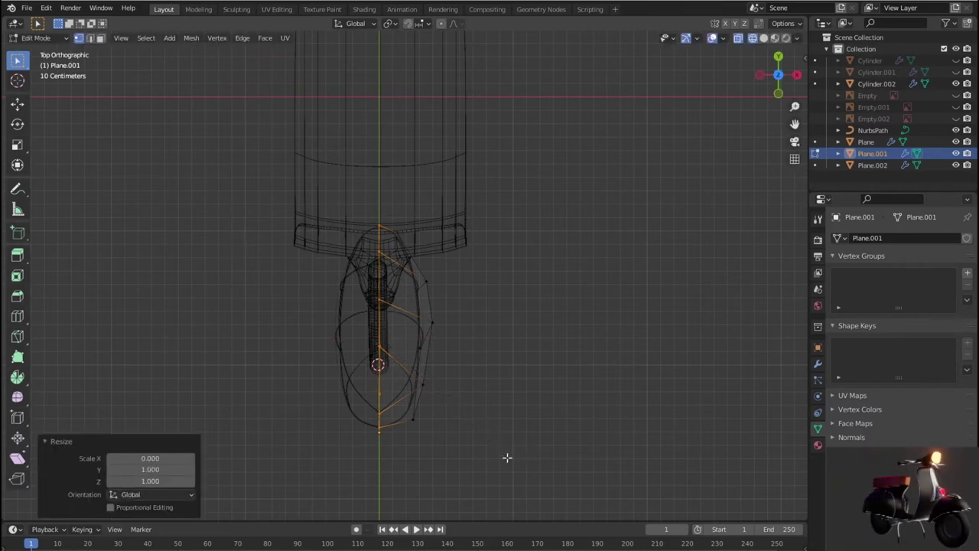
# Leave Edit Mode and inspect the fender in solid shading from several angles.
pyautogui.click(818, 366)
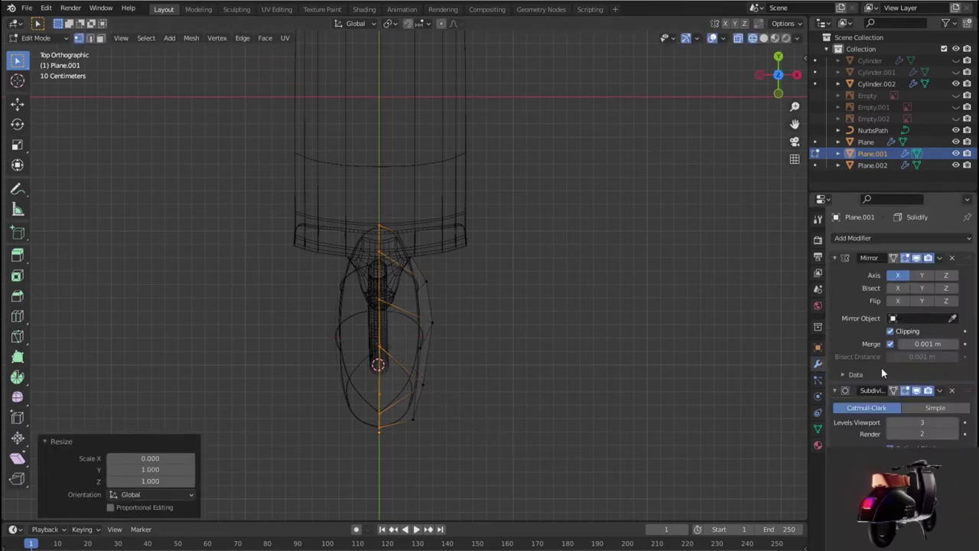
pyautogui.hotkey('shift', 'z')
pyautogui.moveTo(559, 382)
pyautogui.mouseDown(button='middle')
pyautogui.moveTo(459, 378)
pyautogui.moveTo(498, 300)
pyautogui.moveTo(573, 320)
pyautogui.moveTo(605, 371)
pyautogui.moveTo(594, 398)
pyautogui.moveTo(512, 352)
pyautogui.moveTo(582, 412)
pyautogui.moveTo(468, 402)
pyautogui.moveTo(415, 477)
pyautogui.moveTo(396, 469)
pyautogui.mouseUp(button='middle')
pyautogui.hotkey('shift', 'z')
pyautogui.press('Tab')
pyautogui.hotkey('alt', 'a')
pyautogui.hotkey('shift', 'z')
pyautogui.moveTo(385, 467)
pyautogui.mouseDown(button='middle')
pyautogui.moveTo(22, 431)
pyautogui.moveTo(338, 246)
pyautogui.mouseUp(button='middle')
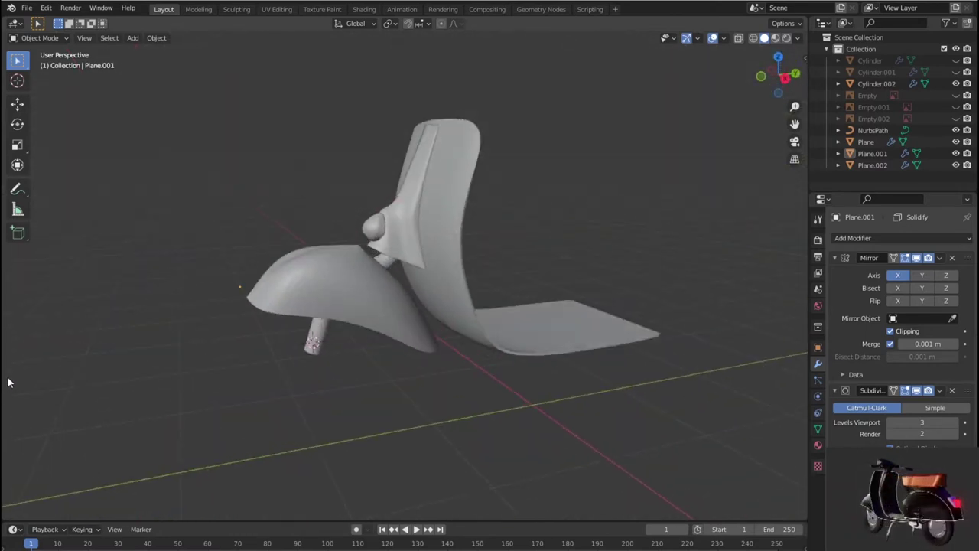
pyautogui.scroll(4, 339, 246)
pyautogui.scroll(3, 360, 246)
pyautogui.moveTo(413, 296); pyautogui.dragTo(426, 348, button='middle')
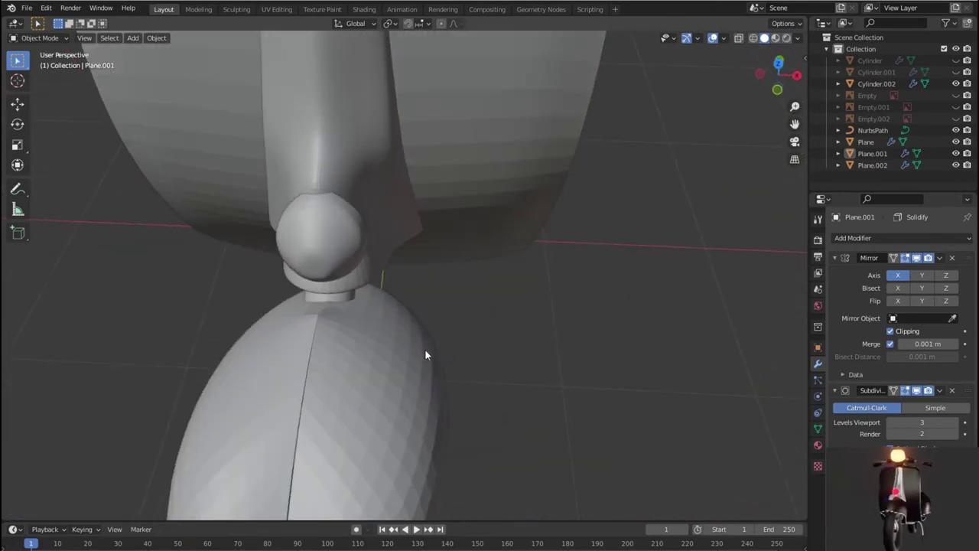
# Lift the selected fender vertices along Z from a front view.
pyautogui.click(425, 357)
pyautogui.scroll(-3, 426, 357)
pyautogui.press('Tab')
pyautogui.scroll(2, 437, 329)
pyautogui.scroll(2, 436, 327)
pyautogui.scroll(-4, 401, 324)
pyautogui.moveTo(402, 324); pyautogui.dragTo(344, 216, button='middle')
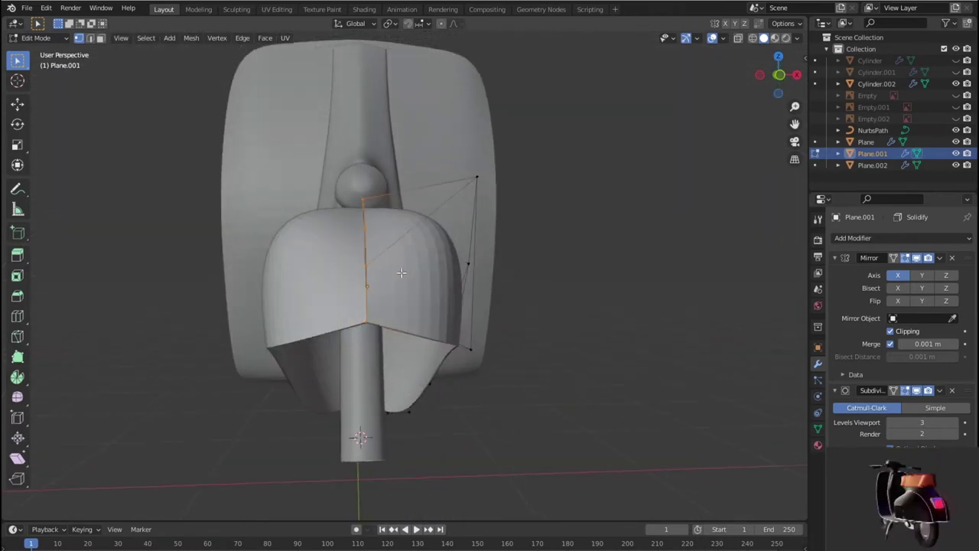
pyautogui.press('g')
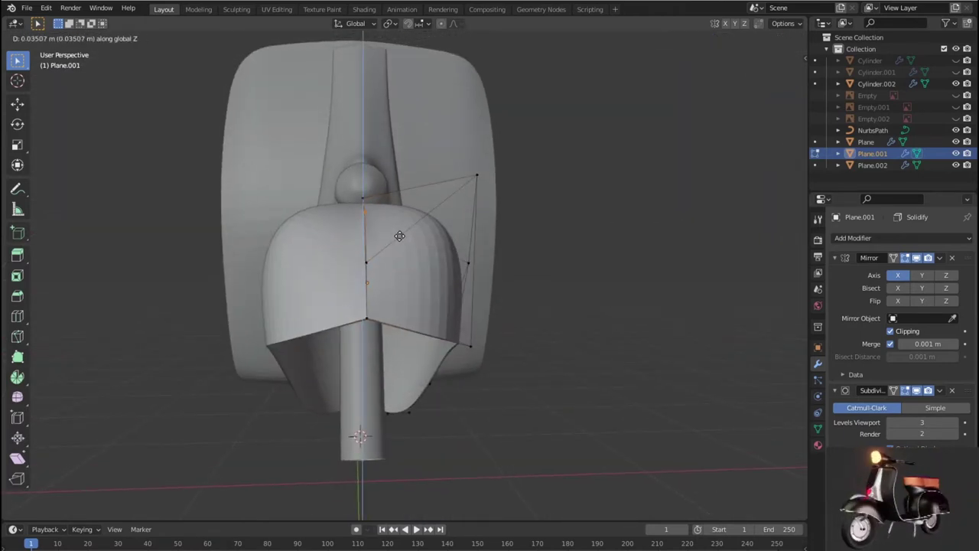
pyautogui.click(402, 245)
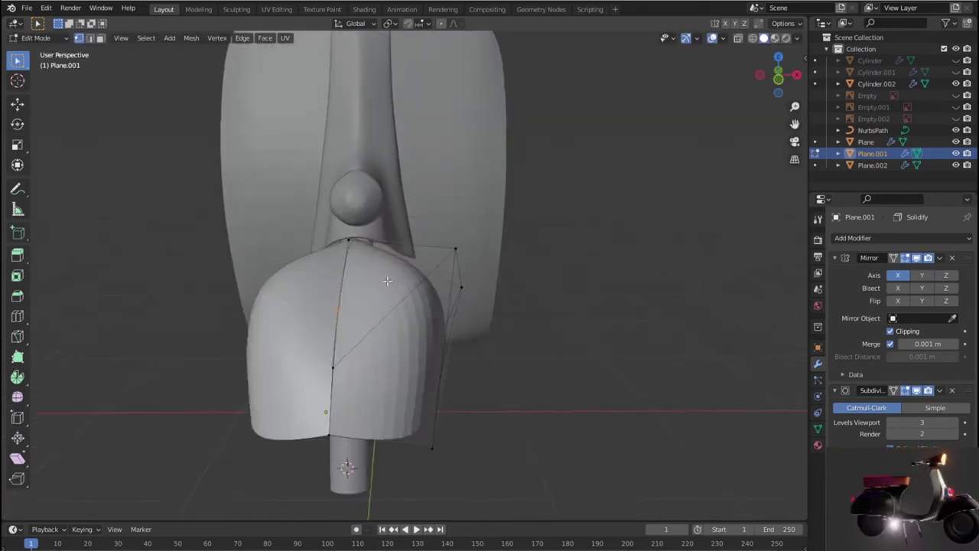
pyautogui.moveTo(401, 245); pyautogui.dragTo(361, 269, button='middle')
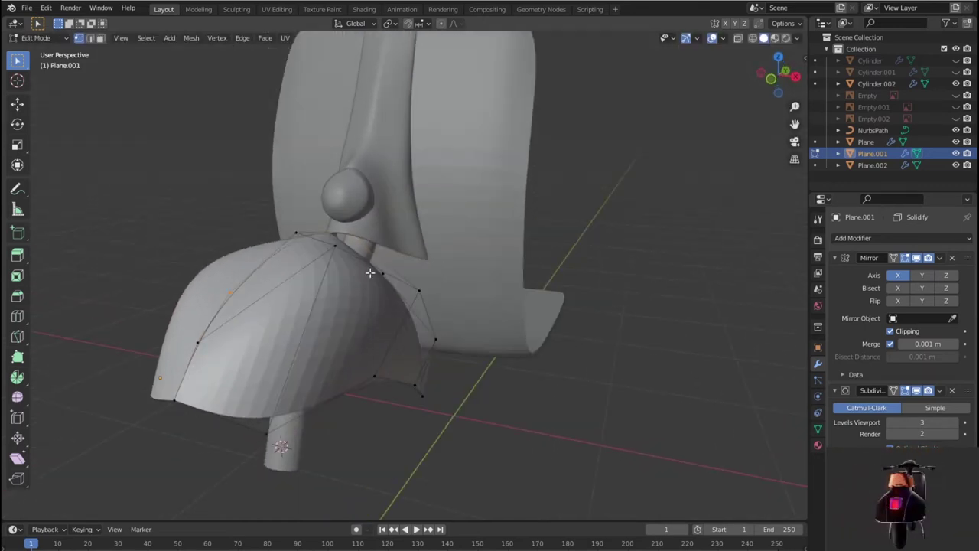
# In Right view, nudge the fender's top vertex to refine its curve near the fork.
pyautogui.press('KP_7')
pyautogui.scroll(-3, 477, 331)
pyautogui.scroll(1, 490, 391)
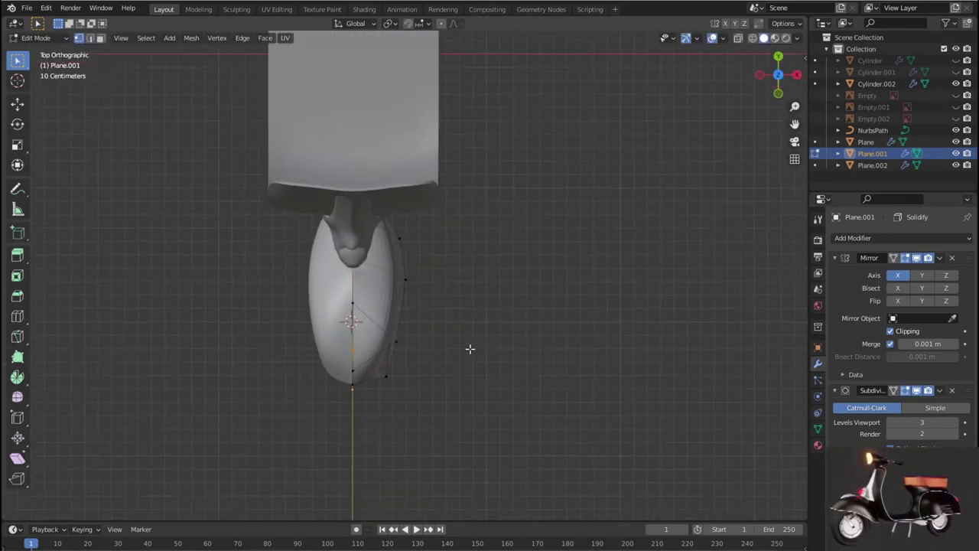
pyautogui.press('KP_3')
pyautogui.scroll(3, 469, 349)
pyautogui.scroll(1, 469, 349)
pyautogui.scroll(2, 469, 349)
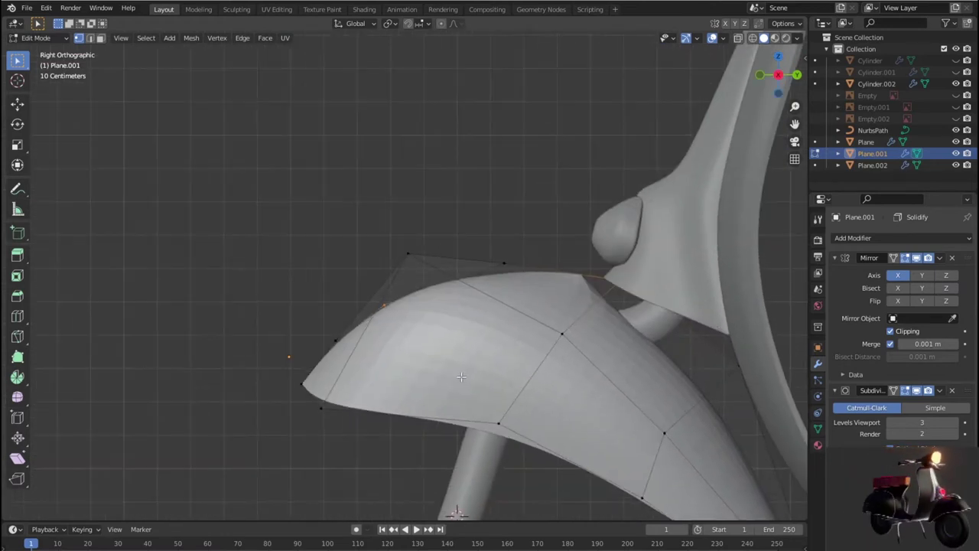
pyautogui.press('g')
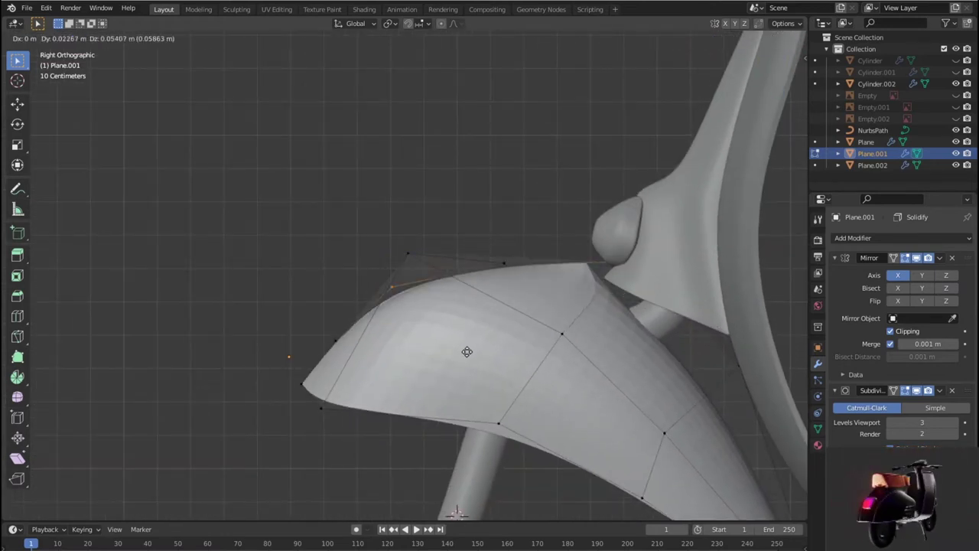
pyautogui.click(466, 352)
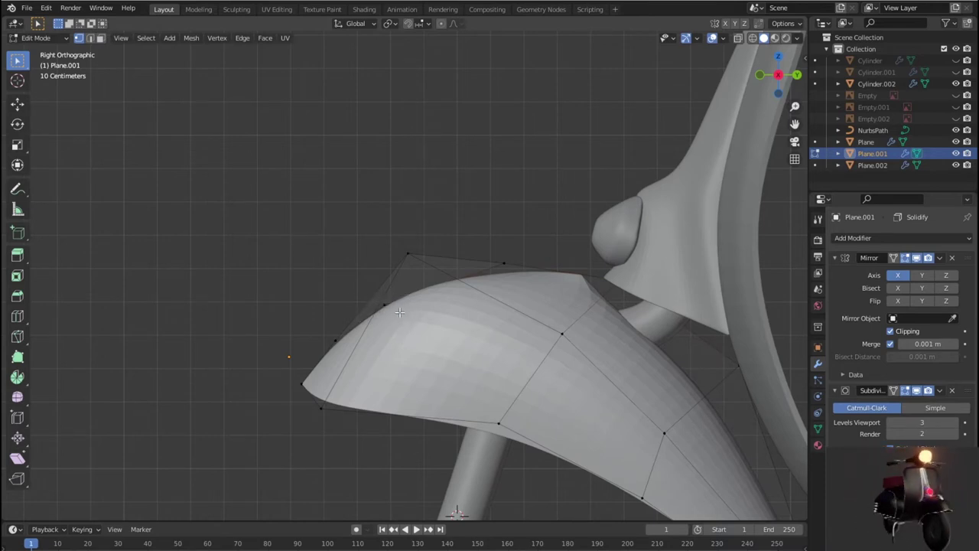
pyautogui.scroll(-2, 400, 313)
pyautogui.hotkey('shift', 'z')
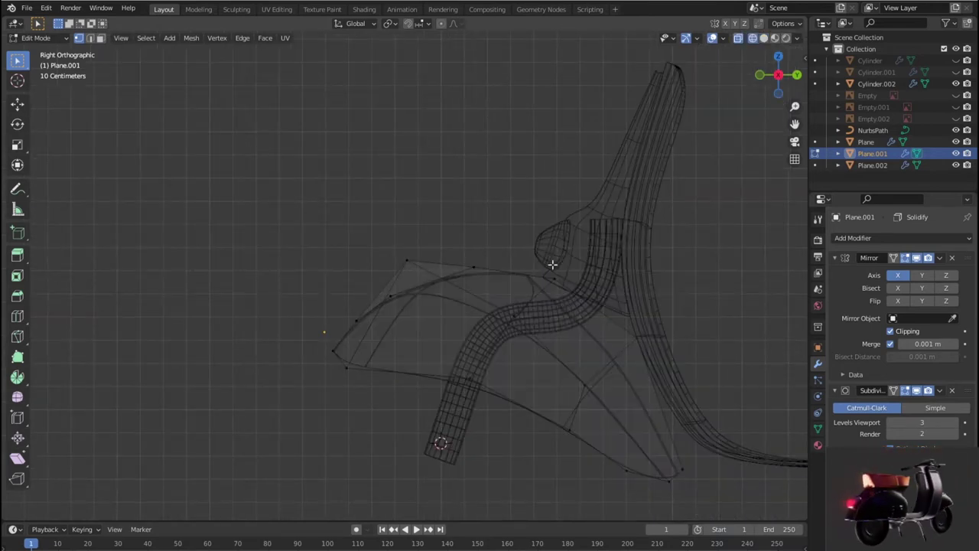
# Move the fender's top edge point and a rear vertex to reshape its upper edge.
pyautogui.scroll(2, 567, 275)
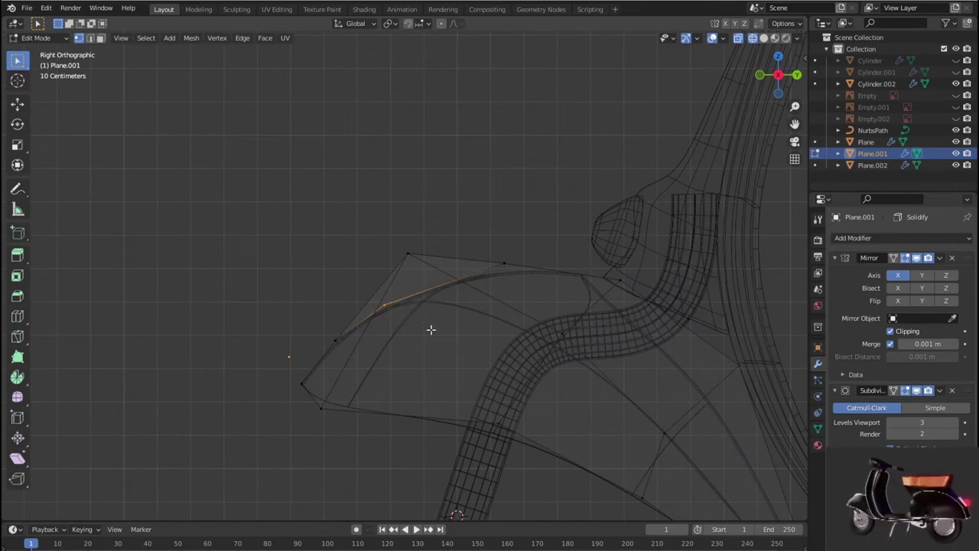
pyautogui.press('g')
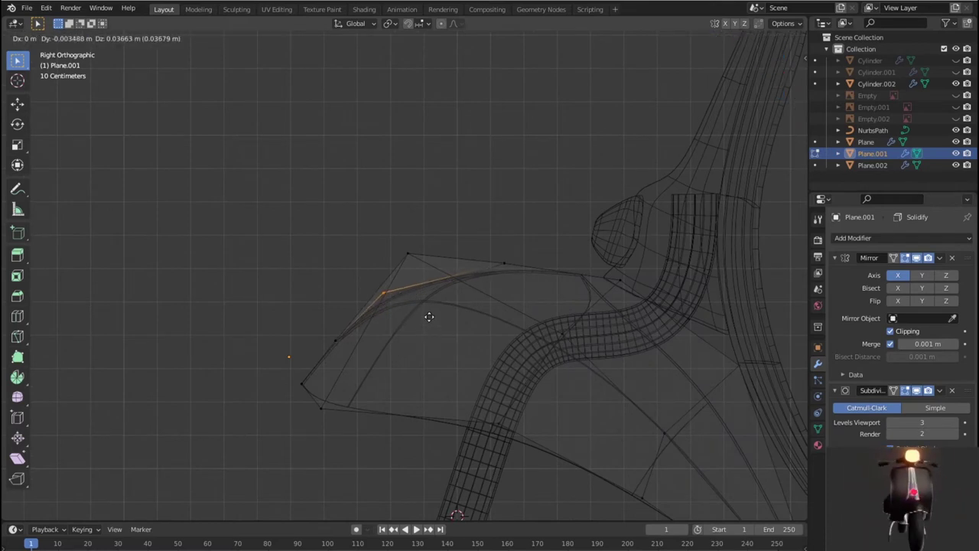
pyautogui.click(429, 315)
pyautogui.click(626, 277)
pyautogui.press('g')
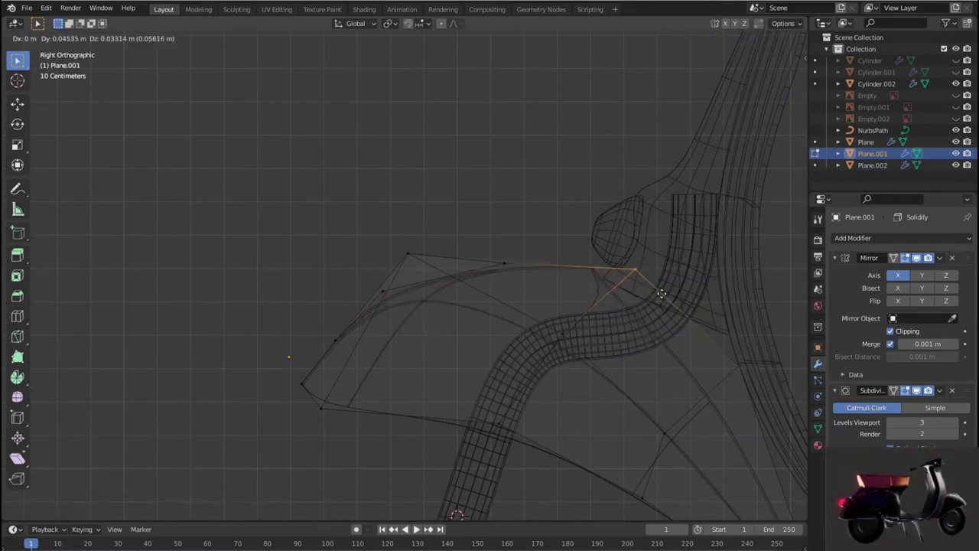
pyautogui.click(679, 307)
# Move another fender vertex, then box-select and move the fender's rear vertices.
pyautogui.scroll(-3, 678, 307)
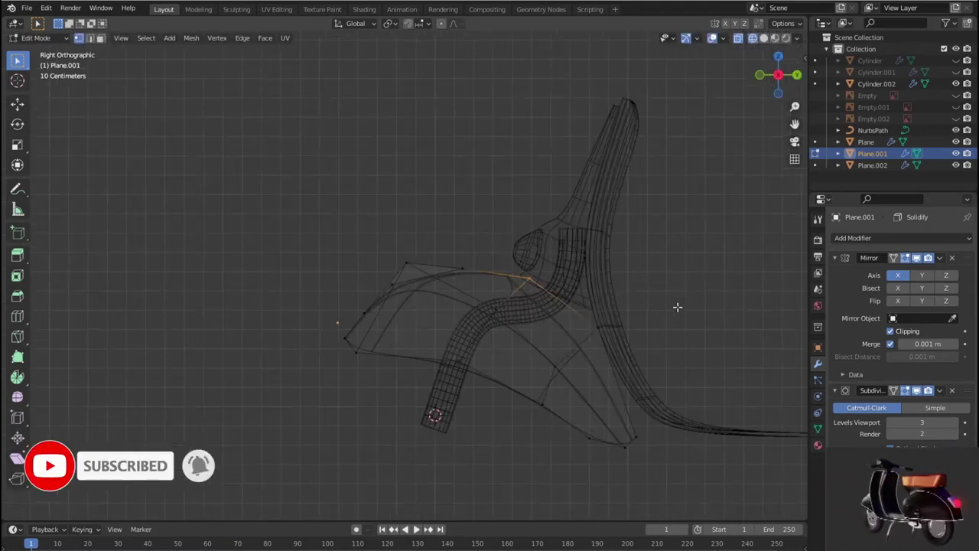
pyautogui.press('g')
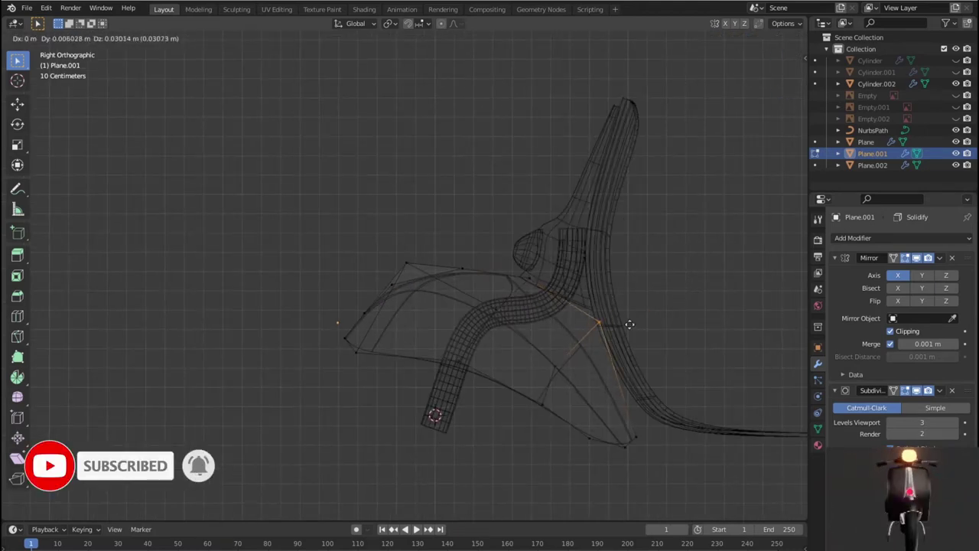
pyautogui.click(645, 304)
pyautogui.scroll(3, 644, 304)
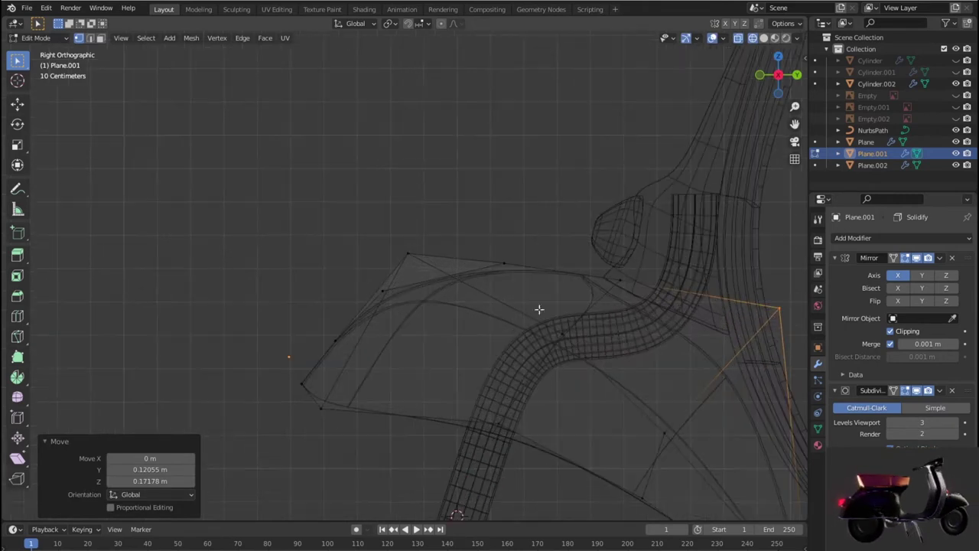
pyautogui.moveTo(590, 260); pyautogui.dragTo(662, 306)
pyautogui.press('g')
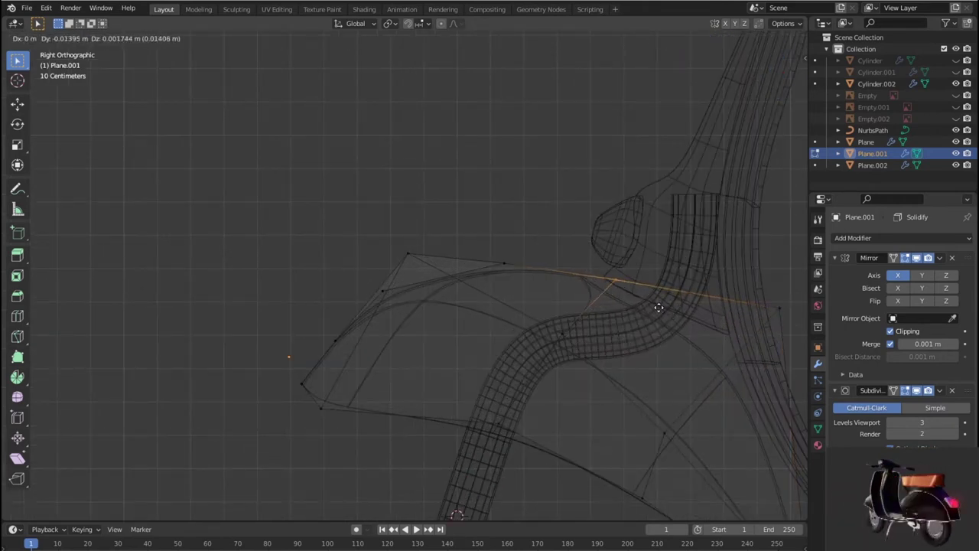
pyautogui.click(659, 308)
# Undo the last vertex move and view the fender solid instead of see-through.
pyautogui.scroll(-4, 658, 308)
pyautogui.hotkey('ctrl', 'z')
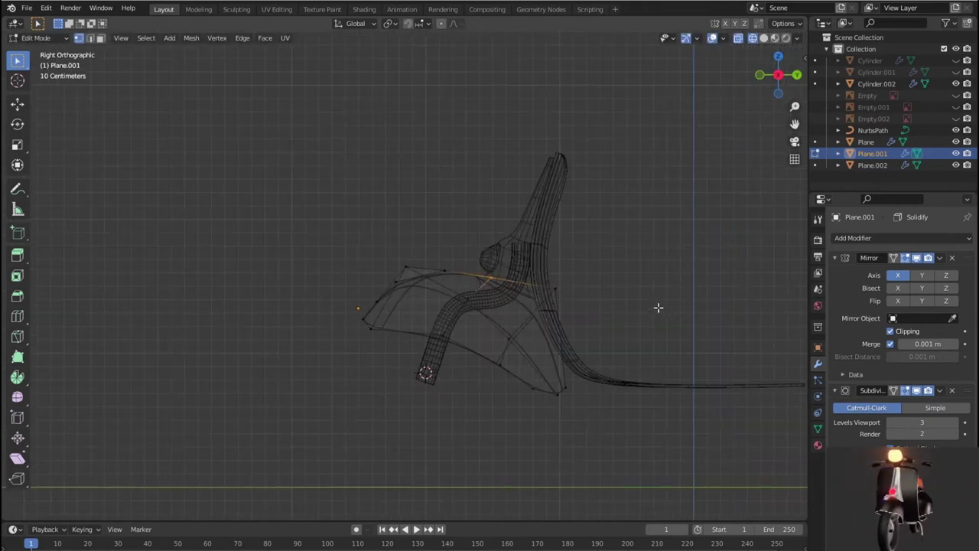
pyautogui.moveTo(602, 330)
pyautogui.mouseDown(button='middle')
pyautogui.moveTo(582, 395)
pyautogui.moveTo(658, 411)
pyautogui.moveTo(543, 390)
pyautogui.moveTo(601, 384)
pyautogui.moveTo(408, 395)
pyautogui.moveTo(389, 378)
pyautogui.moveTo(437, 394)
pyautogui.moveTo(437, 413)
pyautogui.mouseUp(button='middle')
pyautogui.hotkey('shift', 'z')
pyautogui.scroll(3, 372, 365)
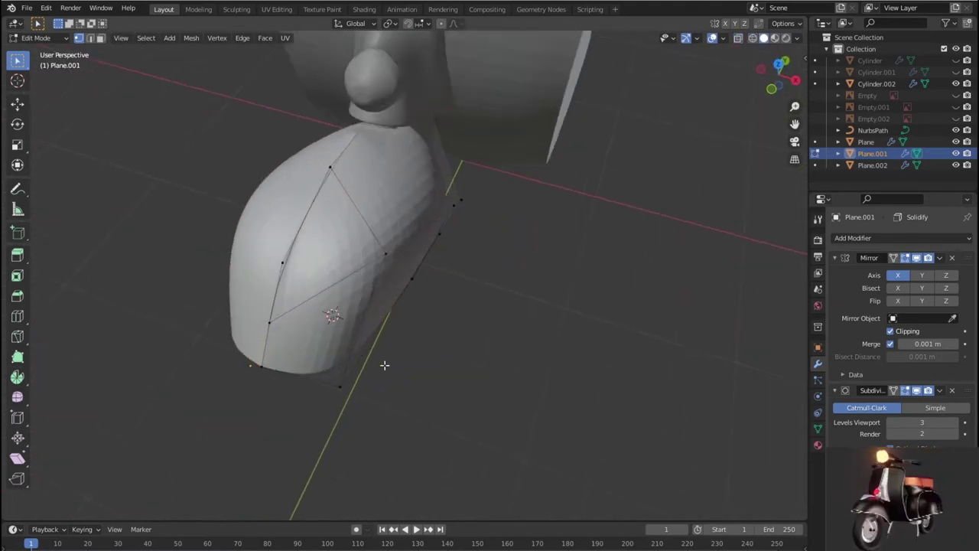
# Dissolve the selected stray fender vertex without leaving a hole.
pyautogui.scroll(2, 328, 338)
pyautogui.moveTo(312, 352)
pyautogui.mouseDown(button='middle')
pyautogui.moveTo(234, 271)
pyautogui.moveTo(175, 281)
pyautogui.moveTo(138, 323)
pyautogui.moveTo(145, 365)
pyautogui.moveTo(192, 365)
pyautogui.mouseUp(button='middle')
pyautogui.scroll(-1, 234, 271)
pyautogui.press('x')
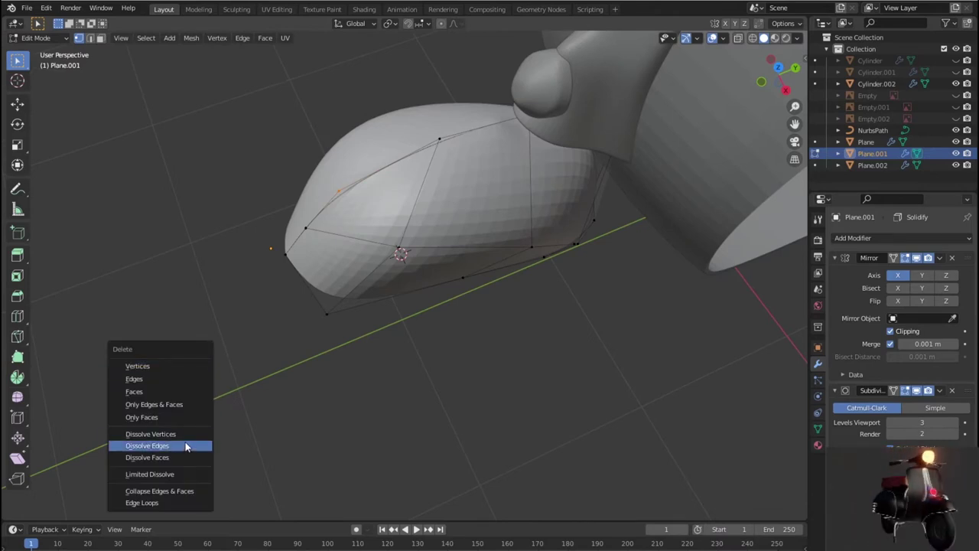
pyautogui.click(186, 435)
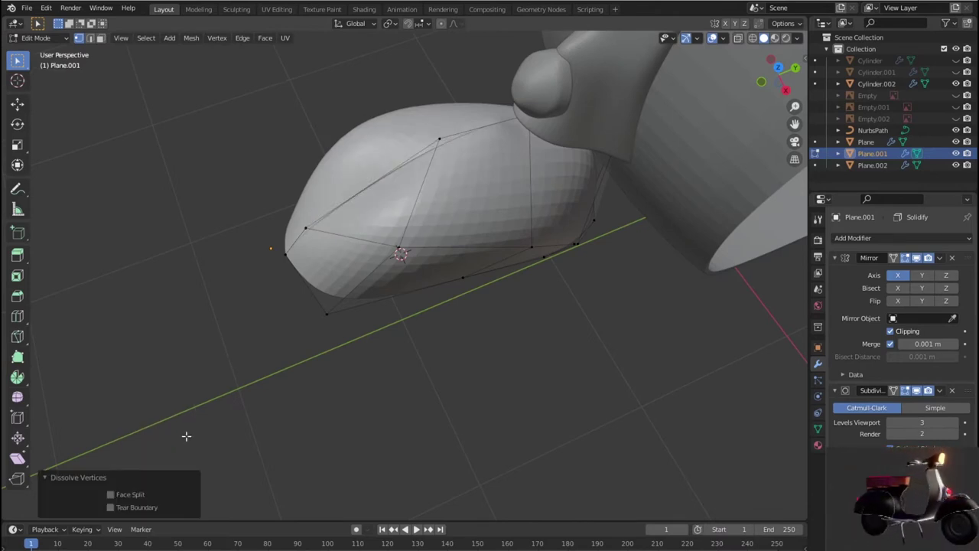
# Check the fender from the top view with X-ray enabled.
pyautogui.moveTo(503, 405)
pyautogui.mouseDown(button='middle')
pyautogui.moveTo(544, 354)
pyautogui.moveTo(602, 369)
pyautogui.mouseUp(button='middle')
pyautogui.hotkey('ctrl', 'z')
pyautogui.press('KP_7')
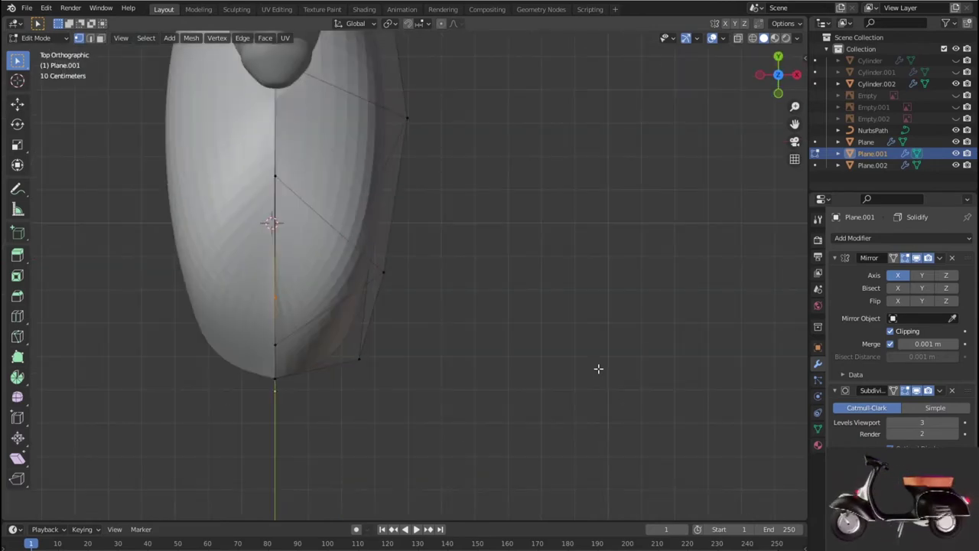
pyautogui.hotkey('alt', 'z')
pyautogui.moveTo(598, 368)
pyautogui.mouseDown(button='middle')
pyautogui.moveTo(533, 365)
pyautogui.moveTo(479, 312)
pyautogui.moveTo(396, 285)
pyautogui.moveTo(387, 329)
pyautogui.moveTo(359, 307)
pyautogui.moveTo(393, 240)
pyautogui.moveTo(517, 311)
pyautogui.mouseUp(button='middle')
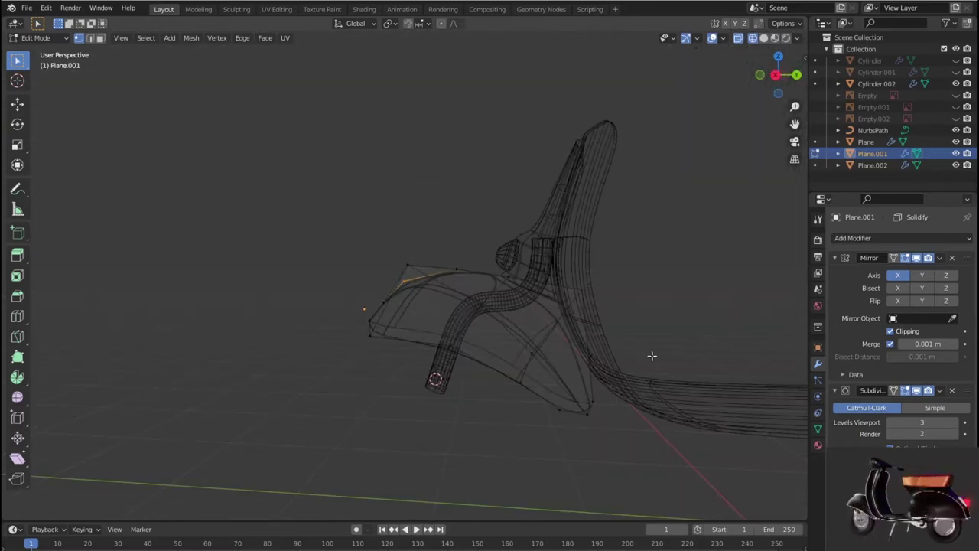
# Return the fender to Object Mode with solid display and deselect everything.
pyautogui.press('Tab')
pyautogui.hotkey('shift', 'z')
pyautogui.scroll(-5, 651, 355)
pyautogui.moveTo(626, 367)
pyautogui.mouseDown(button='middle')
pyautogui.moveTo(664, 393)
pyautogui.moveTo(739, 400)
pyautogui.moveTo(595, 380)
pyautogui.moveTo(505, 390)
pyautogui.moveTo(520, 342)
pyautogui.mouseUp(button='middle')
pyautogui.click(635, 397)
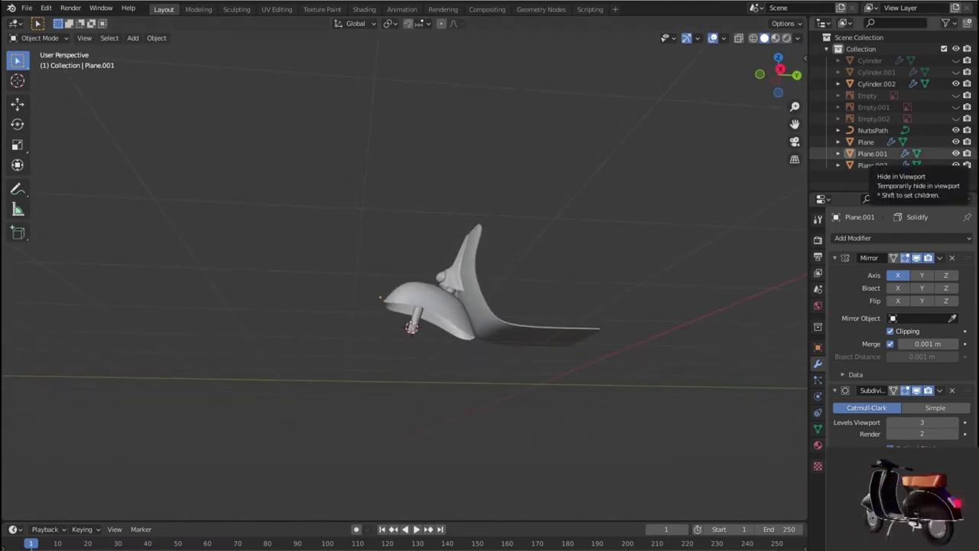
# Unhide Cylinder, Cylinder.001 and the Empty, Empty.001 and Empty.002 reference images.
pyautogui.click(956, 72)
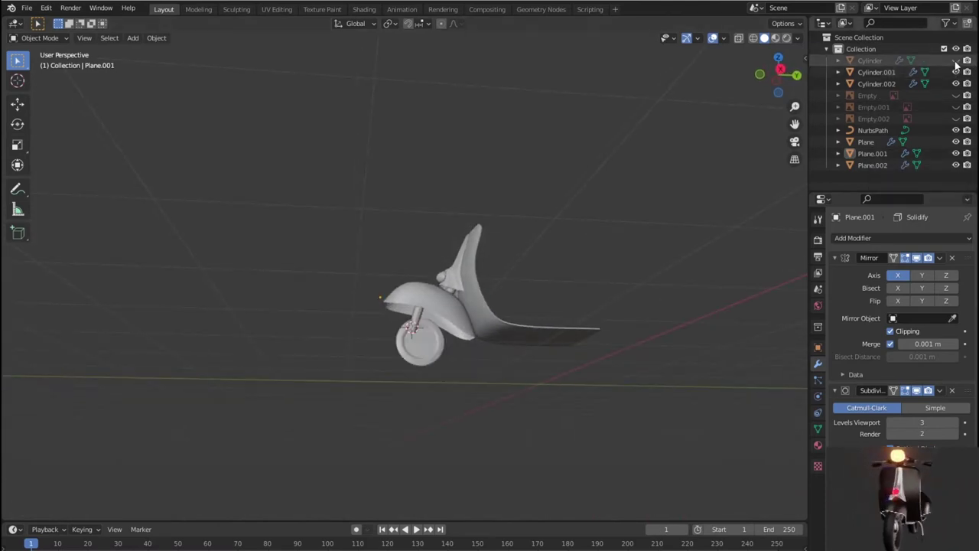
pyautogui.click(956, 60)
pyautogui.moveTo(684, 372)
pyautogui.mouseDown(button='middle')
pyautogui.moveTo(560, 422)
pyautogui.moveTo(596, 426)
pyautogui.moveTo(570, 431)
pyautogui.moveTo(518, 411)
pyautogui.moveTo(496, 374)
pyautogui.moveTo(505, 363)
pyautogui.mouseUp(button='middle')
pyautogui.scroll(3, 567, 431)
pyautogui.scroll(2, 498, 387)
pyautogui.click(956, 119)
pyautogui.click(956, 107)
pyautogui.click(956, 96)
pyautogui.scroll(-5, 517, 264)
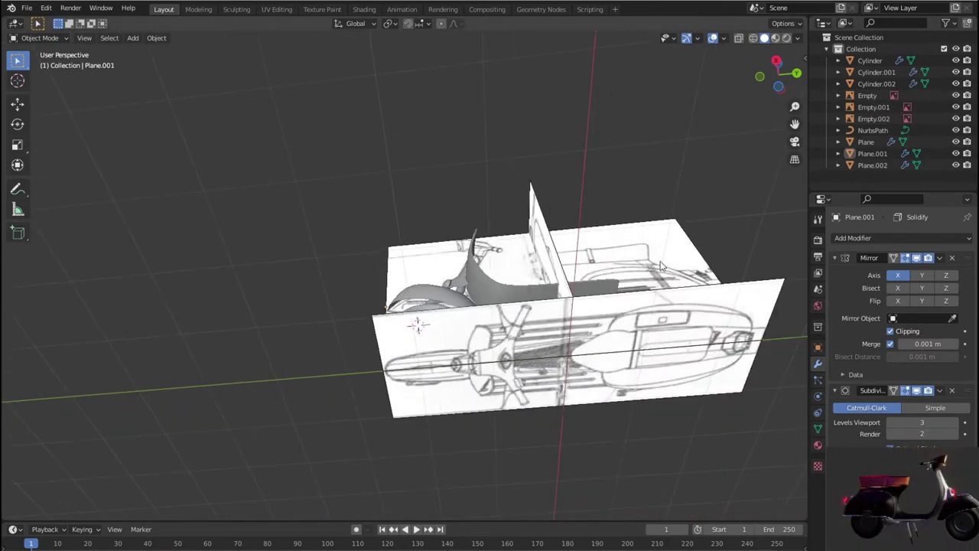
# Switch to right-side wireframe view and open the NurbsPath headlight neck in Edit Mode.
pyautogui.press('KP_3')
pyautogui.scroll(1, 517, 264)
pyautogui.hotkey('shift', 'z')
pyautogui.scroll(2, 517, 264)
pyautogui.scroll(1, 517, 264)
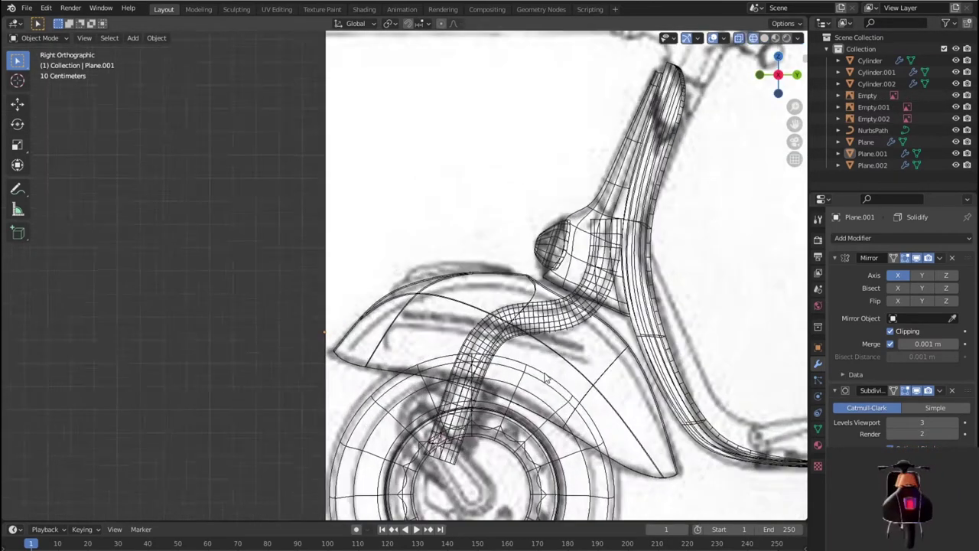
pyautogui.scroll(2, 514, 283)
pyautogui.scroll(2, 511, 302)
pyautogui.scroll(-2, 512, 302)
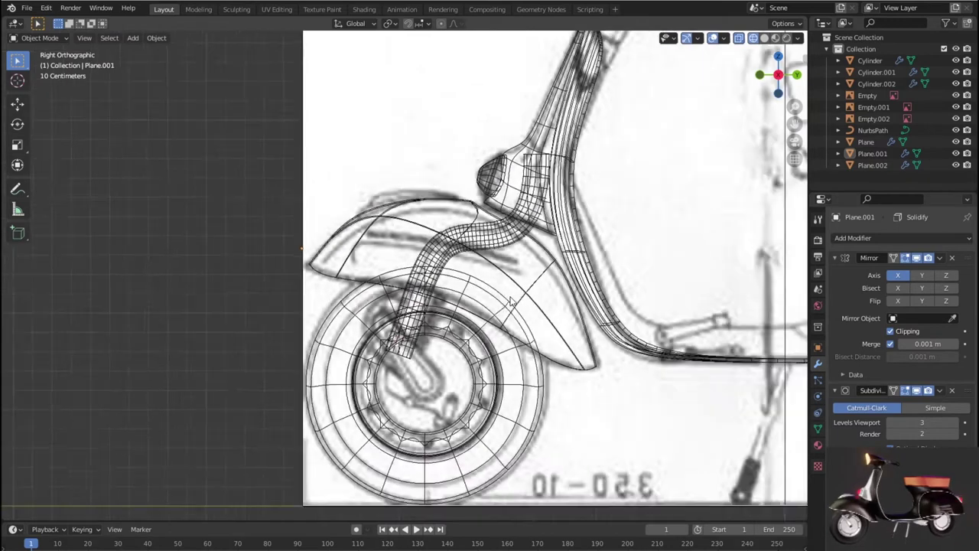
pyautogui.scroll(-1, 511, 302)
pyautogui.click(485, 248)
pyautogui.press('Tab')
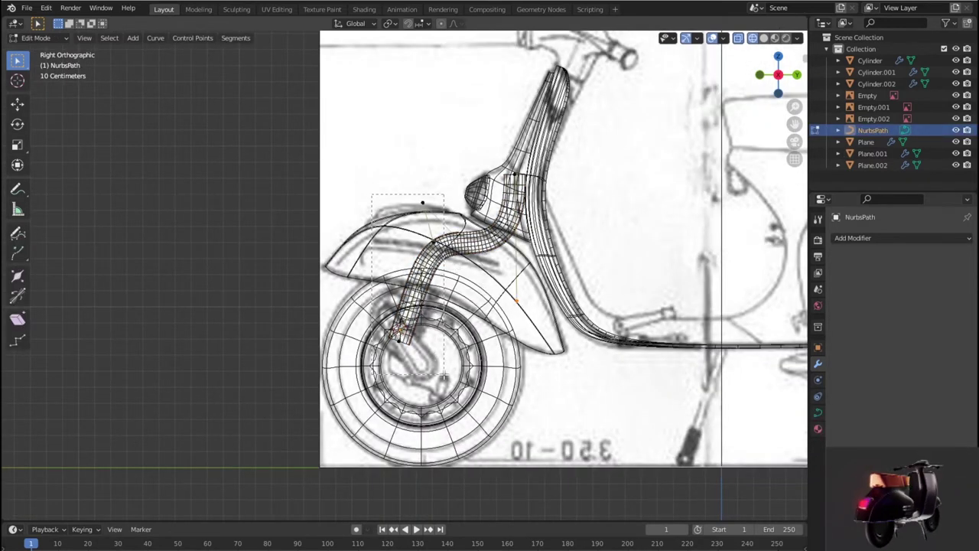
# In front view, shift the NurbsPath points 0.11211 m along X, then leave Edit Mode.
pyautogui.press('KP_1')
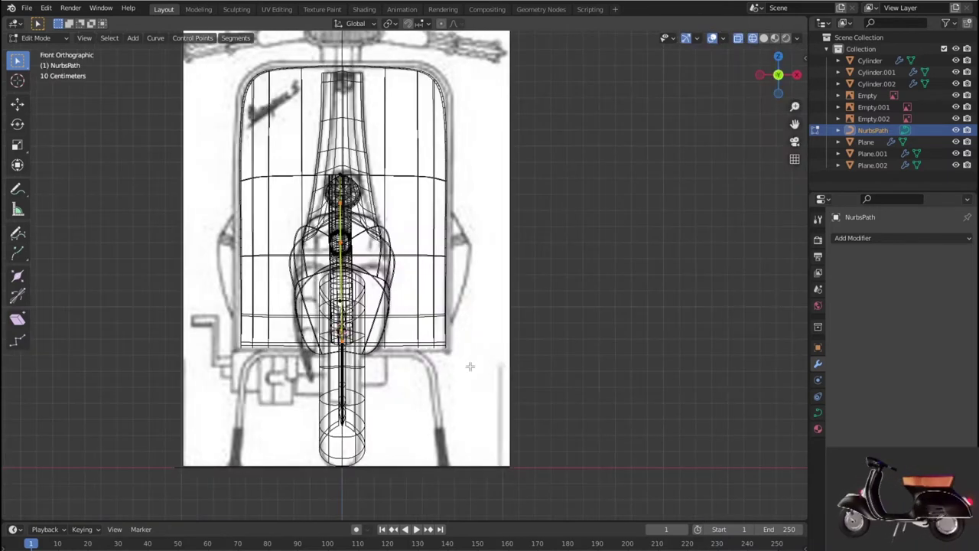
pyautogui.press('g')
pyautogui.press('x')
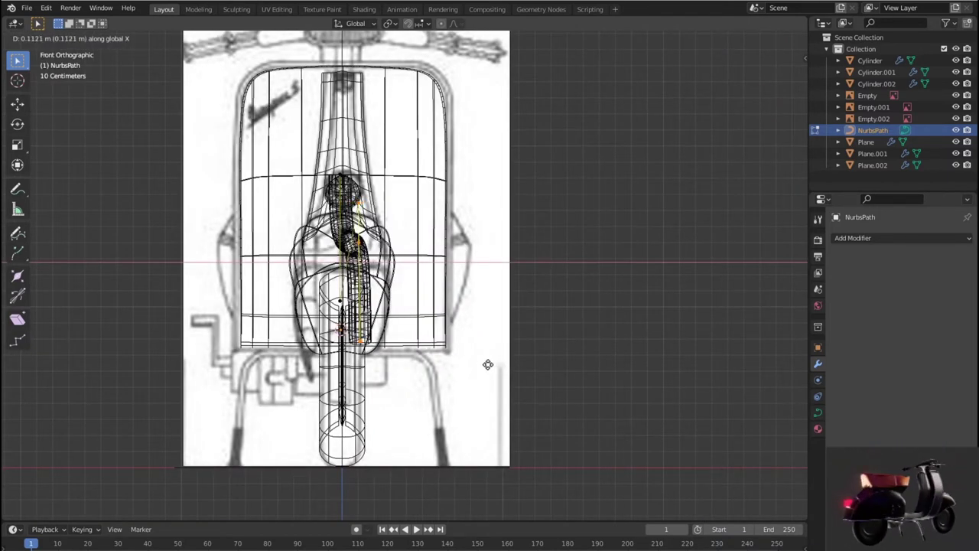
pyautogui.click(487, 364)
pyautogui.press('r')
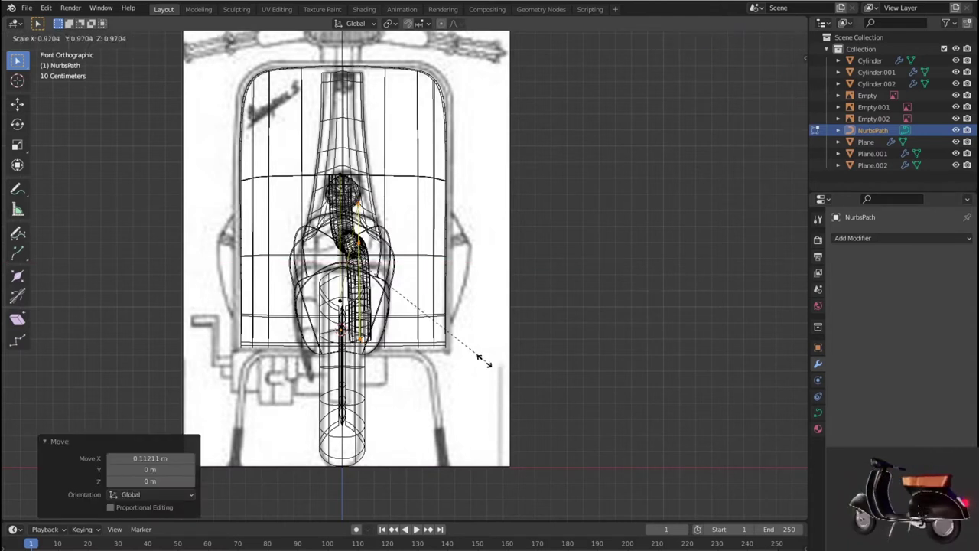
pyautogui.rightClick(466, 350)
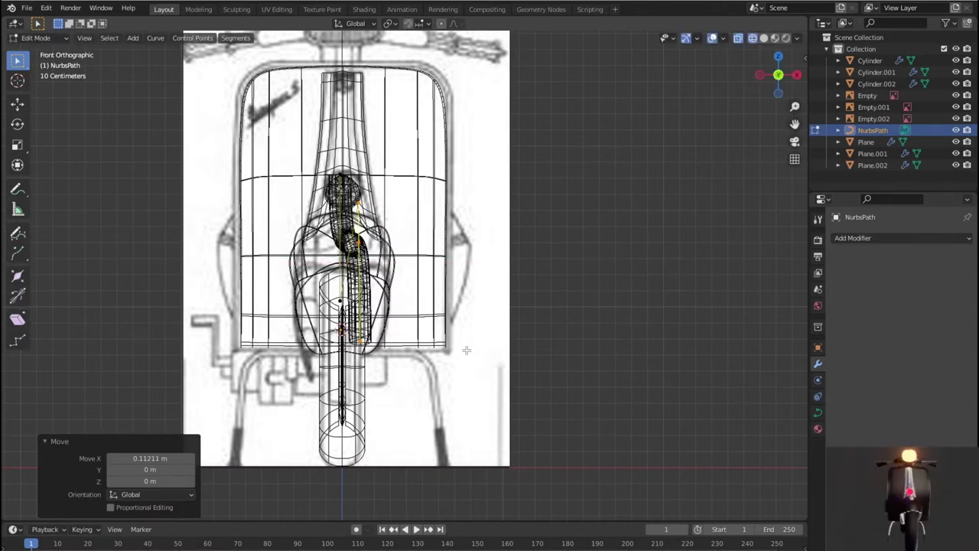
pyautogui.click(466, 350)
pyautogui.rightClick(434, 334)
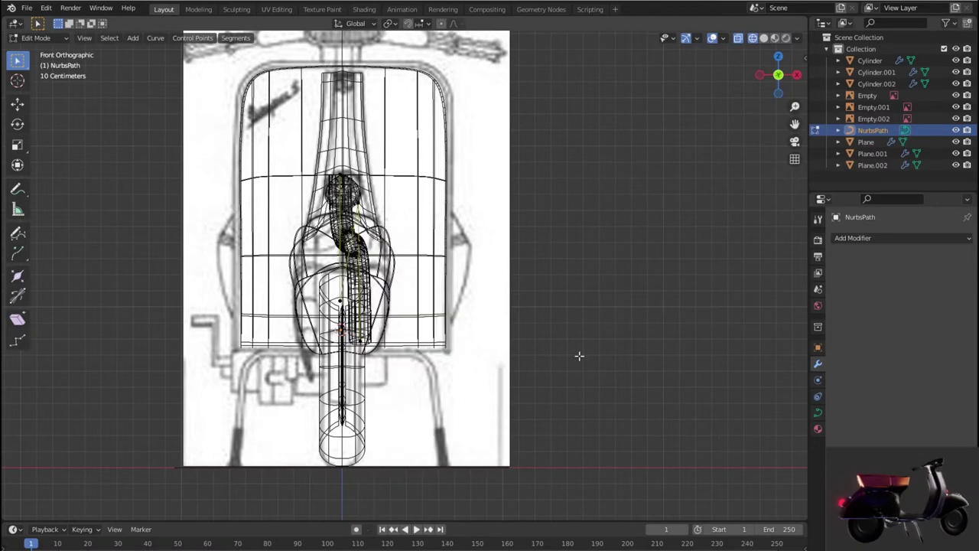
pyautogui.press('Tab')
pyautogui.moveTo(579, 355)
pyautogui.mouseDown(button='middle')
pyautogui.moveTo(546, 367)
pyautogui.moveTo(459, 359)
pyautogui.moveTo(479, 351)
pyautogui.mouseUp(button='middle')
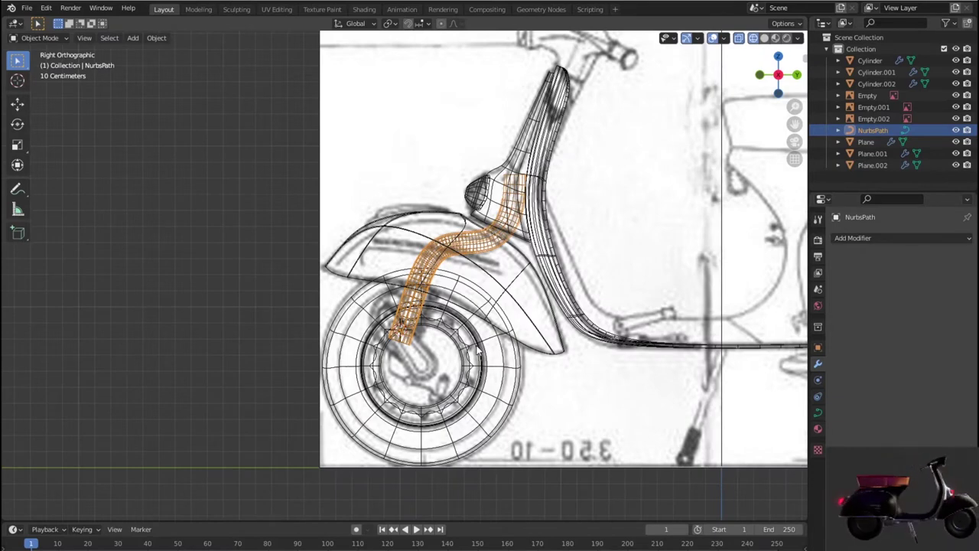
pyautogui.hotkey('shift', 'z')
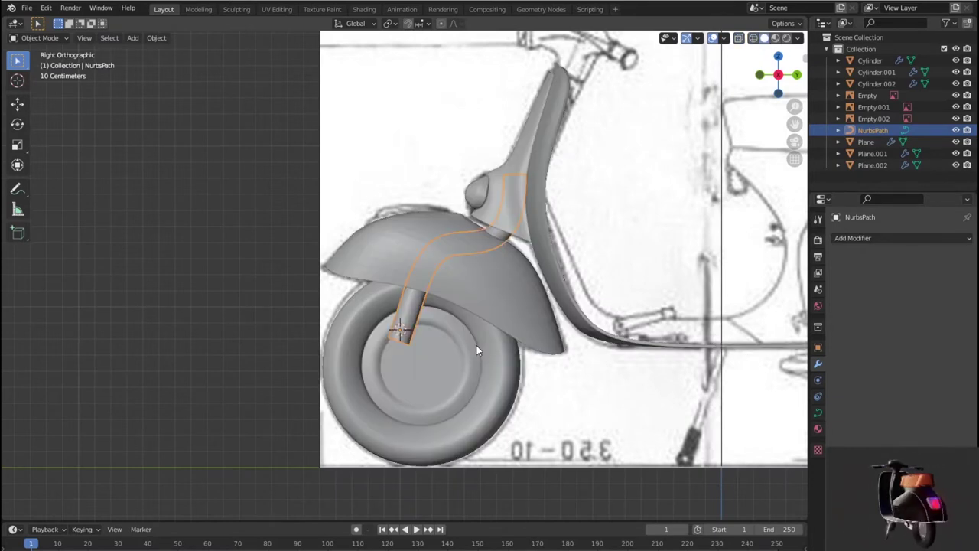
pyautogui.hotkey('shift', 'z')
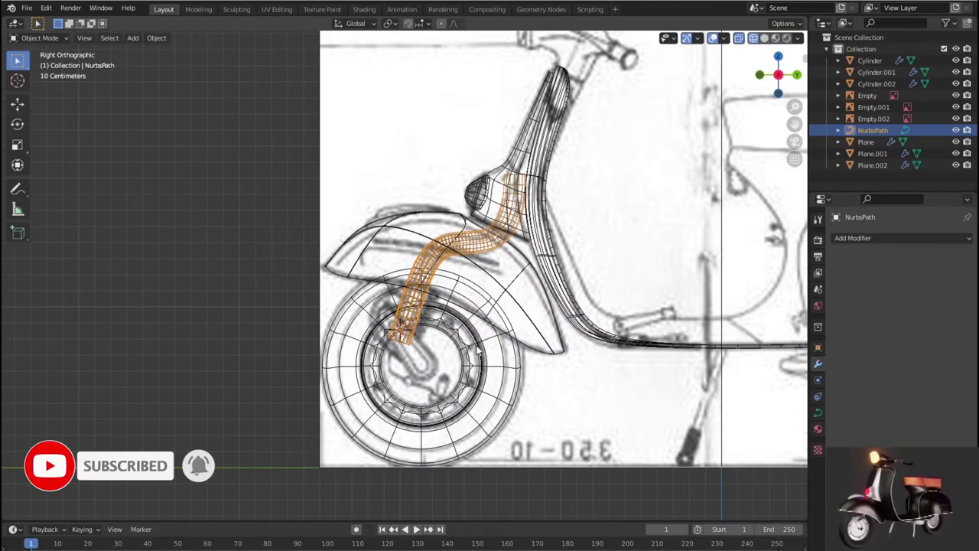
pyautogui.scroll(1, 479, 351)
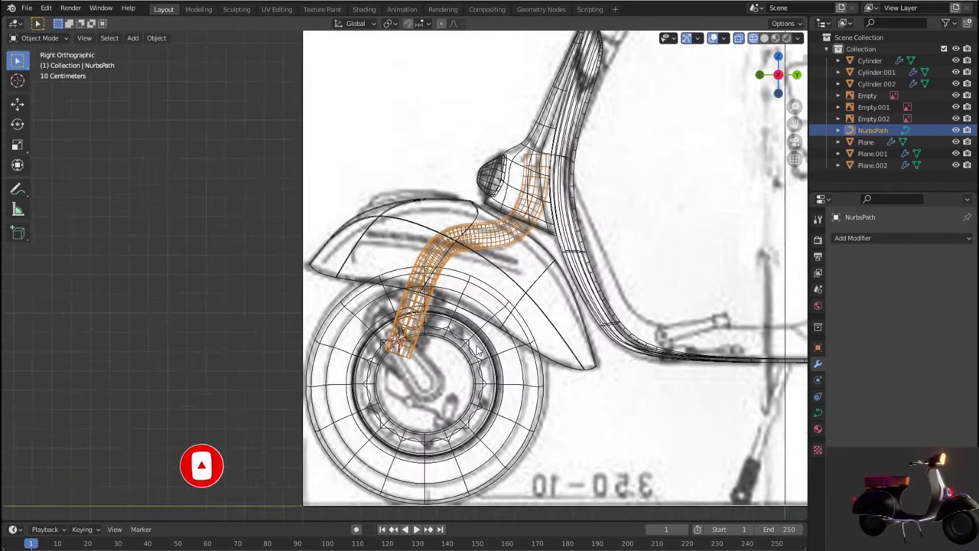
pyautogui.scroll(1, 490, 364)
pyautogui.moveTo(475, 392)
pyautogui.keyDown('shift'); pyautogui.mouseDown(button='middle')
pyautogui.moveTo(489, 381)
pyautogui.moveTo(507, 289)
pyautogui.mouseUp(button='middle'); pyautogui.keyUp('shift')
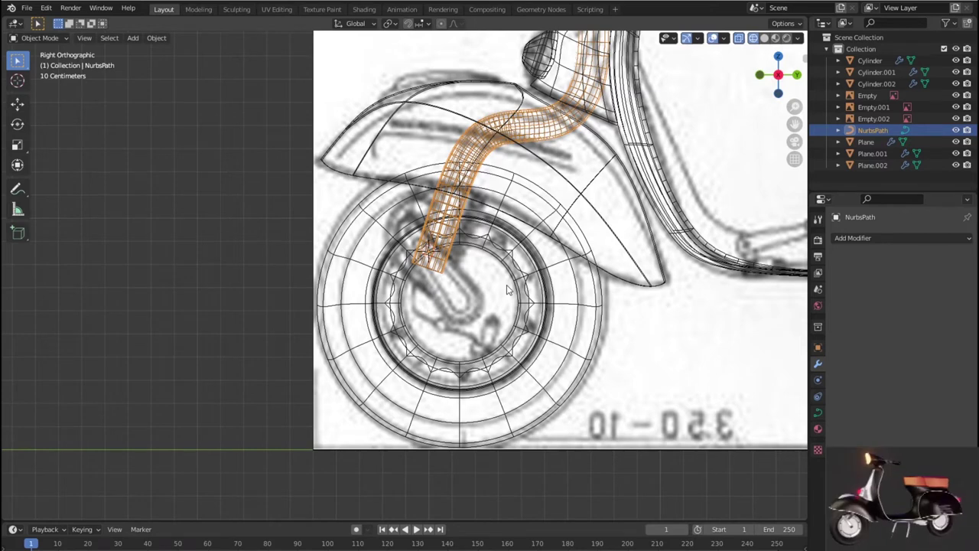
pyautogui.scroll(-1, 507, 289)
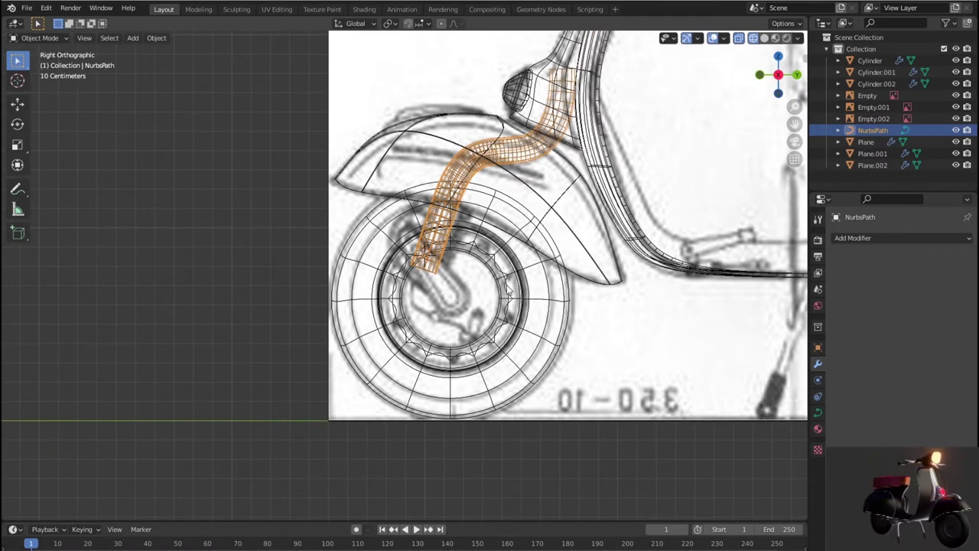
pyautogui.scroll(-1, 509, 289)
pyautogui.scroll(-1, 509, 290)
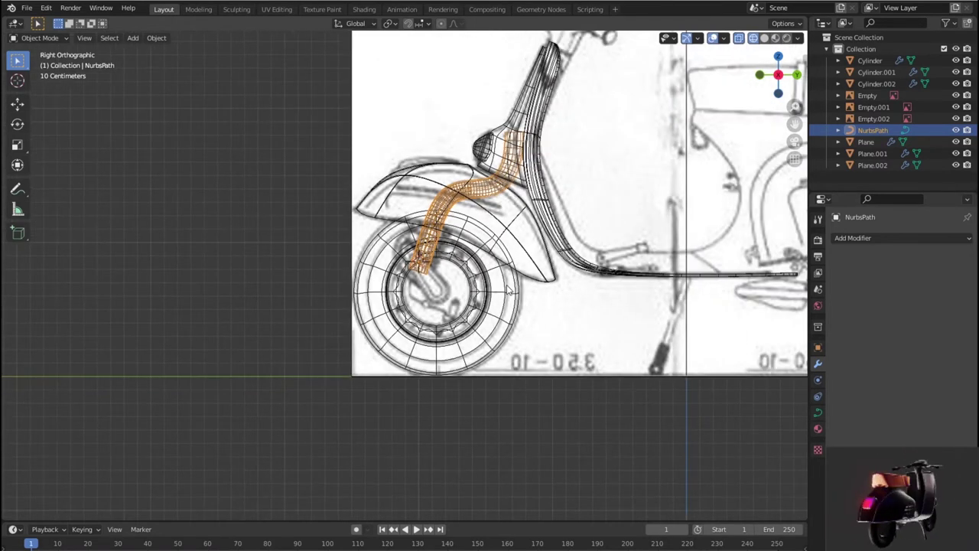
pyautogui.hotkey('shift', 'z')
pyautogui.moveTo(508, 289)
pyautogui.mouseDown(button='middle')
pyautogui.moveTo(527, 304)
pyautogui.moveTo(650, 293)
pyautogui.mouseUp(button='middle')
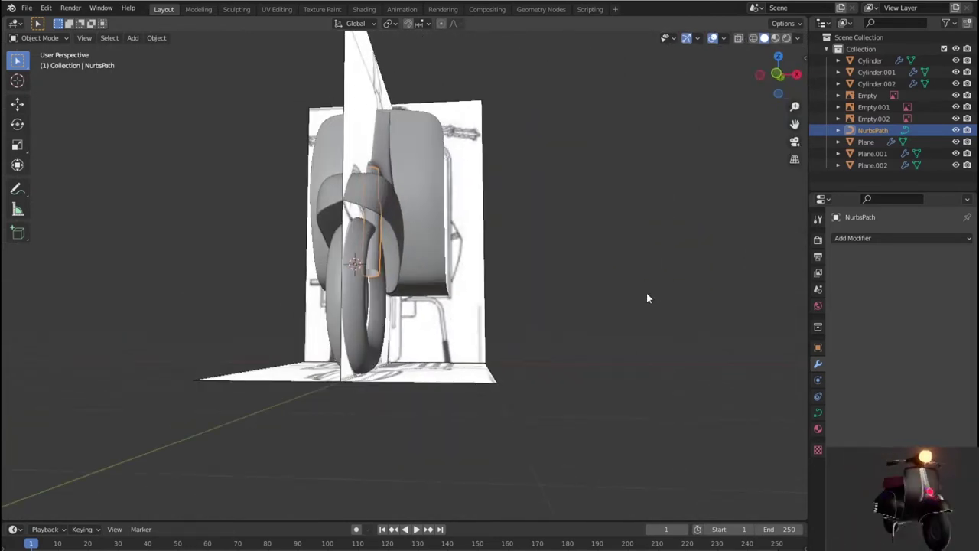
# Move a fork tube control point 0.296 m X, 0.052 m Y and −0.175 m Z.
pyautogui.press('Tab')
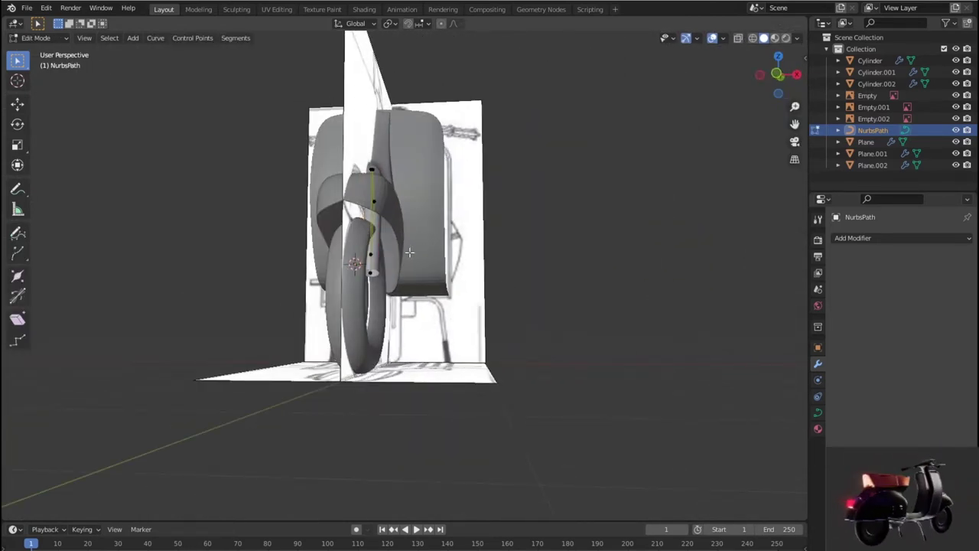
pyautogui.press('g')
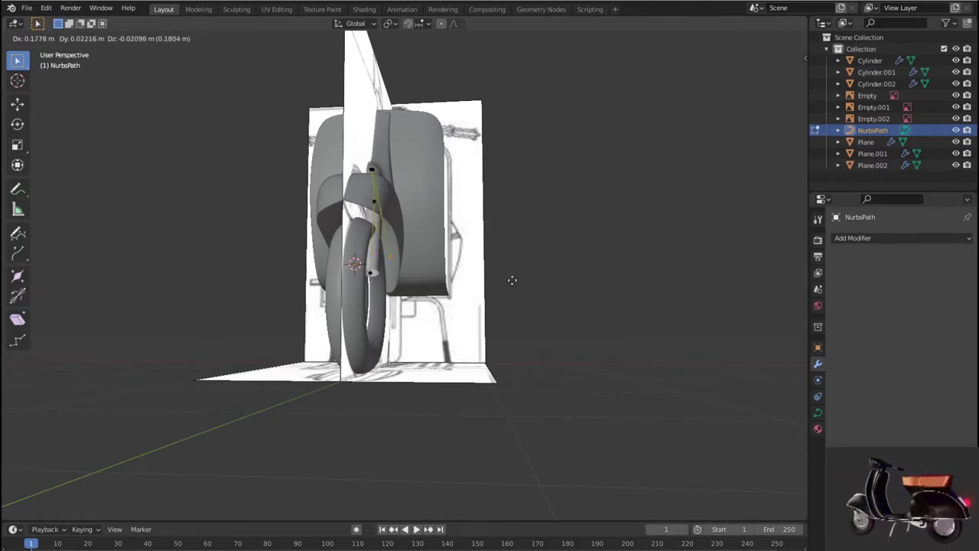
pyautogui.press('Escape')
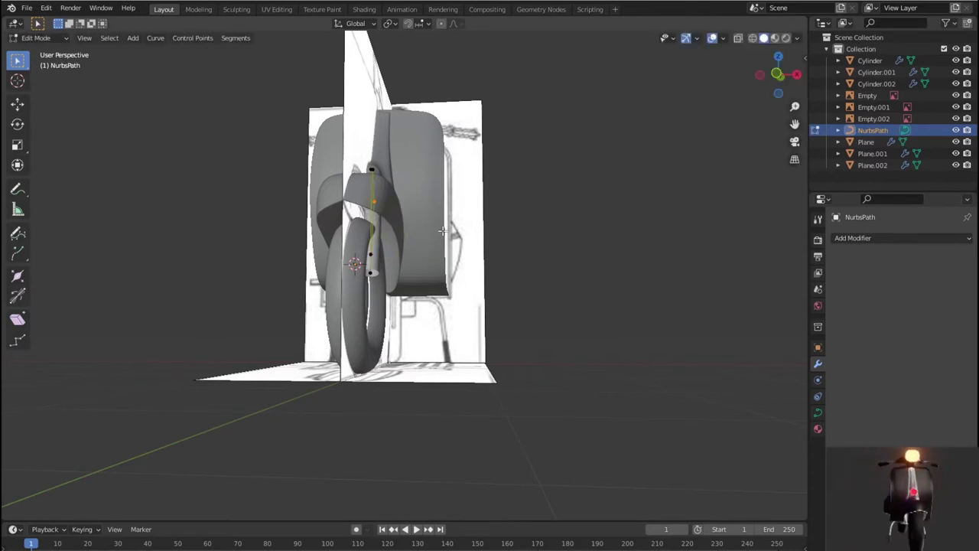
pyautogui.press('g')
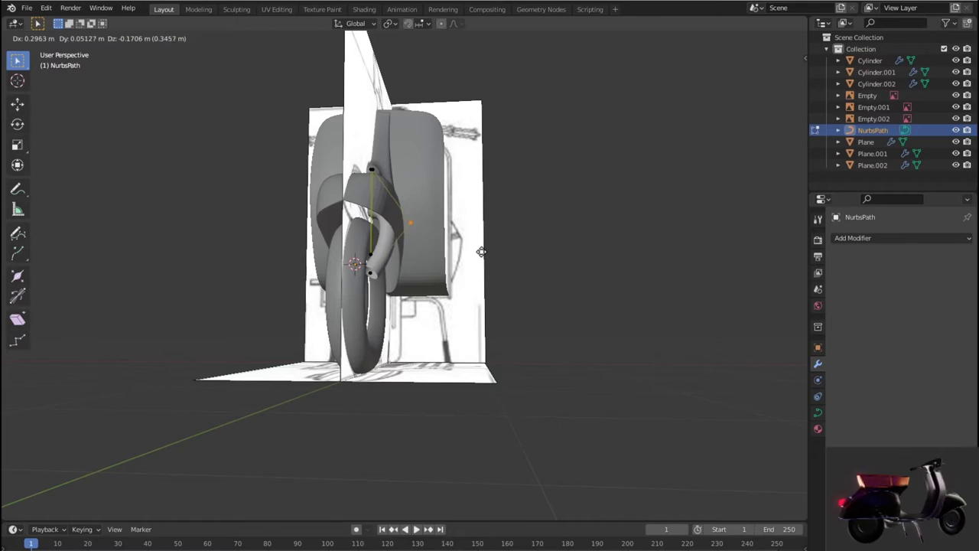
pyautogui.click(480, 253)
pyautogui.moveTo(480, 252)
pyautogui.mouseDown(button='middle')
pyautogui.moveTo(301, 284)
pyautogui.moveTo(250, 234)
pyautogui.moveTo(478, 274)
pyautogui.moveTo(457, 285)
pyautogui.mouseUp(button='middle')
pyautogui.scroll(3, 302, 284)
# Check the tube in see-through right-side view and return to Object Mode.
pyautogui.press('KP_3')
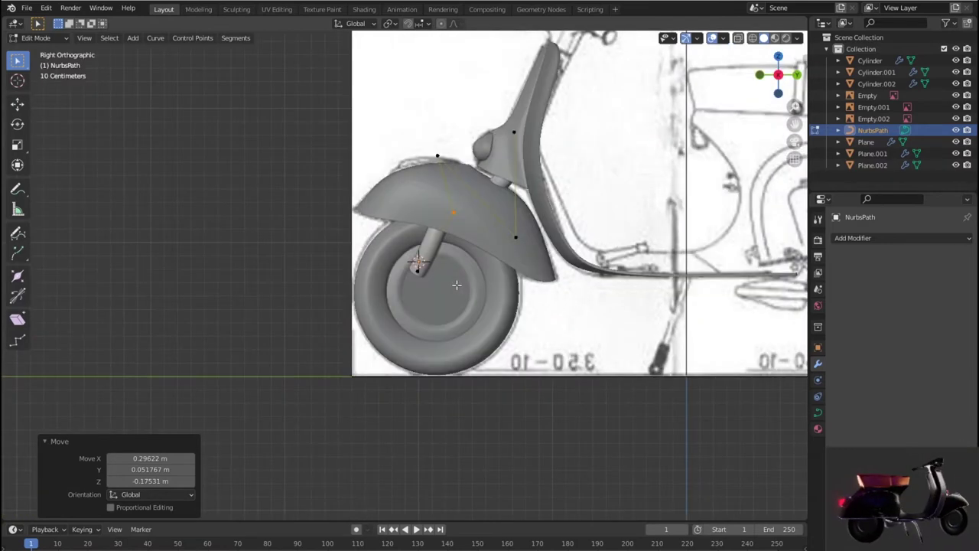
pyautogui.hotkey('alt', 'z')
pyautogui.scroll(6, 457, 285)
pyautogui.scroll(2, 455, 287)
pyautogui.scroll(-4, 452, 288)
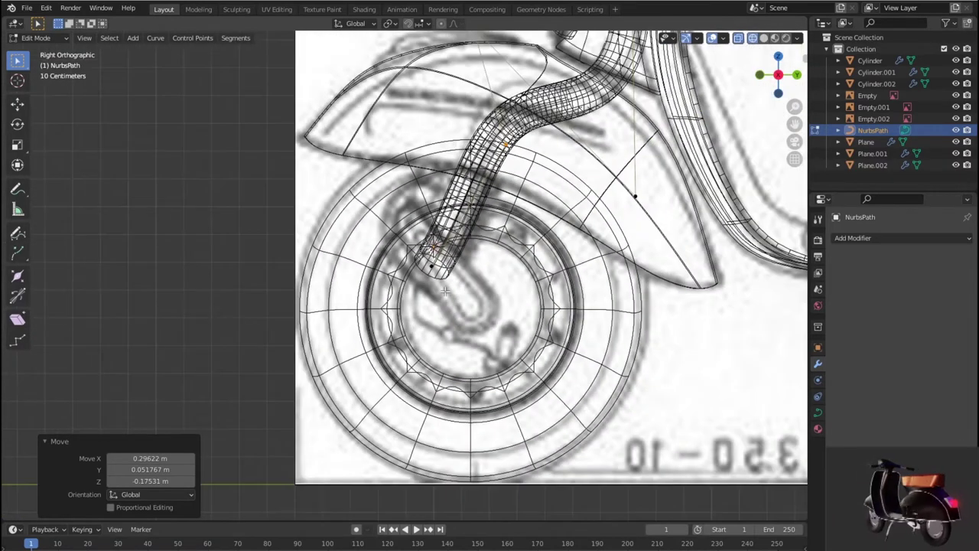
pyautogui.scroll(-2, 445, 291)
pyautogui.press('Tab')
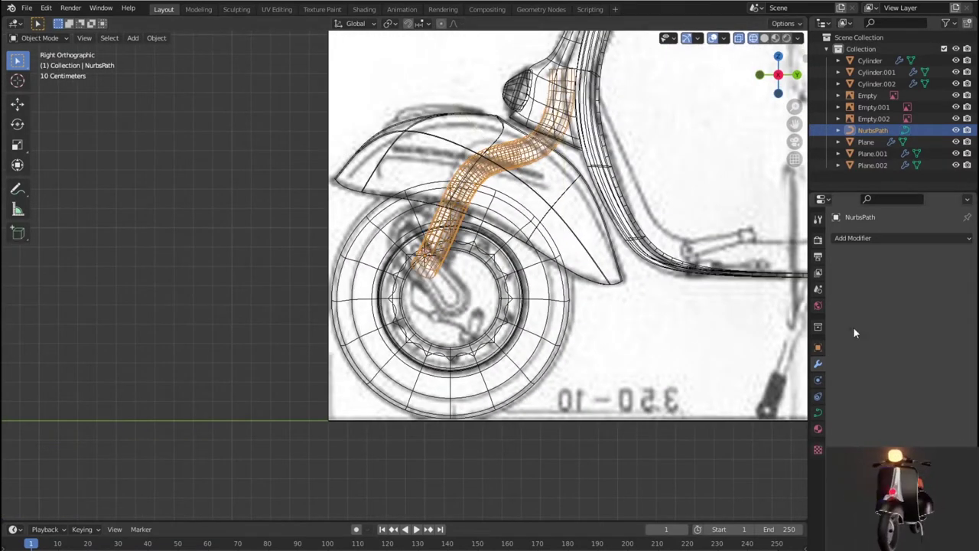
pyautogui.click(818, 412)
# Set the neck tube's Bevel Depth to 0.06 m.
pyautogui.scroll(-4, 933, 382)
pyautogui.scroll(-4, 939, 444)
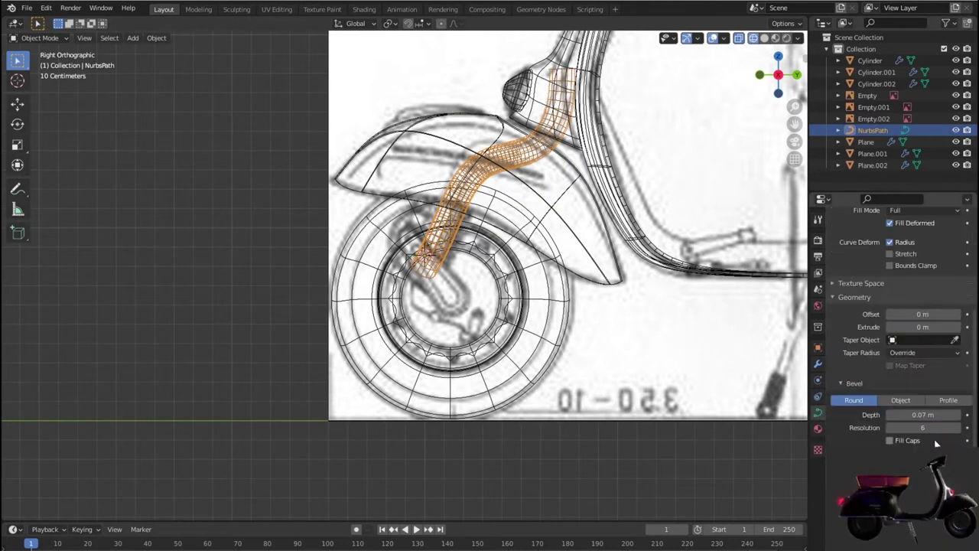
pyautogui.click(889, 414)
pyautogui.click(889, 414)
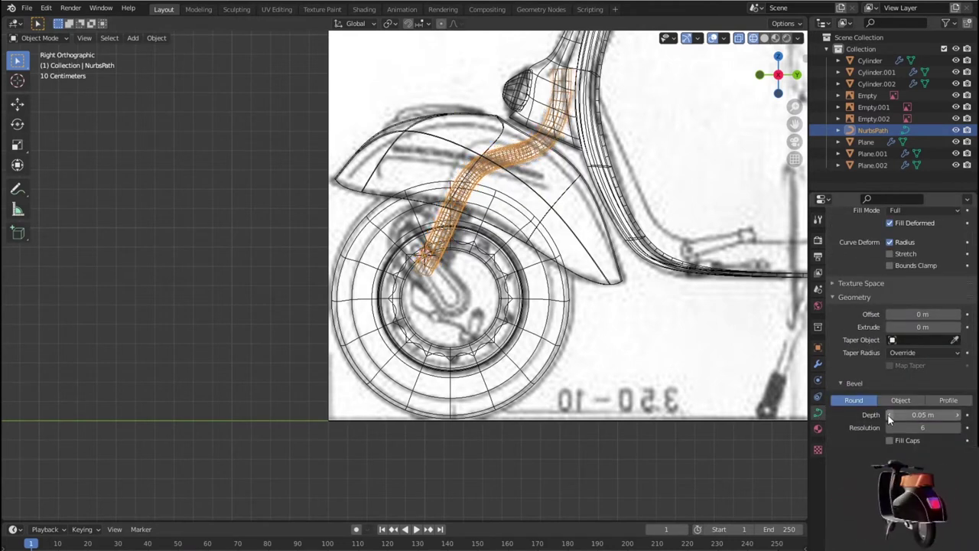
pyautogui.click(960, 415)
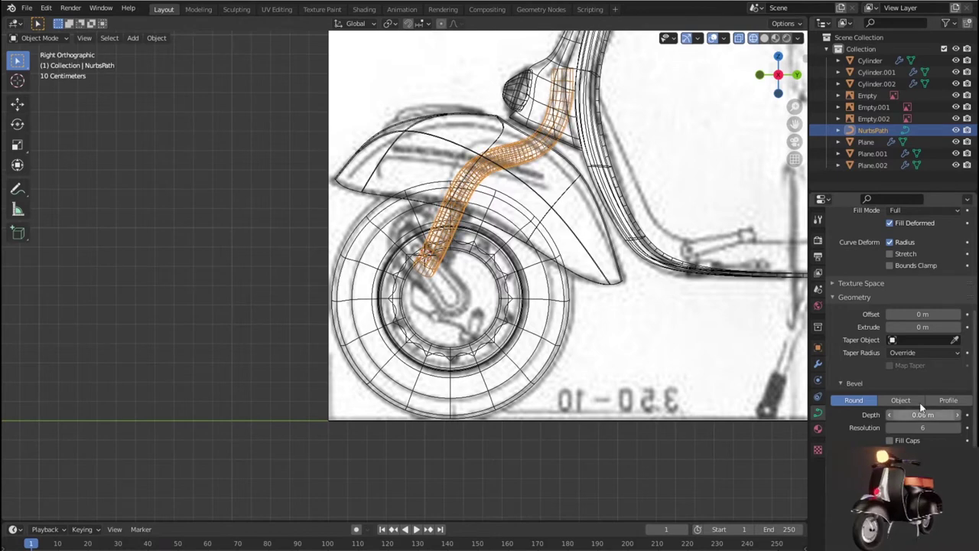
# Reposition the neck's control points, nudging the upper one slightly up-right.
pyautogui.press('Tab')
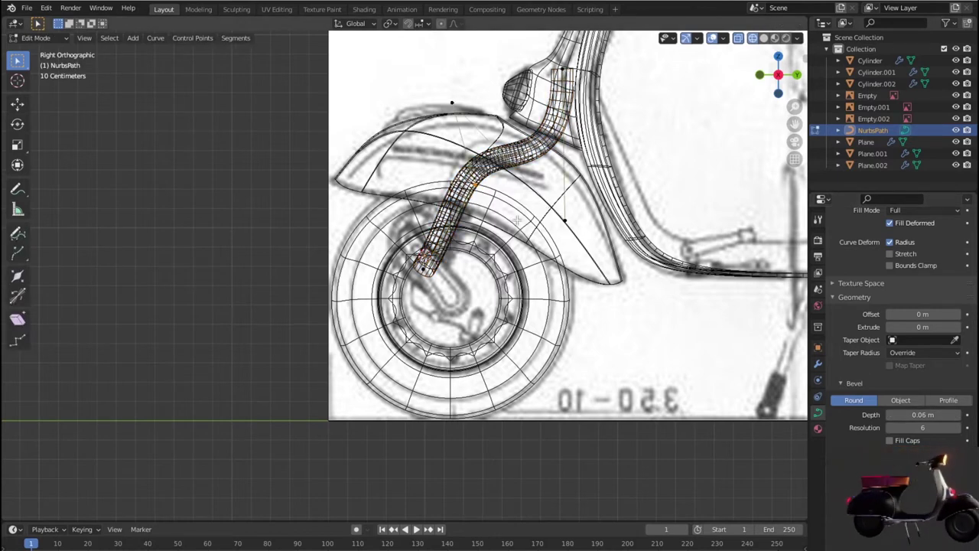
pyautogui.press('g')
pyautogui.click(564, 220)
pyautogui.press('g')
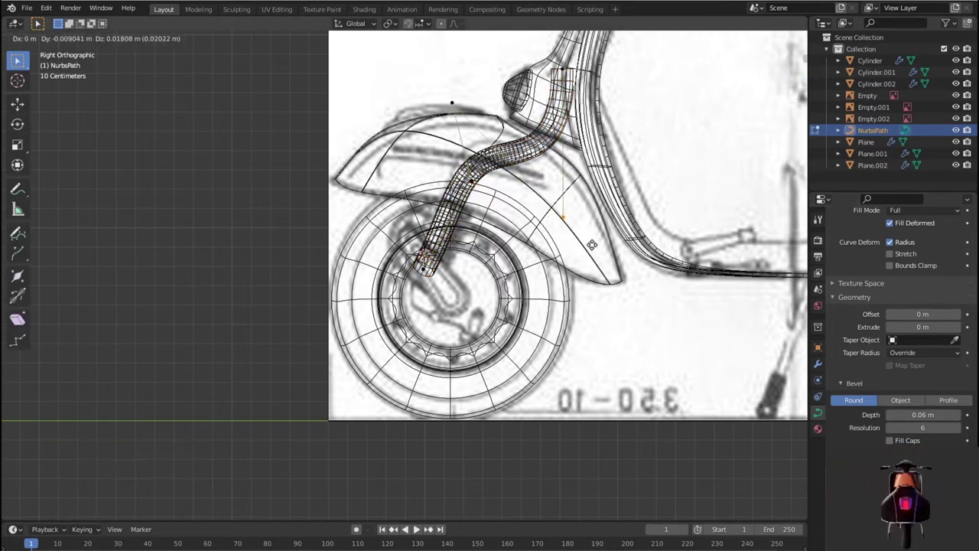
pyautogui.click(591, 244)
pyautogui.click(451, 102)
pyautogui.press('g')
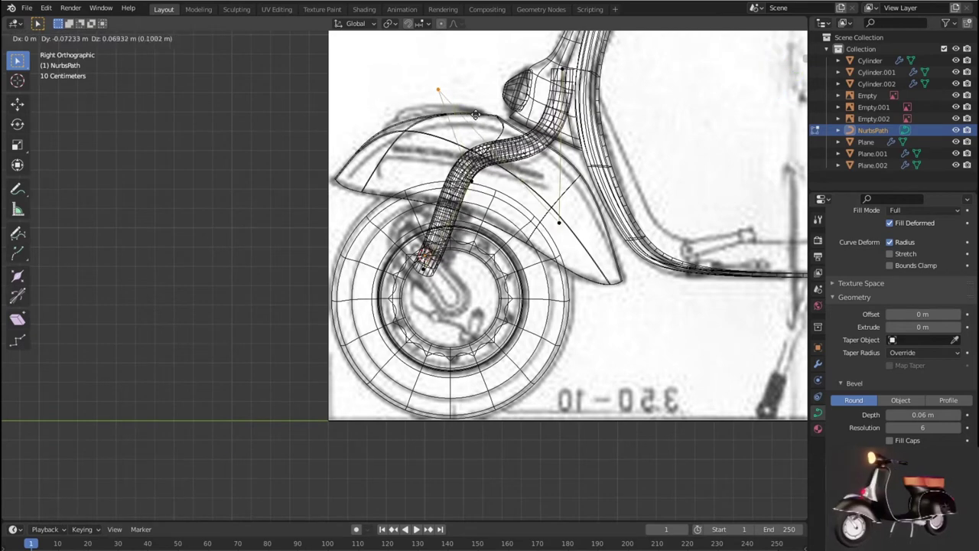
pyautogui.click(481, 111)
# Move the lower control point 0.018 m along Y and 0.036 m down onto the wheel hub.
pyautogui.click(423, 258)
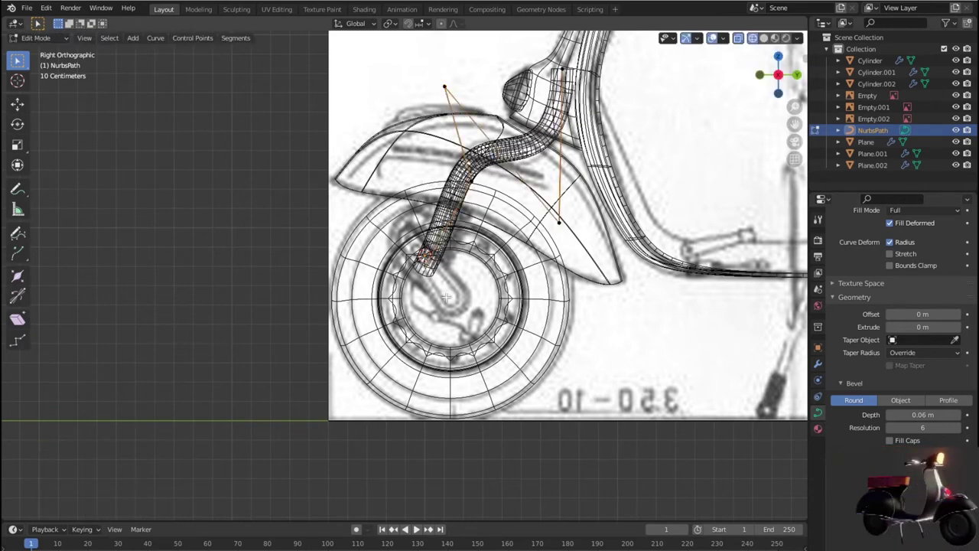
pyautogui.press('g')
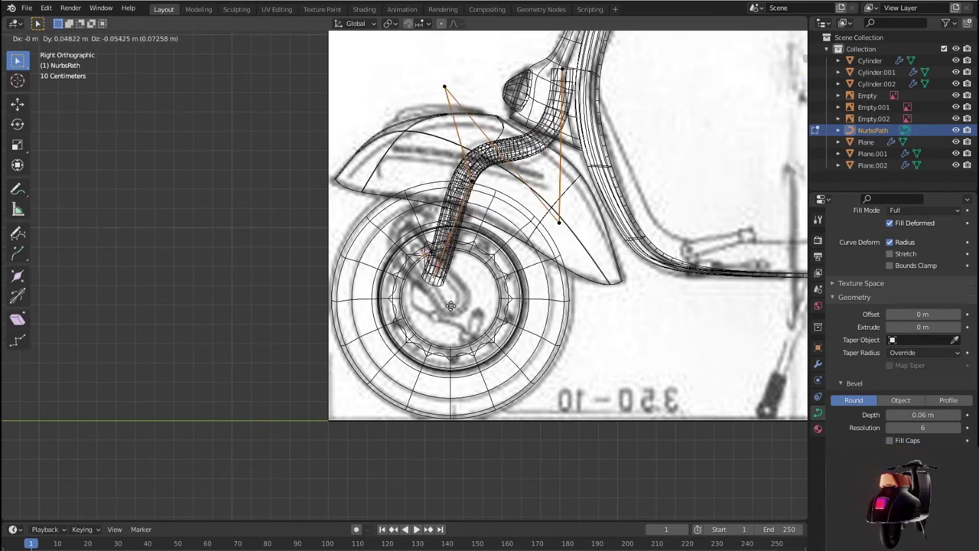
pyautogui.click(451, 305)
pyautogui.press('r')
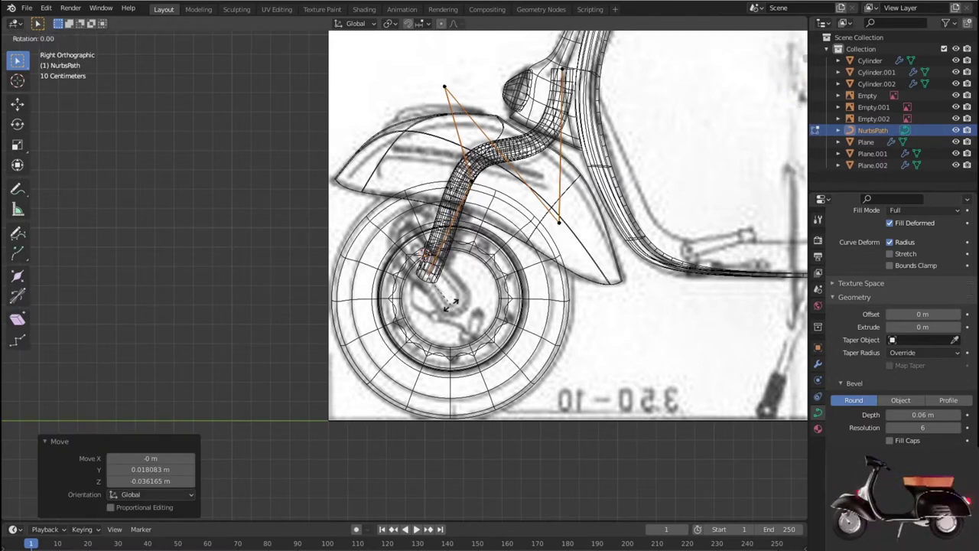
pyautogui.press('Escape')
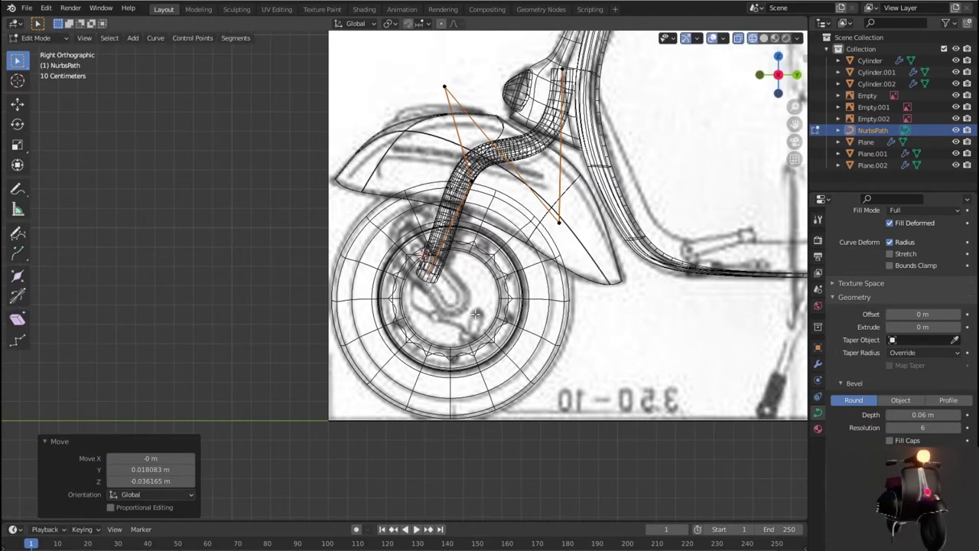
pyautogui.press('Tab')
pyautogui.hotkey('shift', 'z')
pyautogui.moveTo(475, 314)
pyautogui.mouseDown(button='middle')
pyautogui.moveTo(501, 325)
pyautogui.moveTo(648, 317)
pyautogui.moveTo(574, 275)
pyautogui.moveTo(617, 291)
pyautogui.moveTo(576, 329)
pyautogui.moveTo(440, 342)
pyautogui.mouseUp(button='middle')
pyautogui.scroll(2, 440, 342)
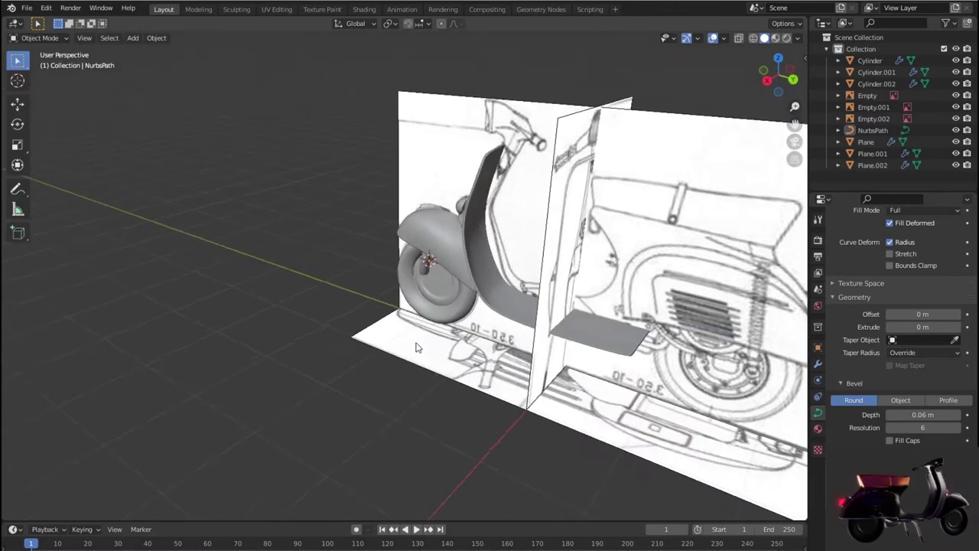
pyautogui.moveTo(457, 338)
pyautogui.mouseDown(button='middle')
pyautogui.moveTo(588, 312)
pyautogui.moveTo(699, 334)
pyautogui.moveTo(713, 331)
pyautogui.moveTo(693, 313)
pyautogui.moveTo(717, 294)
pyautogui.moveTo(518, 322)
pyautogui.moveTo(476, 300)
pyautogui.moveTo(425, 327)
pyautogui.mouseUp(button='middle')
pyautogui.press('KP_3')
pyautogui.hotkey('shift', 'z')
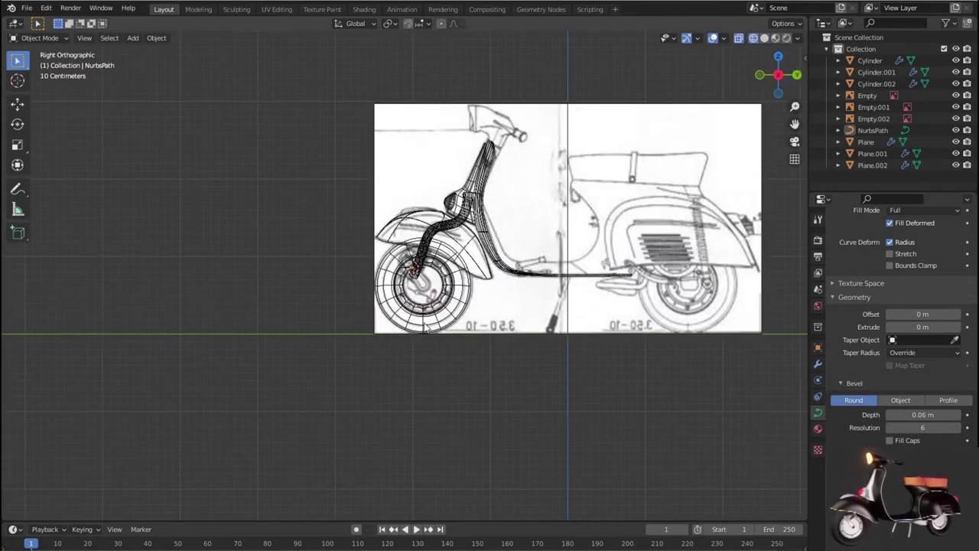
pyautogui.scroll(5, 425, 328)
pyautogui.scroll(4, 426, 328)
pyautogui.scroll(-2, 426, 327)
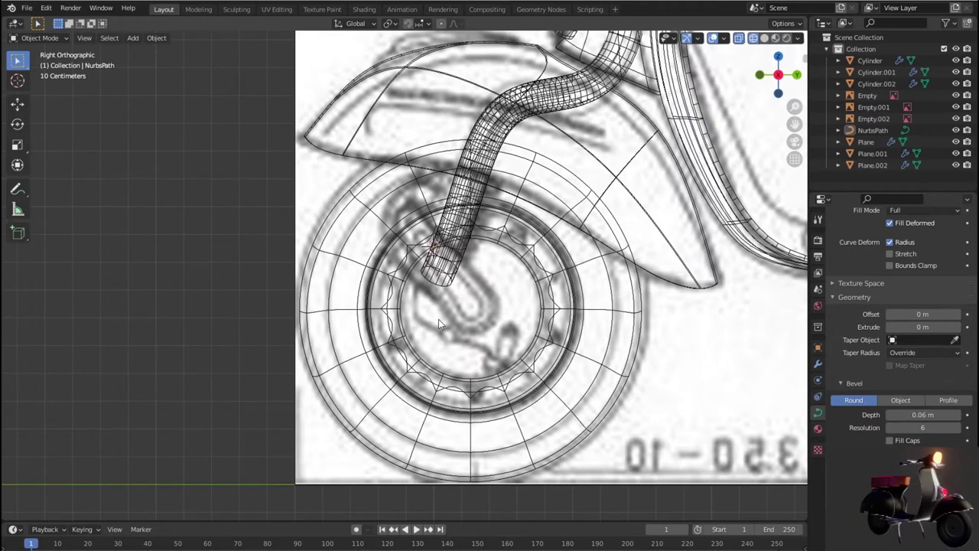
pyautogui.scroll(-2, 438, 319)
pyautogui.scroll(-1, 438, 319)
pyautogui.moveTo(579, 287)
pyautogui.keyDown('shift'); pyautogui.mouseDown(button='middle')
pyautogui.moveTo(426, 433)
pyautogui.moveTo(434, 398)
pyautogui.moveTo(414, 386)
pyautogui.moveTo(433, 365)
pyautogui.moveTo(484, 372)
pyautogui.mouseUp(button='middle'); pyautogui.keyUp('shift')
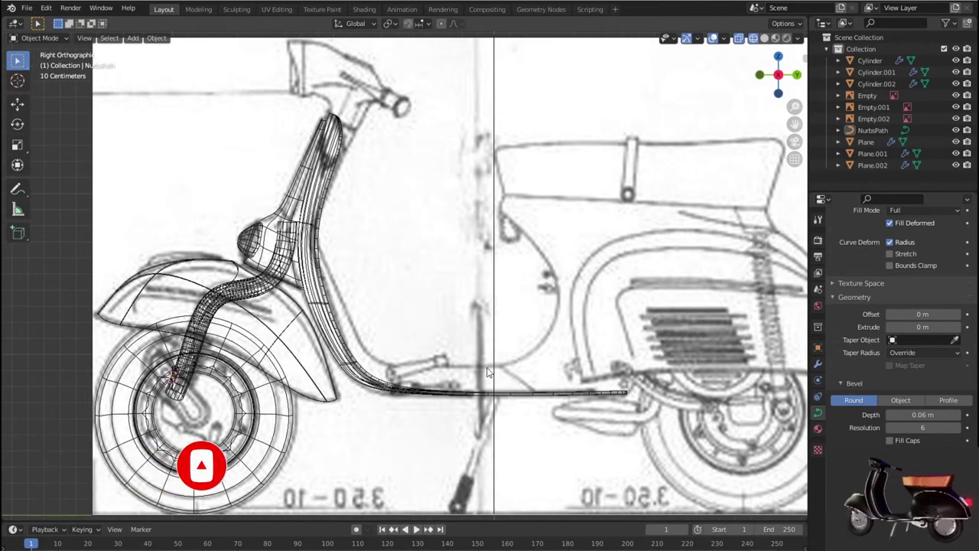
pyautogui.press('KP_1')
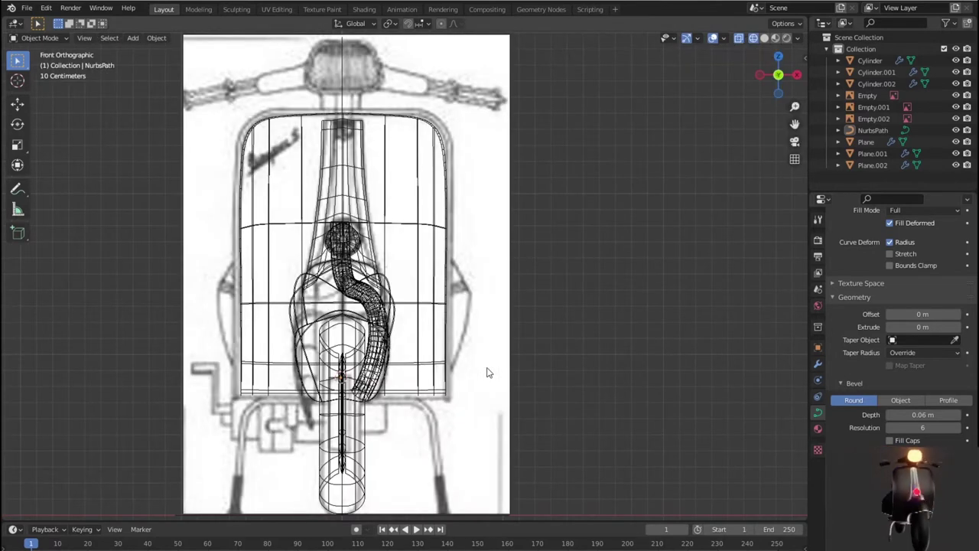
pyautogui.press('KP_3')
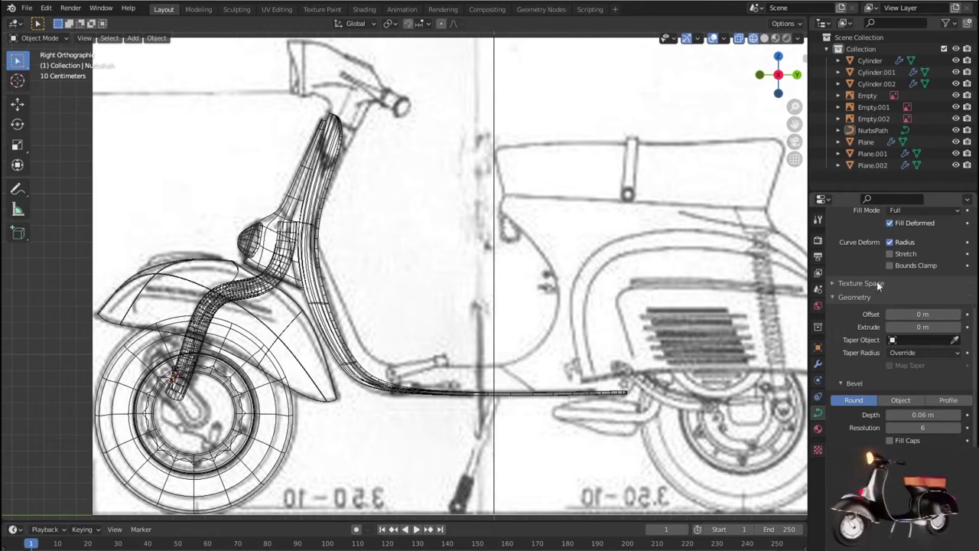
pyautogui.scroll(-5, 408, 341)
pyautogui.moveTo(359, 336); pyautogui.dragTo(408, 340, button='middle')
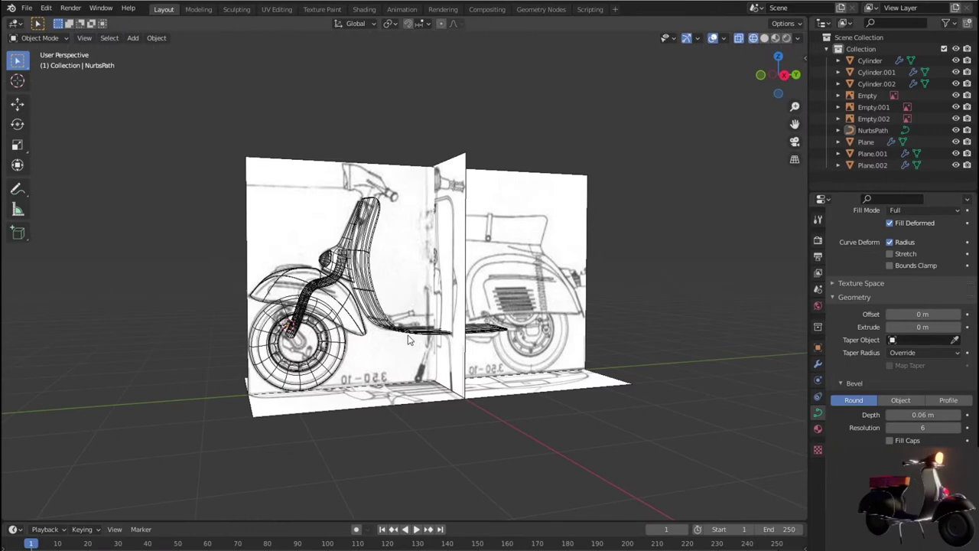
pyautogui.press('KP_1')
pyautogui.scroll(1, 408, 340)
pyautogui.press('KP_3')
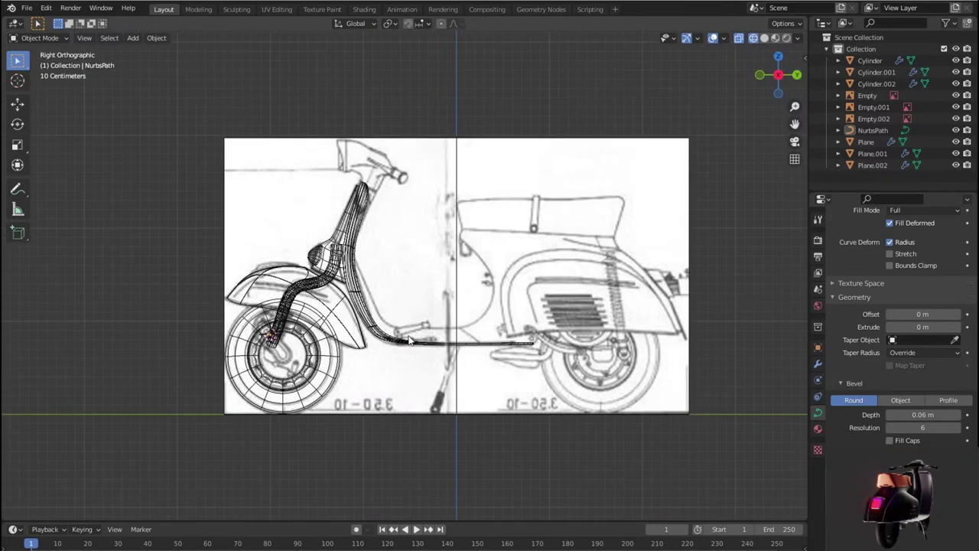
pyautogui.scroll(3, 413, 341)
pyautogui.scroll(2, 430, 341)
pyautogui.scroll(2, 430, 341)
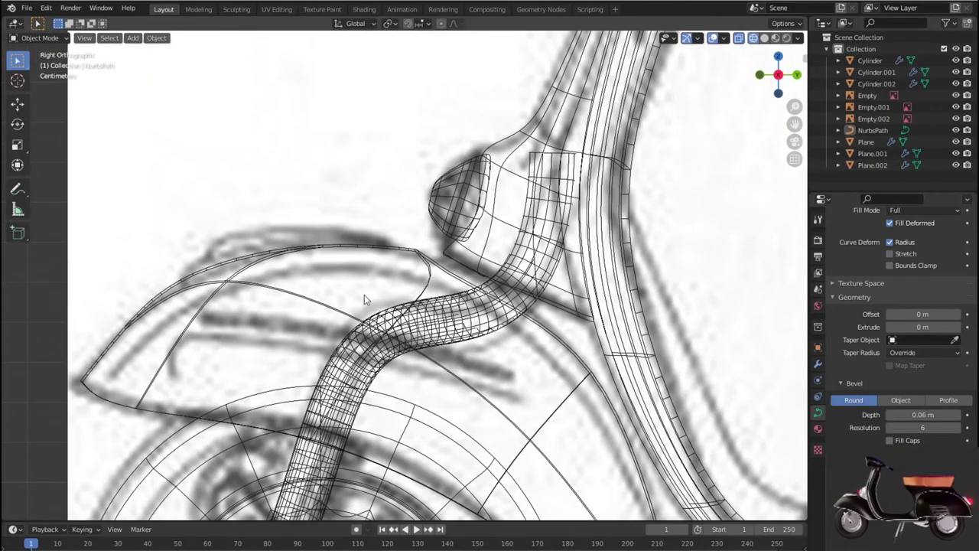
pyautogui.keyDown('shift'); pyautogui.moveTo(364, 294); pyautogui.dragTo(401, 305, button='middle'); pyautogui.keyUp('shift')
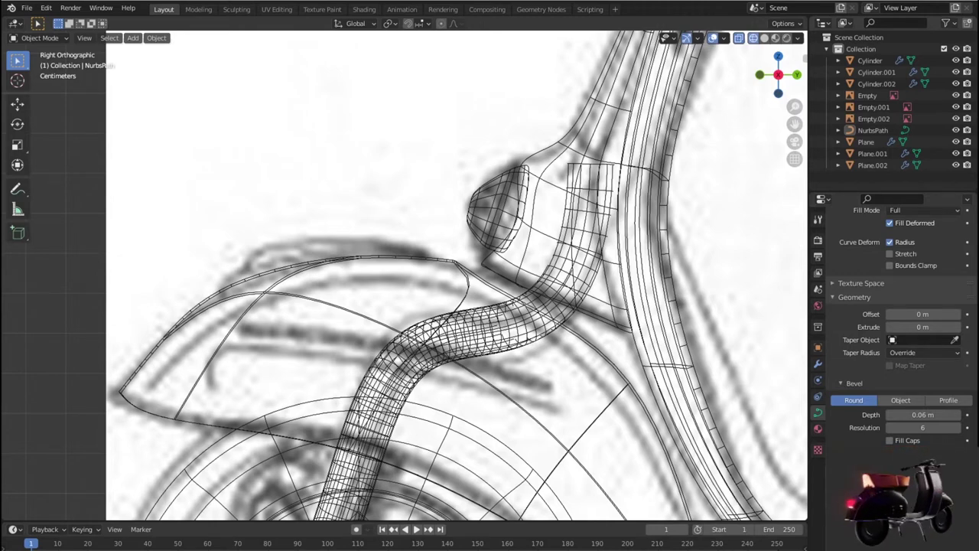
pyautogui.scroll(-1, 405, 257)
pyautogui.scroll(-1, 406, 257)
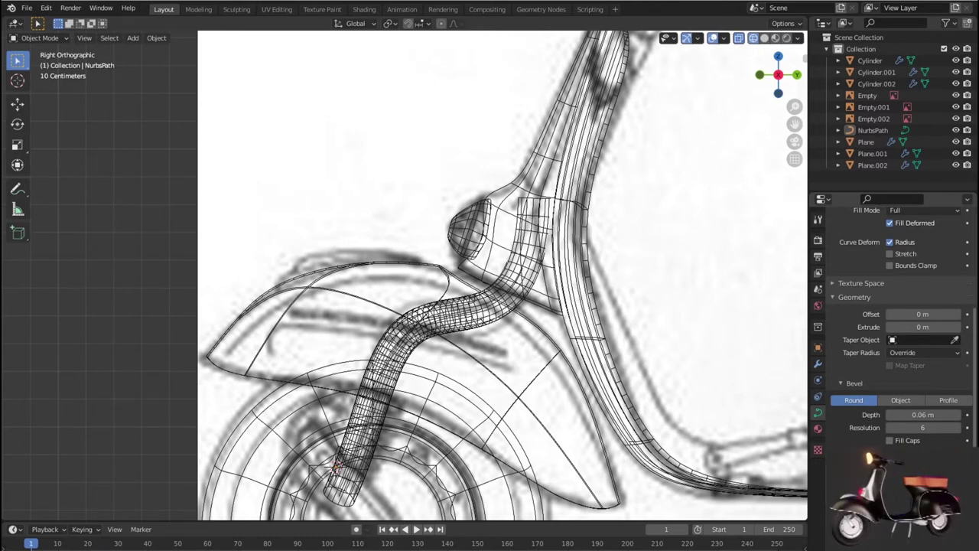
pyautogui.moveTo(459, 306)
pyautogui.mouseDown(button='middle')
pyautogui.moveTo(500, 306)
pyautogui.moveTo(452, 313)
pyautogui.moveTo(418, 300)
pyautogui.moveTo(393, 283)
pyautogui.moveTo(404, 250)
pyautogui.moveTo(641, 292)
pyautogui.moveTo(717, 319)
pyautogui.moveTo(734, 304)
pyautogui.moveTo(719, 279)
pyautogui.moveTo(555, 328)
pyautogui.moveTo(241, 288)
pyautogui.moveTo(176, 301)
pyautogui.moveTo(440, 245)
pyautogui.moveTo(381, 249)
pyautogui.mouseUp(button='middle')
pyautogui.hotkey('shift', 'z')
# Add a centred edge loop cut to the Plane.002 leg shield.
pyautogui.click(295, 298)
pyautogui.press('Tab')
pyautogui.scroll(3, 440, 245)
pyautogui.scroll(2, 388, 248)
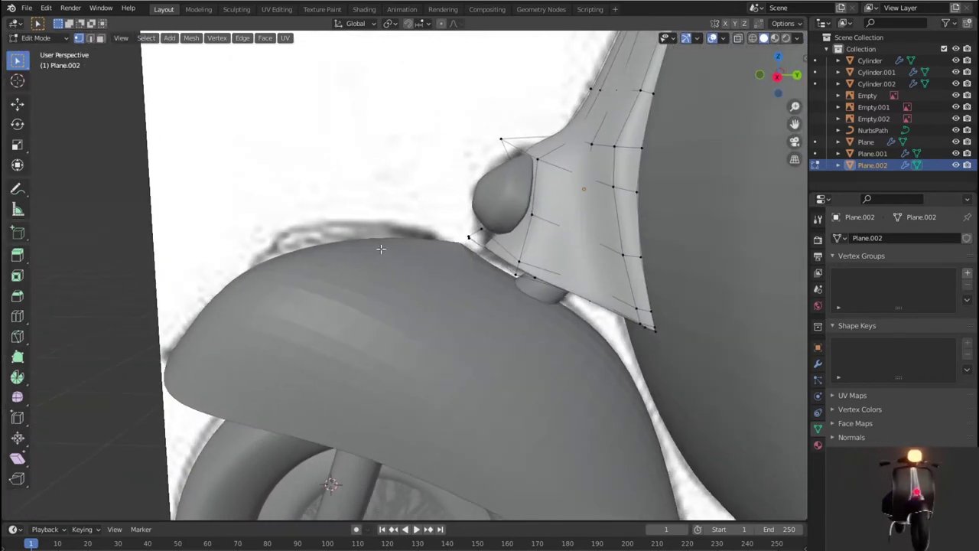
pyautogui.hotkey('ctrl', 'r')
pyautogui.click(522, 151)
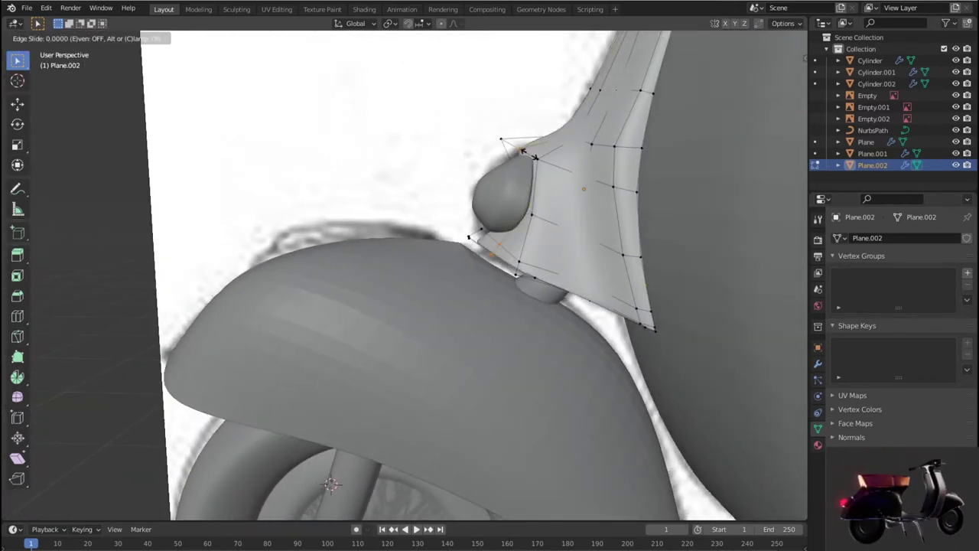
pyautogui.rightClick(522, 151)
# Slide the new edge loop to sit beside the headlight.
pyautogui.moveTo(554, 232); pyautogui.dragTo(562, 258, button='middle')
pyautogui.press('g')
pyautogui.press('g')
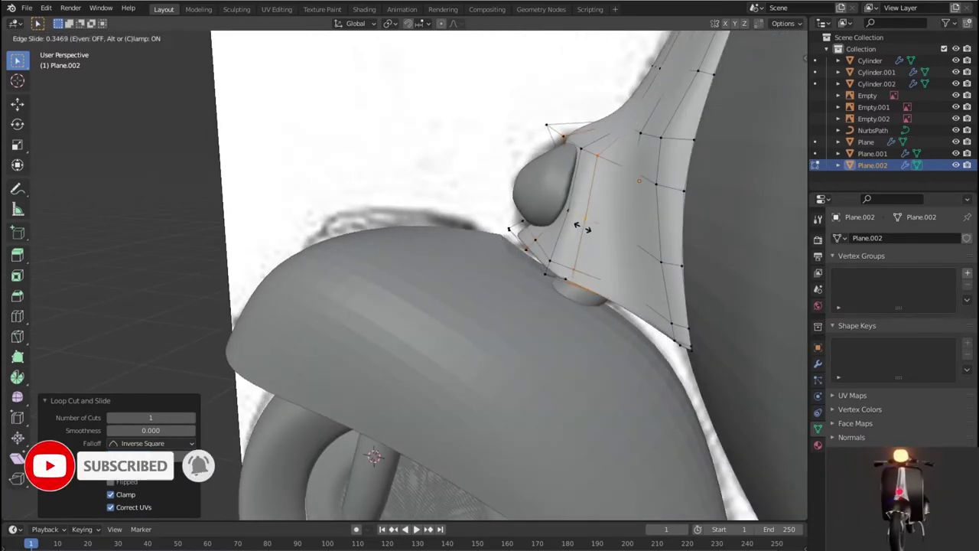
pyautogui.click(602, 256)
pyautogui.moveTo(609, 258); pyautogui.dragTo(704, 291, button='middle')
pyautogui.hotkey('shift', 'z')
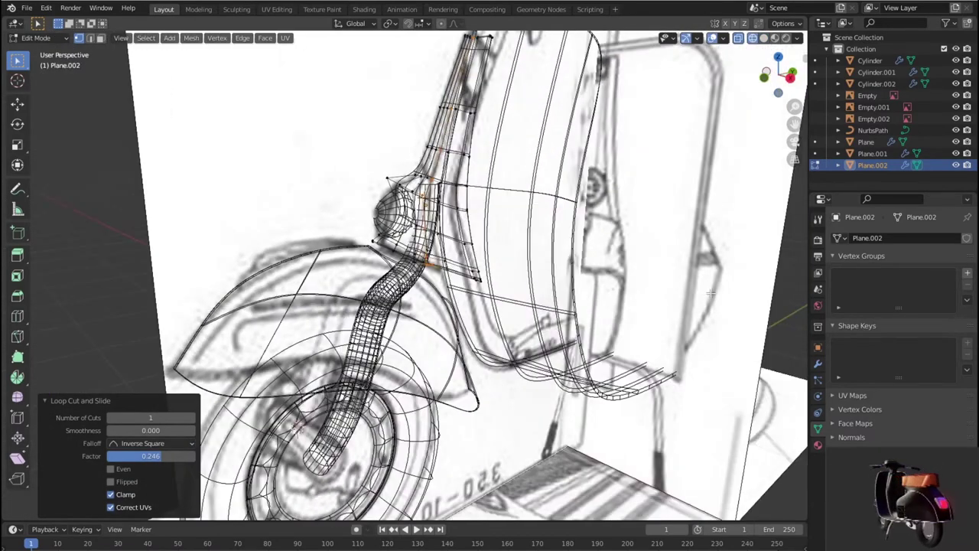
# Return to Object Mode with solid shading and deselect the leg shield.
pyautogui.scroll(-4, 704, 291)
pyautogui.scroll(-4, 661, 280)
pyautogui.press('Tab')
pyautogui.hotkey('shift', 'z')
pyautogui.moveTo(592, 292)
pyautogui.mouseDown(button='middle')
pyautogui.moveTo(603, 284)
pyautogui.moveTo(638, 321)
pyautogui.moveTo(511, 283)
pyautogui.mouseUp(button='middle')
pyautogui.click(638, 321)
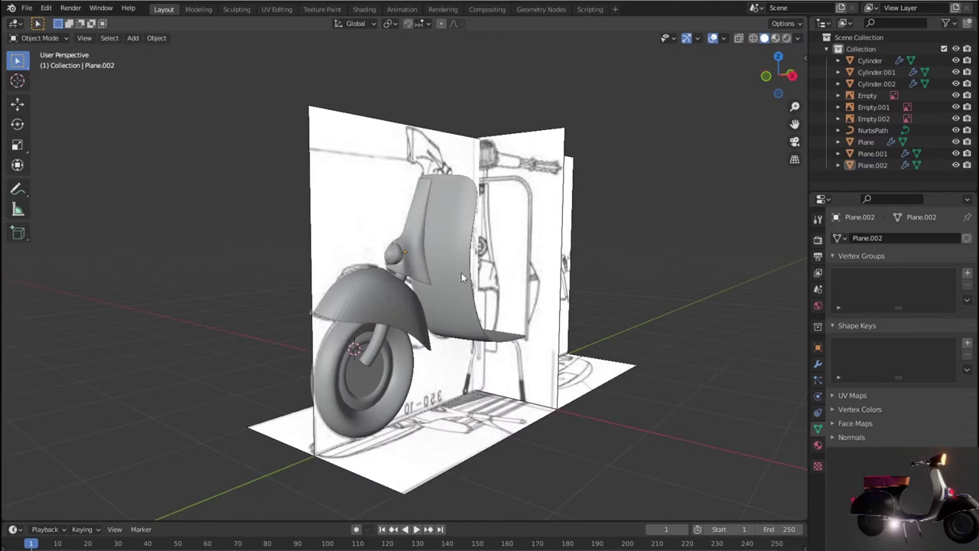
# Frame the front leg shield in front orthographic wireframe view.
pyautogui.scroll(3, 434, 286)
pyautogui.moveTo(435, 285); pyautogui.dragTo(448, 289, button='middle')
pyautogui.press('KP_1')
pyautogui.scroll(2, 448, 288)
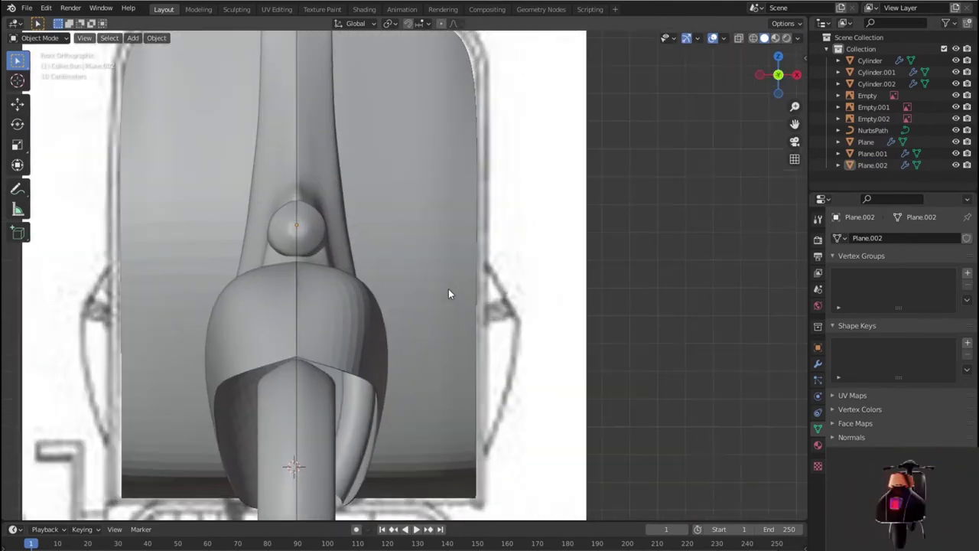
pyautogui.hotkey('shift', 'z')
pyautogui.keyDown('shift'); pyautogui.moveTo(413, 269); pyautogui.dragTo(416, 312, button='middle'); pyautogui.keyUp('shift')
pyautogui.scroll(2, 413, 309)
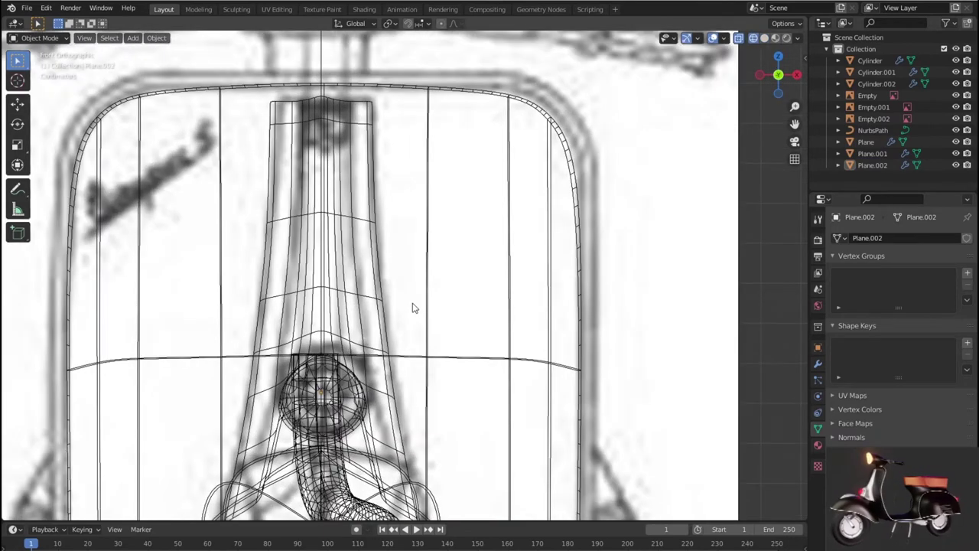
# Select a vertical edge loop on Plane.002 in Edit Mode.
pyautogui.click(360, 268)
pyautogui.click(353, 262)
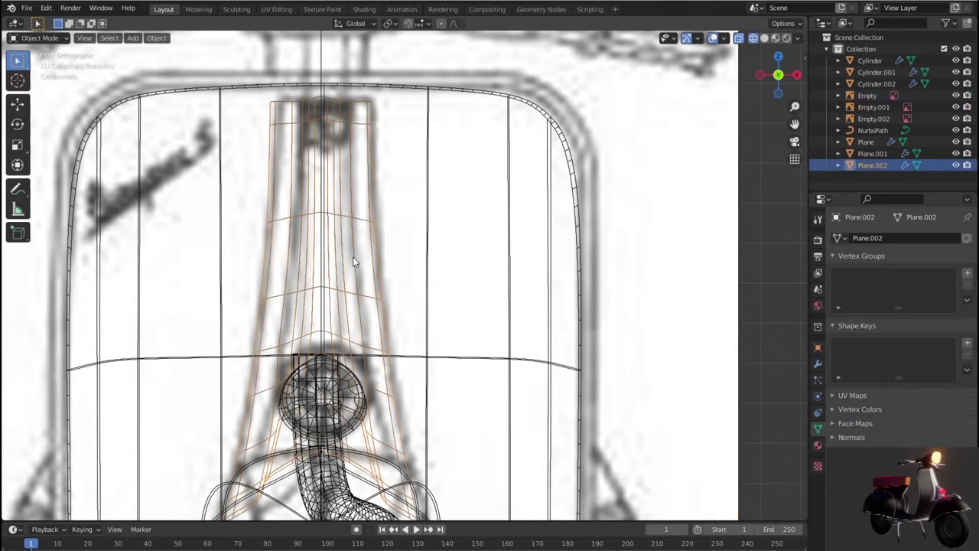
pyautogui.press('Tab')
pyautogui.keyDown('alt'); pyautogui.click(366, 278); pyautogui.keyUp('alt')
pyautogui.keyDown('alt'); pyautogui.click(352, 264); pyautogui.keyUp('alt')
pyautogui.press('2')
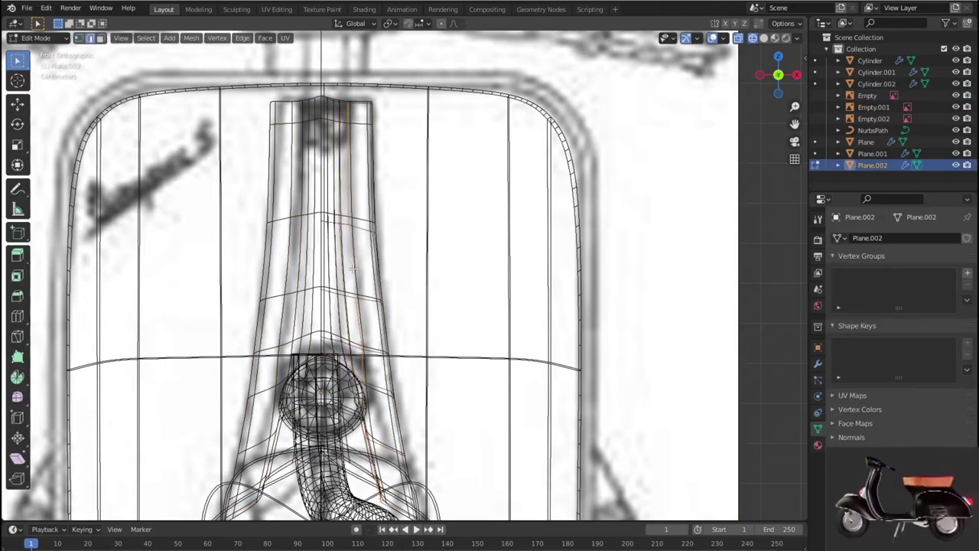
# Bevel the edge loop 0.0207 m wide with 2 segments, then return to Object Mode.
pyautogui.press('s')
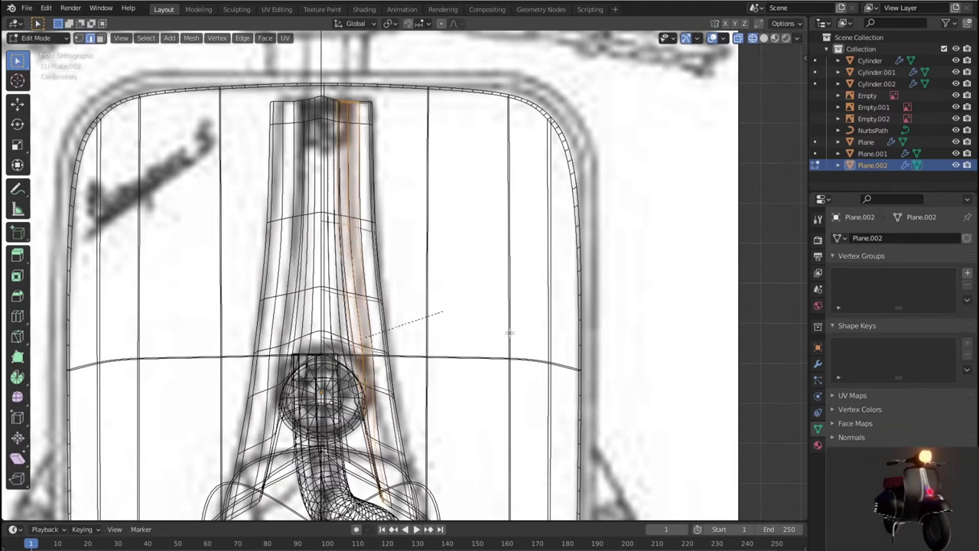
pyautogui.click(438, 329)
pyautogui.scroll(3, 396, 299)
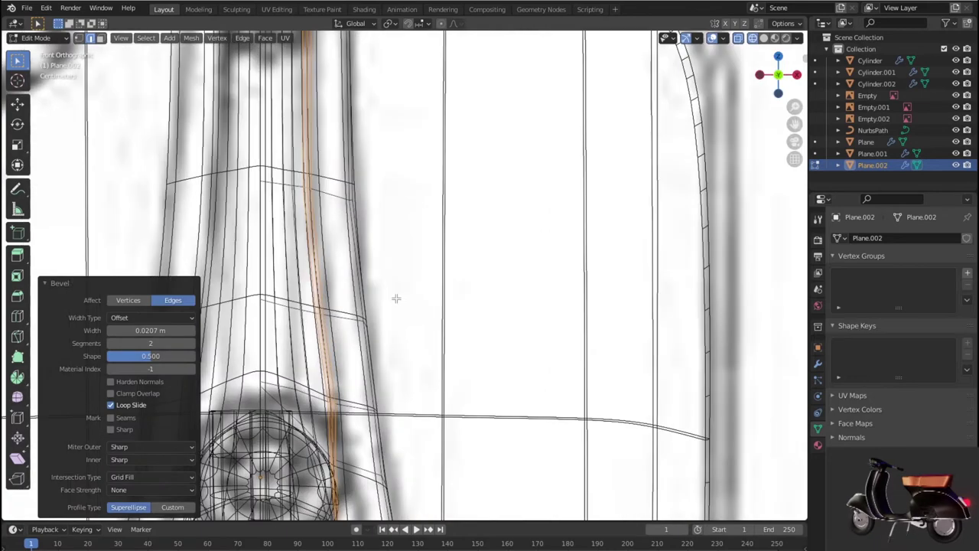
pyautogui.hotkey('alt', 'a')
pyautogui.scroll(-3, 436, 326)
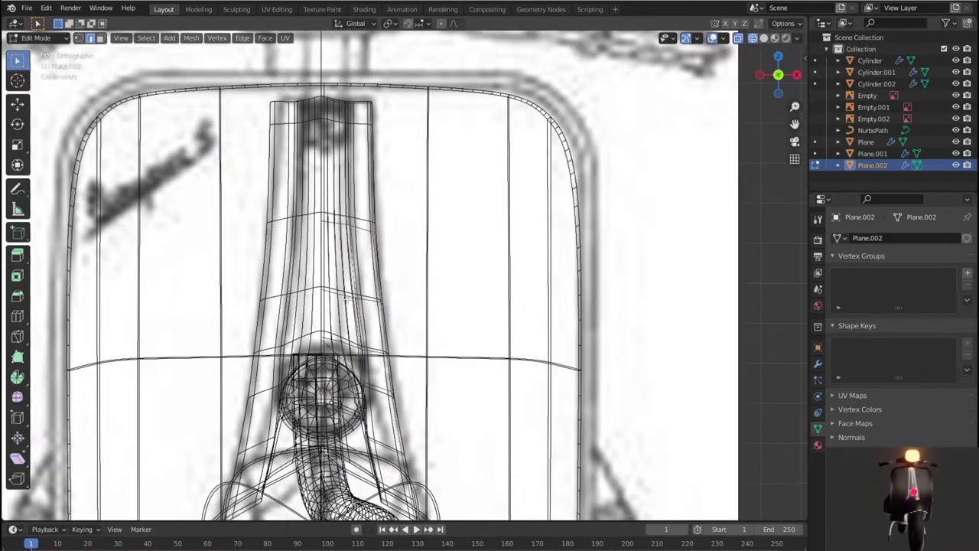
pyautogui.scroll(-2, 436, 325)
pyautogui.hotkey('alt', 'z')
pyautogui.scroll(-2, 436, 325)
pyautogui.press('Tab')
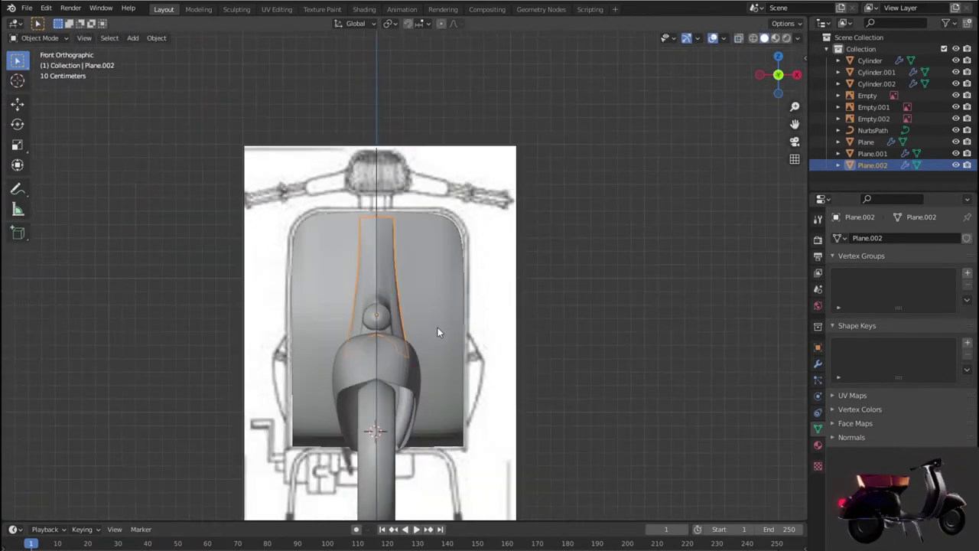
# Slide a vertical edge loop on the headlight neck panel along the Y axis.
pyautogui.moveTo(438, 327); pyautogui.dragTo(391, 338, button='middle')
pyautogui.scroll(3, 391, 338)
pyautogui.scroll(2, 429, 318)
pyautogui.moveTo(472, 331)
pyautogui.mouseDown(button='middle')
pyautogui.moveTo(469, 366)
pyautogui.moveTo(428, 365)
pyautogui.moveTo(391, 330)
pyautogui.moveTo(488, 356)
pyautogui.moveTo(446, 187)
pyautogui.moveTo(467, 125)
pyautogui.mouseUp(button='middle')
pyautogui.press('Tab')
pyautogui.keyDown('alt'); pyautogui.click(459, 102); pyautogui.keyUp('alt')
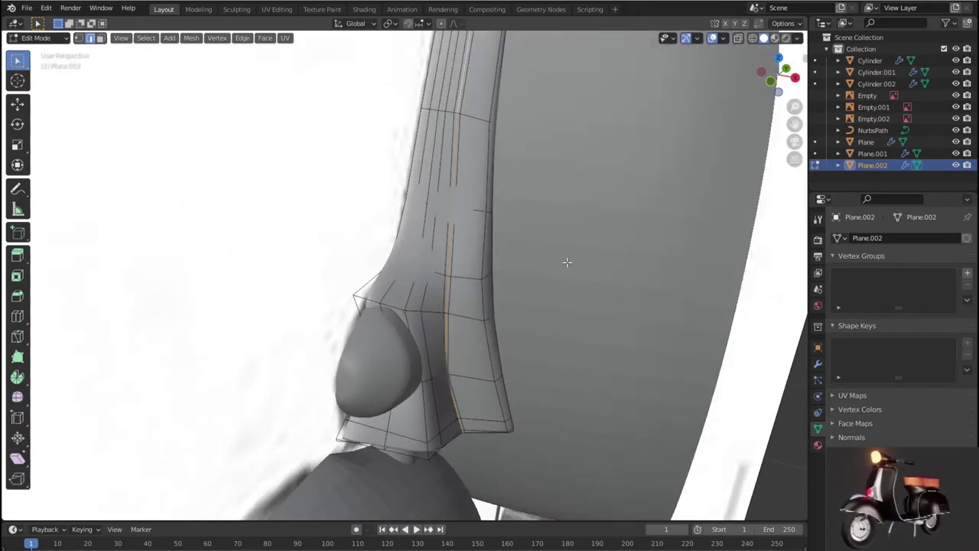
pyautogui.press('g')
pyautogui.press('y')
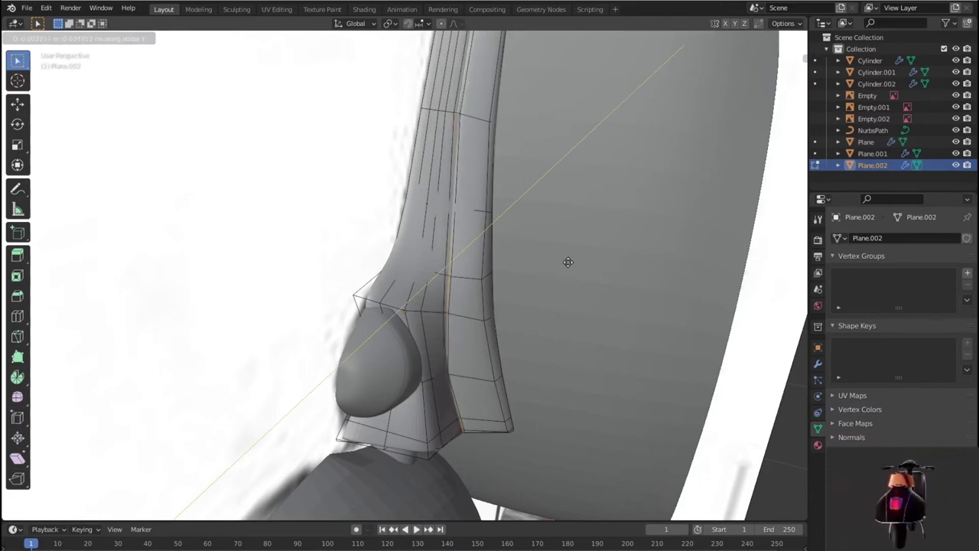
pyautogui.click(569, 262)
pyautogui.press('Tab')
# Check the reshaped panel in front view with see-through, then orbit around the front shield.
pyautogui.scroll(-2, 570, 271)
pyautogui.scroll(-2, 570, 272)
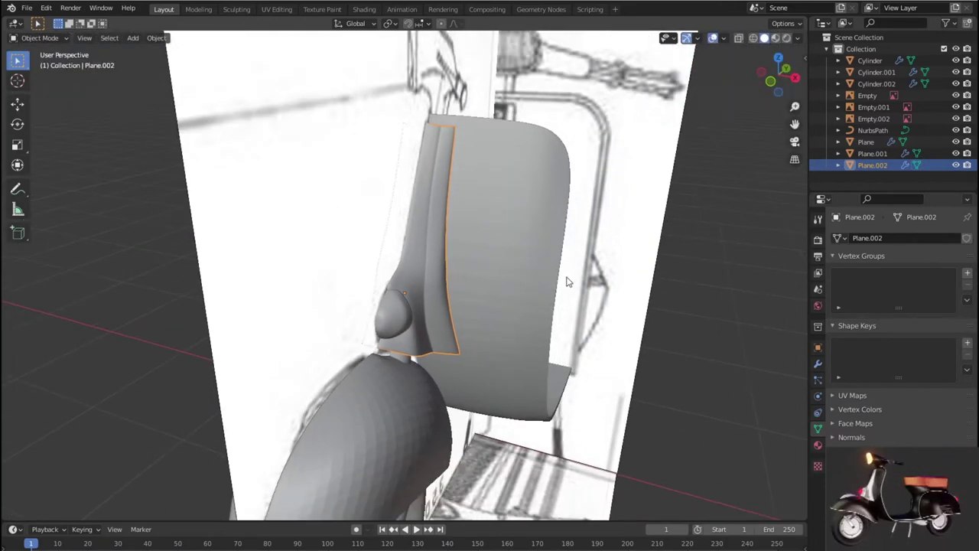
pyautogui.scroll(-2, 568, 280)
pyautogui.press('KP_1')
pyautogui.hotkey('alt', 'z')
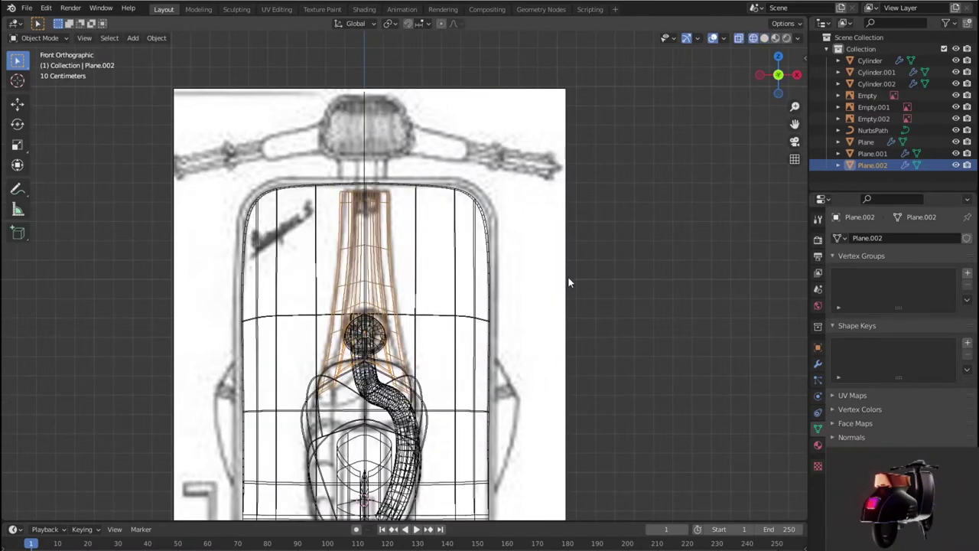
pyautogui.scroll(2, 567, 280)
pyautogui.scroll(2, 567, 280)
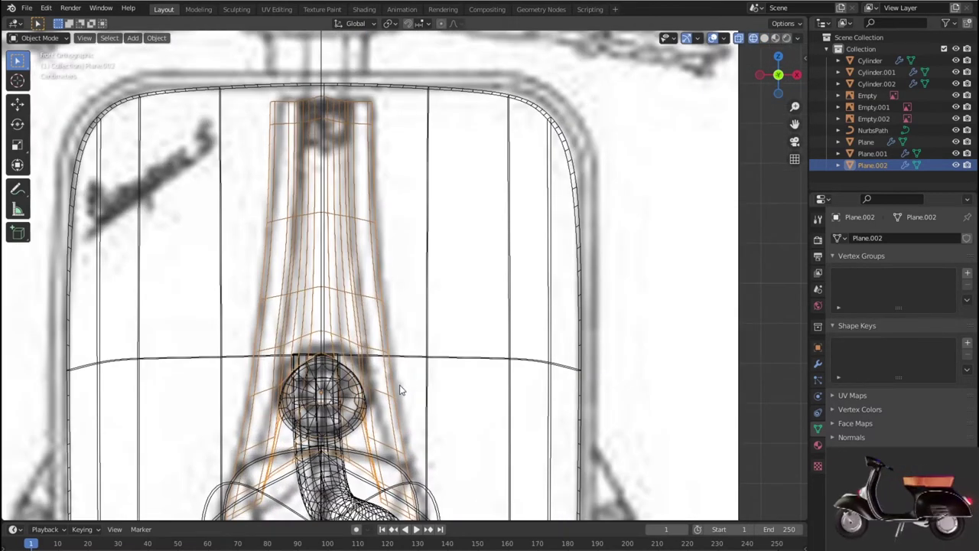
pyautogui.hotkey('alt', 'z')
pyautogui.press('Tab')
pyautogui.scroll(-4, 446, 390)
pyautogui.press('Tab')
pyautogui.scroll(-1, 584, 397)
pyautogui.moveTo(584, 397); pyautogui.dragTo(276, 343, button='middle')
pyautogui.scroll(5, 421, 368)
pyautogui.moveTo(422, 368)
pyautogui.mouseDown(button='middle')
pyautogui.moveTo(653, 356)
pyautogui.moveTo(510, 365)
pyautogui.mouseUp(button='middle')
# From the right side view, open the front fender Plane.001 in Edit Mode.
pyautogui.press('KP_1')
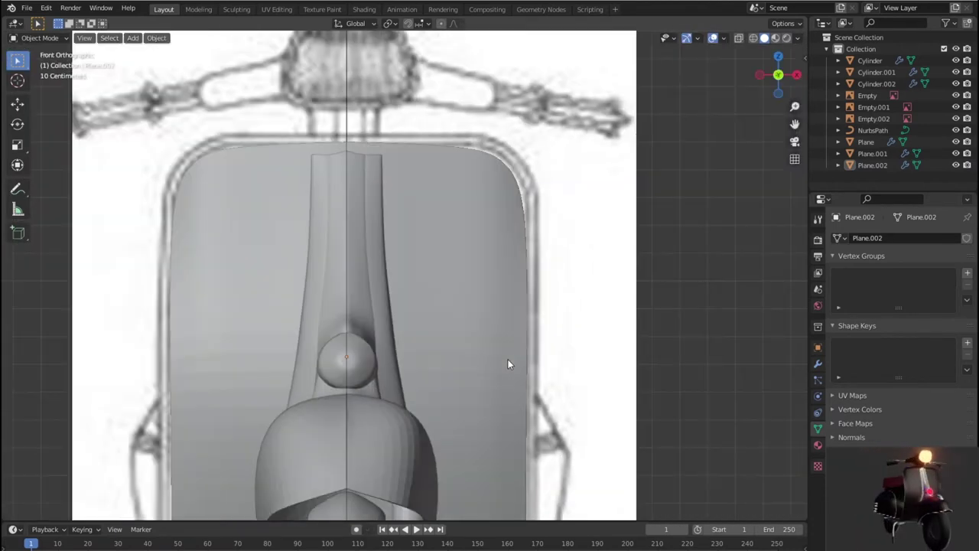
pyautogui.press('KP_3')
pyautogui.scroll(3, 424, 408)
pyautogui.scroll(-1, 429, 206)
pyautogui.scroll(-2, 471, 251)
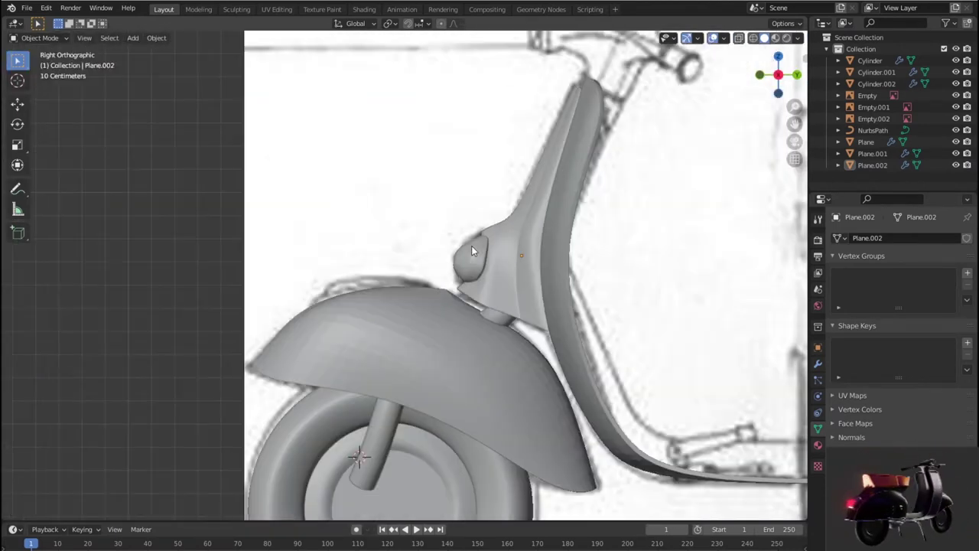
pyautogui.scroll(1, 349, 322)
pyautogui.scroll(1, 408, 292)
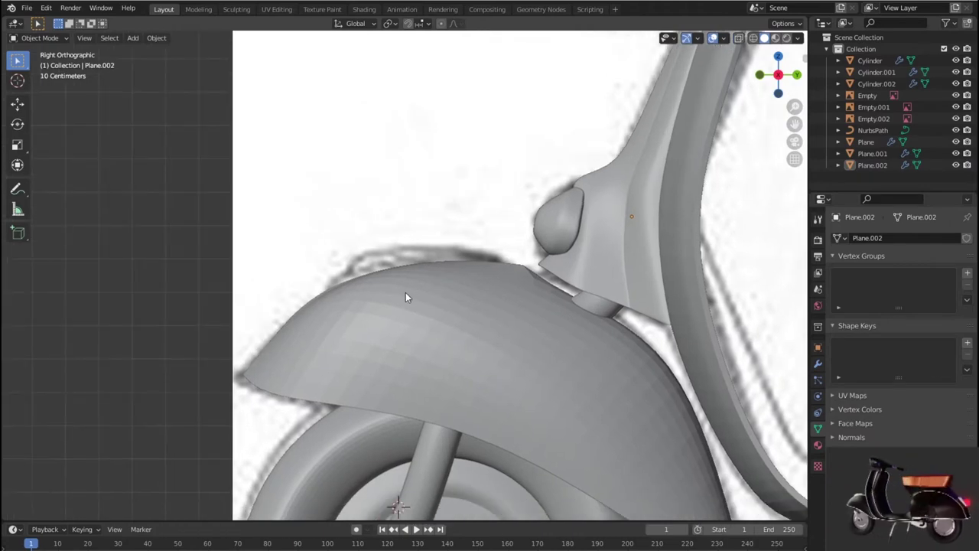
pyautogui.click(405, 294)
pyautogui.press('Tab')
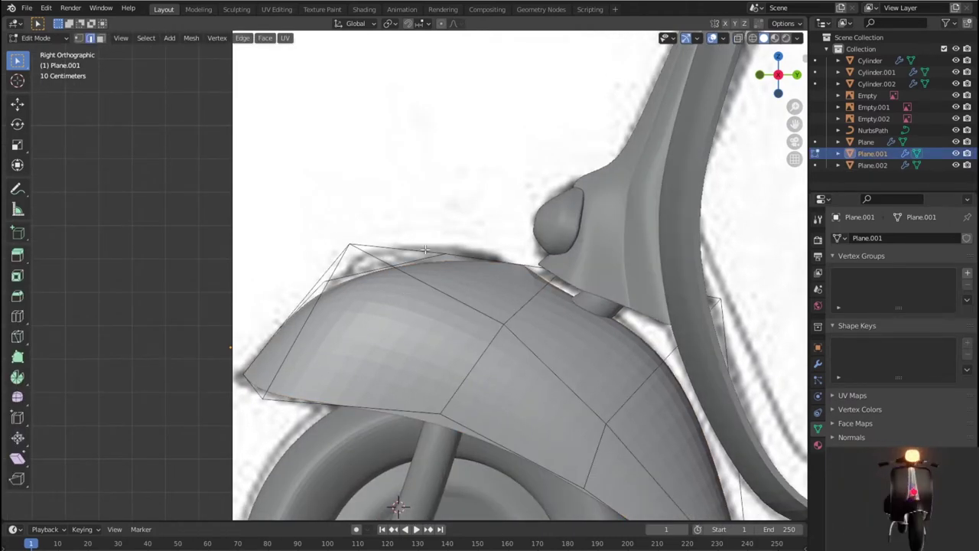
pyautogui.scroll(-3, 421, 253)
pyautogui.moveTo(422, 253)
pyautogui.mouseDown(button='middle')
pyautogui.moveTo(549, 294)
pyautogui.moveTo(443, 306)
pyautogui.mouseUp(button='middle')
# Duplicate the fender's outer edges in place and separate them into a new object.
pyautogui.press('KP_1')
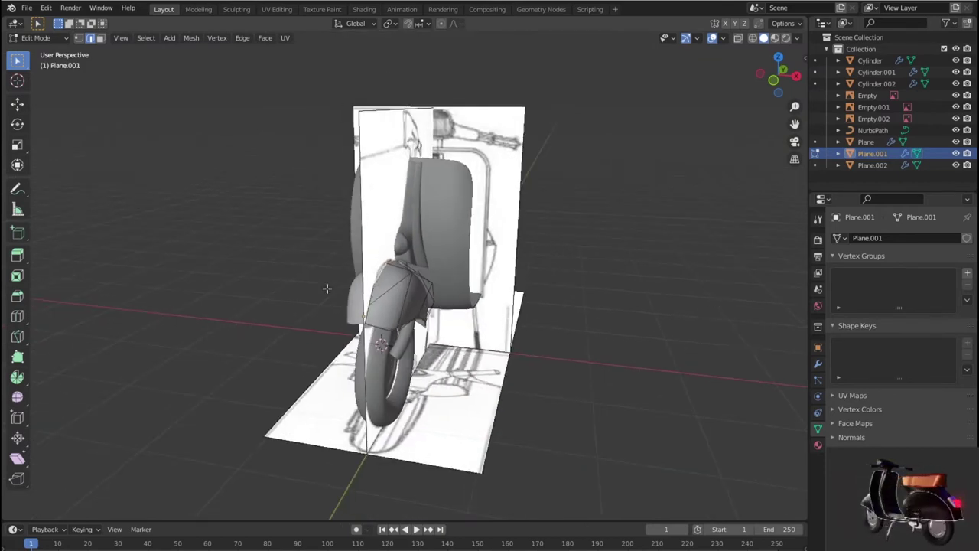
pyautogui.press('KP_3')
pyautogui.press('KP_1')
pyautogui.press('KP_3')
pyautogui.scroll(3, 315, 286)
pyautogui.scroll(3, 322, 286)
pyautogui.scroll(-2, 323, 285)
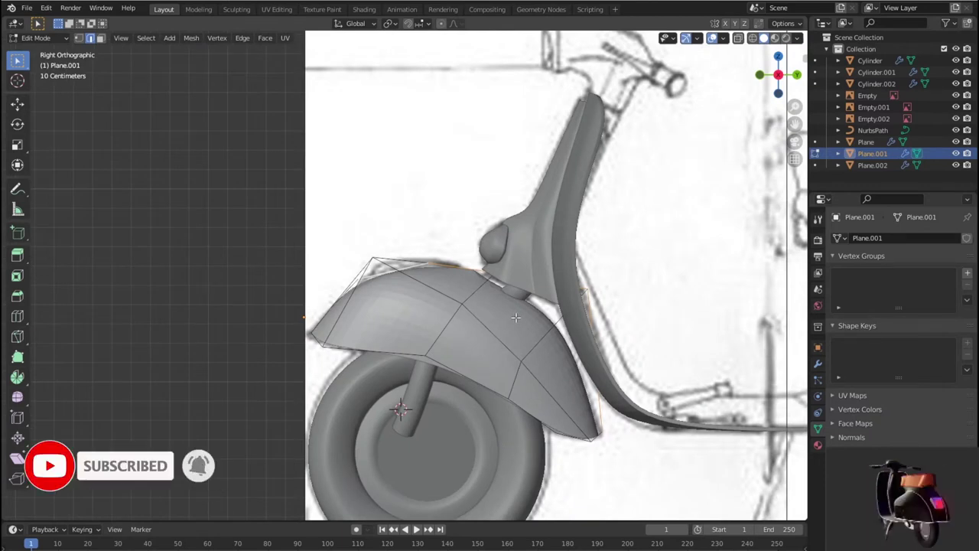
pyautogui.press('g')
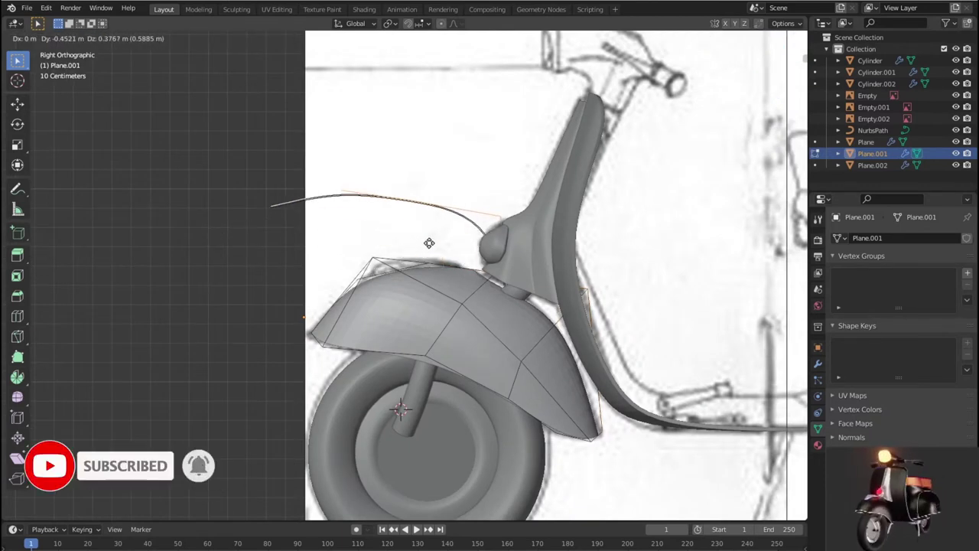
pyautogui.rightClick(429, 243)
pyautogui.press('p')
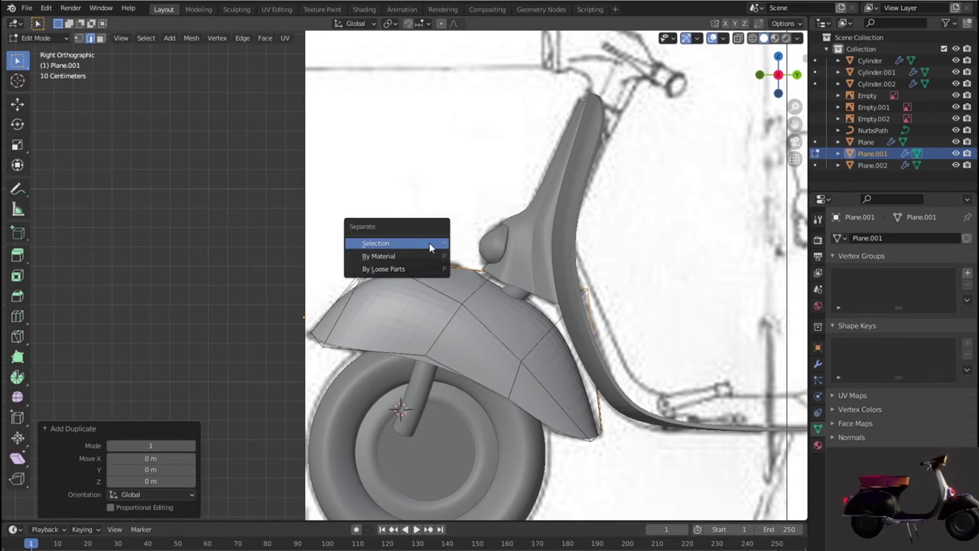
pyautogui.click(429, 243)
# Select the new Plane.003 in the Outliner, open it for editing and reposition the strip.
pyautogui.click(862, 166)
pyautogui.click(863, 155)
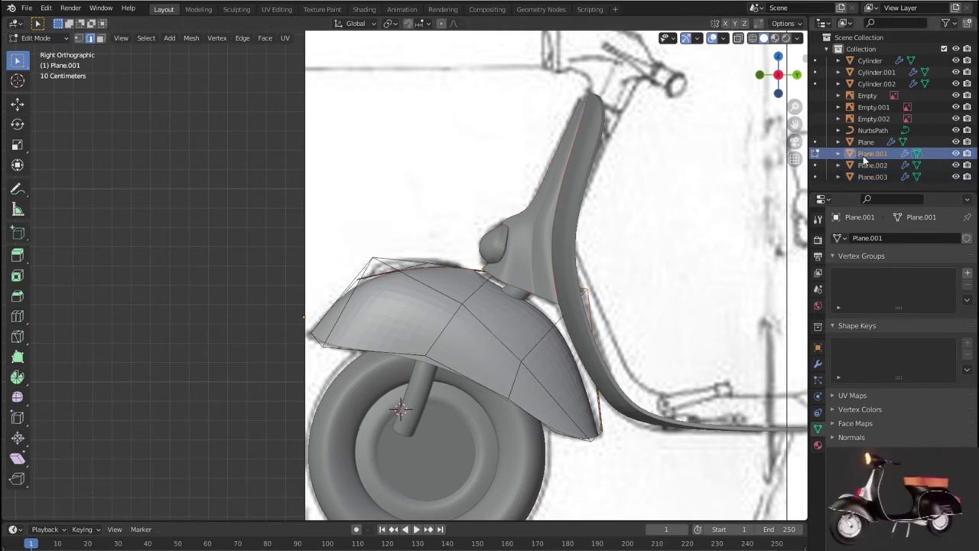
pyautogui.click(866, 145)
pyautogui.click(865, 177)
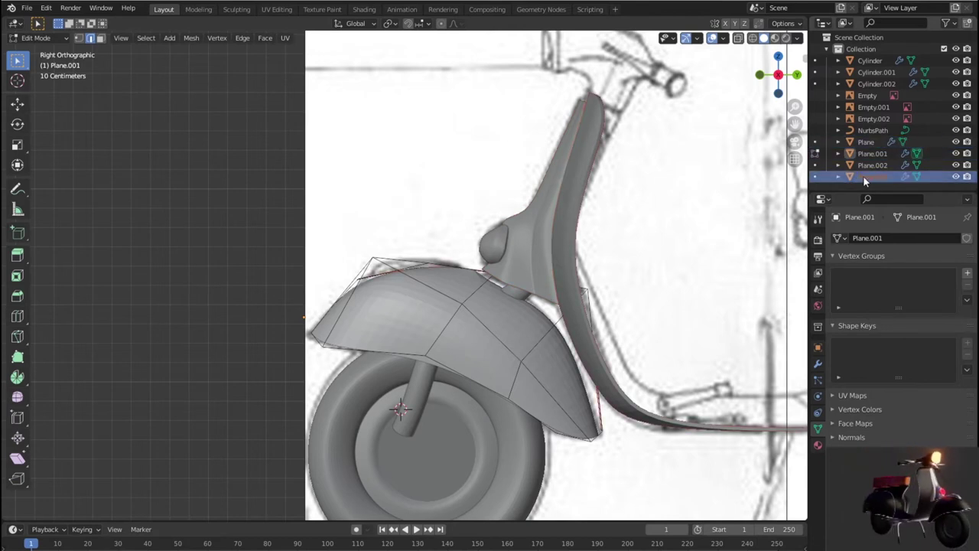
pyautogui.rightClick(390, 227)
pyautogui.press('Tab')
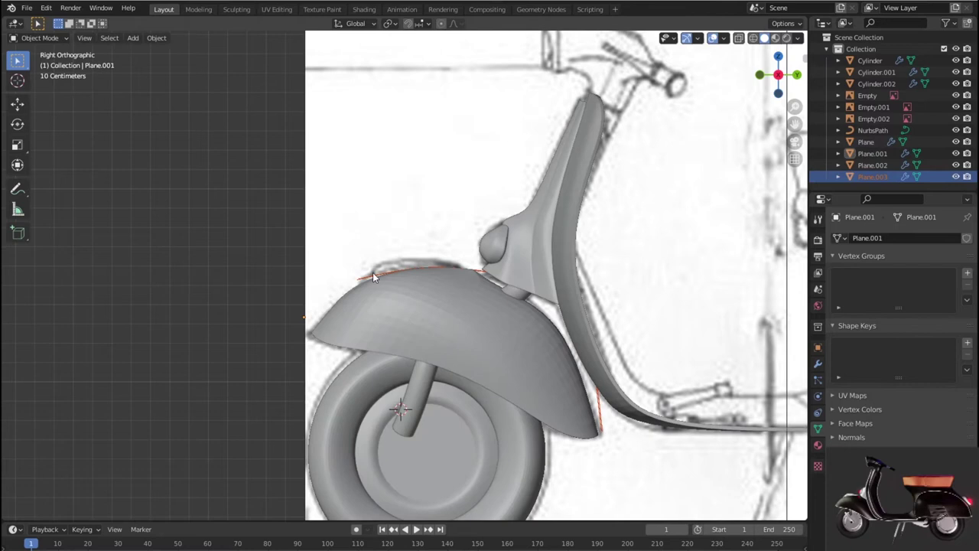
pyautogui.press('g')
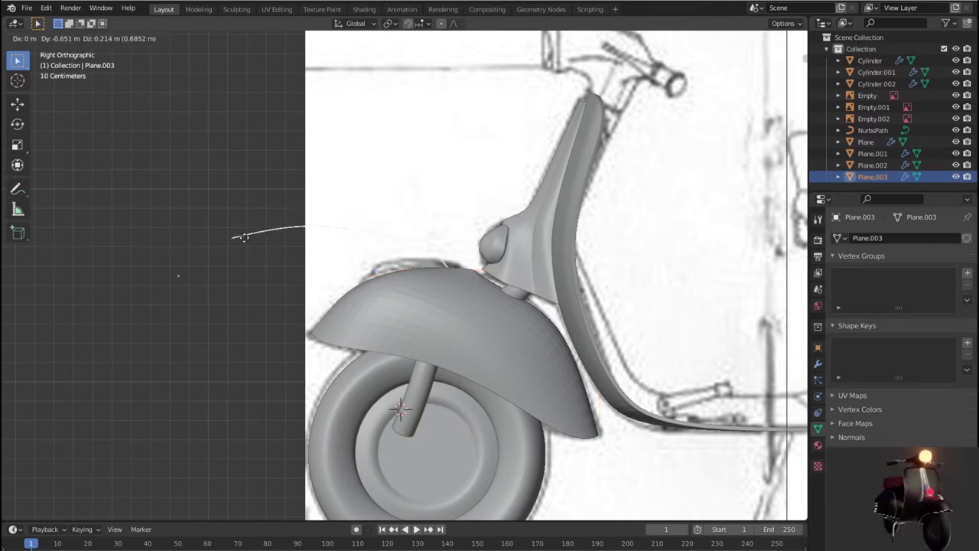
pyautogui.click(403, 244)
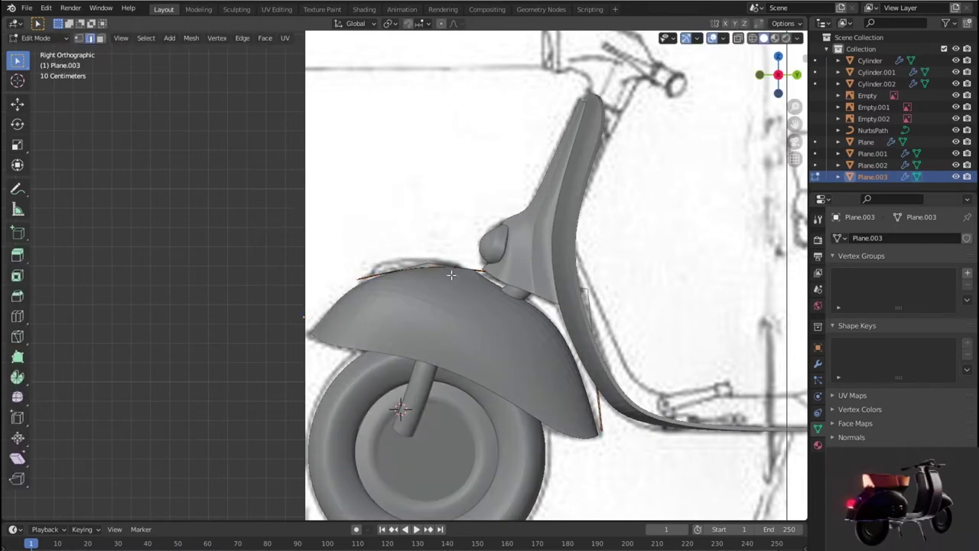
# Delete the unwanted vertices of Plane.003, leaving a short edge along the fender top.
pyautogui.moveTo(635, 468); pyautogui.dragTo(564, 275)
pyautogui.press('x')
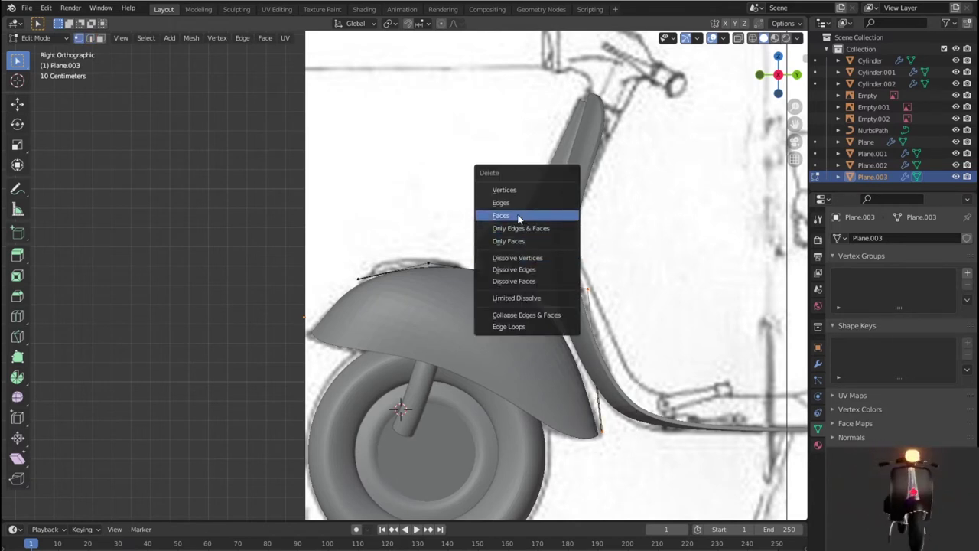
pyautogui.click(508, 191)
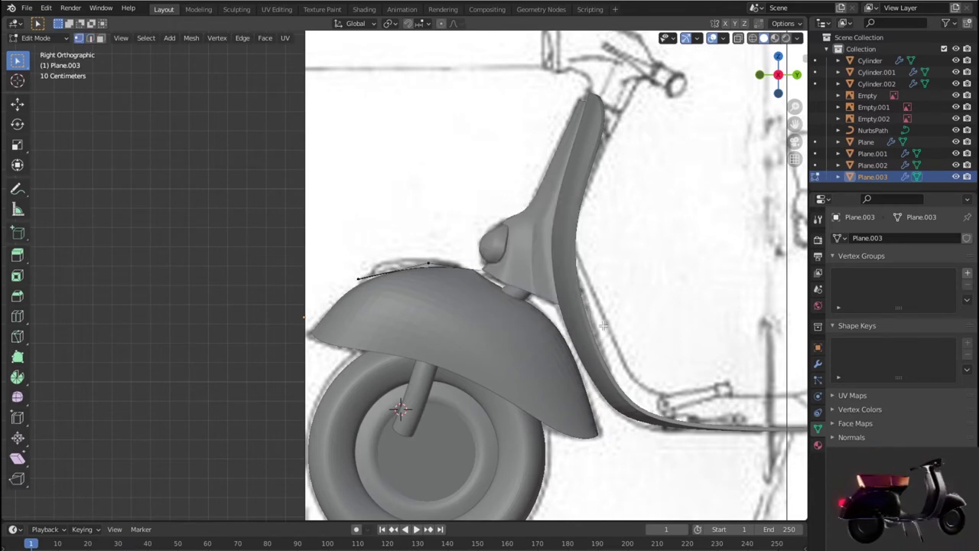
pyautogui.press('x')
pyautogui.click(514, 282)
pyautogui.scroll(2, 457, 287)
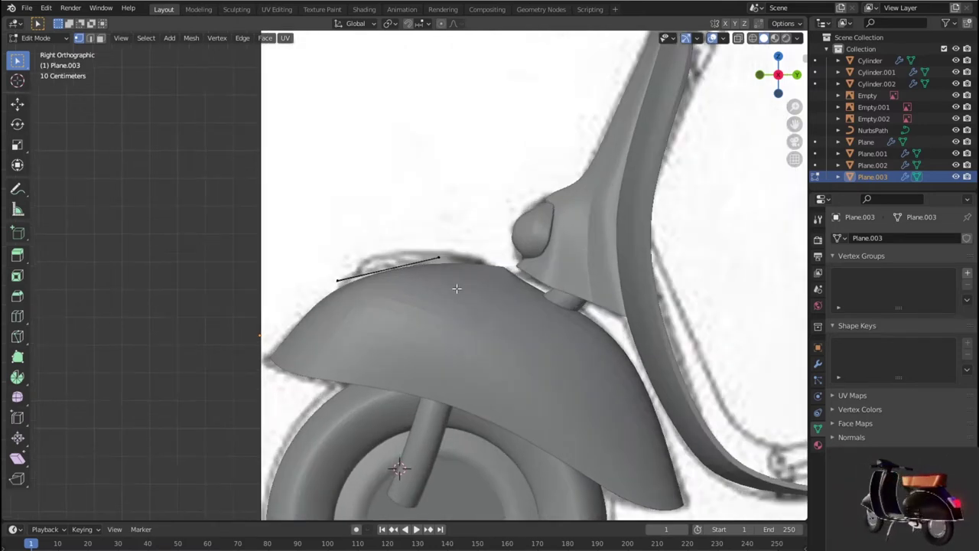
pyautogui.scroll(3, 417, 328)
# Move the edge's end vertex 0.013 m in Y and 0.022 m lower onto the fender curve.
pyautogui.click(277, 269)
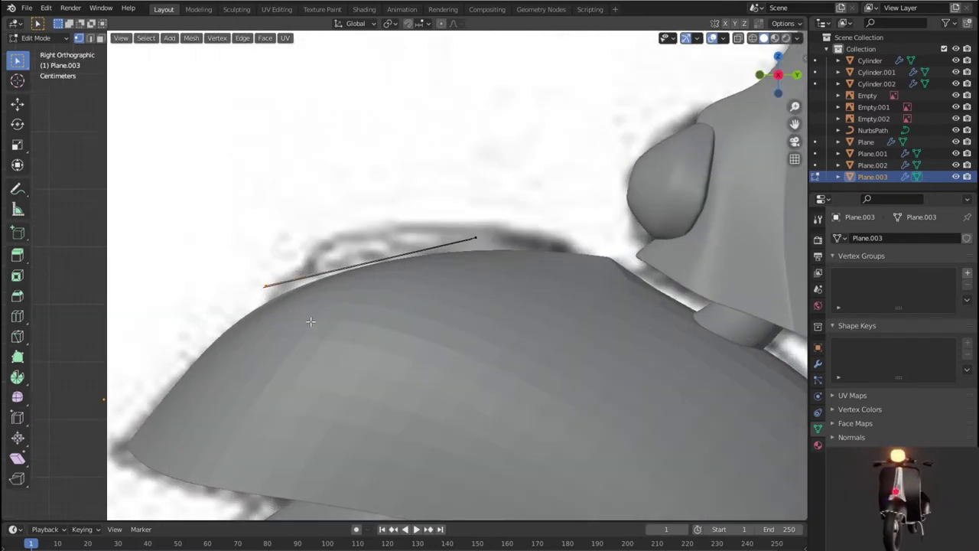
pyautogui.press('g')
pyautogui.click(319, 334)
pyautogui.scroll(-2, 447, 252)
pyautogui.moveTo(459, 268)
pyautogui.mouseDown(button='middle')
pyautogui.moveTo(591, 294)
pyautogui.moveTo(619, 284)
pyautogui.moveTo(497, 285)
pyautogui.mouseUp(button='middle')
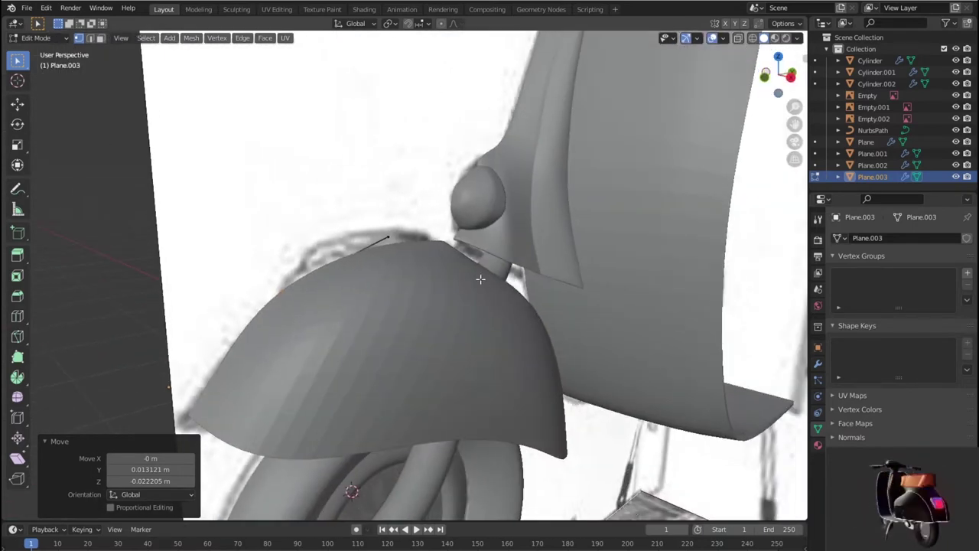
pyautogui.scroll(2, 437, 258)
pyautogui.press('KP_1')
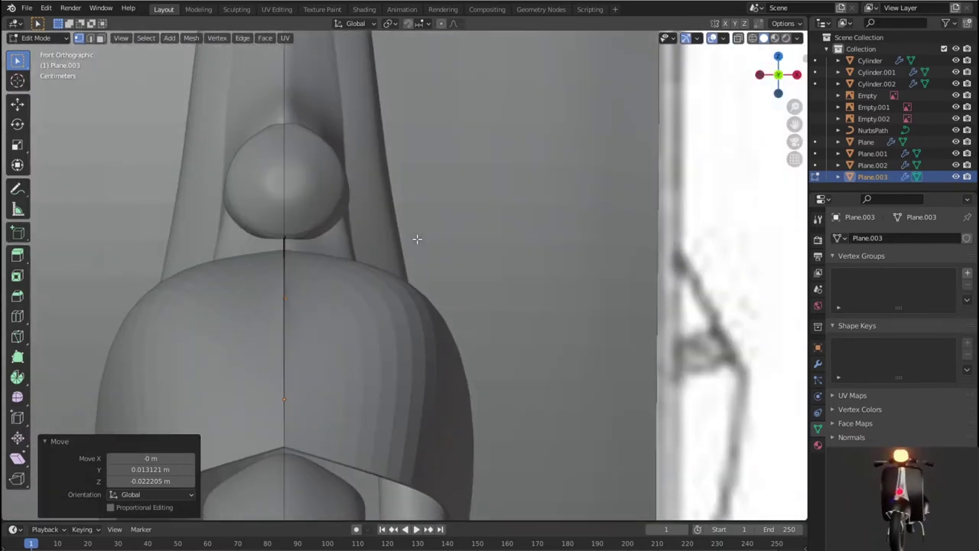
pyautogui.press('KP_3')
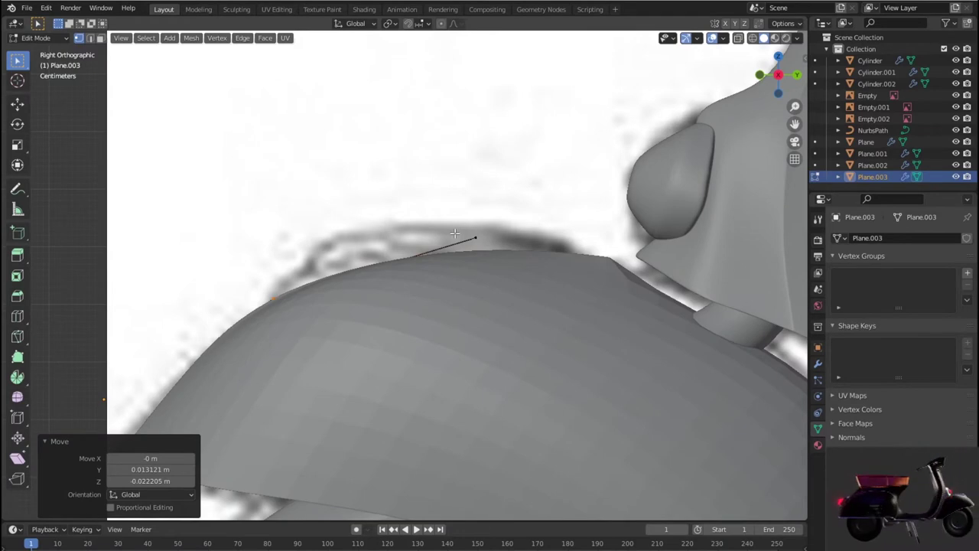
pyautogui.moveTo(457, 229); pyautogui.dragTo(462, 290, button='middle')
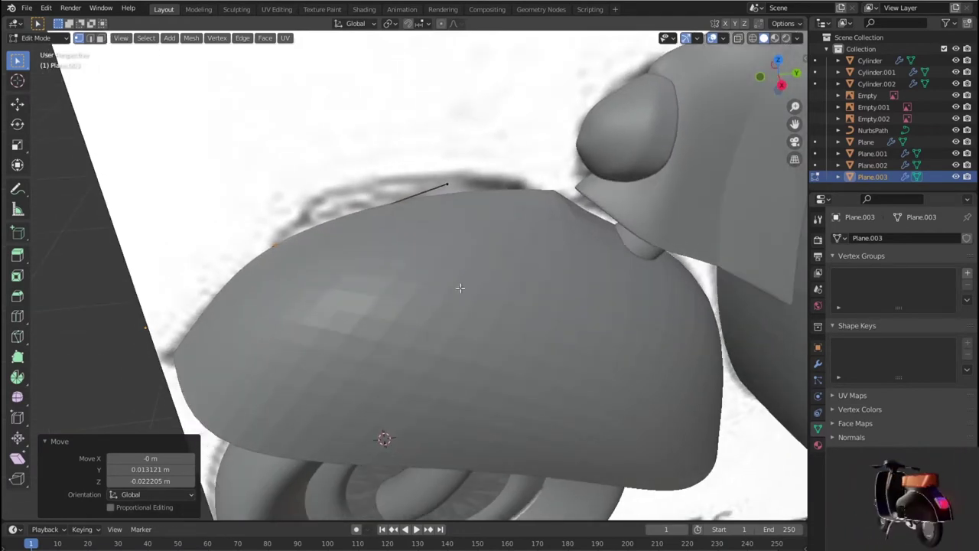
pyautogui.hotkey('shift', 'z')
pyautogui.scroll(2, 460, 288)
pyautogui.press('Tab')
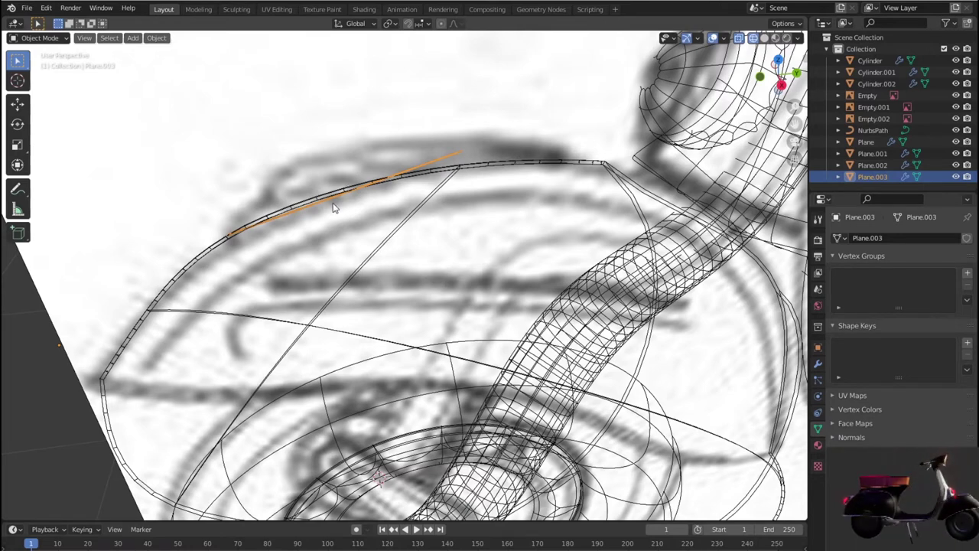
# Select Plane.003 and enter Edit Mode to pick the trim line's end vertex.
pyautogui.press('a')
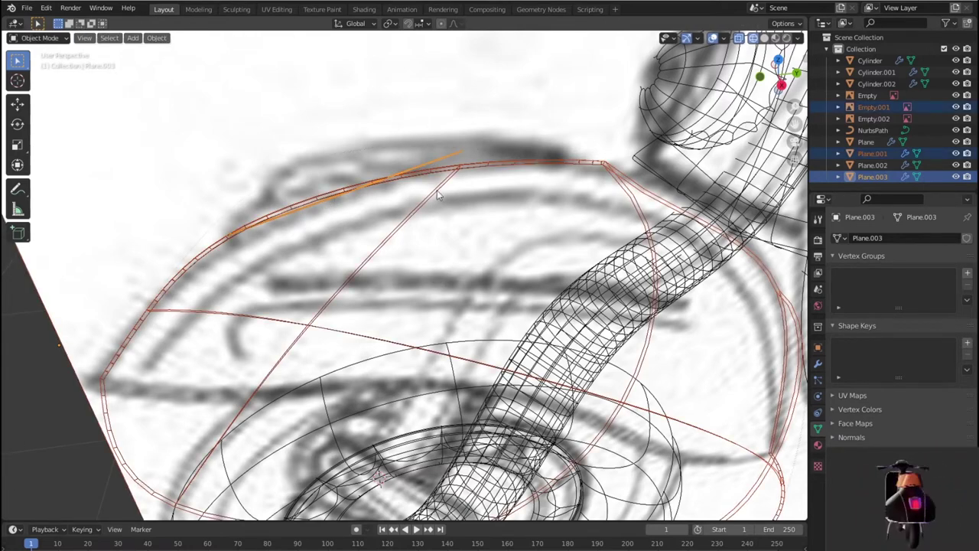
pyautogui.click(438, 191)
pyautogui.click(457, 157)
pyautogui.press('Tab')
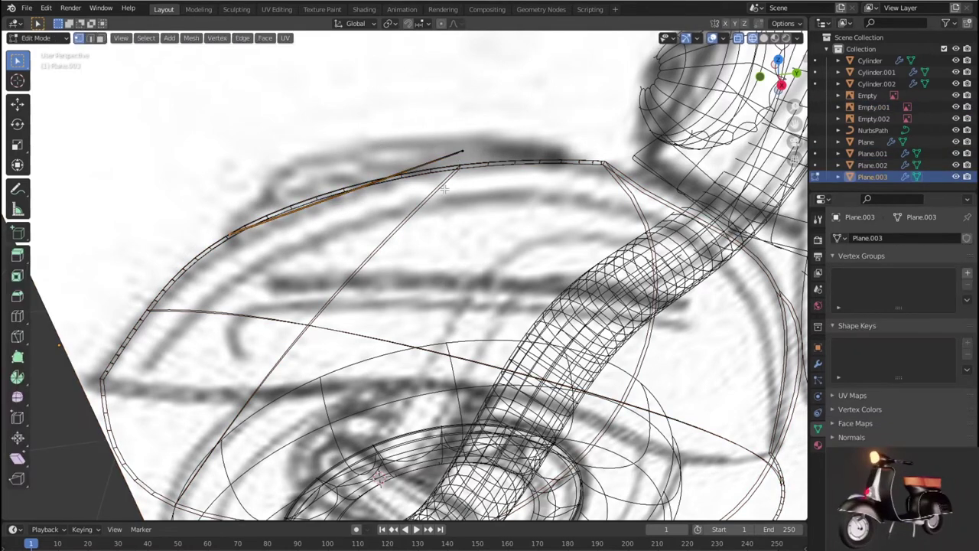
pyautogui.click(494, 183)
pyautogui.click(467, 149)
pyautogui.press('g')
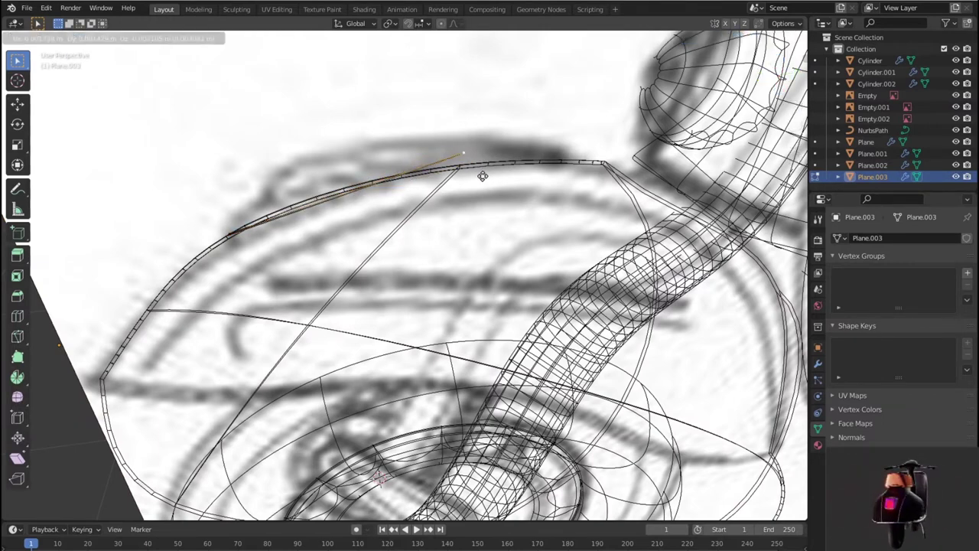
pyautogui.rightClick(320, 199)
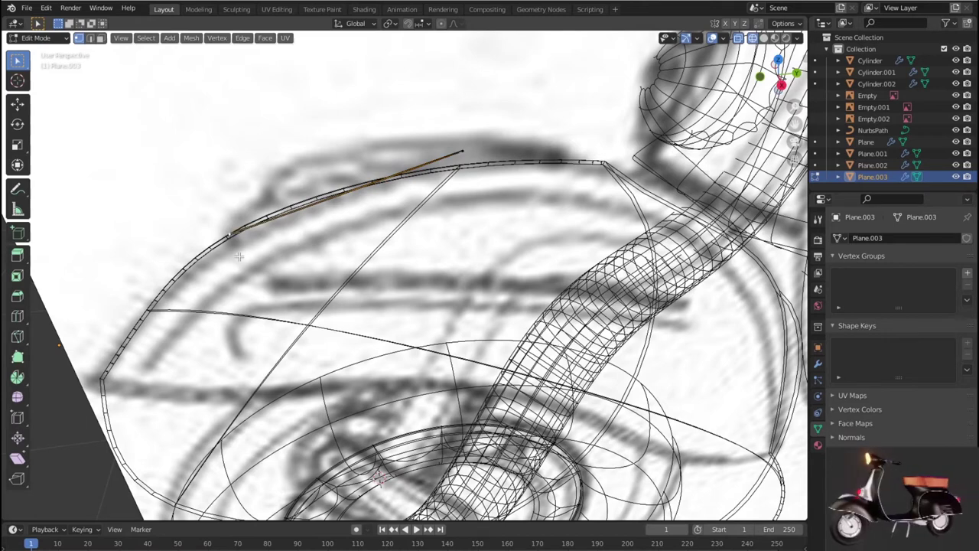
pyautogui.press('g')
pyautogui.rightClick(263, 257)
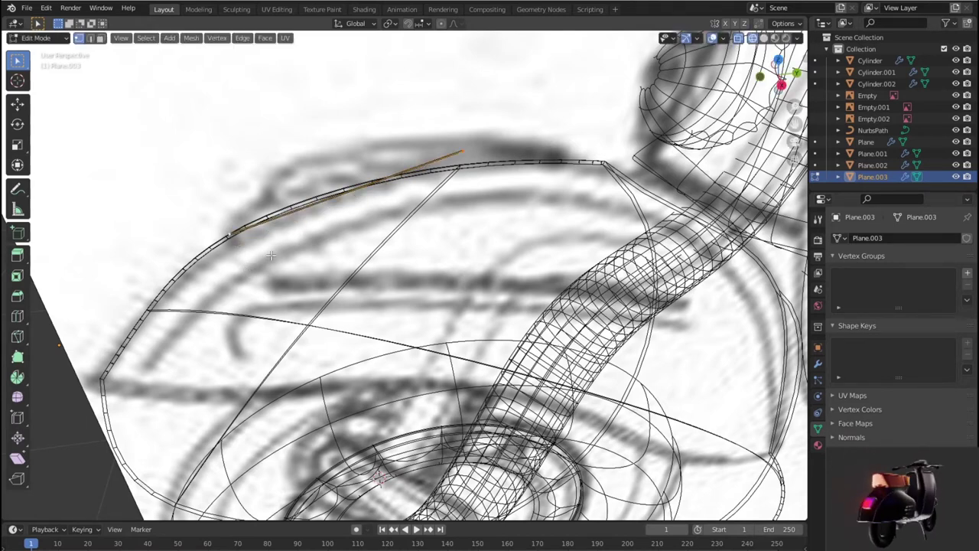
pyautogui.click(321, 207)
pyautogui.hotkey('ctrl', 'z')
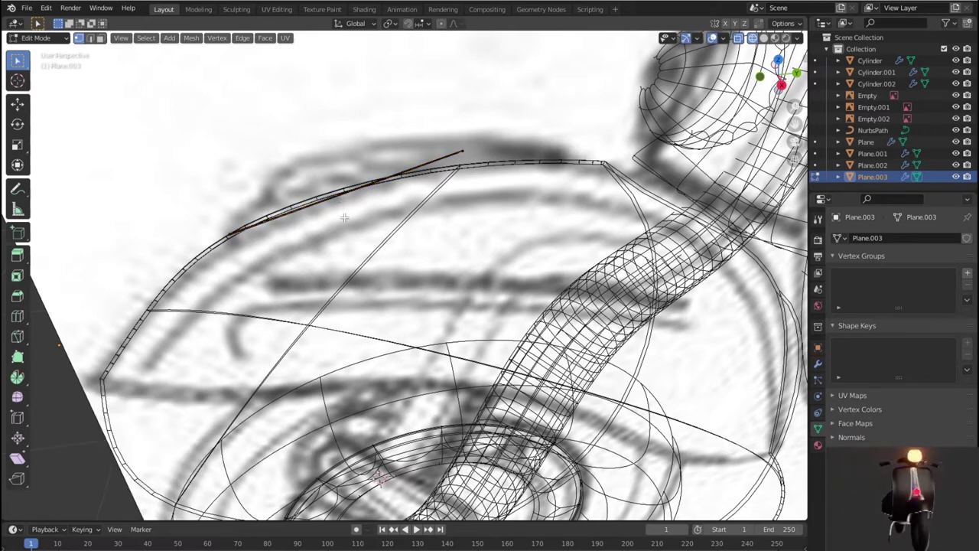
# In right view, move the trim vertices onto the blueprint's upper trim curve.
pyautogui.press('KP_3')
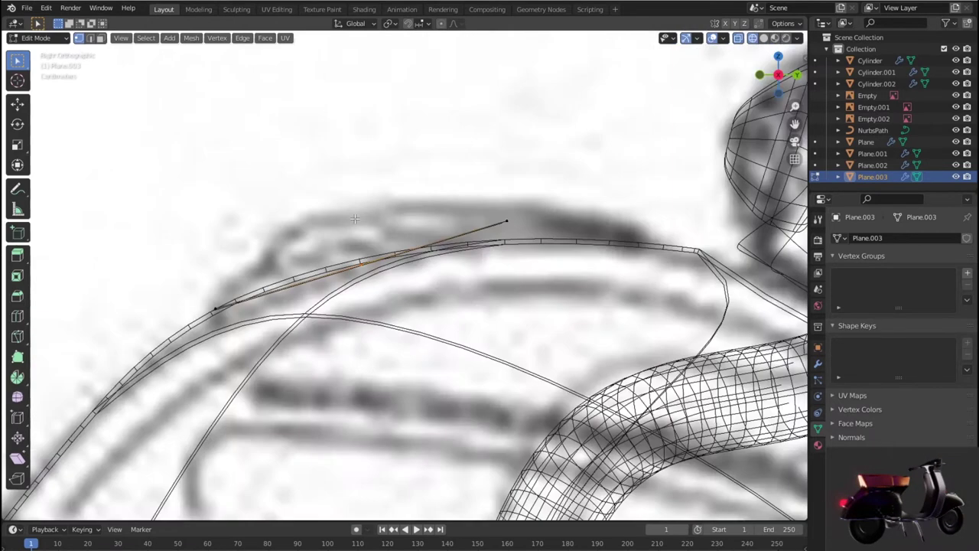
pyautogui.press('g')
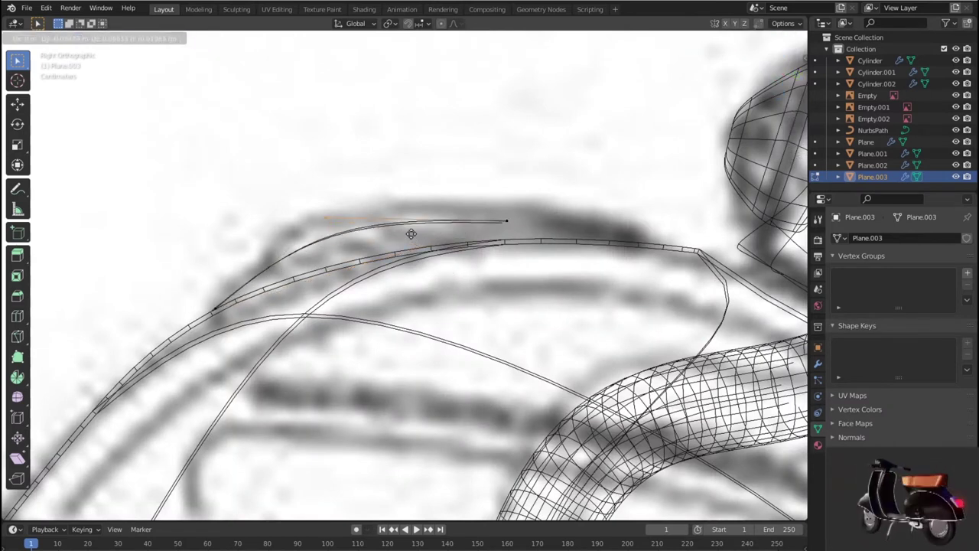
pyautogui.click(483, 202)
pyautogui.press('g')
pyautogui.click(686, 264)
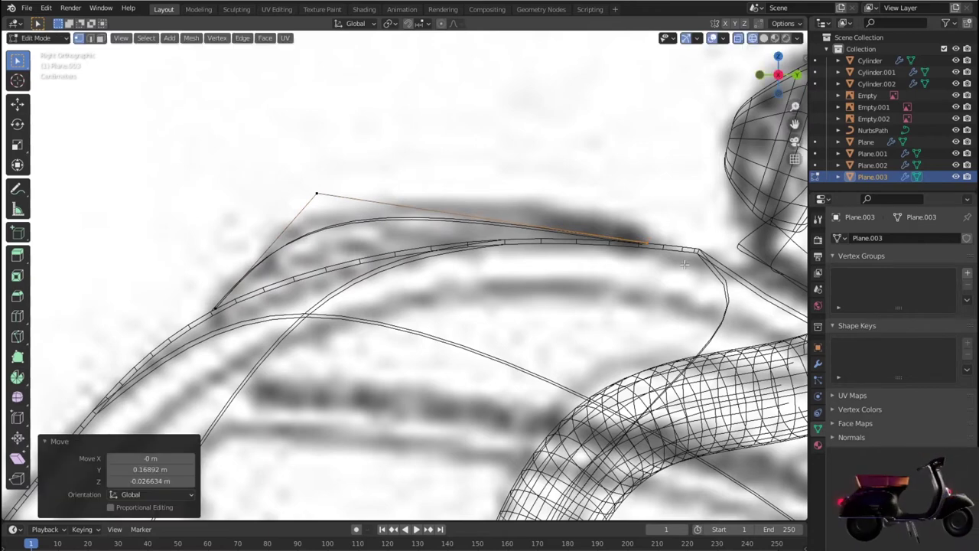
# Subdivide the trim edge, raise the midpoint to round the arc, and settle the lower-left end.
pyautogui.rightClick(490, 230)
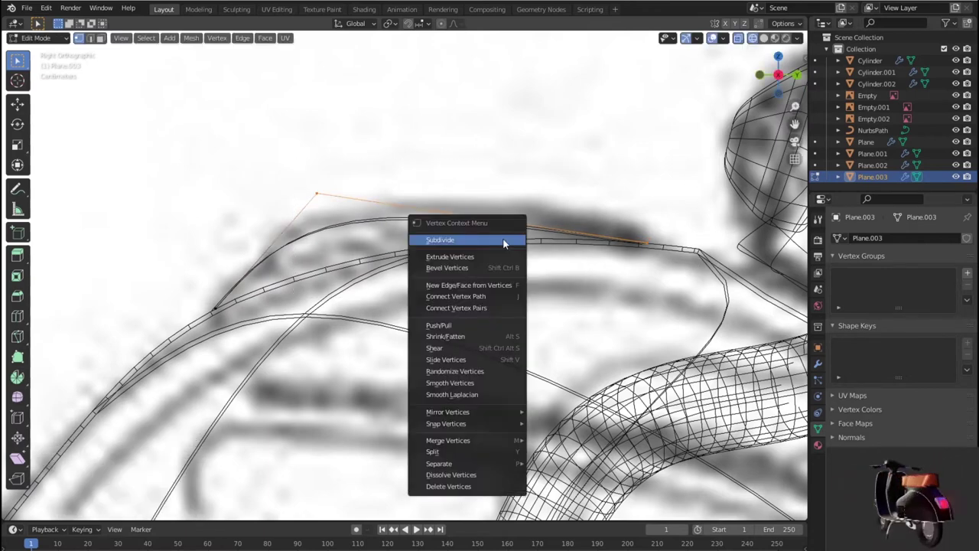
pyautogui.click(501, 239)
pyautogui.press('g')
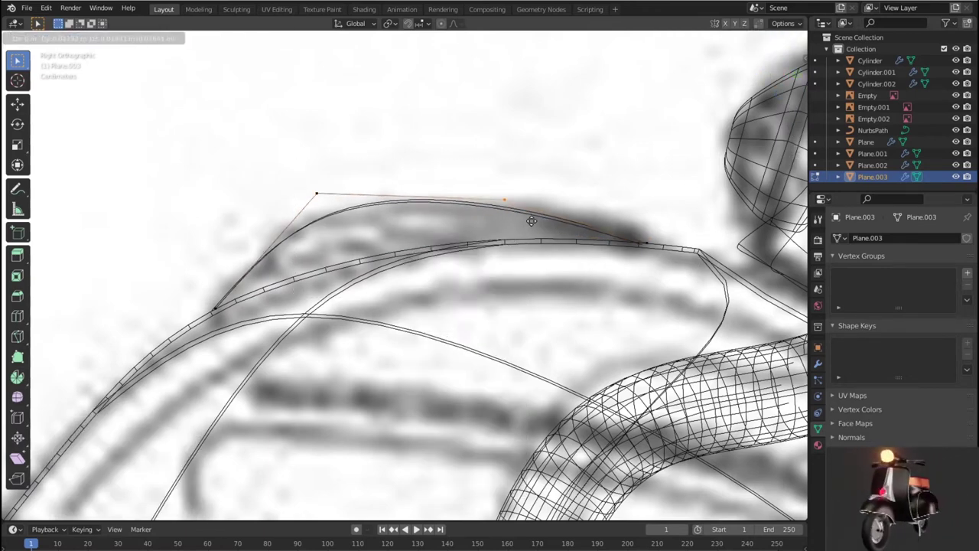
pyautogui.click(538, 224)
pyautogui.click(214, 310)
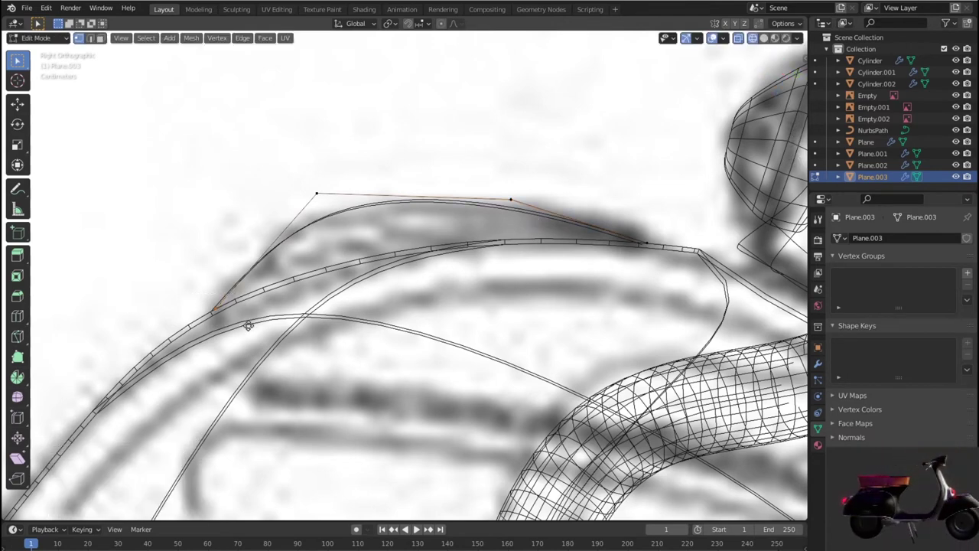
pyautogui.press('g')
pyautogui.click(249, 329)
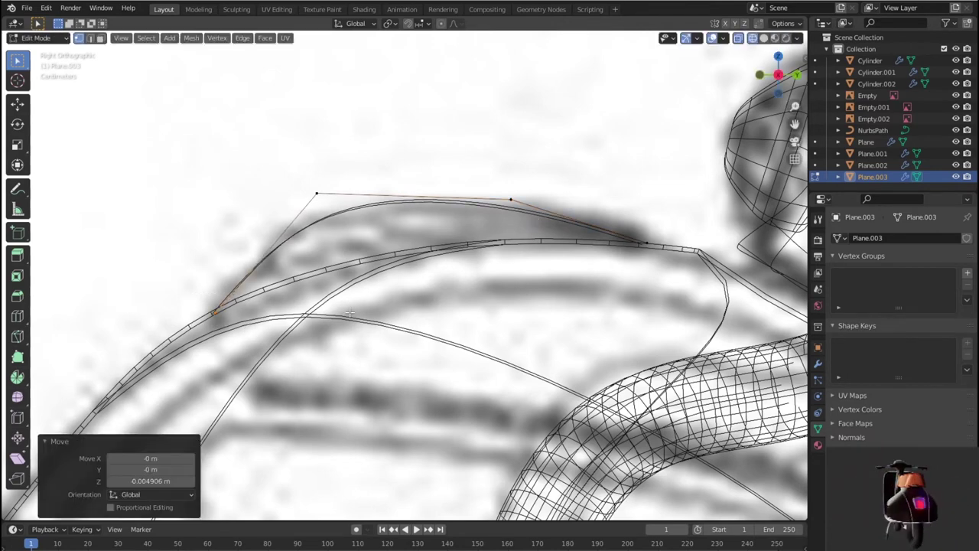
pyautogui.press('KP_7')
pyautogui.scroll(-3, 404, 275)
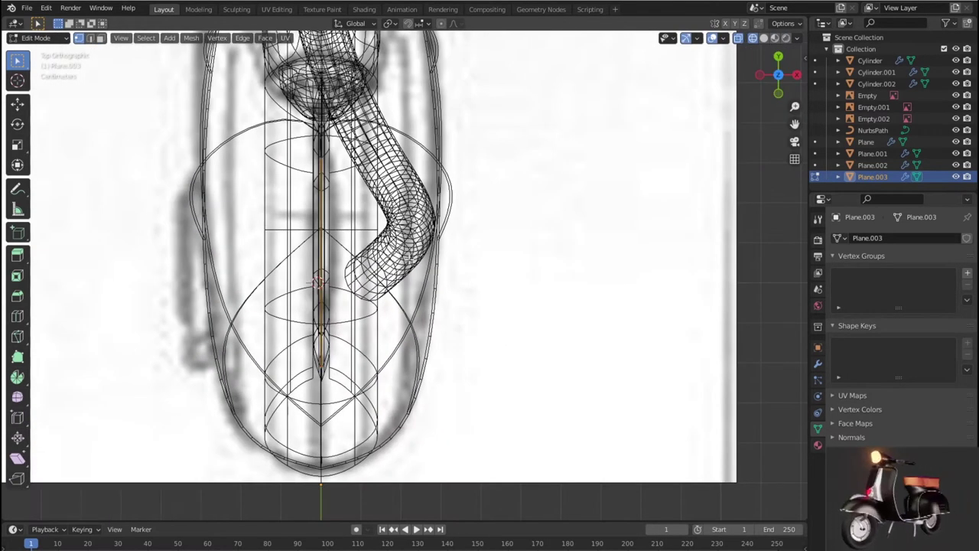
# Extrude the trim vertices sideways along X and inspect the strip in solid shading.
pyautogui.press('e')
pyautogui.click(329, 281)
pyautogui.moveTo(329, 282)
pyautogui.mouseDown(button='middle')
pyautogui.moveTo(359, 260)
pyautogui.moveTo(429, 287)
pyautogui.moveTo(582, 280)
pyautogui.moveTo(557, 278)
pyautogui.moveTo(569, 278)
pyautogui.mouseUp(button='middle')
pyautogui.hotkey('shift', 'z')
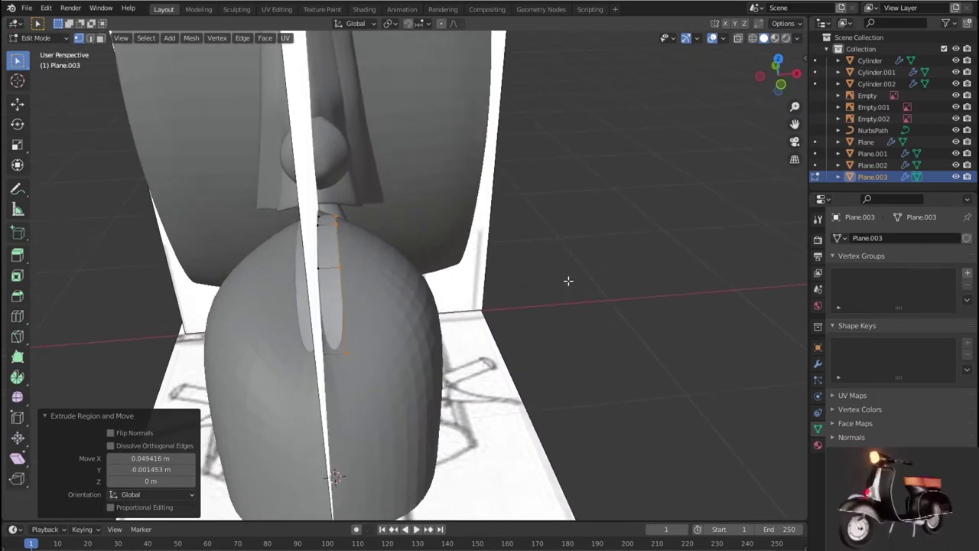
pyautogui.press('KP_5')
pyautogui.press('KP_Decimal')
pyautogui.press('KP_3')
pyautogui.scroll(3, 568, 281)
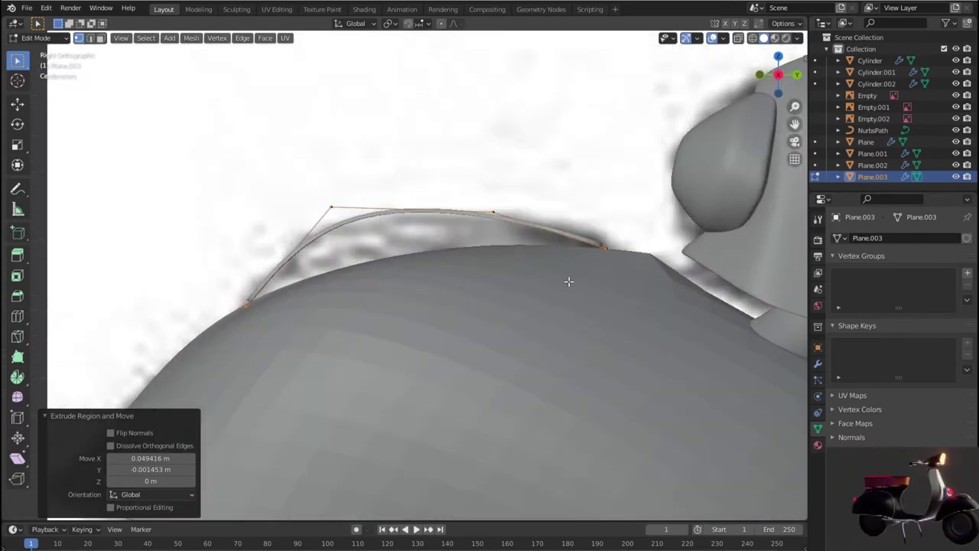
pyautogui.moveTo(411, 240)
pyautogui.mouseDown(button='middle')
pyautogui.moveTo(459, 291)
pyautogui.moveTo(413, 249)
pyautogui.mouseUp(button='middle')
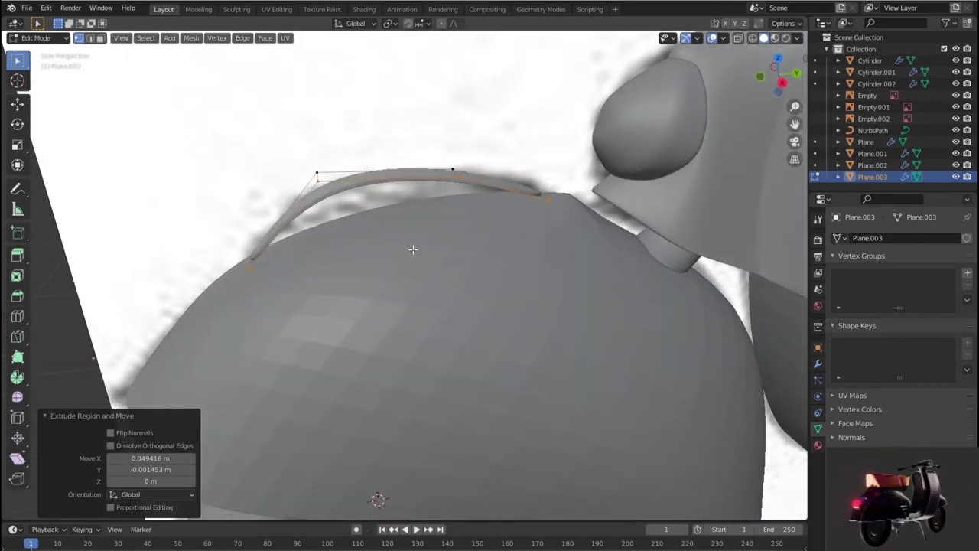
pyautogui.click(351, 177)
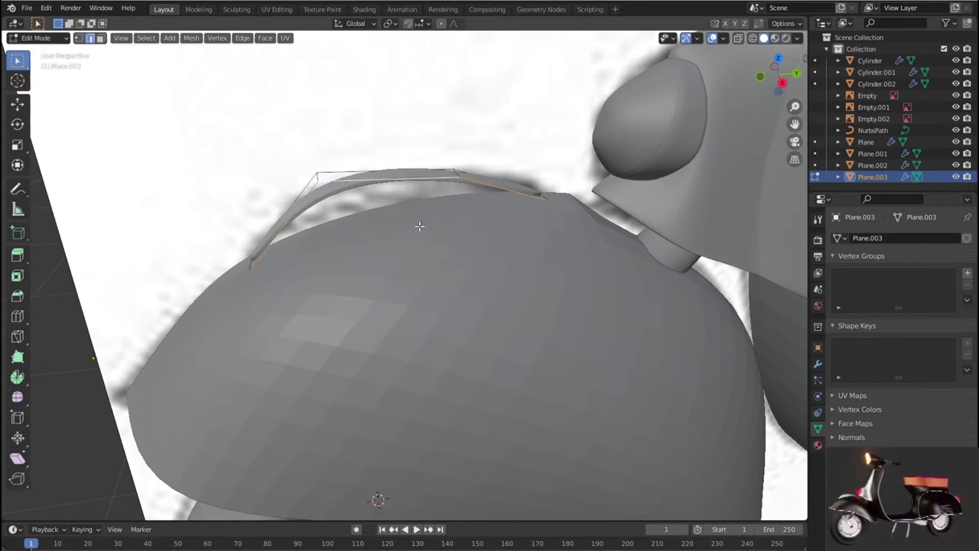
pyautogui.press('KP_3')
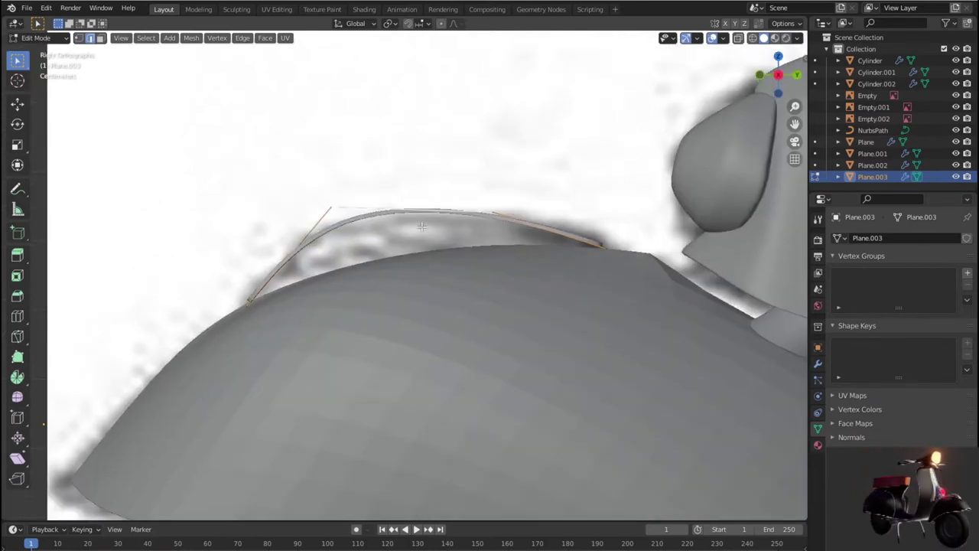
# Extrude the trim edge downward and scale it inward to 0.087 for a wedge profile.
pyautogui.press('e')
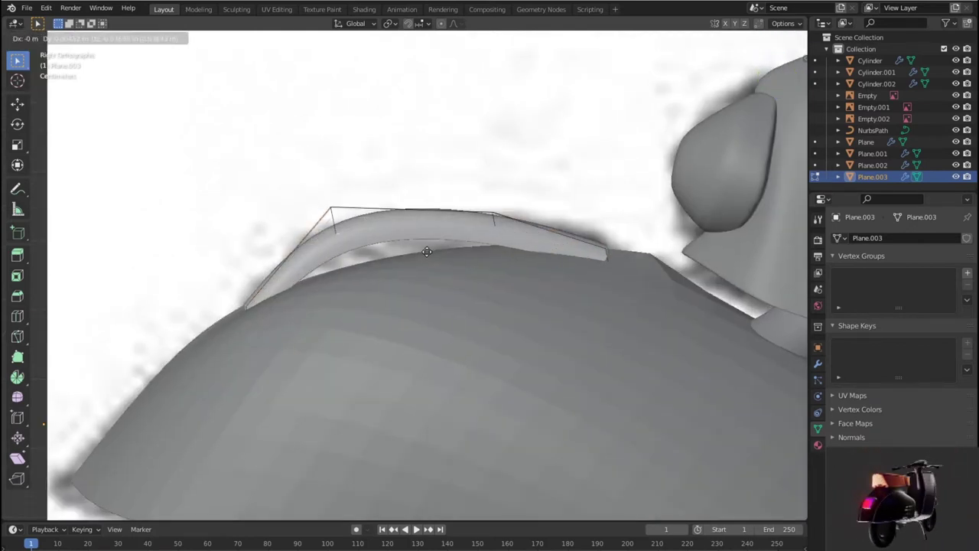
pyautogui.click(427, 254)
pyautogui.press('s')
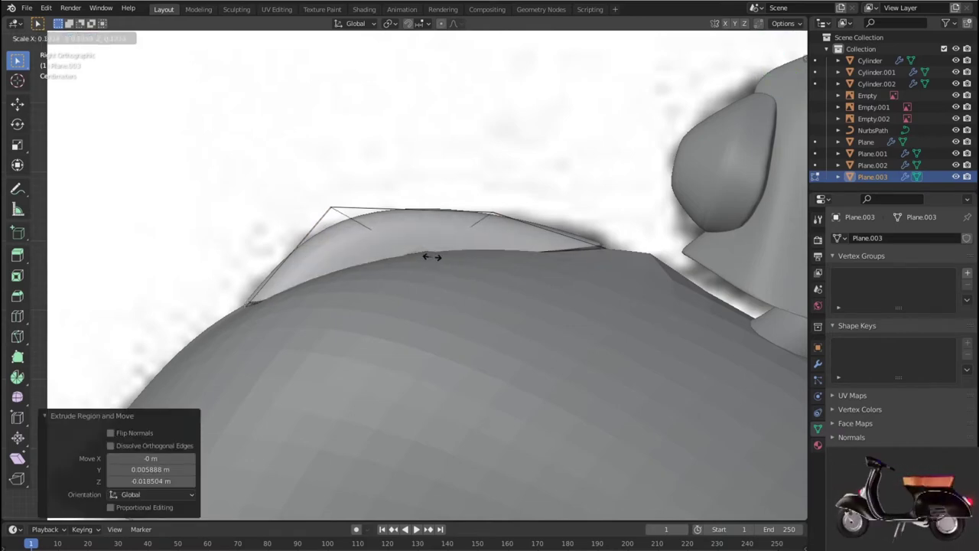
pyautogui.click(427, 254)
pyautogui.moveTo(445, 267)
pyautogui.mouseDown(button='middle')
pyautogui.moveTo(570, 293)
pyautogui.moveTo(515, 298)
pyautogui.moveTo(482, 319)
pyautogui.mouseUp(button='middle')
pyautogui.hotkey('shift', 'z')
pyautogui.press('KP_3')
pyautogui.scroll(3, 483, 321)
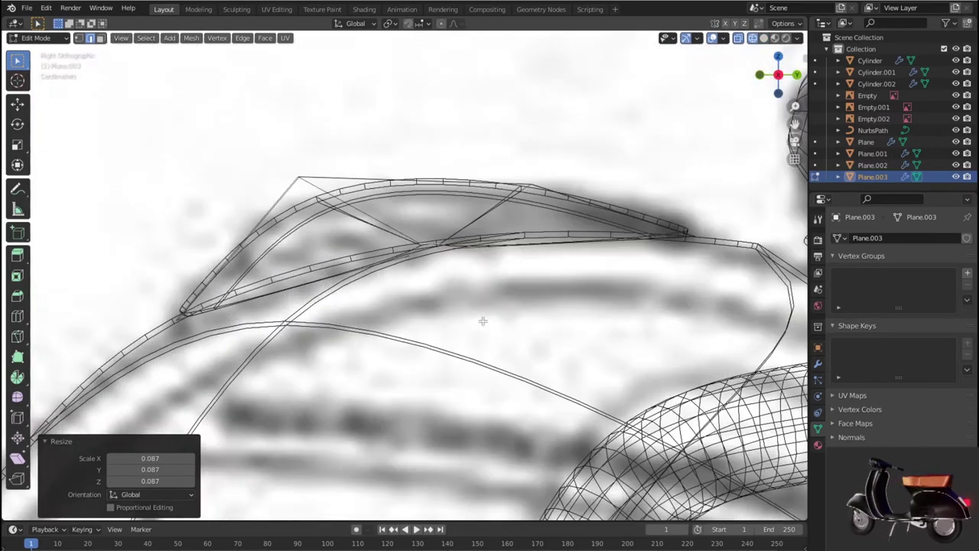
# Slide the first few Plane.003 trim vertices along their edges near the headlight neck.
pyautogui.scroll(2, 483, 321)
pyautogui.scroll(2, 483, 321)
pyautogui.scroll(-1, 482, 321)
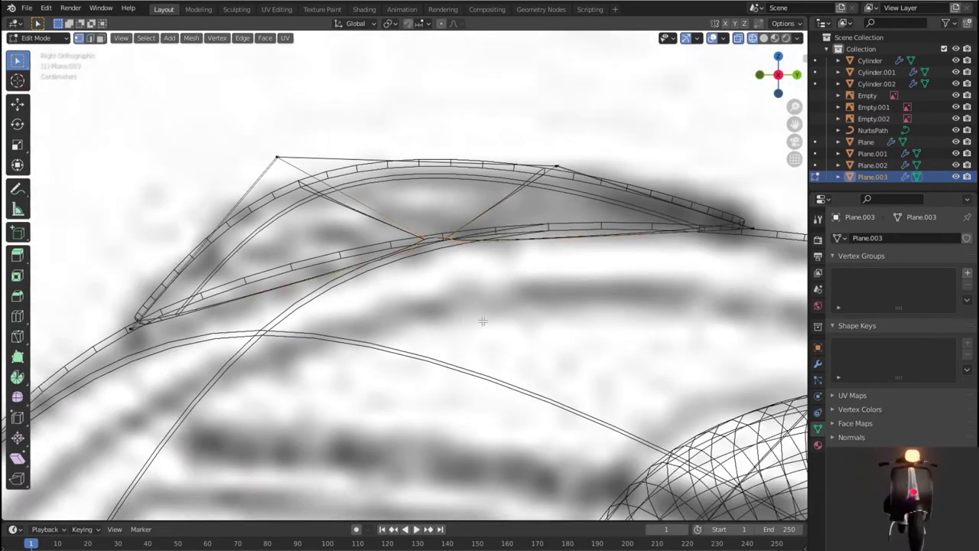
pyautogui.scroll(-1, 477, 286)
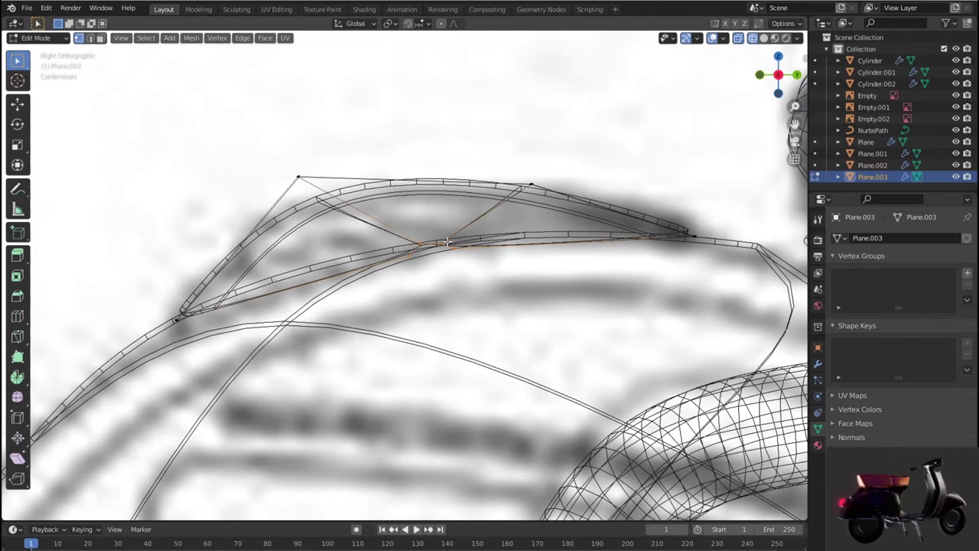
pyautogui.press('g')
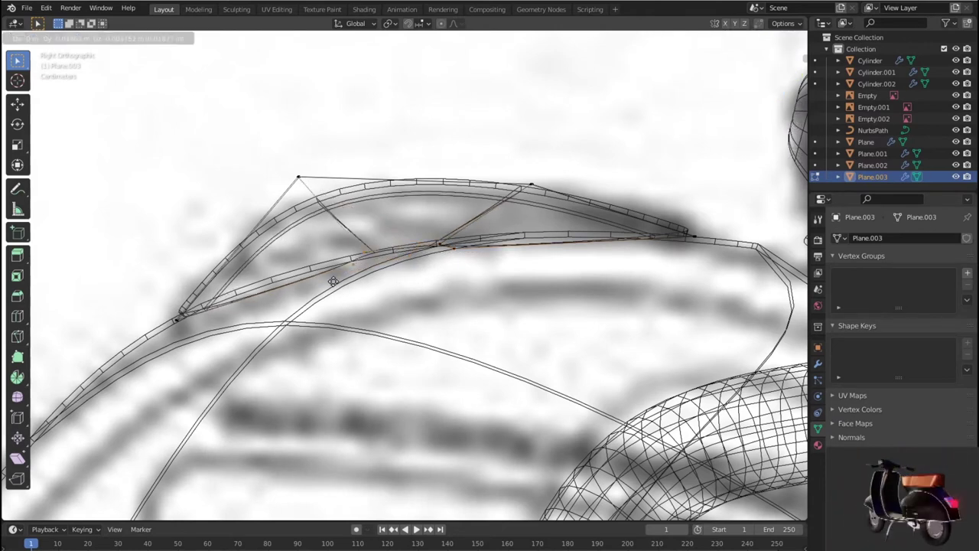
pyautogui.click(293, 295)
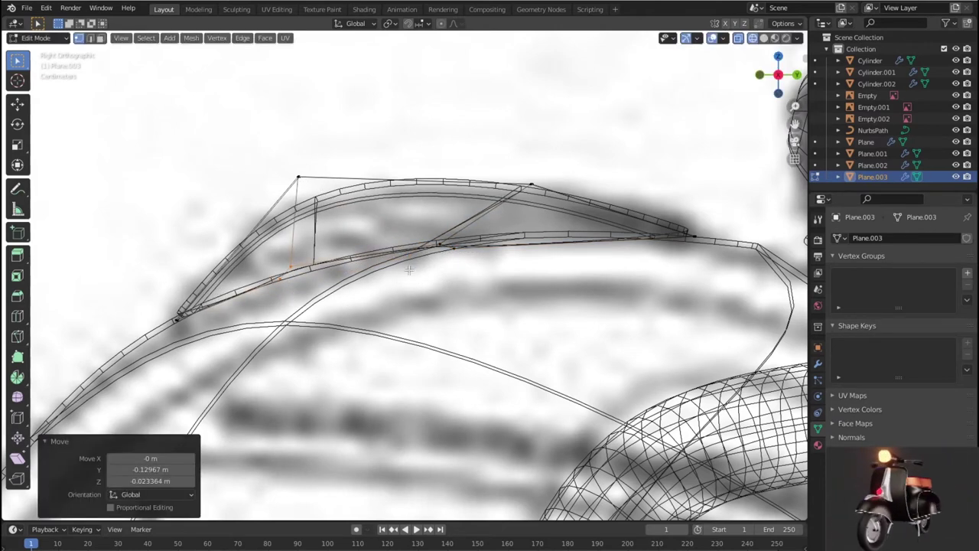
pyautogui.click(452, 247)
pyautogui.press('g')
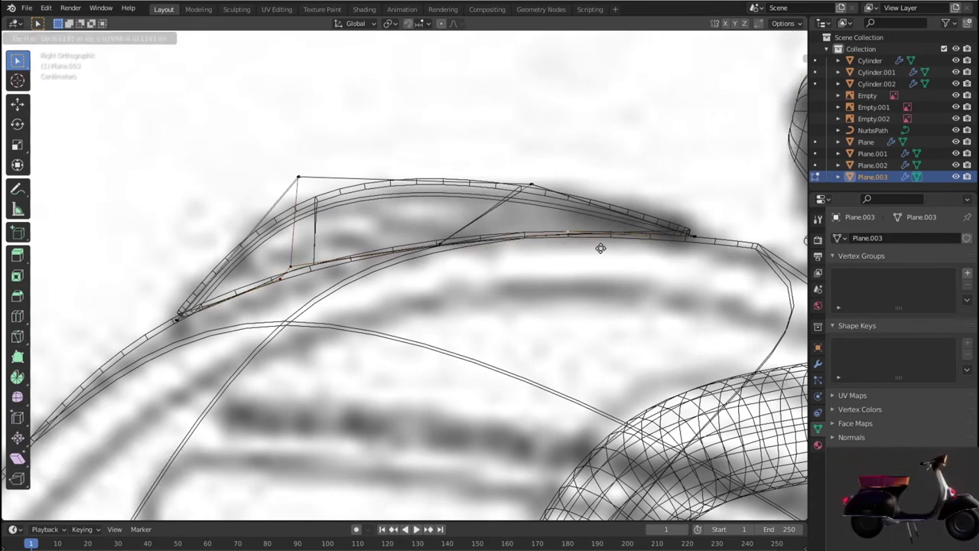
pyautogui.click(600, 247)
# Move more trim vertices and a box-selected group about 0.041 m back and 0.014 m up.
pyautogui.click(487, 265)
pyautogui.press('g')
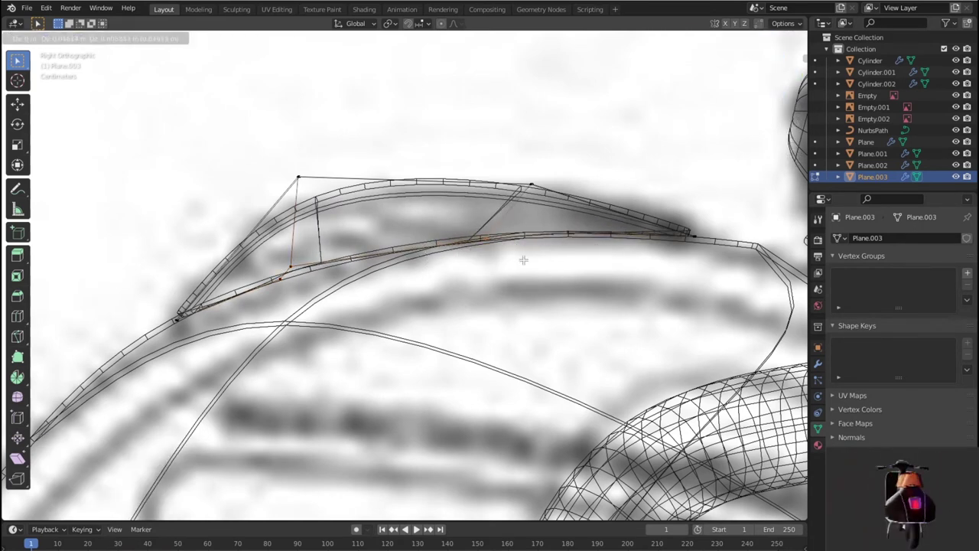
pyautogui.click(523, 260)
pyautogui.click(320, 260)
pyautogui.press('g')
pyautogui.click(365, 264)
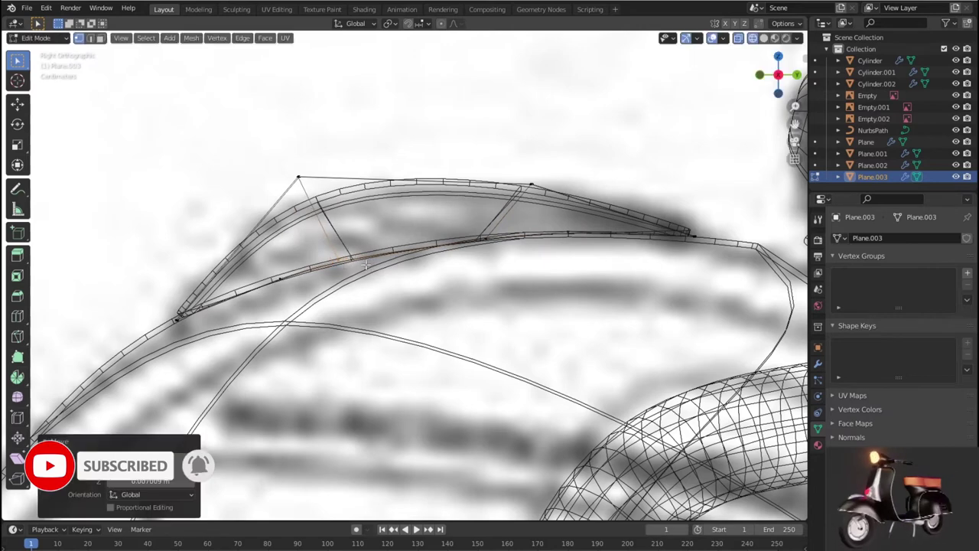
pyautogui.moveTo(267, 264); pyautogui.dragTo(303, 288)
pyautogui.press('g')
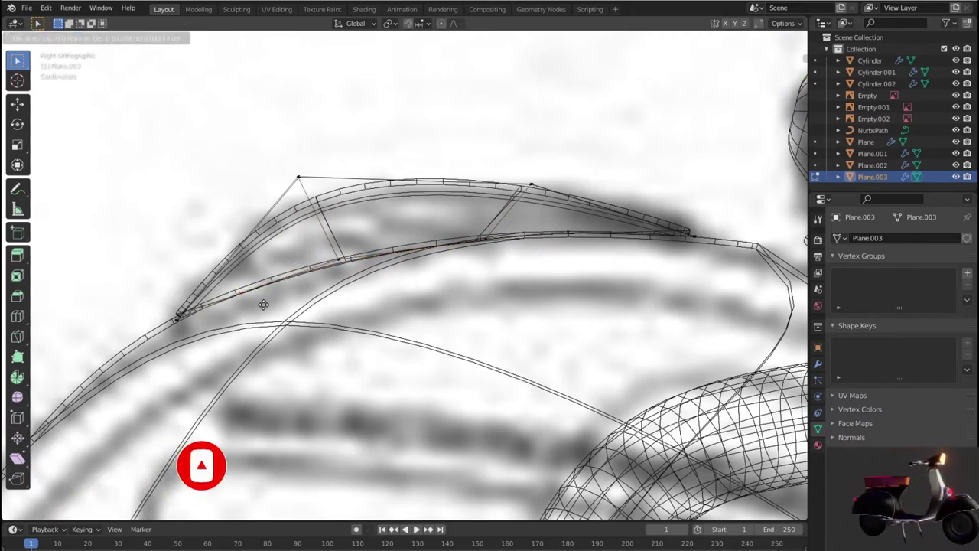
pyautogui.click(263, 304)
# In solid shading, start a new edge loop cut on the trim and slide it.
pyautogui.scroll(-3, 264, 305)
pyautogui.hotkey('shift', 'z')
pyautogui.moveTo(263, 305)
pyautogui.mouseDown(button='middle')
pyautogui.moveTo(535, 350)
pyautogui.moveTo(574, 346)
pyautogui.moveTo(531, 334)
pyautogui.moveTo(333, 354)
pyautogui.mouseUp(button='middle')
pyautogui.scroll(2, 353, 312)
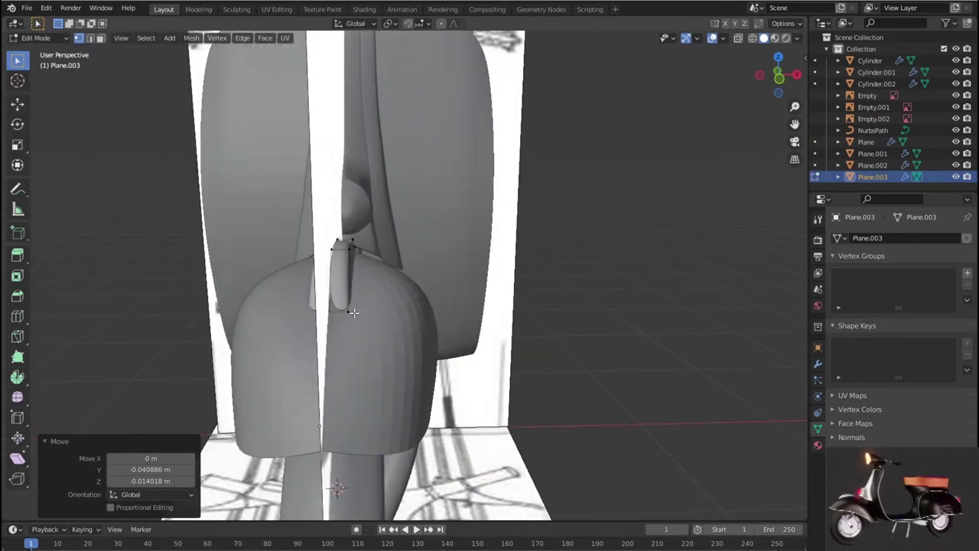
pyautogui.press('g')
pyautogui.press('g')
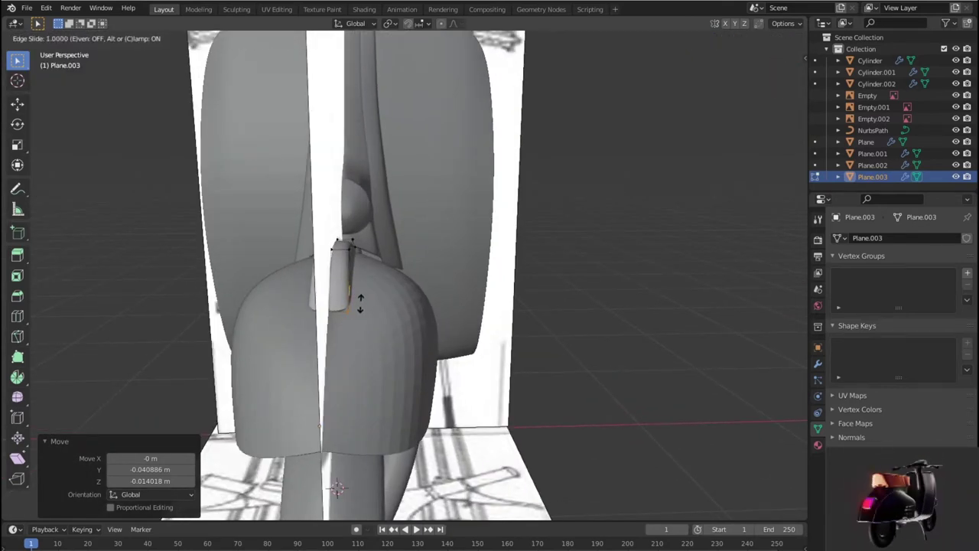
# Confirm the loop cut, then in X-ray Right view slide it toward the trim's front tip.
pyautogui.click(361, 302)
pyautogui.scroll(3, 364, 313)
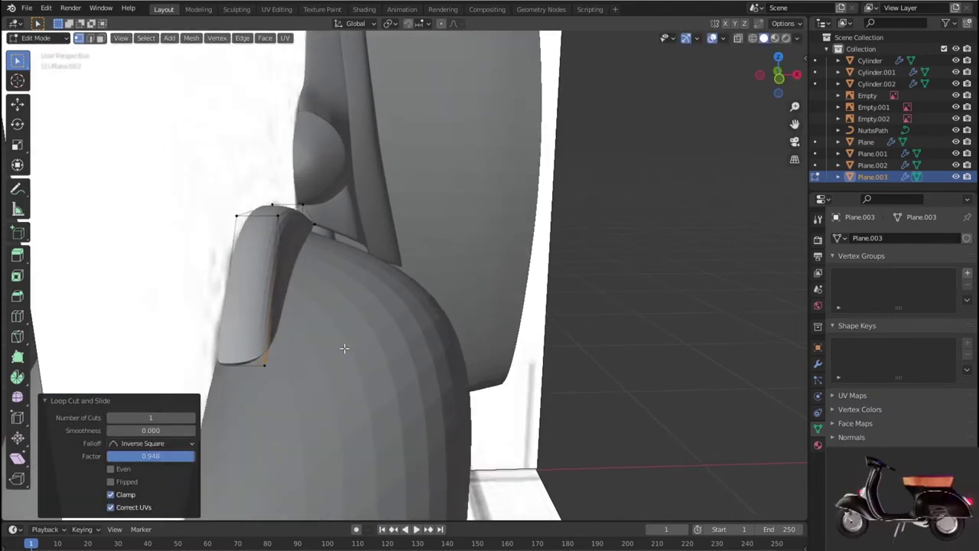
pyautogui.press('KP_3')
pyautogui.scroll(3, 409, 326)
pyautogui.hotkey('shift', 'z')
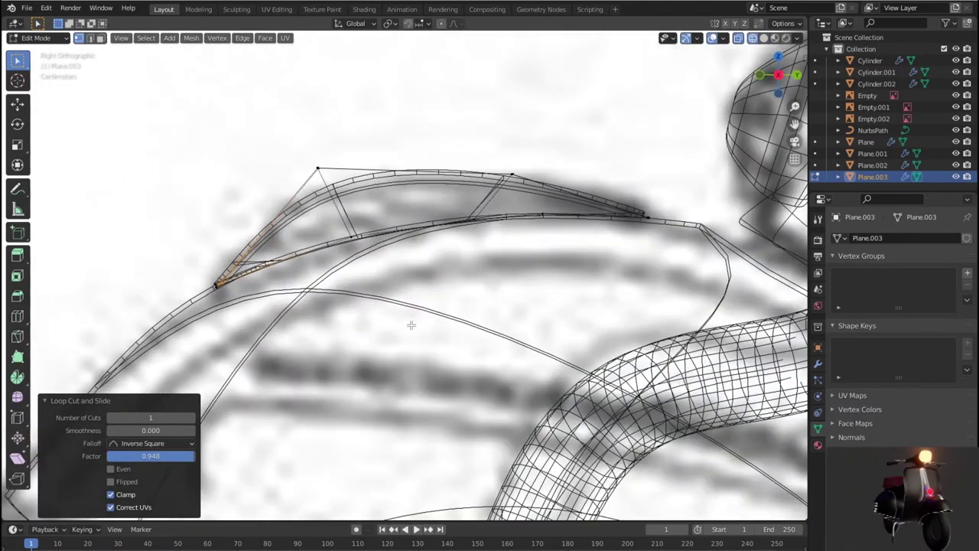
pyautogui.keyDown('shift'); pyautogui.moveTo(357, 303); pyautogui.dragTo(449, 320, button='middle'); pyautogui.keyUp('shift')
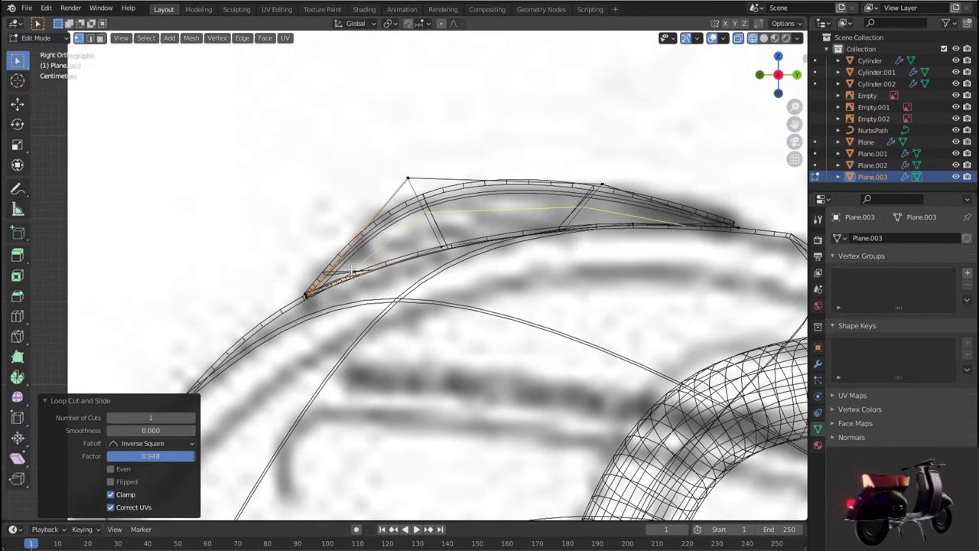
pyautogui.press('g')
pyautogui.press('g')
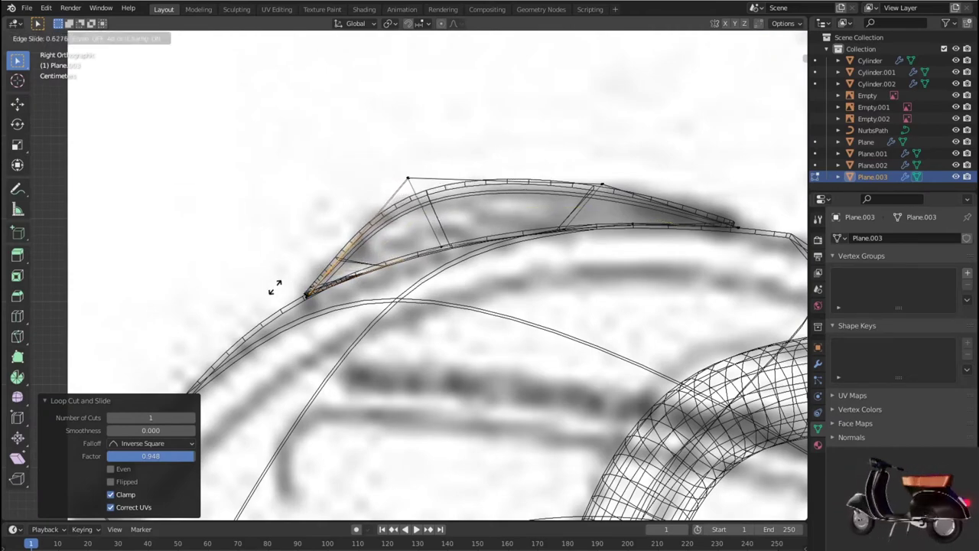
pyautogui.click(252, 293)
# Add two more edge loops slid toward the trim's rear tip, the last at factor −0.840.
pyautogui.moveTo(253, 293)
pyautogui.mouseDown(button='middle')
pyautogui.moveTo(540, 328)
pyautogui.moveTo(477, 368)
pyautogui.moveTo(353, 343)
pyautogui.moveTo(302, 357)
pyautogui.moveTo(507, 358)
pyautogui.mouseUp(button='middle')
pyautogui.hotkey('shift', 'z')
pyautogui.scroll(3, 477, 368)
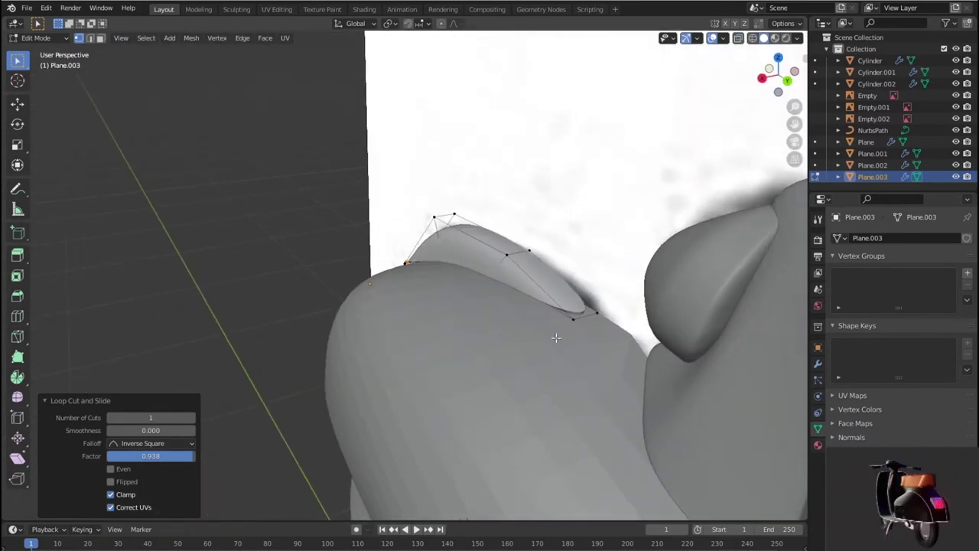
pyautogui.click(563, 294)
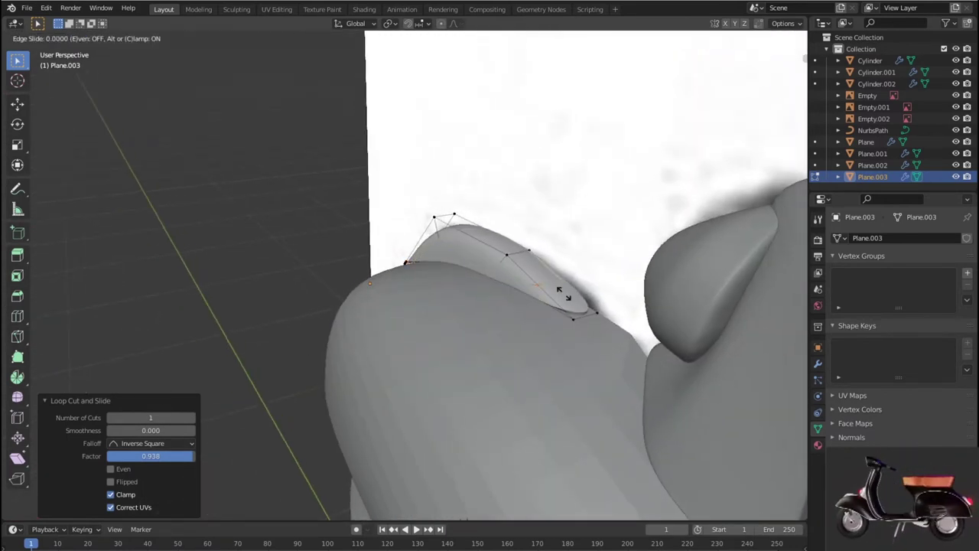
pyautogui.click(595, 324)
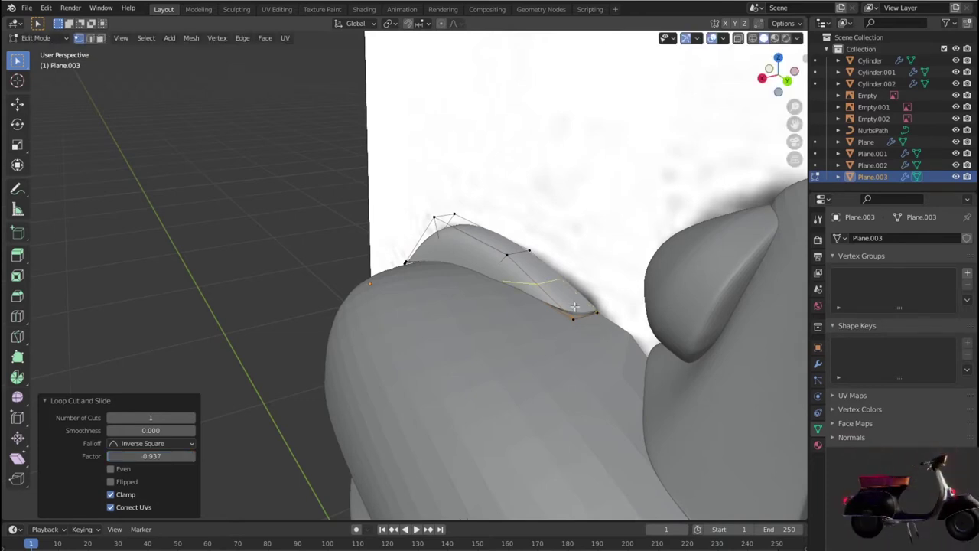
pyautogui.click(574, 306)
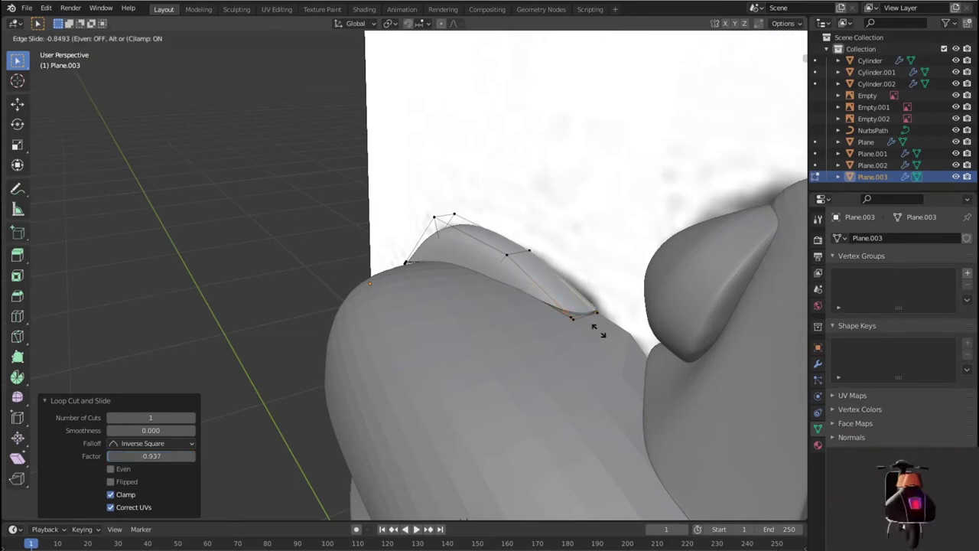
pyautogui.click(594, 324)
# In wireframe Right view, box-select the vertices at the trim's rear tip.
pyautogui.hotkey('shift', 'z')
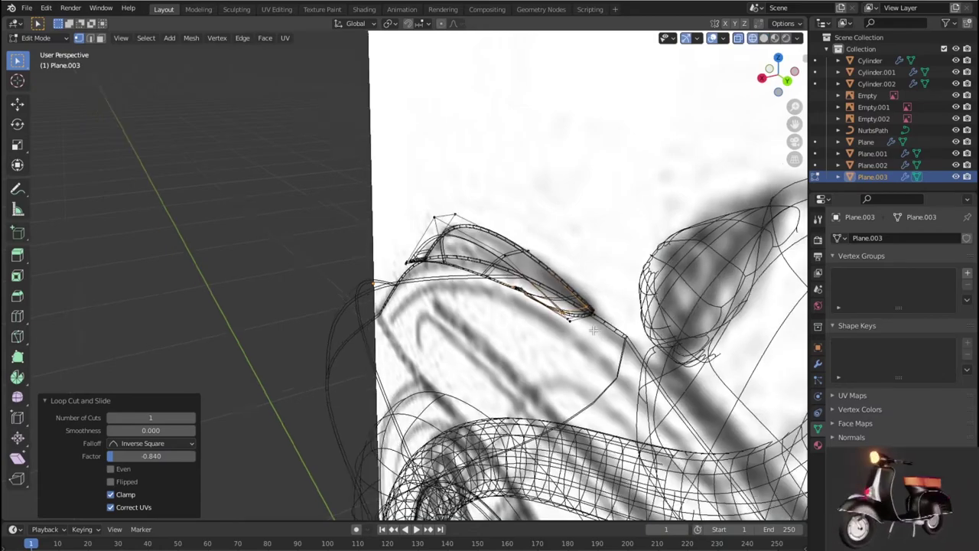
pyautogui.press('KP_3')
pyautogui.scroll(2, 490, 352)
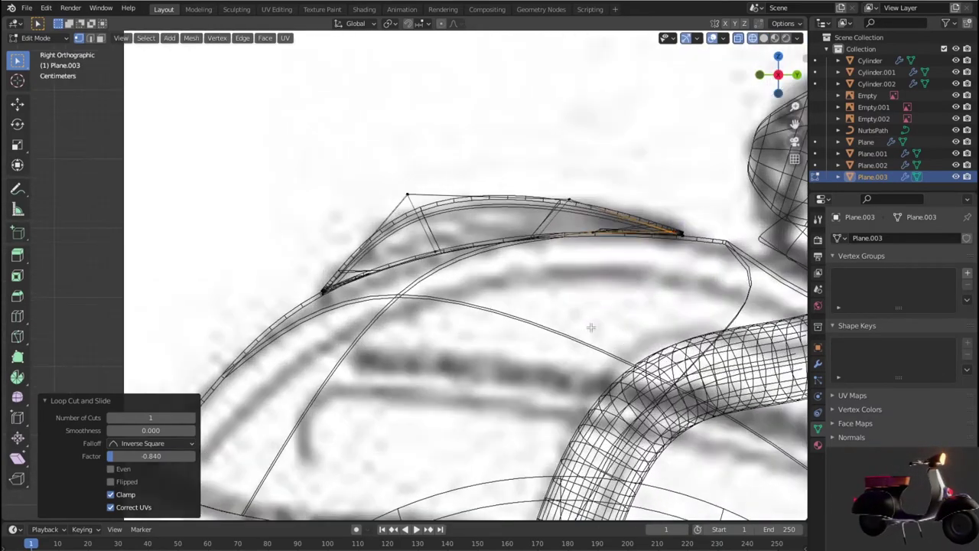
pyautogui.scroll(2, 436, 375)
pyautogui.scroll(2, 440, 374)
pyautogui.moveTo(457, 391); pyautogui.dragTo(462, 396)
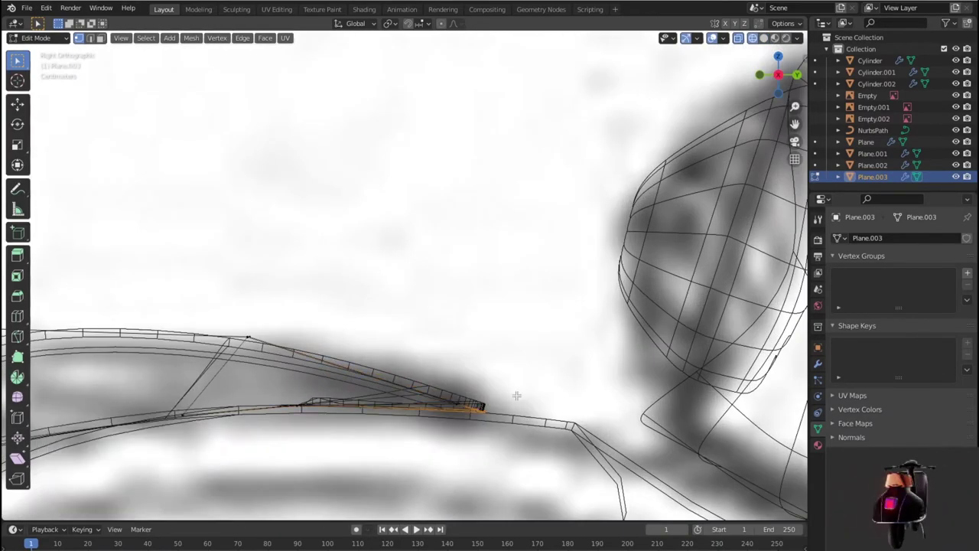
# Nudge the selected rear-tip vertices slightly toward the fender surface.
pyautogui.press('g')
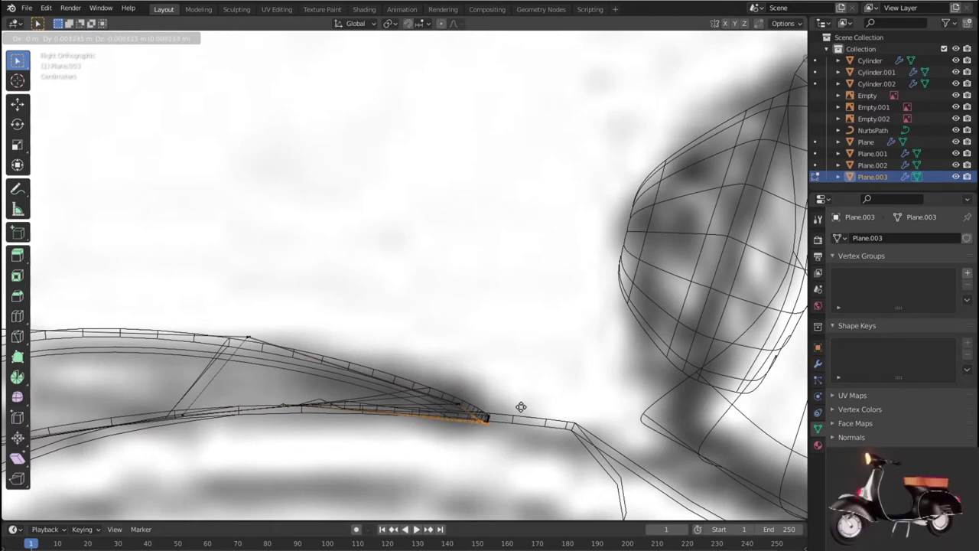
pyautogui.click(522, 403)
pyautogui.hotkey('shift', 'z')
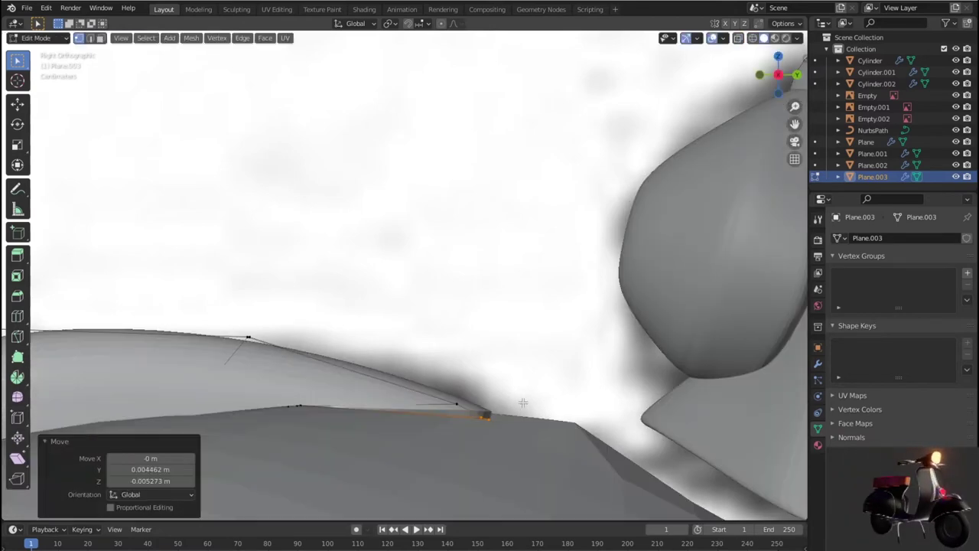
pyautogui.scroll(-2, 522, 403)
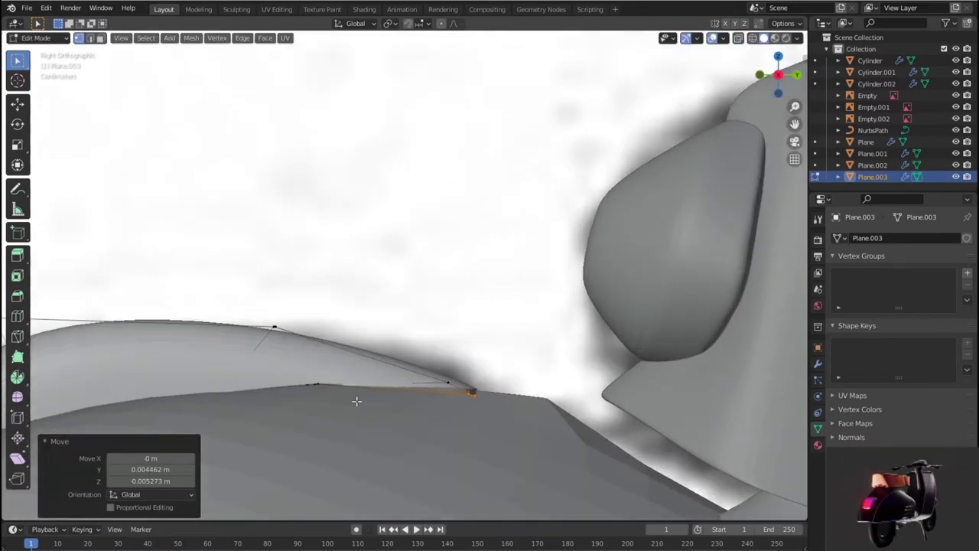
pyautogui.scroll(-2, 357, 401)
# Pull the trim's end vertex up slightly, cancelling two further move attempts.
pyautogui.click(392, 397)
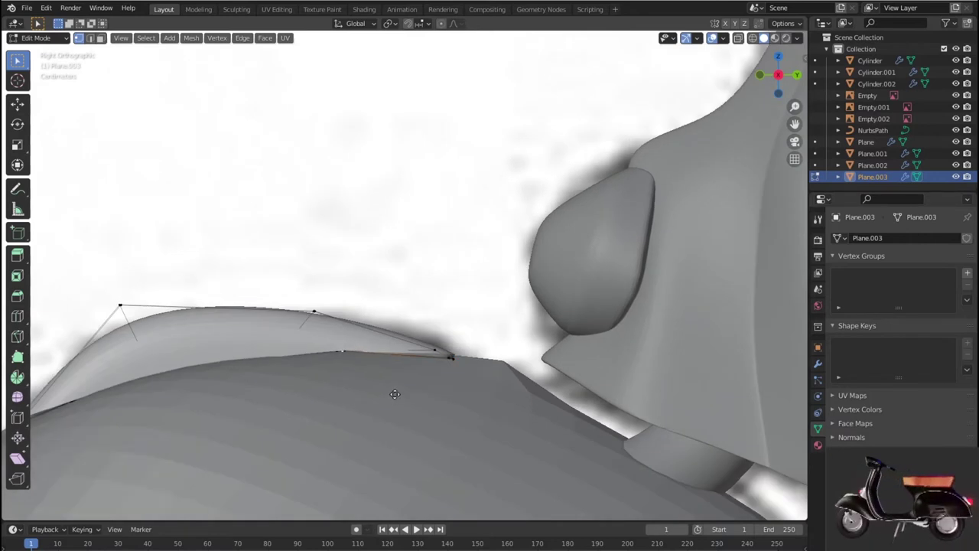
pyautogui.moveTo(433, 348); pyautogui.dragTo(438, 327)
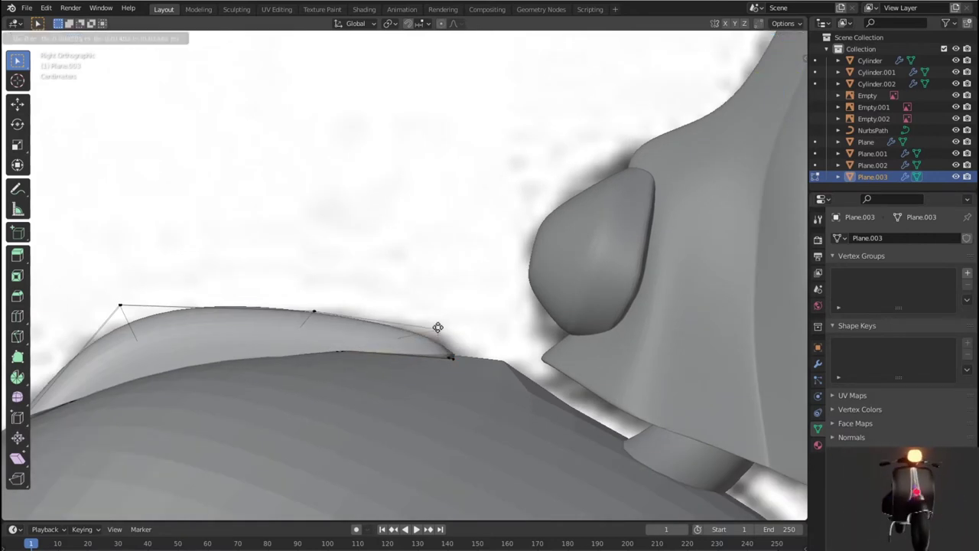
pyautogui.click(430, 337)
pyautogui.scroll(4, 493, 444)
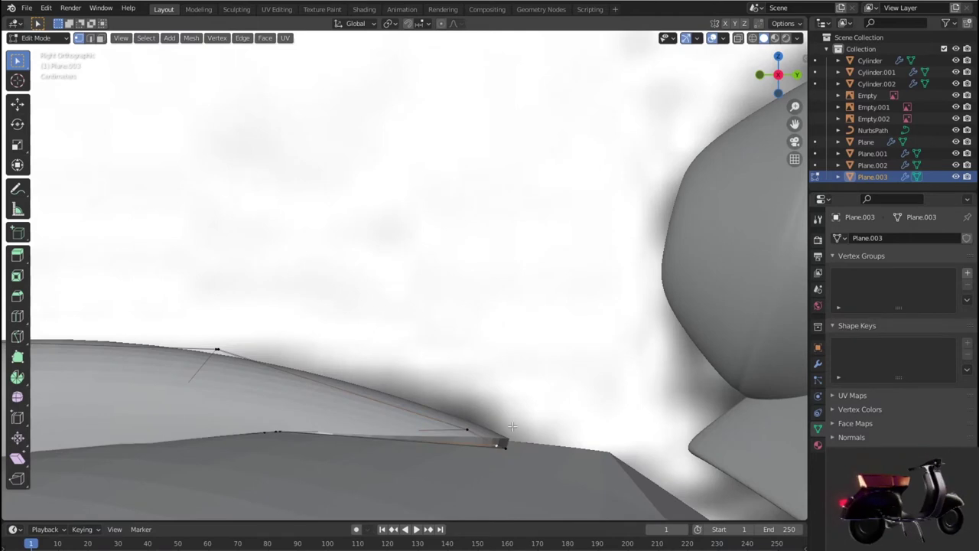
pyautogui.press('g')
pyautogui.rightClick(502, 454)
pyautogui.press('g')
pyautogui.rightClick(505, 454)
# Grow the selection along the trim's upper edge and move those vertices onto the fender.
pyautogui.hotkey('shift', 'z')
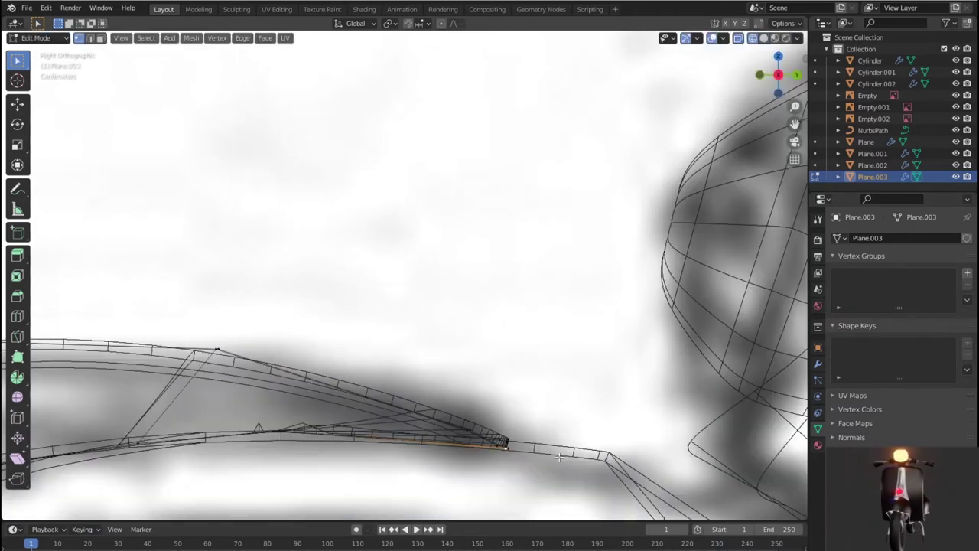
pyautogui.keyDown('shift'); pyautogui.moveTo(570, 450); pyautogui.dragTo(566, 304, button='middle'); pyautogui.keyUp('shift')
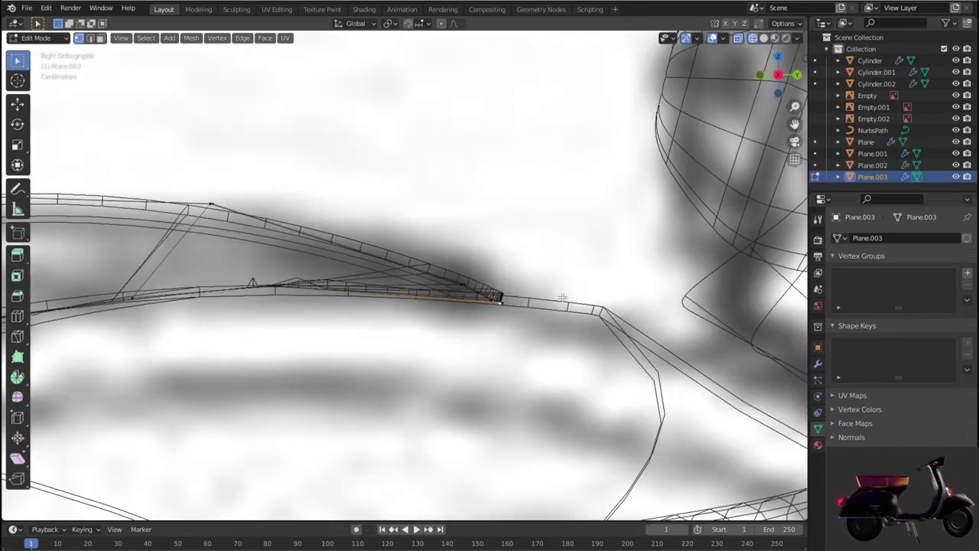
pyautogui.press('ctrl+KP_Add')
pyautogui.press('g')
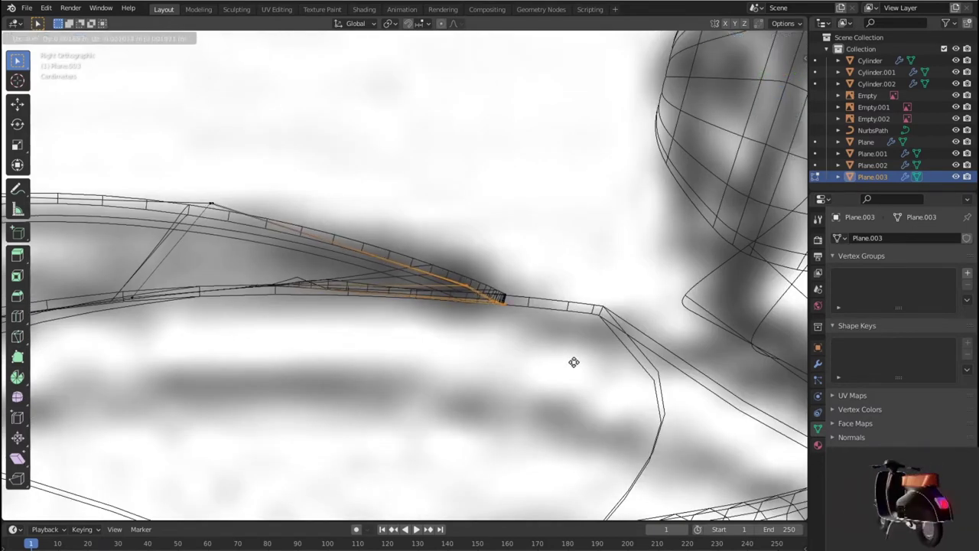
pyautogui.click(571, 364)
pyautogui.scroll(-2, 567, 367)
pyautogui.scroll(-3, 567, 368)
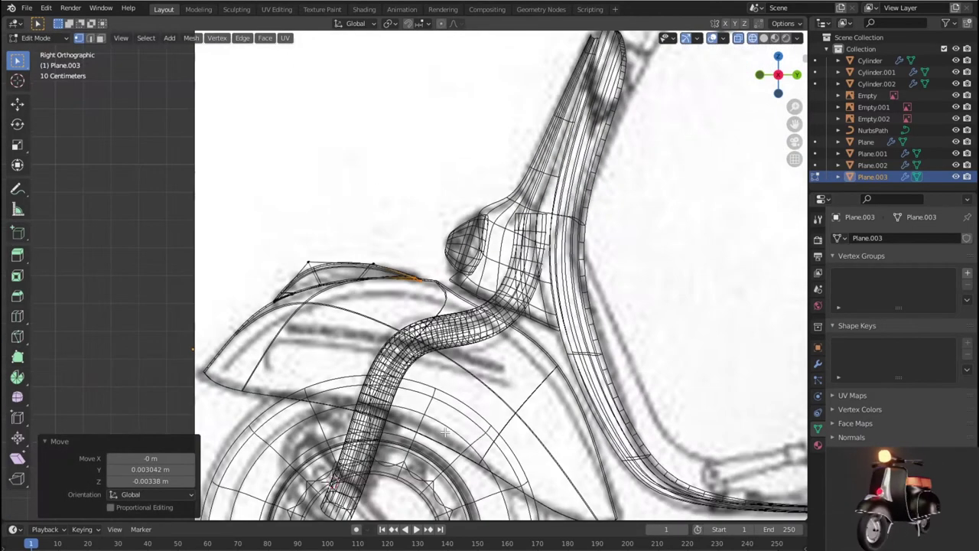
pyautogui.scroll(-1, 567, 368)
pyautogui.moveTo(567, 368)
pyautogui.mouseDown(button='middle')
pyautogui.moveTo(548, 408)
pyautogui.moveTo(655, 385)
pyautogui.moveTo(663, 395)
pyautogui.moveTo(641, 404)
pyautogui.mouseUp(button='middle')
pyautogui.hotkey('shift', 'z')
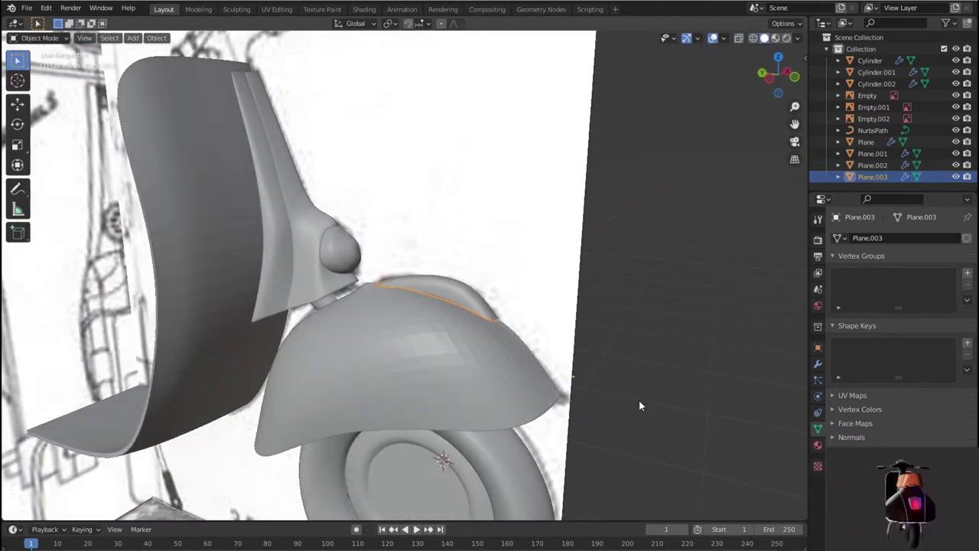
# Exit to Object Mode, check the trim, and pick fender mesh Plane.001 in wireframe Right view.
pyautogui.press('Tab')
pyautogui.moveTo(714, 441)
pyautogui.mouseDown(button='middle')
pyautogui.moveTo(410, 421)
pyautogui.moveTo(648, 384)
pyautogui.moveTo(552, 350)
pyautogui.moveTo(547, 412)
pyautogui.moveTo(432, 407)
pyautogui.moveTo(418, 403)
pyautogui.moveTo(415, 380)
pyautogui.moveTo(436, 321)
pyautogui.moveTo(441, 339)
pyautogui.mouseUp(button='middle')
pyautogui.scroll(-3, 409, 419)
pyautogui.scroll(-3, 409, 419)
pyautogui.scroll(2, 437, 404)
pyautogui.press('KP_3')
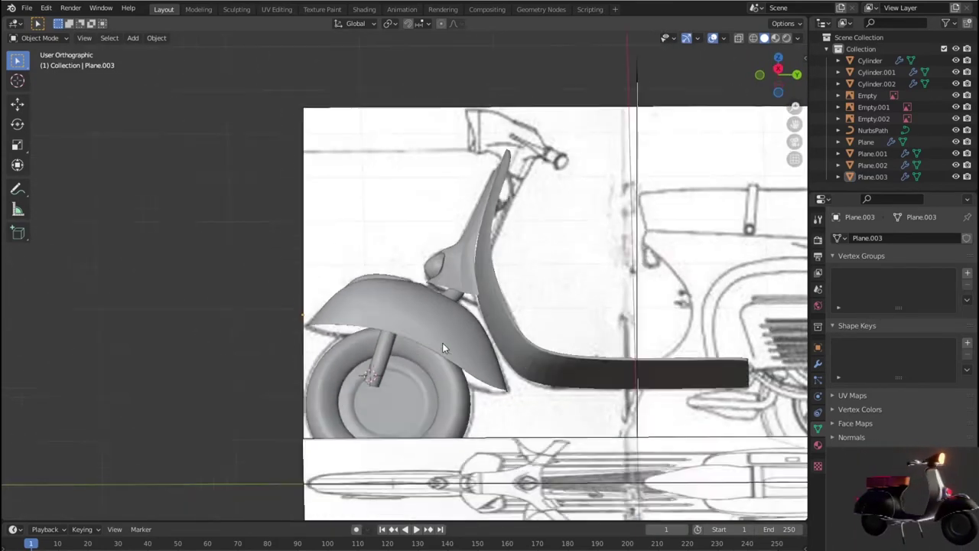
pyautogui.scroll(3, 442, 343)
pyautogui.hotkey('shift', 'z')
pyautogui.scroll(2, 442, 342)
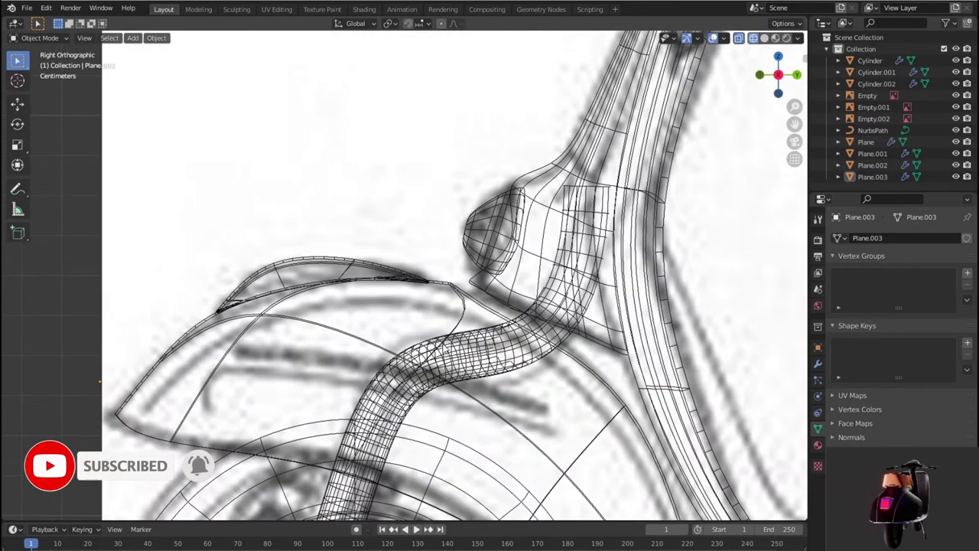
pyautogui.click(469, 323)
pyautogui.click(460, 311)
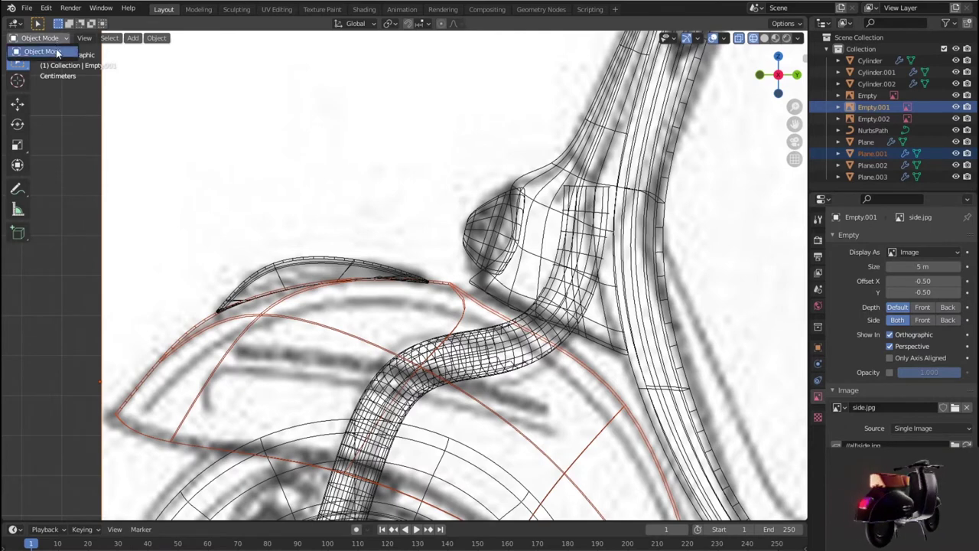
# Move a Plane.001 fender edge about 0.081 m back and 0.028 m up, then return to Object Mode.
pyautogui.click(95, 292)
pyautogui.click(143, 381)
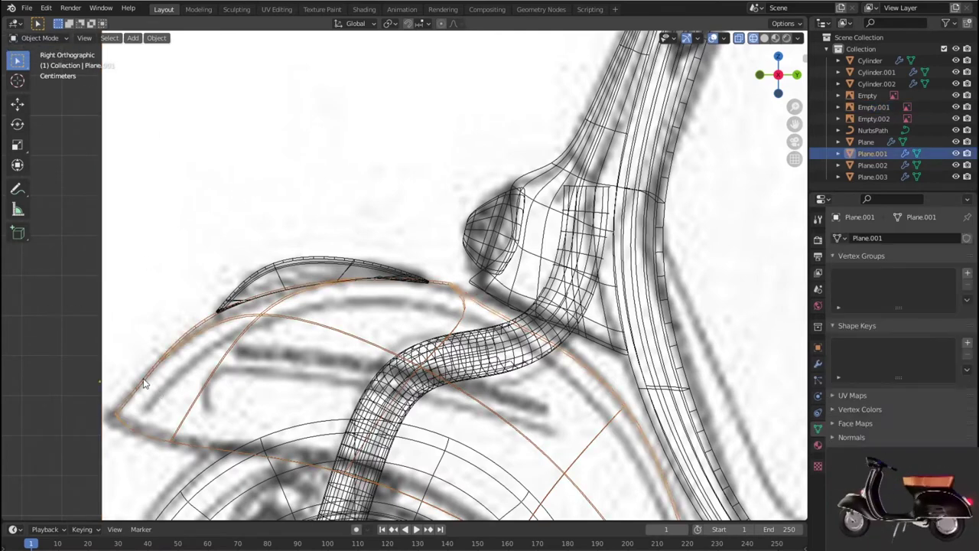
pyautogui.press('Tab')
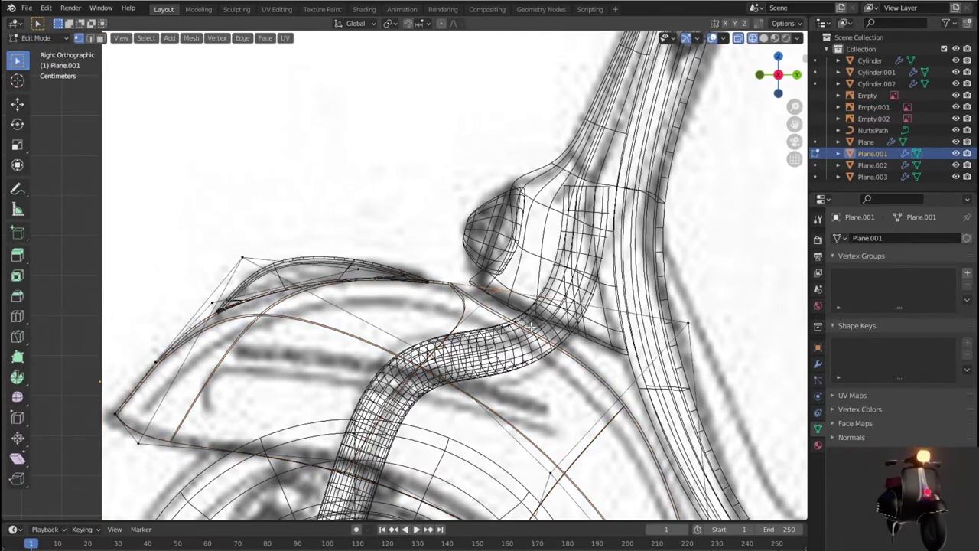
pyautogui.press('g')
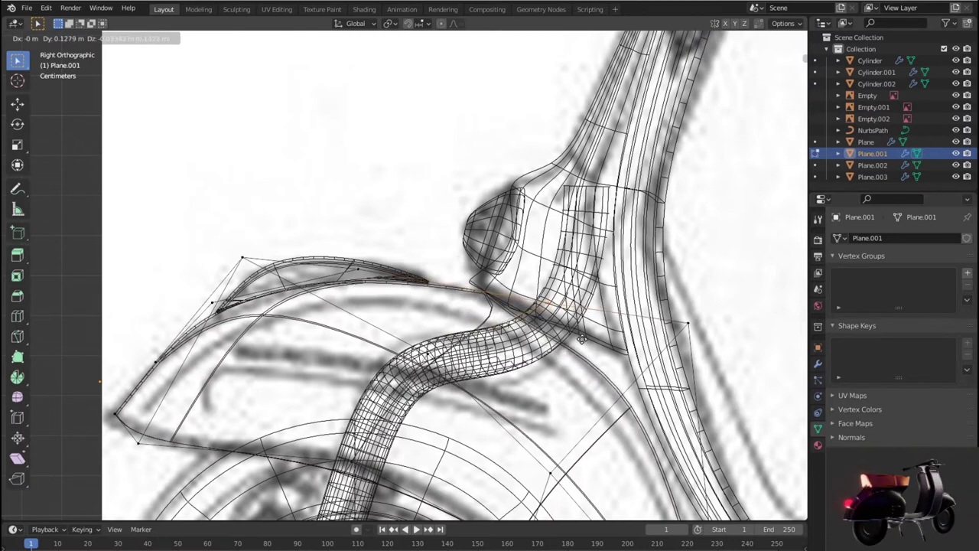
pyautogui.click(581, 339)
pyautogui.press('g')
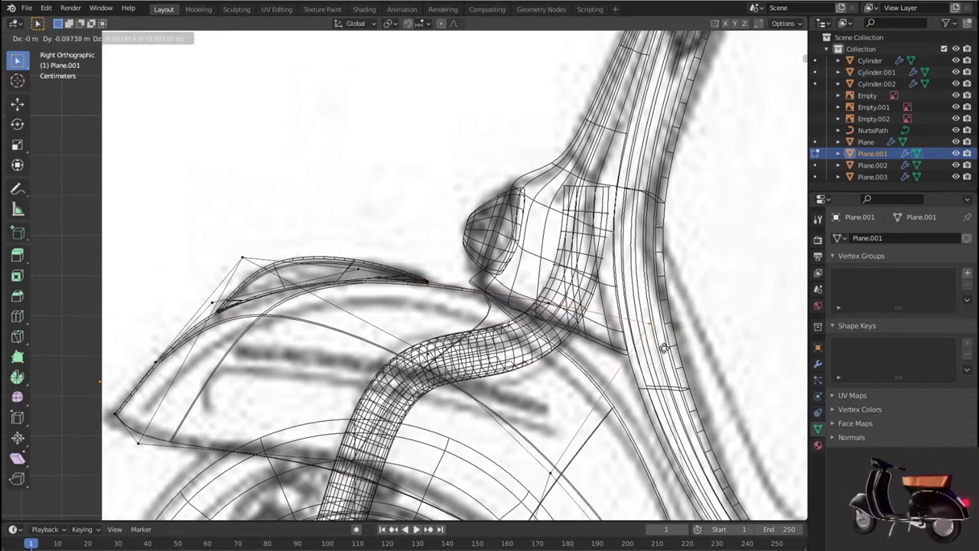
pyautogui.click(664, 344)
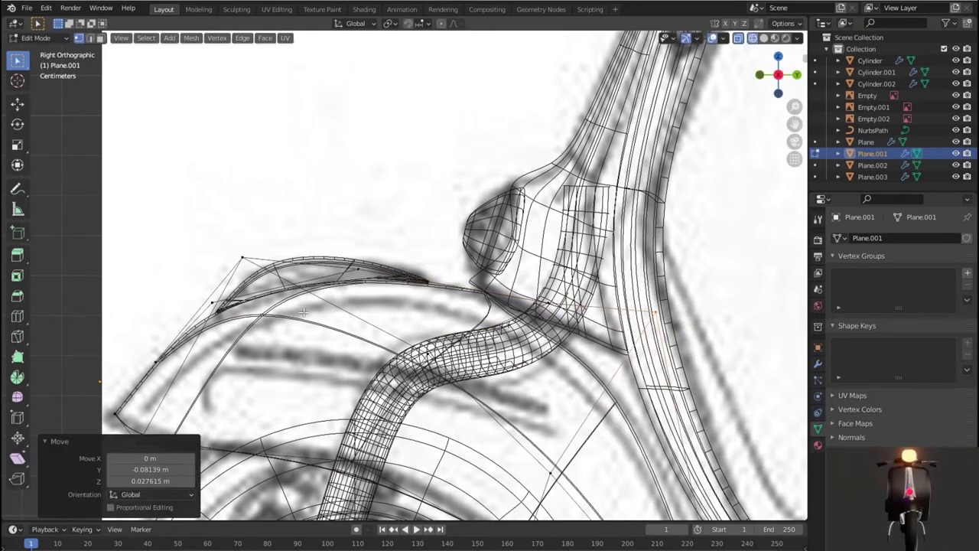
pyautogui.scroll(-5, 303, 313)
pyautogui.scroll(-3, 310, 336)
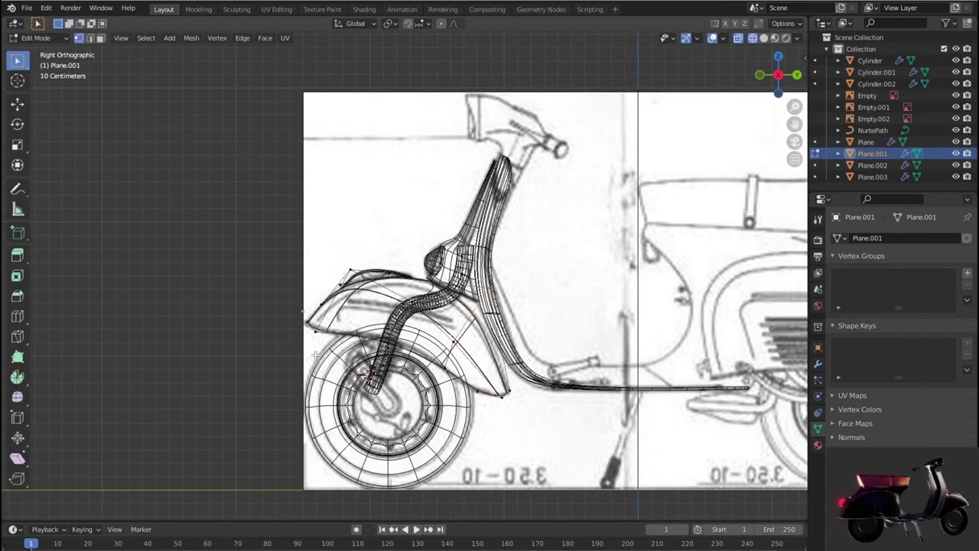
pyautogui.press('Tab')
pyautogui.scroll(-4, 335, 362)
pyautogui.moveTo(337, 364); pyautogui.dragTo(490, 399, button='middle')
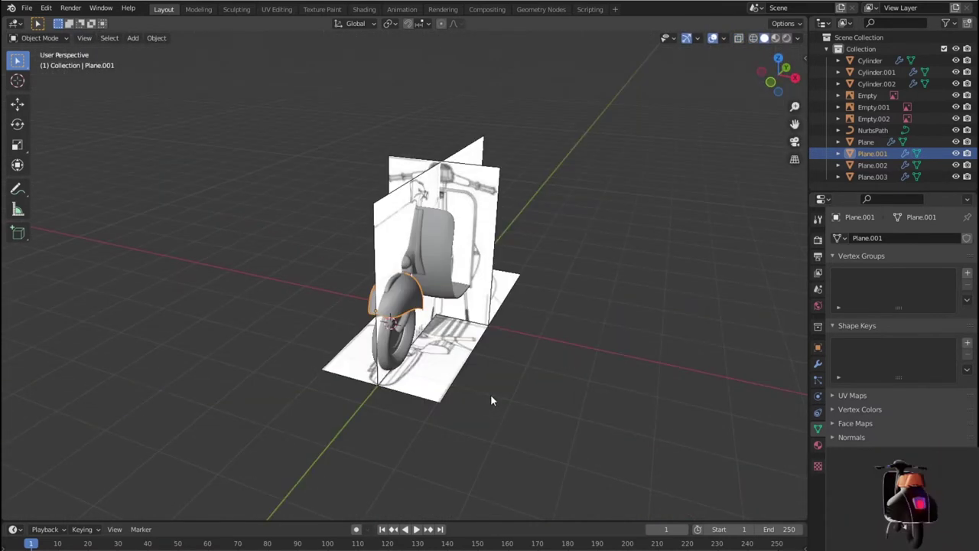
# Select leg shield Plane.002 and add a Solidify modifier below Mirror and Subdivision.
pyautogui.click(580, 412)
pyautogui.moveTo(564, 410)
pyautogui.mouseDown(button='middle')
pyautogui.moveTo(485, 400)
pyautogui.moveTo(494, 428)
pyautogui.moveTo(450, 391)
pyautogui.moveTo(595, 371)
pyautogui.moveTo(664, 382)
pyautogui.moveTo(488, 370)
pyautogui.moveTo(469, 313)
pyautogui.mouseUp(button='middle')
pyautogui.scroll(5, 488, 369)
pyautogui.click(476, 294)
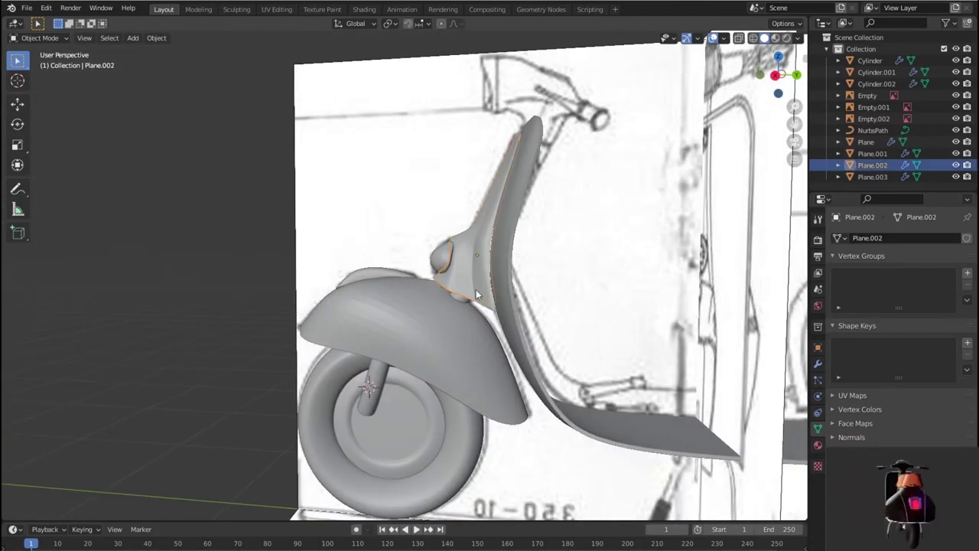
pyautogui.click(817, 365)
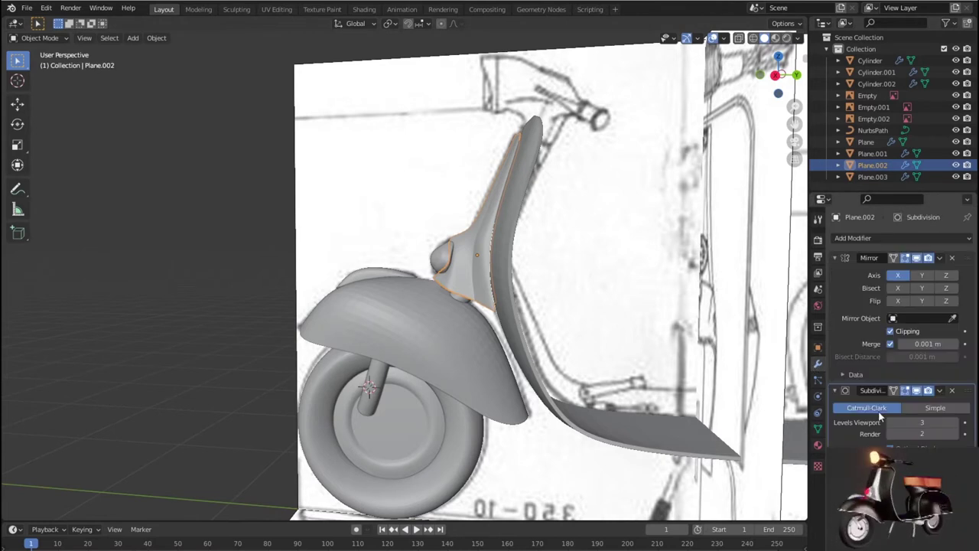
pyautogui.click(894, 237)
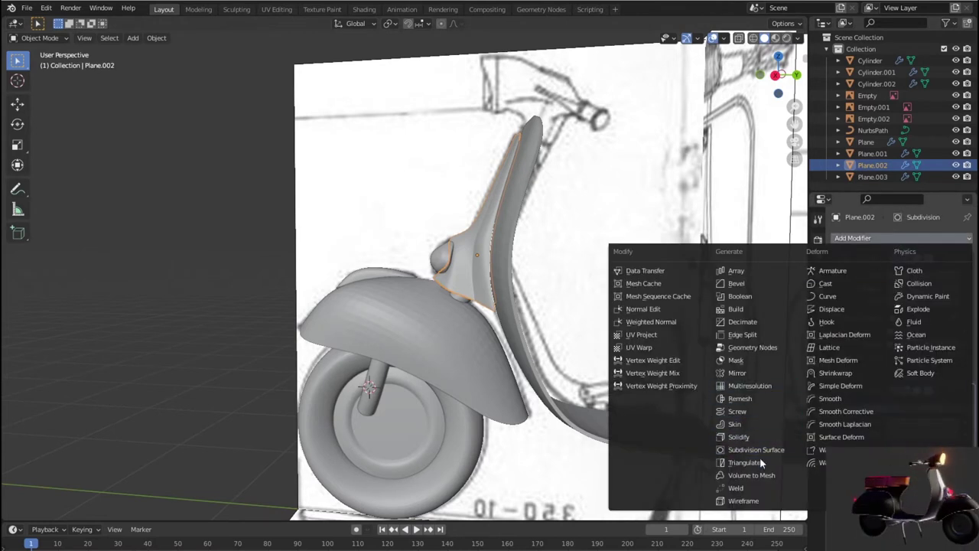
pyautogui.click(753, 437)
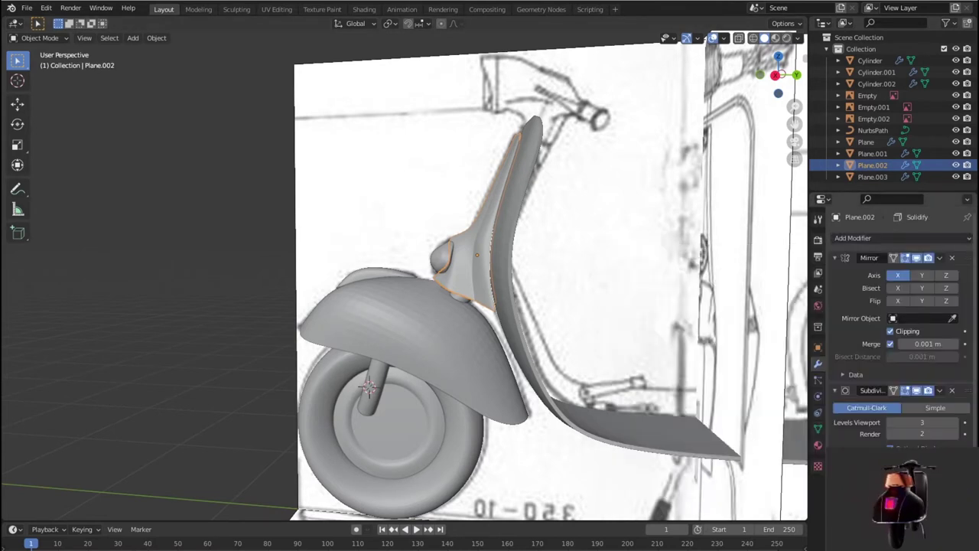
# Orbit around the scooter to inspect the thickened leg shield and headlight neck.
pyautogui.scroll(-2, 896, 322)
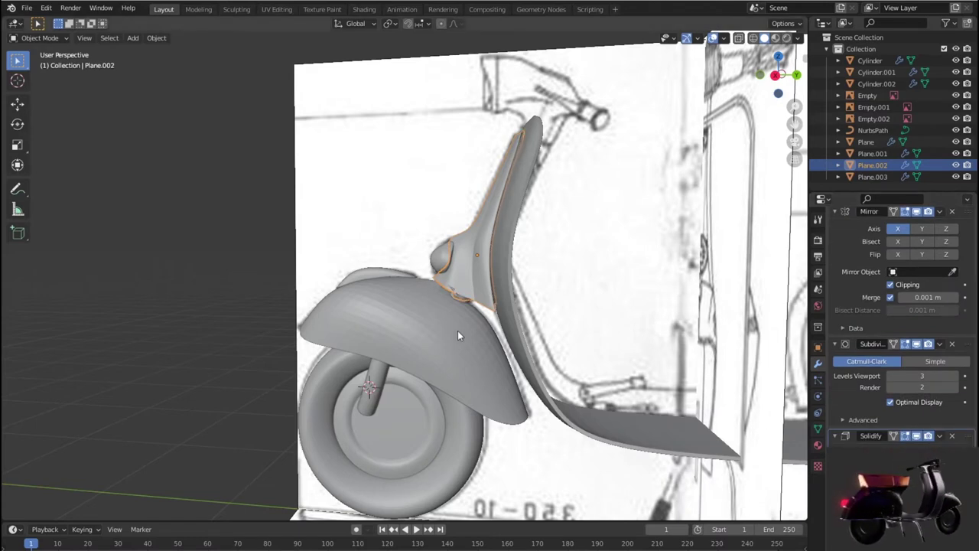
pyautogui.moveTo(413, 358); pyautogui.dragTo(552, 354, button='middle')
pyautogui.moveTo(263, 317); pyautogui.dragTo(263, 316)
pyautogui.moveTo(264, 317)
pyautogui.mouseDown(button='middle')
pyautogui.moveTo(282, 298)
pyautogui.moveTo(295, 307)
pyautogui.moveTo(321, 249)
pyautogui.mouseUp(button='middle')
pyautogui.moveTo(642, 358)
pyautogui.mouseDown(button='middle')
pyautogui.moveTo(490, 382)
pyautogui.moveTo(523, 374)
pyautogui.moveTo(532, 330)
pyautogui.moveTo(520, 264)
pyautogui.moveTo(546, 313)
pyautogui.moveTo(481, 339)
pyautogui.moveTo(401, 316)
pyautogui.moveTo(372, 296)
pyautogui.moveTo(383, 267)
pyautogui.mouseUp(button='middle')
pyautogui.scroll(5, 481, 340)
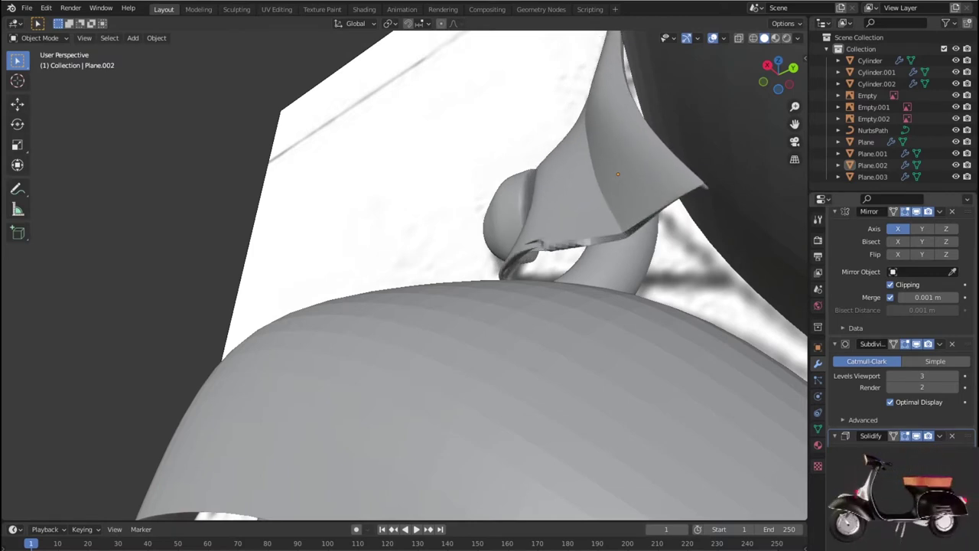
# Remove the Solidify modifier and move the neck's lower rim edge loop along Z.
pyautogui.click(952, 435)
pyautogui.press('Tab')
pyautogui.scroll(2, 643, 272)
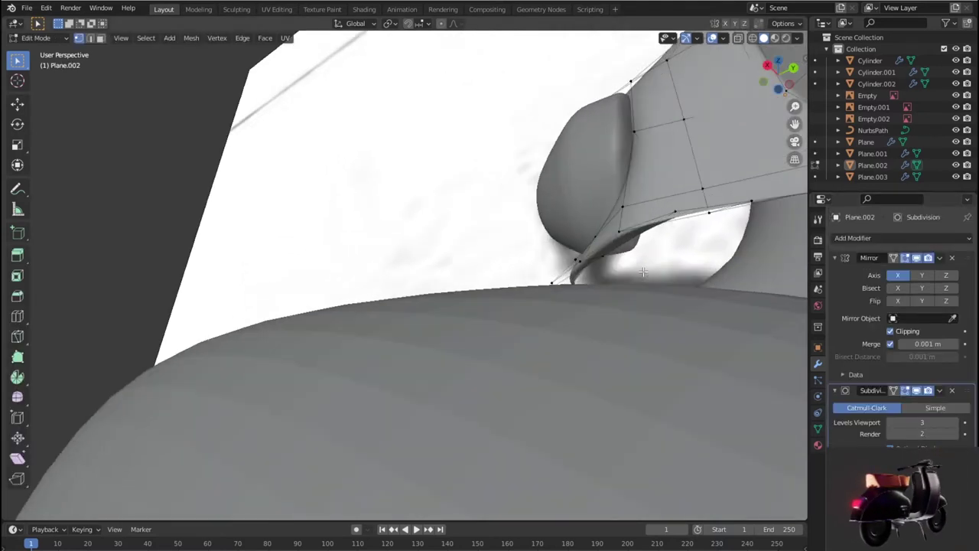
pyautogui.moveTo(643, 271); pyautogui.dragTo(643, 272, button='middle')
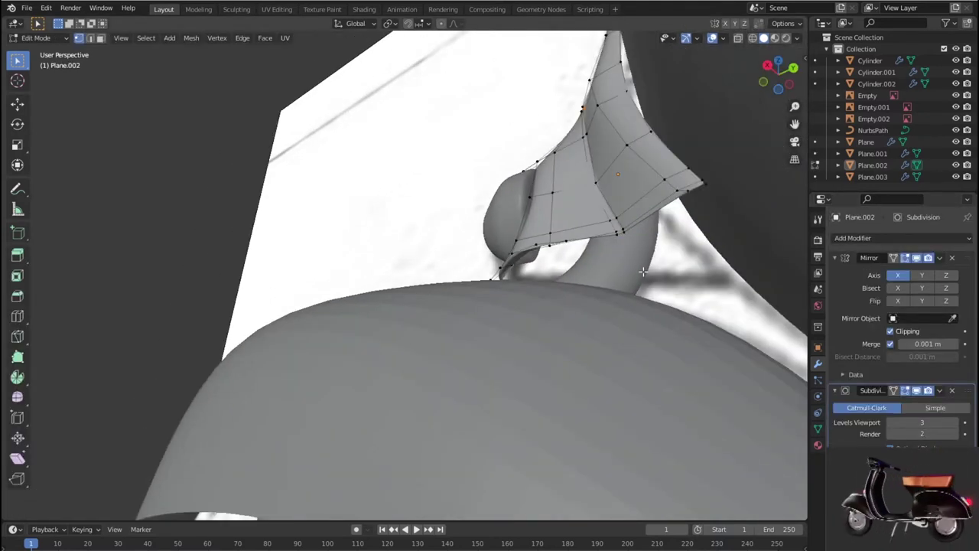
pyautogui.press('2')
pyautogui.keyDown('alt'); pyautogui.click(641, 216); pyautogui.keyUp('alt')
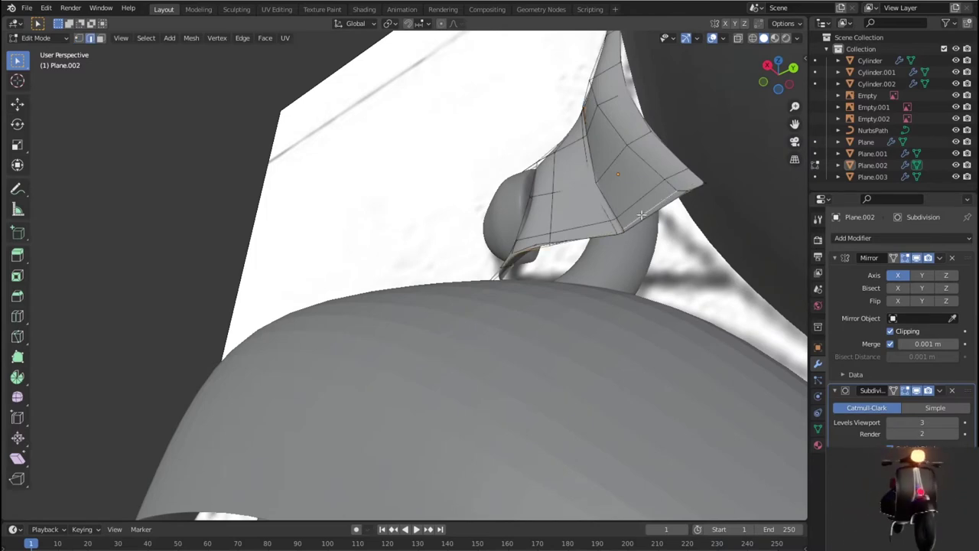
pyautogui.press('KP_3')
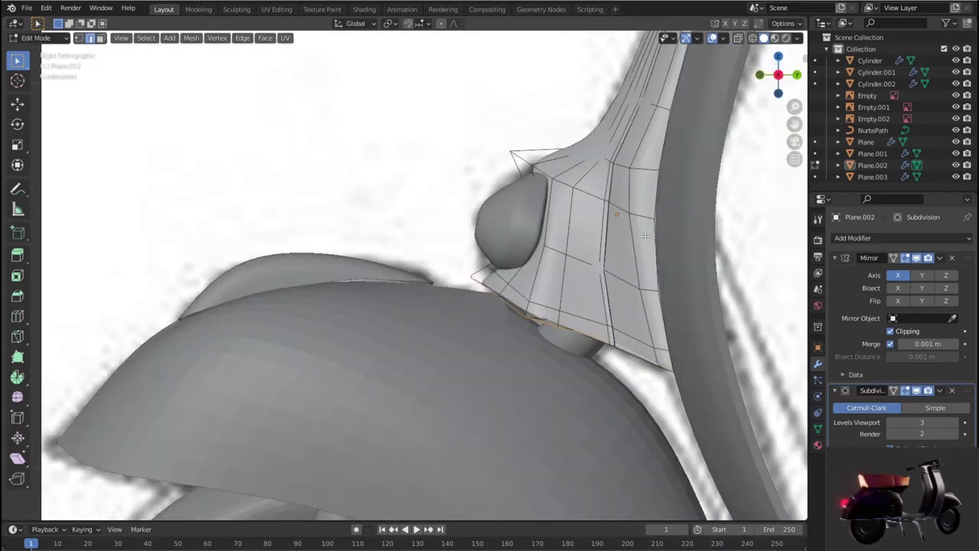
pyautogui.press('g')
pyautogui.press('z')
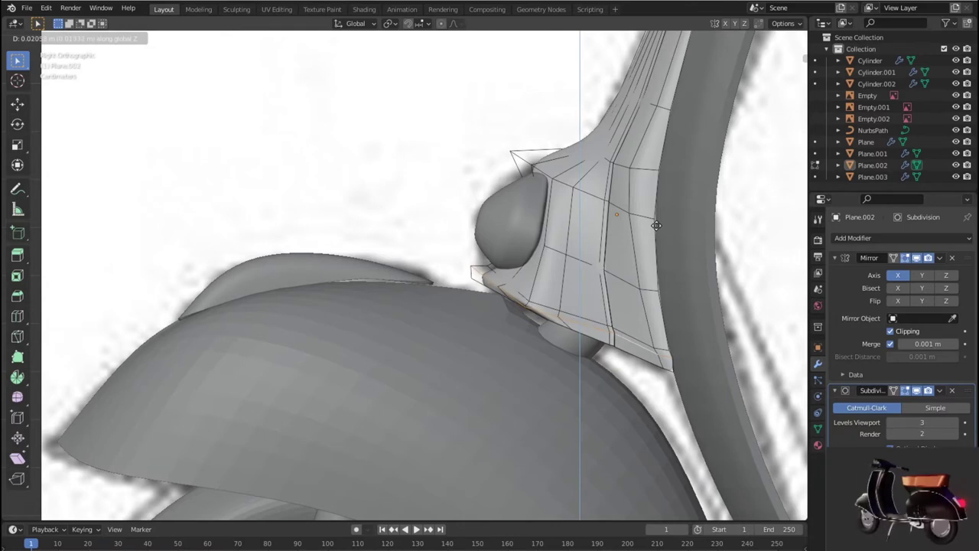
pyautogui.click(656, 225)
# Refine the rim edges with two more Z moves, about 0.025 m total, and return to Object Mode.
pyautogui.hotkey('alt', 'a')
pyautogui.press('g')
pyautogui.press('z')
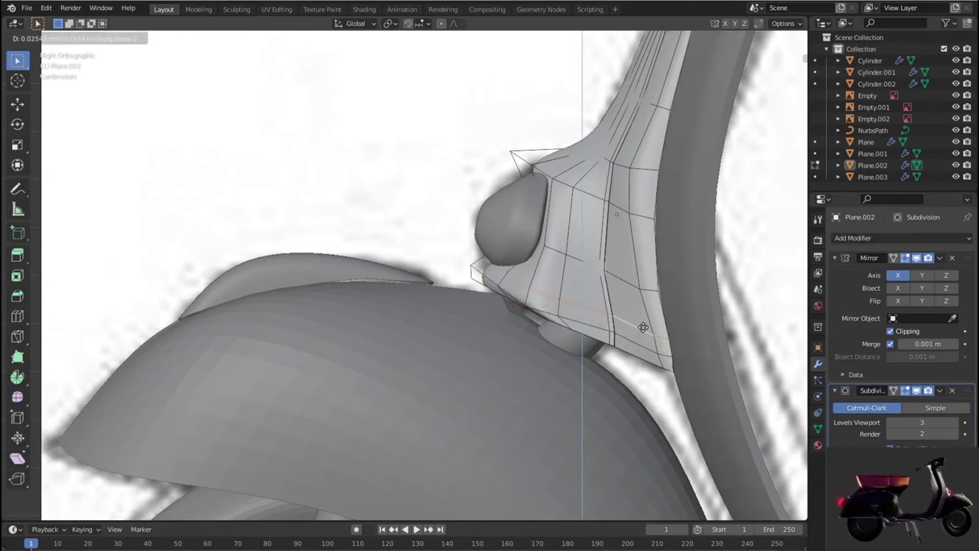
pyautogui.click(644, 327)
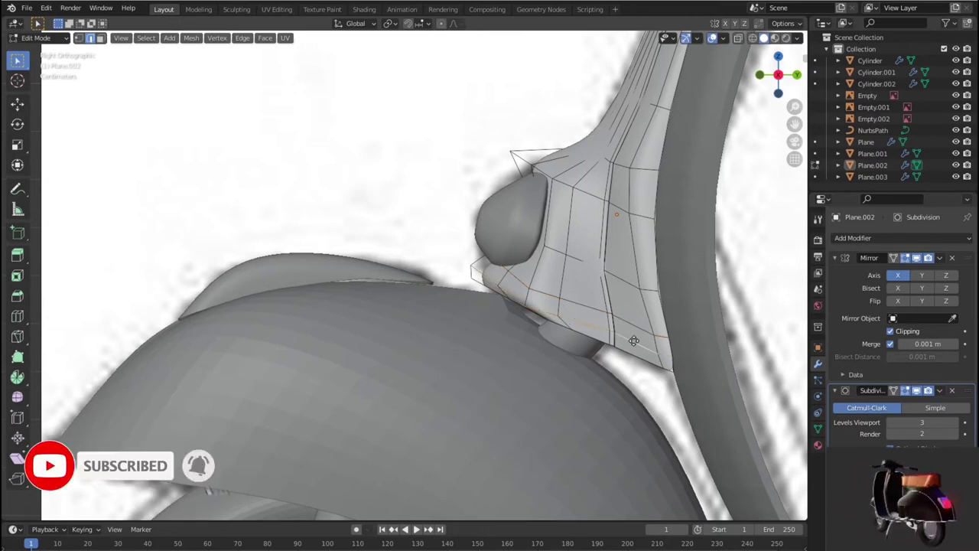
pyautogui.press('g')
pyautogui.press('z')
pyautogui.click(633, 336)
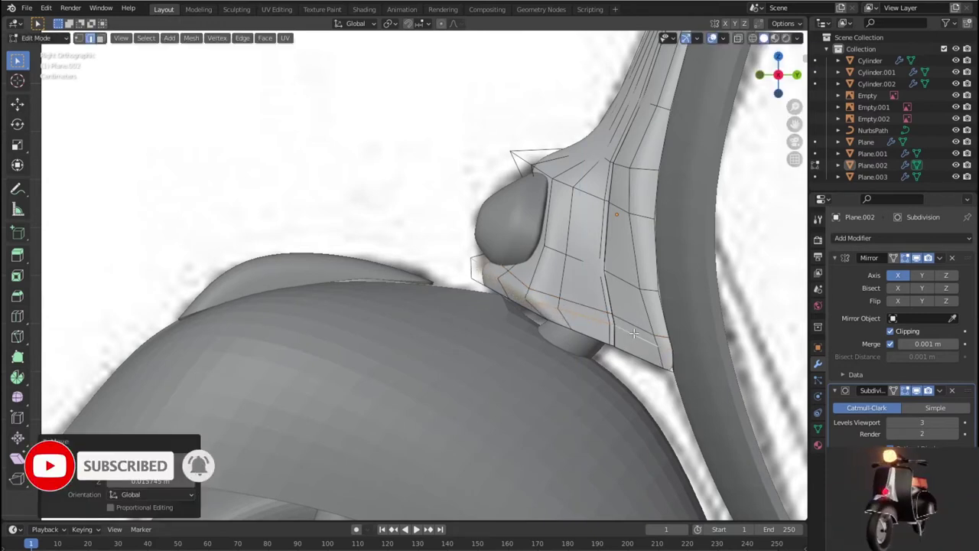
pyautogui.press('Tab')
pyautogui.click(865, 237)
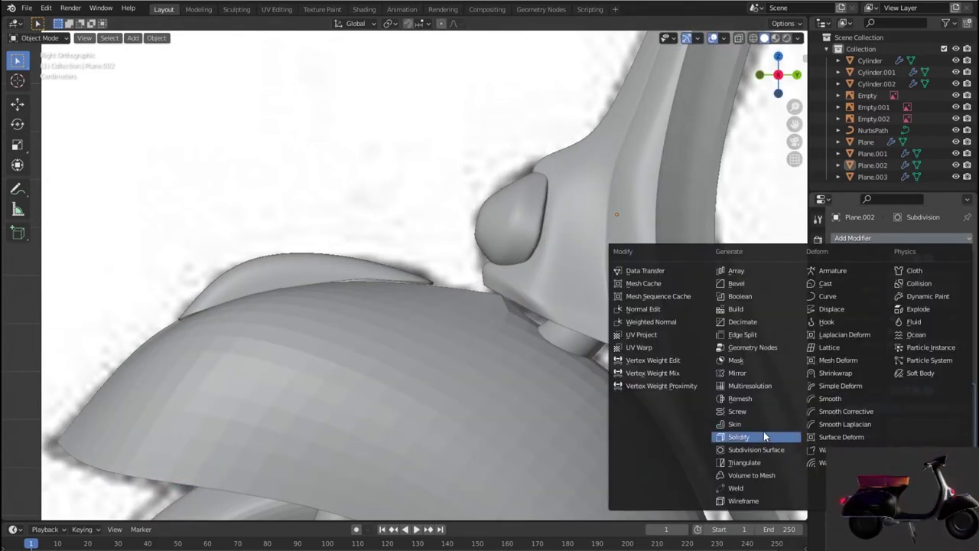
# Re-add Solidify to Plane.002 and check its thickness in wireframe Right view.
pyautogui.click(786, 432)
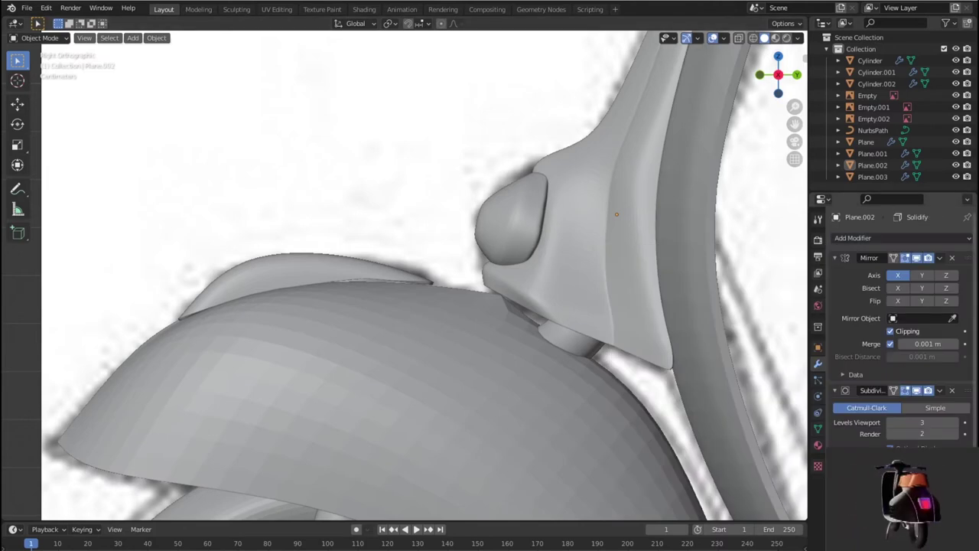
pyautogui.moveTo(632, 397)
pyautogui.mouseDown(button='middle')
pyautogui.moveTo(572, 388)
pyautogui.moveTo(626, 342)
pyautogui.moveTo(630, 312)
pyautogui.moveTo(576, 324)
pyautogui.moveTo(589, 365)
pyautogui.moveTo(606, 381)
pyautogui.mouseUp(button='middle')
pyautogui.press('KP_3')
pyautogui.hotkey('shift', 'z')
pyautogui.scroll(2, 609, 376)
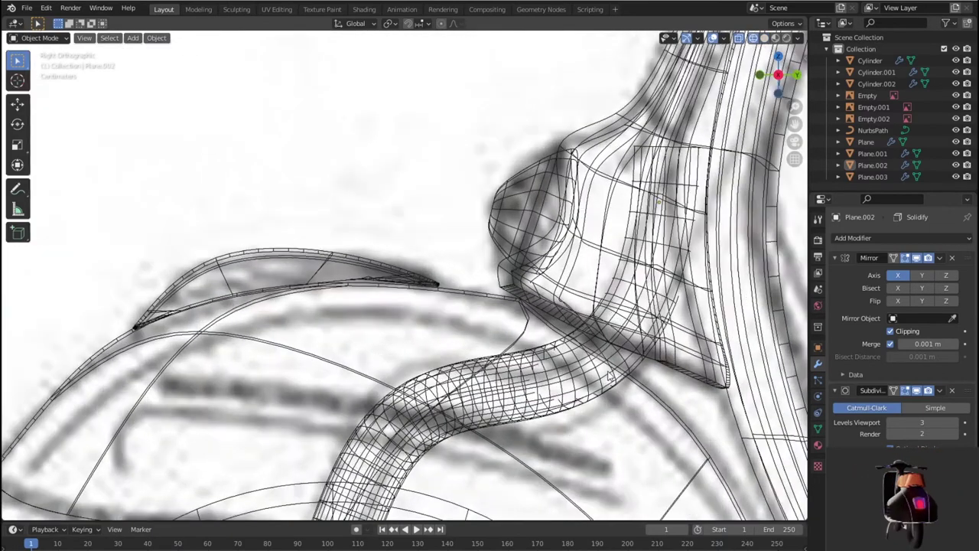
pyautogui.scroll(1, 610, 375)
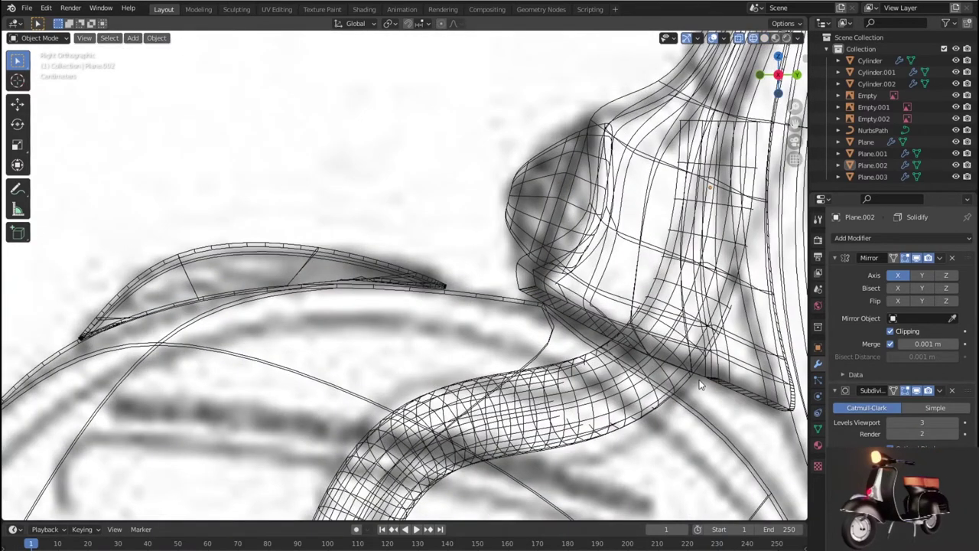
pyautogui.scroll(-1, 670, 369)
pyautogui.scroll(-1, 597, 329)
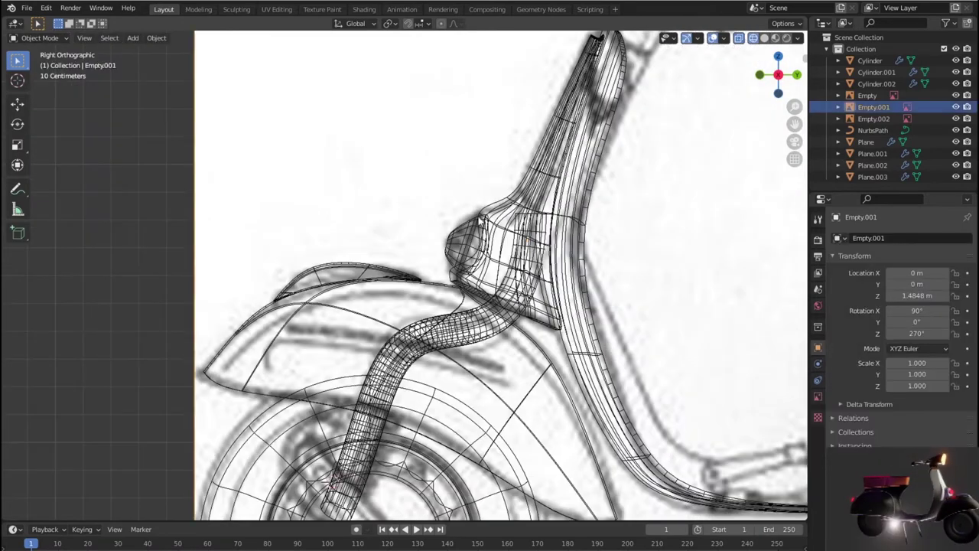
# Select Plane.002, enter Edit Mode and view the piece straight from the side.
pyautogui.click(497, 214)
pyautogui.press('Tab')
pyautogui.scroll(2, 513, 306)
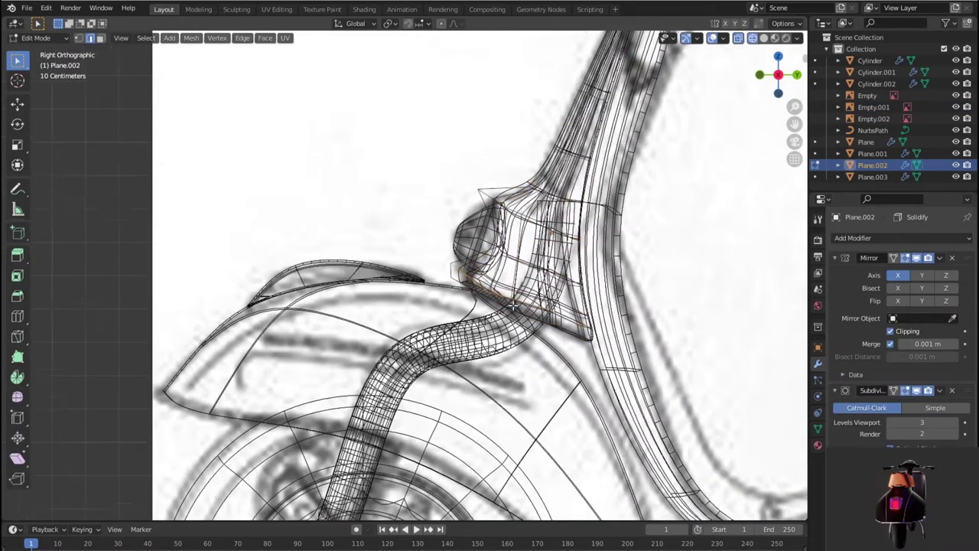
pyautogui.scroll(2, 512, 306)
pyautogui.moveTo(512, 306)
pyautogui.mouseDown(button='middle')
pyautogui.moveTo(550, 331)
pyautogui.moveTo(559, 319)
pyautogui.mouseUp(button='middle')
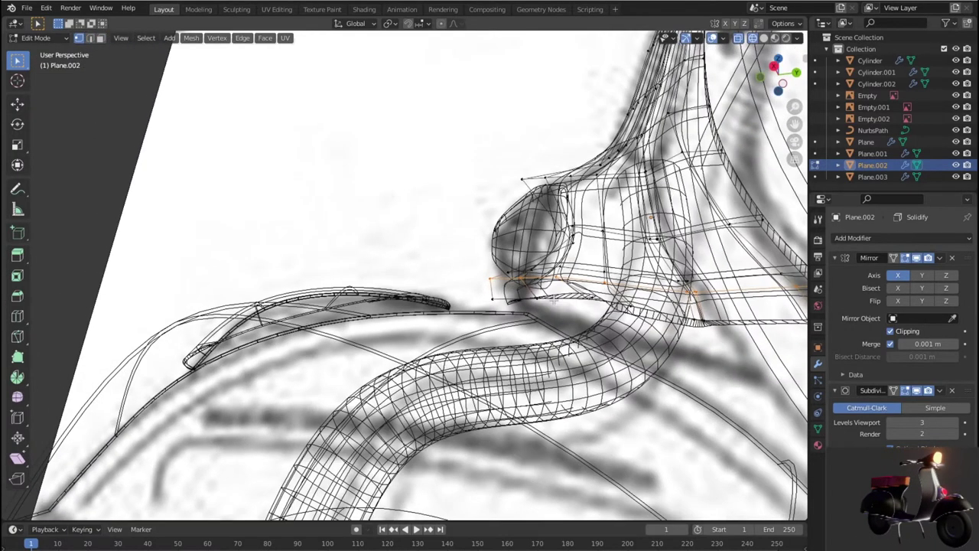
pyautogui.press('KP_3')
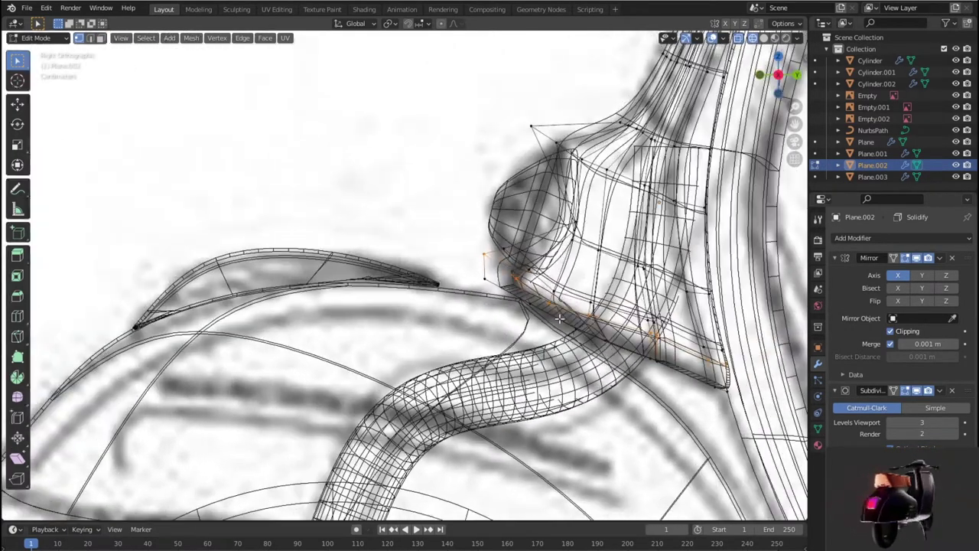
pyautogui.scroll(2, 560, 319)
pyautogui.scroll(-1, 616, 329)
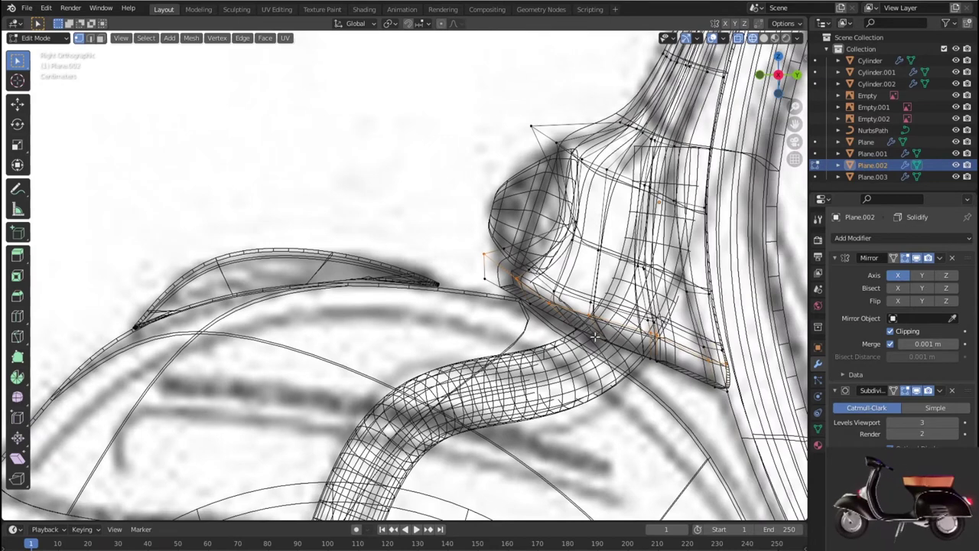
# Select the edge loop under the headlight and lower it about 0.009 along Z.
pyautogui.press('2')
pyautogui.keyDown('alt'); pyautogui.click(595, 337); pyautogui.keyUp('alt')
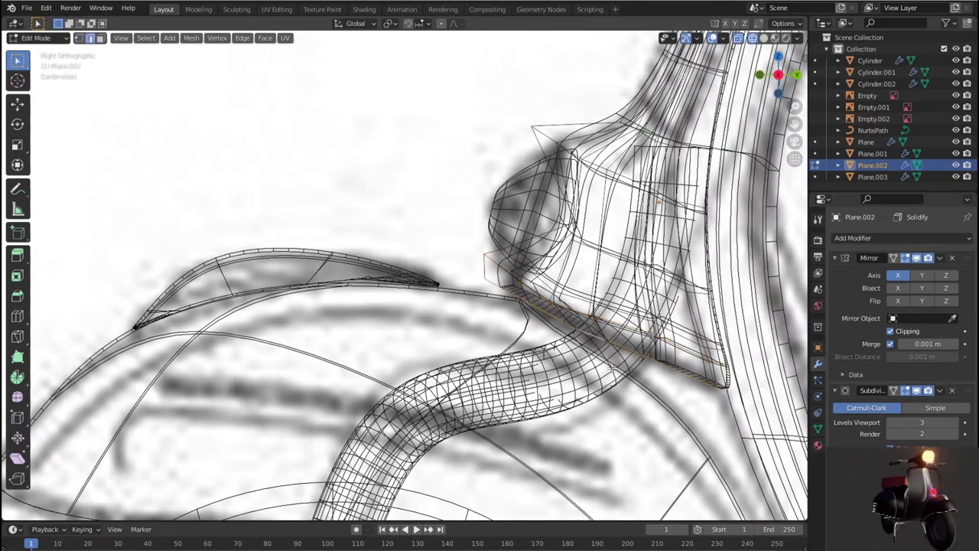
pyautogui.press('g')
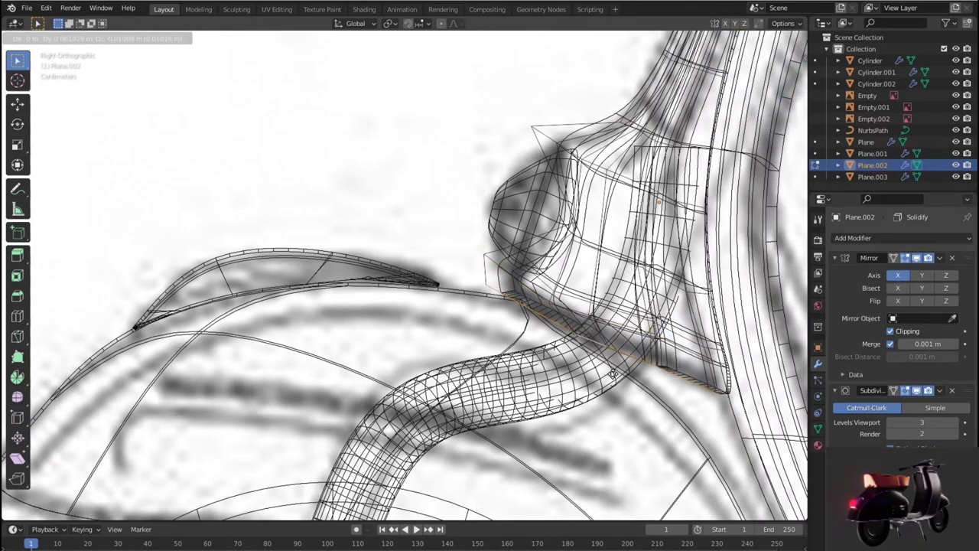
pyautogui.press('y')
pyautogui.press('Escape')
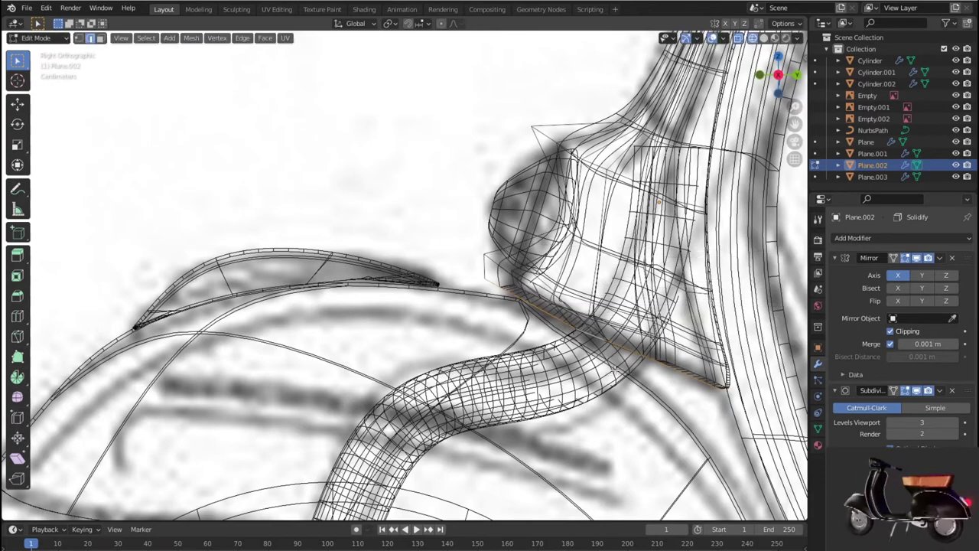
pyautogui.press('g')
pyautogui.press('z')
pyautogui.click(619, 367)
# Return to Object Mode with solid shading.
pyautogui.moveTo(619, 367)
pyautogui.mouseDown(button='middle')
pyautogui.moveTo(675, 391)
pyautogui.moveTo(528, 501)
pyautogui.moveTo(475, 440)
pyautogui.moveTo(428, 306)
pyautogui.mouseUp(button='middle')
pyautogui.hotkey('shift', 'z')
pyautogui.press('Tab')
pyautogui.scroll(-5, 641, 389)
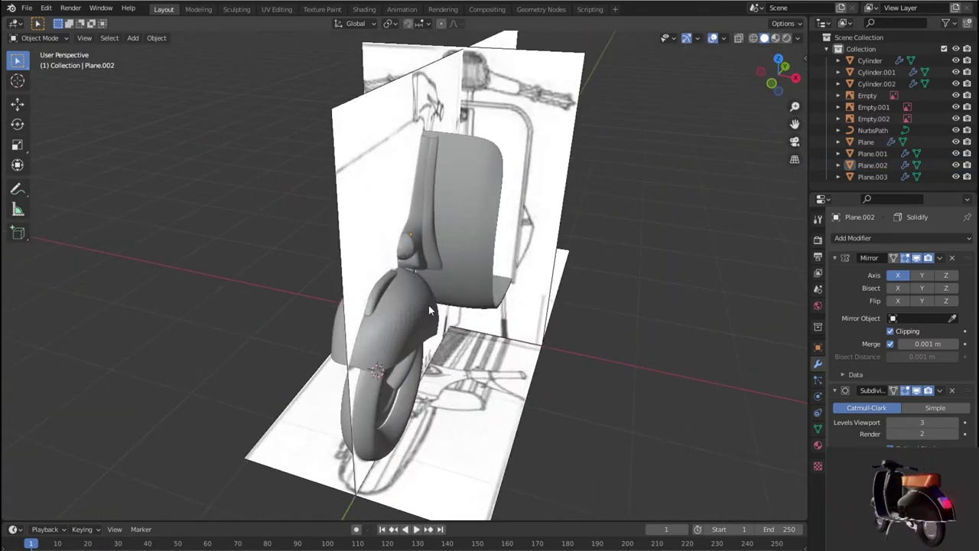
# Adjust the headlight's viewport subdivision and raise Cylinder.002 knob's Levels Viewport to 3.
pyautogui.scroll(5, 409, 248)
pyautogui.click(411, 208)
pyautogui.moveTo(442, 267); pyautogui.dragTo(604, 254, button='middle')
pyautogui.click(890, 290)
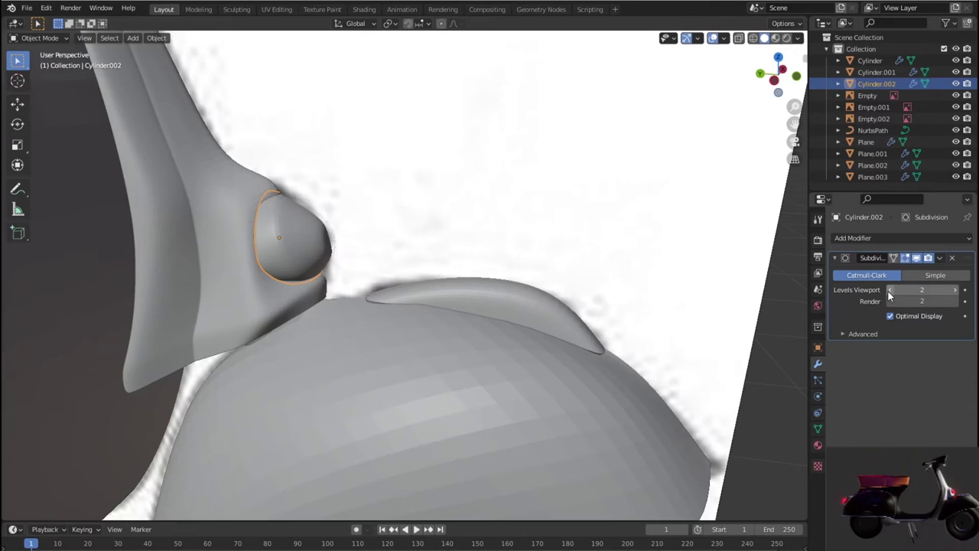
pyautogui.moveTo(537, 336); pyautogui.dragTo(332, 327, button='middle')
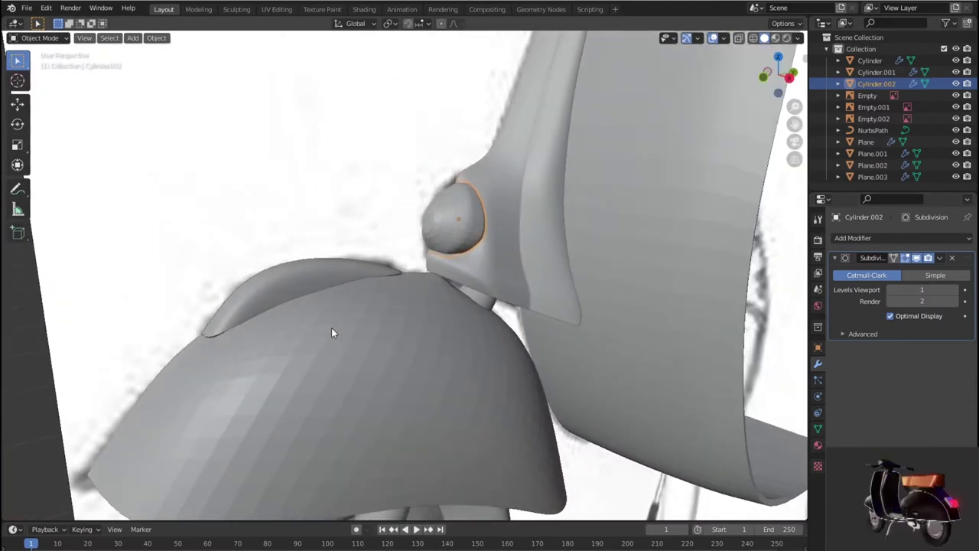
pyautogui.click(957, 291)
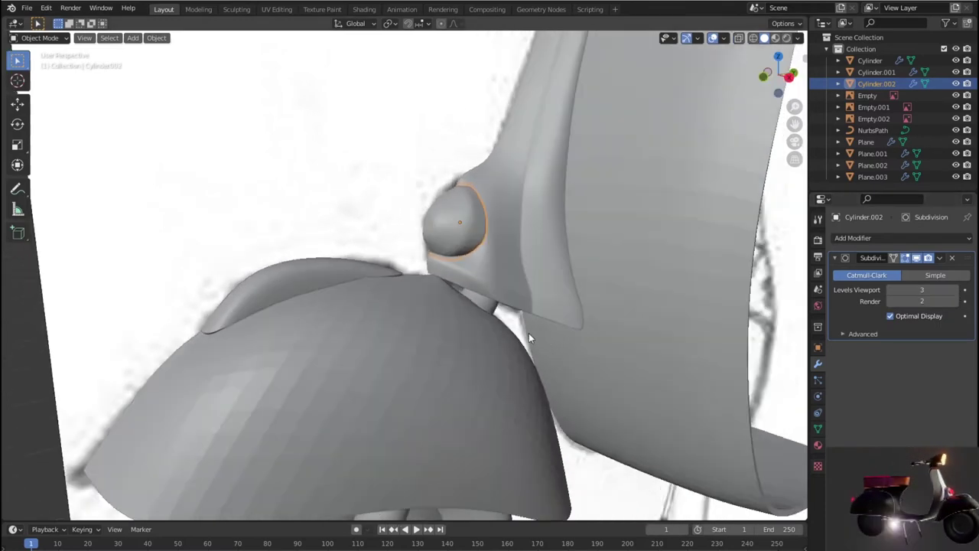
pyautogui.scroll(-3, 528, 333)
# Select Plane.003 and zoom out to inspect the scooter from the side and above.
pyautogui.click(348, 282)
pyautogui.scroll(-2, 468, 307)
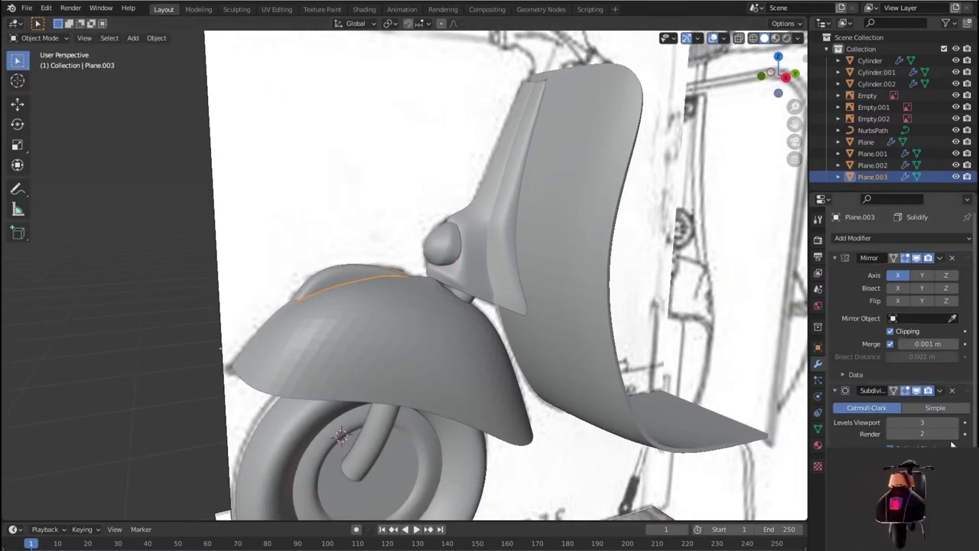
pyautogui.scroll(-2, 504, 356)
pyautogui.scroll(-3, 538, 402)
pyautogui.moveTo(538, 401)
pyautogui.mouseDown(button='middle')
pyautogui.moveTo(427, 396)
pyautogui.moveTo(497, 411)
pyautogui.moveTo(479, 396)
pyautogui.mouseUp(button='middle')
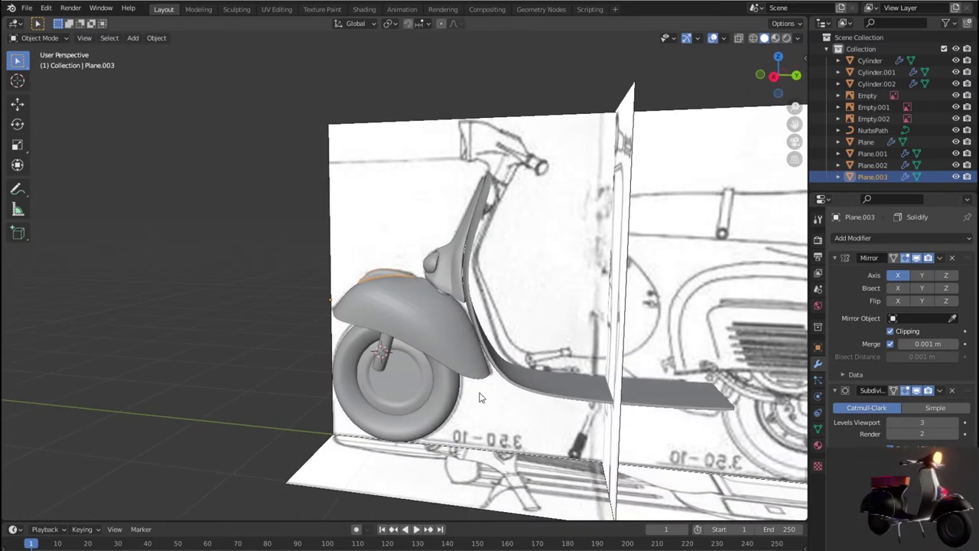
pyautogui.press('KP_3')
pyautogui.scroll(4, 485, 398)
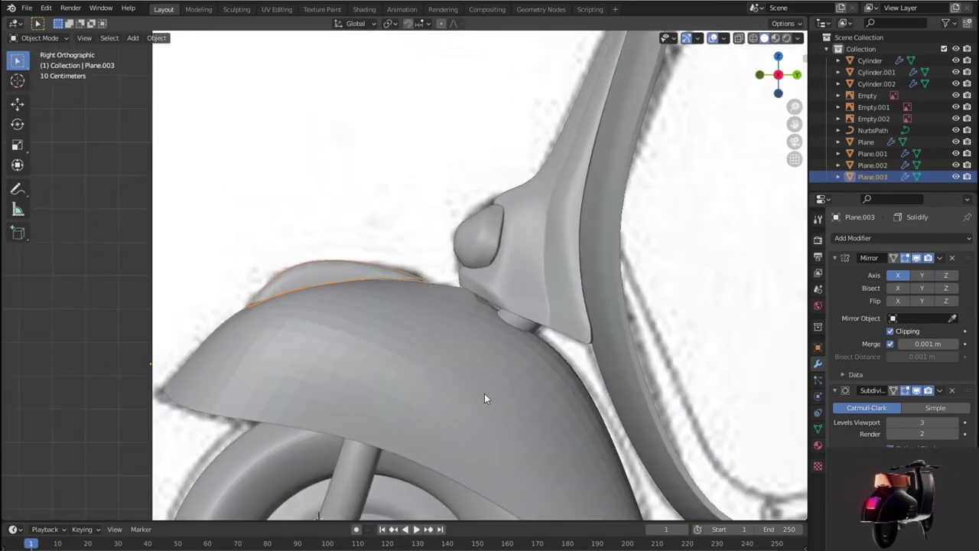
pyautogui.scroll(-4, 488, 393)
pyautogui.scroll(-3, 492, 395)
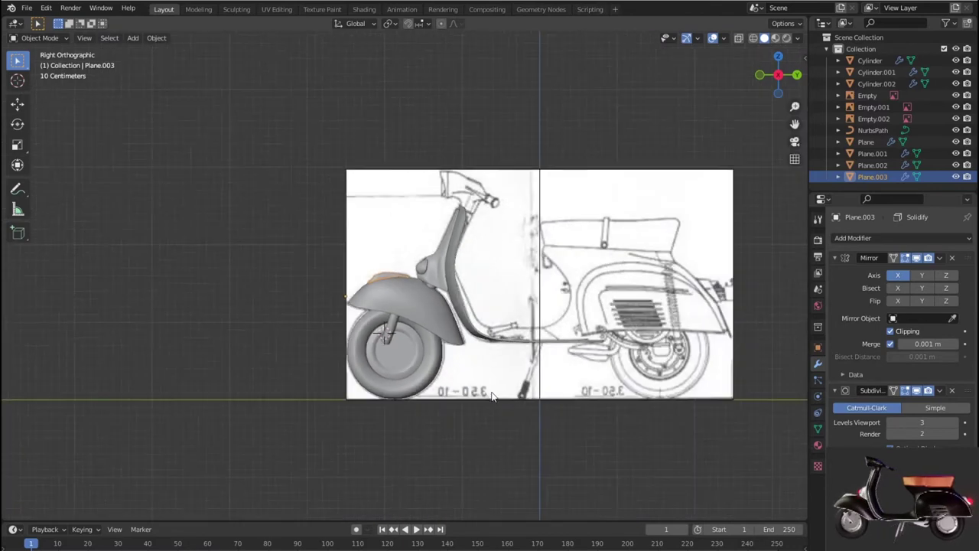
pyautogui.scroll(-1, 492, 395)
pyautogui.moveTo(492, 396)
pyautogui.mouseDown(button='middle')
pyautogui.moveTo(540, 404)
pyautogui.moveTo(555, 429)
pyautogui.moveTo(561, 231)
pyautogui.moveTo(574, 212)
pyautogui.moveTo(507, 199)
pyautogui.moveTo(589, 215)
pyautogui.moveTo(678, 207)
pyautogui.moveTo(673, 199)
pyautogui.moveTo(380, 322)
pyautogui.mouseUp(button='middle')
# Select the leg shield Plane and try a Solidify thickness of 0.06 m.
pyautogui.click(380, 318)
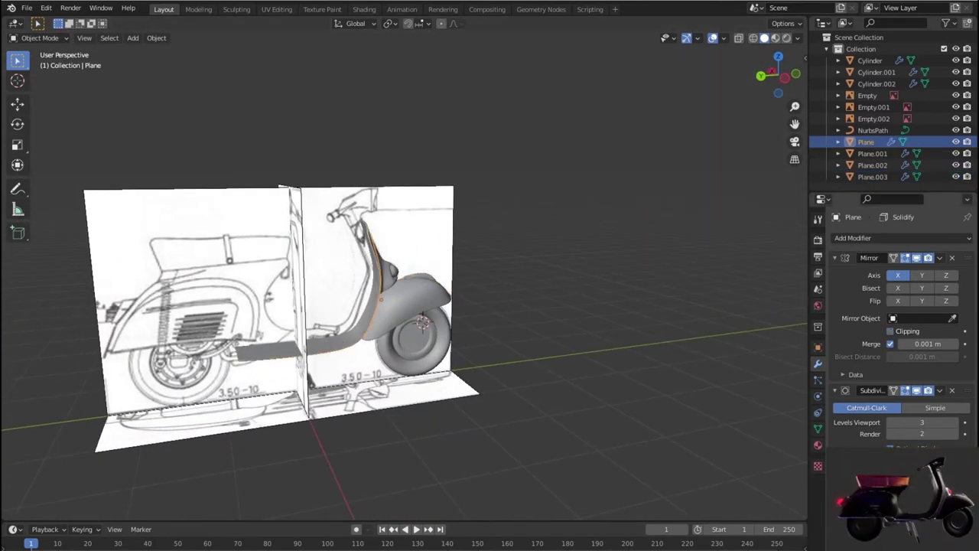
pyautogui.scroll(-4, 946, 419)
pyautogui.moveTo(961, 391); pyautogui.dragTo(972, 391)
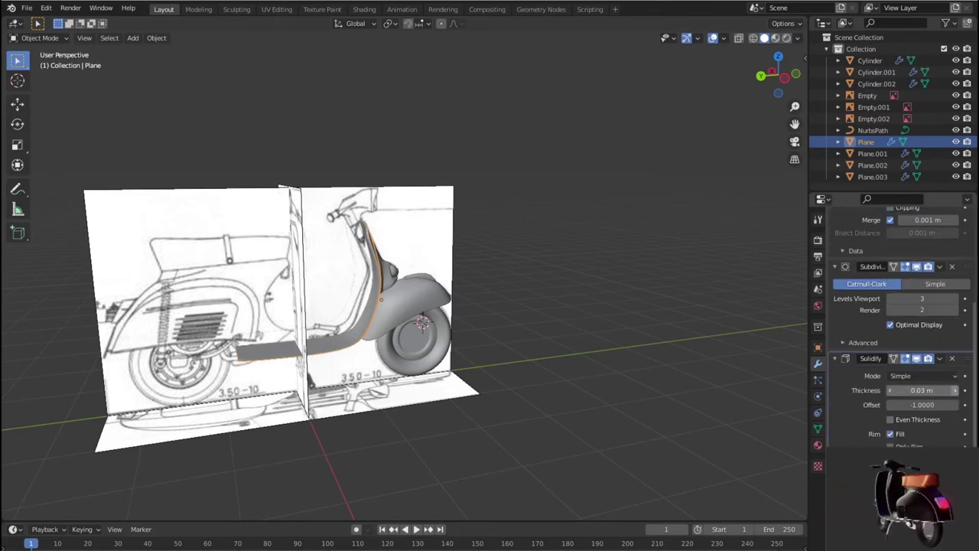
pyautogui.moveTo(536, 291); pyautogui.dragTo(234, 352, button='middle')
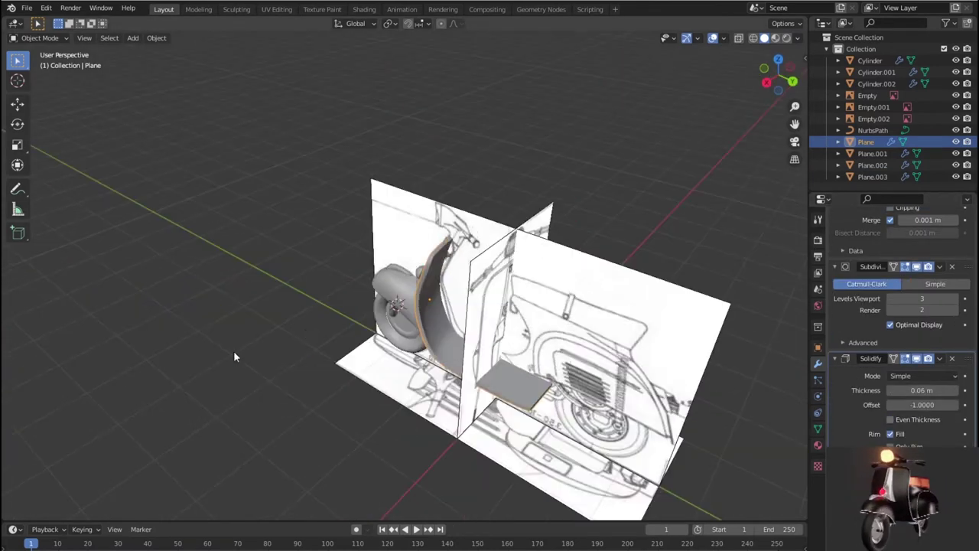
pyautogui.scroll(5, 458, 267)
pyautogui.scroll(-3, 498, 280)
pyautogui.moveTo(498, 280)
pyautogui.mouseDown(button='middle')
pyautogui.moveTo(539, 282)
pyautogui.moveTo(511, 249)
pyautogui.moveTo(549, 223)
pyautogui.moveTo(566, 229)
pyautogui.mouseUp(button='middle')
pyautogui.scroll(2, 511, 248)
pyautogui.scroll(2, 549, 223)
# Make the leg shield thickness negative, trying -0.03 before settling on -0.02 m.
pyautogui.moveTo(922, 390)
pyautogui.mouseDown()
pyautogui.moveTo(895, 391)
pyautogui.moveTo(941, 390)
pyautogui.moveTo(927, 391)
pyautogui.mouseUp()
pyautogui.scroll(3, 555, 342)
pyautogui.moveTo(556, 341)
pyautogui.mouseDown(button='middle')
pyautogui.moveTo(464, 270)
pyautogui.moveTo(456, 331)
pyautogui.moveTo(536, 314)
pyautogui.mouseUp(button='middle')
pyautogui.scroll(2, 477, 275)
pyautogui.moveTo(887, 388); pyautogui.dragTo(893, 388)
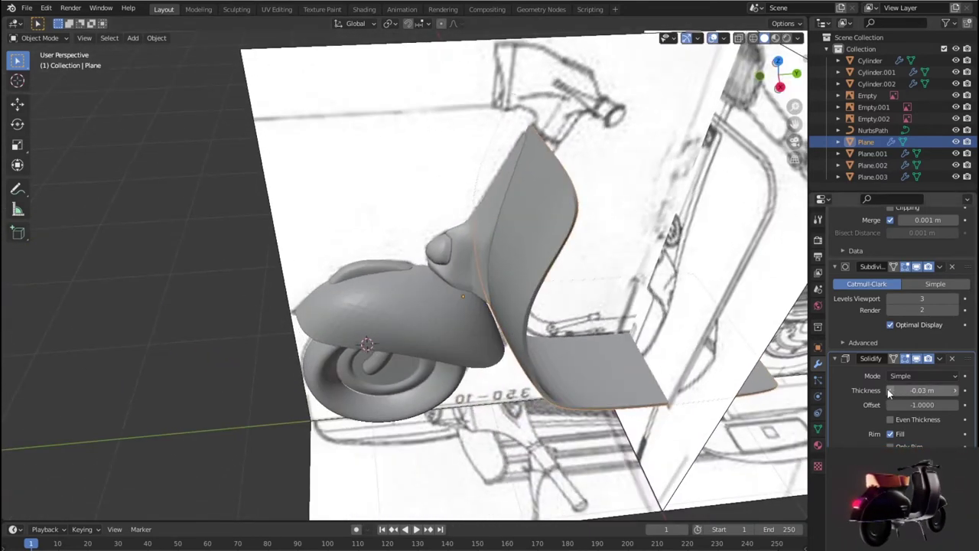
pyautogui.moveTo(618, 341)
pyautogui.mouseDown(button='middle')
pyautogui.moveTo(695, 332)
pyautogui.moveTo(651, 301)
pyautogui.moveTo(713, 293)
pyautogui.moveTo(659, 288)
pyautogui.moveTo(612, 298)
pyautogui.mouseUp(button='middle')
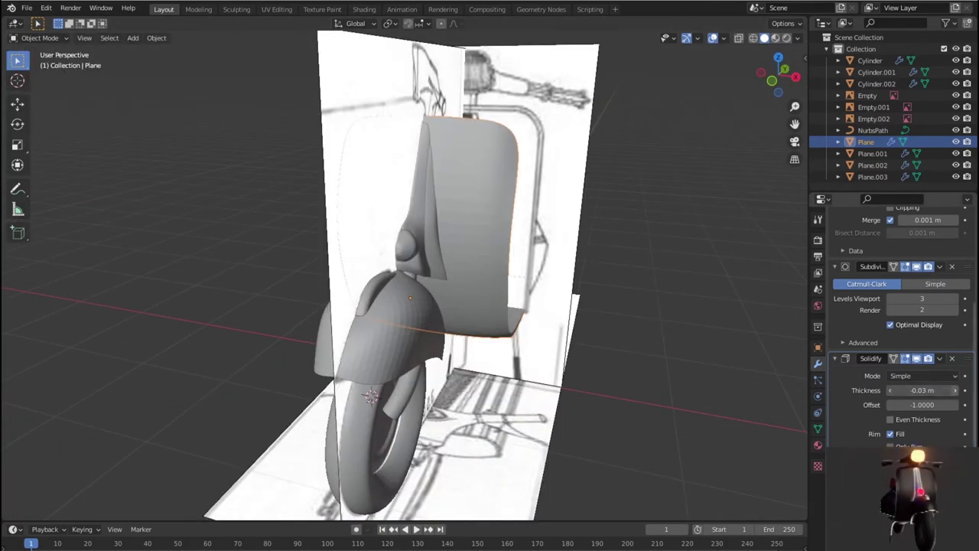
pyautogui.click(956, 391)
pyautogui.moveTo(520, 337)
pyautogui.mouseDown(button='middle')
pyautogui.moveTo(468, 340)
pyautogui.moveTo(494, 360)
pyautogui.moveTo(512, 342)
pyautogui.moveTo(562, 375)
pyautogui.moveTo(534, 365)
pyautogui.moveTo(515, 281)
pyautogui.moveTo(529, 246)
pyautogui.moveTo(441, 283)
pyautogui.mouseUp(button='middle')
pyautogui.scroll(-3, 523, 359)
pyautogui.scroll(2, 534, 366)
pyautogui.scroll(3, 513, 356)
# Put the headlight neck Plane.002 into Edit Mode in side view.
pyautogui.scroll(3, 441, 283)
pyautogui.click(490, 313)
pyautogui.press('Tab')
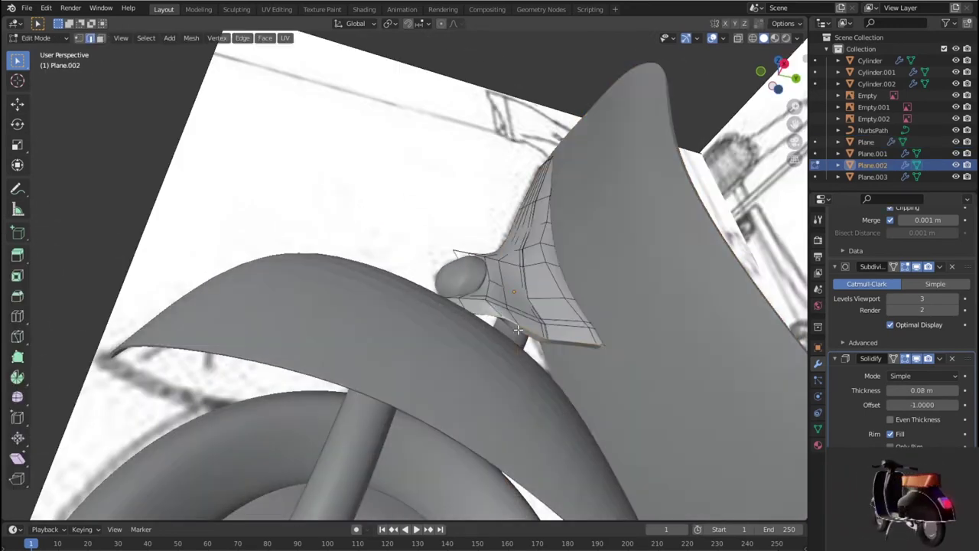
pyautogui.scroll(2, 490, 314)
pyautogui.moveTo(490, 313); pyautogui.dragTo(455, 313, button='middle')
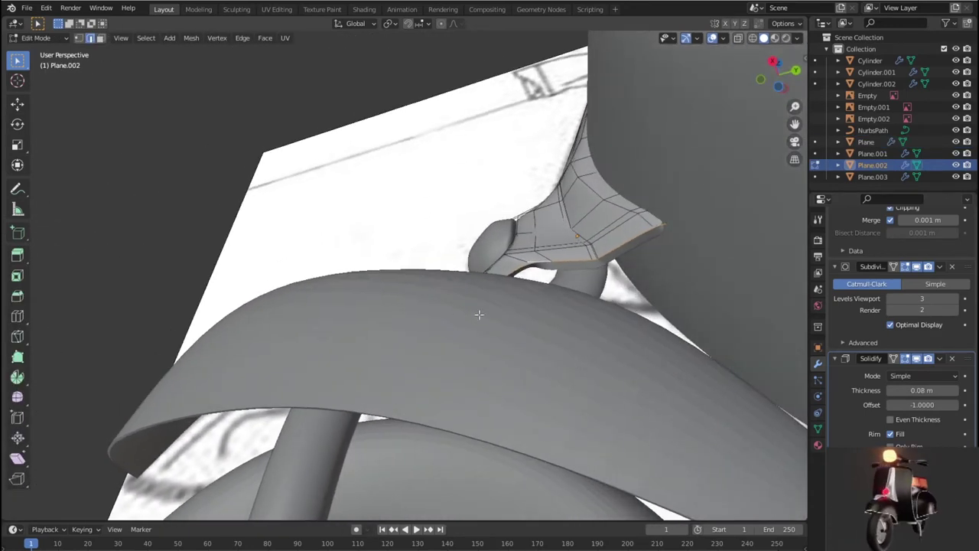
pyautogui.press('KP_3')
# Flatten the neck's bottom edge loop by scaling it to 0 along Z.
pyautogui.press('g')
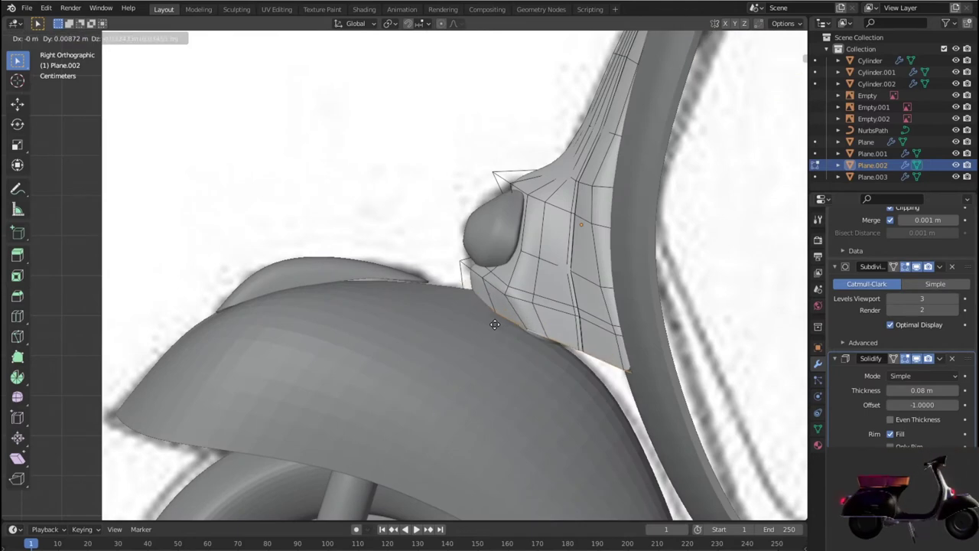
pyautogui.press('Escape')
pyautogui.press('s')
pyautogui.press('z')
pyautogui.press('0')
pyautogui.press('Return')
pyautogui.moveTo(505, 321); pyautogui.dragTo(471, 206, button='middle')
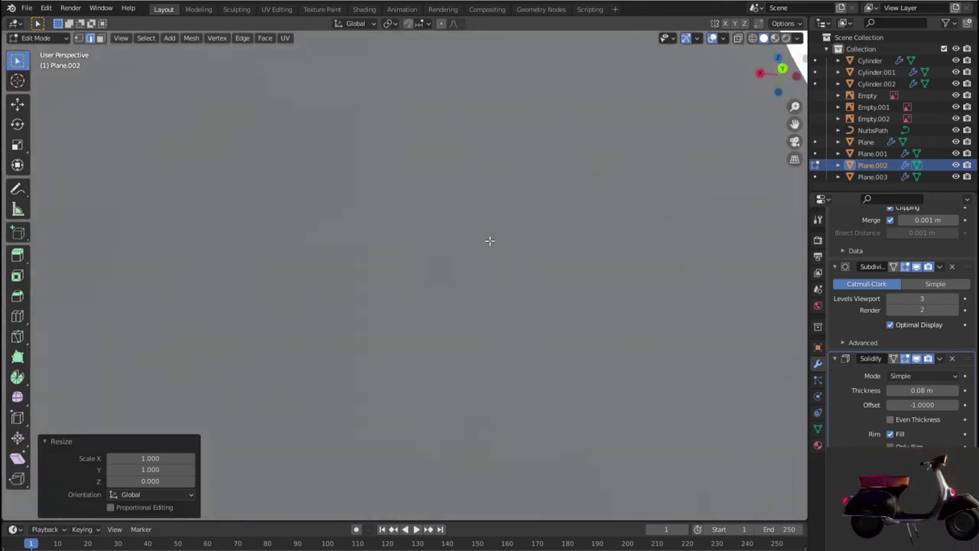
pyautogui.keyDown('alt'); pyautogui.moveTo(471, 206); pyautogui.dragTo(570, 275, button='middle'); pyautogui.keyUp('alt')
# In wireframe, rotate the flattened bottom edge to follow the fender's top.
pyautogui.hotkey('shift', 'z')
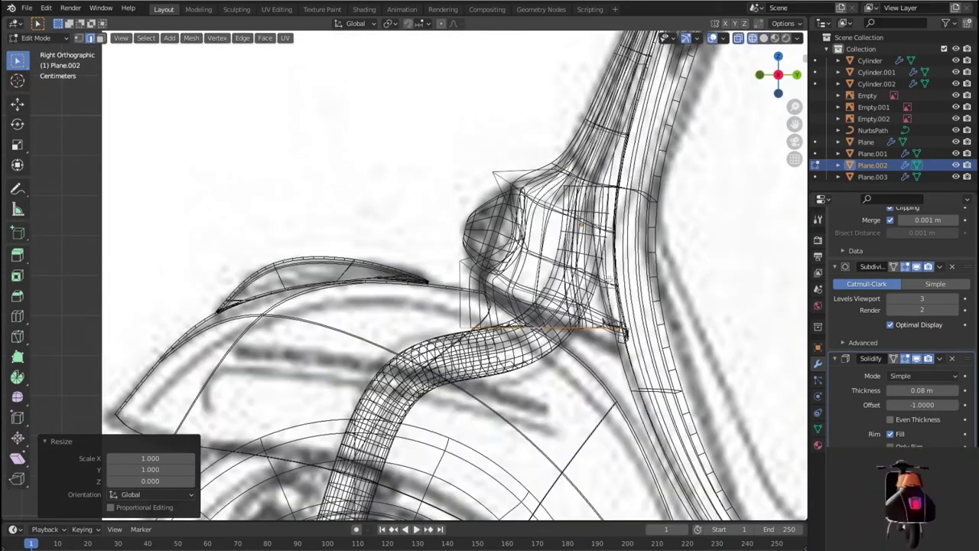
pyautogui.scroll(2, 616, 304)
pyautogui.scroll(-4, 616, 304)
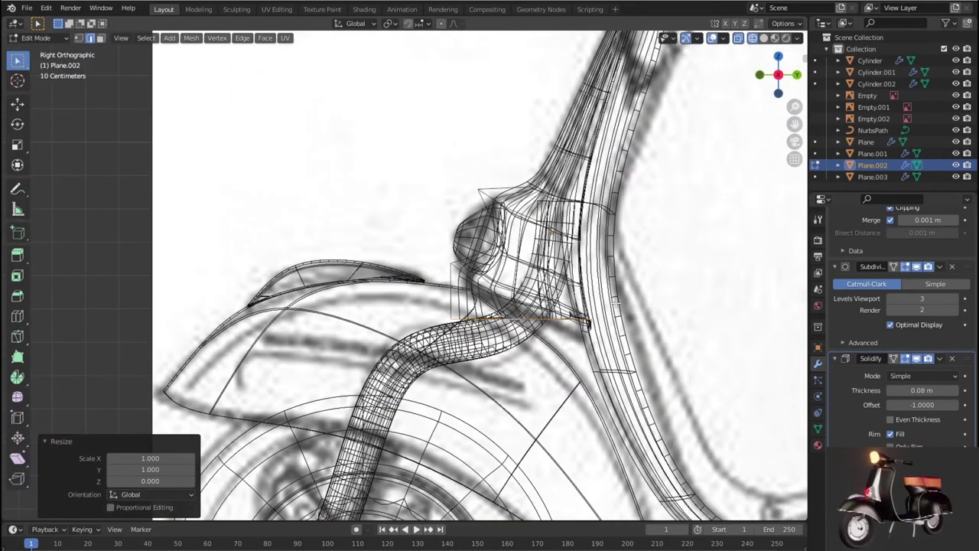
pyautogui.scroll(1, 616, 304)
pyautogui.press('r')
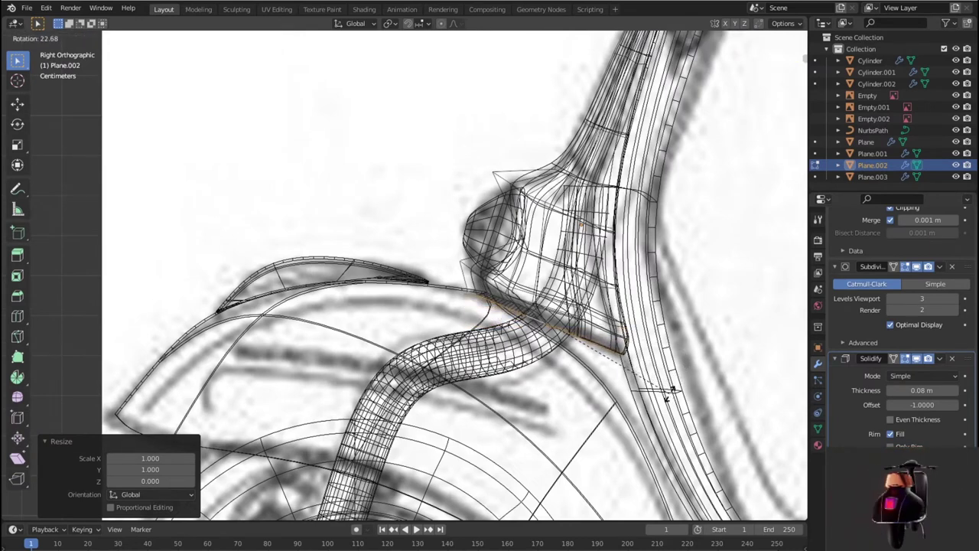
pyautogui.click(670, 392)
# Leave Edit Mode, restore solid shading and deselect the neck piece.
pyautogui.press('Tab')
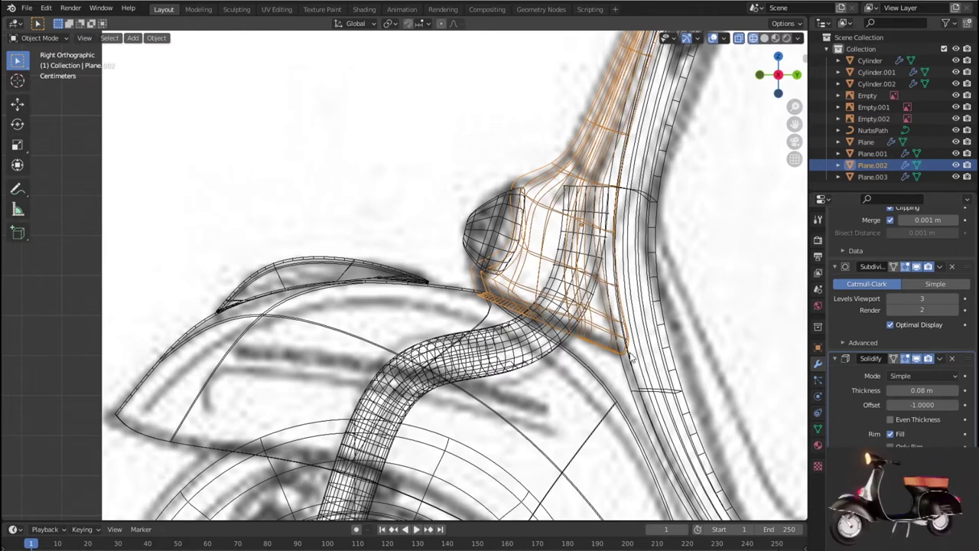
pyautogui.scroll(-2, 627, 354)
pyautogui.press('z')
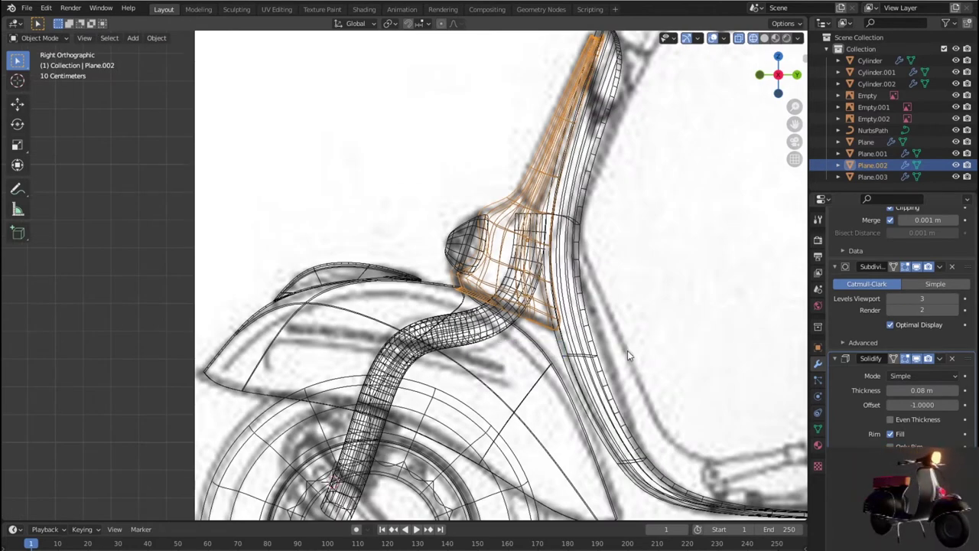
pyautogui.hotkey('shift', 'z')
pyautogui.scroll(-2, 627, 350)
pyautogui.press('Tab')
pyautogui.press('Tab')
pyautogui.click(160, 325)
pyautogui.moveTo(161, 325)
pyautogui.mouseDown(button='middle')
pyautogui.moveTo(188, 312)
pyautogui.moveTo(196, 277)
pyautogui.moveTo(325, 370)
pyautogui.moveTo(447, 356)
pyautogui.moveTo(396, 337)
pyautogui.moveTo(406, 337)
pyautogui.moveTo(474, 396)
pyautogui.moveTo(538, 393)
pyautogui.moveTo(503, 291)
pyautogui.moveTo(536, 284)
pyautogui.moveTo(526, 281)
pyautogui.mouseUp(button='middle')
pyautogui.scroll(-3, 528, 276)
pyautogui.press('KP_3')
pyautogui.scroll(1, 534, 272)
pyautogui.scroll(3, 534, 274)
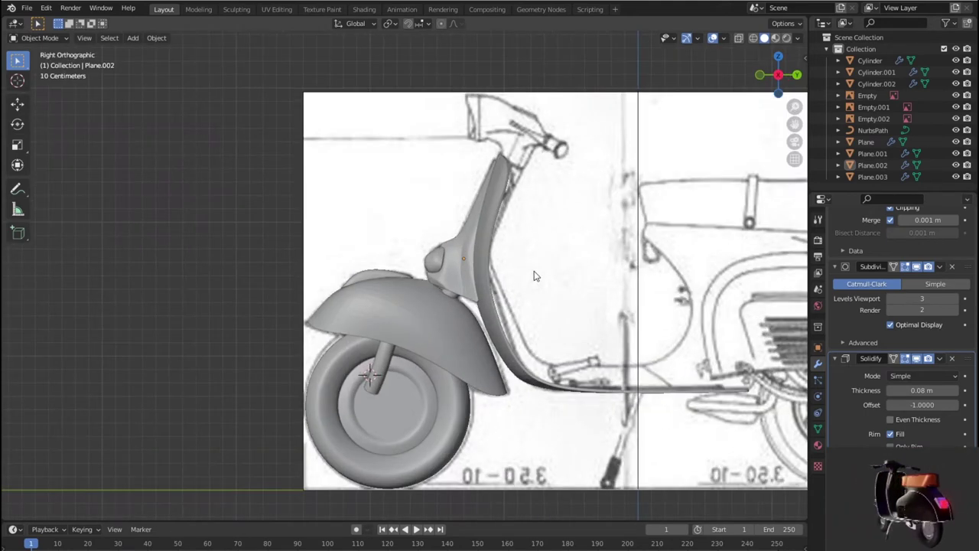
pyautogui.scroll(-1, 534, 275)
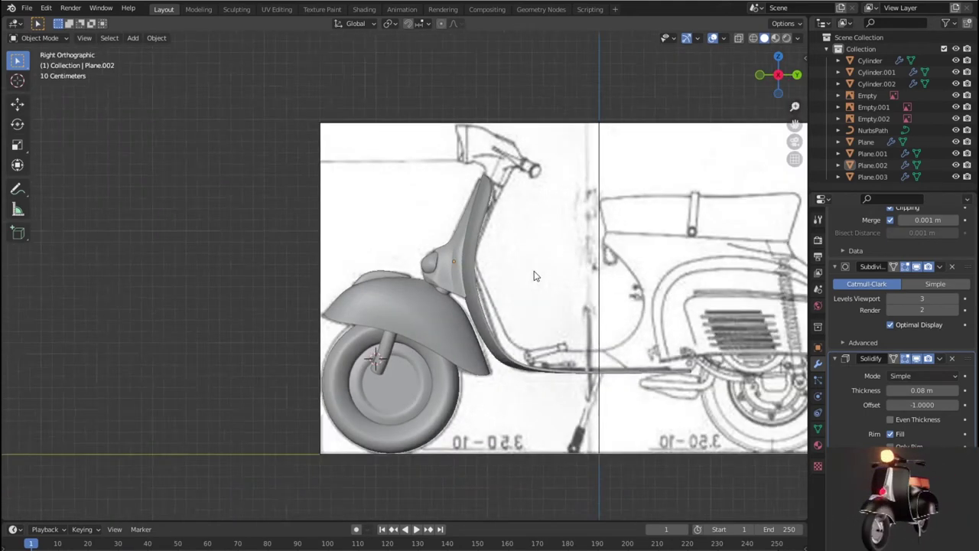
pyautogui.scroll(-2, 534, 275)
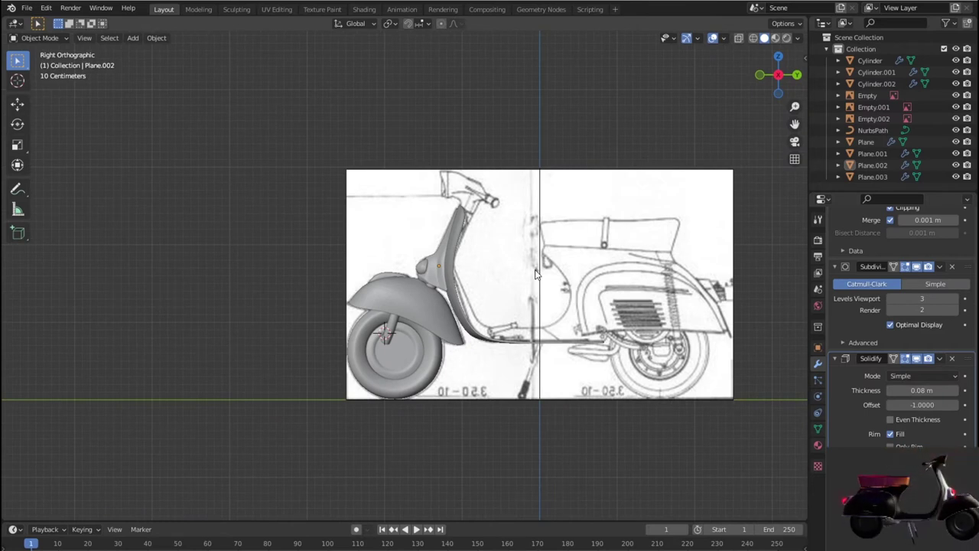
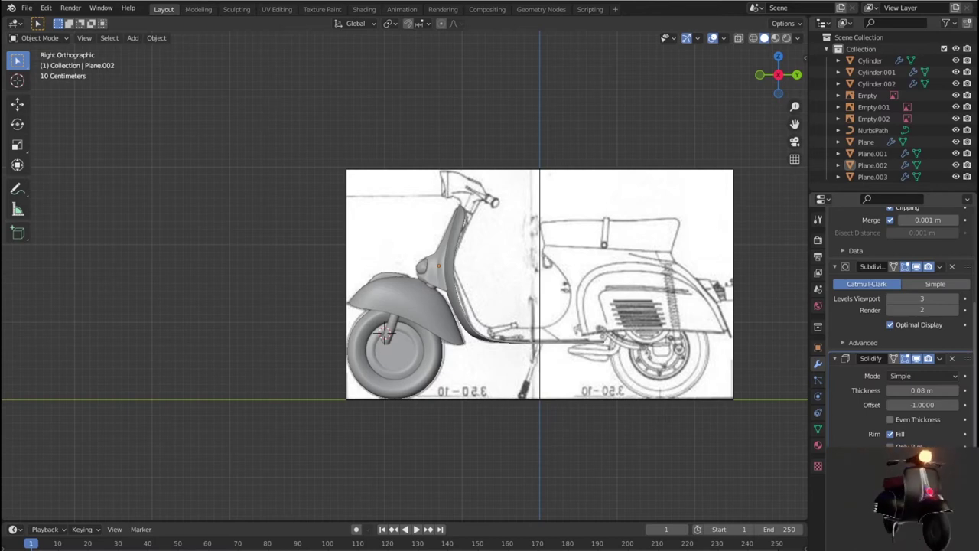
# Back in right side view, hide the leg shield, the stem Plane.002 and the NurbsPath curve.
pyautogui.scroll(-2, 365, 286)
pyautogui.scroll(5, 366, 286)
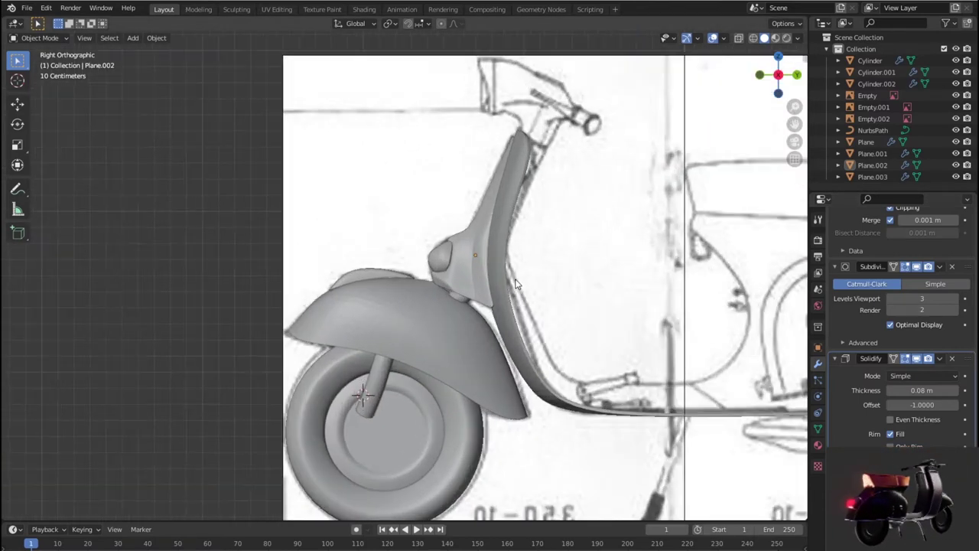
pyautogui.moveTo(366, 286); pyautogui.dragTo(459, 267, button='middle')
pyautogui.scroll(5, 482, 265)
pyautogui.press('KP_3')
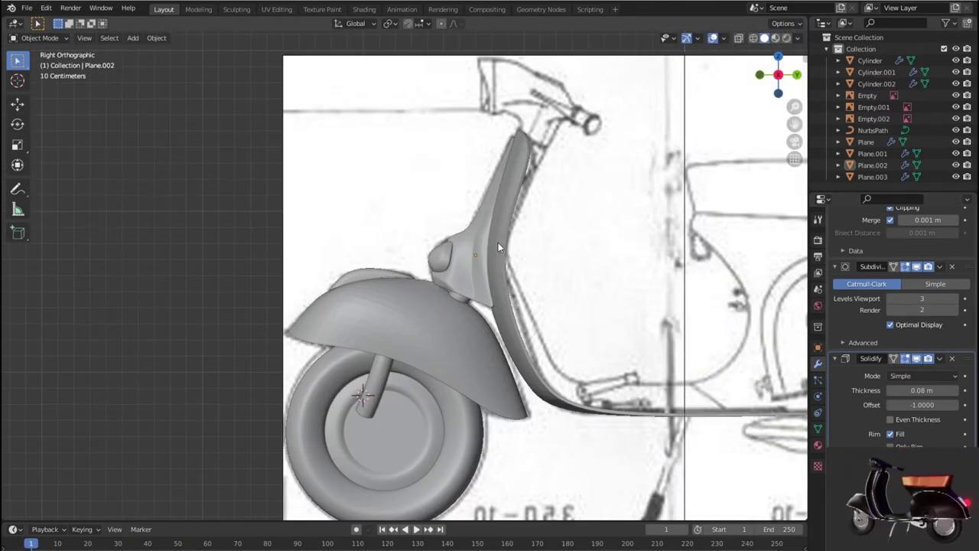
pyautogui.click(498, 242)
pyautogui.click(955, 142)
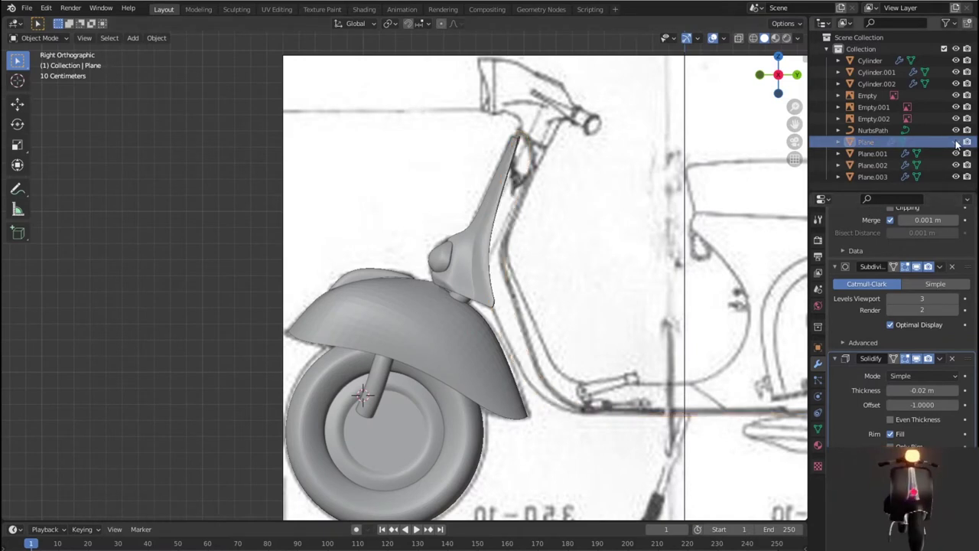
pyautogui.click(492, 201)
pyautogui.click(956, 164)
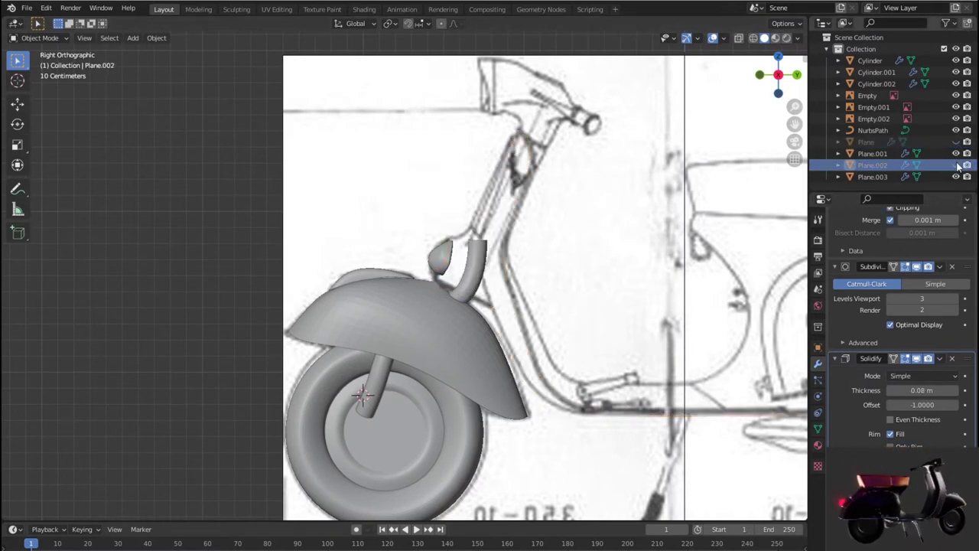
pyautogui.click(488, 256)
pyautogui.click(956, 130)
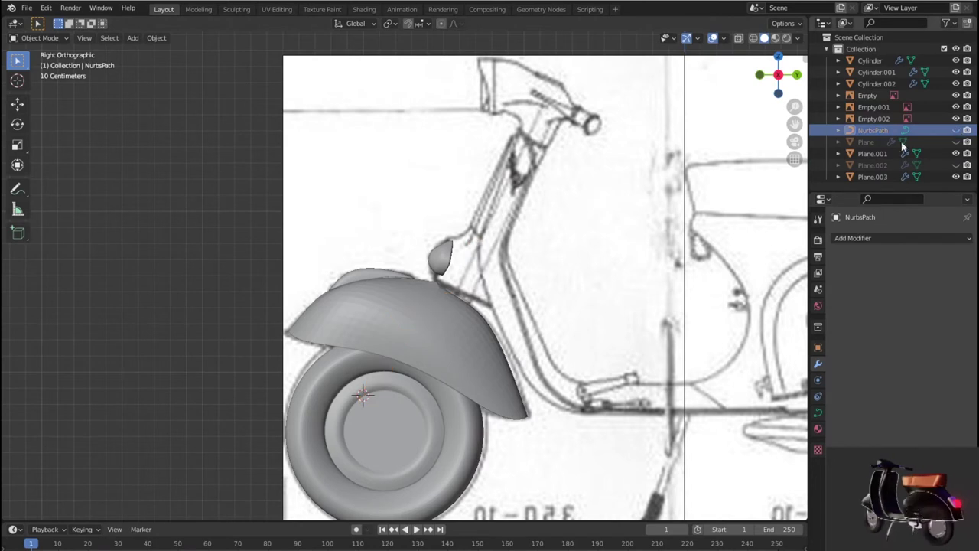
# Hide Cylinder.002, the fender Plane.001, Plane.003 and the Cylinder tyre.
pyautogui.click(441, 254)
pyautogui.click(955, 83)
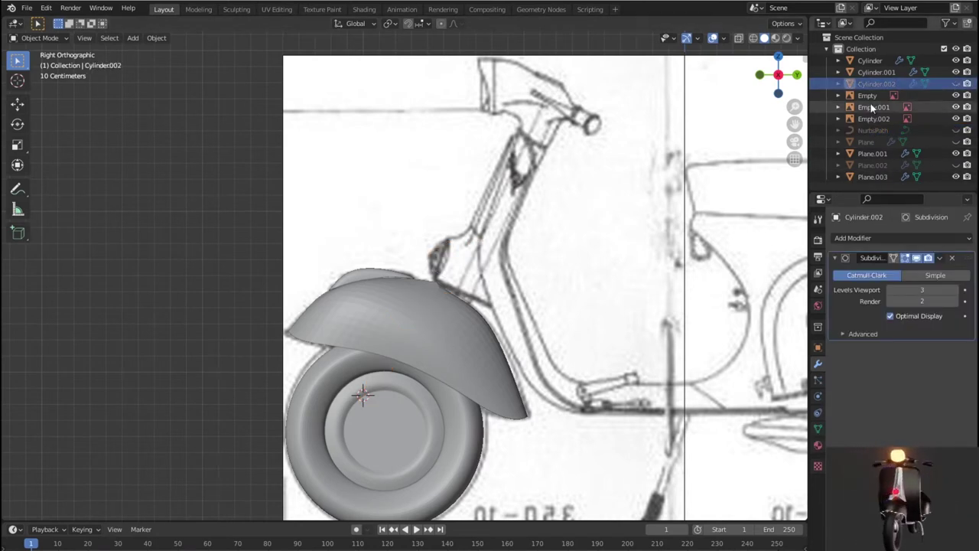
pyautogui.click(430, 318)
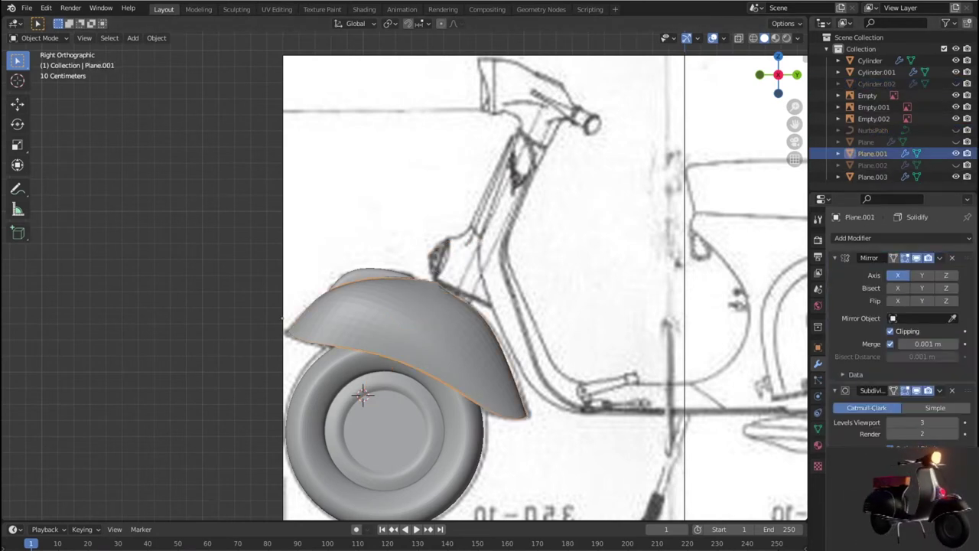
pyautogui.click(955, 153)
pyautogui.click(955, 177)
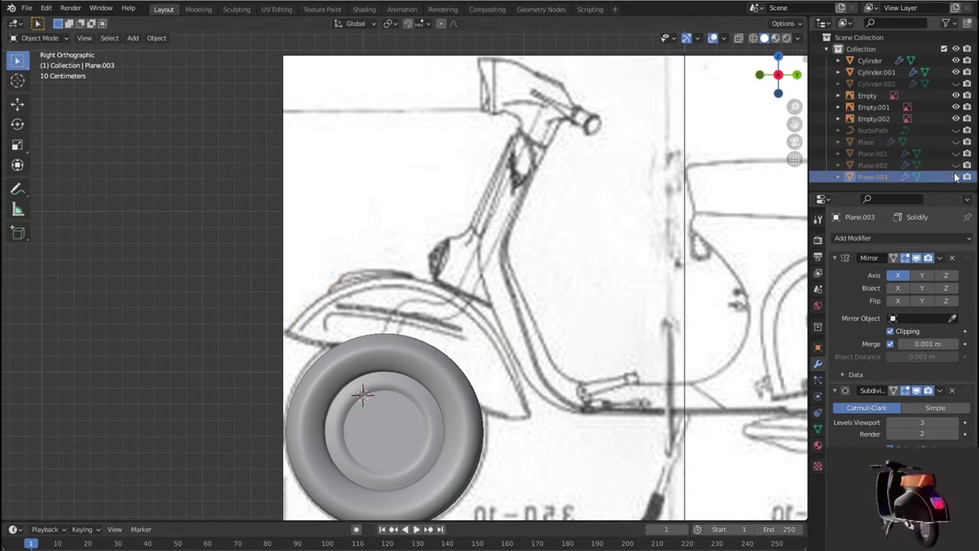
pyautogui.click(451, 388)
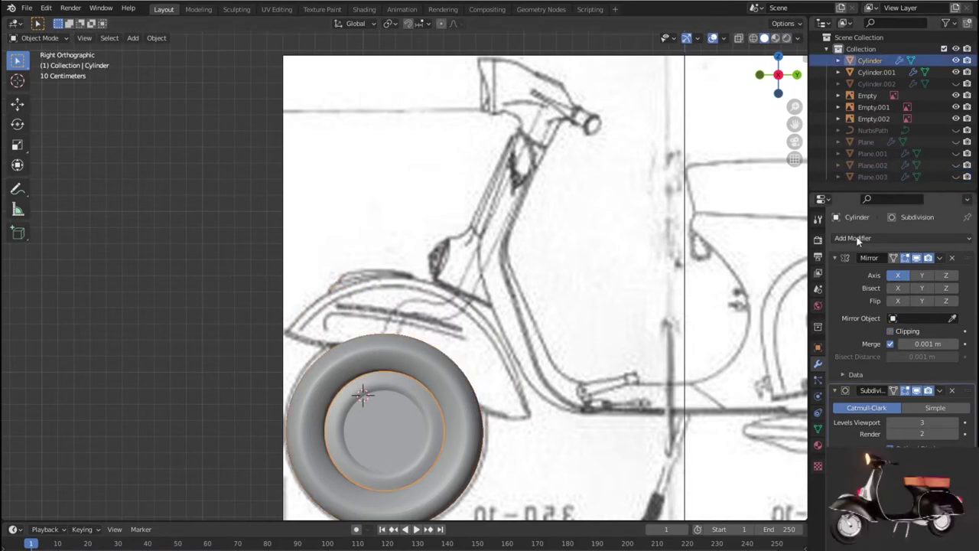
pyautogui.click(956, 60)
# Hide the remaining wheel Cylinder.001 so no modelled parts remain visible.
pyautogui.click(955, 72)
pyautogui.scroll(-5, 521, 348)
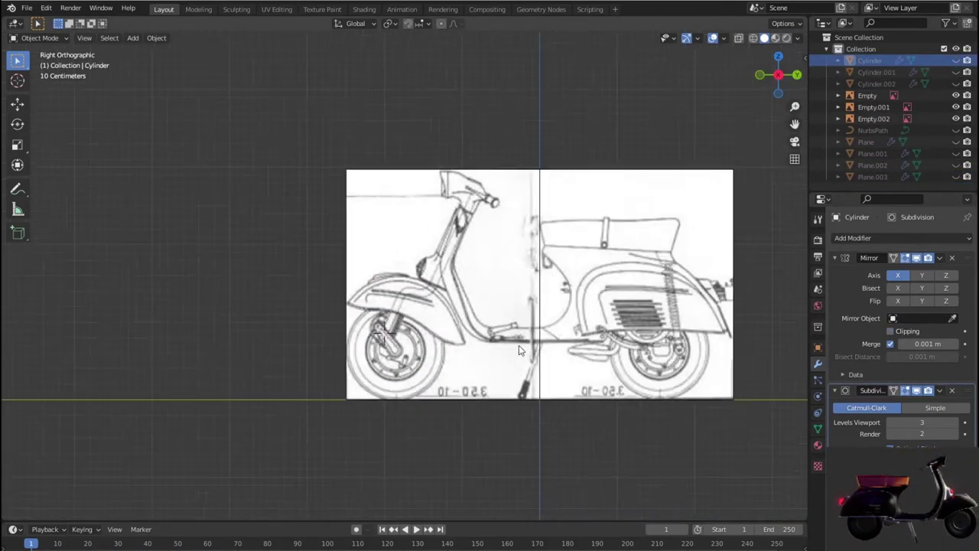
pyautogui.scroll(3, 521, 348)
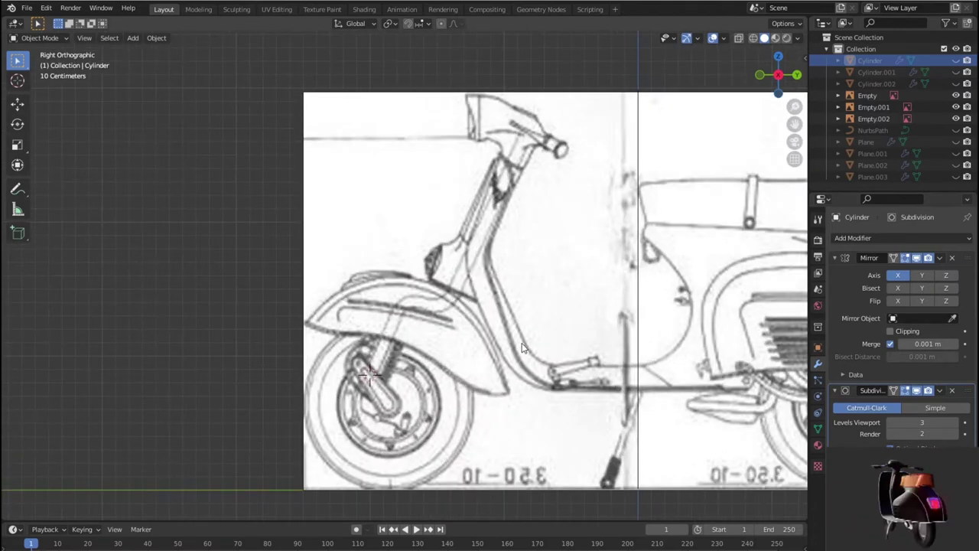
pyautogui.scroll(1, 448, 322)
pyautogui.scroll(1, 448, 322)
pyautogui.scroll(-1, 471, 321)
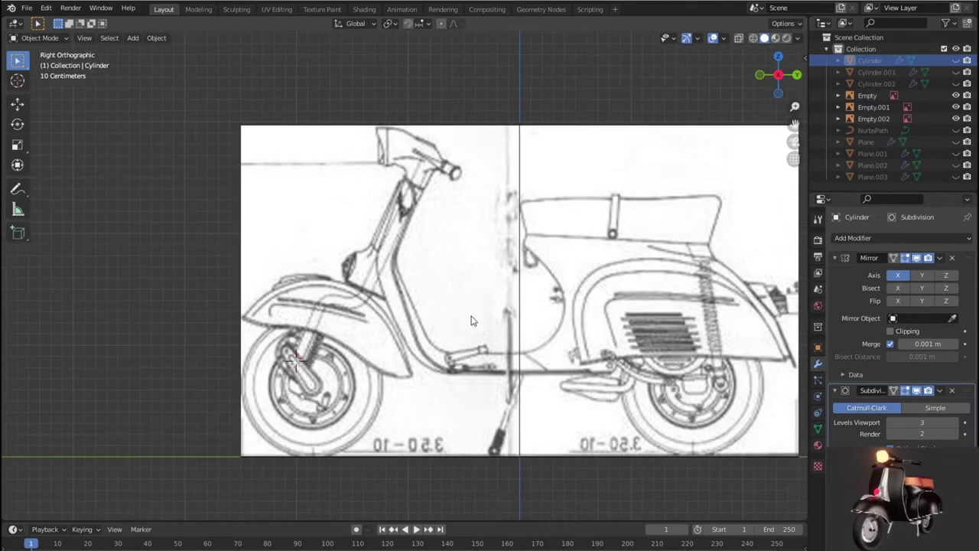
pyautogui.scroll(-1, 471, 321)
pyautogui.scroll(1, 471, 321)
pyautogui.scroll(1, 471, 321)
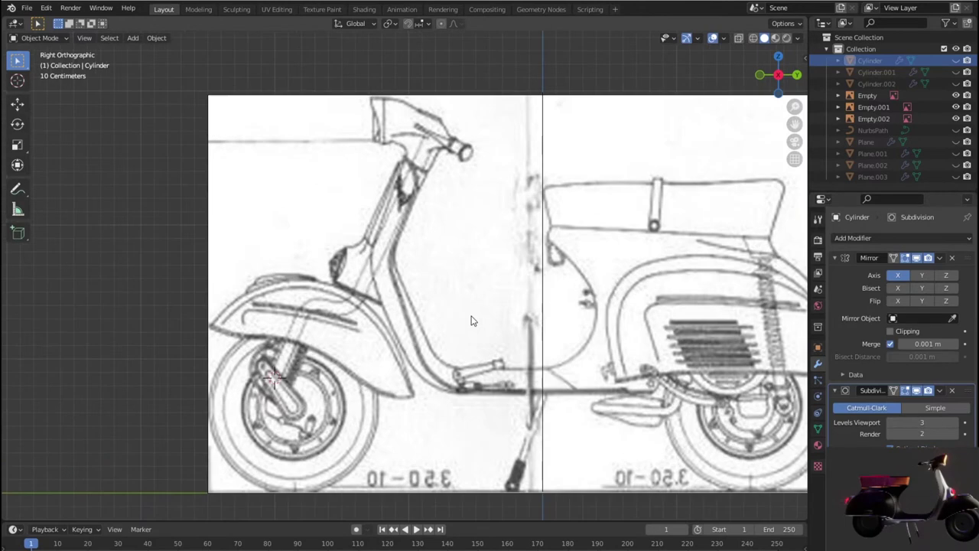
pyautogui.scroll(-2, 472, 321)
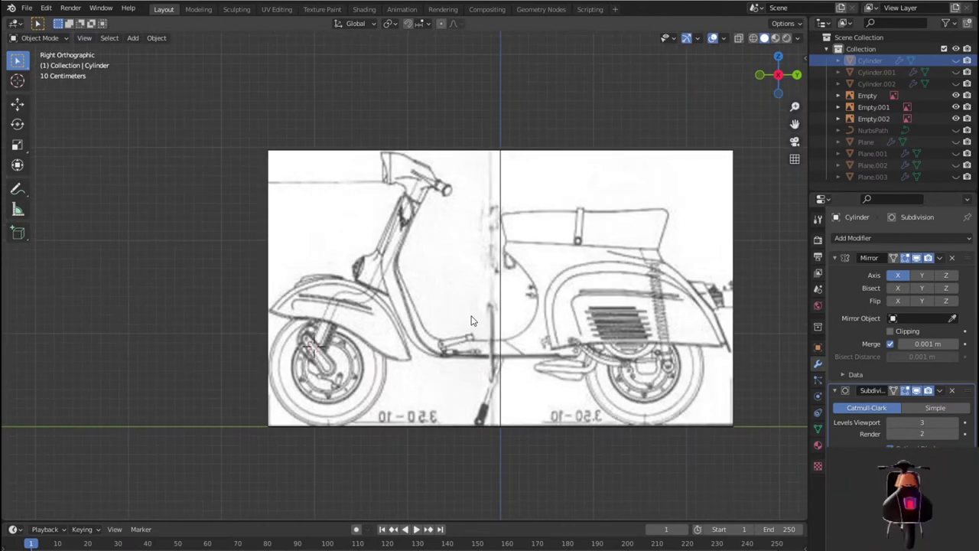
pyautogui.scroll(2, 471, 322)
# Switch to front view and zoom in on the steering column below the handlebars.
pyautogui.press('KP_1')
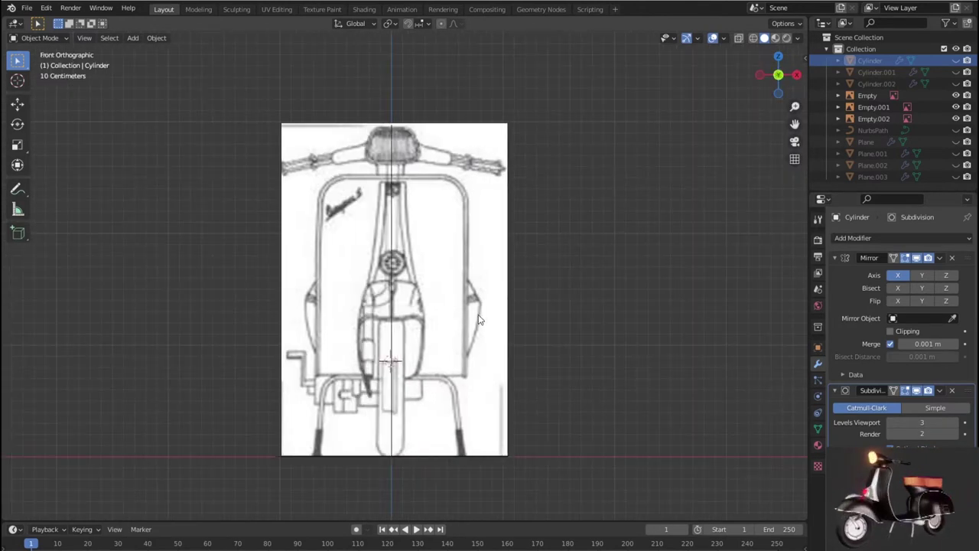
pyautogui.scroll(1, 479, 320)
pyautogui.keyDown('shift'); pyautogui.scroll(2, 449, 355); pyautogui.keyUp('shift')
pyautogui.scroll(3, 439, 299)
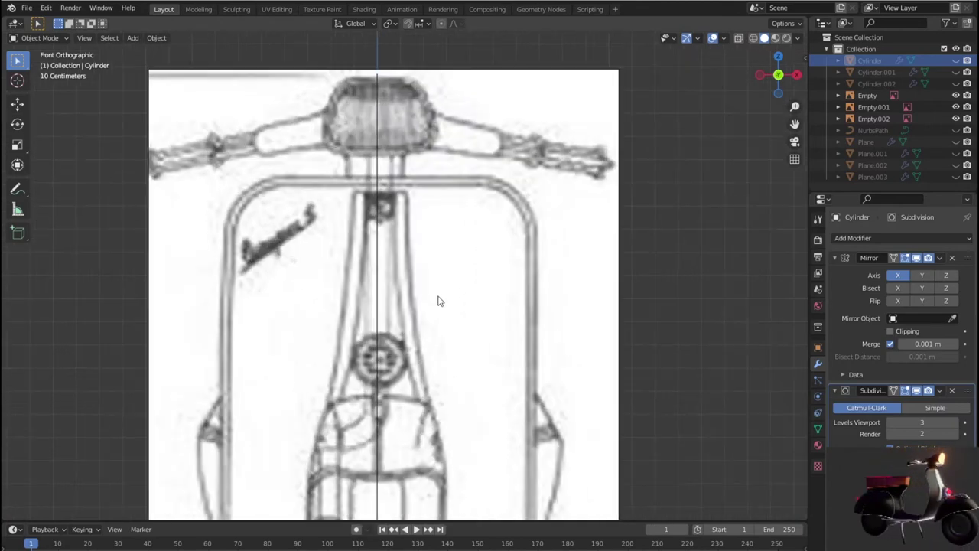
pyautogui.keyDown('shift'); pyautogui.scroll(1, 370, 231); pyautogui.keyUp('shift')
pyautogui.scroll(-3, 377, 214)
pyautogui.scroll(3, 377, 210)
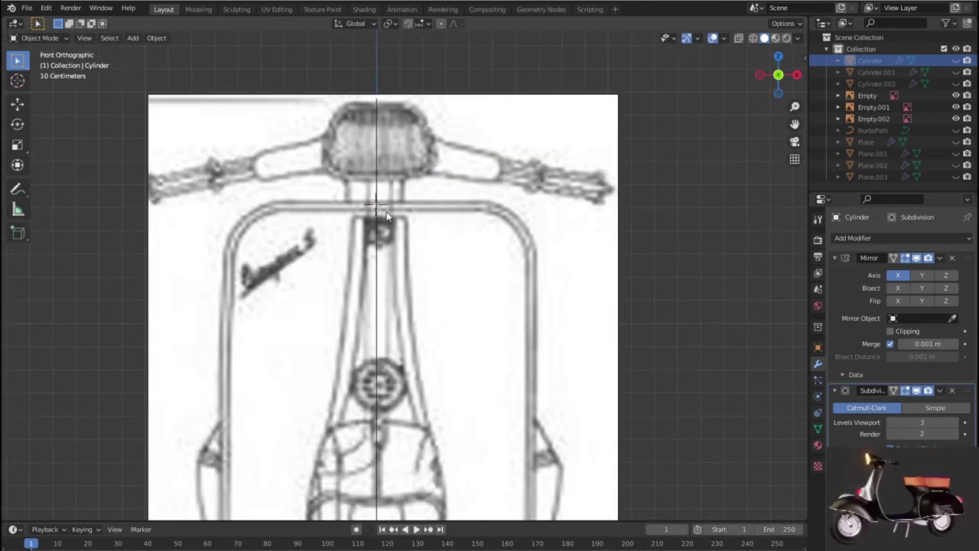
pyautogui.scroll(4, 385, 212)
pyautogui.scroll(3, 375, 218)
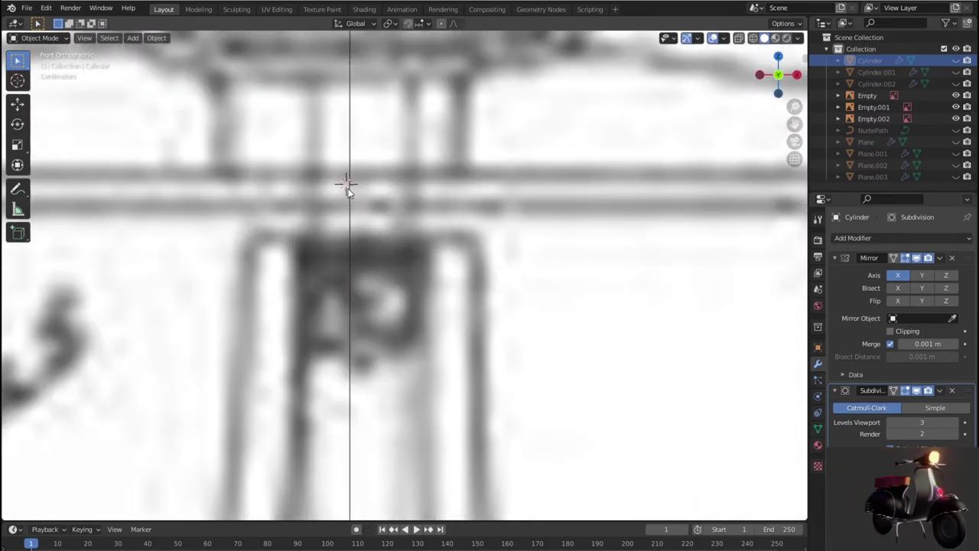
pyautogui.hotkey('shift', 'a')
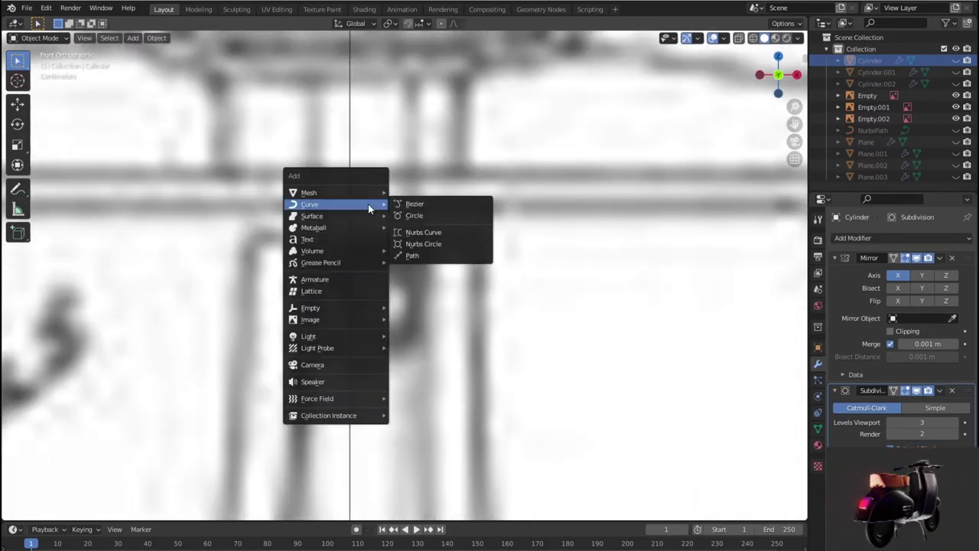
# Add a plane, scale it to 0.206 and rotate it 90° on X to face front.
pyautogui.moveTo(309, 192)
pyautogui.click(412, 192)
pyautogui.scroll(-2, 493, 232)
pyautogui.scroll(-2, 618, 342)
pyautogui.press('s')
pyautogui.click(458, 291)
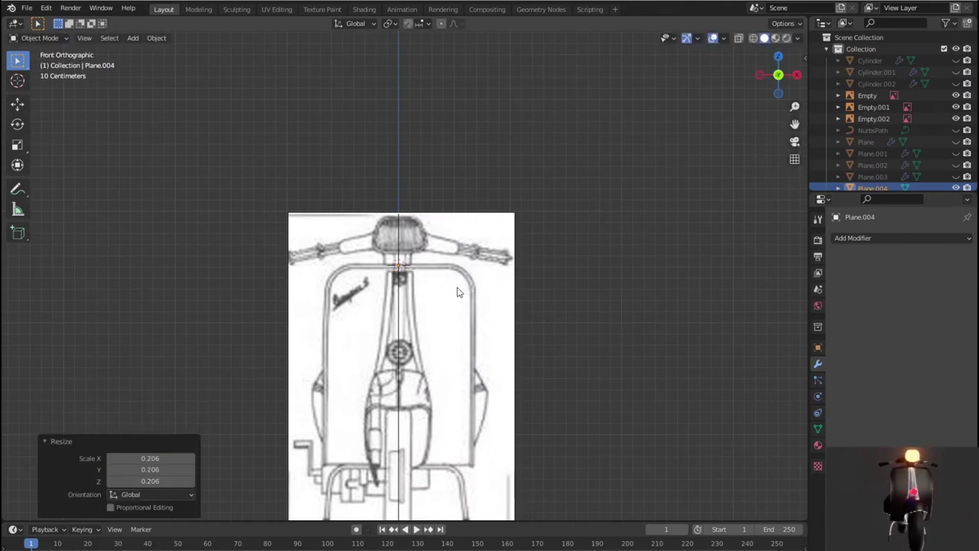
pyautogui.scroll(4, 458, 292)
pyautogui.press('r')
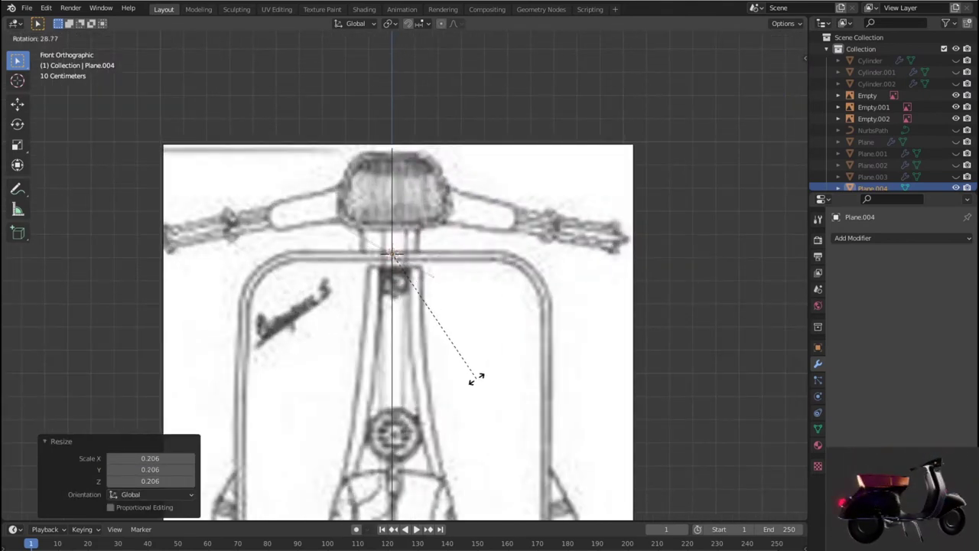
pyautogui.write('x')
pyautogui.write('90')
pyautogui.press('Return')
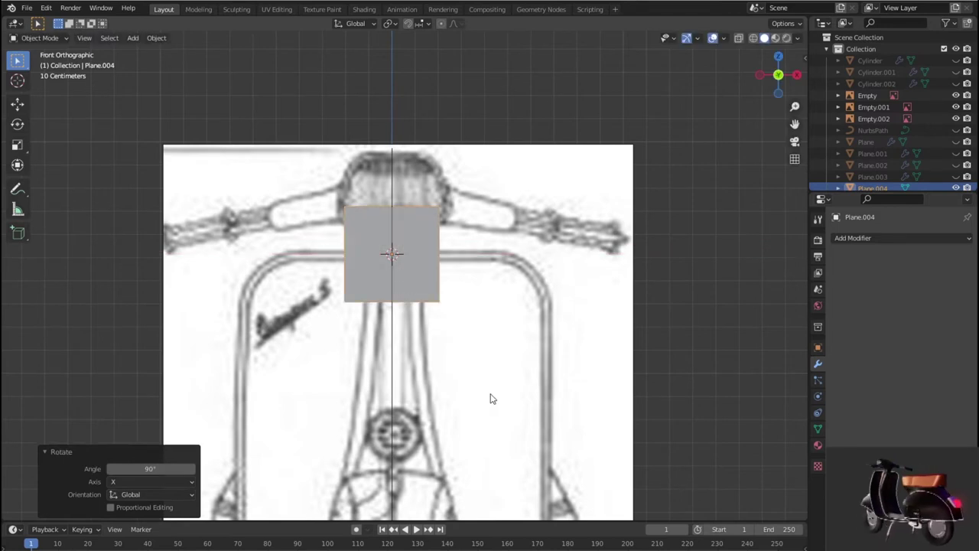
# Add a centred vertical loop cut and delete the plane's left-half vertices.
pyautogui.scroll(3, 284, 275)
pyautogui.scroll(2, 319, 247)
pyautogui.press('Tab')
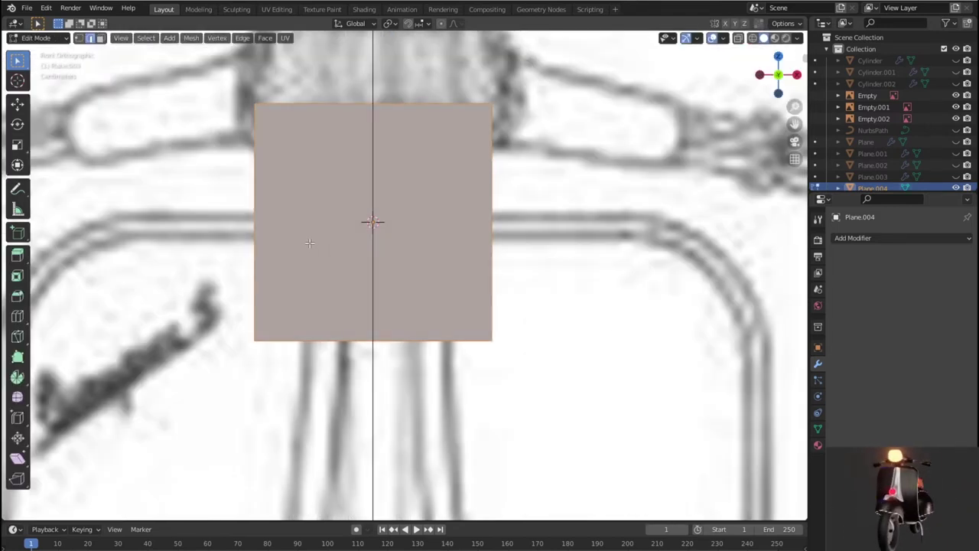
pyautogui.hotkey('ctrl', 'r')
pyautogui.click(360, 107)
pyautogui.rightClick(360, 107)
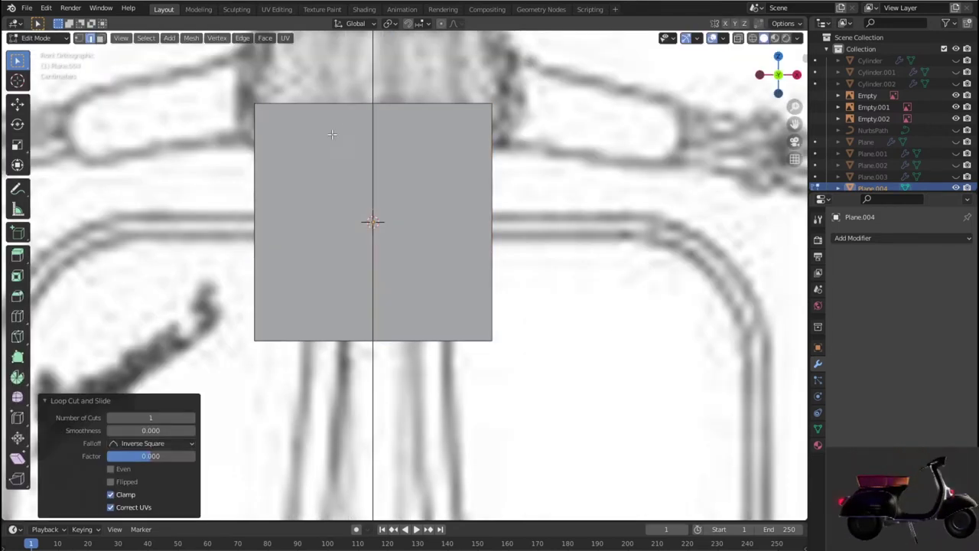
pyautogui.press('1')
pyautogui.moveTo(285, 342); pyautogui.dragTo(288, 352)
pyautogui.press('x')
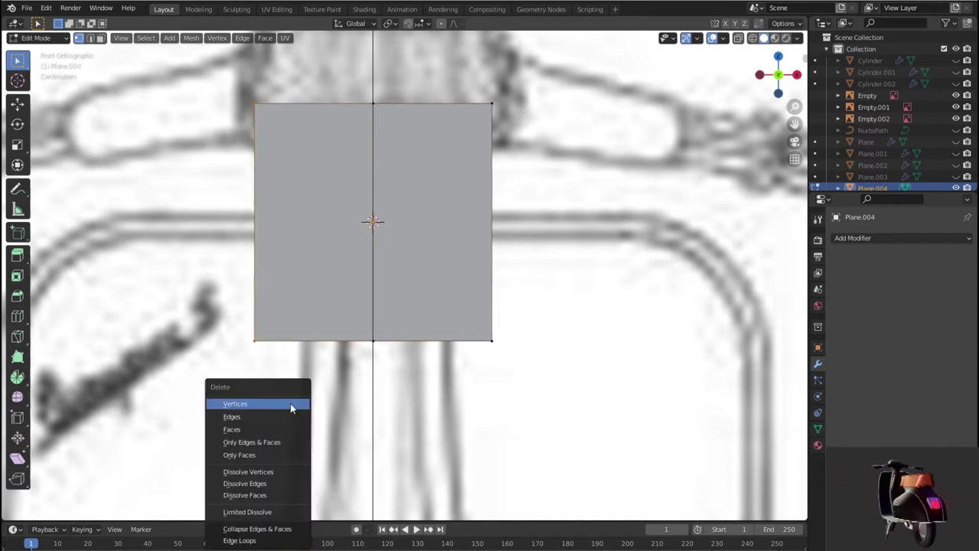
pyautogui.click(291, 404)
pyautogui.press('Tab')
pyautogui.press('Tab')
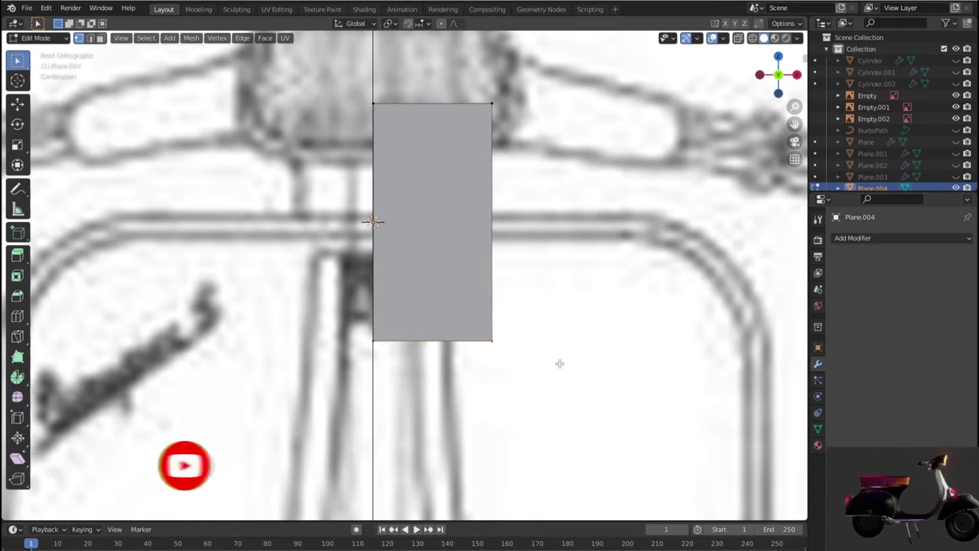
# Raise the bottom edge and lower the top edge into a thin strip above the bar.
pyautogui.press('g')
pyautogui.press('z')
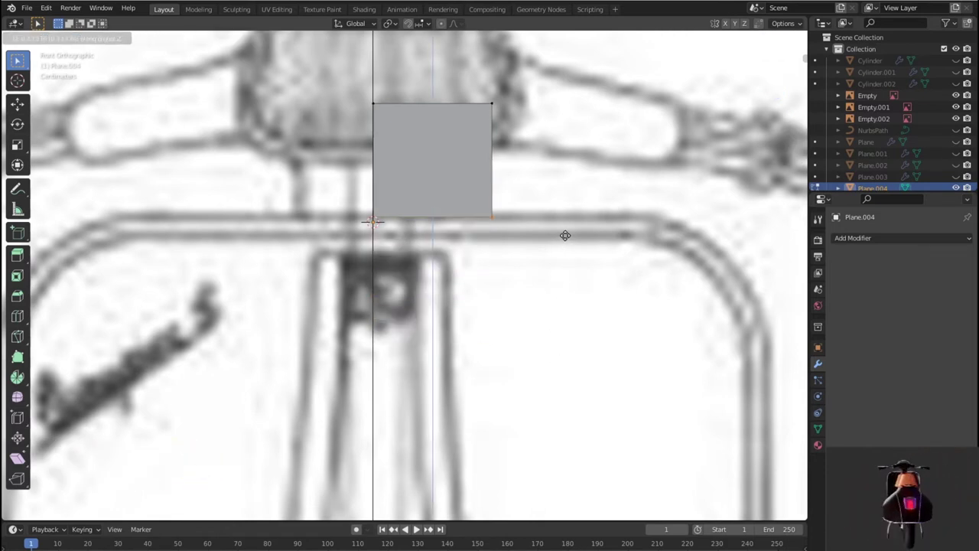
pyautogui.click(566, 239)
pyautogui.moveTo(352, 89); pyautogui.dragTo(490, 105)
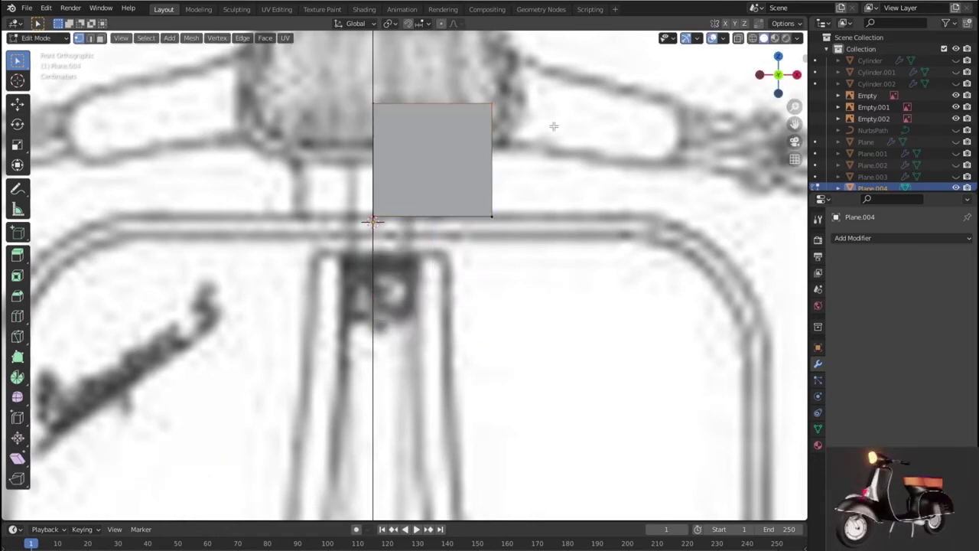
pyautogui.press('g')
pyautogui.press('z')
pyautogui.click(555, 183)
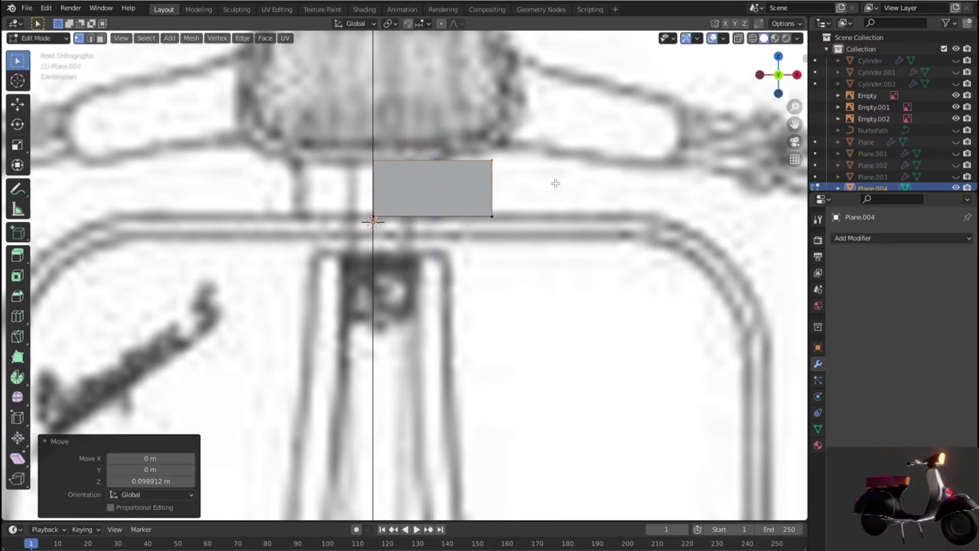
pyautogui.press('KP_3')
pyautogui.scroll(-2, 605, 199)
pyautogui.scroll(-3, 620, 204)
pyautogui.press('Tab')
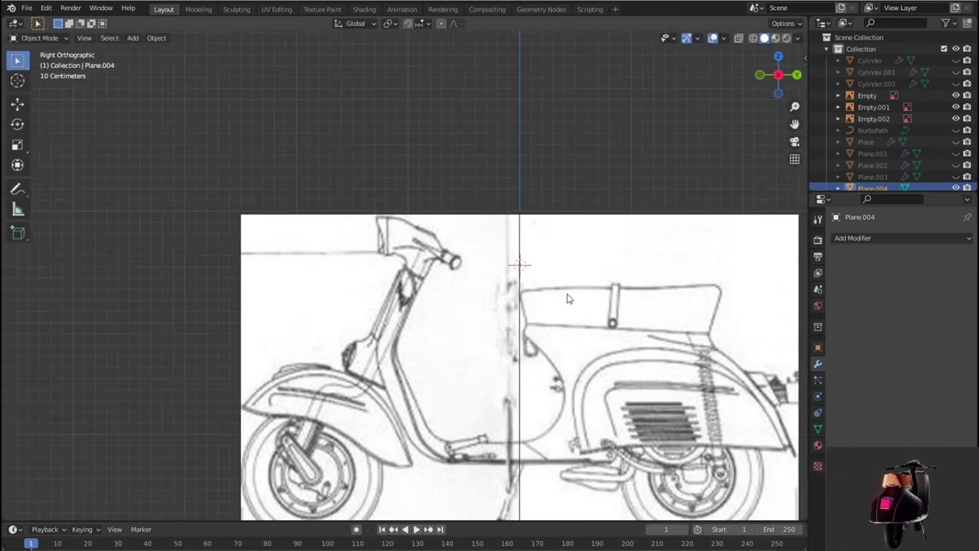
# Slide the new plane along the scooter's length and height onto the side blueprint's leg shield.
pyautogui.press('g')
pyautogui.press('x')
pyautogui.press('y')
pyautogui.click(467, 288)
pyautogui.scroll(2, 478, 310)
pyautogui.scroll(4, 478, 310)
pyautogui.scroll(-10, 478, 309)
pyautogui.scroll(5, 478, 308)
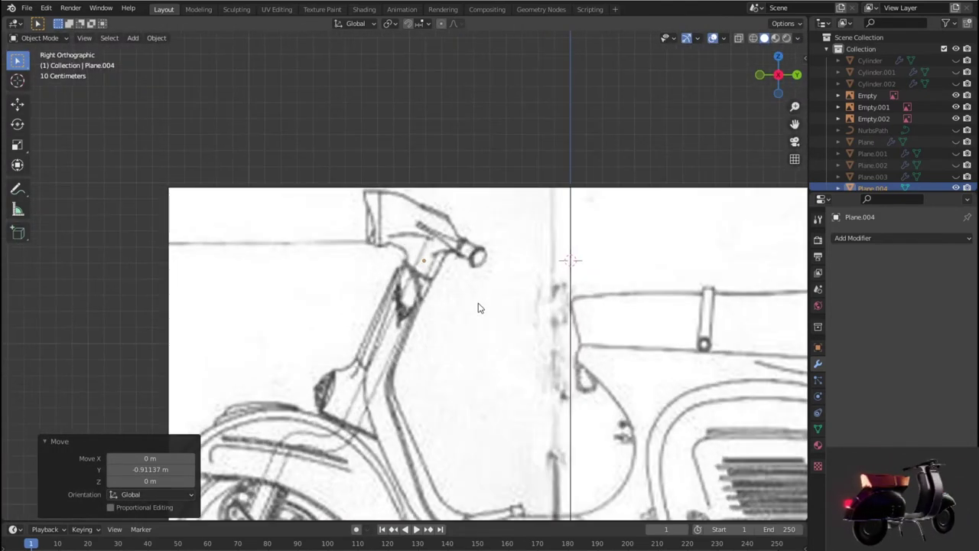
pyautogui.press('g')
pyautogui.press('z')
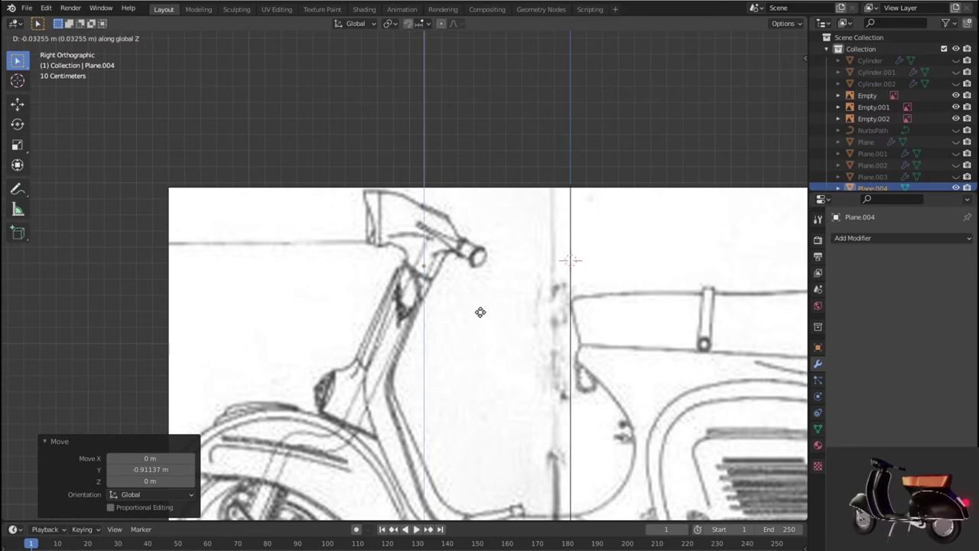
pyautogui.click(481, 315)
pyautogui.scroll(2, 489, 324)
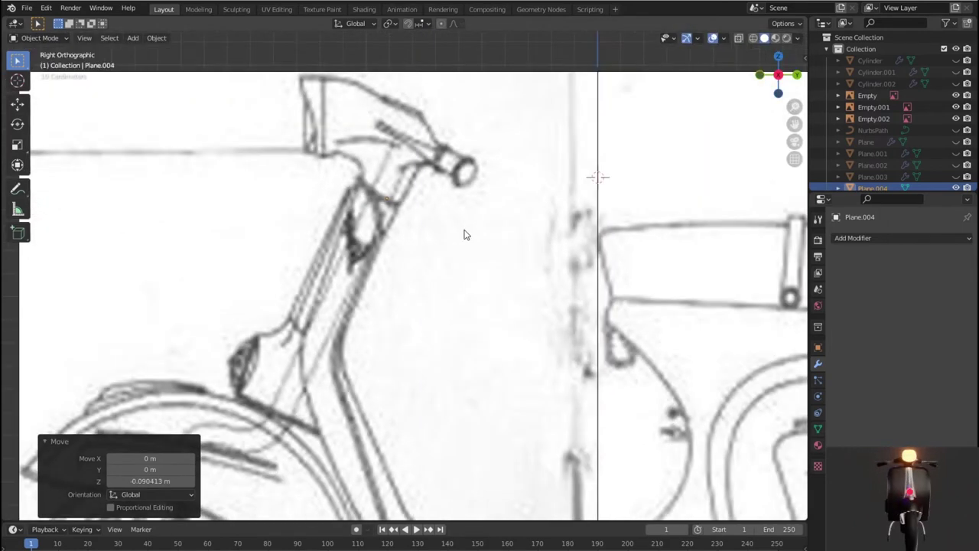
pyautogui.scroll(-2, 464, 227)
pyautogui.press('Tab')
pyautogui.scroll(5, 464, 228)
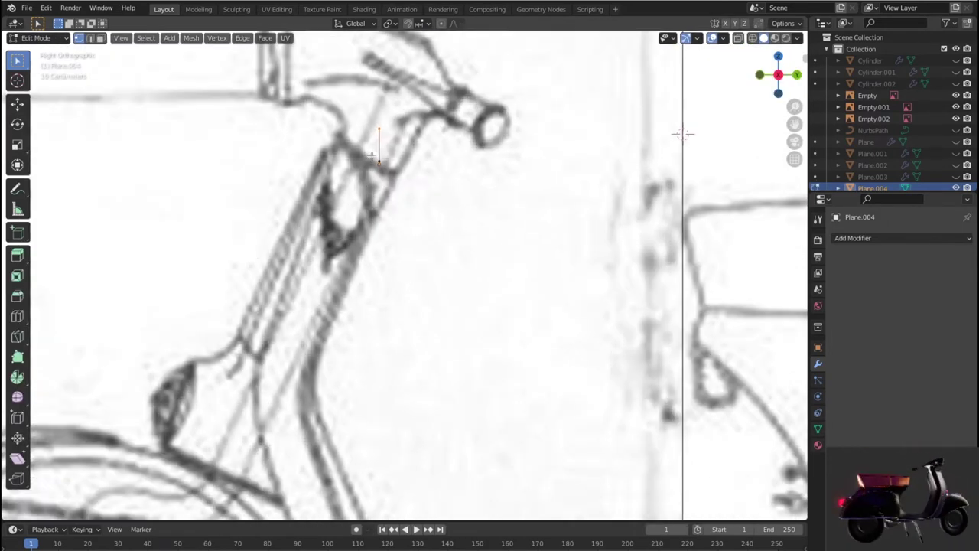
# Raise the top vertex to handlebar height and extrude an edge down the steering column.
pyautogui.press('g')
pyautogui.press('z')
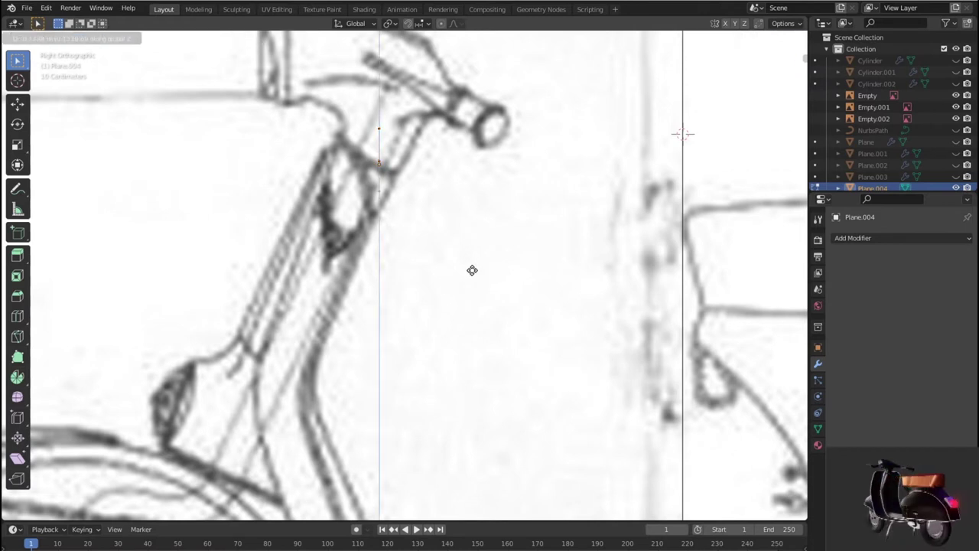
pyautogui.click(471, 267)
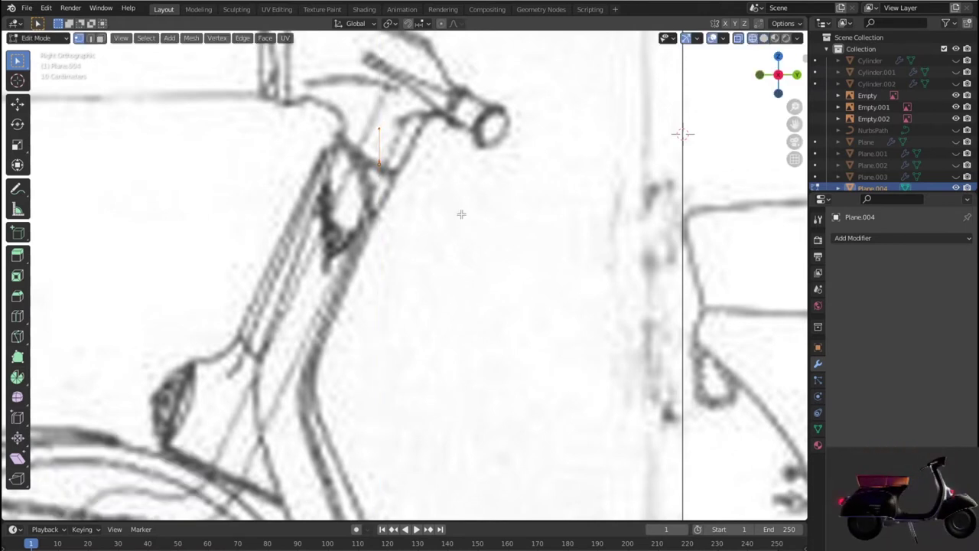
pyautogui.press('g')
pyautogui.press('z')
pyautogui.click(466, 255)
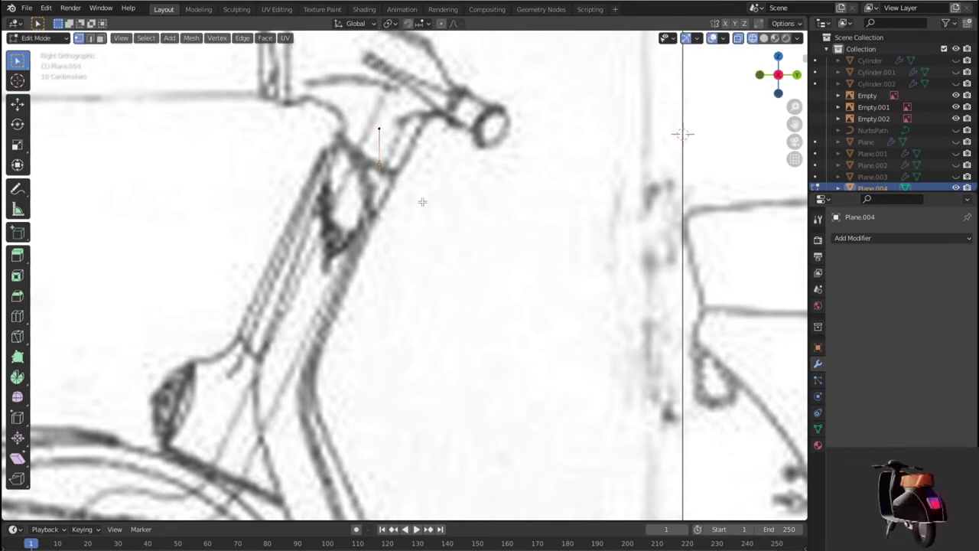
pyautogui.scroll(-5, 422, 201)
pyautogui.press('e')
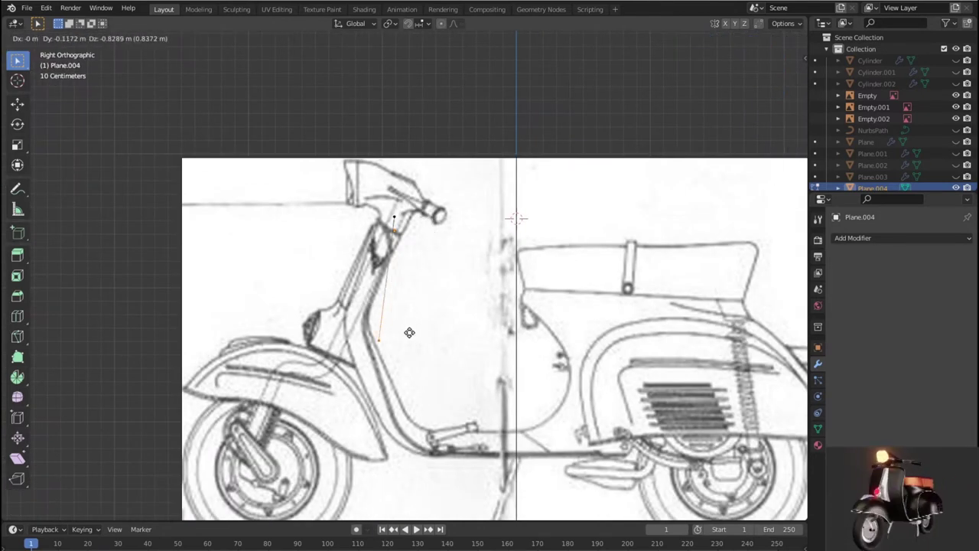
pyautogui.click(409, 308)
pyautogui.press('e')
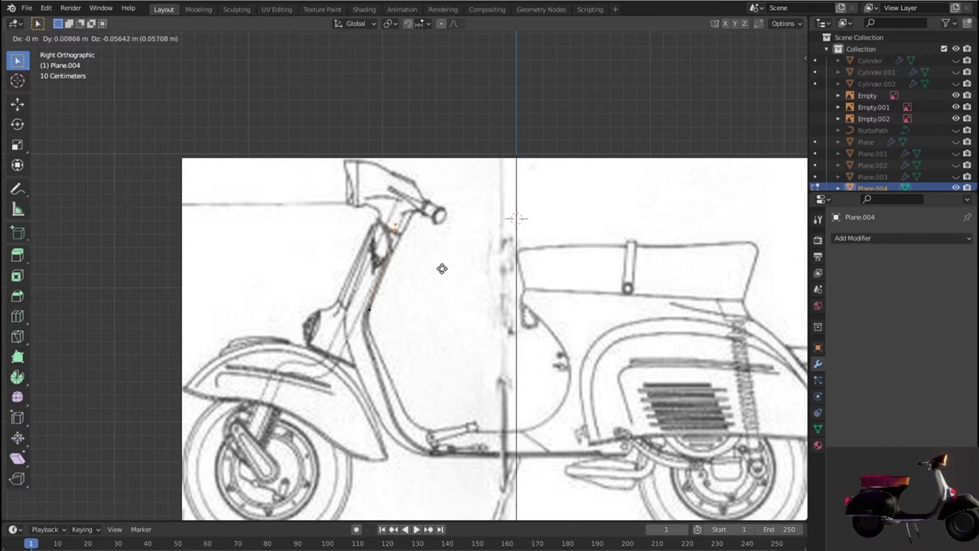
pyautogui.click(441, 273)
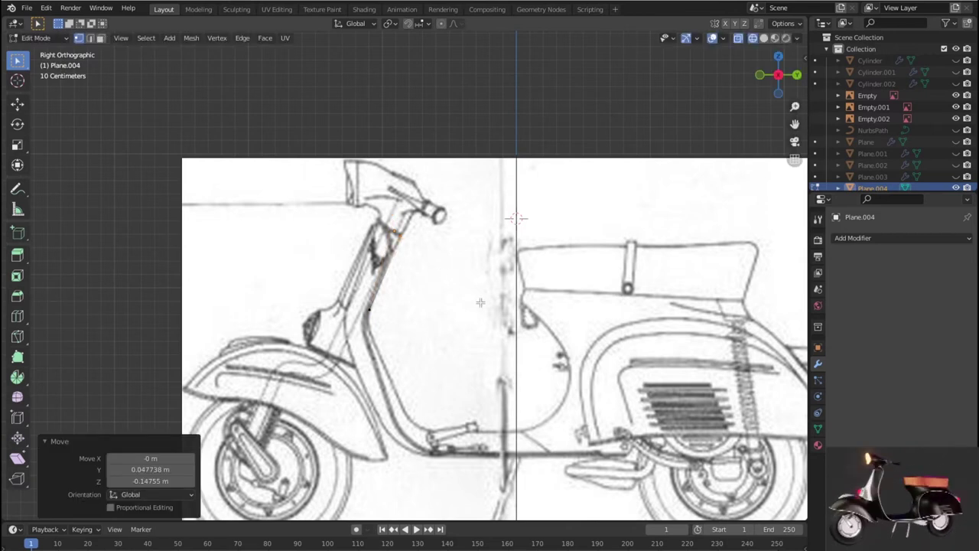
pyautogui.press('Tab')
# In front view, pull the strip's right-side vertices inward toward the steering column.
pyautogui.moveTo(480, 303); pyautogui.dragTo(467, 313, button='middle')
pyautogui.press('KP_3')
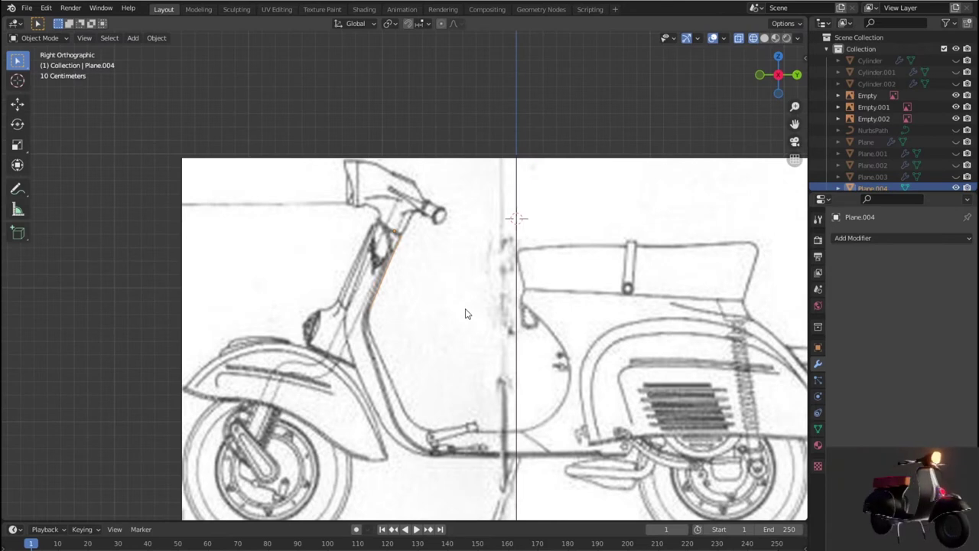
pyautogui.press('KP_1')
pyautogui.scroll(3, 468, 314)
pyautogui.press('Tab')
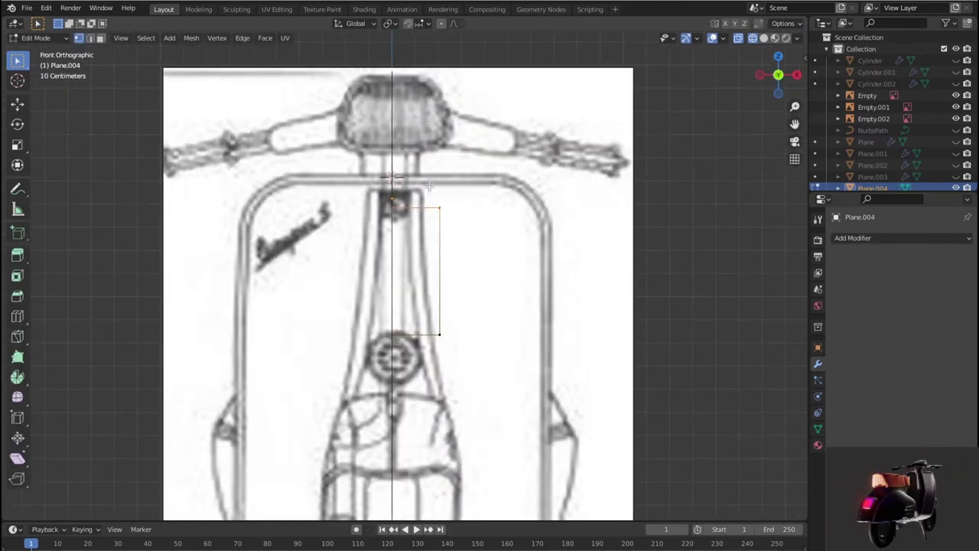
pyautogui.press('g')
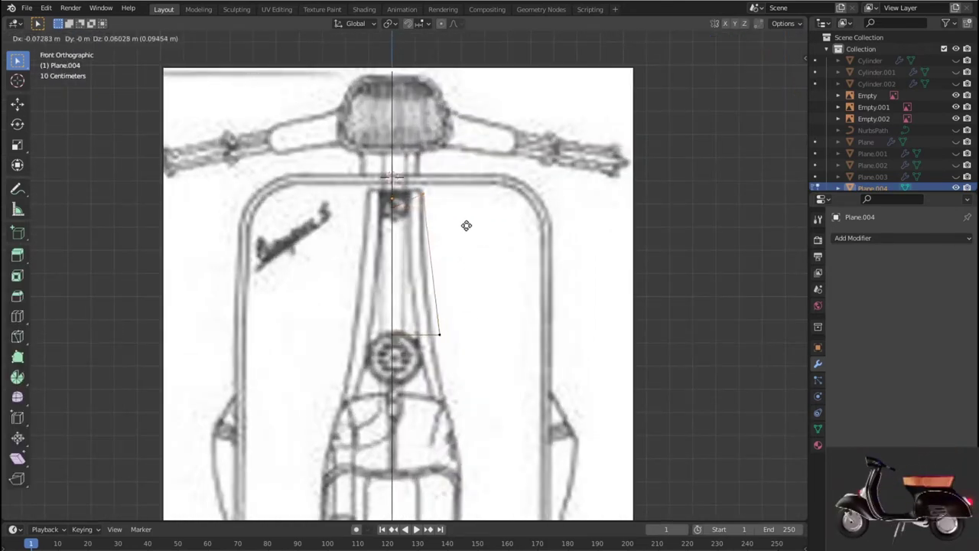
pyautogui.click(466, 223)
pyautogui.click(453, 360)
pyautogui.press('g')
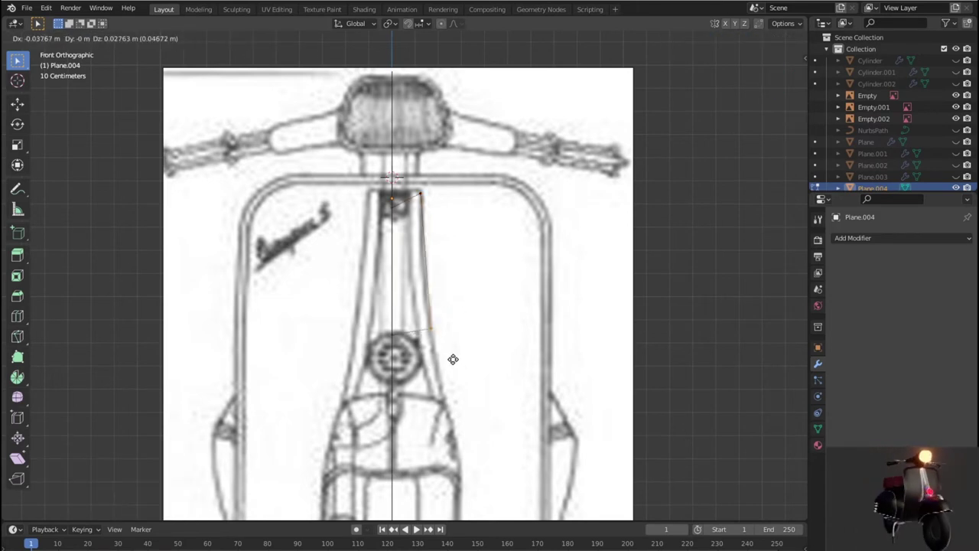
pyautogui.click(435, 334)
# Reposition the strip's top vertex against the front blueprint.
pyautogui.moveTo(409, 238); pyautogui.dragTo(410, 238)
pyautogui.press('g')
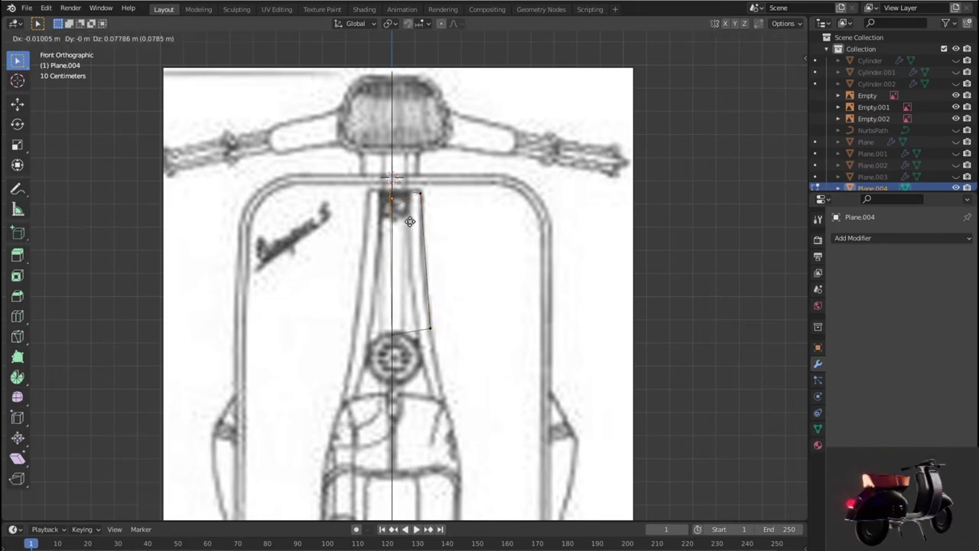
pyautogui.click(412, 222)
pyautogui.press('g')
pyautogui.click(431, 203)
pyautogui.moveTo(433, 223); pyautogui.dragTo(434, 227, button='middle')
# Back in side view, fit the strip's top vertex to the leg-shield outline below the handlebar.
pyautogui.press('KP_3')
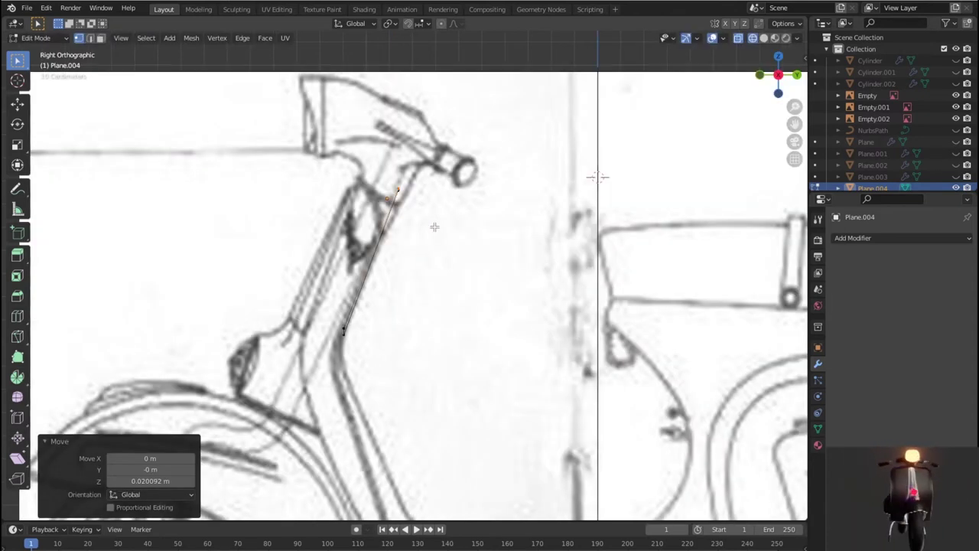
pyautogui.scroll(1, 382, 373)
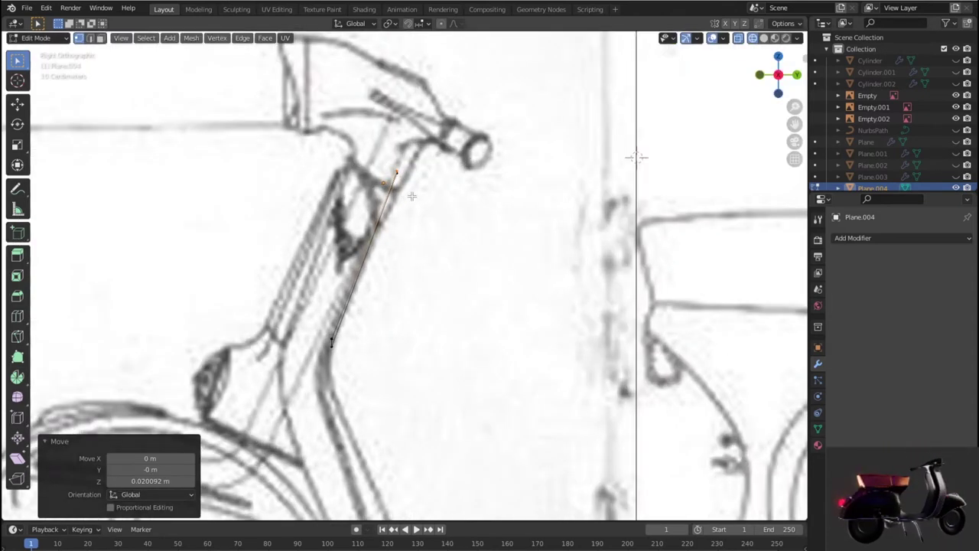
pyautogui.moveTo(423, 194); pyautogui.dragTo(425, 196)
pyautogui.press('g')
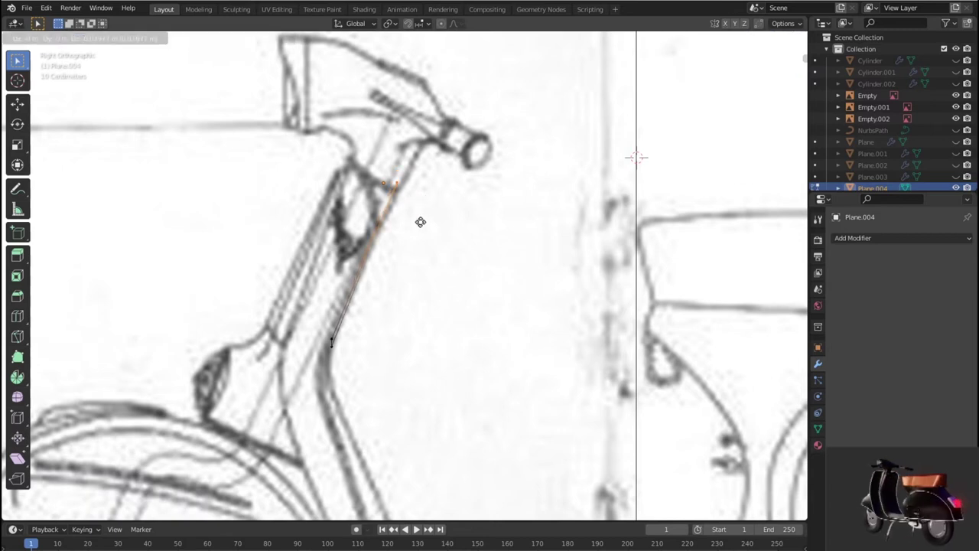
pyautogui.click(420, 218)
pyautogui.press('g')
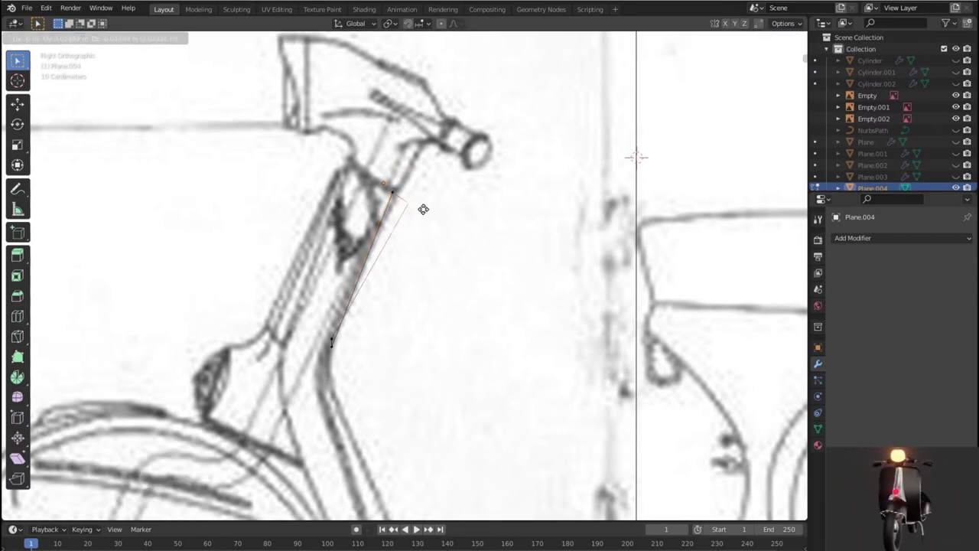
pyautogui.click(386, 193)
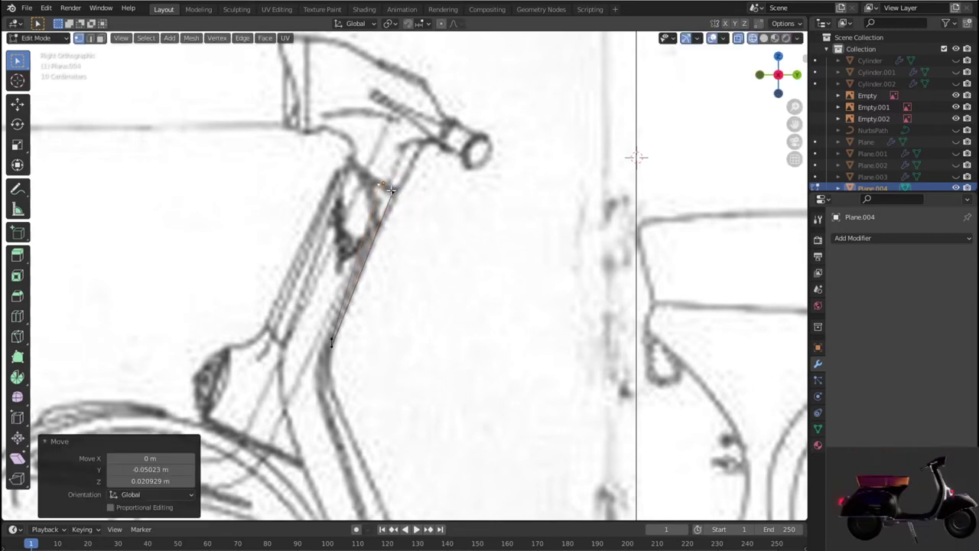
pyautogui.press('g')
pyautogui.click(405, 214)
# Place the strip's bottom vertex along the steering column line.
pyautogui.click(331, 342)
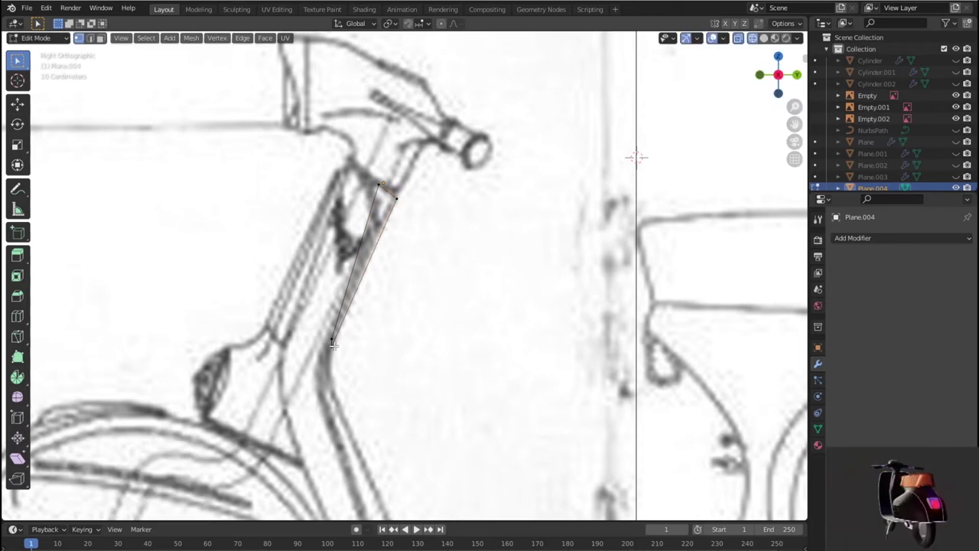
pyautogui.press('g')
pyautogui.click(311, 338)
pyautogui.press('g')
pyautogui.click(342, 351)
pyautogui.scroll(-2, 324, 334)
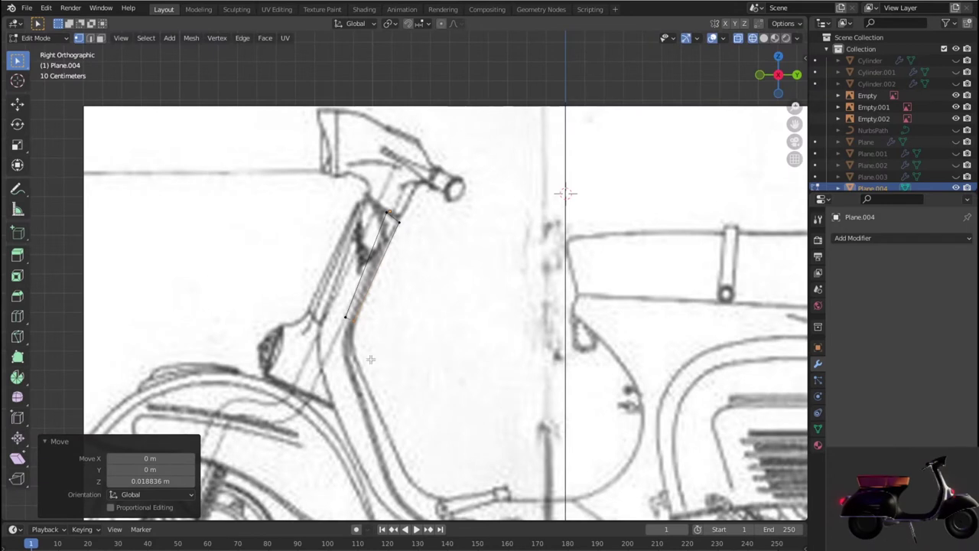
pyautogui.scroll(-1, 324, 334)
pyautogui.keyDown('shift'); pyautogui.moveTo(327, 307); pyautogui.dragTo(316, 269, button='middle'); pyautogui.keyUp('shift')
# Extrude the strip's bottom edge down the leg shield toward the floorboard, placing the bend vertex.
pyautogui.press('2')
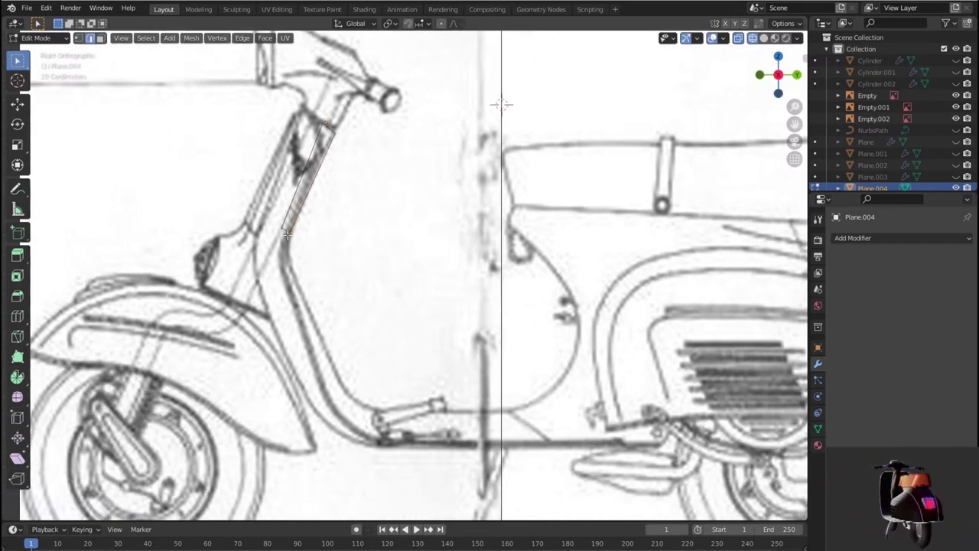
pyautogui.press('e')
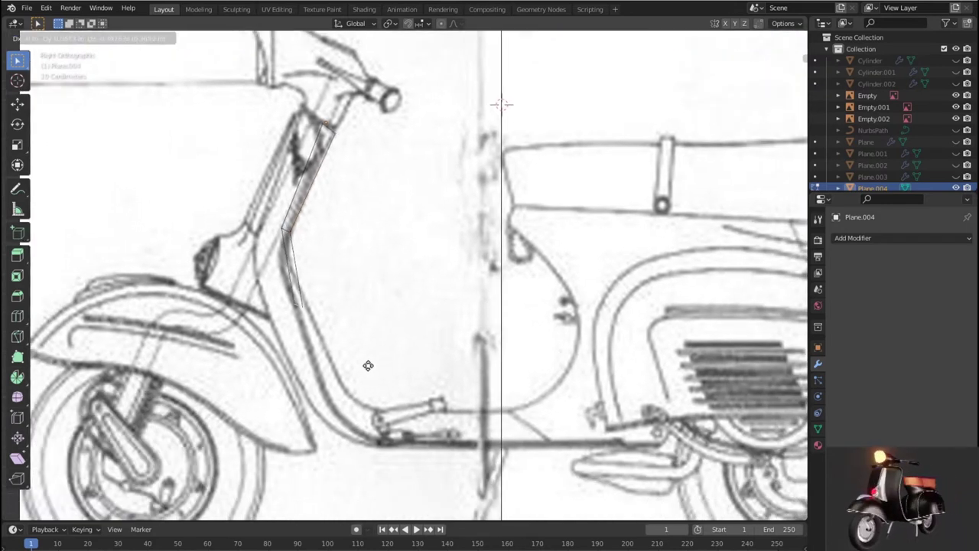
pyautogui.click(403, 435)
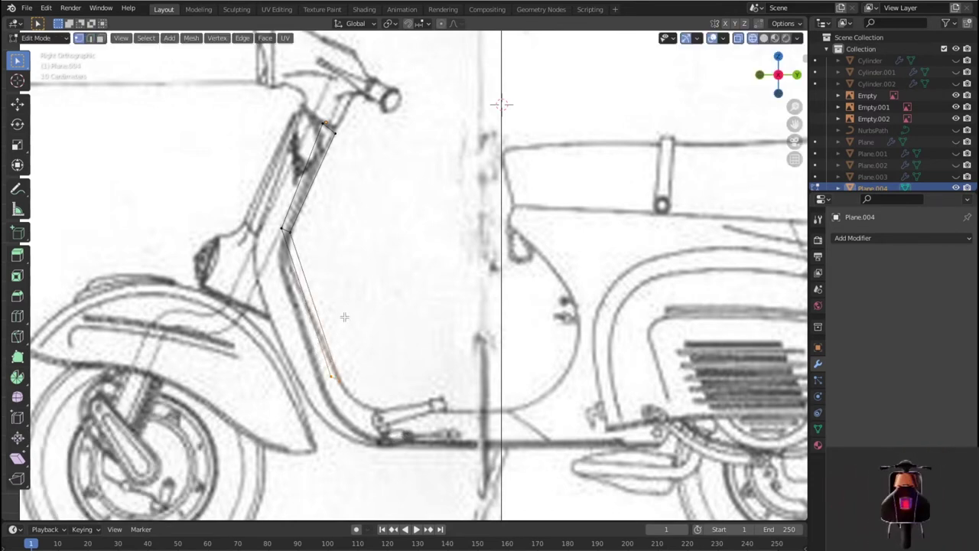
pyautogui.press('g')
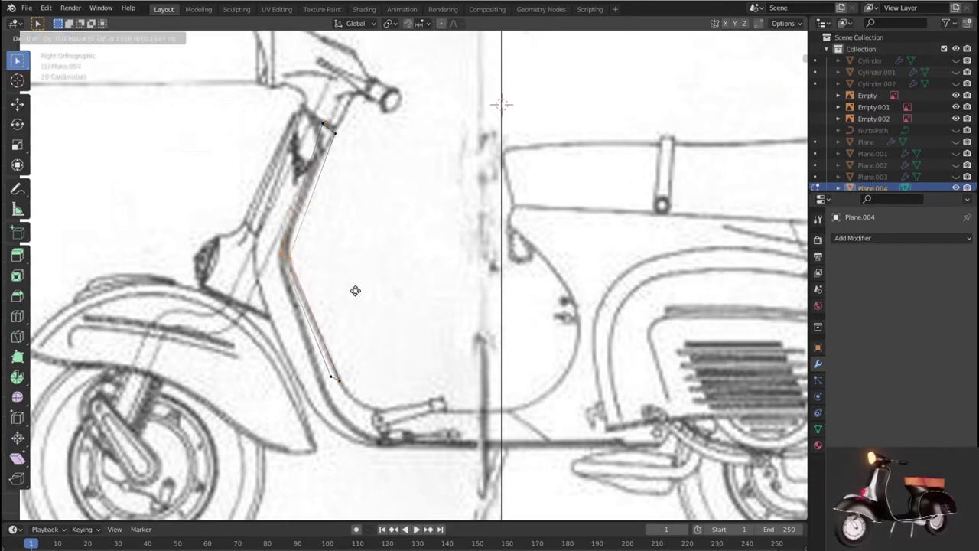
pyautogui.click(356, 287)
# Add a loop cut across the upper face and move its vertex onto the frame curve.
pyautogui.hotkey('ctrl', 'r')
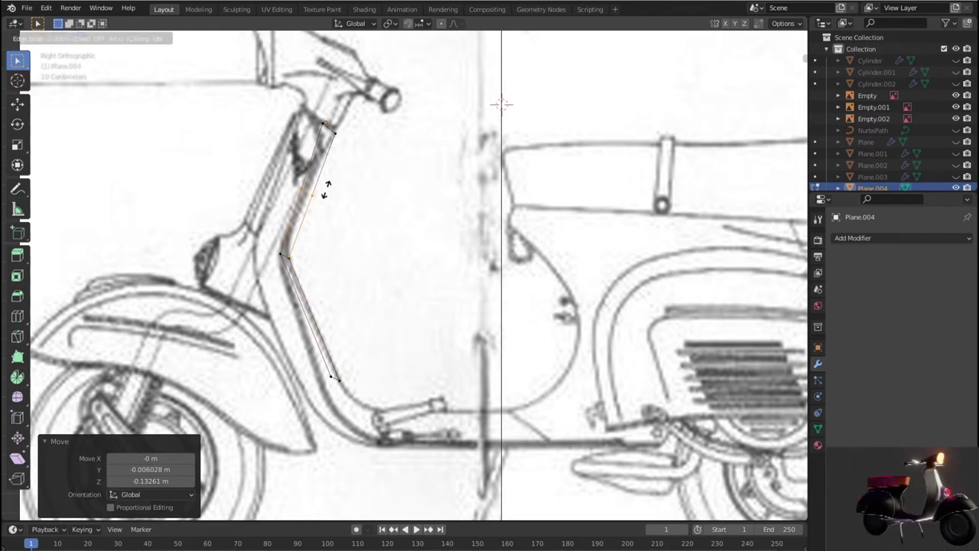
pyautogui.click(327, 191)
pyautogui.press('g')
pyautogui.click(328, 208)
pyautogui.press('g')
pyautogui.click(304, 198)
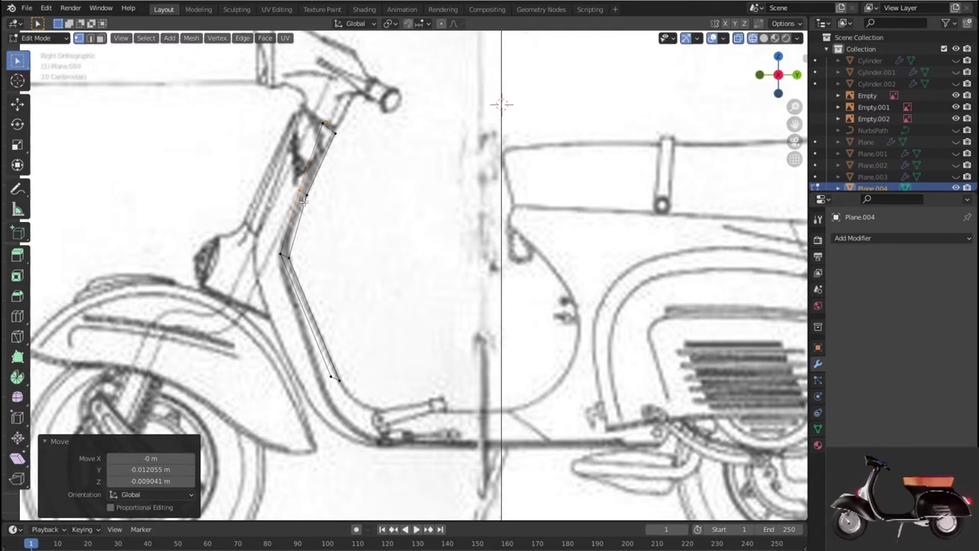
pyautogui.press('g')
pyautogui.click(341, 143)
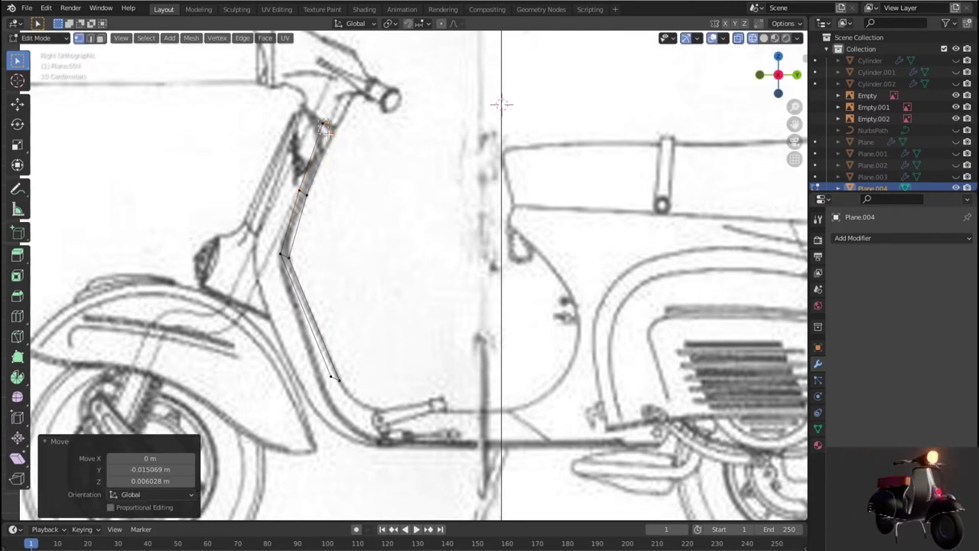
pyautogui.press('g')
pyautogui.click(294, 285)
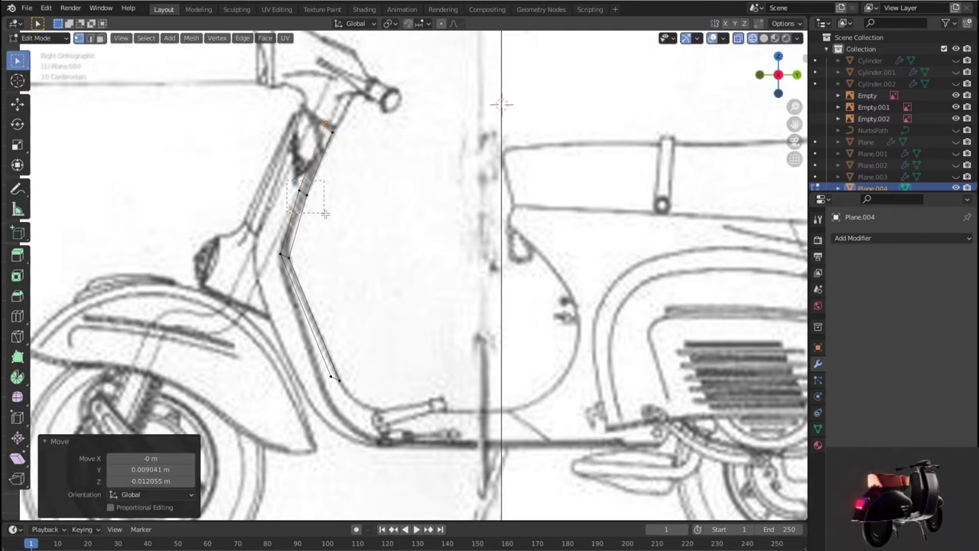
pyautogui.press('g')
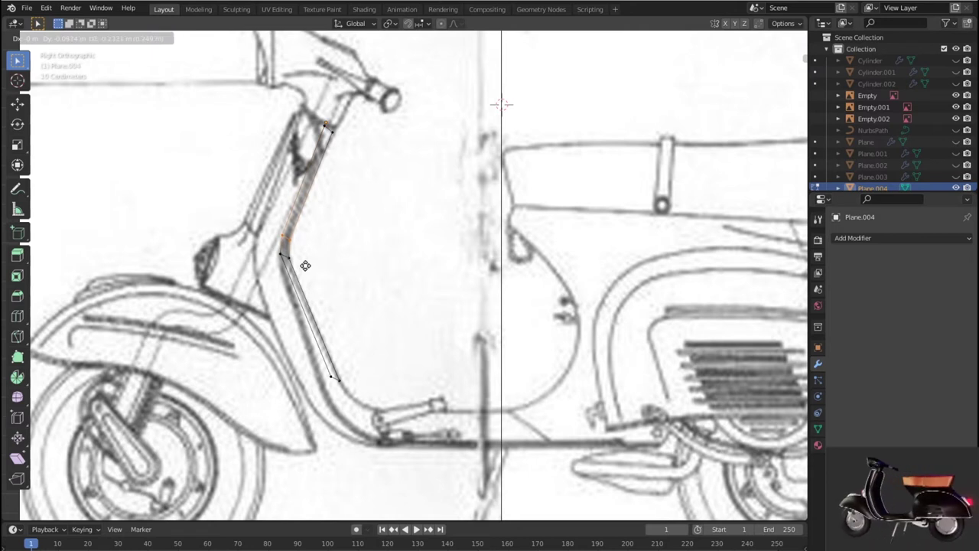
pyautogui.click(305, 266)
# Move the lower profile vertex down onto the blueprint's leg-shield line.
pyautogui.press('g')
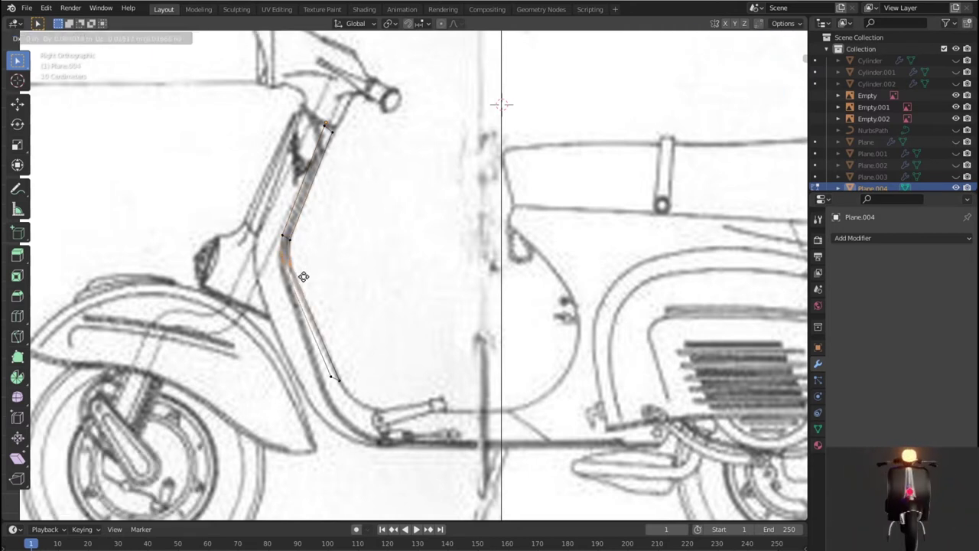
pyautogui.click(323, 375)
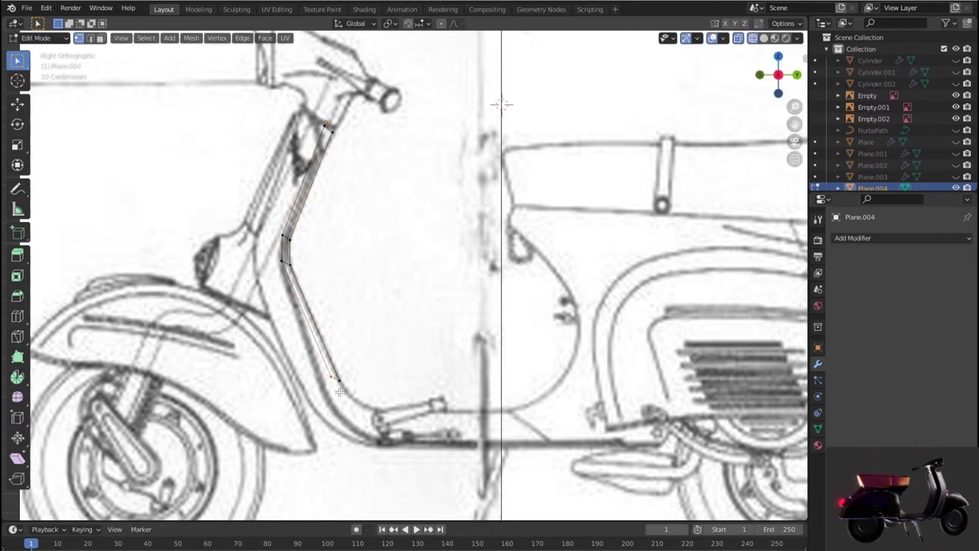
pyautogui.press('g')
pyautogui.click(336, 416)
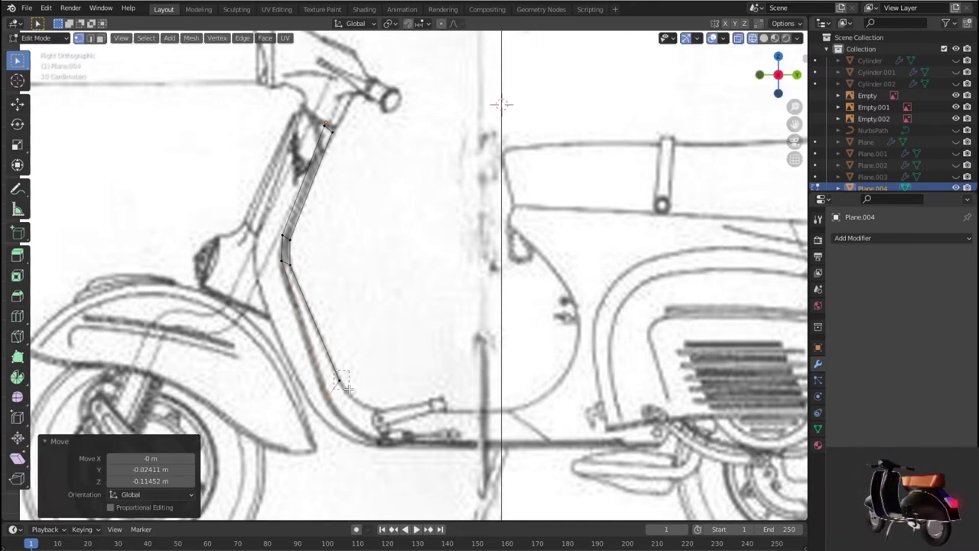
pyautogui.press('g')
pyautogui.click(347, 390)
# Fit the vertices at the bend onto the blueprint outline, then clear the selection.
pyautogui.click(287, 263)
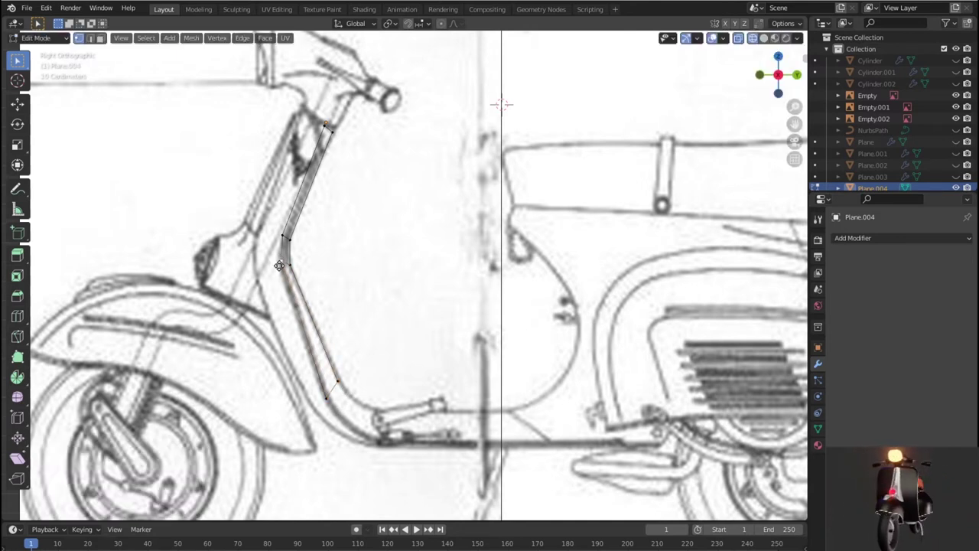
pyautogui.press('g')
pyautogui.click(278, 266)
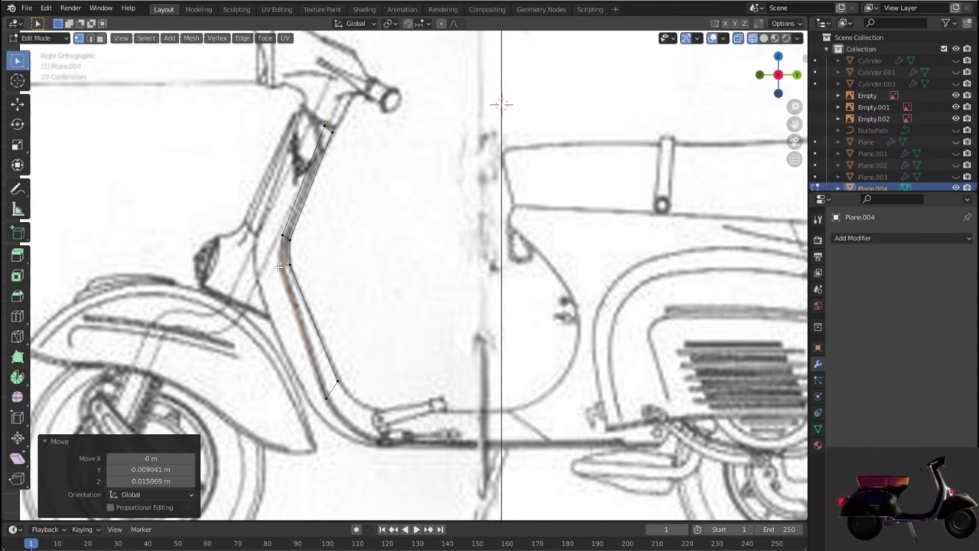
pyautogui.click(293, 265)
pyautogui.press('g')
pyautogui.click(300, 269)
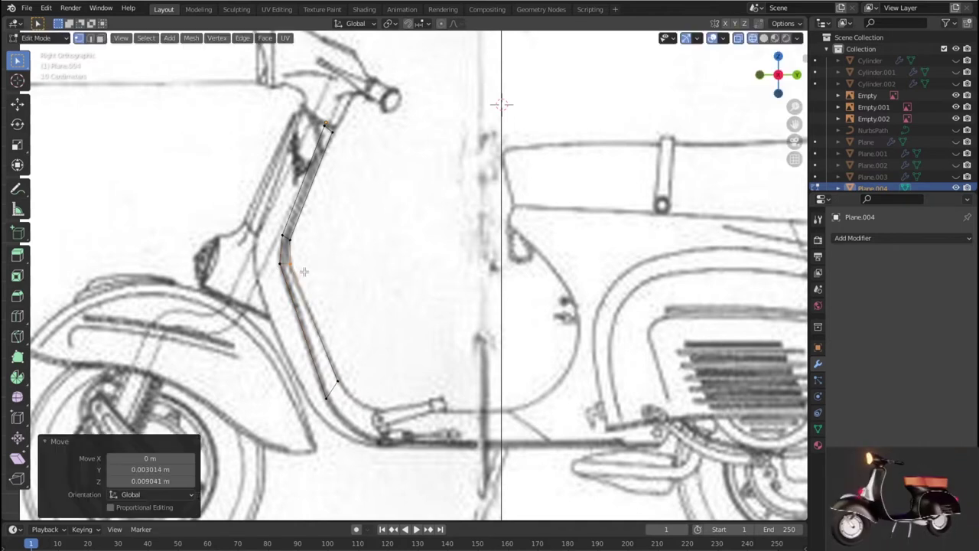
pyautogui.rightClick(307, 270)
pyautogui.click(402, 191)
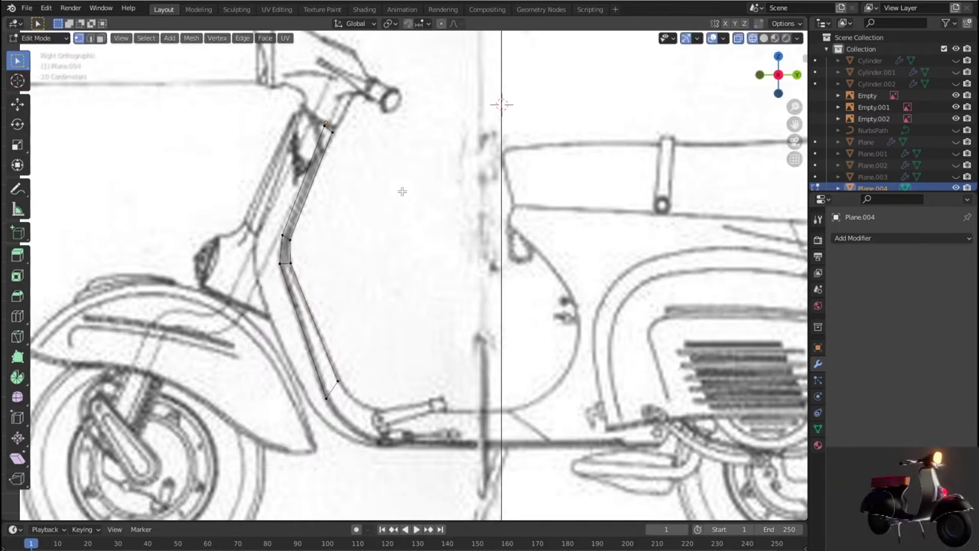
pyautogui.press('KP_1')
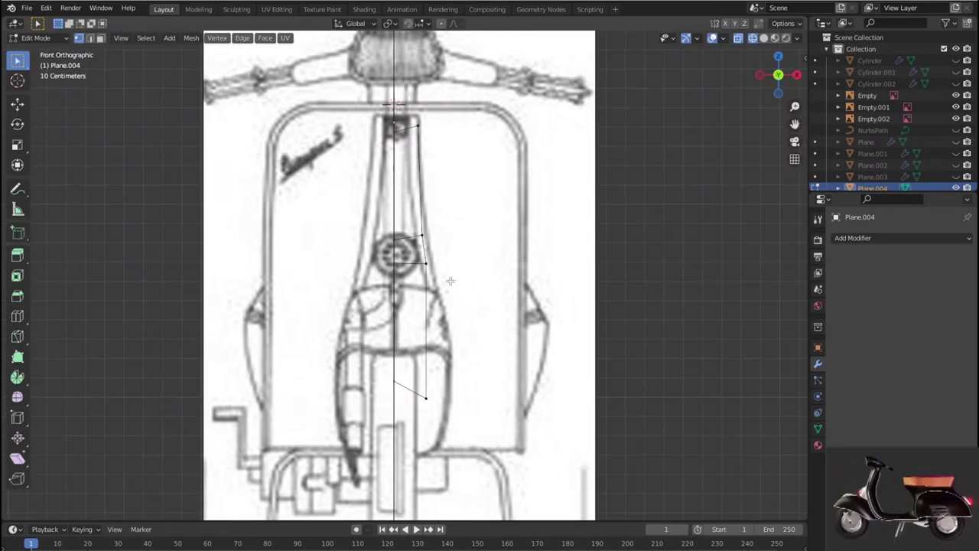
# Shift the profile vertices sideways along X, about 0.012055 m, to the leg shield's width.
pyautogui.press('g')
pyautogui.press('x')
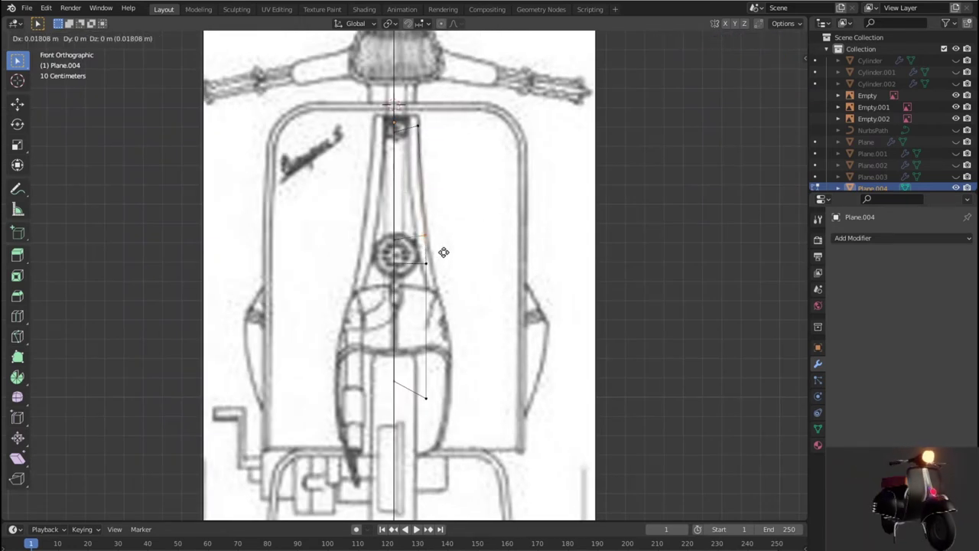
pyautogui.click(427, 255)
pyautogui.click(426, 237)
pyautogui.press('g')
pyautogui.press('x')
pyautogui.click(444, 273)
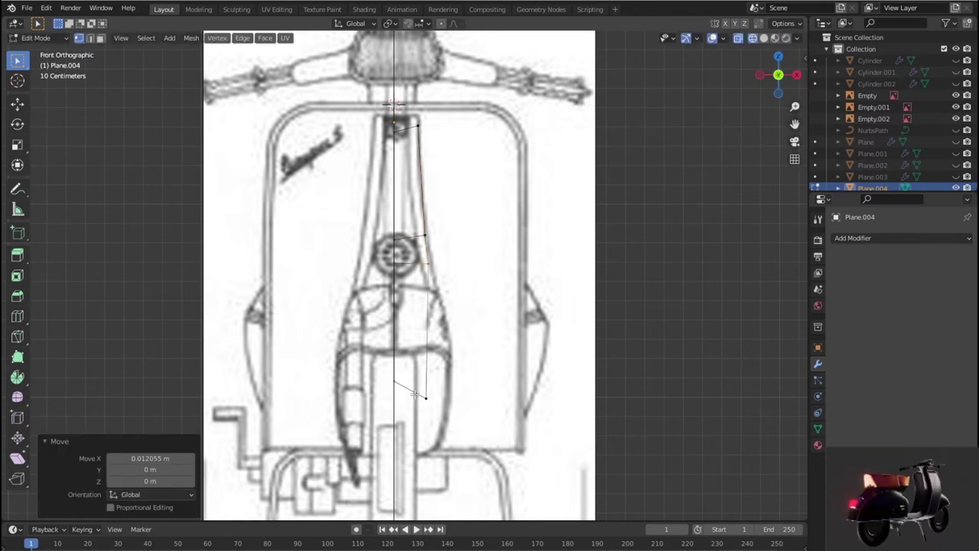
# Place the bottom vertices on the front outline and lower them.
pyautogui.moveTo(419, 387); pyautogui.dragTo(441, 410)
pyautogui.press('g')
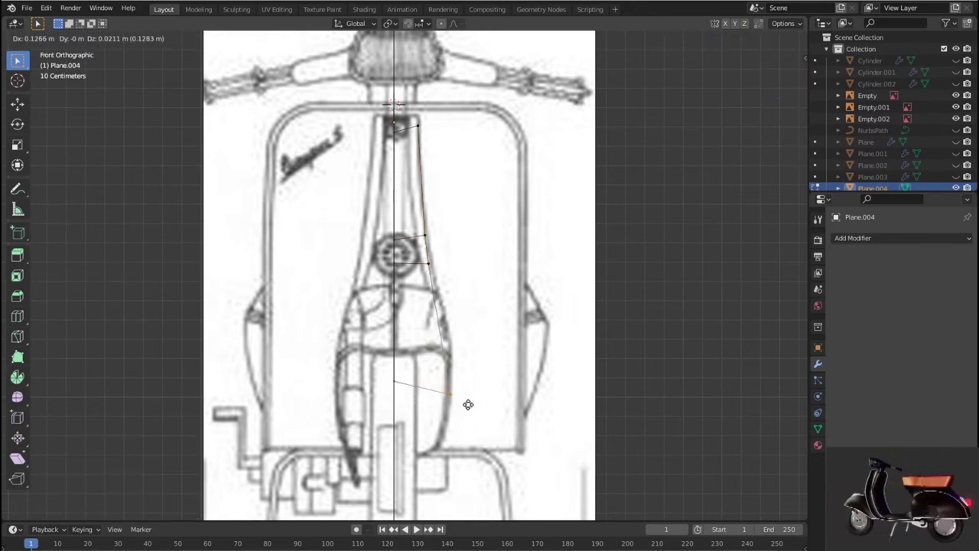
pyautogui.click(468, 405)
pyautogui.press('g')
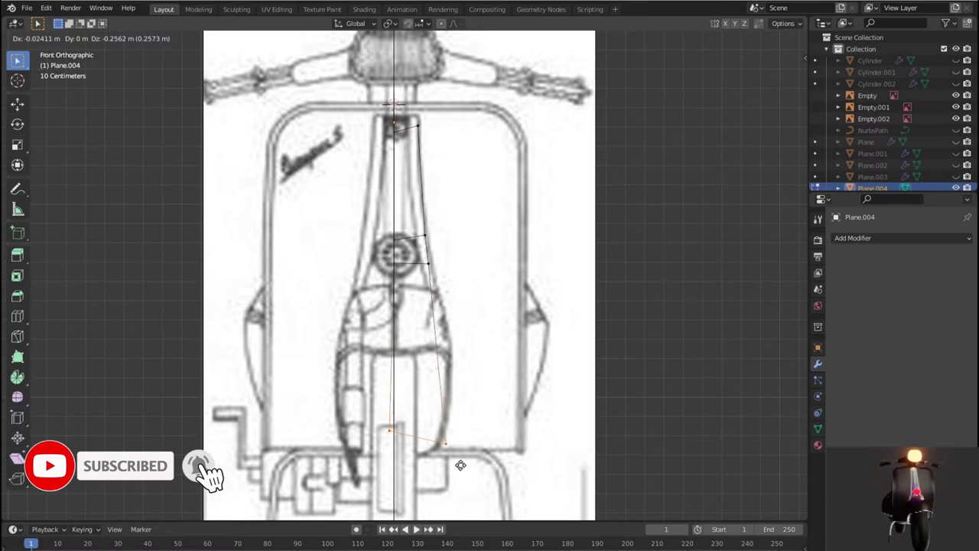
pyautogui.click(460, 468)
pyautogui.moveTo(468, 432); pyautogui.dragTo(374, 419, button='middle')
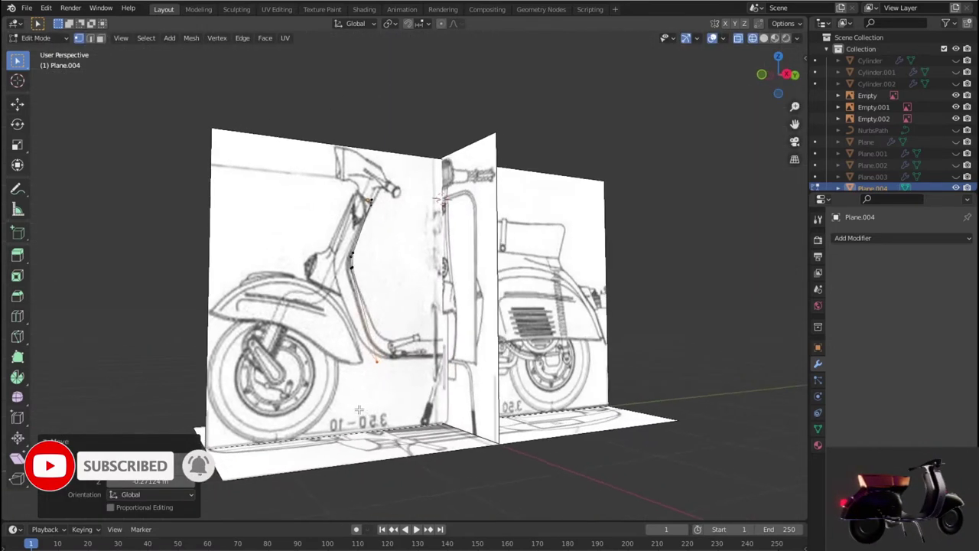
pyautogui.press('KP_3')
pyautogui.scroll(4, 374, 419)
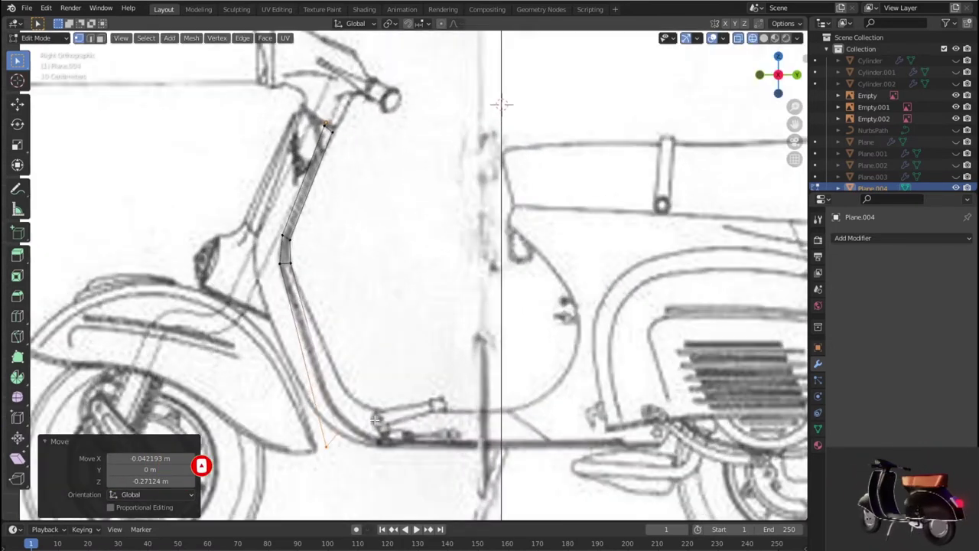
# Move the bottom vertex down onto the side blueprint's floorboard line.
pyautogui.click(353, 411)
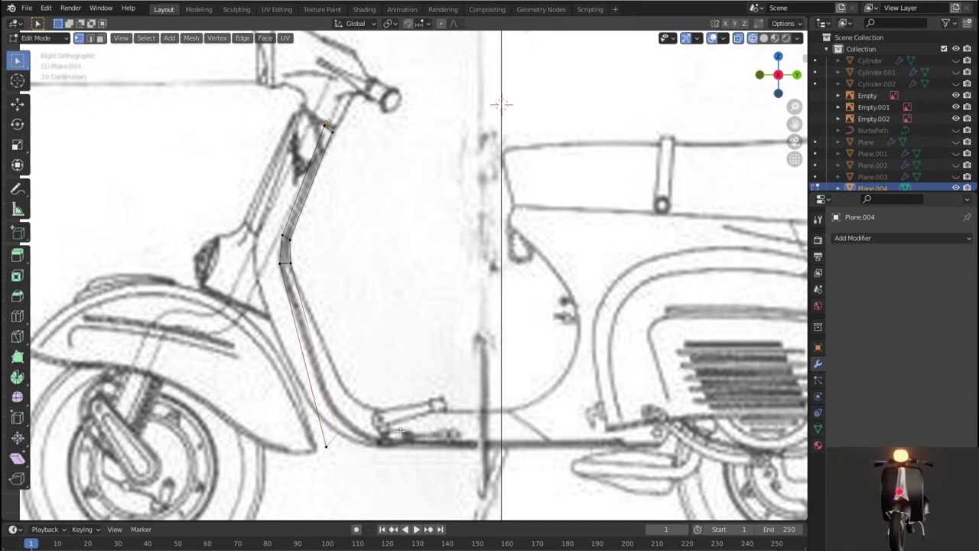
pyautogui.press('g')
pyautogui.click(432, 406)
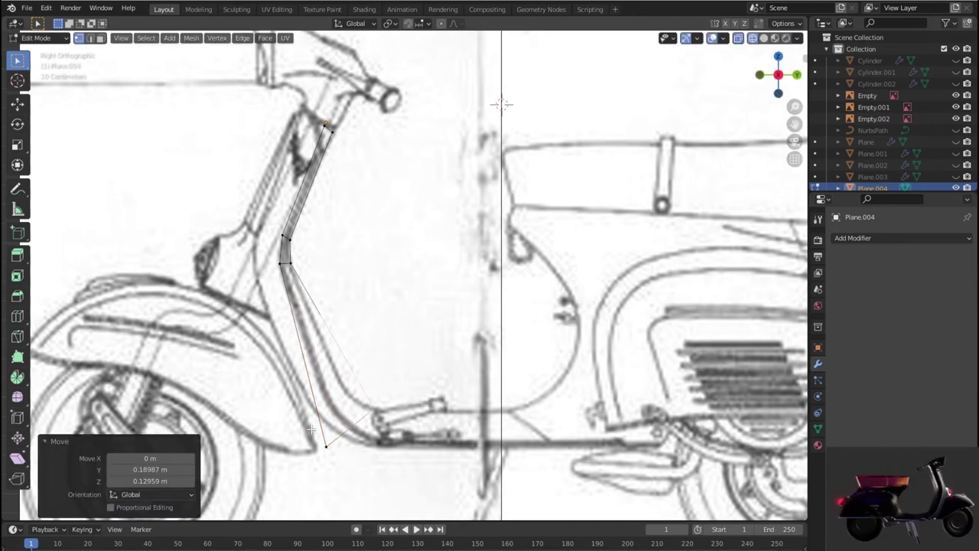
pyautogui.press('g')
pyautogui.click(405, 446)
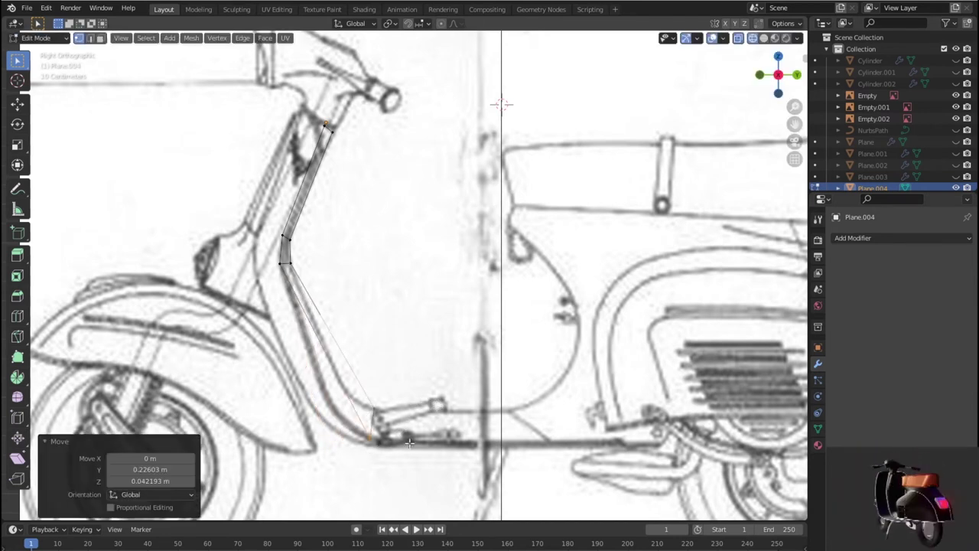
# Add a two-cut, evenly spaced loop cut across the lower leg-shield edge.
pyautogui.hotkey('ctrl', 'r')
pyautogui.scroll(1, 340, 335)
pyautogui.click(340, 337)
pyautogui.rightClick(341, 336)
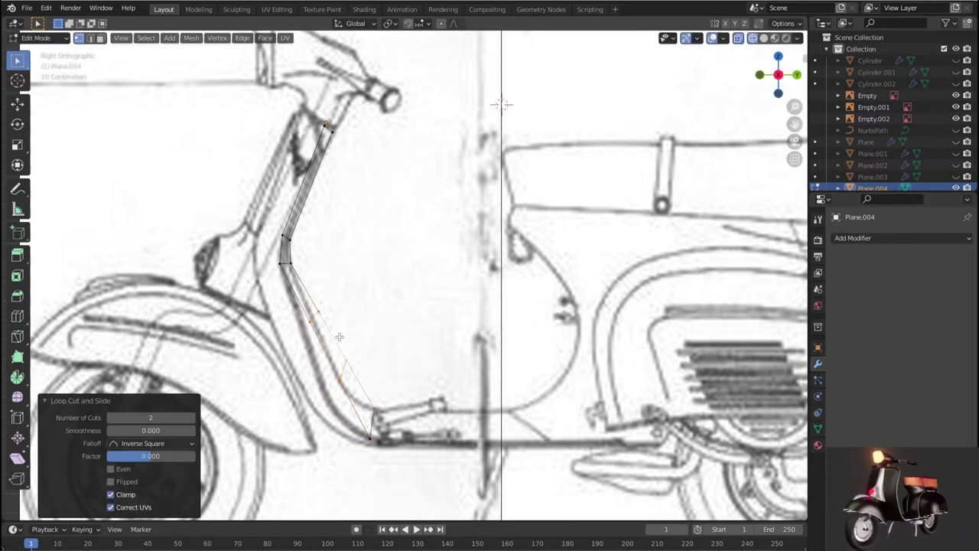
pyautogui.press('g')
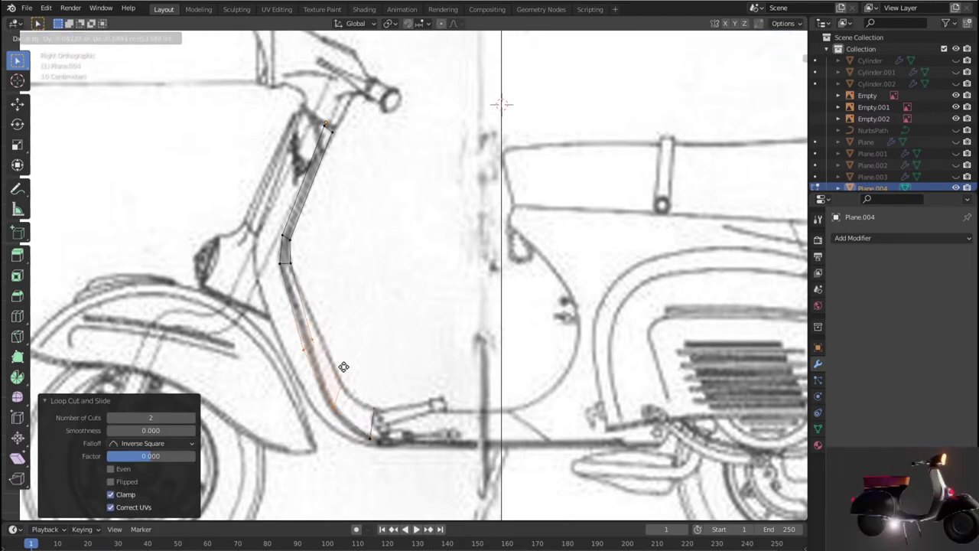
pyautogui.click(348, 371)
# Place each new vertex along the blueprint's curve into the floorboard.
pyautogui.press('g')
pyautogui.click(320, 358)
pyautogui.press('g')
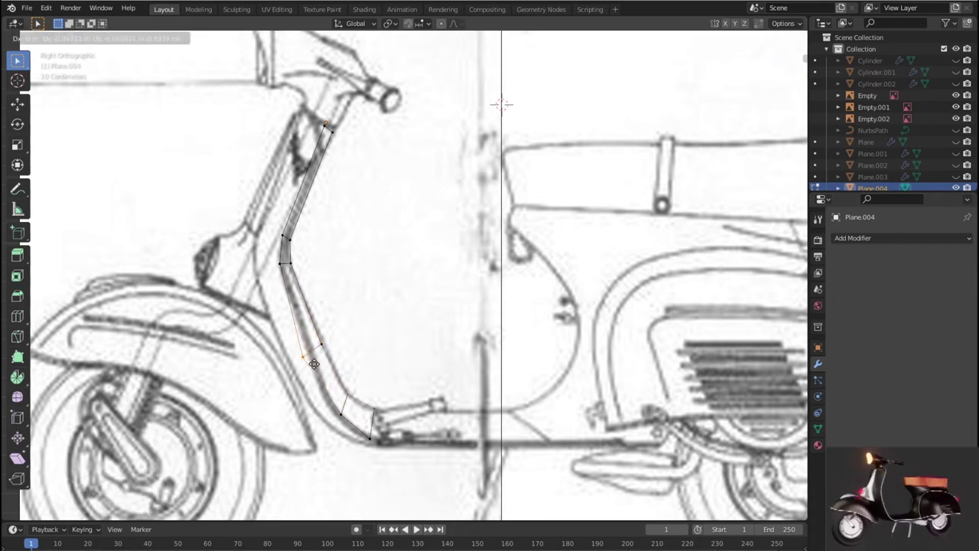
pyautogui.click(319, 364)
pyautogui.press('g')
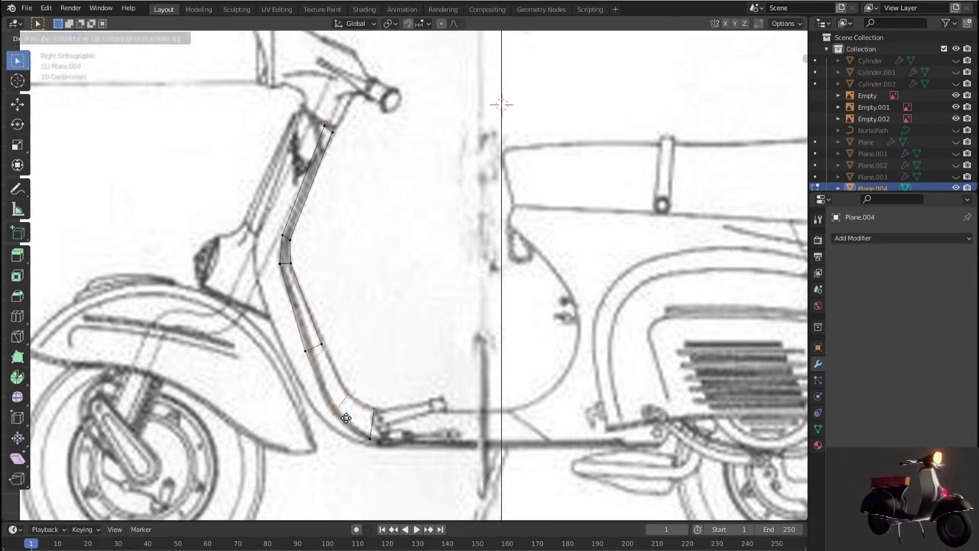
pyautogui.click(340, 415)
pyautogui.press('g')
pyautogui.click(381, 453)
pyautogui.press('g')
pyautogui.click(387, 420)
pyautogui.scroll(-5, 387, 420)
pyautogui.moveTo(387, 420)
pyautogui.mouseDown(button='middle')
pyautogui.moveTo(510, 414)
pyautogui.moveTo(408, 420)
pyautogui.mouseUp(button='middle')
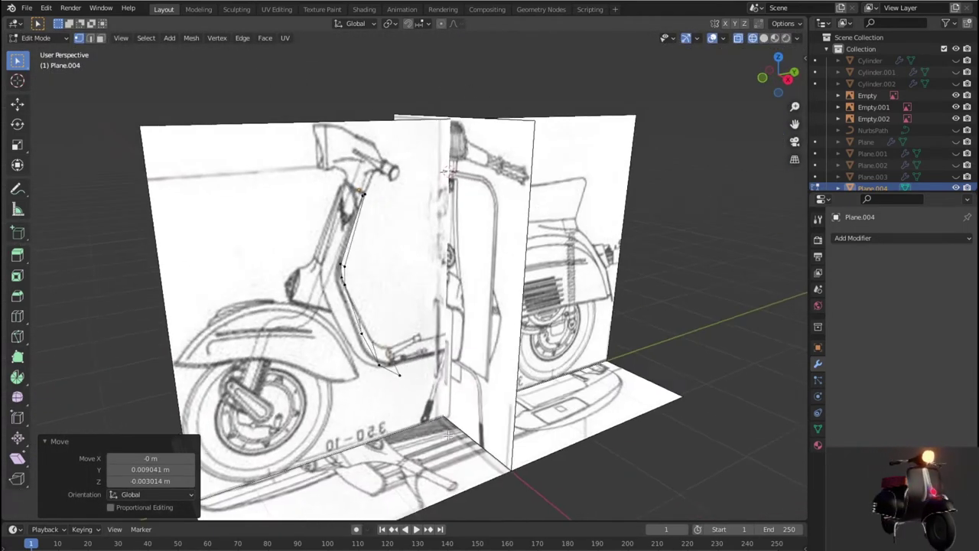
# Switch to the right side view in wireframe and re-enter Edit Mode on the panel.
pyautogui.press('Tab')
pyautogui.moveTo(409, 414); pyautogui.dragTo(398, 405, button='middle')
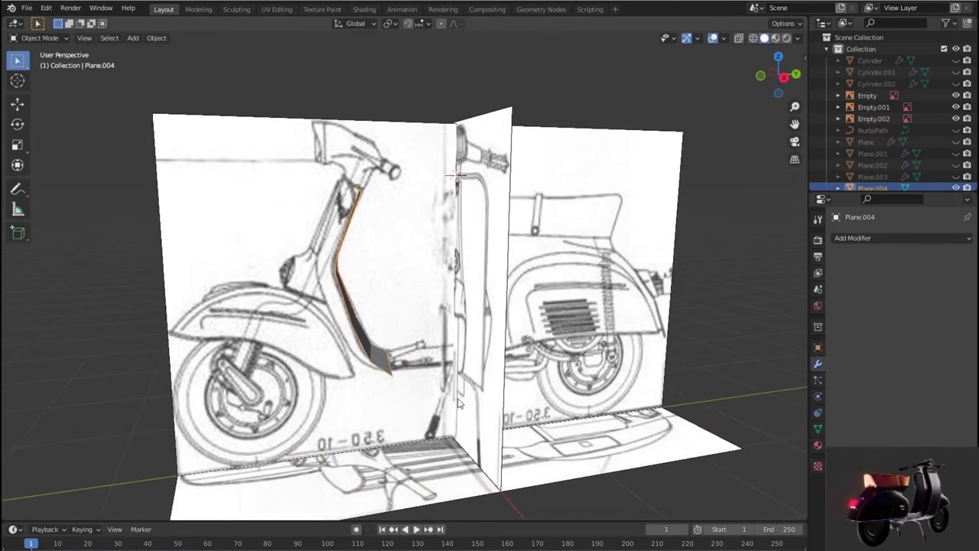
pyautogui.press('KP_1')
pyautogui.press('KP_3')
pyautogui.scroll(3, 403, 404)
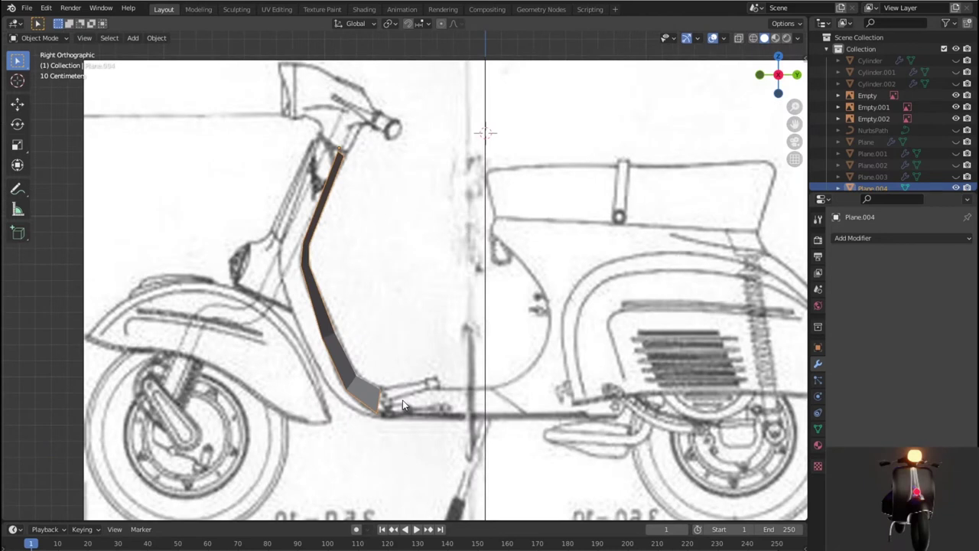
pyautogui.hotkey('shift', 'z')
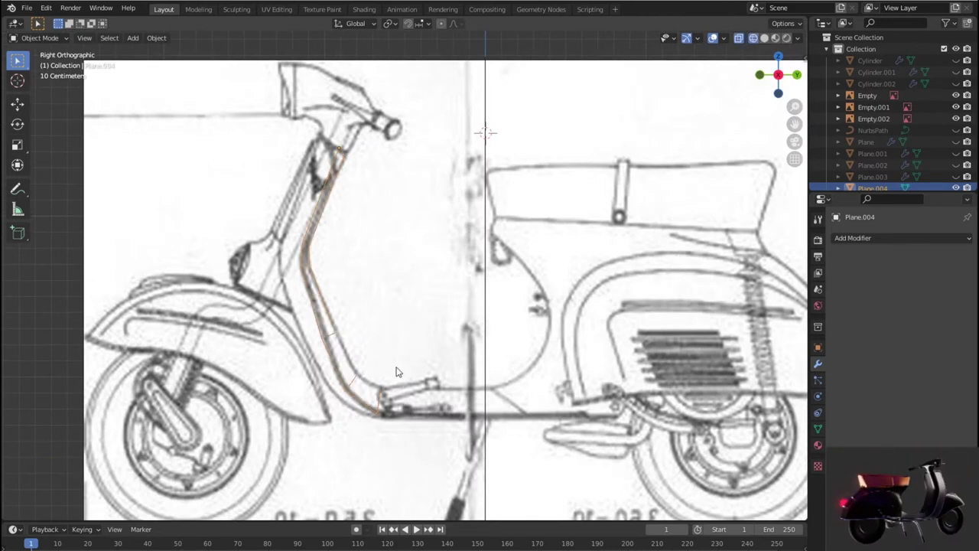
pyautogui.press('Tab')
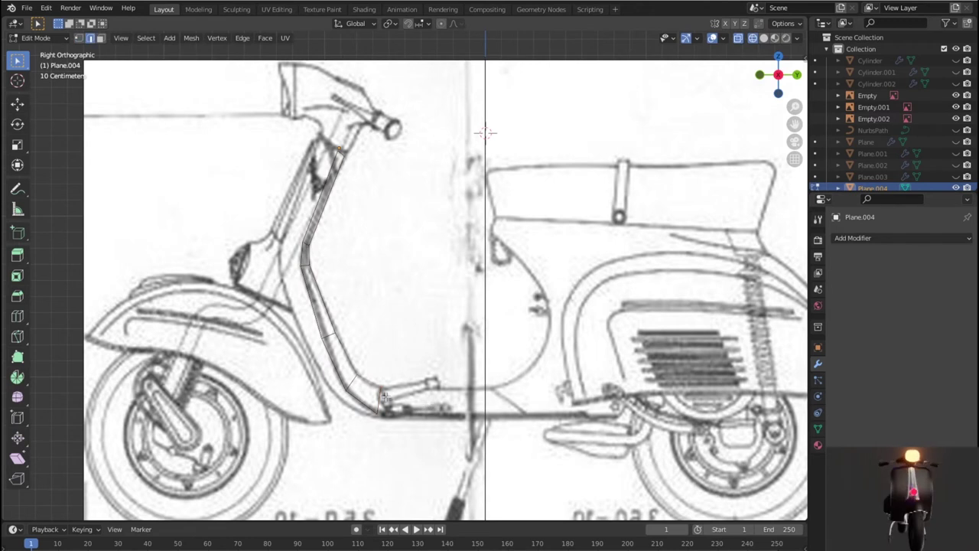
# Extrude the bottom edge twice rearward along the floorboard line toward the rear wheel.
pyautogui.press('e')
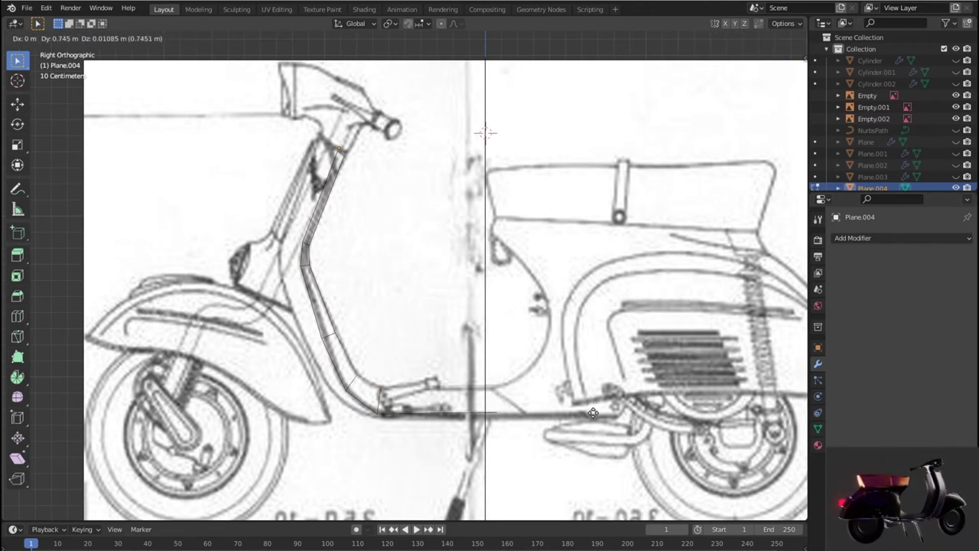
pyautogui.click(590, 413)
pyautogui.click(501, 418)
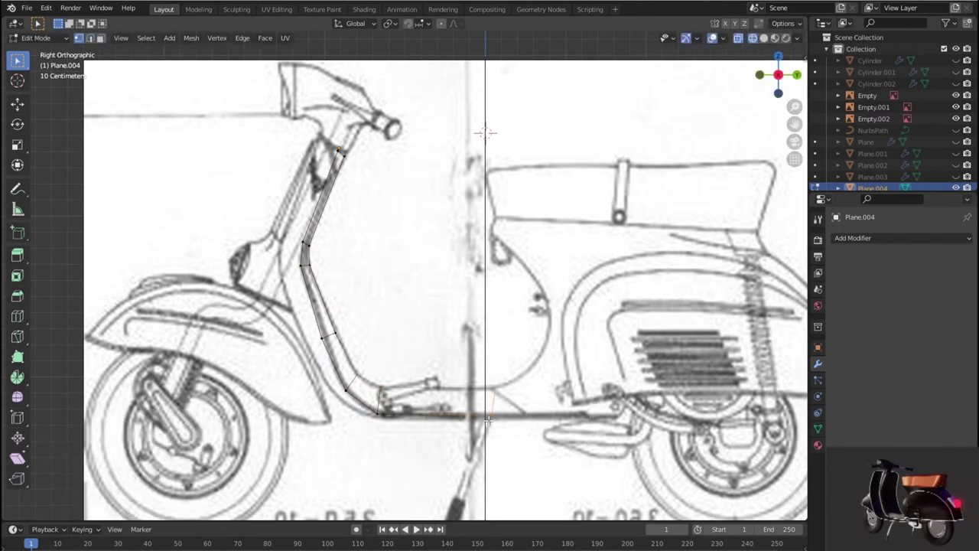
pyautogui.press('e')
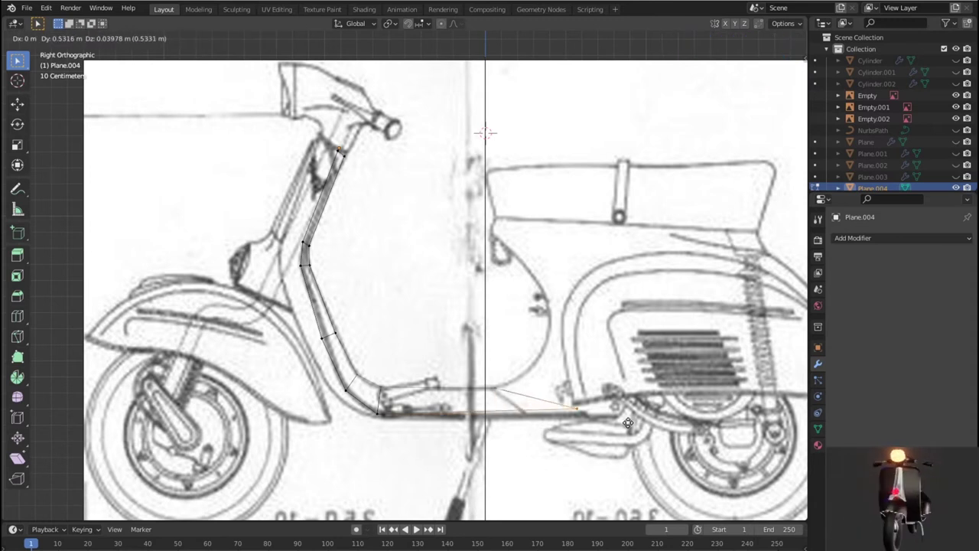
pyautogui.click(632, 426)
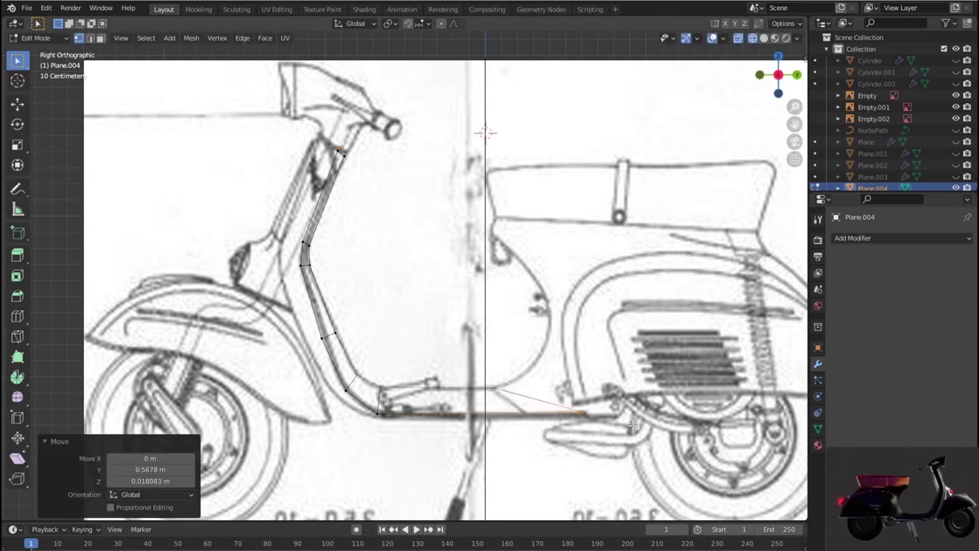
pyautogui.click(520, 401)
# Move the bottom floor vertices onto the side blueprint's floor and leg-shield lines.
pyautogui.press('g')
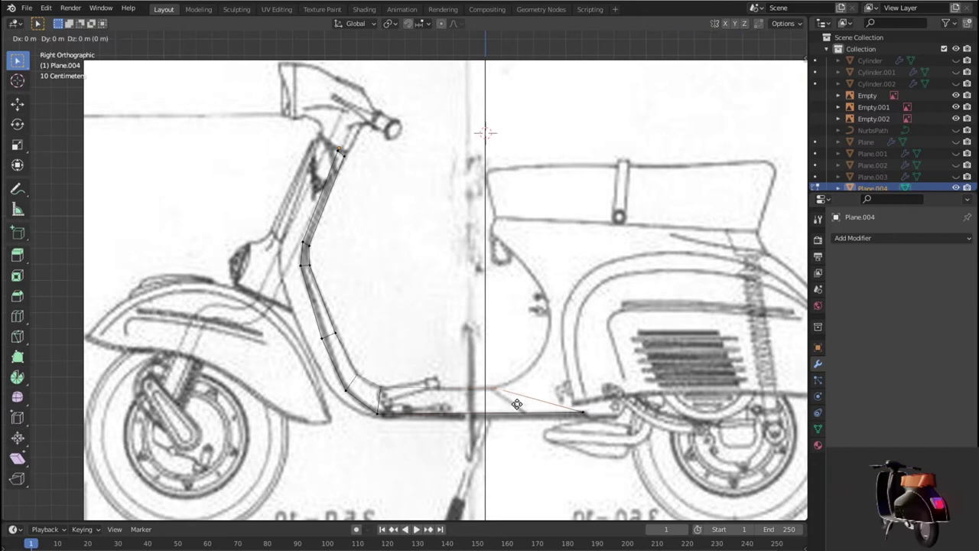
pyautogui.click(517, 402)
pyautogui.moveTo(368, 377); pyautogui.dragTo(392, 395)
pyautogui.press('g')
pyautogui.click(395, 413)
pyautogui.press('g')
pyautogui.click(417, 421)
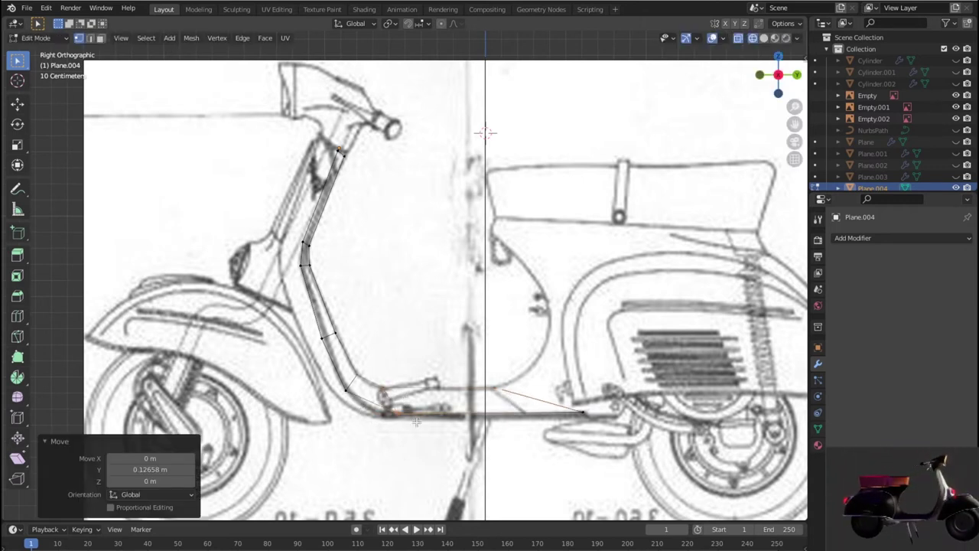
pyautogui.press('g')
pyautogui.click(391, 422)
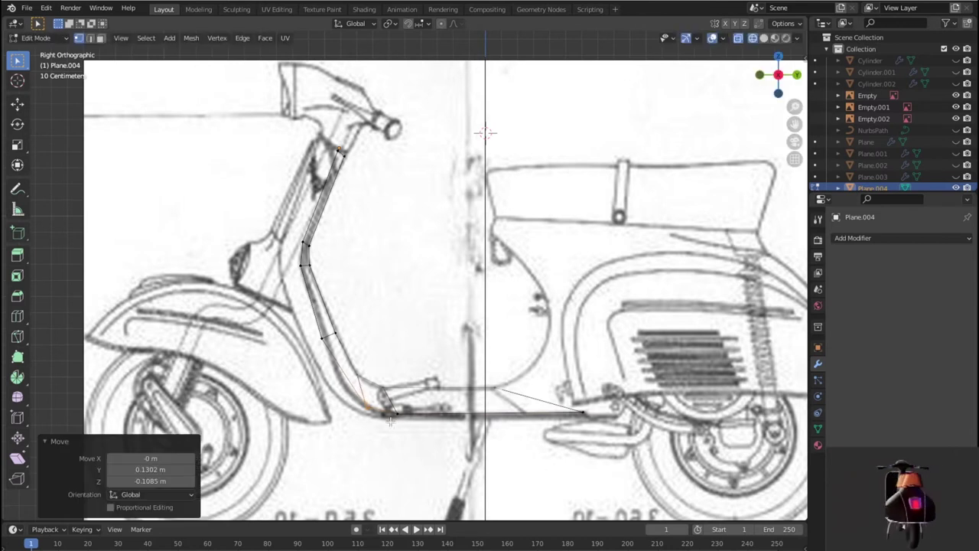
pyautogui.press('g')
pyautogui.click(351, 385)
pyautogui.press('g')
pyautogui.click(356, 394)
# Nudge the leg-shield curve and floorboard corner vertices onto the blueprint, then show solid shading.
pyautogui.press('g')
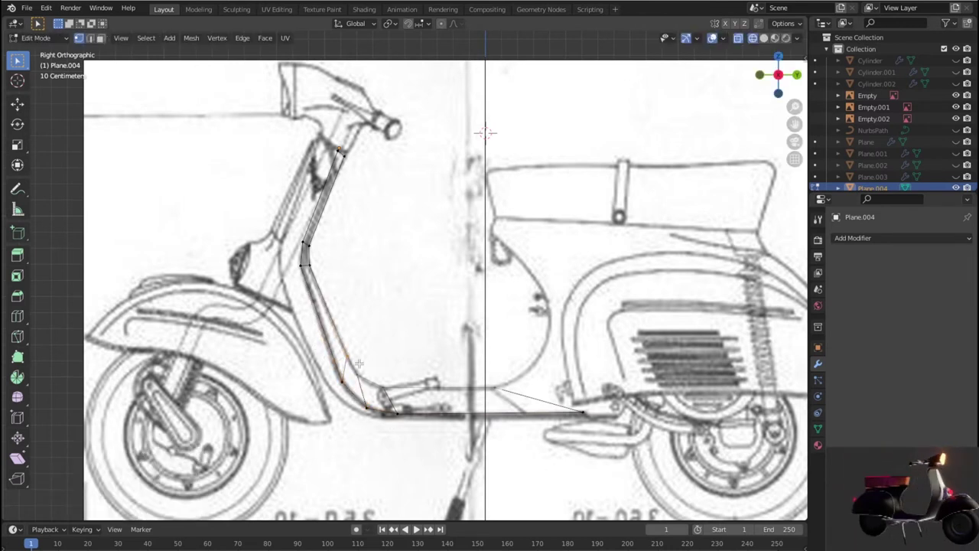
pyautogui.click(352, 345)
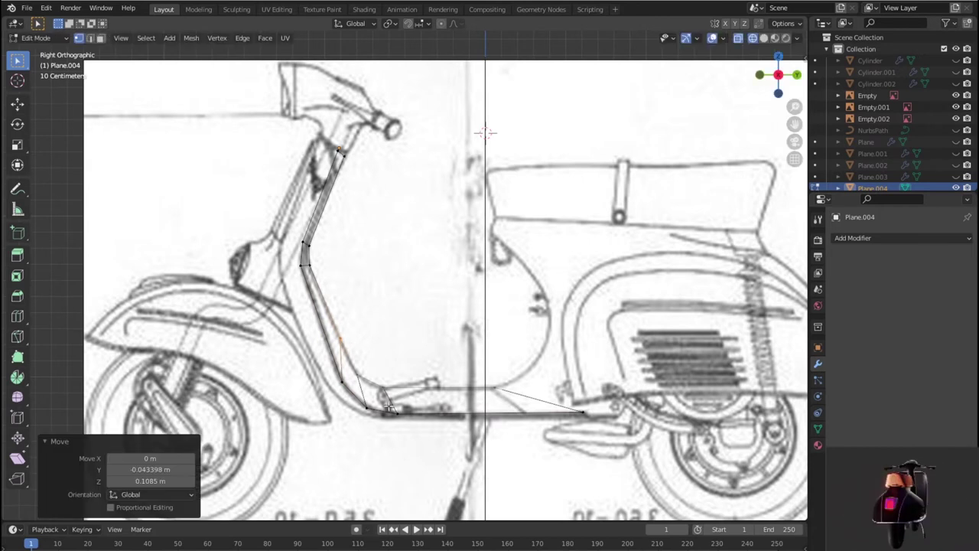
pyautogui.press('g')
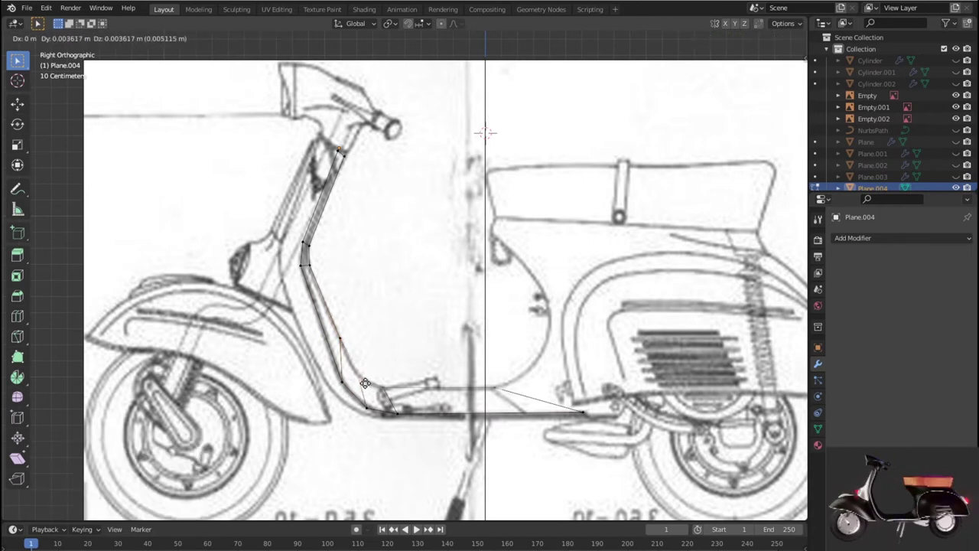
pyautogui.click(381, 420)
pyautogui.press('g')
pyautogui.click(374, 413)
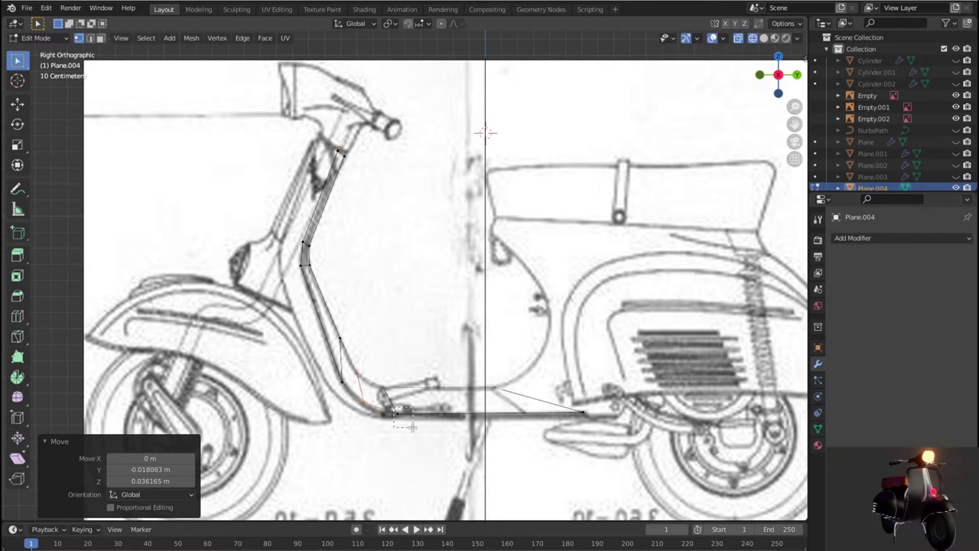
pyautogui.press('g')
pyautogui.click(379, 379)
pyautogui.press('g')
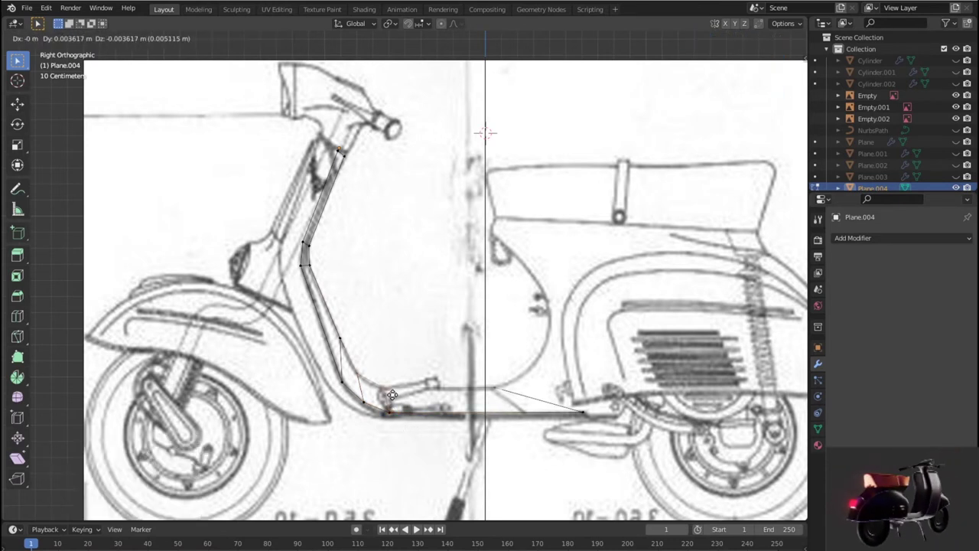
pyautogui.click(391, 395)
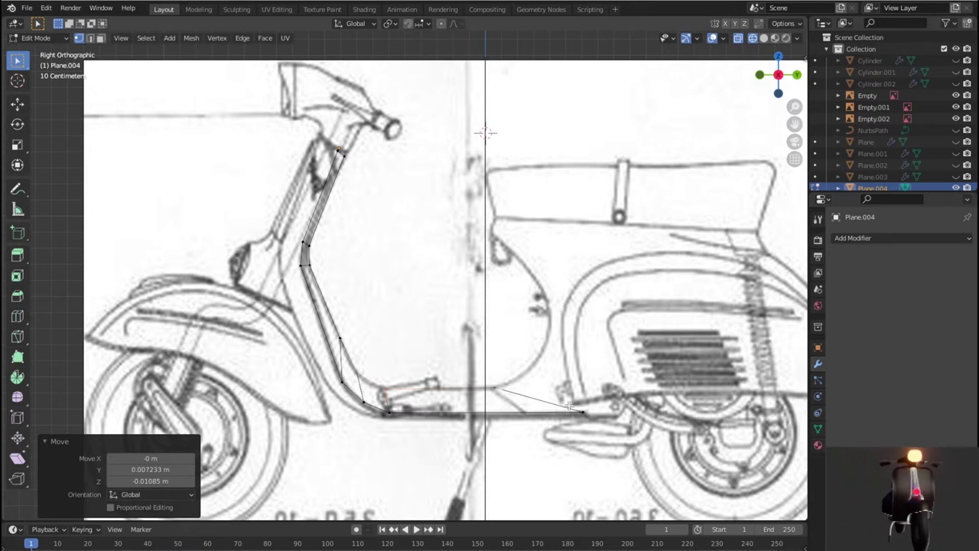
pyautogui.hotkey('shift', 'z')
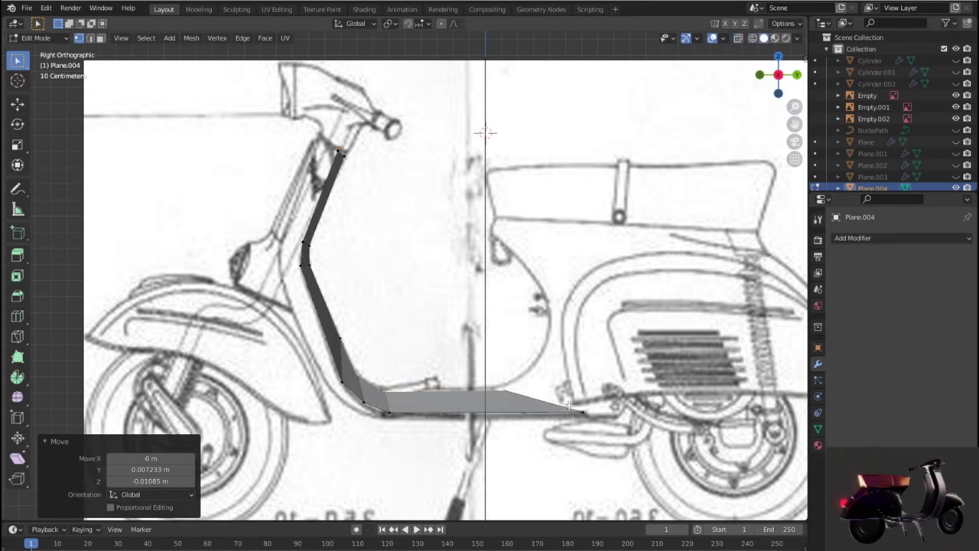
# Unhide the Plane object in the outliner, keeping NurbsPath hidden.
pyautogui.click(955, 130)
pyautogui.click(956, 130)
pyautogui.click(955, 141)
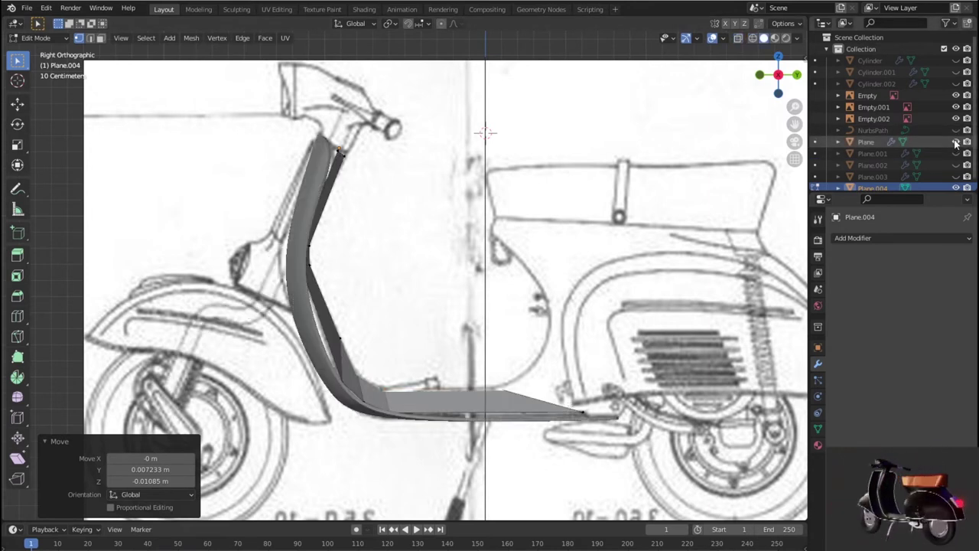
pyautogui.moveTo(451, 329)
pyautogui.mouseDown(button='middle')
pyautogui.moveTo(485, 334)
pyautogui.moveTo(560, 288)
pyautogui.moveTo(532, 345)
pyautogui.moveTo(575, 333)
pyautogui.moveTo(563, 350)
pyautogui.mouseUp(button='middle')
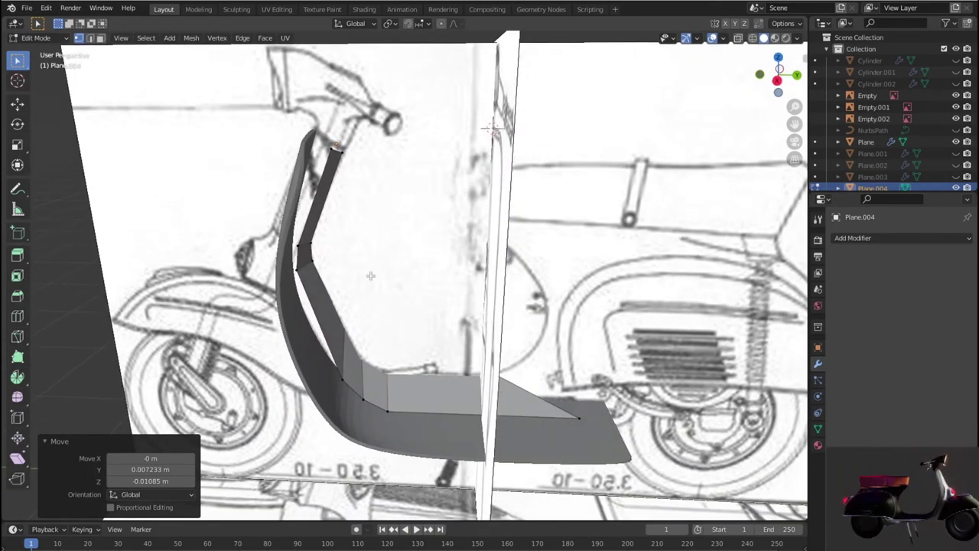
# Select the leg shield's inner edge loop and extrude it scaled to 1.027.
pyautogui.press('2')
pyautogui.keyDown('alt'); pyautogui.click(413, 266); pyautogui.keyUp('alt')
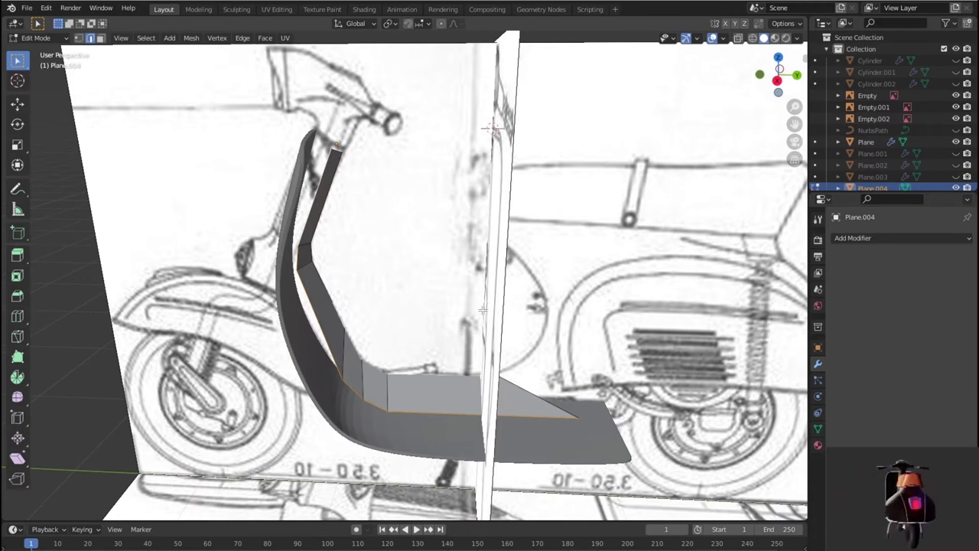
pyautogui.press('KP_3')
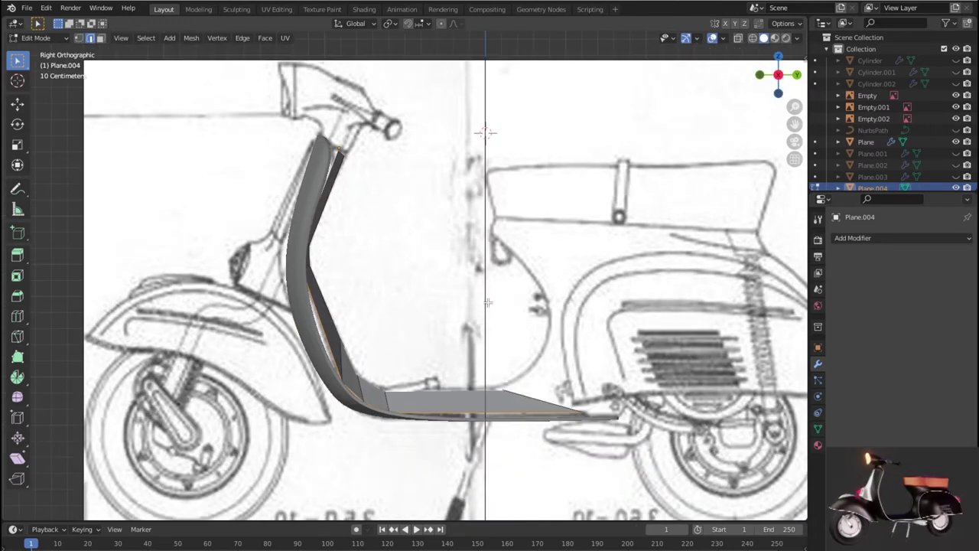
pyautogui.press('s')
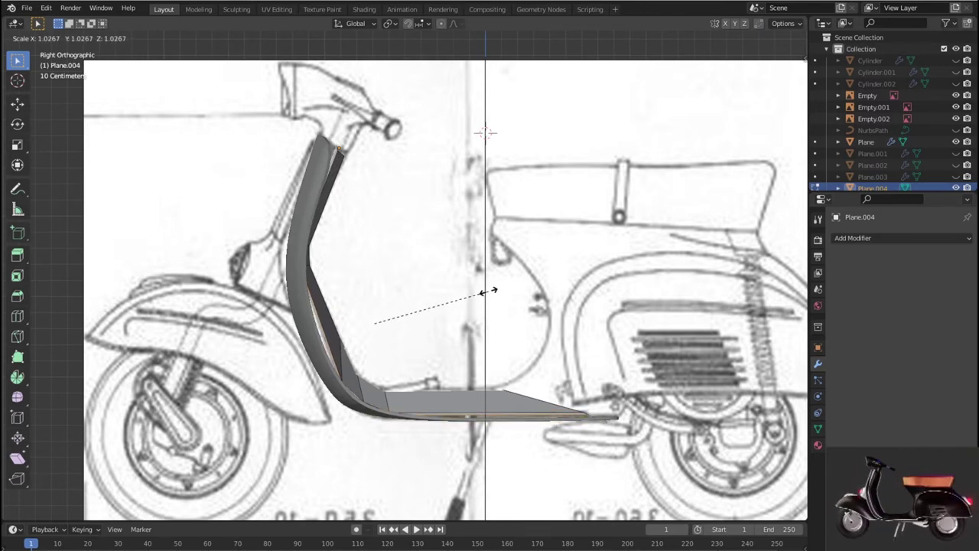
pyautogui.click(487, 291)
pyautogui.moveTo(487, 292)
pyautogui.mouseDown(button='middle')
pyautogui.moveTo(473, 267)
pyautogui.moveTo(473, 279)
pyautogui.mouseUp(button='middle')
# Shift the extruded strip along Y, then return to the wireframe right view and Object Mode.
pyautogui.press('g')
pyautogui.press('y')
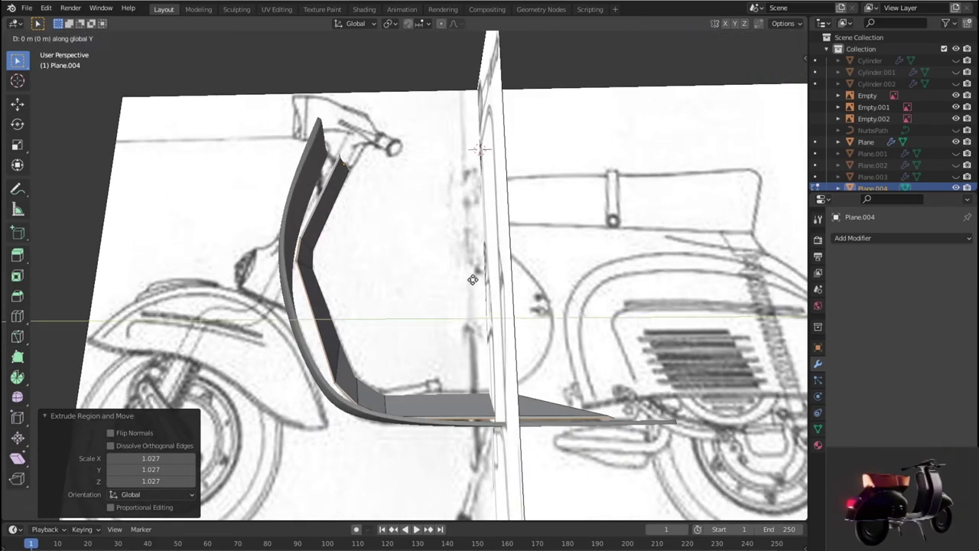
pyautogui.click(465, 283)
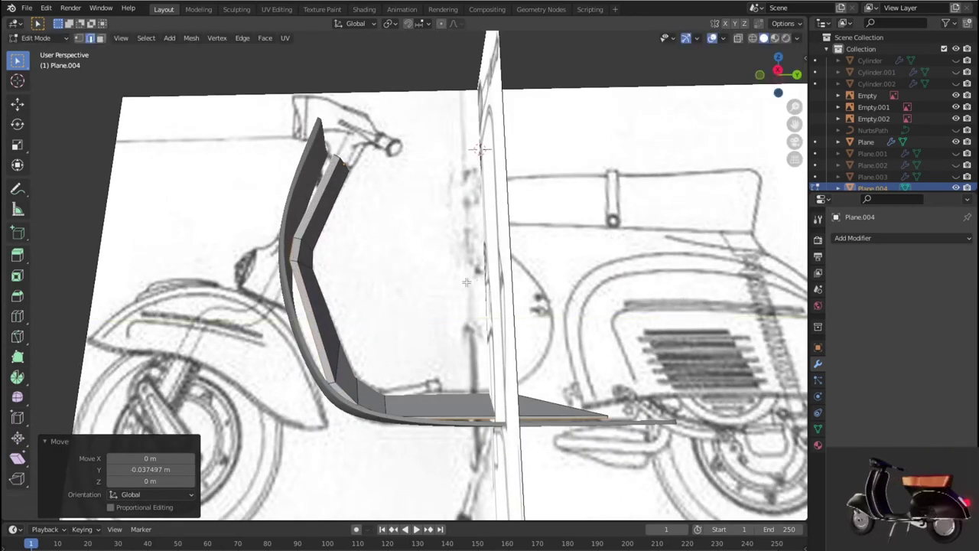
pyautogui.press('KP_3')
pyautogui.hotkey('shift', 'z')
pyautogui.scroll(1, 466, 282)
pyautogui.scroll(1, 466, 283)
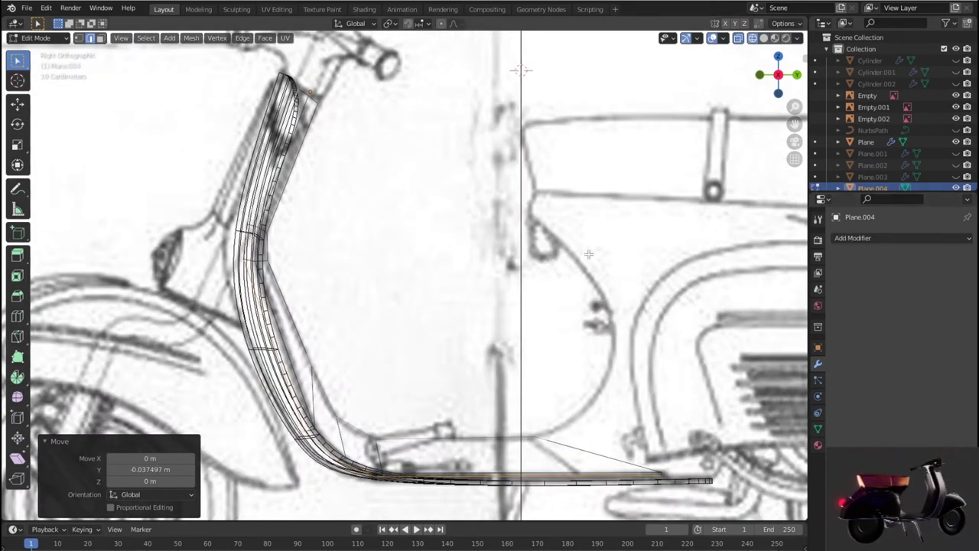
pyautogui.press('Tab')
# Add a level 3 Subdivision modifier and inspect the smoothed leg shield in solid shading.
pyautogui.hotkey('ctrl', '3')
pyautogui.scroll(-2, 581, 260)
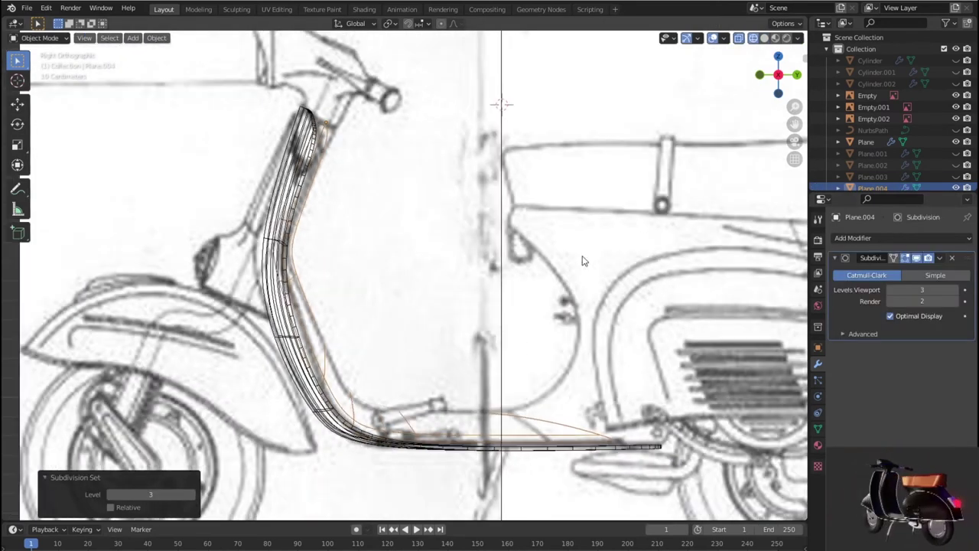
pyautogui.moveTo(575, 264)
pyautogui.mouseDown(button='middle')
pyautogui.moveTo(540, 269)
pyautogui.moveTo(561, 266)
pyautogui.moveTo(594, 324)
pyautogui.moveTo(531, 343)
pyautogui.moveTo(499, 317)
pyautogui.moveTo(538, 268)
pyautogui.moveTo(639, 262)
pyautogui.moveTo(603, 262)
pyautogui.moveTo(512, 346)
pyautogui.moveTo(555, 339)
pyautogui.mouseUp(button='middle')
pyautogui.hotkey('shift', 'z')
# Return to the wireframe right side view in Edit Mode with vertex selection.
pyautogui.press('KP_1')
pyautogui.press('KP_3')
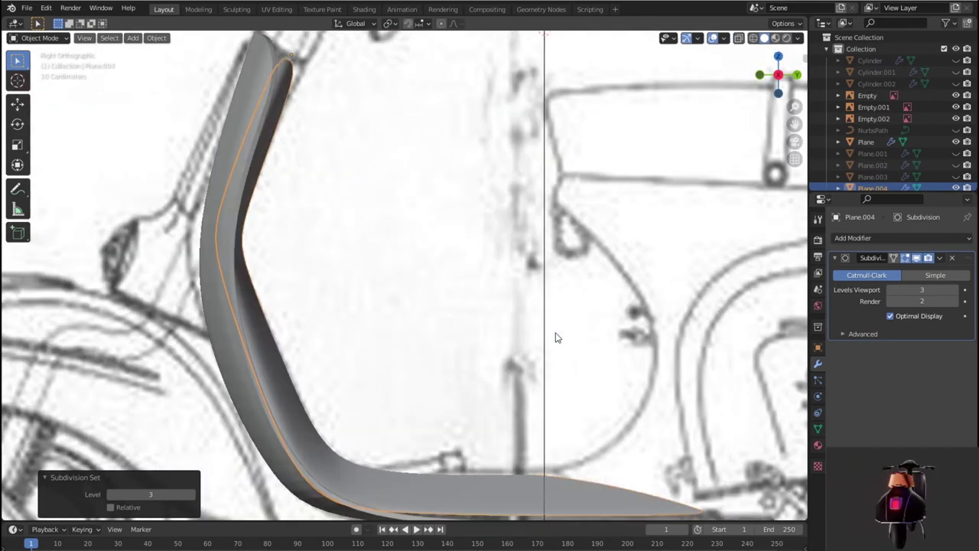
pyautogui.scroll(2, 555, 335)
pyautogui.hotkey('shift', 'z')
pyautogui.keyDown('ctrl'); pyautogui.scroll(3, 523, 314); pyautogui.keyUp('ctrl')
pyautogui.keyDown('shift'); pyautogui.scroll(4, 513, 322); pyautogui.keyUp('shift')
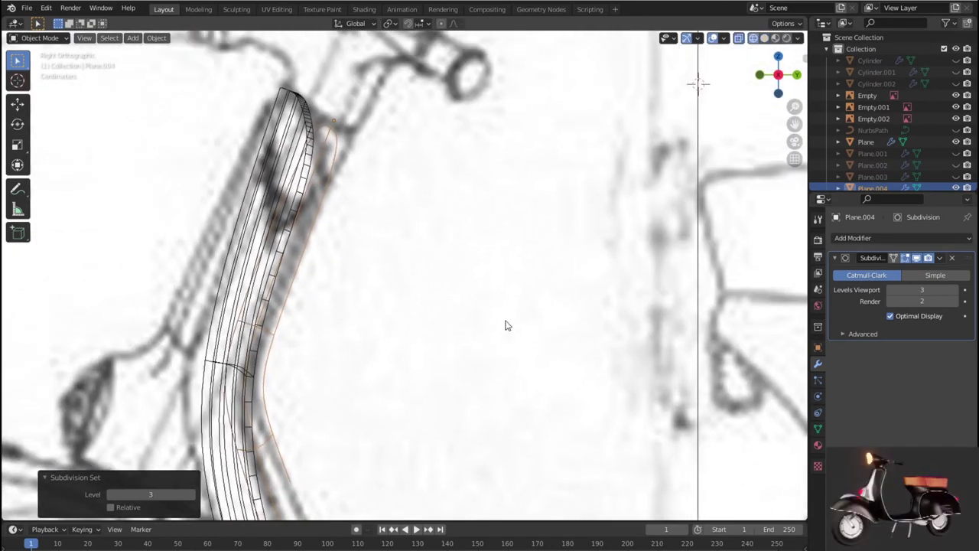
pyautogui.press('Tab')
pyautogui.press('1')
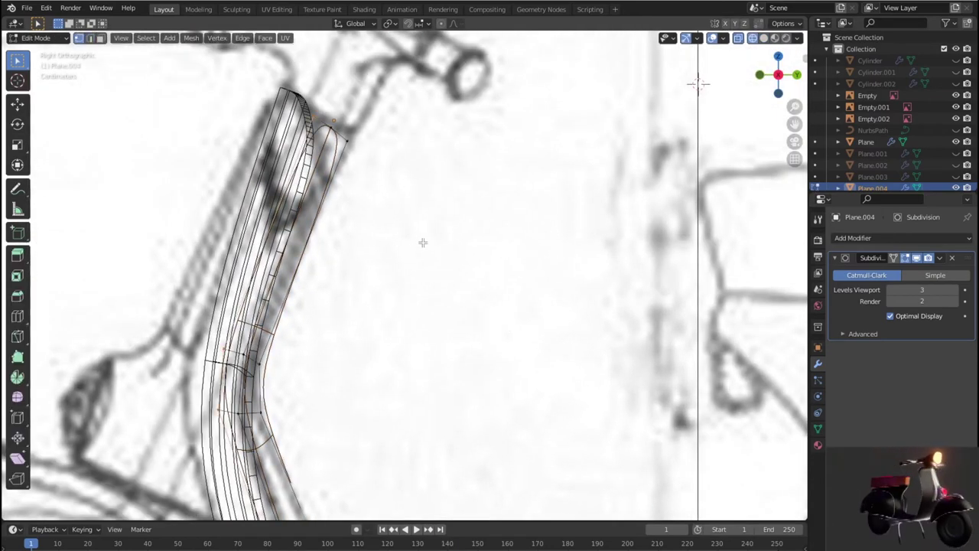
# Bring the floorboard into view and adjust its neighbouring edge loop slightly.
pyautogui.scroll(-3, 353, 184)
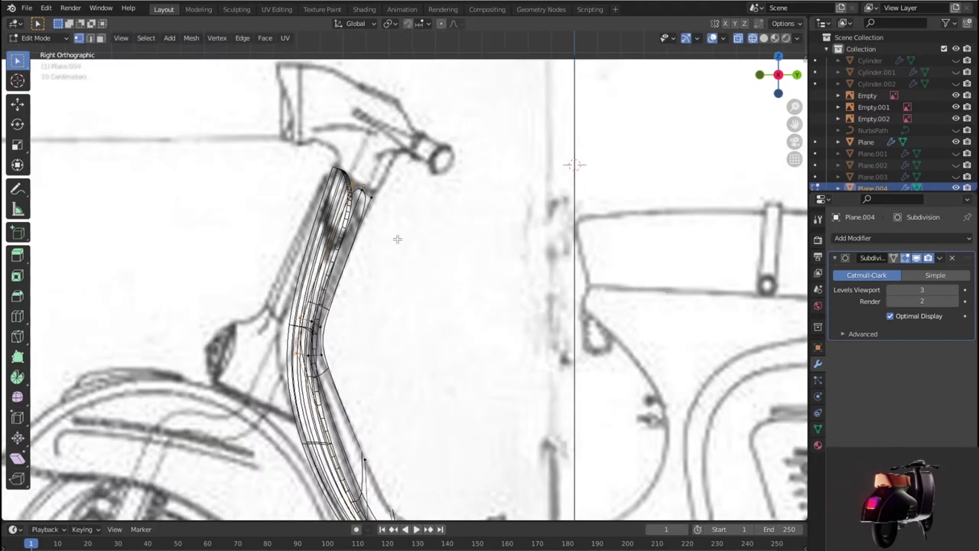
pyautogui.keyDown('shift'); pyautogui.scroll(-4, 367, 230); pyautogui.keyUp('shift')
pyautogui.keyDown('shift'); pyautogui.scroll(-3, 377, 298); pyautogui.keyUp('shift')
pyautogui.keyDown('shift'); pyautogui.moveTo(376, 298); pyautogui.dragTo(334, 192, button='middle'); pyautogui.keyUp('shift')
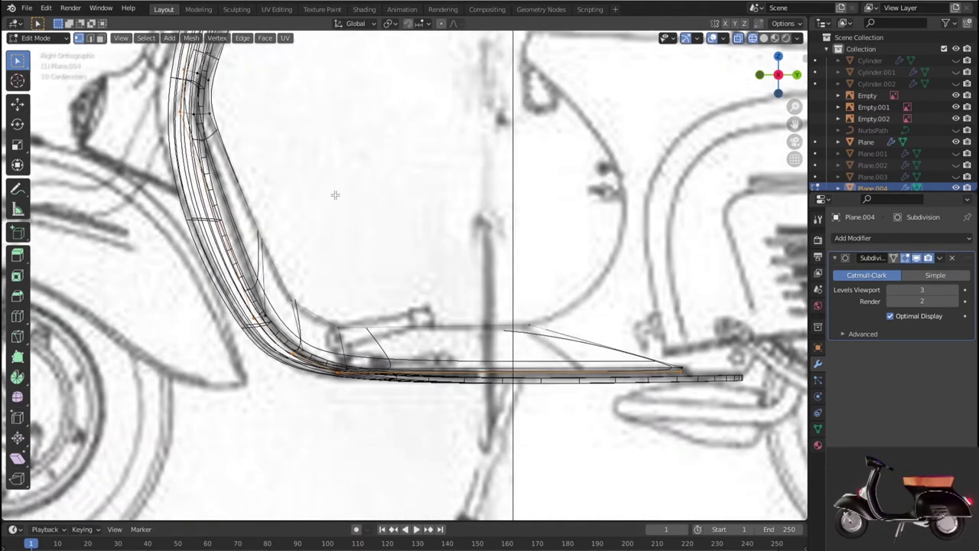
pyautogui.scroll(2, 695, 381)
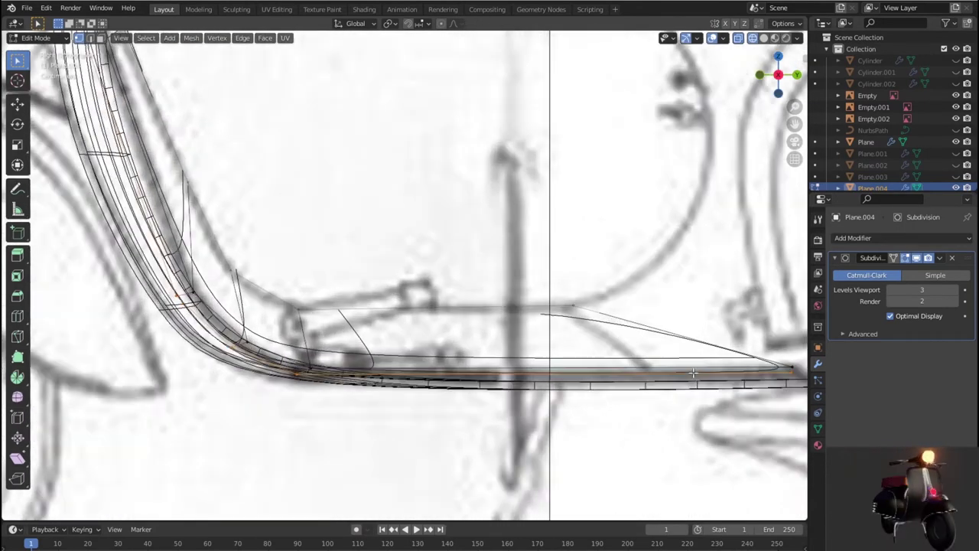
pyautogui.keyDown('alt'); pyautogui.click(787, 372); pyautogui.keyUp('alt')
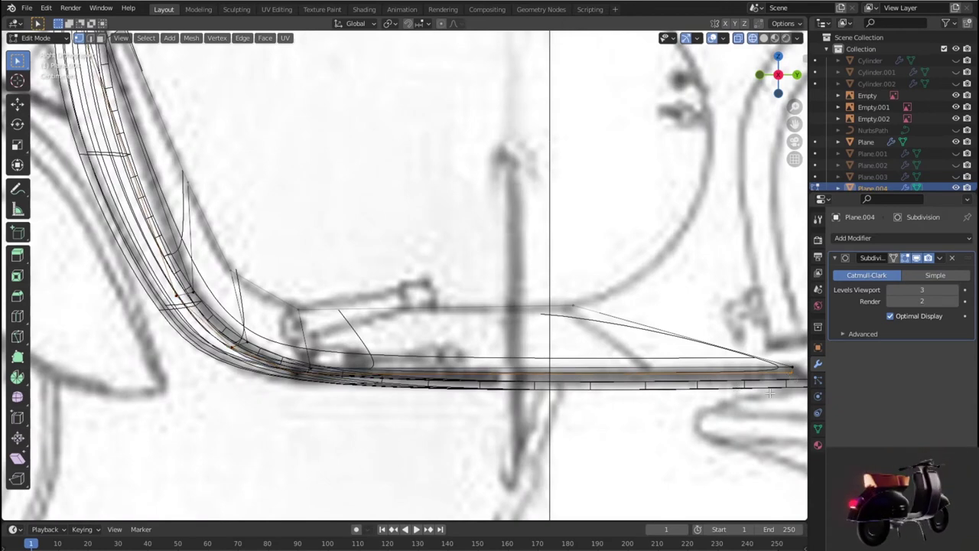
pyautogui.press('g')
pyautogui.click(772, 400)
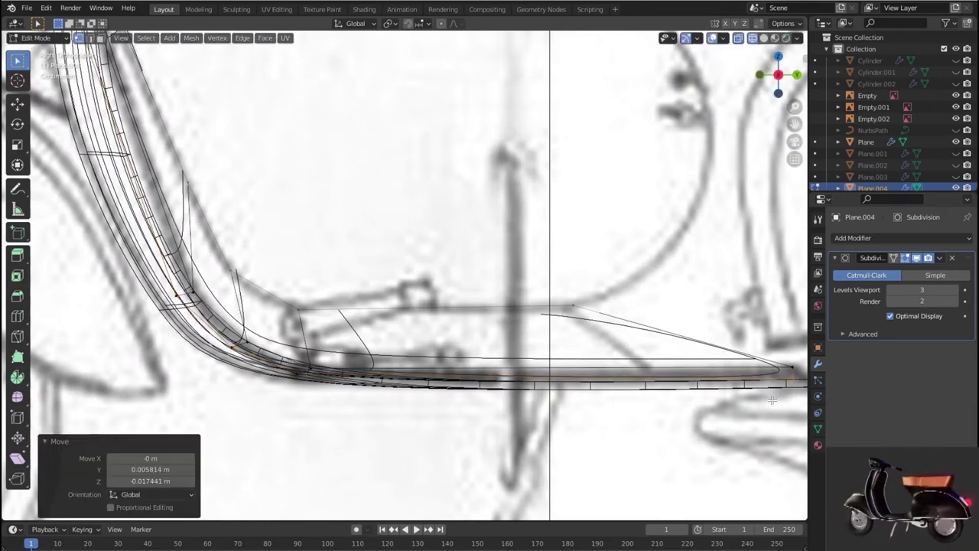
pyautogui.moveTo(397, 400); pyautogui.dragTo(397, 400, button='middle')
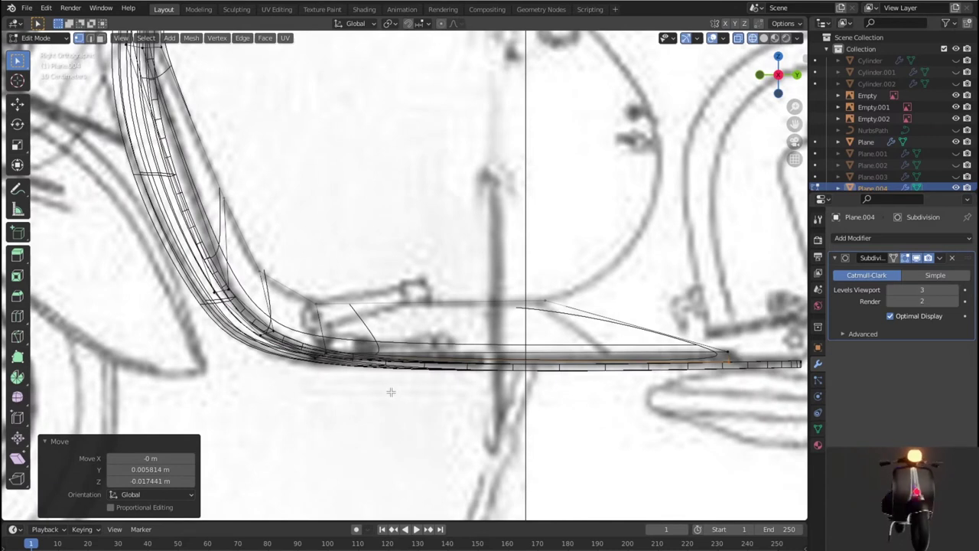
pyautogui.click(365, 370)
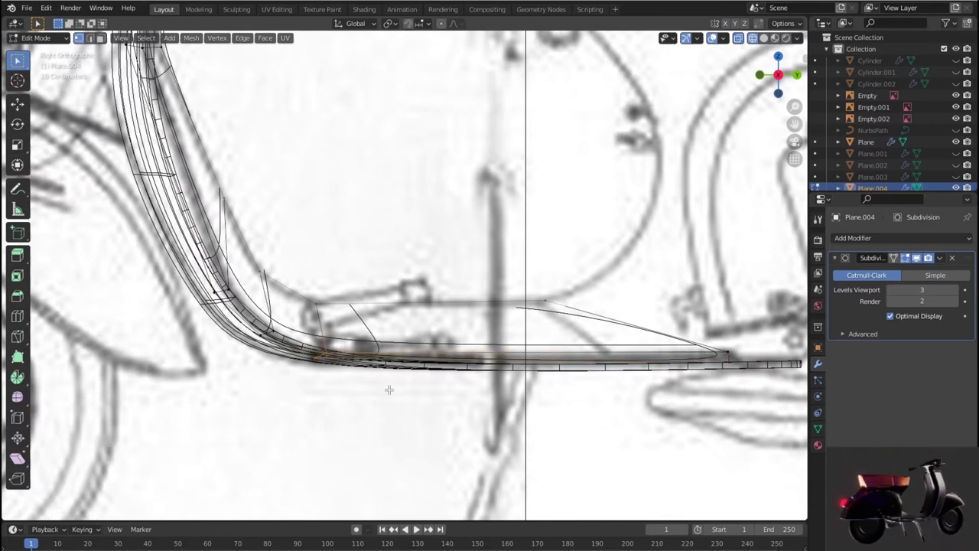
# Reposition the floorboard's lower edge loop to follow the blueprint outline.
pyautogui.keyDown('alt'); pyautogui.click(372, 374); pyautogui.keyUp('alt')
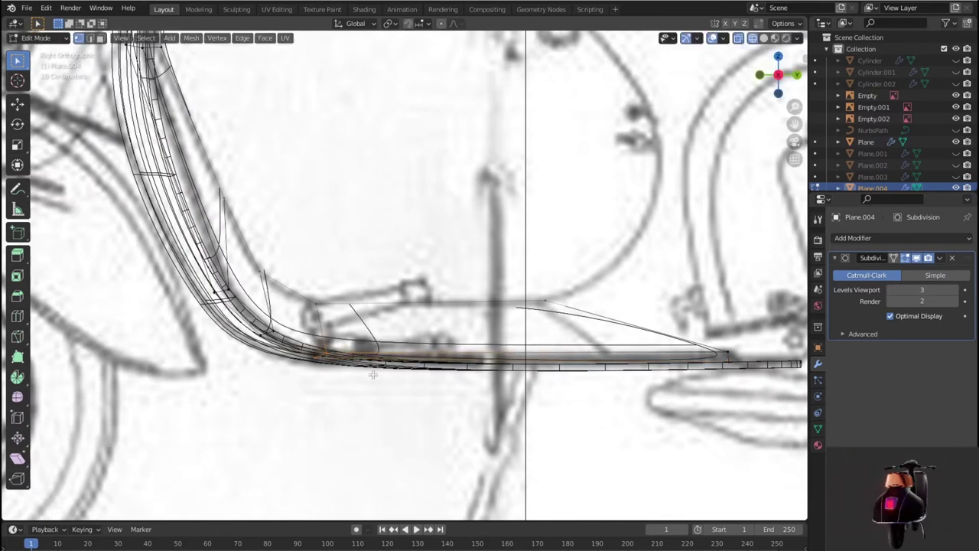
pyautogui.press('g')
pyautogui.click(328, 358)
pyautogui.press('g')
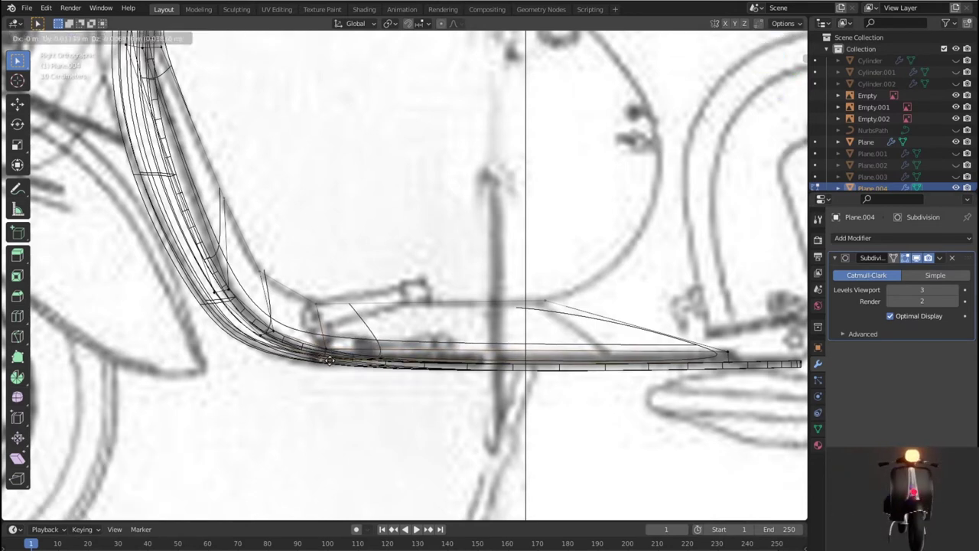
pyautogui.click(329, 358)
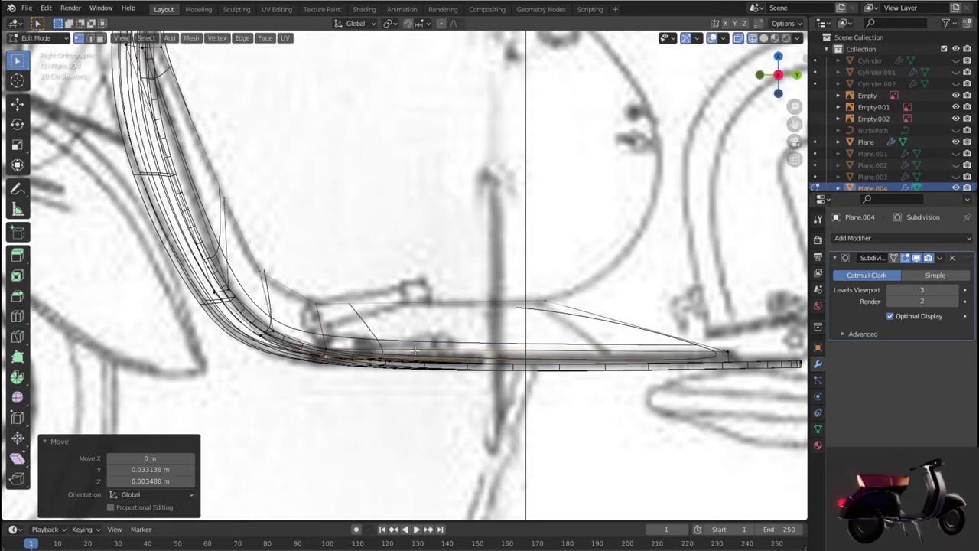
pyautogui.press('g')
pyautogui.press('g')
pyautogui.rightClick(440, 339)
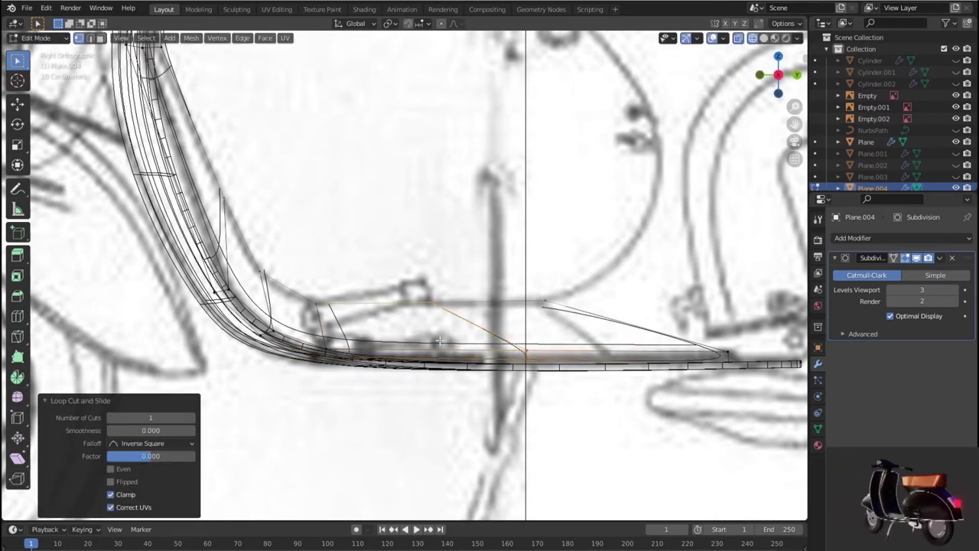
# Move the rear panel edge and floor curve vertices onto the blueprint lines.
pyautogui.click(429, 313)
pyautogui.press('g')
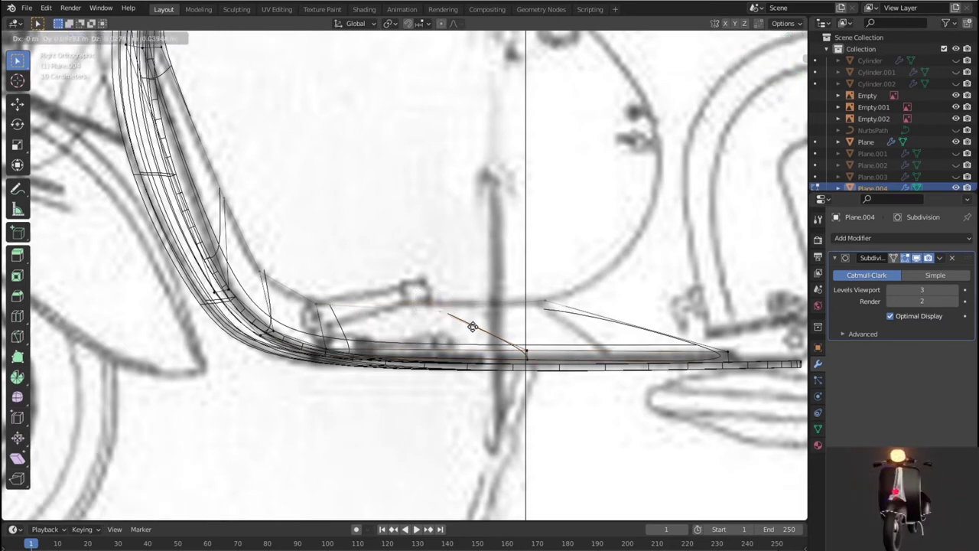
pyautogui.click(473, 322)
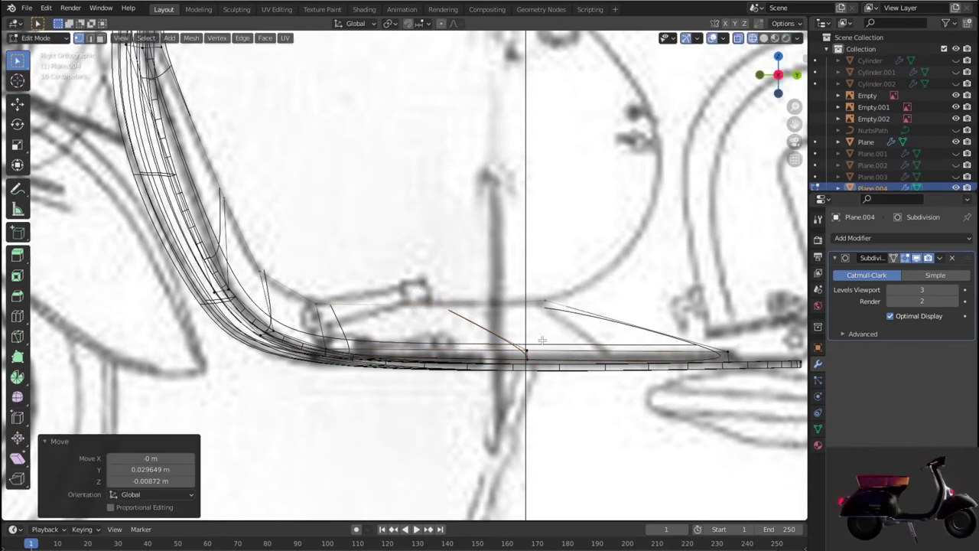
pyautogui.click(287, 337)
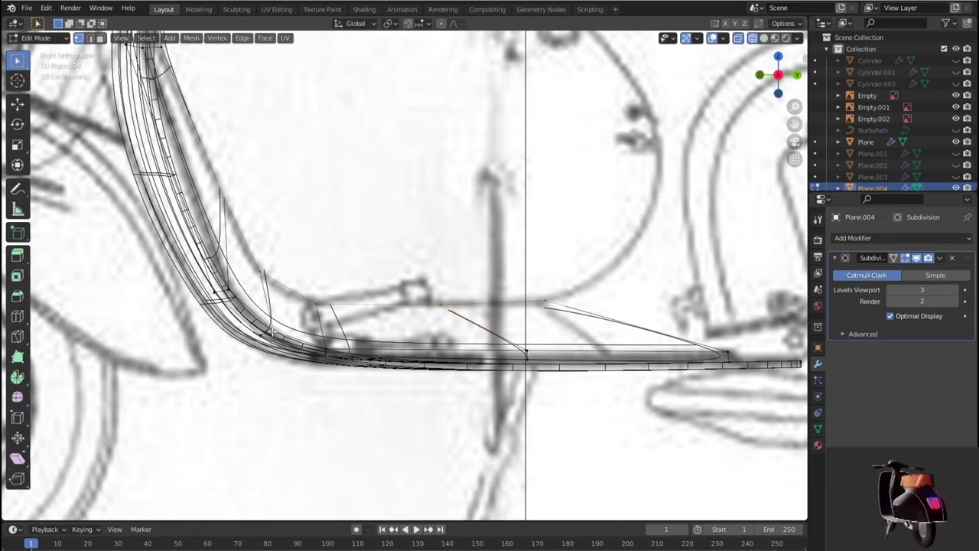
pyautogui.press('g')
pyautogui.click(261, 335)
pyautogui.press('g')
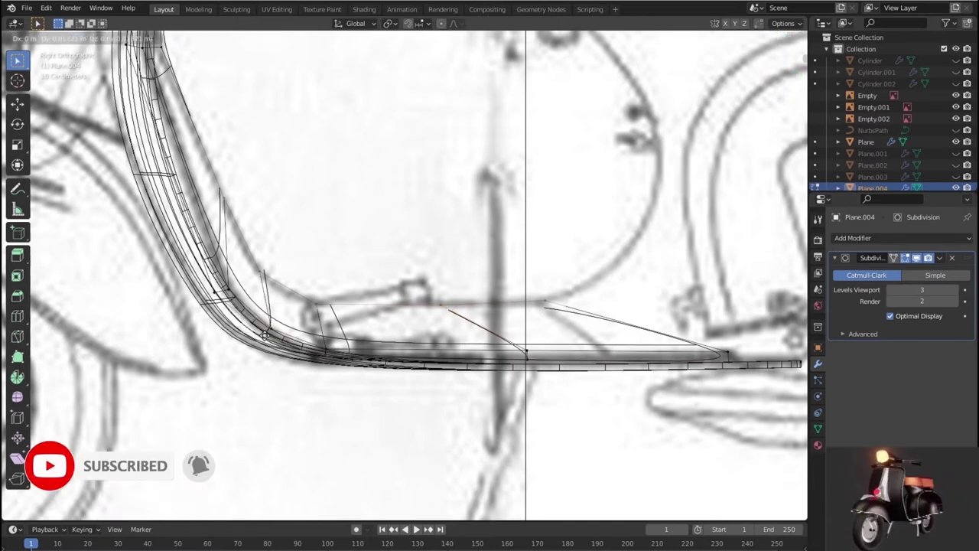
pyautogui.click(264, 335)
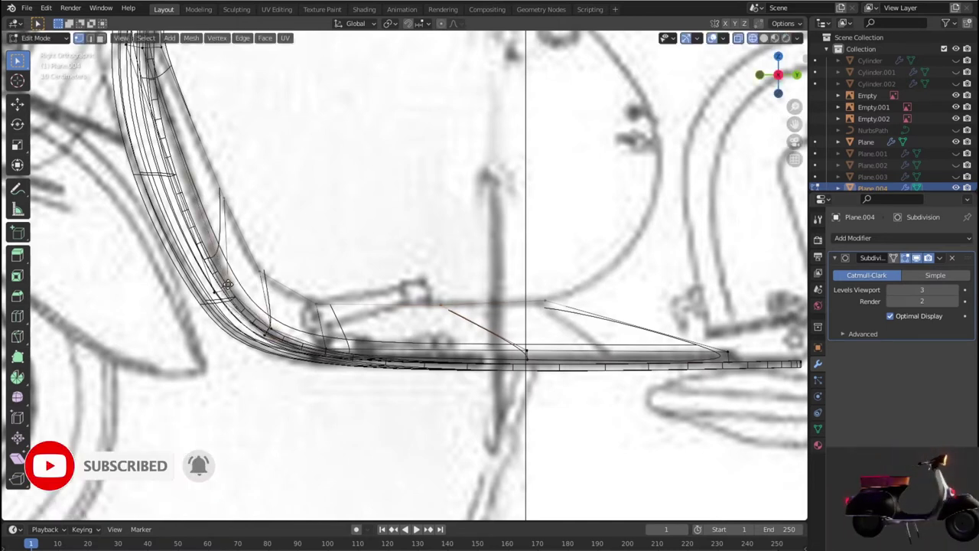
# Place a leg-shield curve vertex on the blueprint line and view the shield top.
pyautogui.press('g')
pyautogui.click(224, 288)
pyautogui.click(218, 289)
pyautogui.press('g')
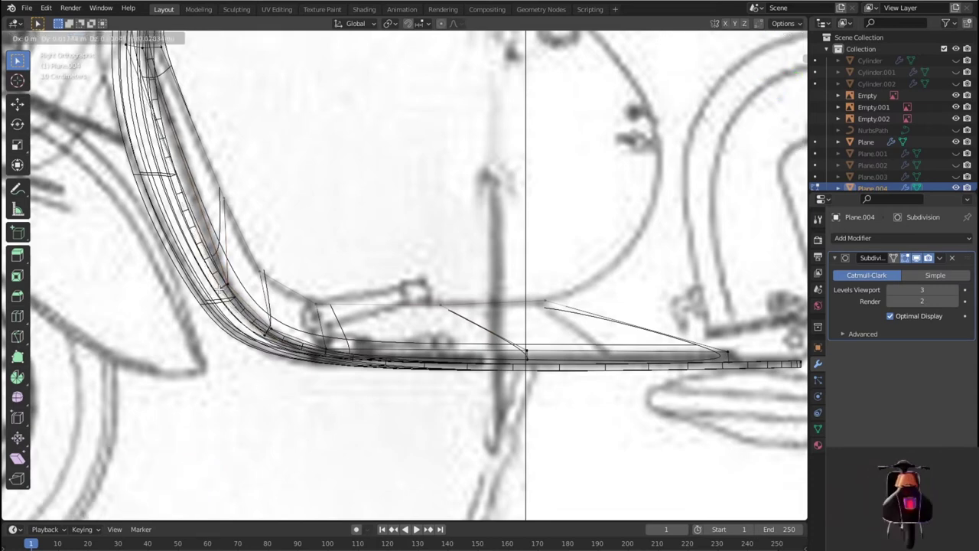
pyautogui.click(218, 289)
pyautogui.scroll(-3, 257, 300)
pyautogui.keyDown('shift'); pyautogui.moveTo(300, 204); pyautogui.dragTo(303, 365, button='middle'); pyautogui.keyUp('shift')
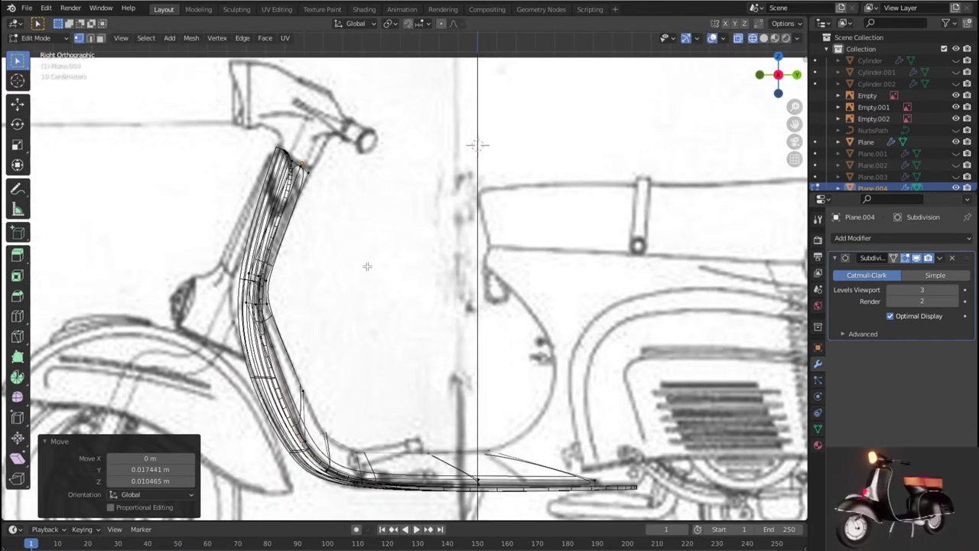
# Insert a loop cut near the top edge of the leg shield.
pyautogui.hotkey('ctrl', 'r')
pyautogui.click(294, 217)
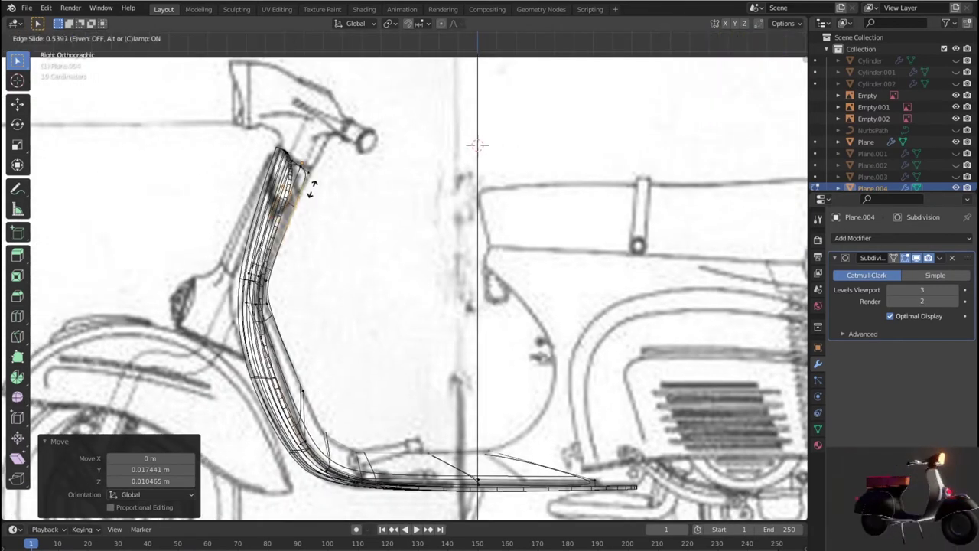
pyautogui.click(318, 169)
pyautogui.scroll(3, 318, 170)
pyautogui.scroll(2, 522, 396)
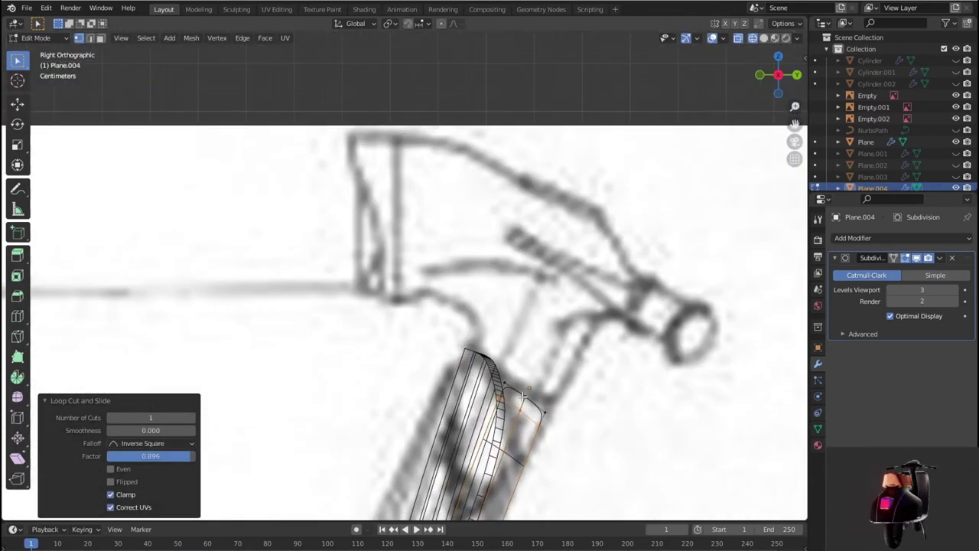
# Raise the shield's top vertices toward the handlebar and return to Object Mode.
pyautogui.moveTo(557, 425); pyautogui.dragTo(559, 425)
pyautogui.press('g')
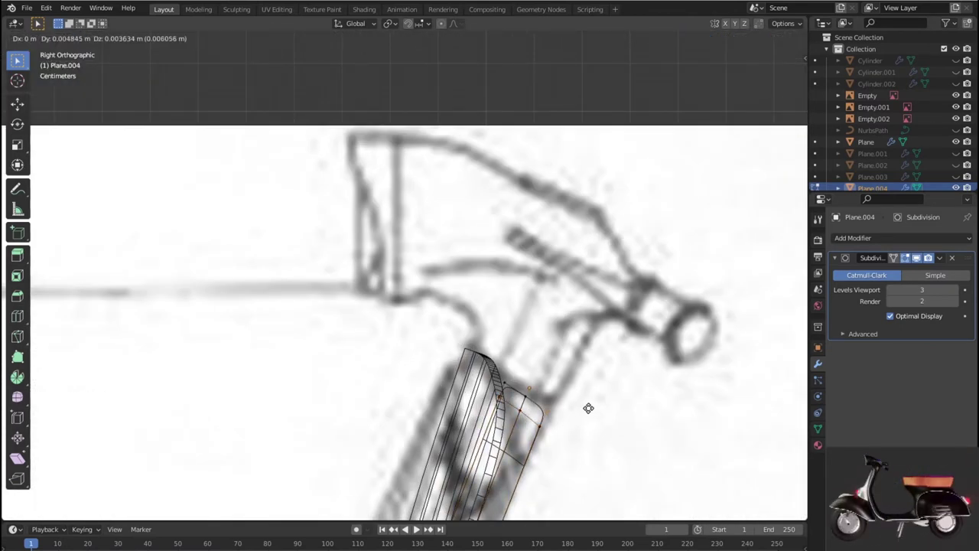
pyautogui.click(535, 391)
pyautogui.scroll(-4, 543, 402)
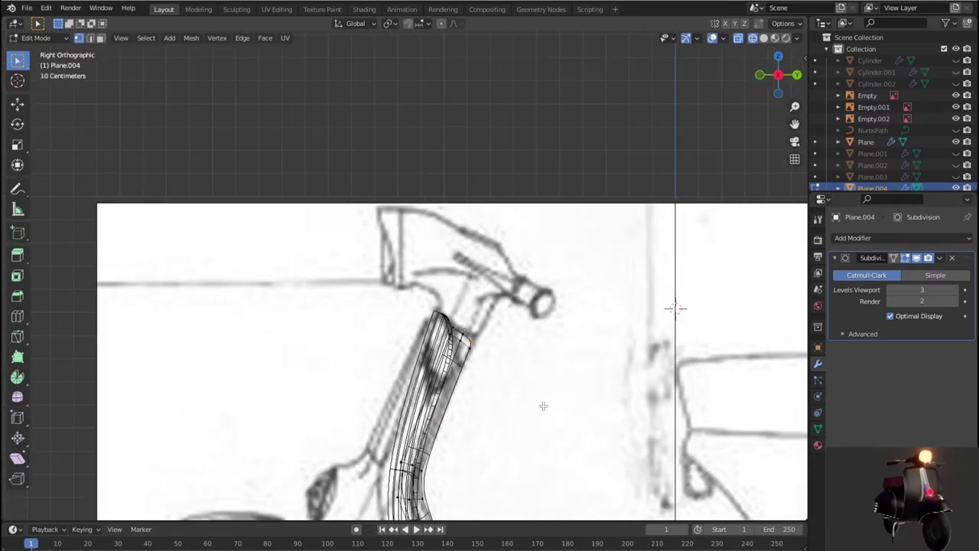
pyautogui.scroll(-4, 543, 401)
pyautogui.moveTo(543, 402)
pyautogui.mouseDown(button='middle')
pyautogui.moveTo(508, 411)
pyautogui.moveTo(537, 427)
pyautogui.moveTo(524, 407)
pyautogui.mouseUp(button='middle')
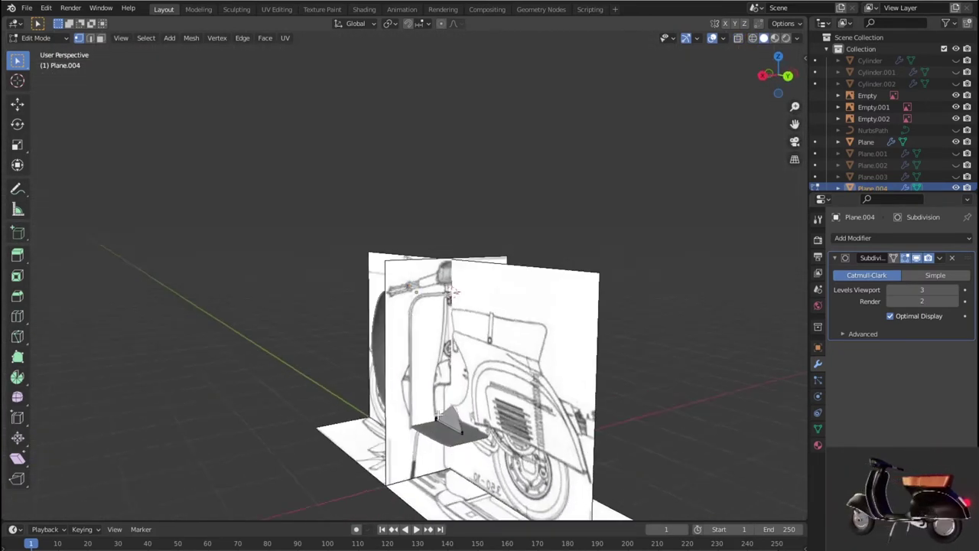
pyautogui.press('Tab')
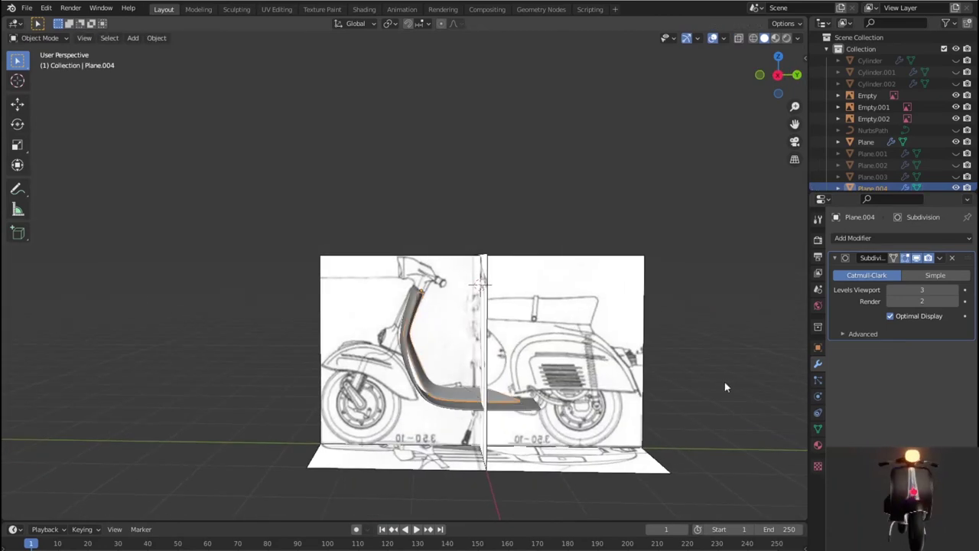
pyautogui.moveTo(647, 406); pyautogui.dragTo(491, 372, button='middle')
pyautogui.scroll(4, 492, 373)
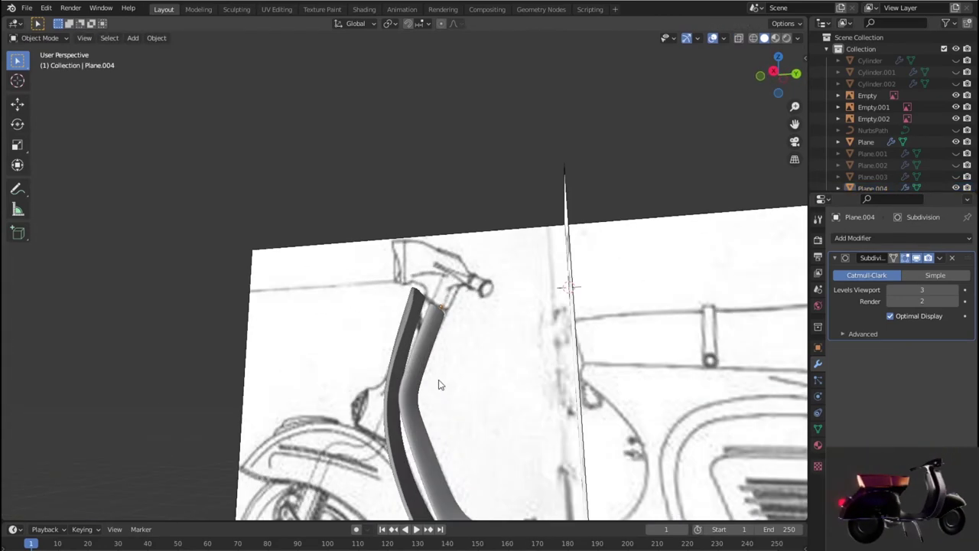
# Select Plane.004 in the right side view and enter Edit Mode on the steering column area.
pyautogui.press('KP_3')
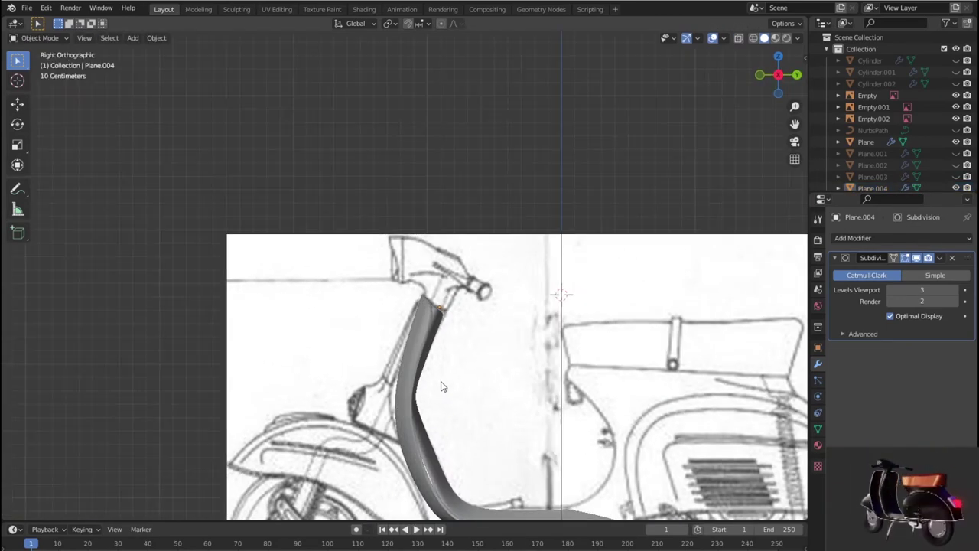
pyautogui.scroll(1, 441, 386)
pyautogui.click(447, 334)
pyautogui.scroll(-3, 485, 370)
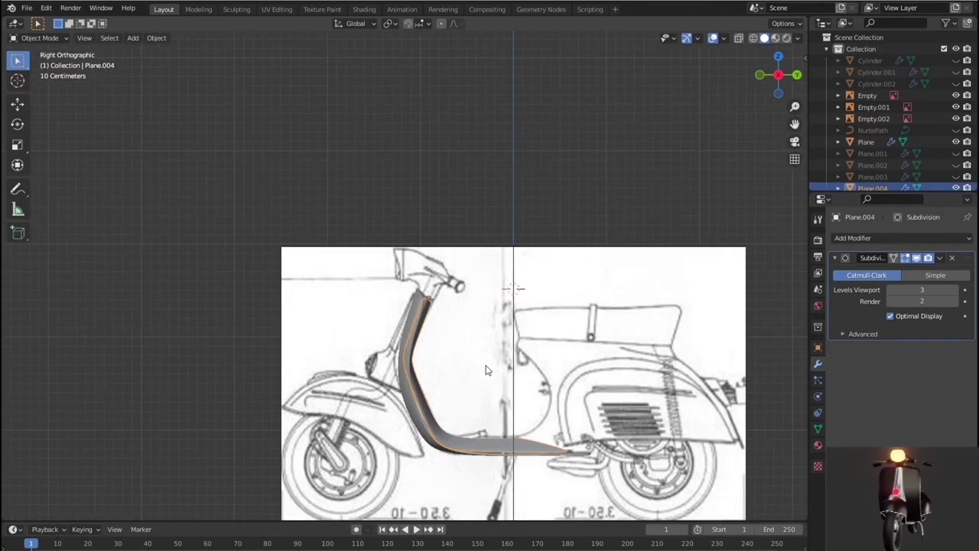
pyautogui.press('Tab')
pyautogui.scroll(1, 482, 374)
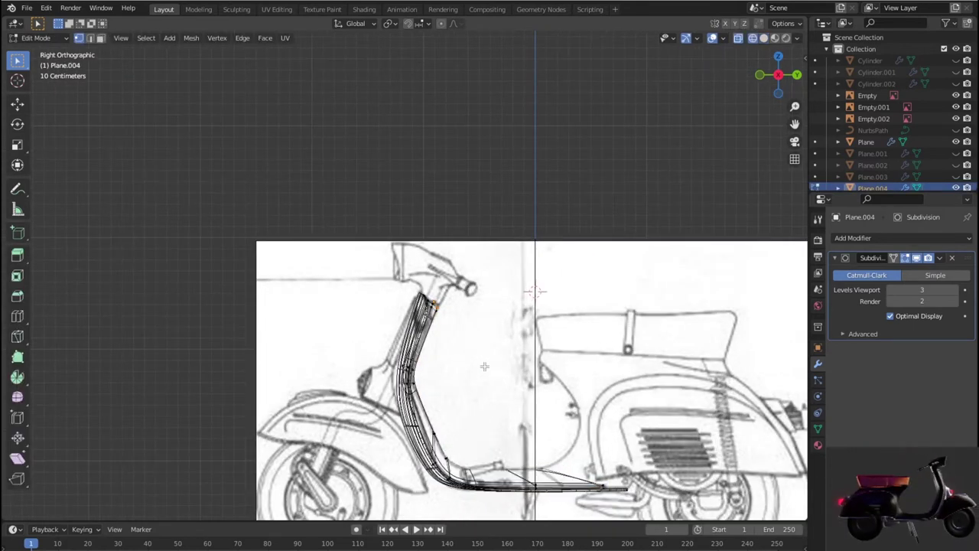
pyautogui.scroll(1, 467, 384)
pyautogui.scroll(1, 458, 386)
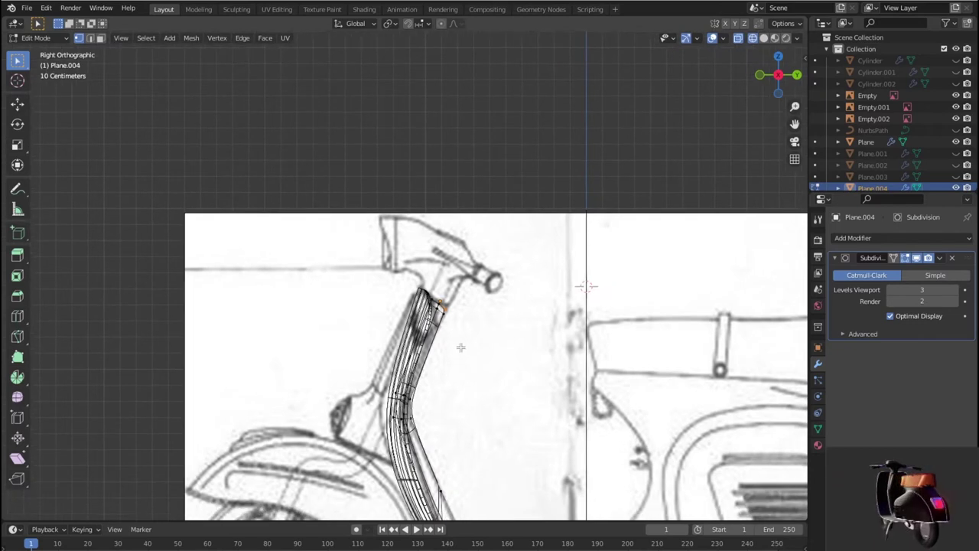
pyautogui.keyDown('shift'); pyautogui.moveTo(490, 414); pyautogui.dragTo(417, 230, button='middle'); pyautogui.keyUp('shift')
pyautogui.scroll(2, 417, 230)
# Move the steering-column bend vertices up onto the blueprint curve, then show solid shading.
pyautogui.click(360, 197)
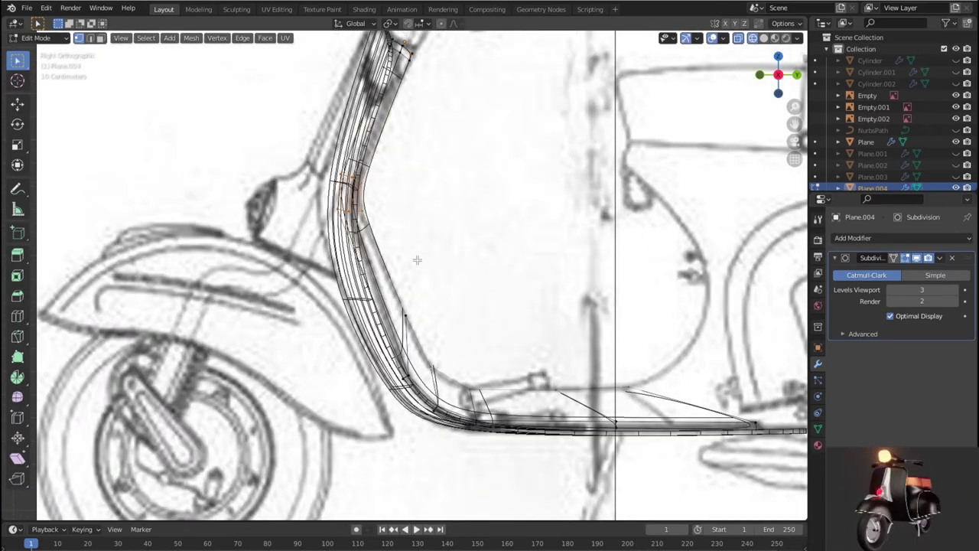
pyautogui.press('g')
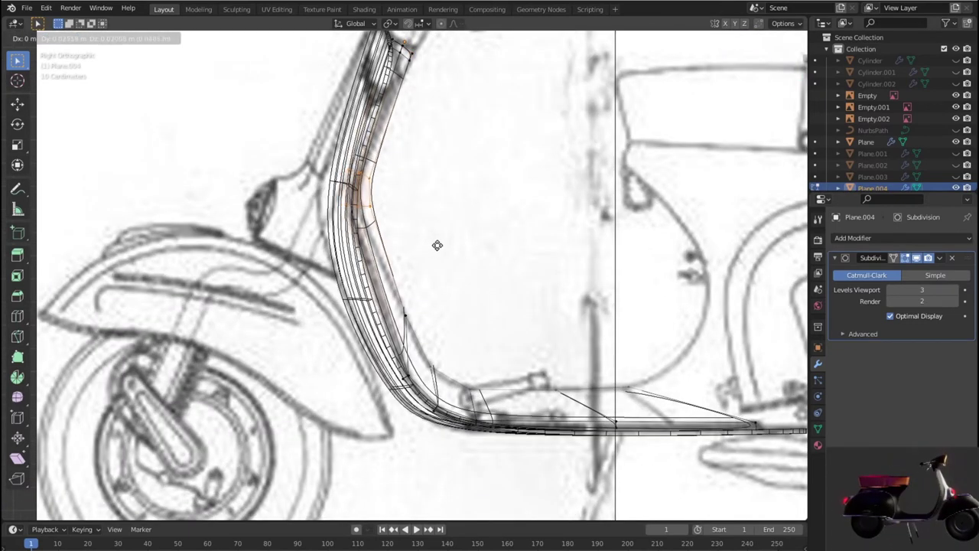
pyautogui.click(434, 244)
pyautogui.press('g')
pyautogui.click(336, 222)
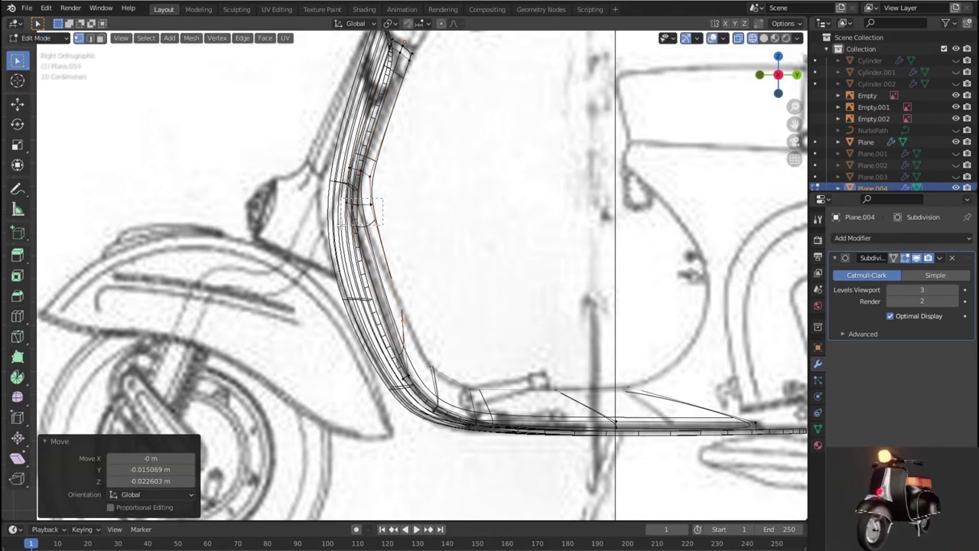
pyautogui.press('g')
pyautogui.rightClick(337, 222)
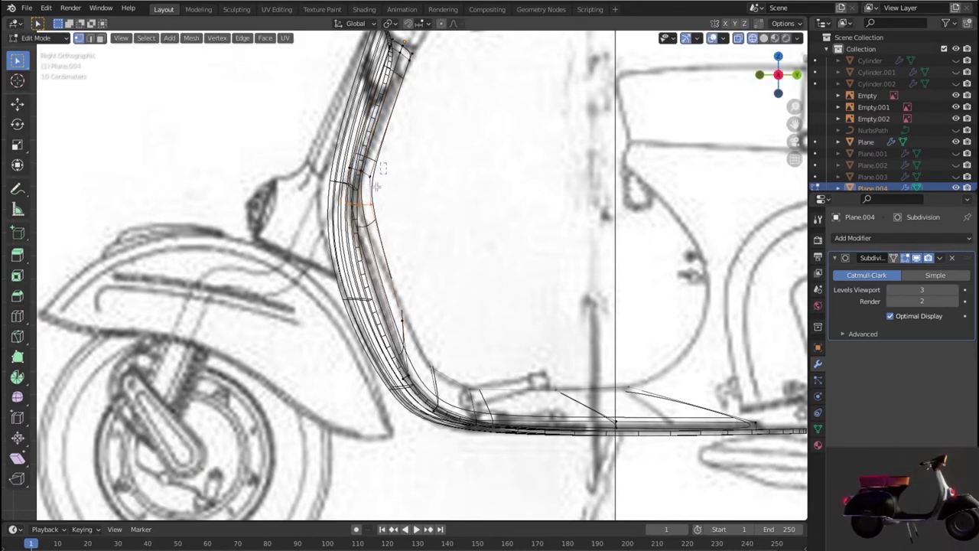
pyautogui.press('g')
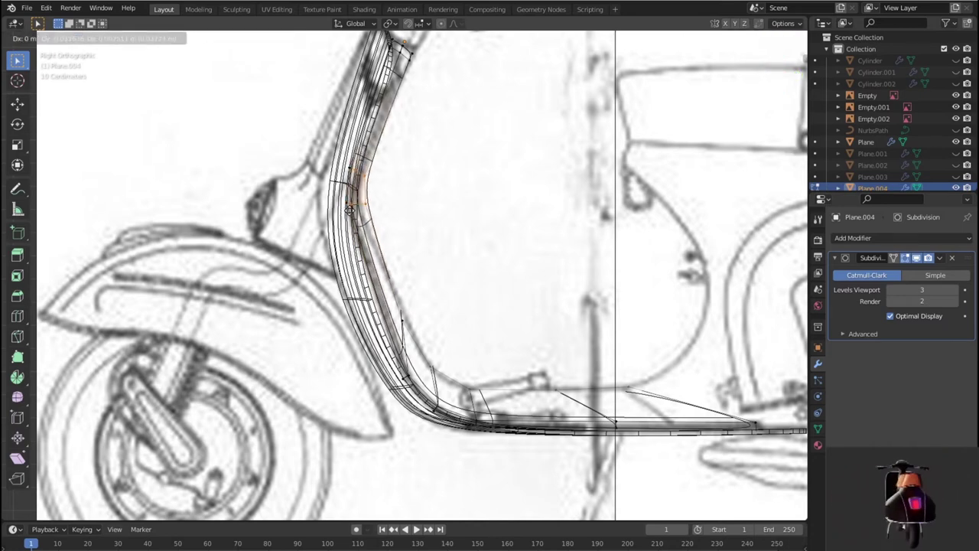
pyautogui.click(351, 205)
pyautogui.hotkey('shift', 'z')
pyautogui.scroll(-5, 493, 254)
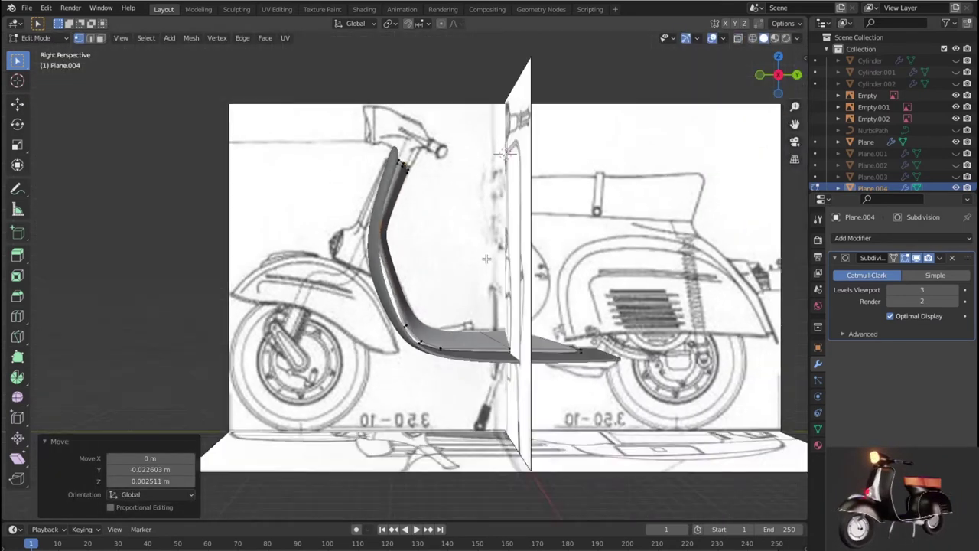
# Nudge two vertices on the leg shield's edge along the Y axis.
pyautogui.moveTo(493, 254); pyautogui.dragTo(463, 239, button='middle')
pyautogui.scroll(3, 463, 239)
pyautogui.scroll(-3, 464, 240)
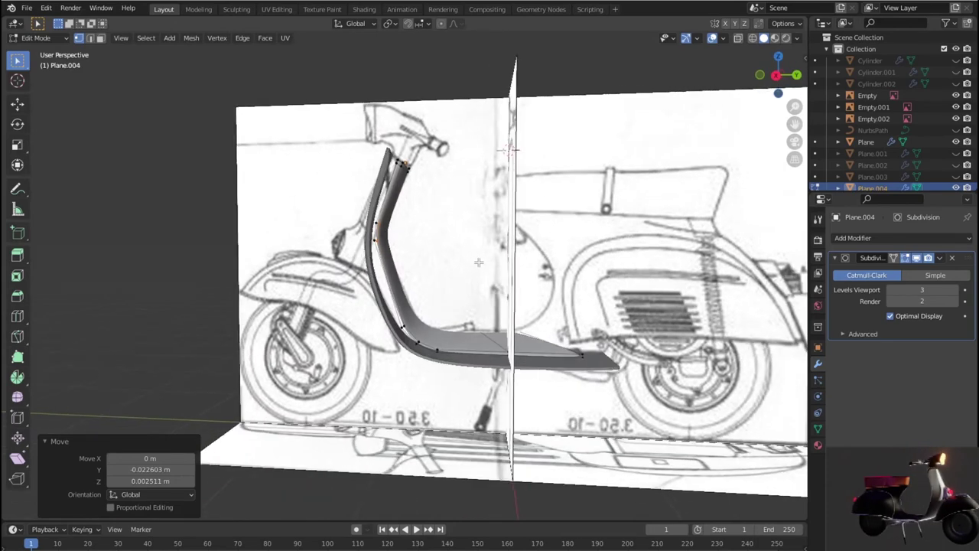
pyautogui.moveTo(464, 240)
pyautogui.mouseDown(button='middle')
pyautogui.moveTo(446, 404)
pyautogui.moveTo(441, 339)
pyautogui.moveTo(362, 260)
pyautogui.mouseUp(button='middle')
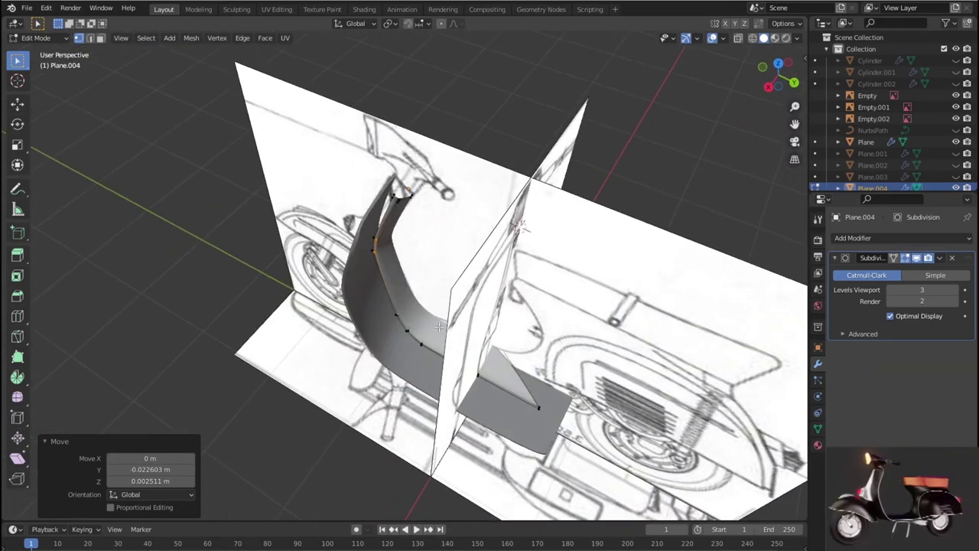
pyautogui.scroll(4, 362, 259)
pyautogui.click(478, 263)
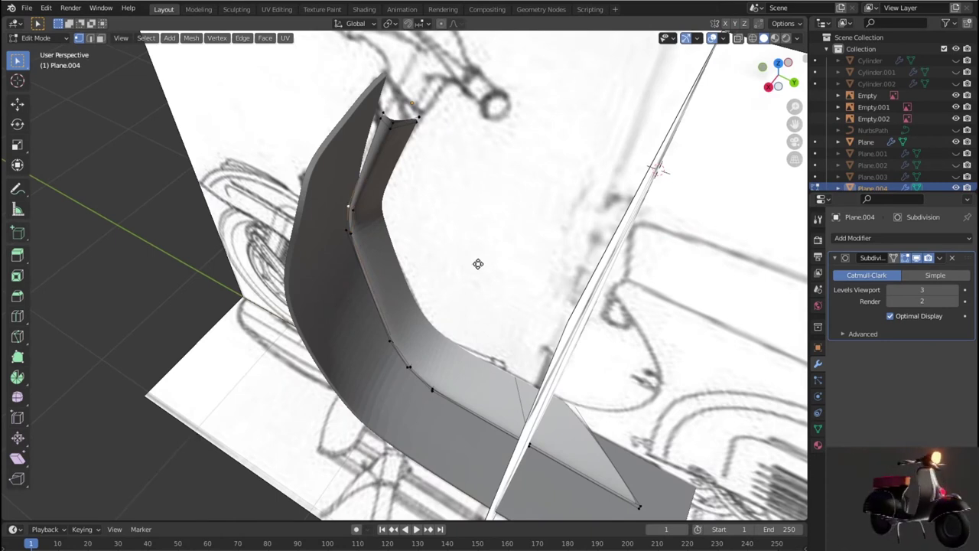
pyautogui.press('g')
pyautogui.press('x')
pyautogui.press('y')
pyautogui.click(469, 263)
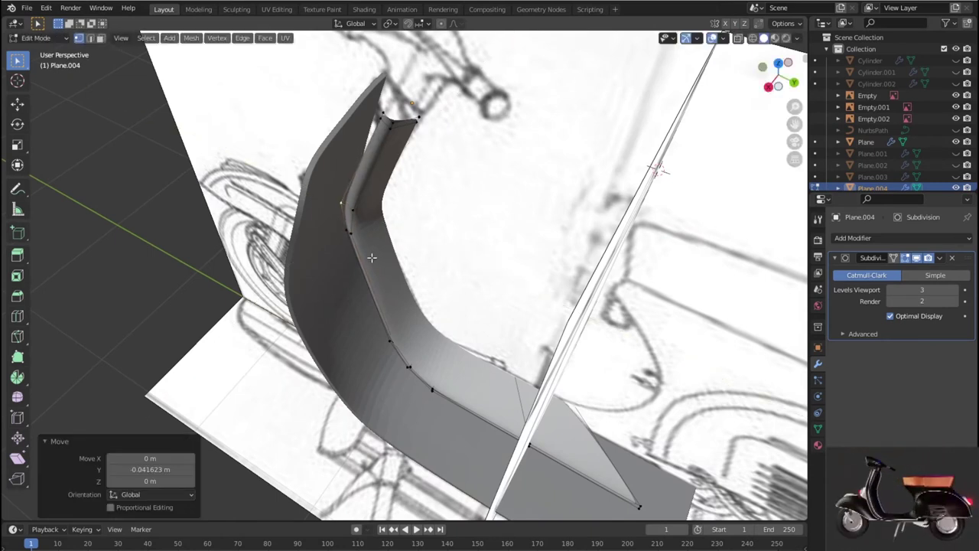
pyautogui.click(346, 229)
pyautogui.press('g')
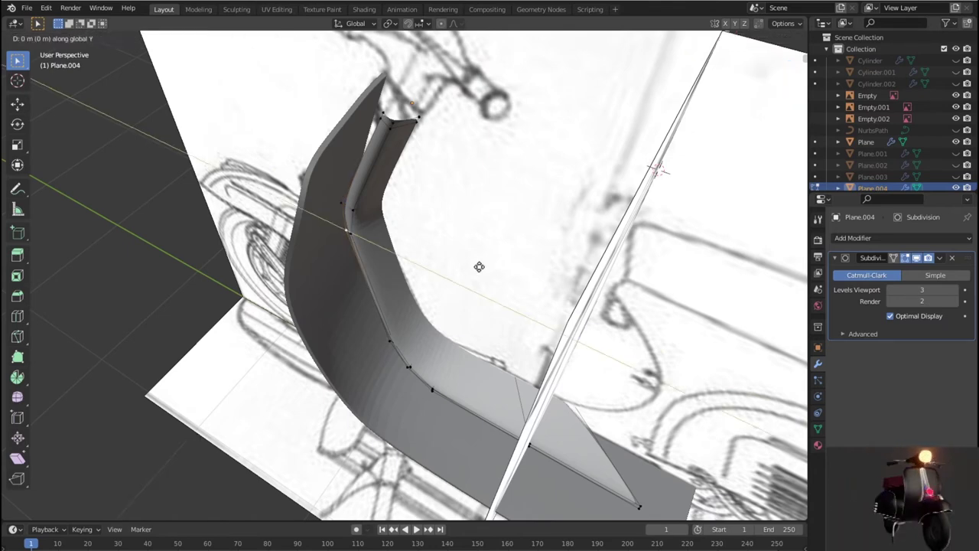
pyautogui.press('y')
pyautogui.click(464, 262)
# Nudge an inner-curve floorboard vertex along Y and lower two bend vertices vertically.
pyautogui.moveTo(441, 337)
pyautogui.mouseDown(button='middle')
pyautogui.moveTo(443, 317)
pyautogui.moveTo(432, 362)
pyautogui.mouseUp(button='middle')
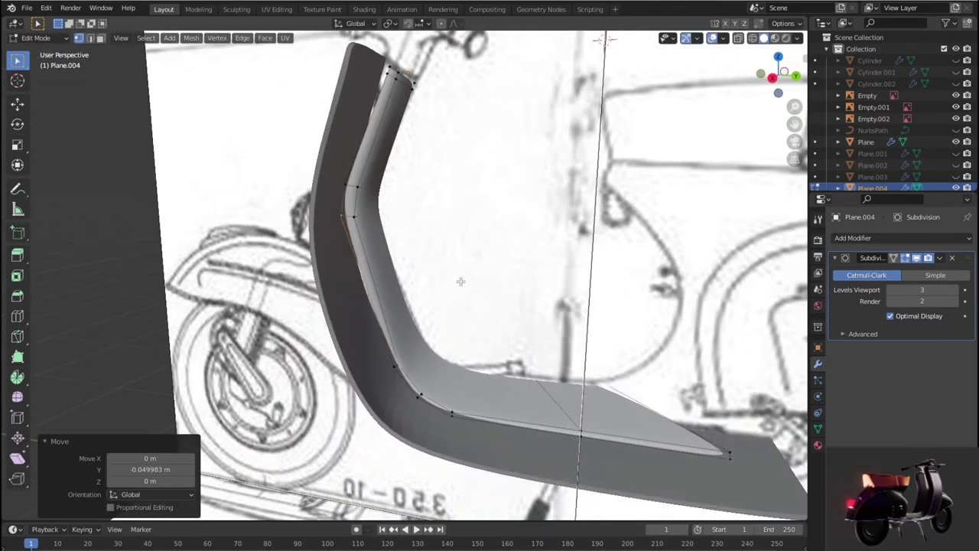
pyautogui.click(393, 367)
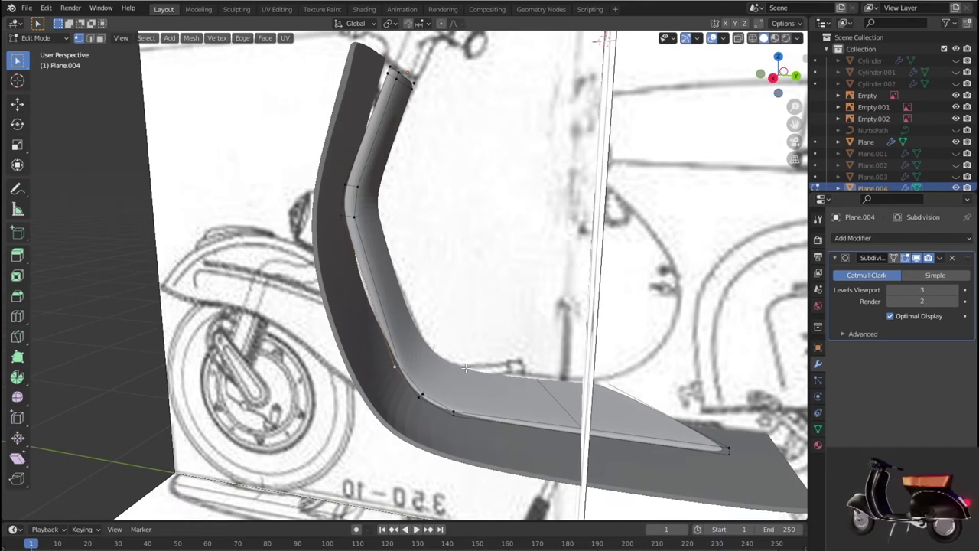
pyautogui.press('y')
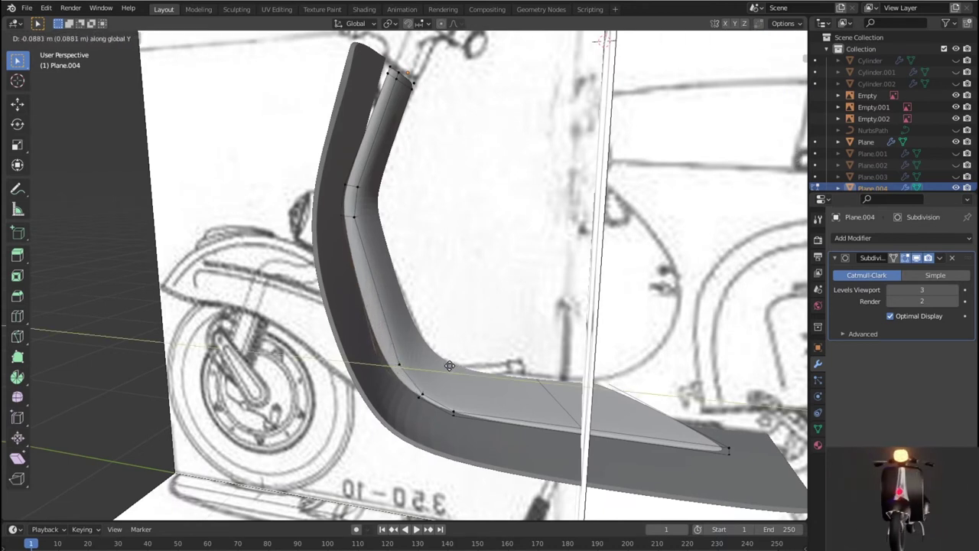
pyautogui.click(449, 366)
pyautogui.click(419, 397)
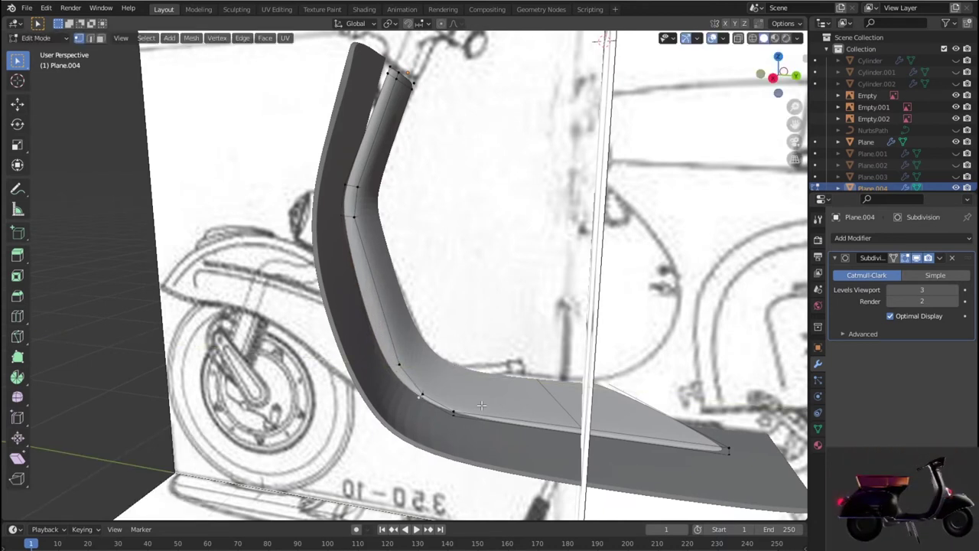
pyautogui.press('g')
pyautogui.press('z')
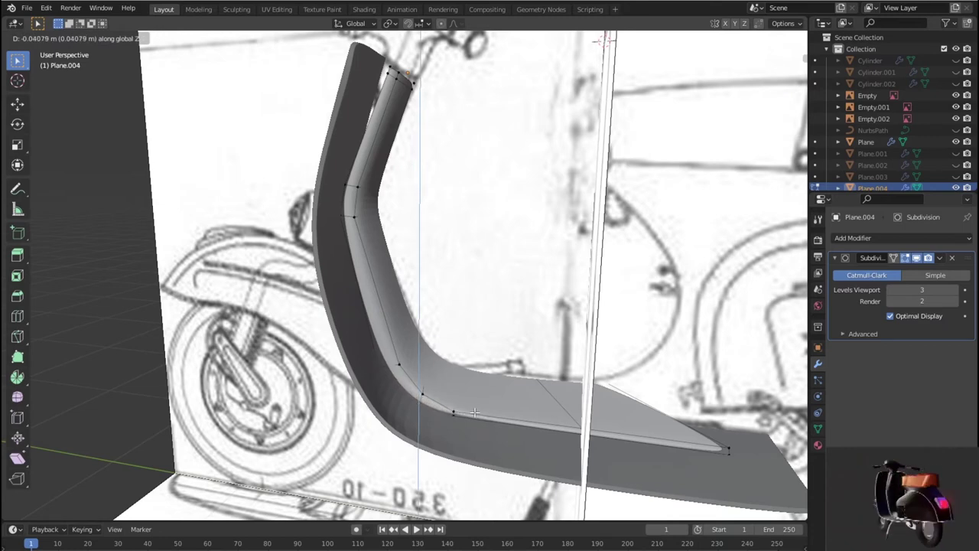
pyautogui.click(474, 413)
pyautogui.click(454, 413)
pyautogui.press('g')
pyautogui.press('z')
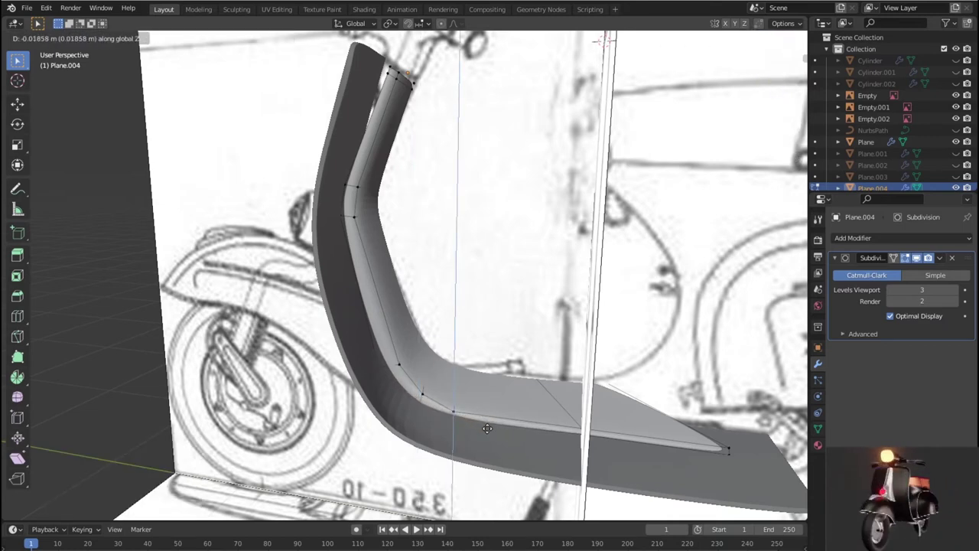
pyautogui.click(487, 428)
# Slide the leg shield's side and inner-curve edges slightly along its surface.
pyautogui.moveTo(487, 429)
pyautogui.mouseDown(button='middle')
pyautogui.moveTo(591, 405)
pyautogui.moveTo(506, 418)
pyautogui.mouseUp(button='middle')
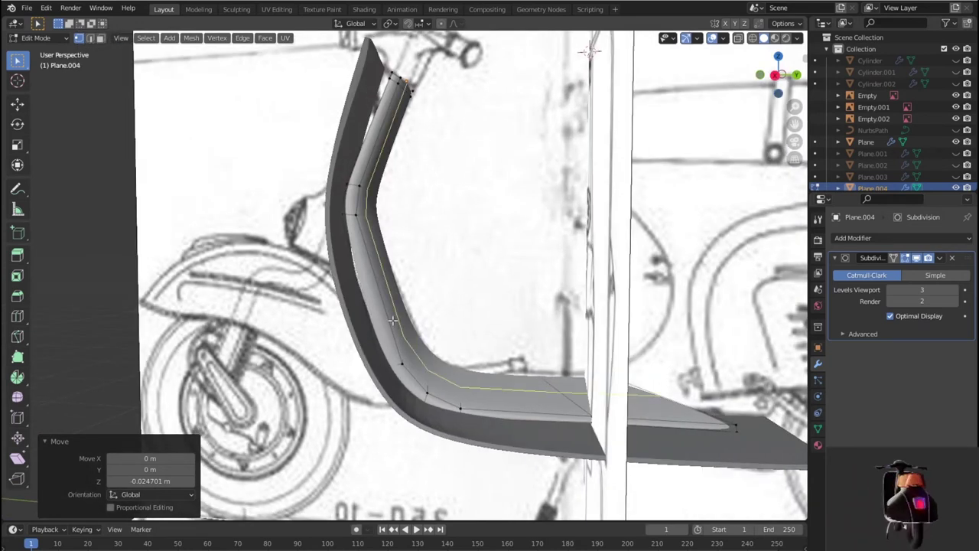
pyautogui.click(377, 275)
pyautogui.press('g')
pyautogui.press('g')
pyautogui.click(378, 305)
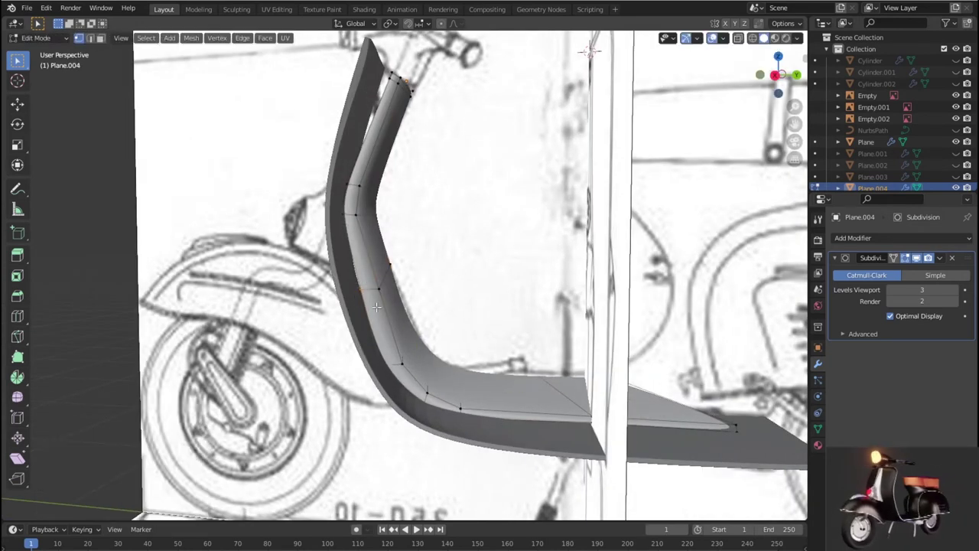
pyautogui.press('g')
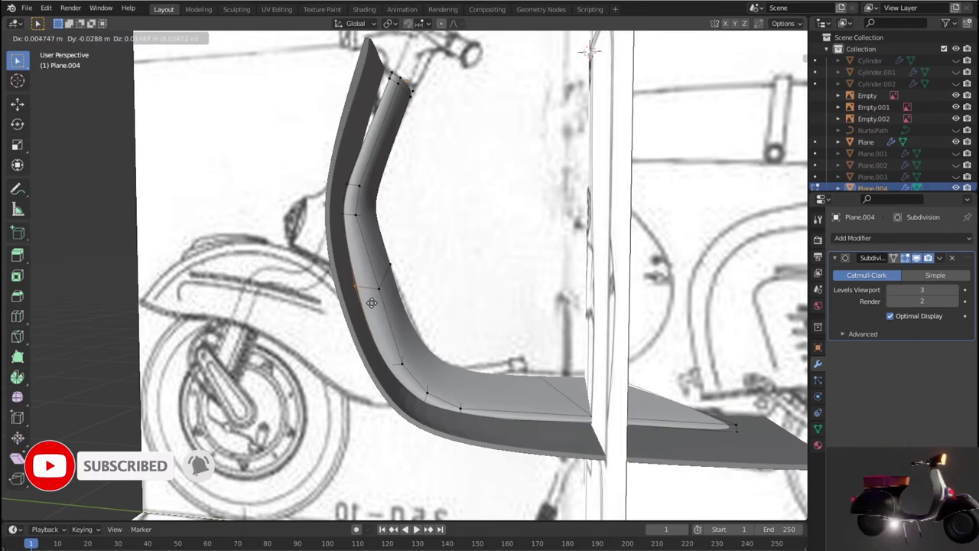
pyautogui.click(371, 302)
pyautogui.scroll(-5, 427, 330)
pyautogui.moveTo(427, 330); pyautogui.dragTo(399, 365, button='middle')
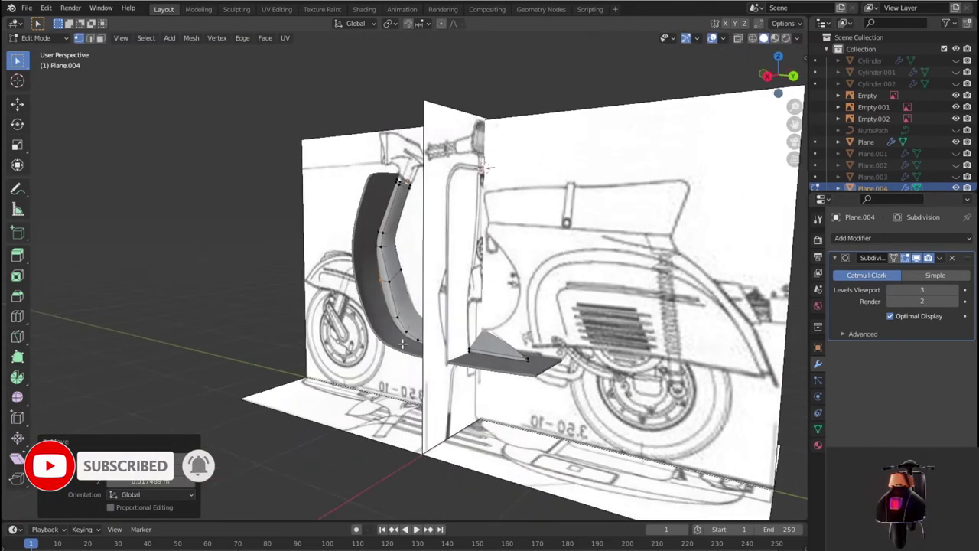
# In top wireframe view, align the centre-line vertices and a front-curve edge with the reference.
pyautogui.press('KP_7')
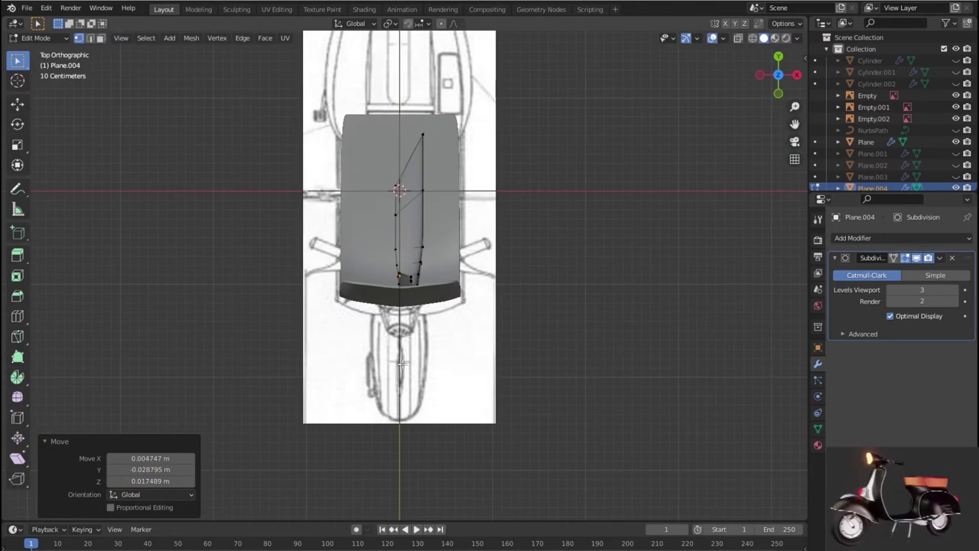
pyautogui.scroll(1, 440, 273)
pyautogui.hotkey('shift', 'z')
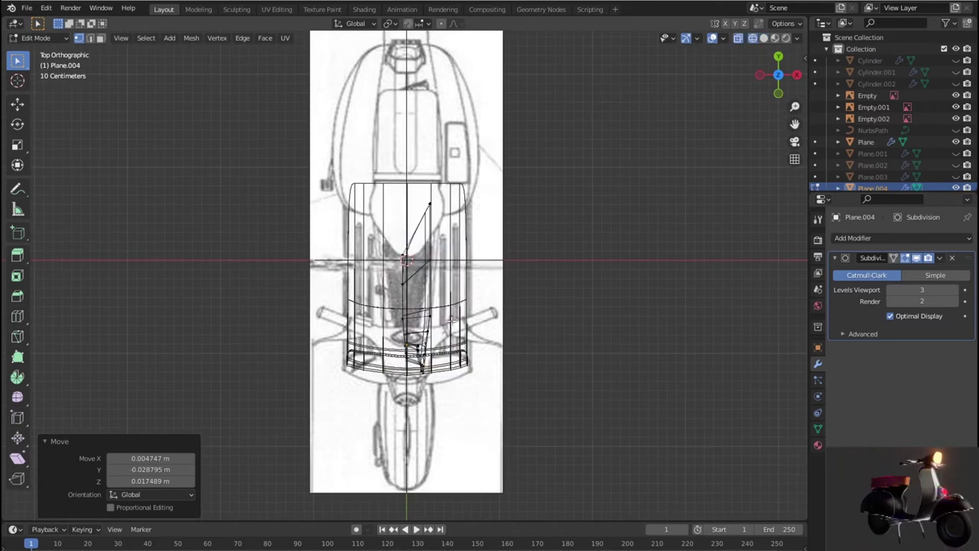
pyautogui.scroll(1, 452, 321)
pyautogui.scroll(1, 444, 310)
pyautogui.scroll(1, 432, 299)
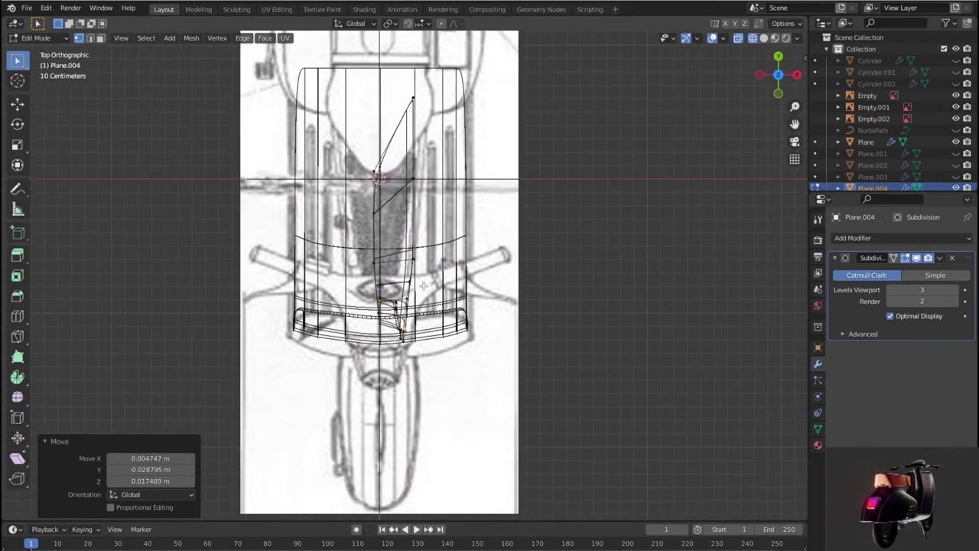
pyautogui.scroll(2, 422, 285)
pyautogui.scroll(2, 423, 285)
pyautogui.click(419, 241)
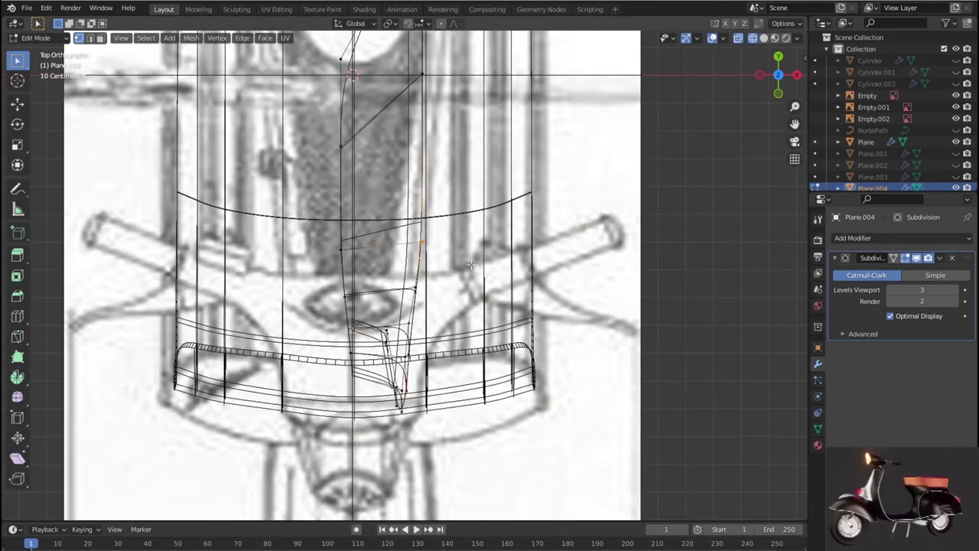
pyautogui.press('g')
pyautogui.click(404, 280)
pyautogui.press('g')
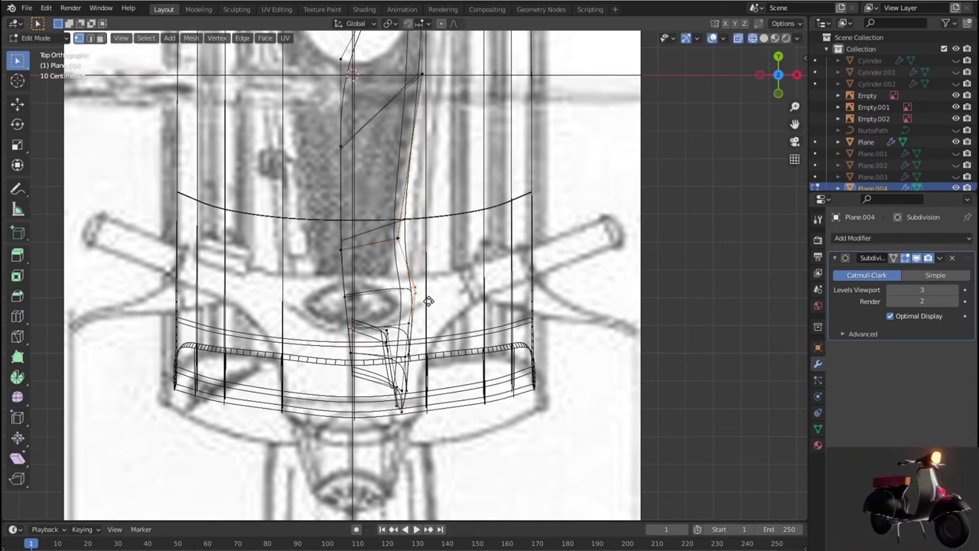
pyautogui.click(410, 298)
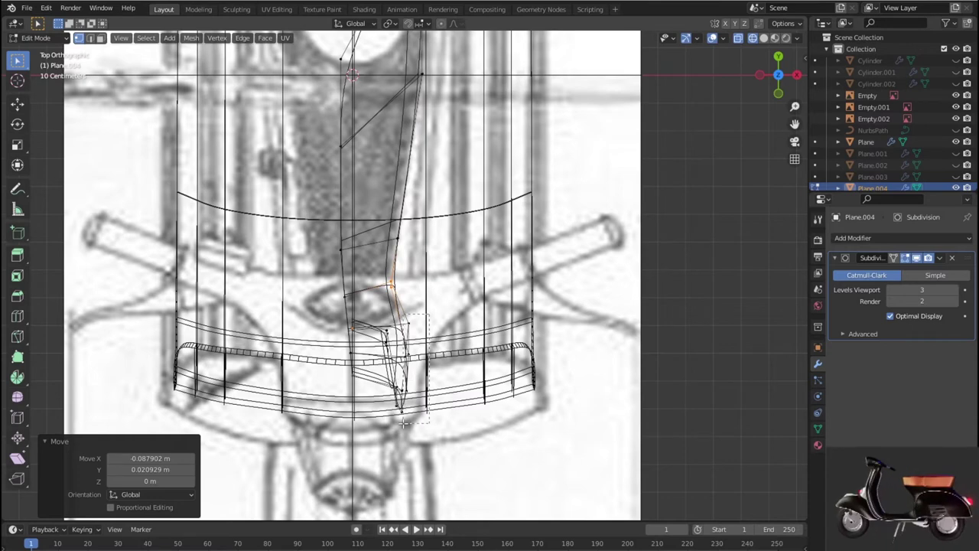
pyautogui.click(398, 355)
pyautogui.press('g')
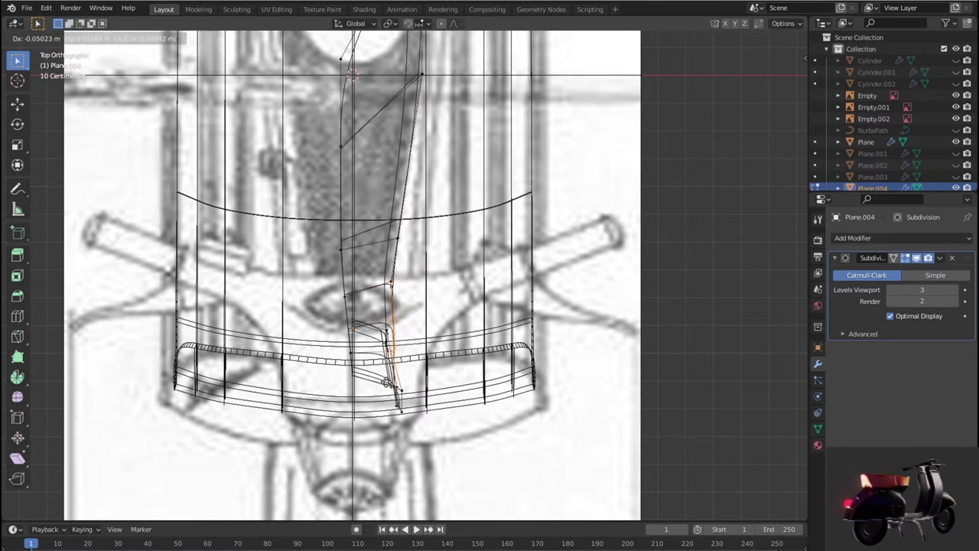
pyautogui.click(386, 383)
# Pull the floorboard's rear vertex 0.675 m further back along Y.
pyautogui.scroll(-2, 386, 383)
pyautogui.keyDown('shift'); pyautogui.moveTo(353, 245); pyautogui.dragTo(354, 342, button='middle'); pyautogui.keyUp('shift')
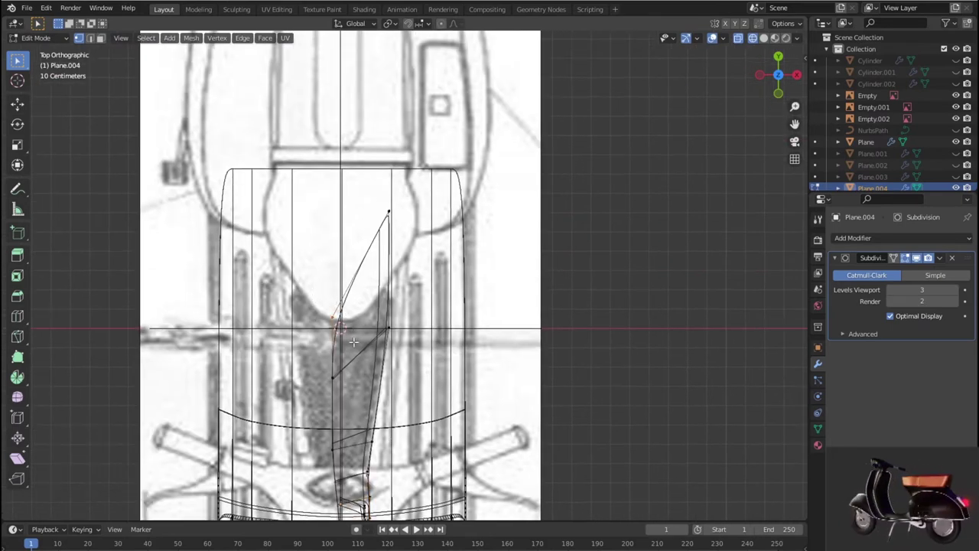
pyautogui.press('g')
pyautogui.rightClick(368, 291)
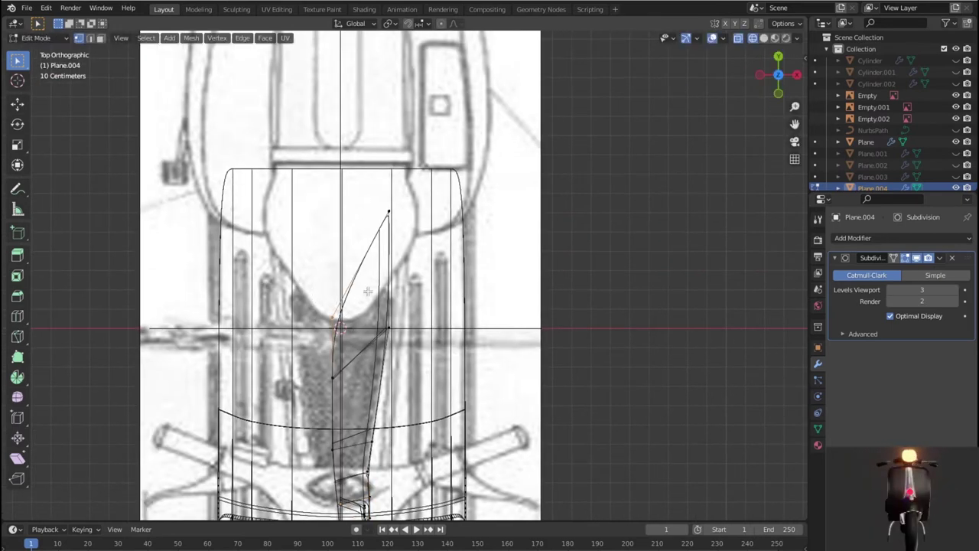
pyautogui.press('g')
pyautogui.press('y')
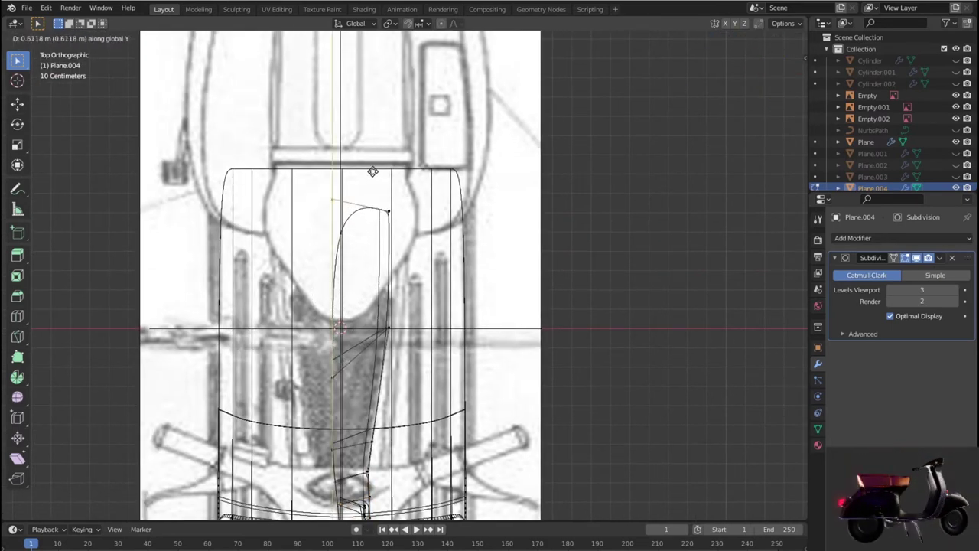
pyautogui.click(371, 161)
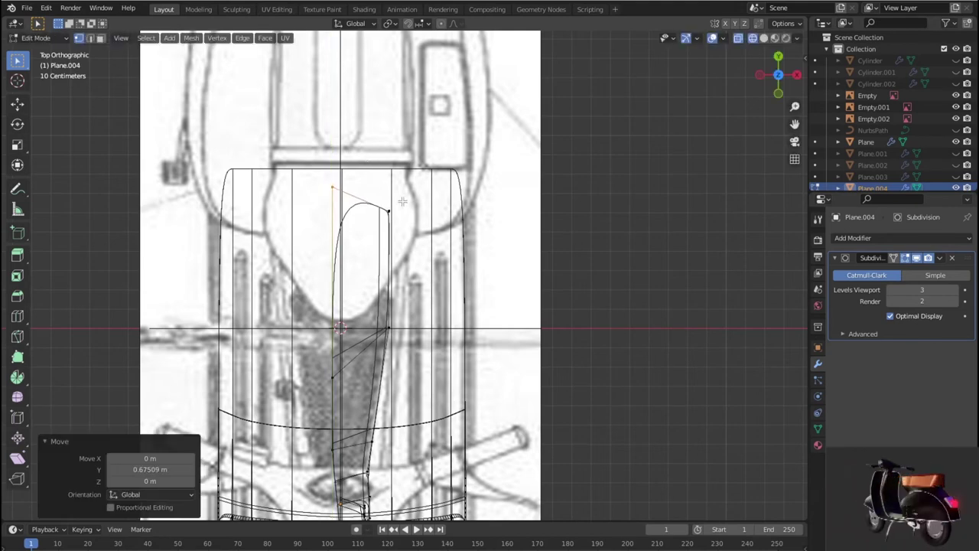
pyautogui.press('KP_3')
pyautogui.scroll(-2, 423, 212)
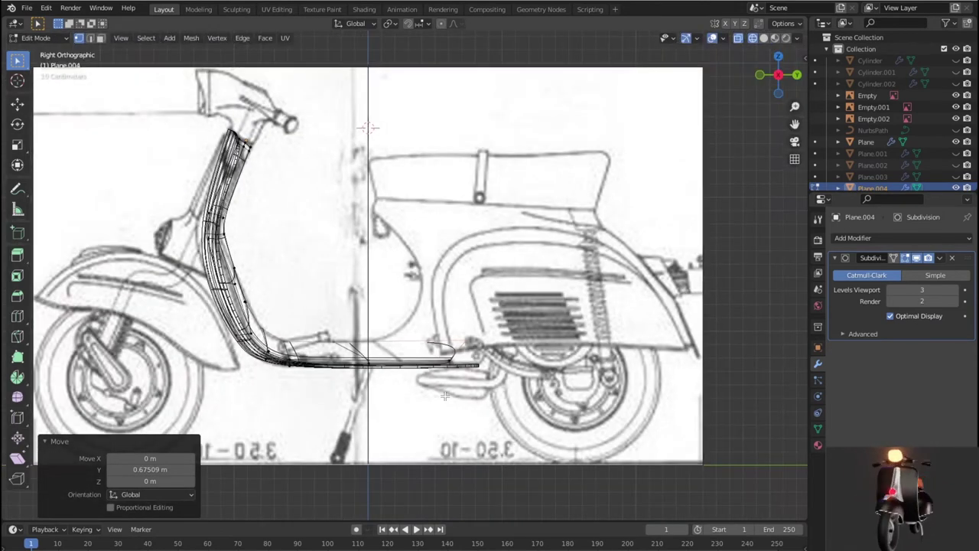
# Add an edge loop across the floorboard and slide it rearward to factor -0.532.
pyautogui.click(430, 341)
pyautogui.press('g')
pyautogui.press('g')
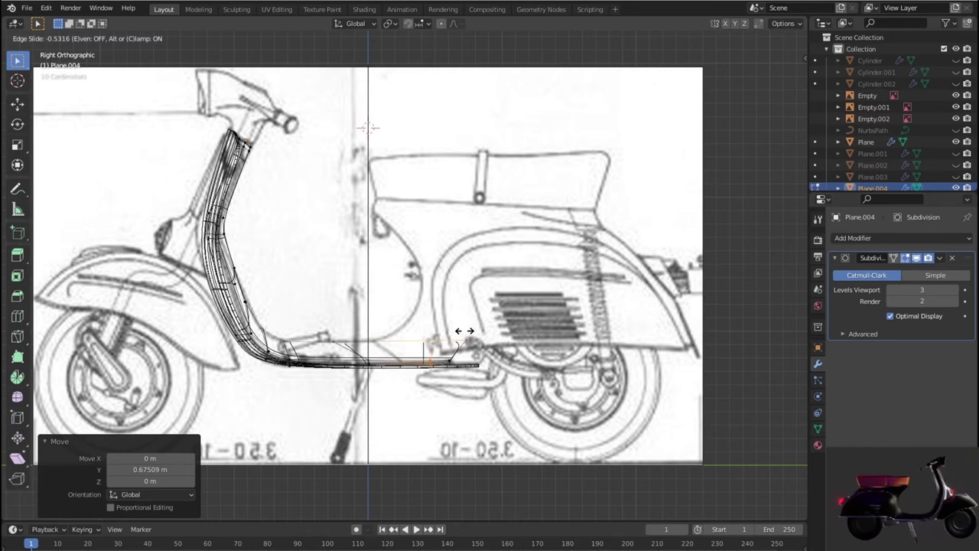
pyautogui.click(464, 331)
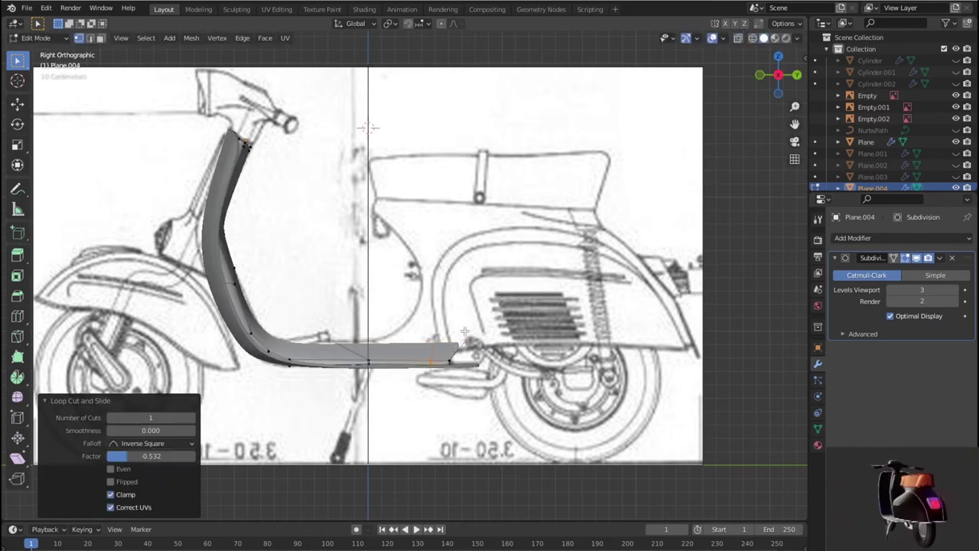
pyautogui.scroll(-2, 464, 331)
pyautogui.moveTo(465, 330)
pyautogui.mouseDown(button='middle')
pyautogui.moveTo(328, 507)
pyautogui.moveTo(213, 449)
pyautogui.mouseUp(button='middle')
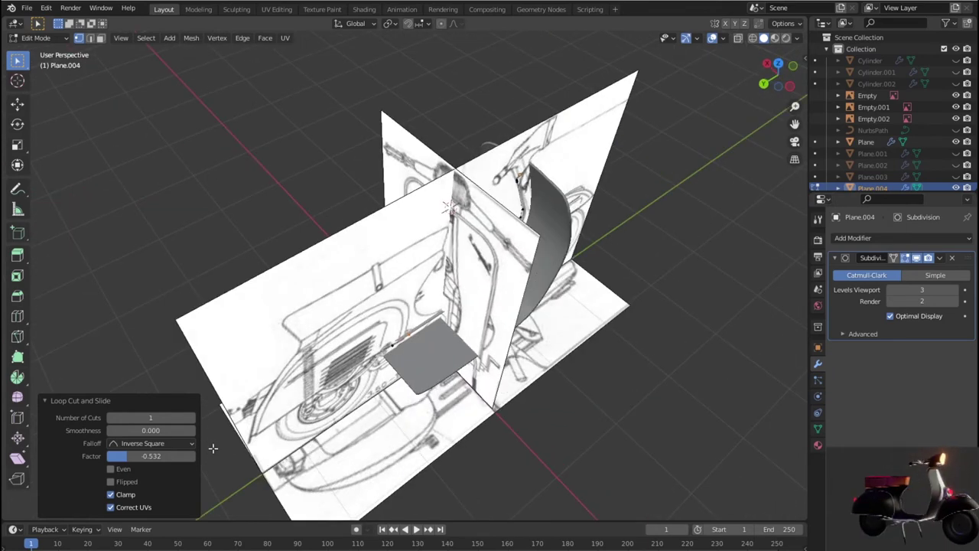
# Select the centre-line edge loop in top wireframe view.
pyautogui.press('KP_7')
pyautogui.hotkey('shift', 'z')
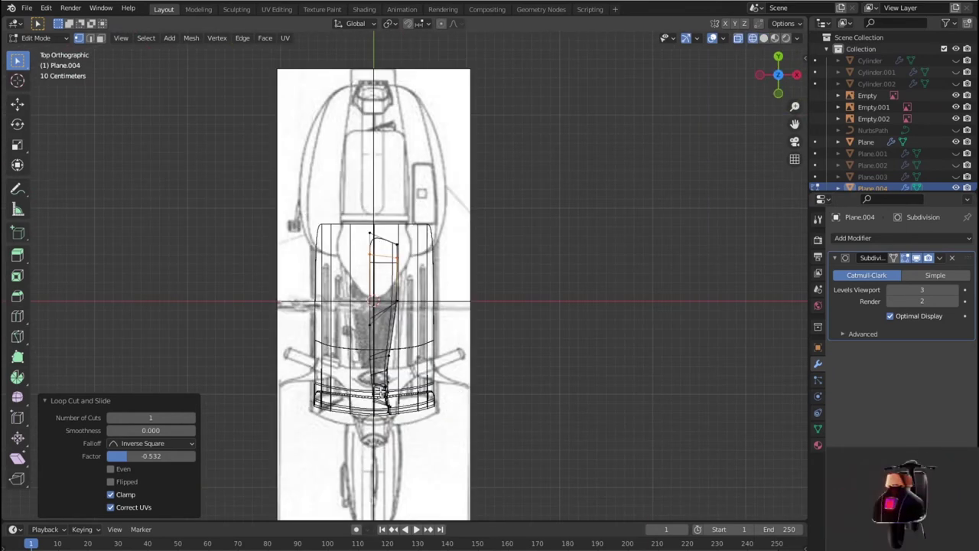
pyautogui.scroll(1, 380, 392)
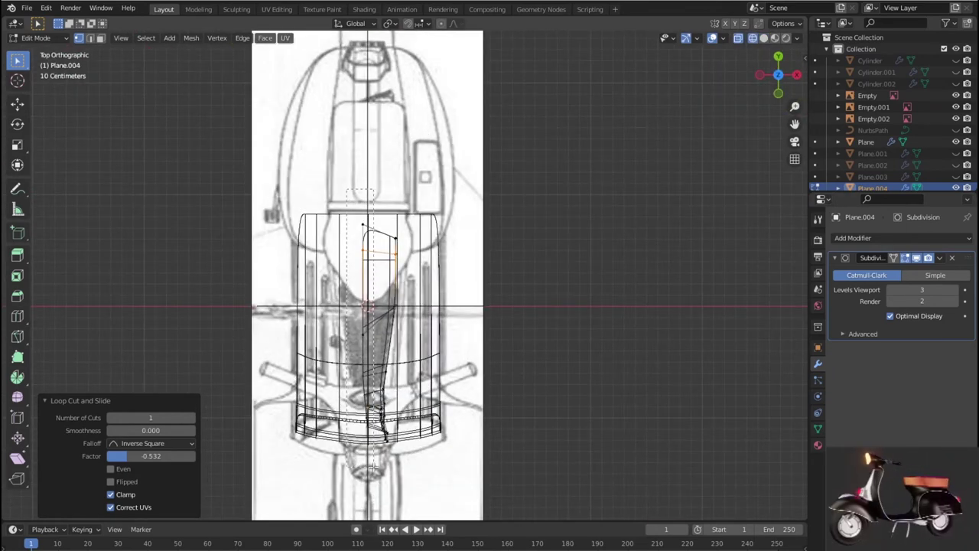
pyautogui.keyDown('alt'); pyautogui.keyDown('shift'); pyautogui.click(368, 383); pyautogui.keyUp('shift'); pyautogui.keyUp('alt')
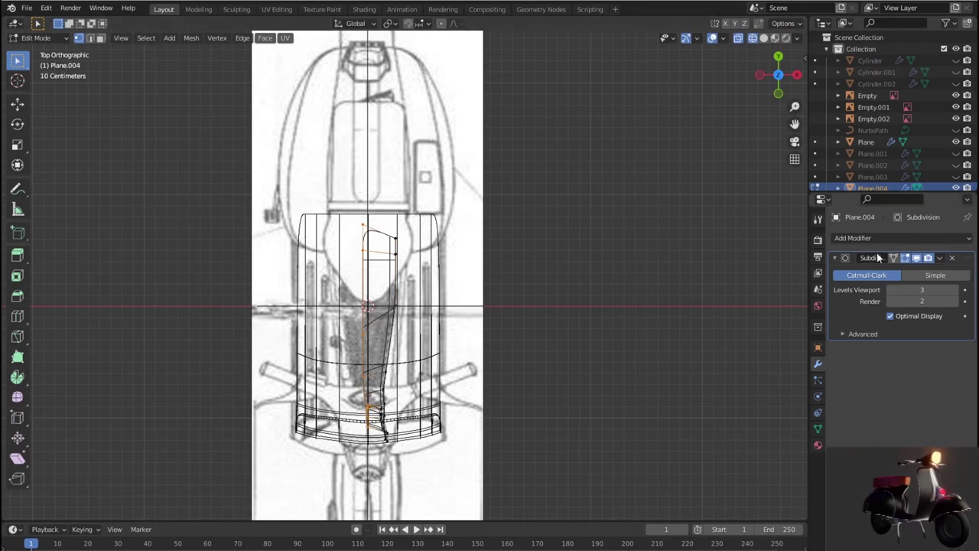
# Add a Mirror modifier with clipping and align the centre-line vertices along X.
pyautogui.click(880, 238)
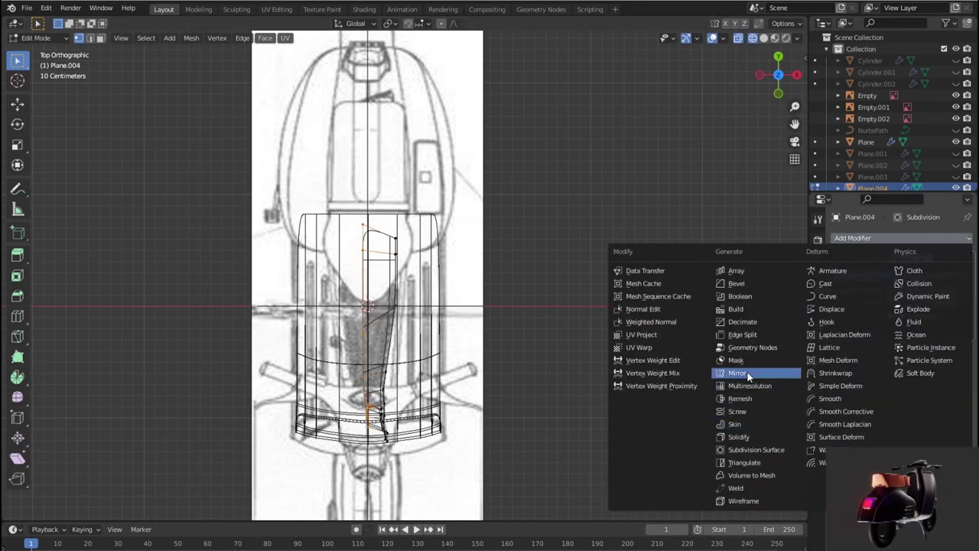
pyautogui.click(747, 372)
pyautogui.click(890, 423)
pyautogui.press('g')
pyautogui.press('x')
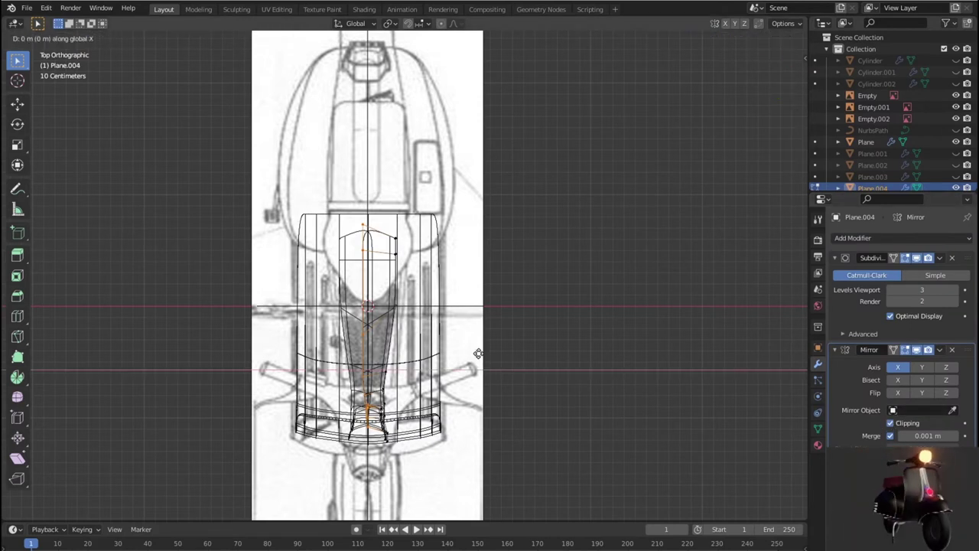
pyautogui.click(601, 346)
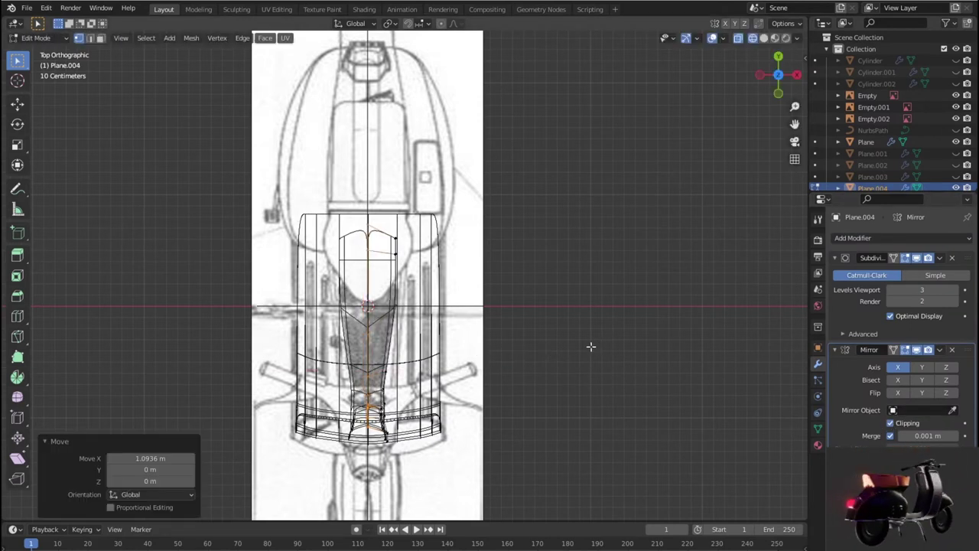
# In right X-ray view, move the leg shield's top vertices onto the steering column outline.
pyautogui.moveTo(449, 405)
pyautogui.mouseDown(button='middle')
pyautogui.moveTo(587, 359)
pyautogui.moveTo(386, 366)
pyautogui.mouseUp(button='middle')
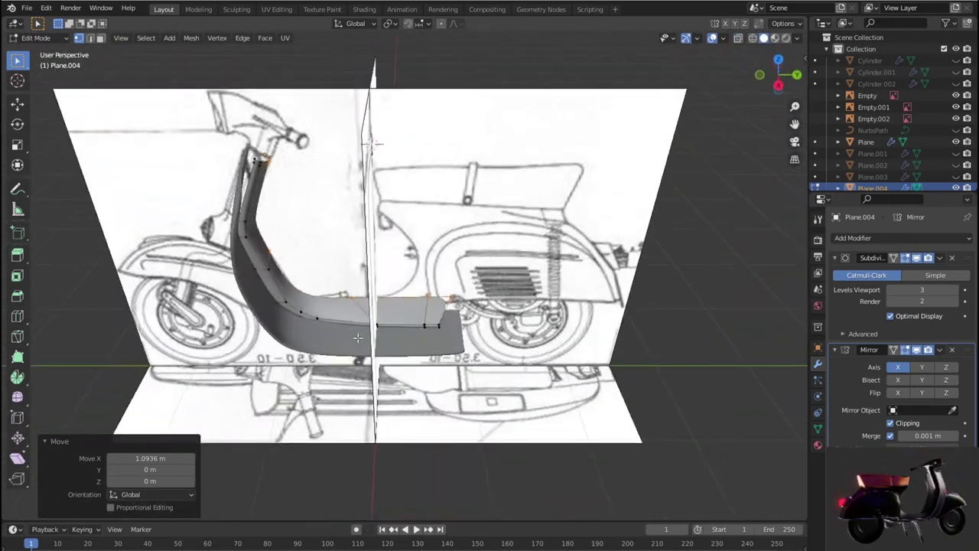
pyautogui.moveTo(388, 365); pyautogui.dragTo(360, 337, button='middle')
pyautogui.press('KP_3')
pyautogui.scroll(2, 364, 334)
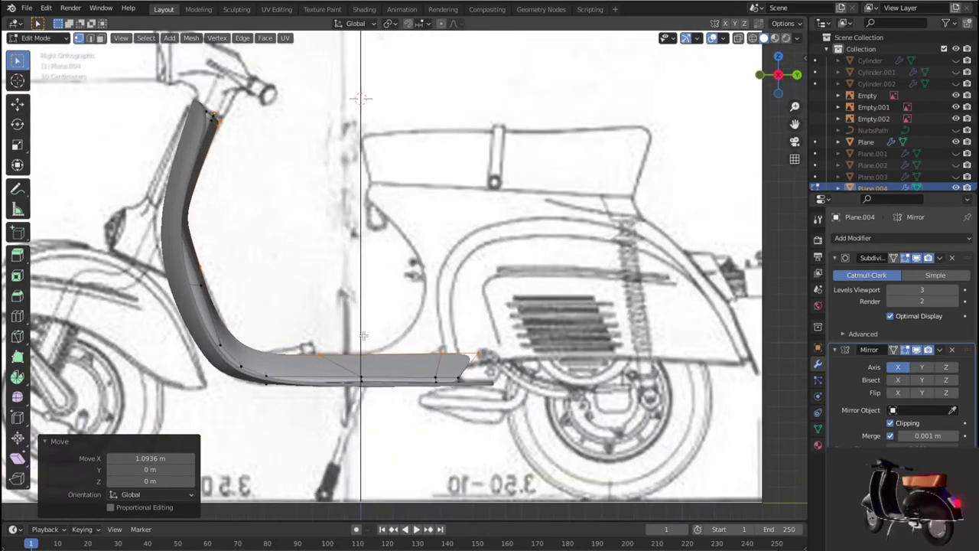
pyautogui.scroll(-2, 364, 334)
pyautogui.hotkey('alt', 'z')
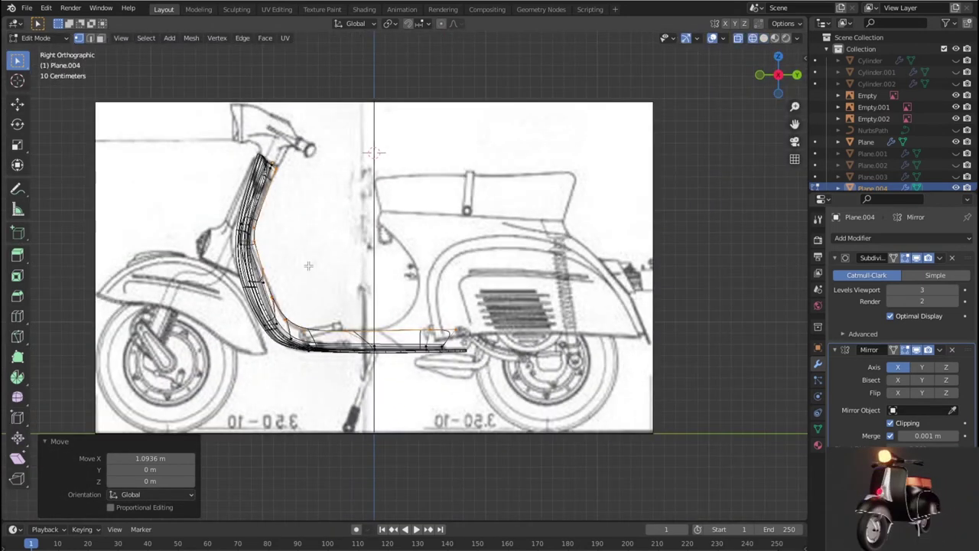
pyautogui.scroll(1, 322, 267)
pyautogui.scroll(4, 298, 237)
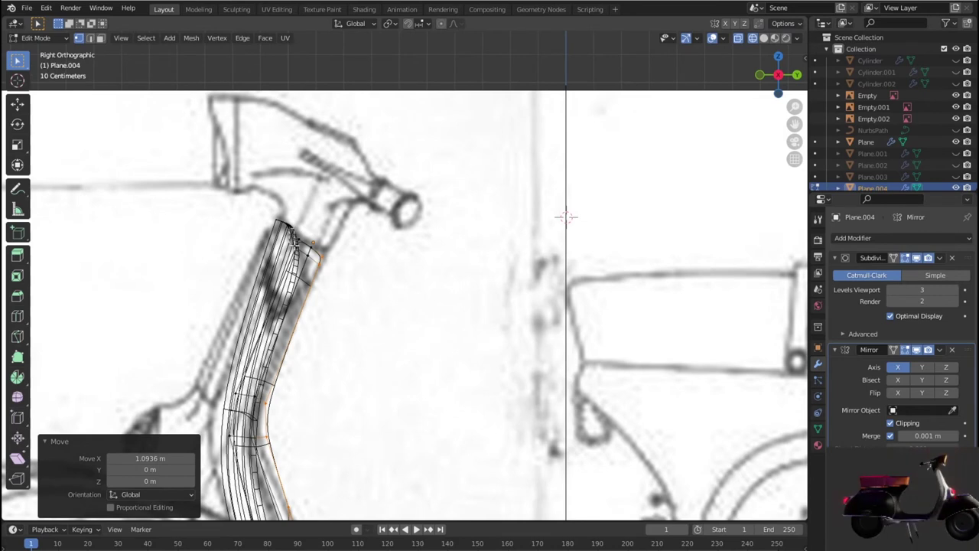
pyautogui.click(306, 249)
pyautogui.press('g')
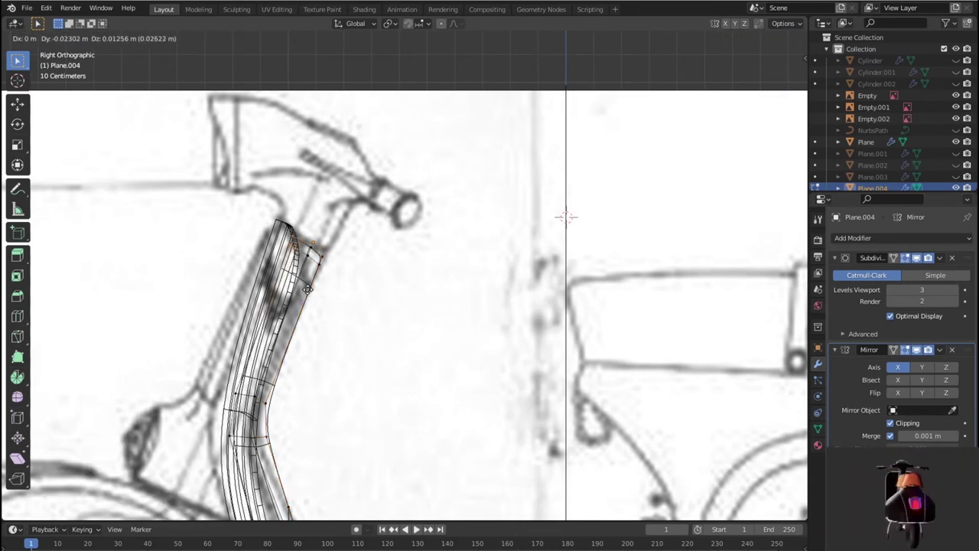
pyautogui.click(306, 282)
pyautogui.press('g')
pyautogui.click(325, 262)
pyautogui.press('g')
pyautogui.click(340, 267)
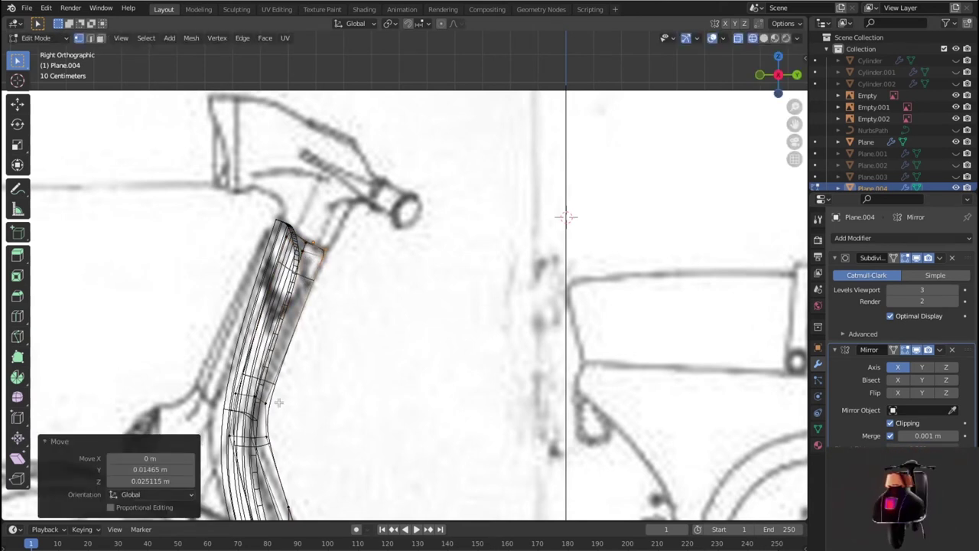
pyautogui.press('g')
pyautogui.click(227, 398)
# Adjust the next leg-shield vertices to the blueprint and check the shape in solid view.
pyautogui.click(231, 392)
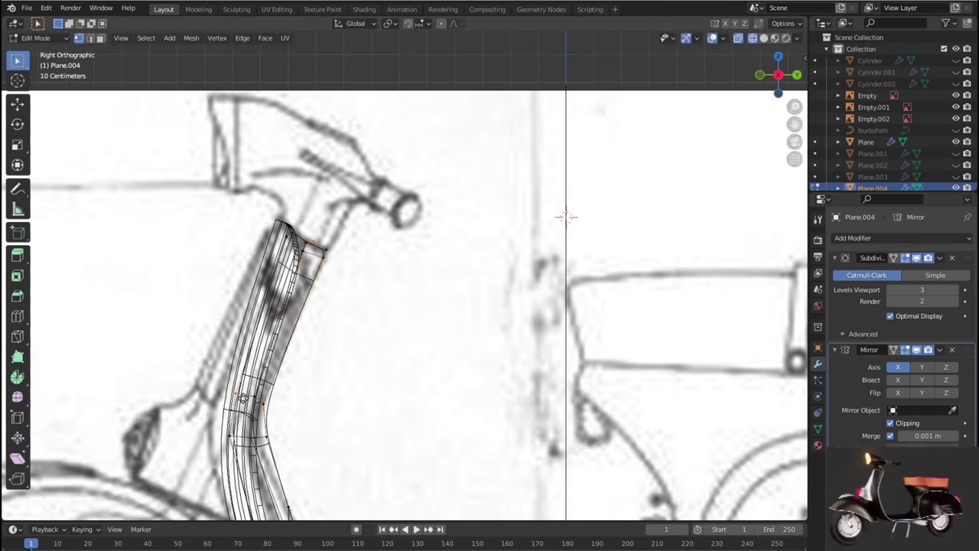
pyautogui.press('g')
pyautogui.click(238, 397)
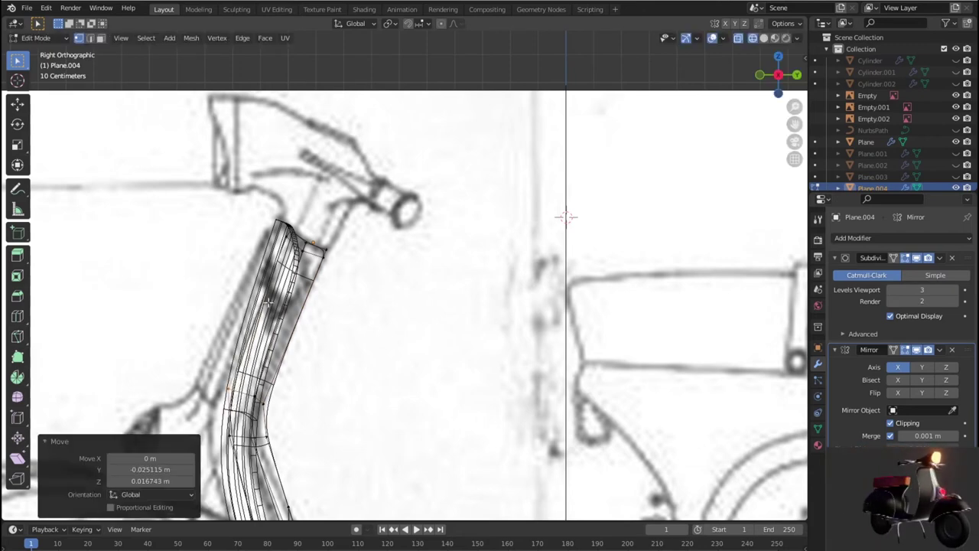
pyautogui.click(290, 291)
pyautogui.scroll(-3, 289, 291)
pyautogui.moveTo(289, 292)
pyautogui.mouseDown(button='middle')
pyautogui.moveTo(386, 333)
pyautogui.moveTo(446, 288)
pyautogui.moveTo(421, 358)
pyautogui.moveTo(414, 418)
pyautogui.moveTo(422, 418)
pyautogui.mouseUp(button='middle')
pyautogui.hotkey('alt', 'z')
pyautogui.scroll(2, 421, 348)
pyautogui.press('KP_7')
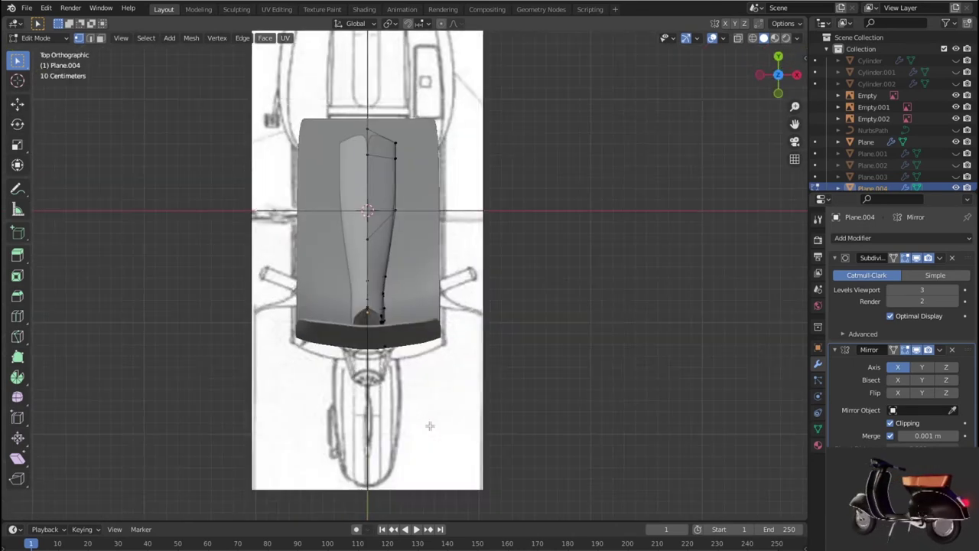
# Nudge the lower leg-shield vertices slightly in top X-ray view.
pyautogui.hotkey('alt', 'z')
pyautogui.scroll(5, 430, 425)
pyautogui.hotkey('alt', 'z')
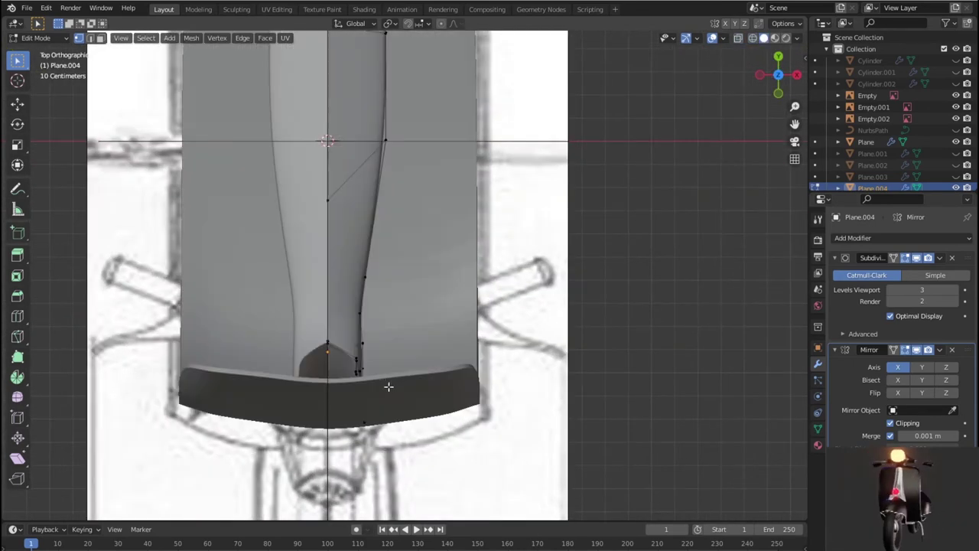
pyautogui.scroll(2, 380, 420)
pyautogui.keyDown('shift'); pyautogui.moveTo(380, 420); pyautogui.dragTo(349, 378, button='middle'); pyautogui.keyUp('shift')
pyautogui.hotkey('alt', 'z')
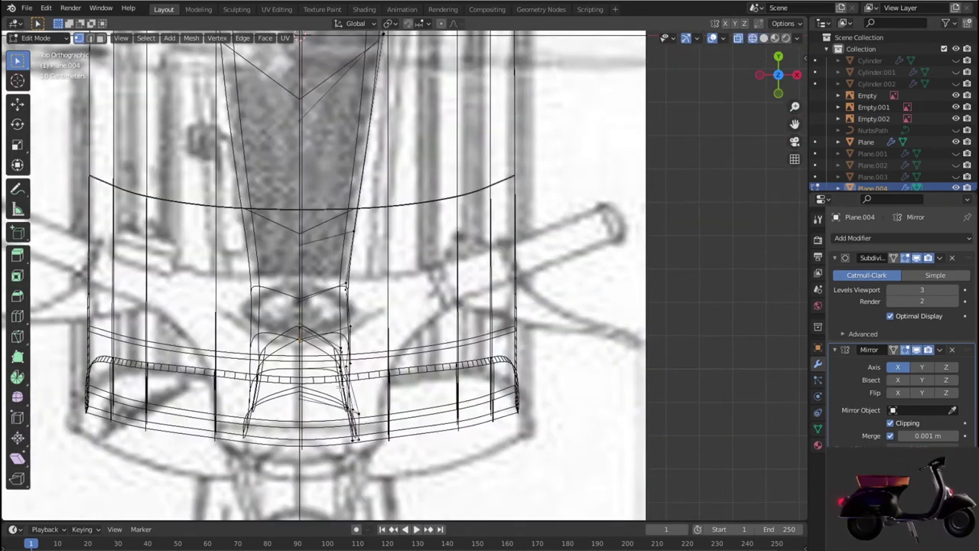
pyautogui.press('g')
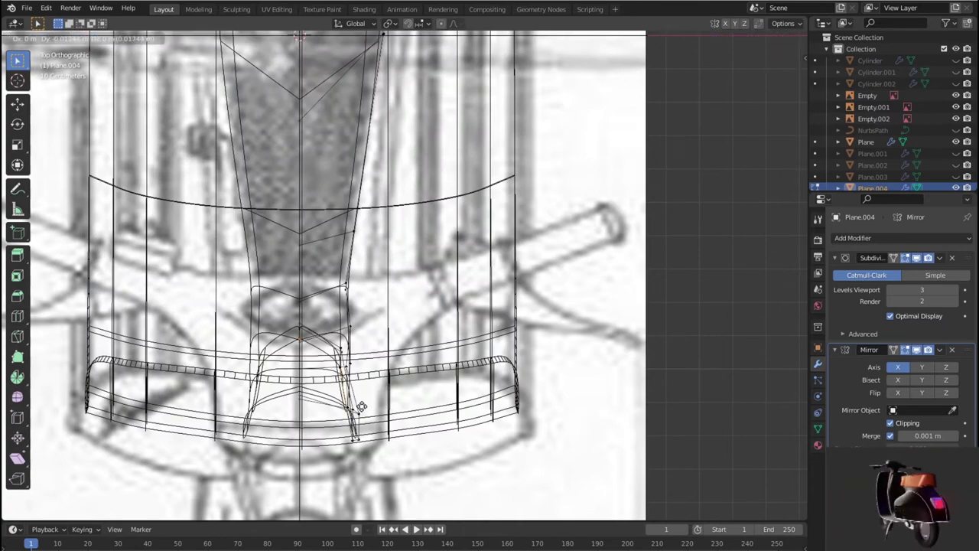
pyautogui.click(361, 409)
pyautogui.moveTo(360, 409)
pyautogui.mouseDown(button='middle')
pyautogui.moveTo(470, 400)
pyautogui.moveTo(487, 380)
pyautogui.moveTo(411, 298)
pyautogui.mouseUp(button='middle')
pyautogui.hotkey('alt', 'z')
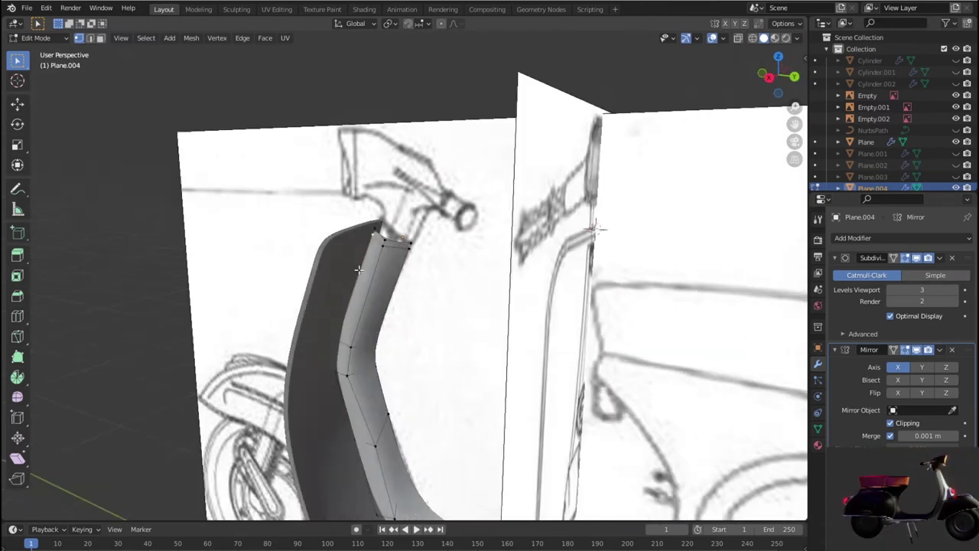
pyautogui.scroll(-4, 411, 299)
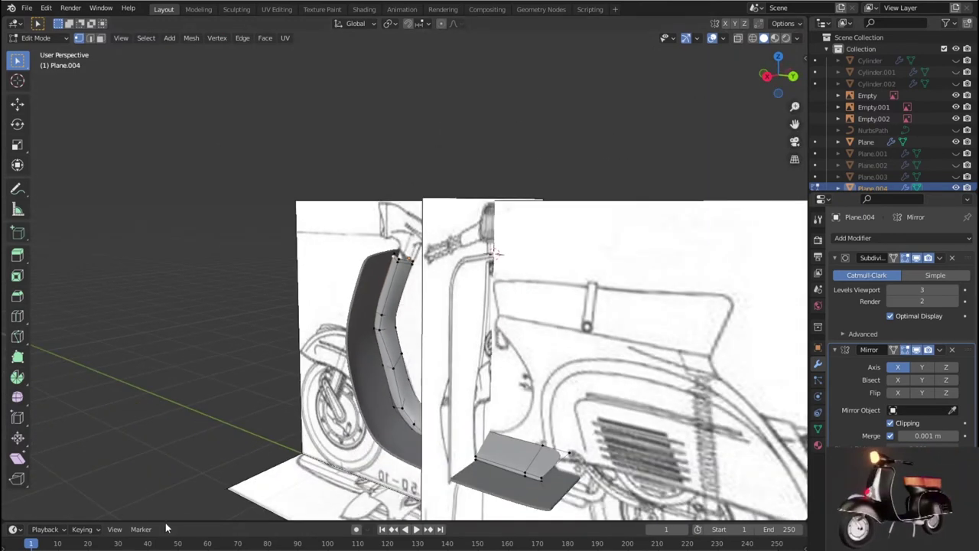
# Inspect the mirrored mesh in Object Mode, then resume vertex editing over the side blueprint.
pyautogui.hotkey('alt', 'z')
pyautogui.press('Tab')
pyautogui.hotkey('alt', 'z')
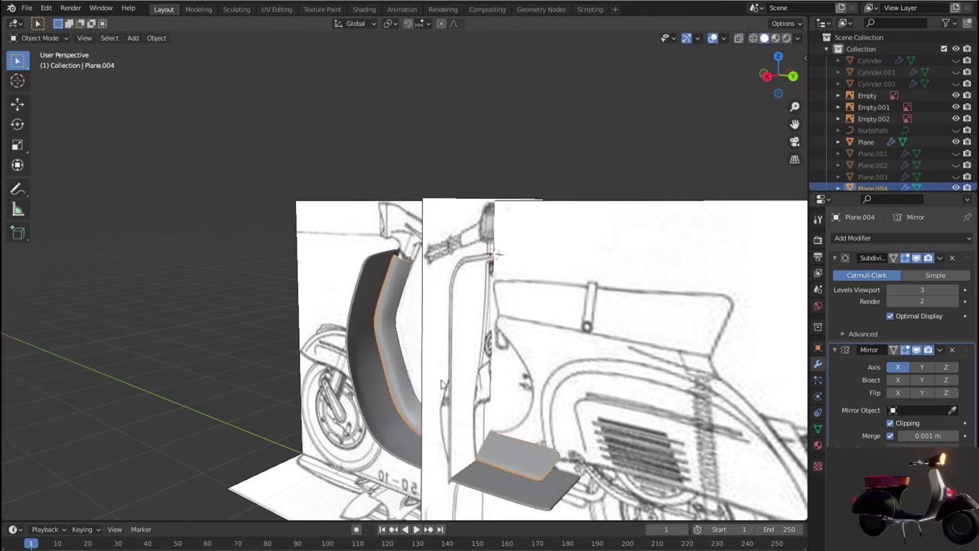
pyautogui.moveTo(441, 380)
pyautogui.mouseDown(button='middle')
pyautogui.moveTo(412, 358)
pyautogui.moveTo(452, 355)
pyautogui.mouseUp(button='middle')
pyautogui.press('KP_1')
pyautogui.press('KP_3')
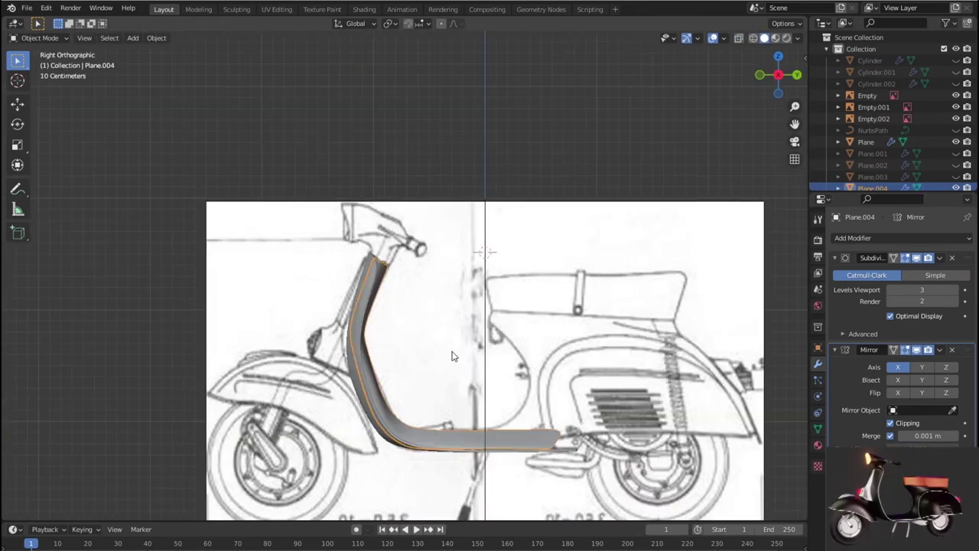
pyautogui.scroll(3, 452, 356)
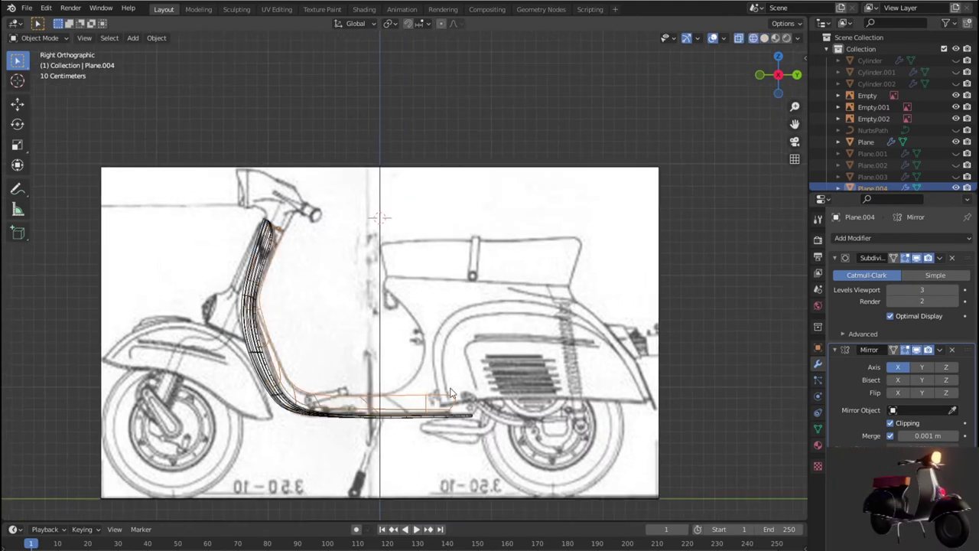
pyautogui.hotkey('alt', 'z')
pyautogui.press('Tab')
pyautogui.keyDown('shift'); pyautogui.moveTo(481, 400); pyautogui.dragTo(419, 363, button='middle'); pyautogui.keyUp('shift')
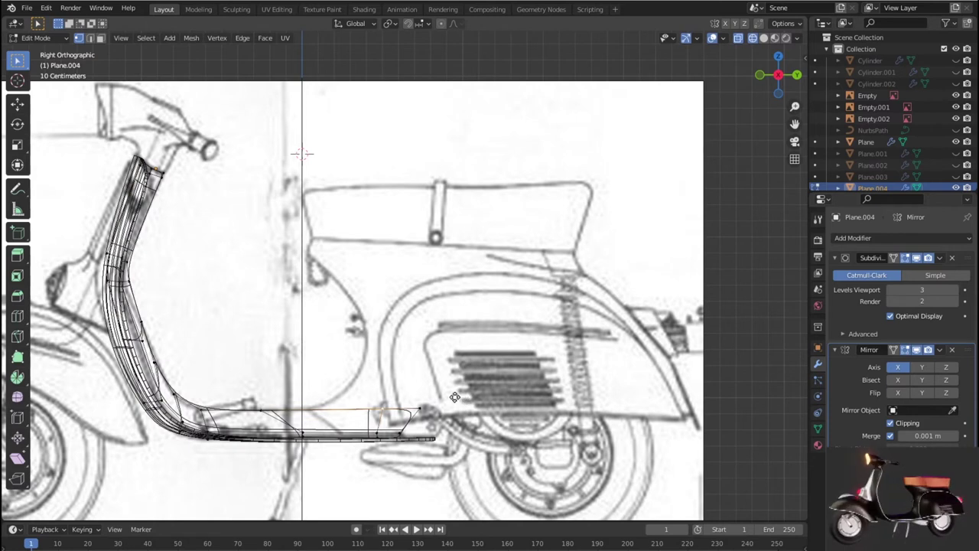
# Move the rear floor edge up and back into position.
pyautogui.press('g')
pyautogui.click(389, 398)
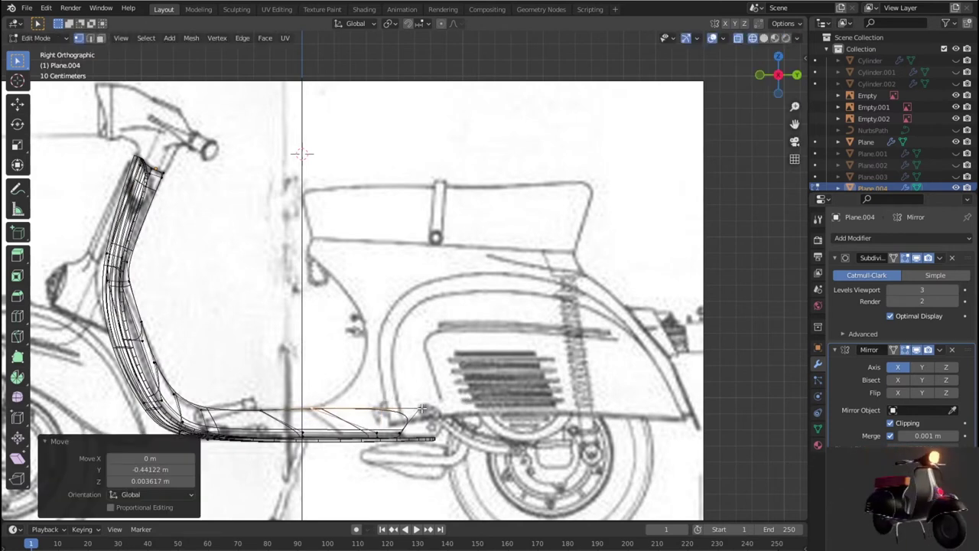
pyautogui.press('g')
pyautogui.click(325, 395)
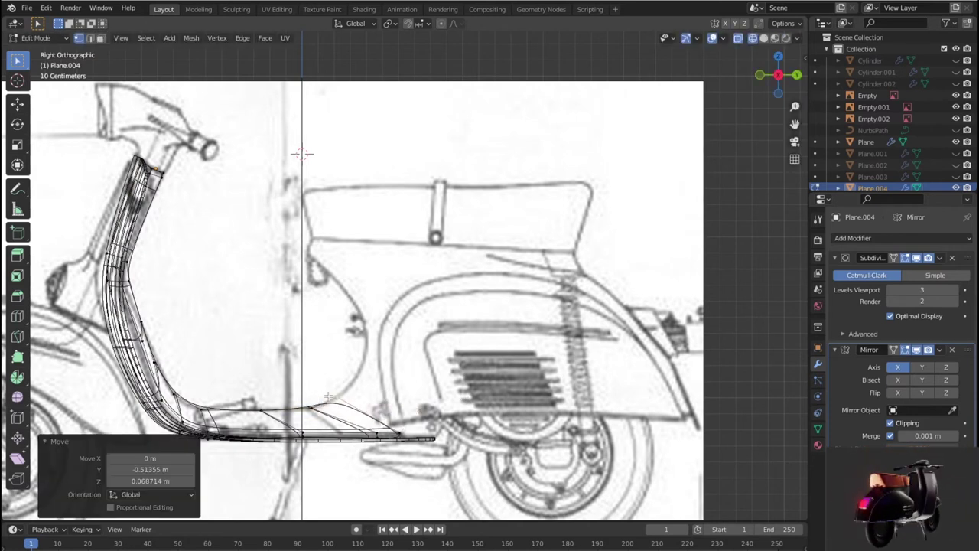
# In edge mode, extrude five strips curving from the floor edge up to the seat line.
pyautogui.press('2')
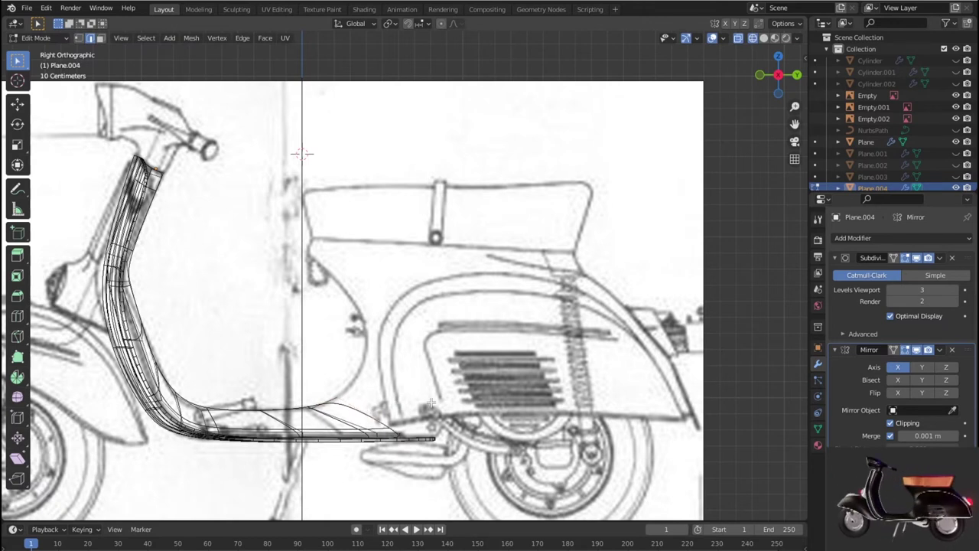
pyautogui.press('e')
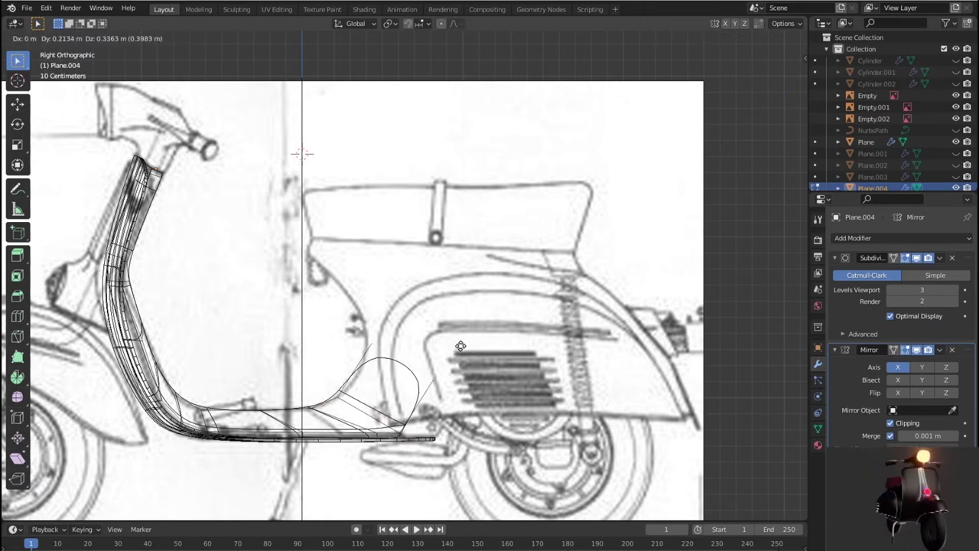
pyautogui.click(459, 343)
pyautogui.press('e')
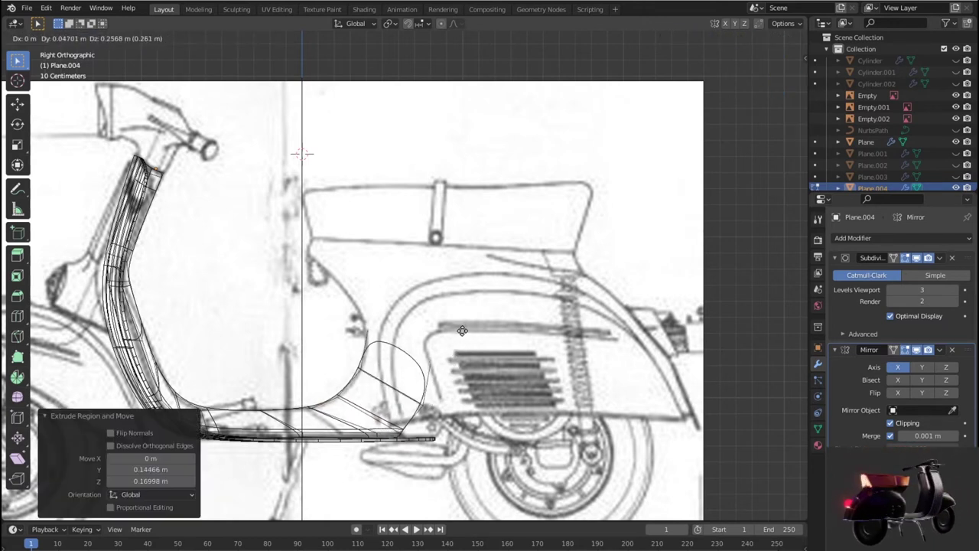
pyautogui.click(460, 336)
pyautogui.press('e')
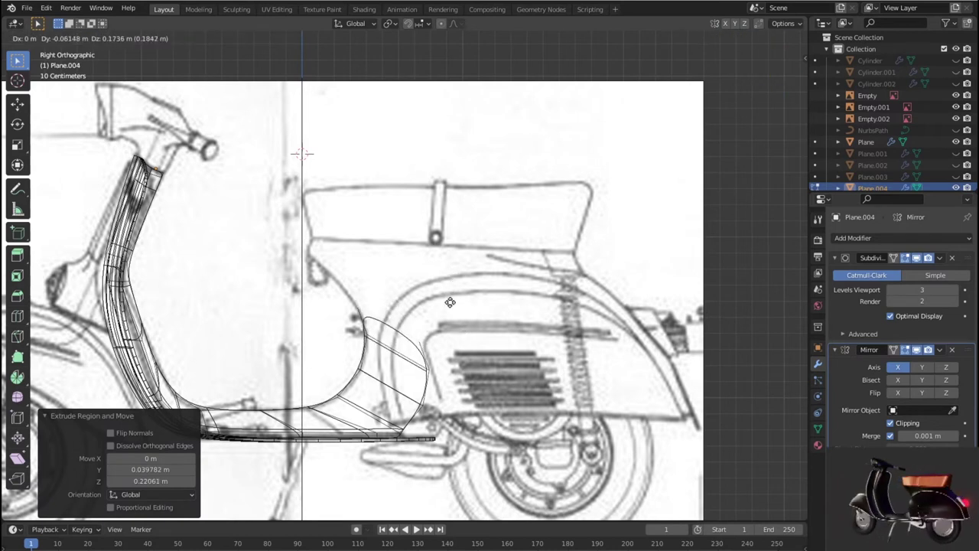
pyautogui.click(425, 262)
pyautogui.press('e')
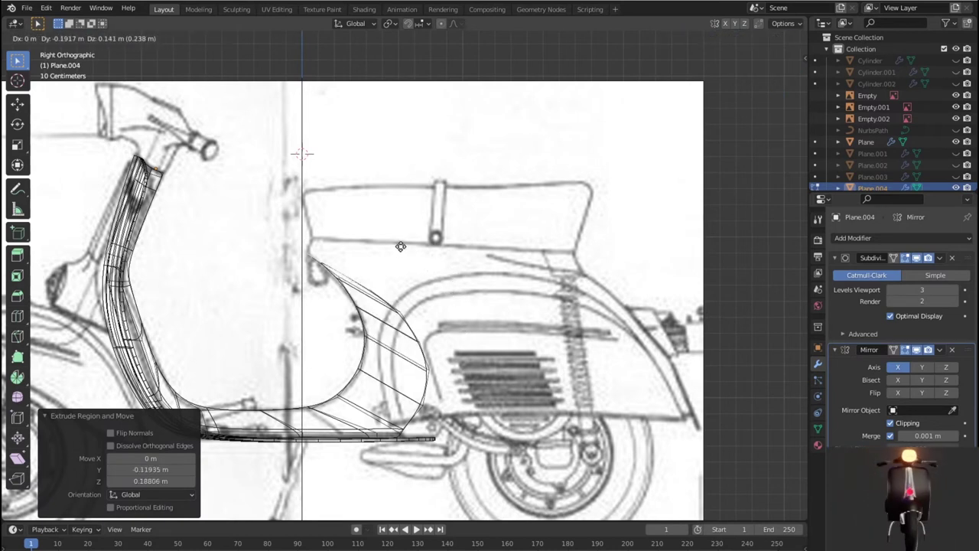
pyautogui.click(404, 229)
pyautogui.press('e')
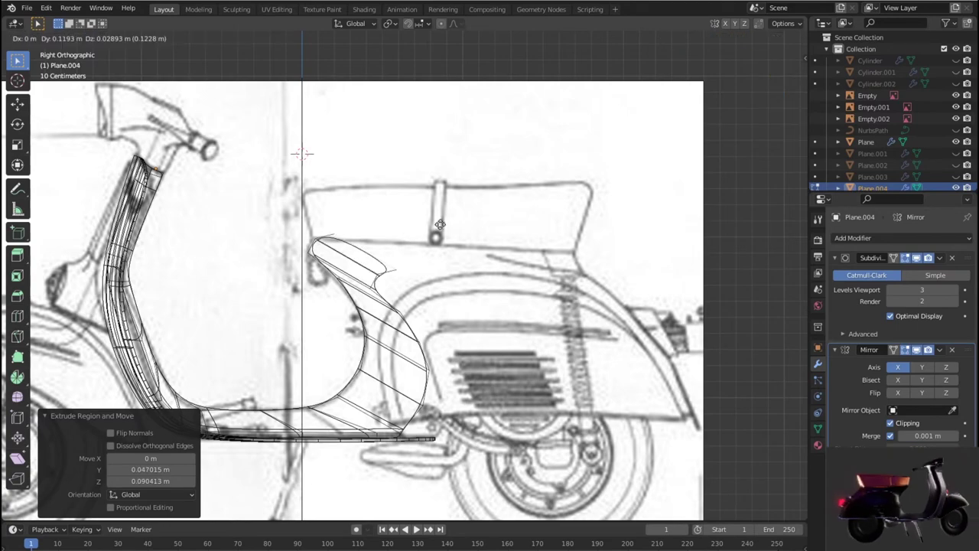
pyautogui.click(463, 234)
# Hide the Subdivision modifier in the viewport and check the panel from top, front and side views.
pyautogui.scroll(-3, 464, 237)
pyautogui.moveTo(465, 316)
pyautogui.mouseDown(button='middle')
pyautogui.moveTo(544, 352)
pyautogui.moveTo(348, 314)
pyautogui.mouseUp(button='middle')
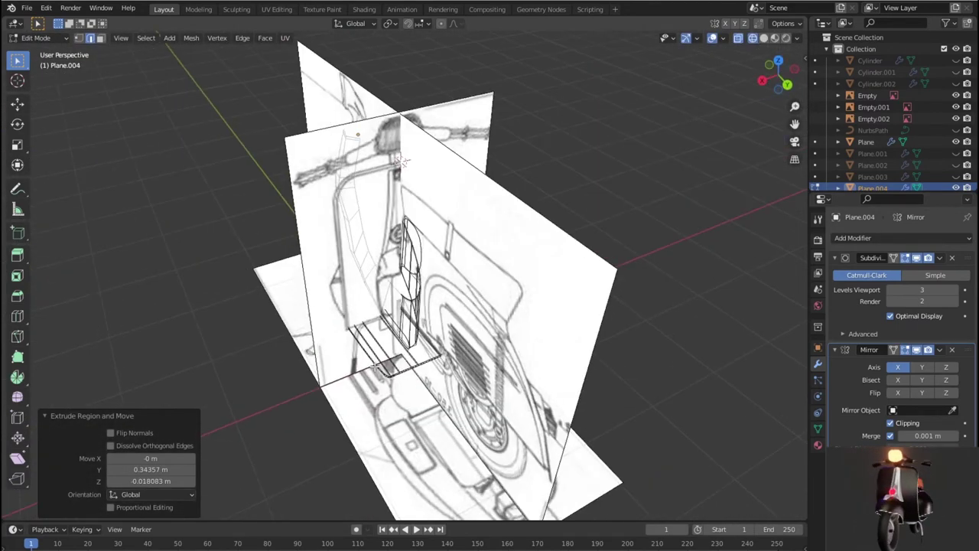
pyautogui.press('KP_7')
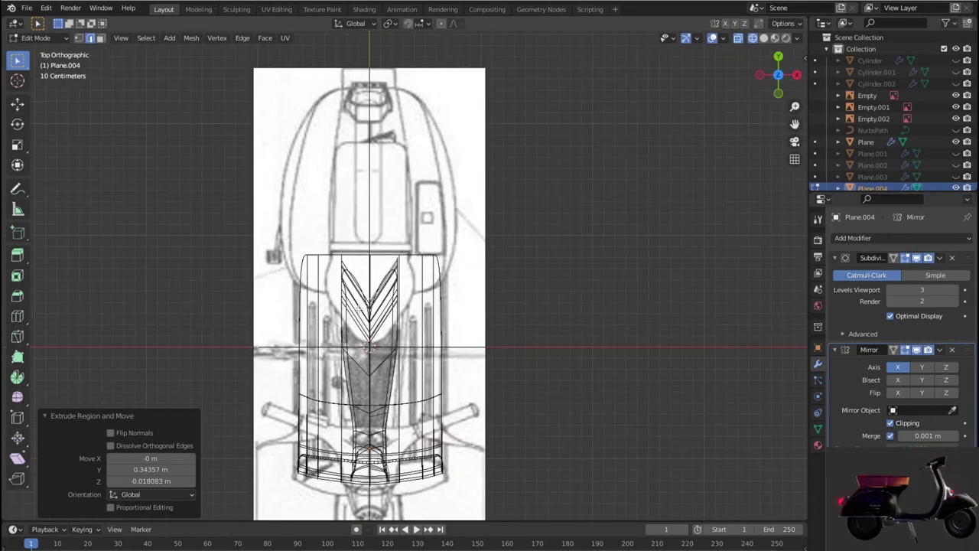
pyautogui.scroll(-2, 478, 260)
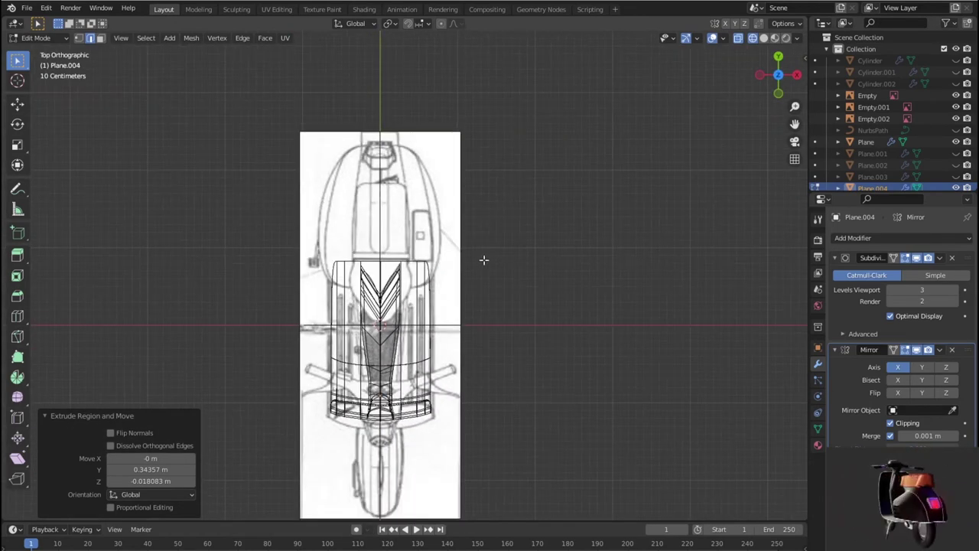
pyautogui.scroll(2, 483, 260)
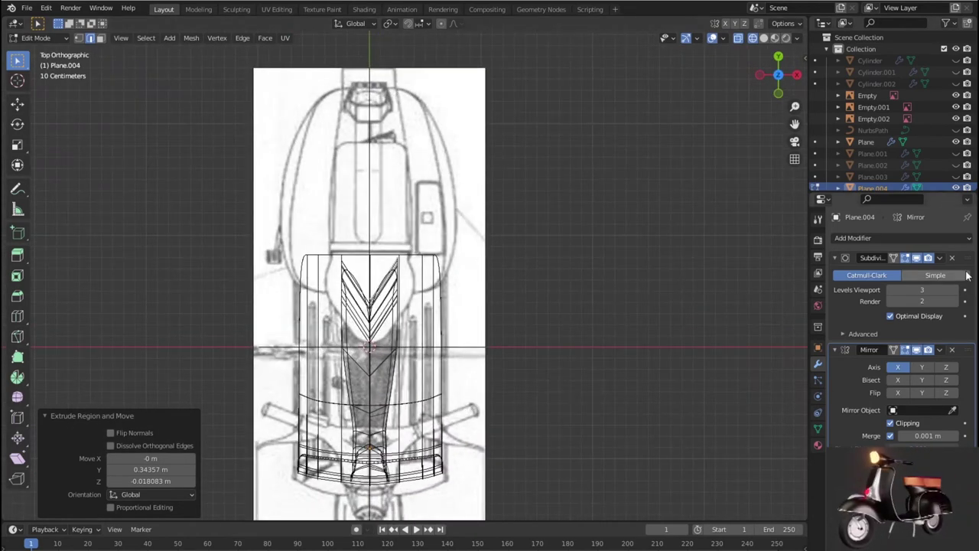
pyautogui.click(917, 258)
pyautogui.moveTo(497, 325); pyautogui.dragTo(306, 218, button='middle')
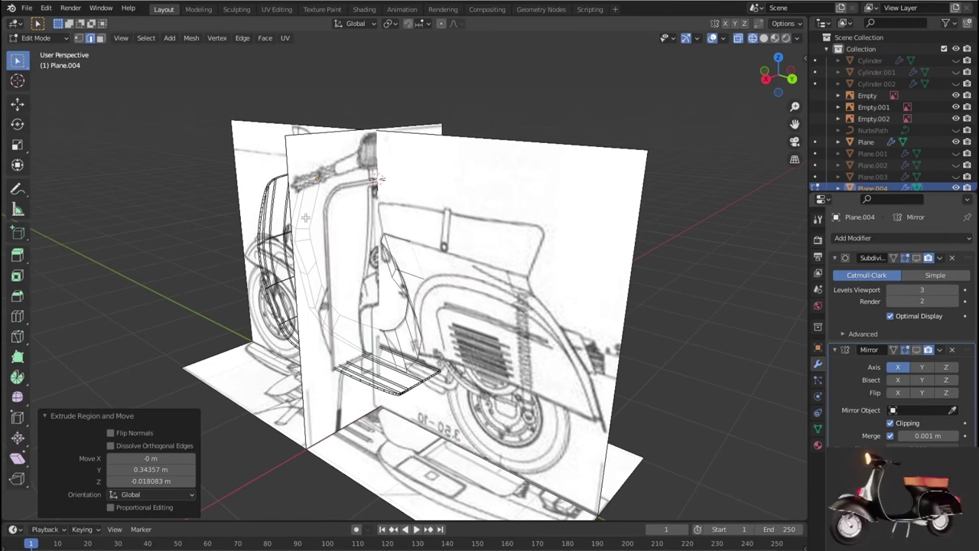
pyautogui.press('KP_1')
pyautogui.press('KP_3')
pyautogui.scroll(2, 311, 216)
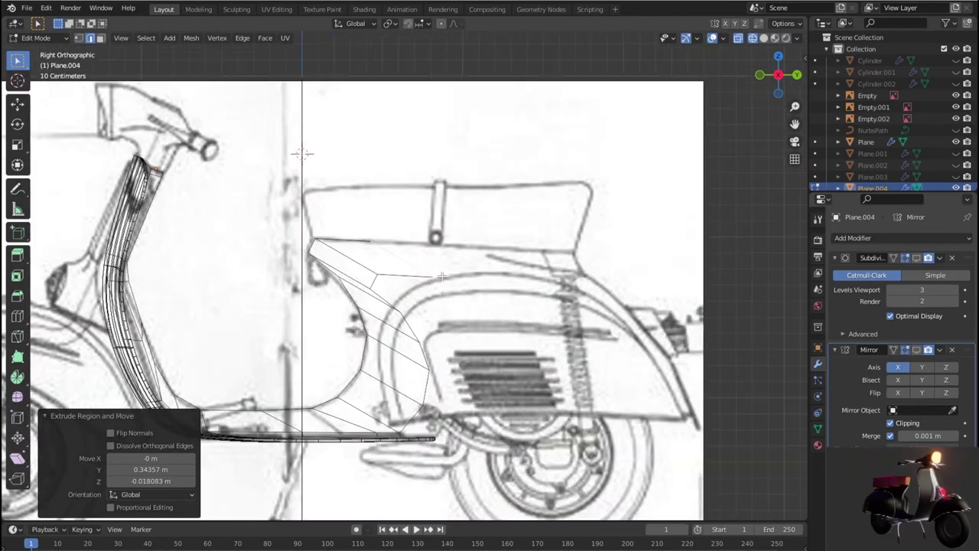
# Select all and extrude the top edge twice along the seat bottom to the seat's rear.
pyautogui.press('a')
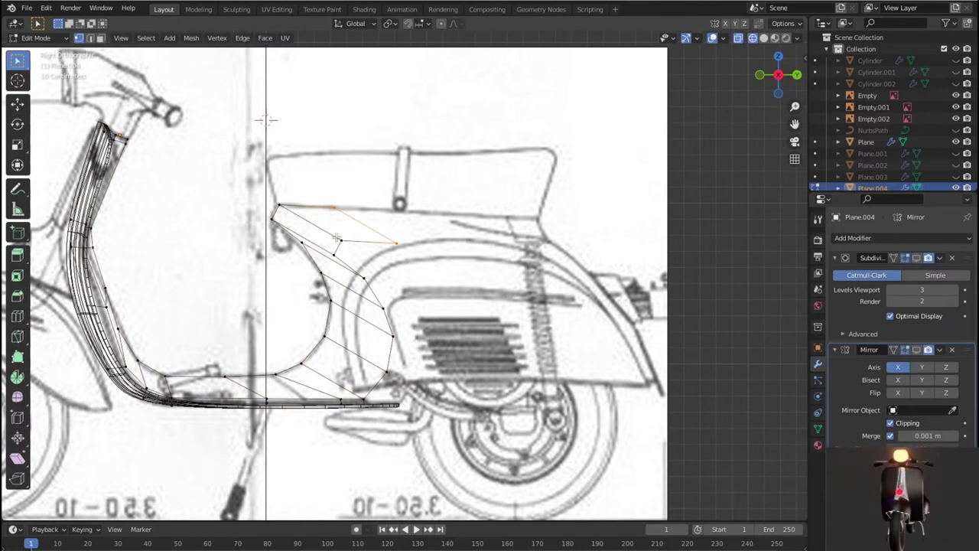
pyautogui.press('e')
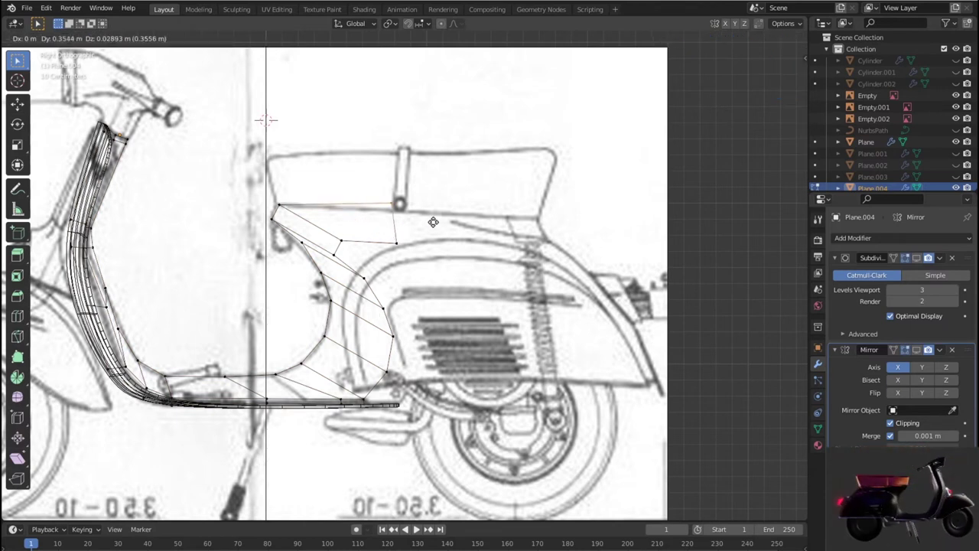
pyautogui.click(437, 227)
pyautogui.press('e')
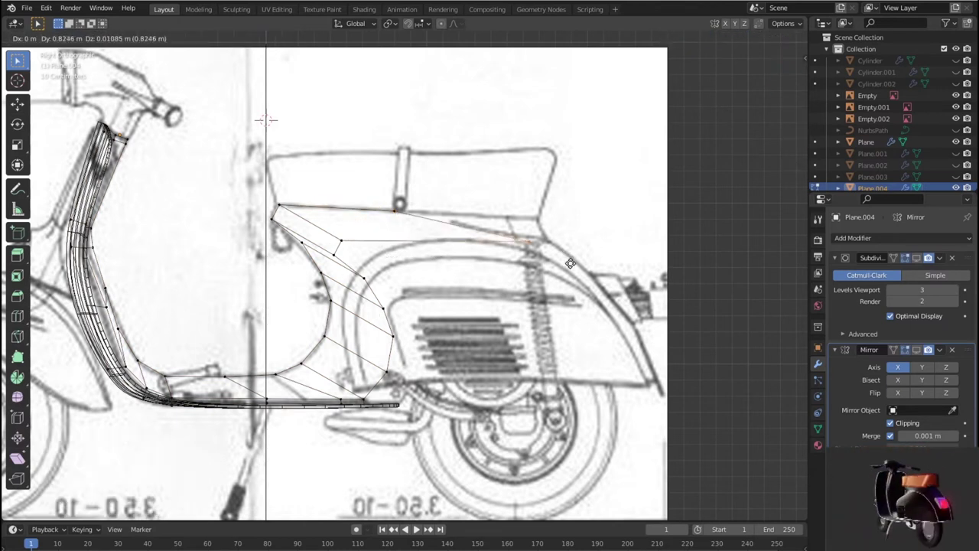
pyautogui.click(546, 238)
pyautogui.press('g')
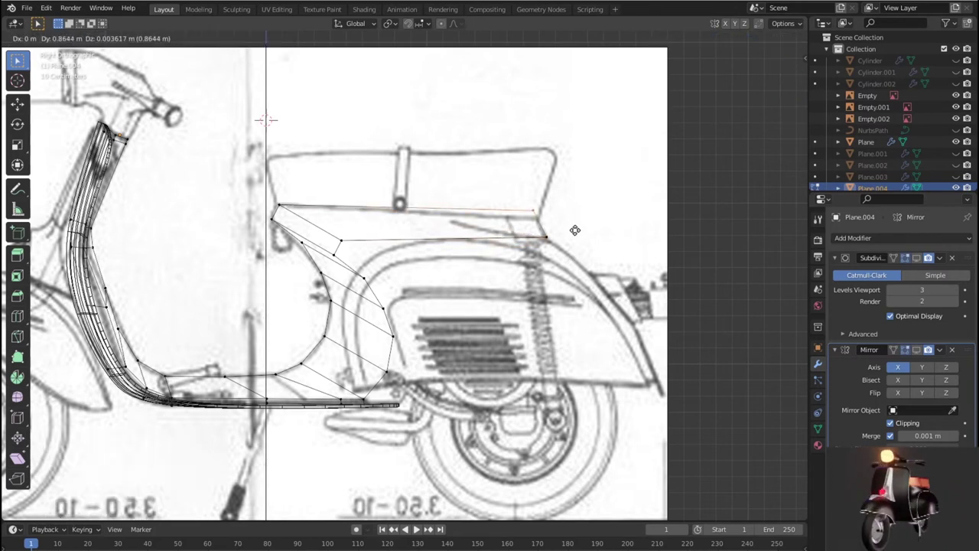
pyautogui.click(579, 235)
# Move the upper panel vertices up-left and raise the one below the seat edge.
pyautogui.click(337, 238)
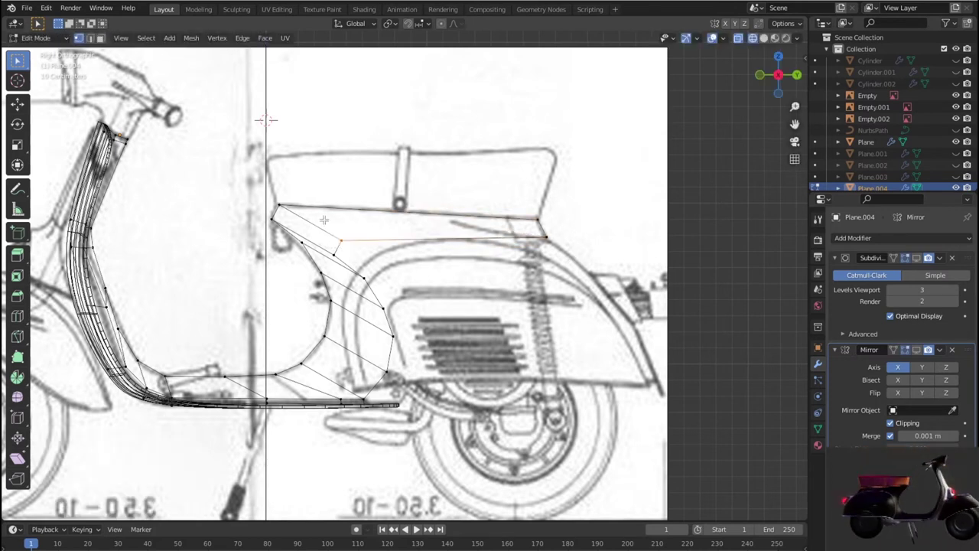
pyautogui.press('g')
pyautogui.click(298, 206)
pyautogui.press('g')
pyautogui.click(296, 206)
pyautogui.click(365, 279)
pyautogui.press('g')
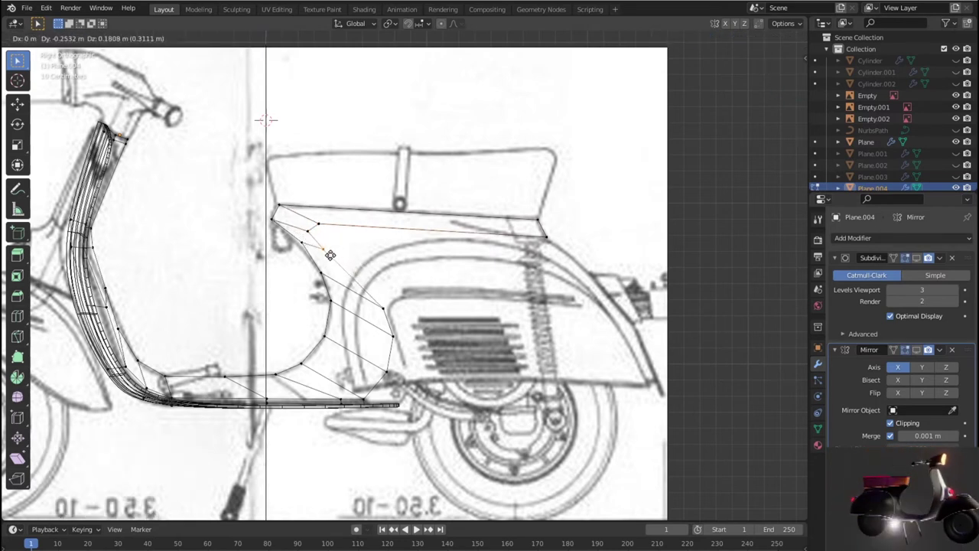
pyautogui.click(327, 247)
pyautogui.click(336, 231)
pyautogui.press('g')
pyautogui.click(334, 224)
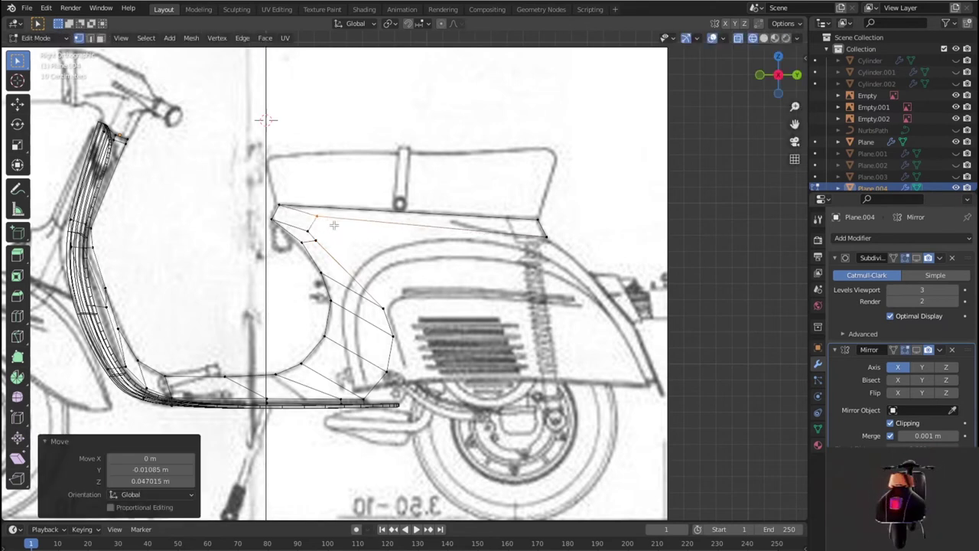
# Shift the seat-edge vertices left and adjust a side vertex of the panel.
pyautogui.click(528, 217)
pyautogui.press('g')
pyautogui.click(364, 210)
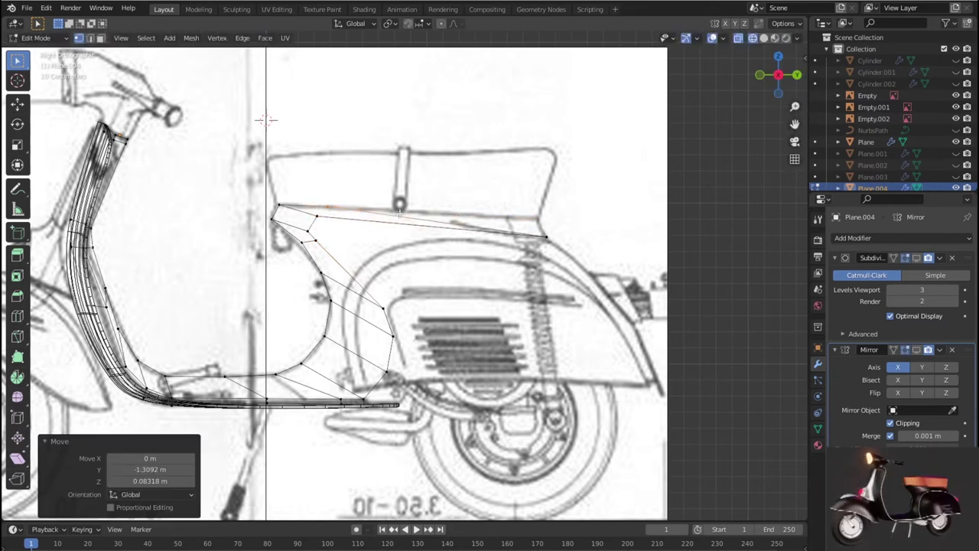
pyautogui.moveTo(538, 257); pyautogui.dragTo(539, 260)
pyautogui.press('g')
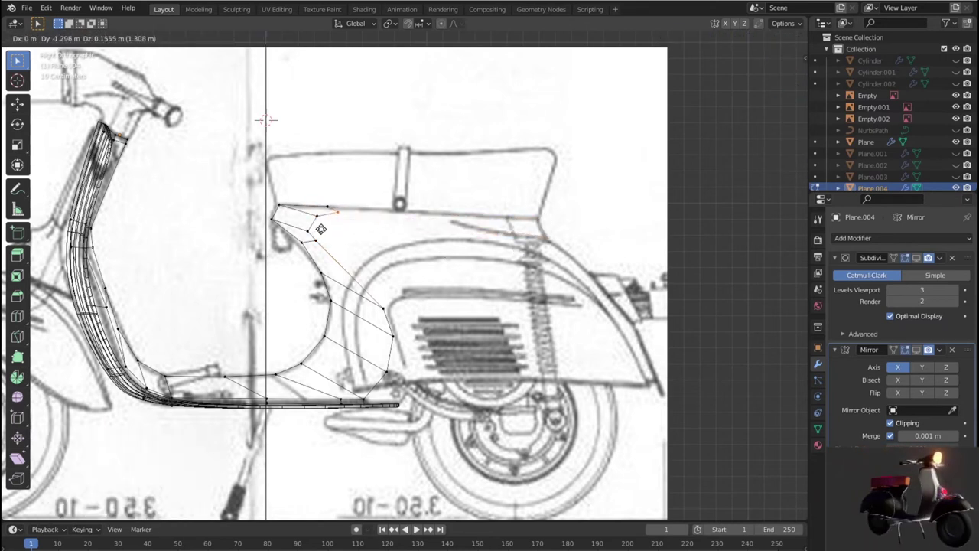
pyautogui.click(320, 229)
pyautogui.click(310, 229)
pyautogui.press('g')
pyautogui.click(306, 229)
# Place the inner-curve and floorboard-side vertices onto the blueprint outline.
pyautogui.click(358, 286)
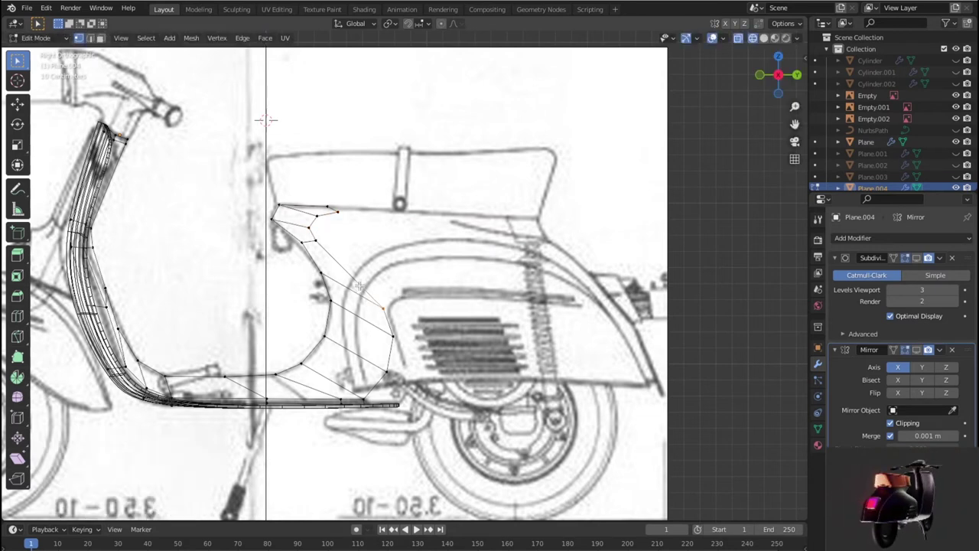
pyautogui.press('g')
pyautogui.click(326, 256)
pyautogui.click(393, 337)
pyautogui.press('g')
pyautogui.click(346, 306)
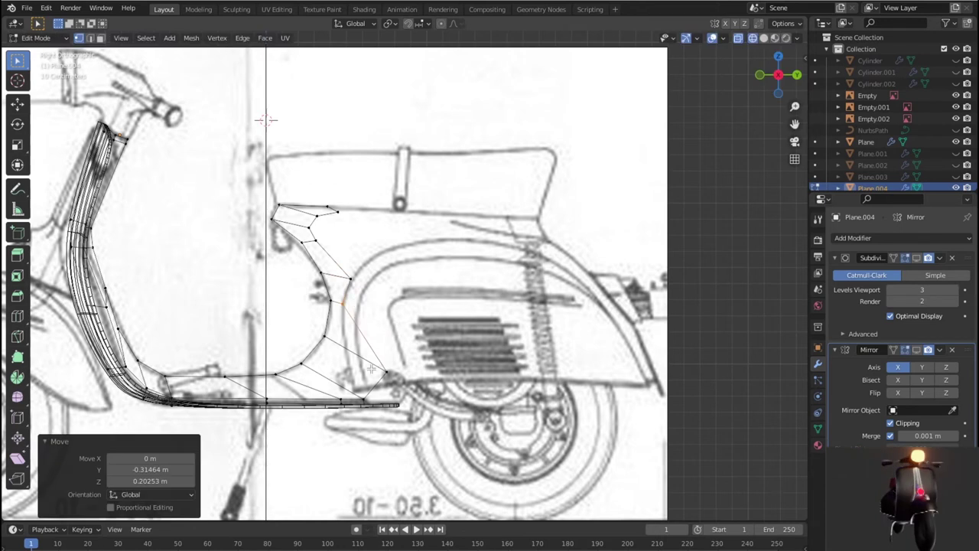
pyautogui.press('g')
pyautogui.click(352, 340)
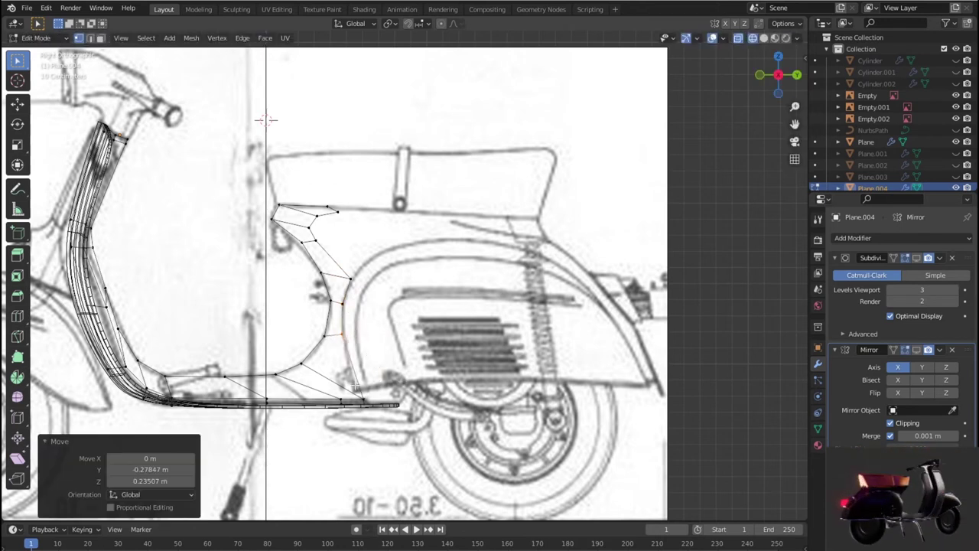
pyautogui.click(367, 397)
pyautogui.press('g')
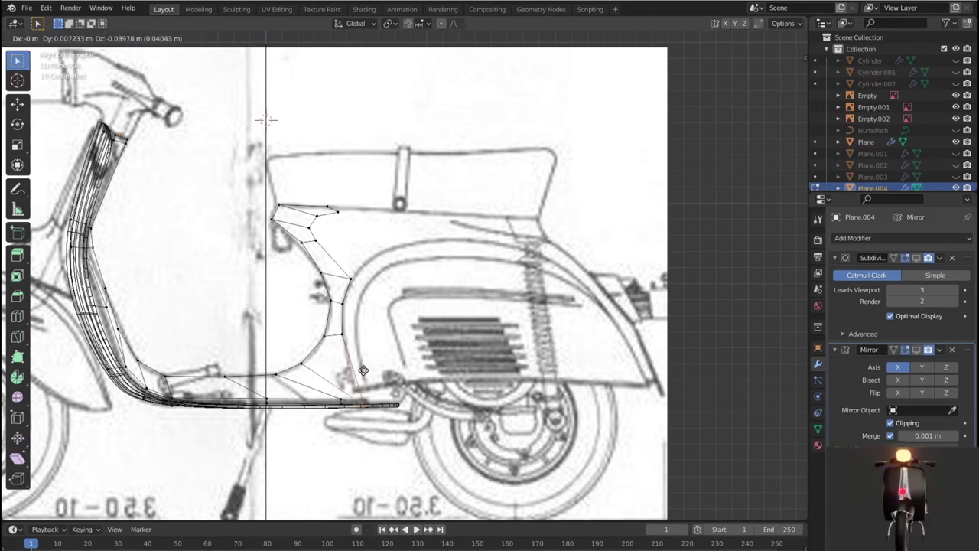
pyautogui.click(360, 363)
pyautogui.press('g')
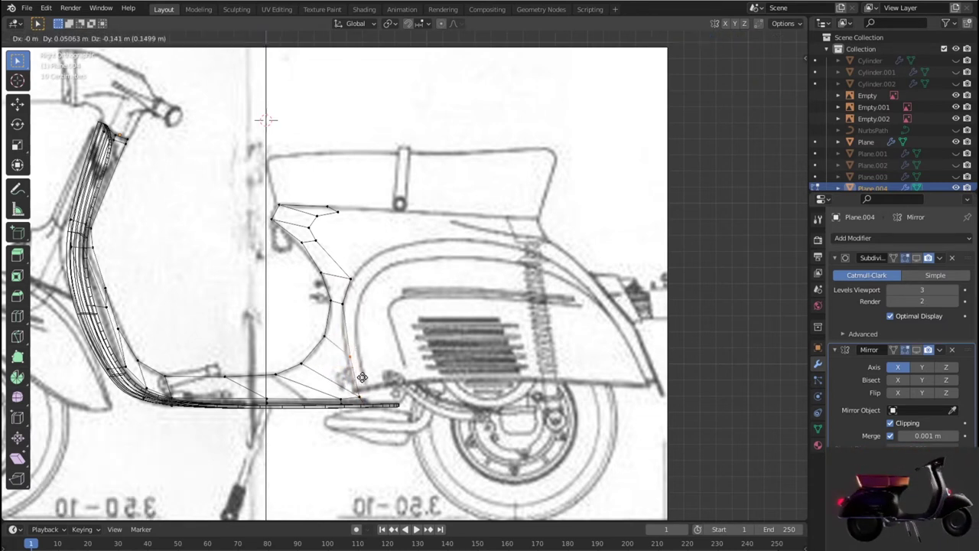
pyautogui.click(364, 399)
# Reposition the lower curve vertices so they follow the blueprint outline.
pyautogui.click(322, 337)
pyautogui.press('g')
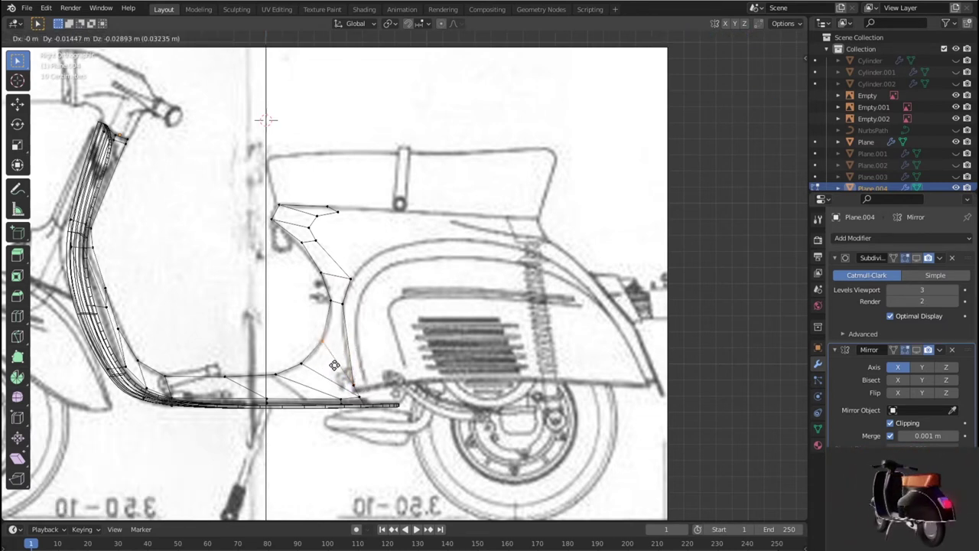
pyautogui.click(330, 368)
pyautogui.click(331, 302)
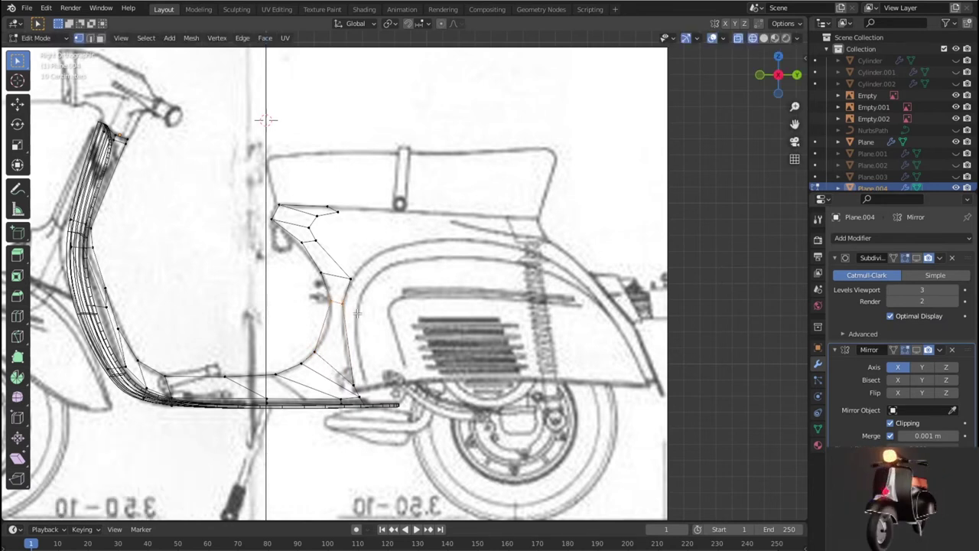
pyautogui.press('g')
pyautogui.click(350, 357)
pyautogui.press('g')
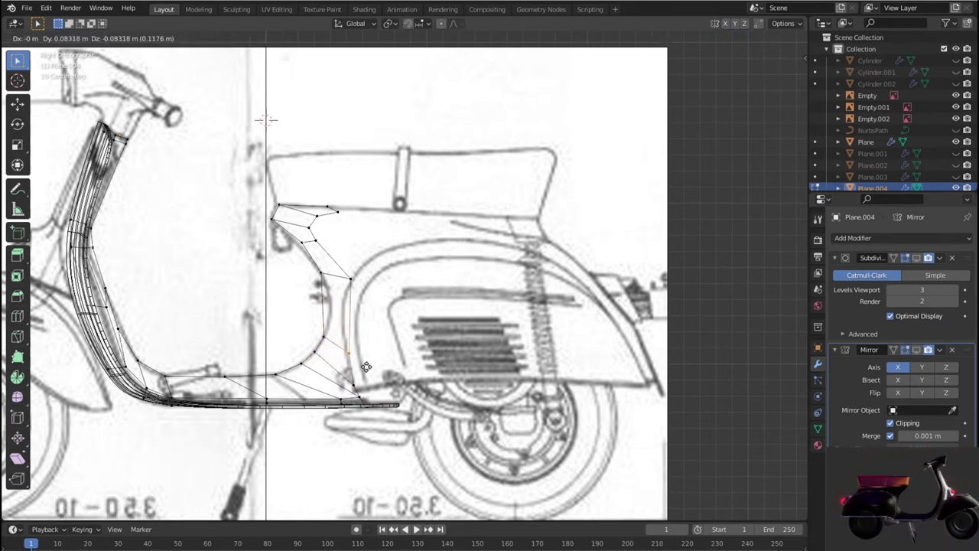
pyautogui.click(363, 364)
pyautogui.click(362, 297)
pyautogui.press('g')
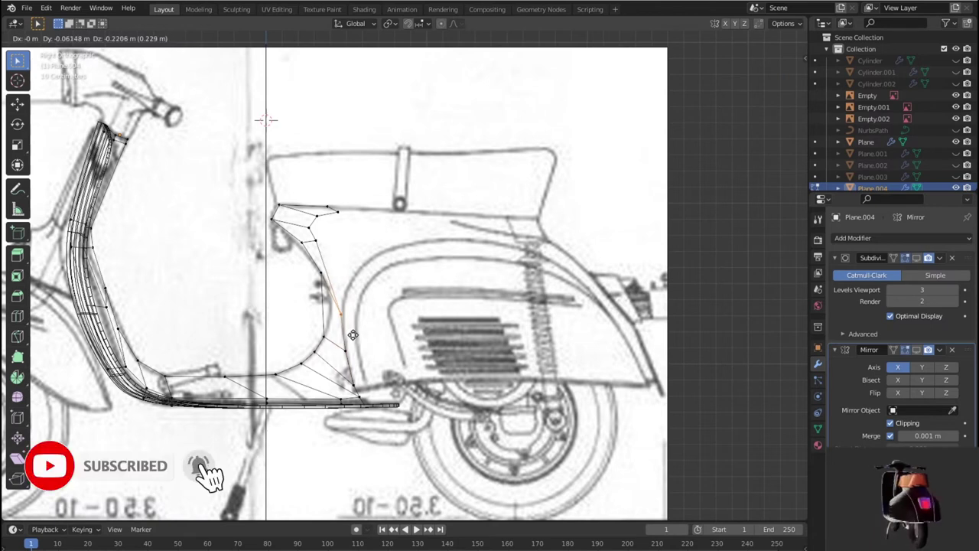
pyautogui.click(355, 334)
# Fine-tune a neighbouring curve vertex and pull it up-left to the seat front.
pyautogui.click(337, 307)
pyautogui.press('g')
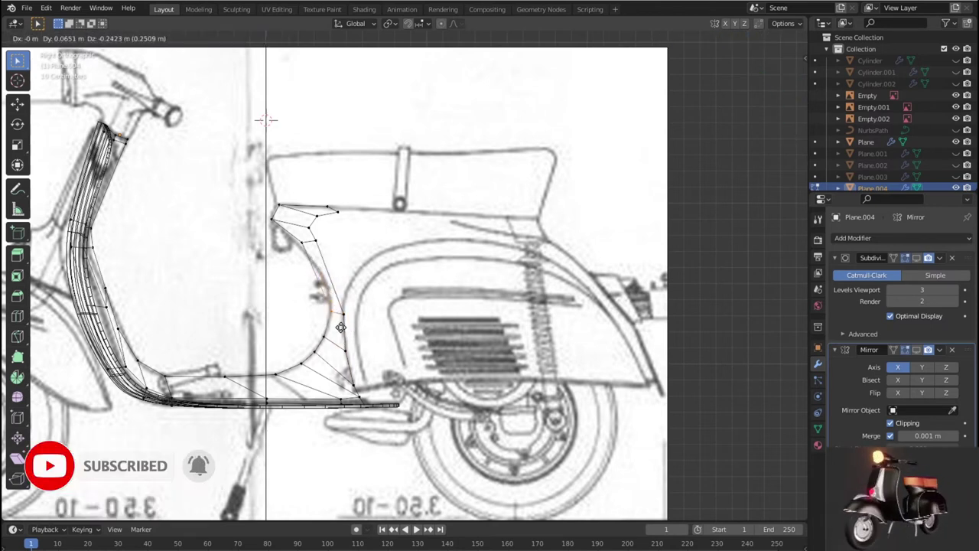
pyautogui.click(341, 327)
pyautogui.press('g')
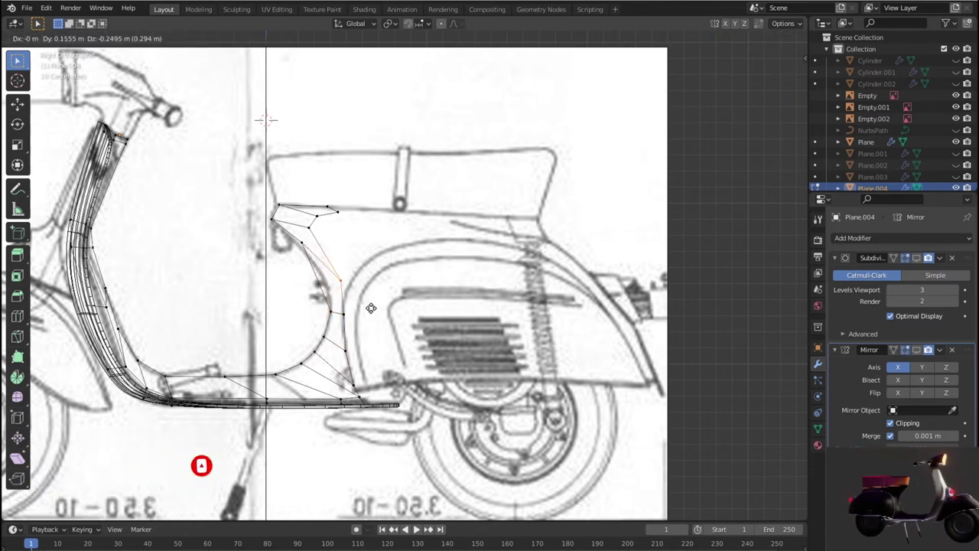
pyautogui.click(373, 308)
pyautogui.press('g')
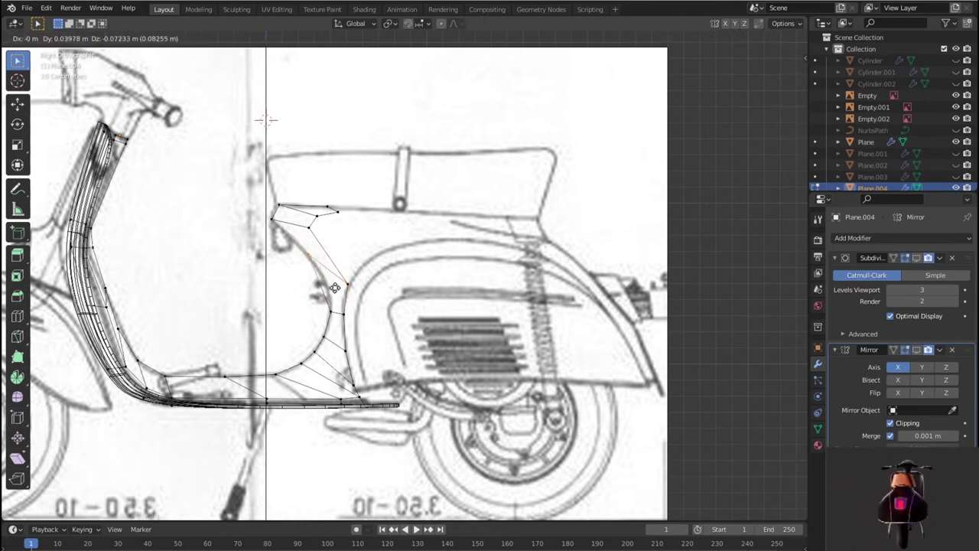
pyautogui.click(342, 296)
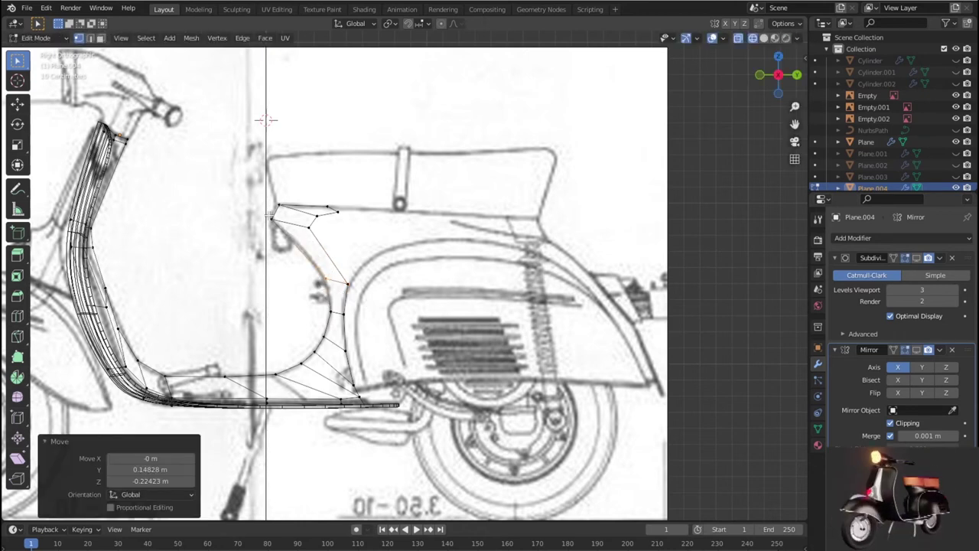
pyautogui.press('g')
pyautogui.click(317, 271)
pyautogui.press('g')
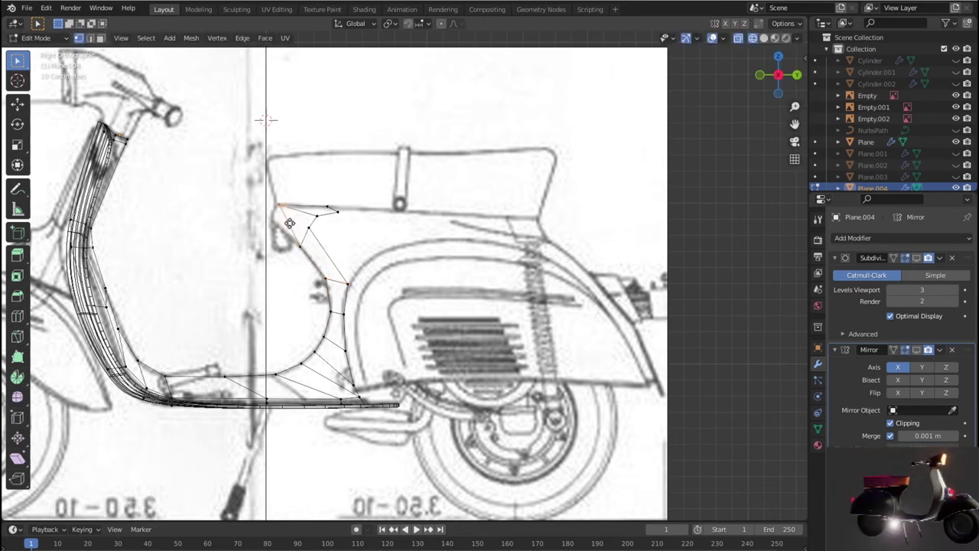
pyautogui.click(302, 222)
pyautogui.press('g')
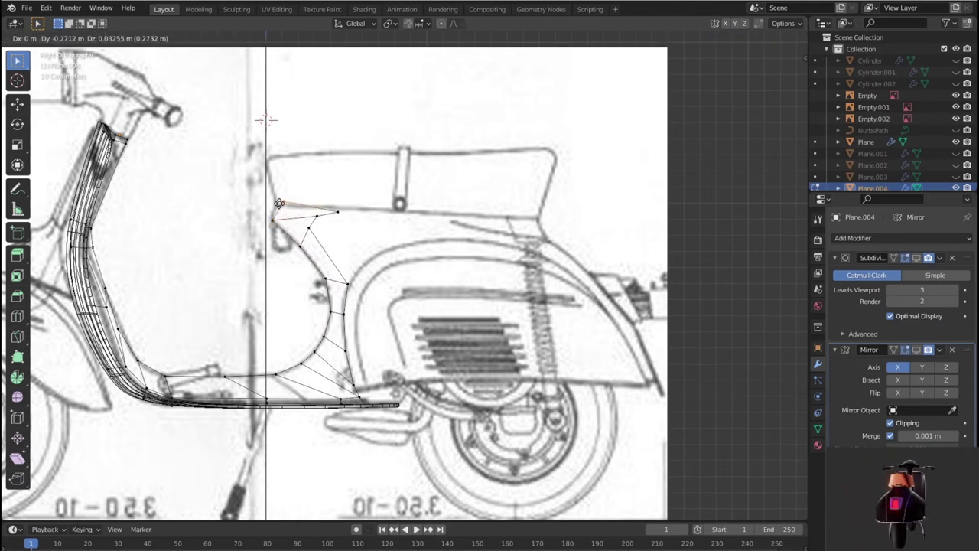
pyautogui.click(276, 206)
# Move the upper-edge vertices down-right onto the outline and the last toward the seat's rear.
pyautogui.click(308, 229)
pyautogui.press('g')
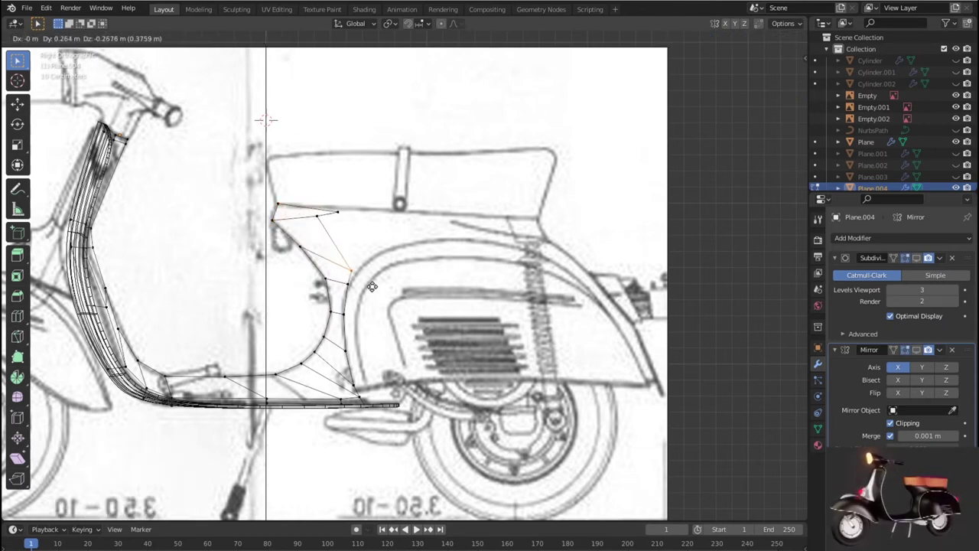
pyautogui.click(379, 285)
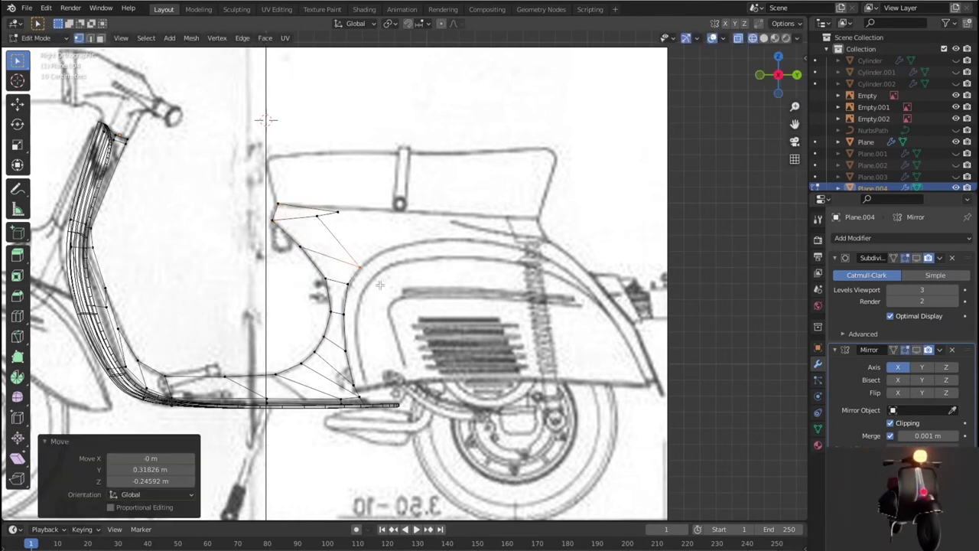
pyautogui.click(309, 212)
pyautogui.press('g')
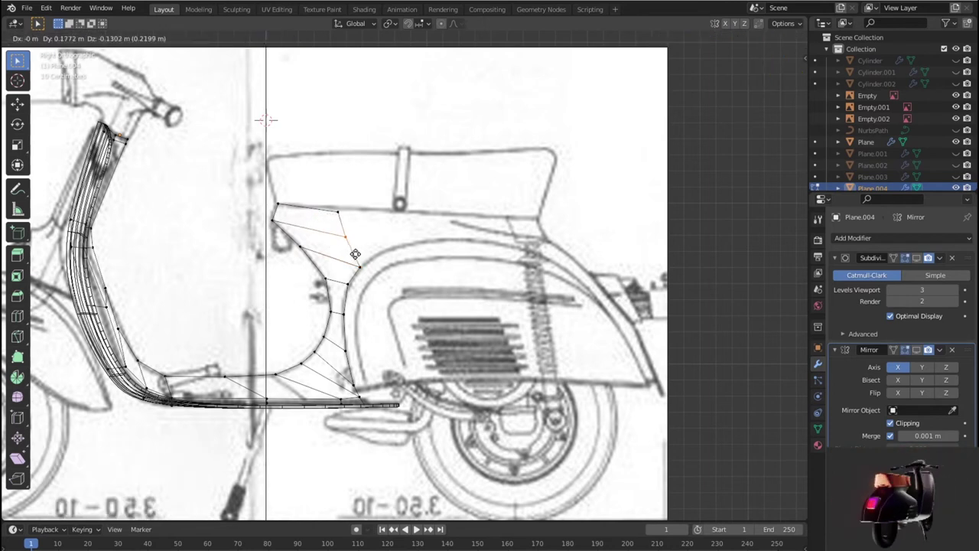
pyautogui.click(384, 265)
pyautogui.click(351, 221)
pyautogui.press('g')
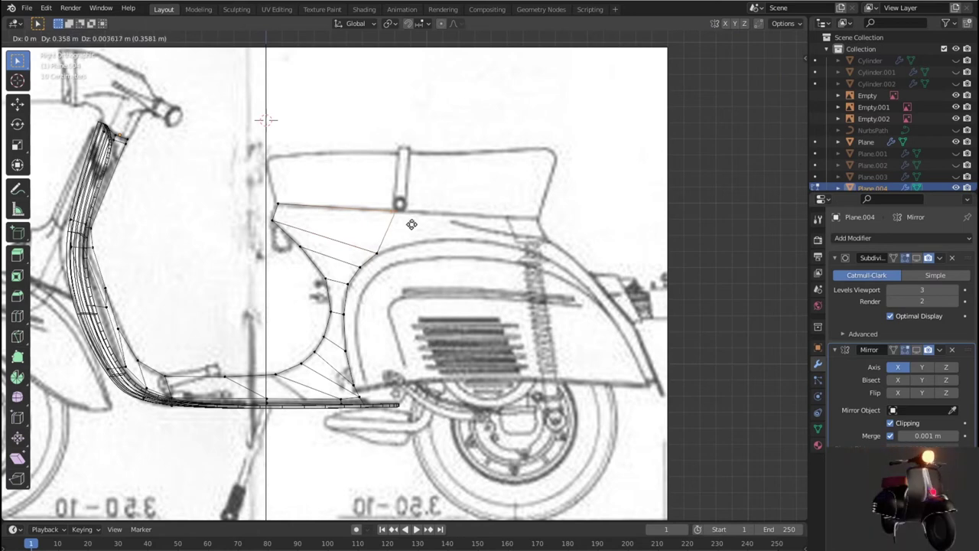
pyautogui.click(396, 222)
pyautogui.scroll(-3, 395, 223)
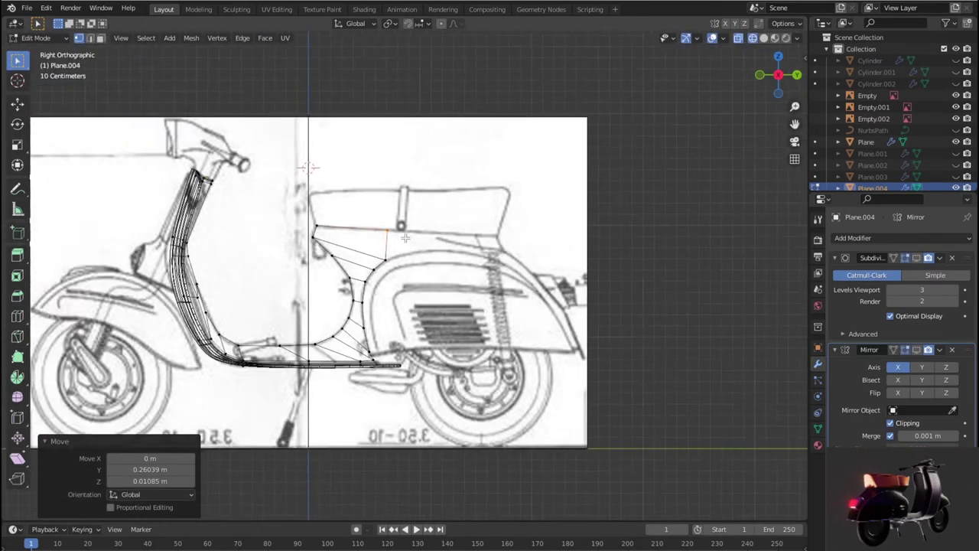
# Turn off X-ray with Alt+Z for solid faces, then zoom onto the rear panel in right-side view.
pyautogui.moveTo(396, 222); pyautogui.dragTo(450, 269, button='middle')
pyautogui.press('KP_7')
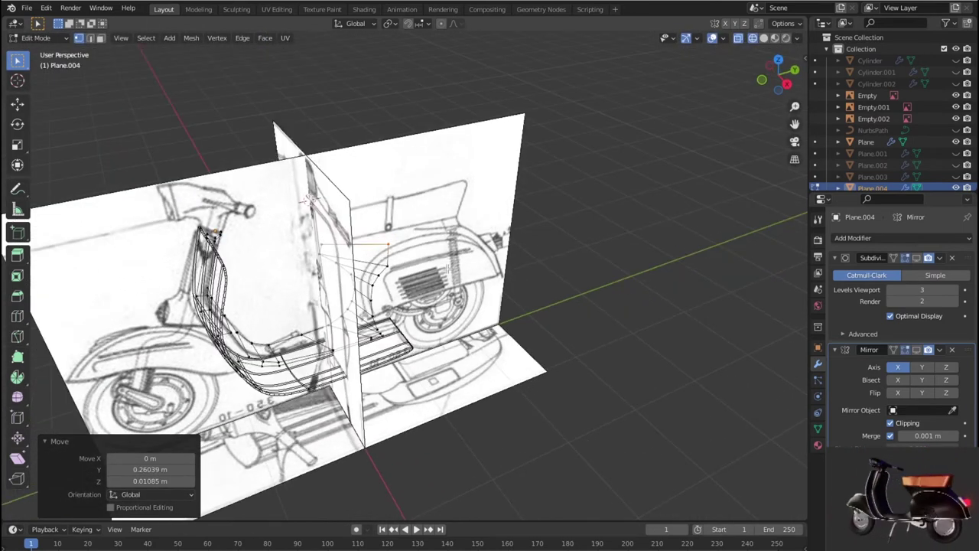
pyautogui.press('KP_3')
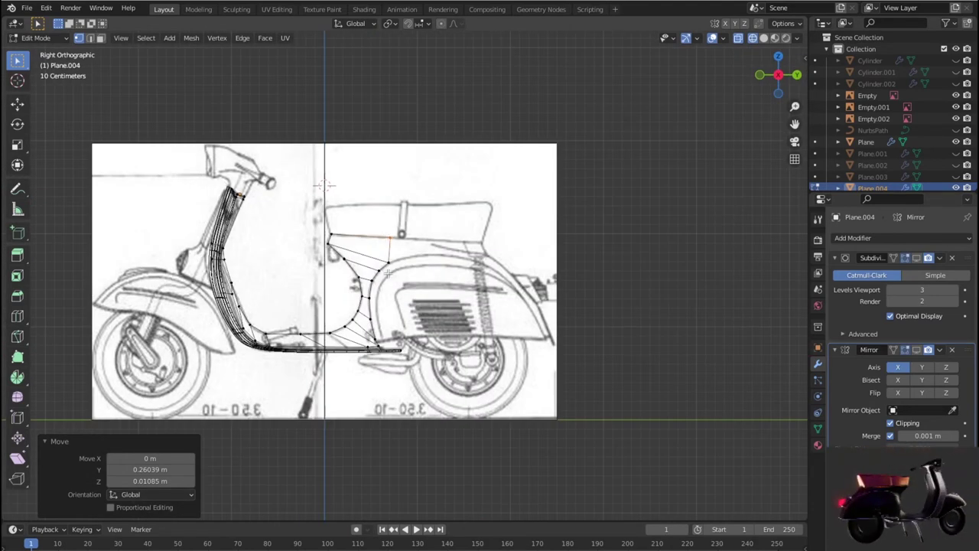
pyautogui.press('KP_7')
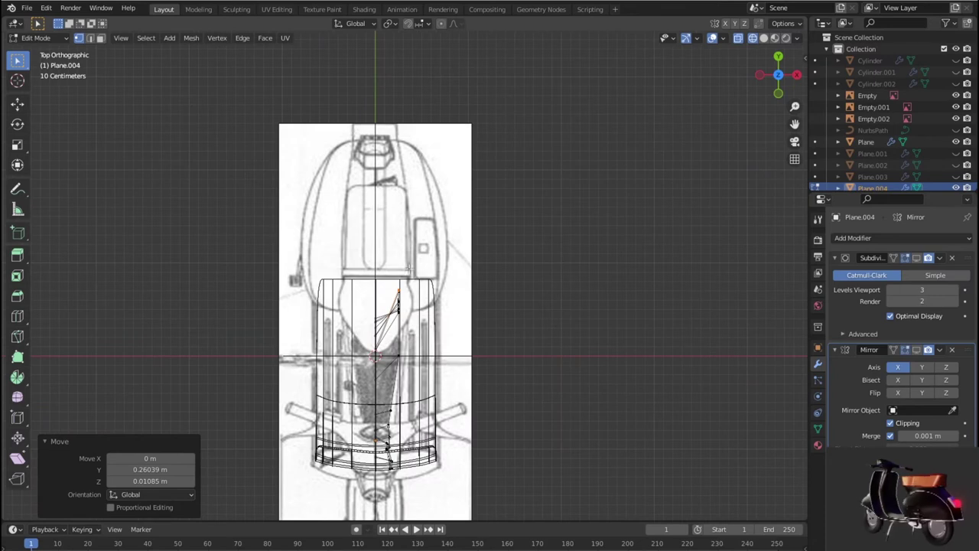
pyautogui.scroll(1, 410, 267)
pyautogui.scroll(2, 409, 267)
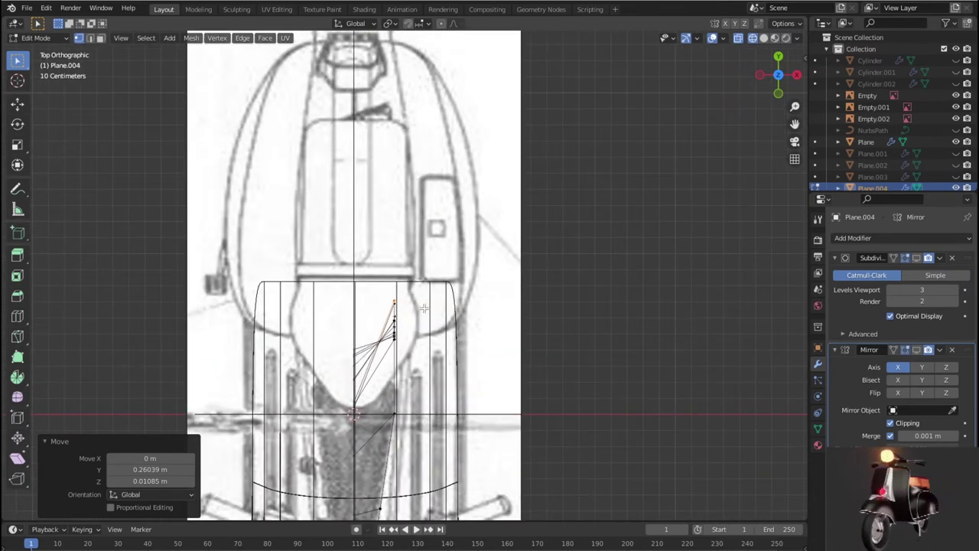
pyautogui.moveTo(423, 307); pyautogui.dragTo(289, 239, button='middle')
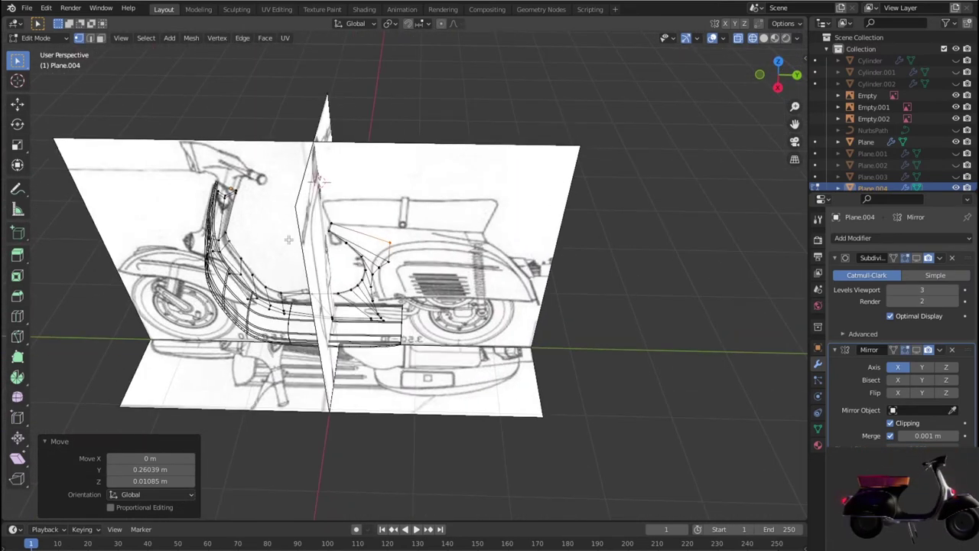
pyautogui.hotkey('alt', 'z')
pyautogui.moveTo(346, 268); pyautogui.dragTo(444, 246, button='middle')
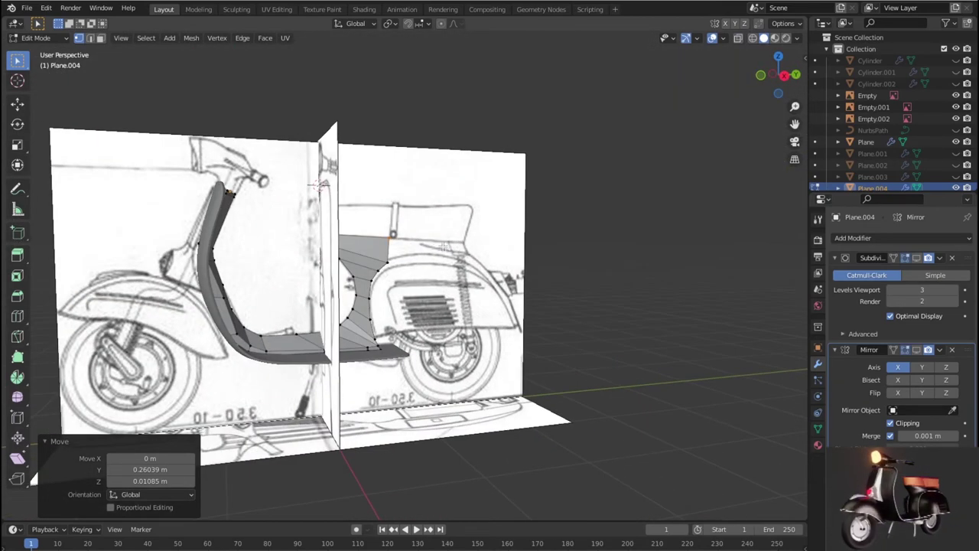
pyautogui.press('KP_3')
pyautogui.scroll(4, 448, 258)
pyautogui.scroll(4, 382, 284)
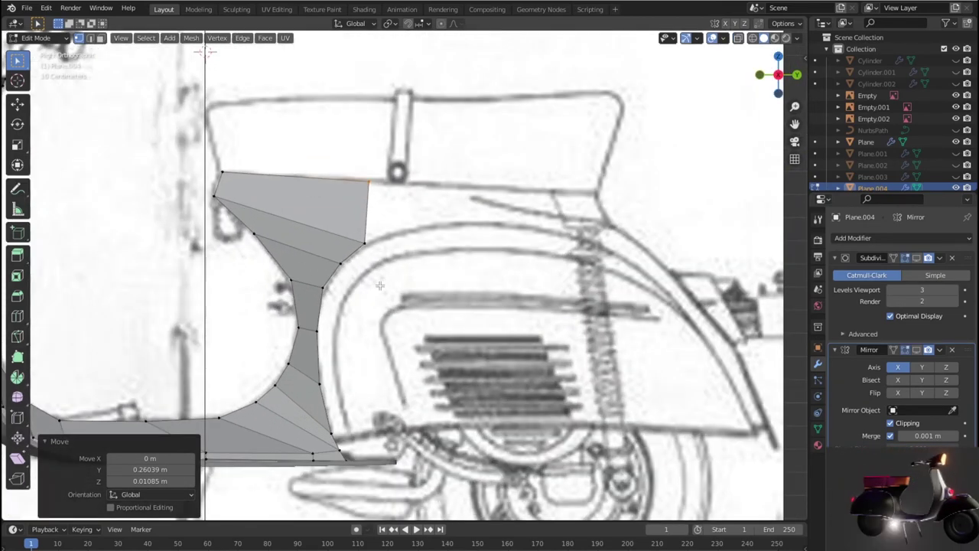
# Move the panel's two top vertices left so they sit beside the seat front.
pyautogui.click(363, 241)
pyautogui.press('g')
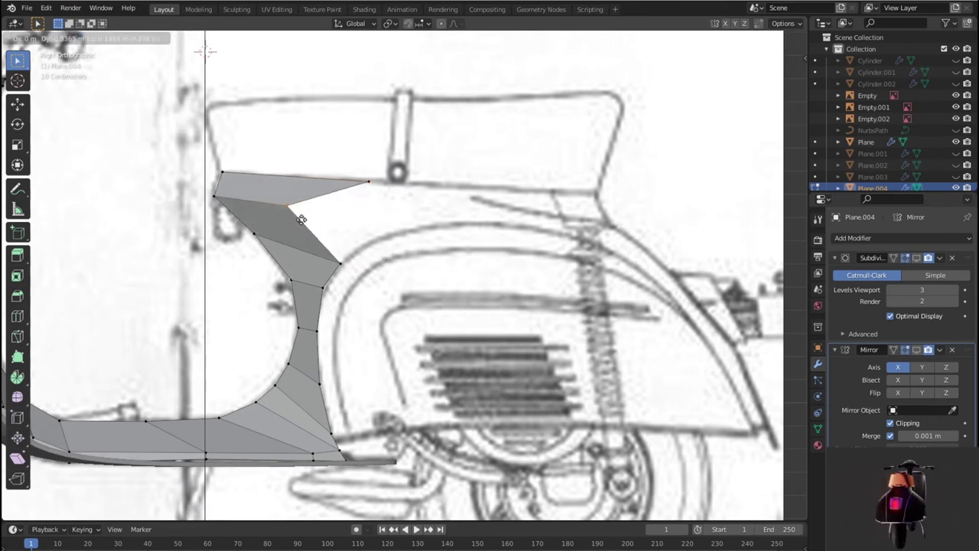
pyautogui.click(275, 211)
pyautogui.click(368, 181)
pyautogui.press('g')
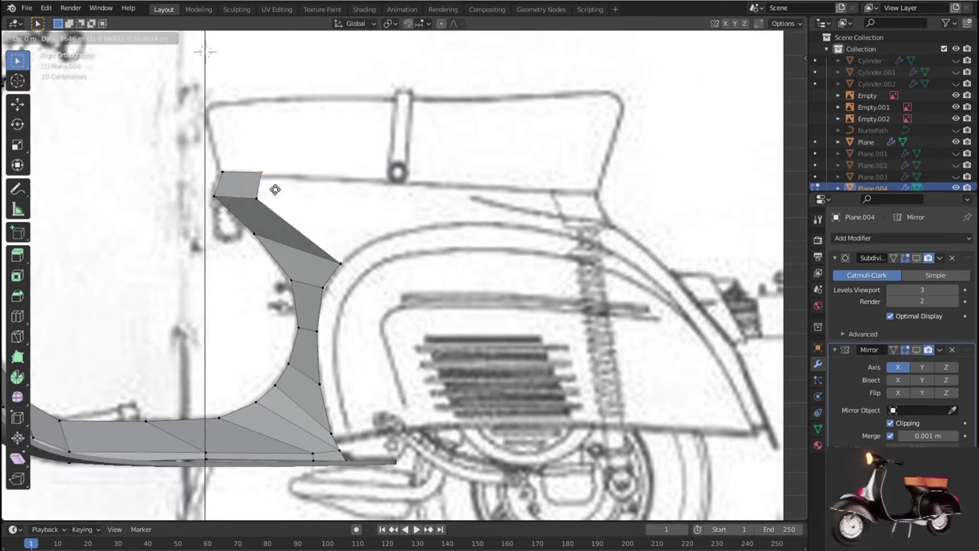
pyautogui.click(270, 186)
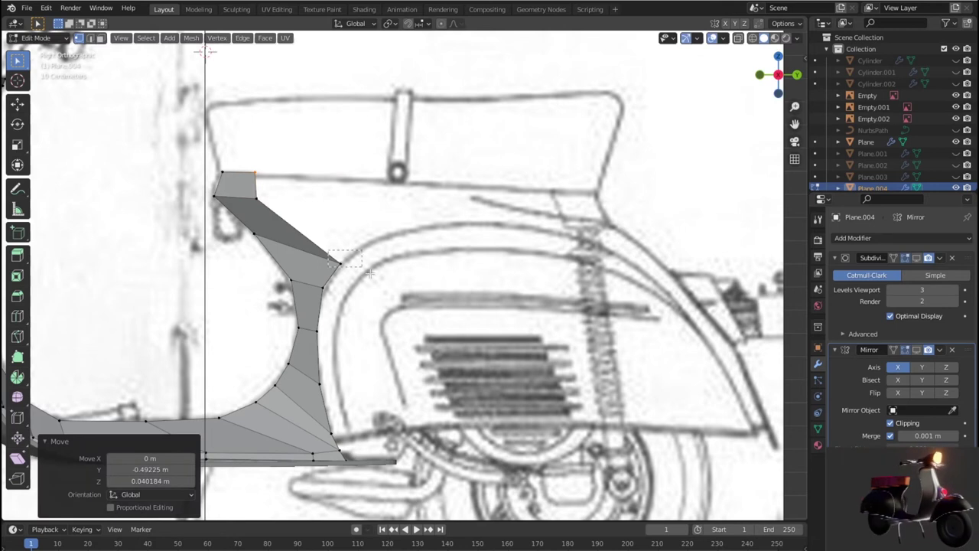
# Pull the inner-edge vertices inward down the panel to match the blueprint curve.
pyautogui.click(340, 264)
pyautogui.press('g')
pyautogui.click(323, 282)
pyautogui.press('g')
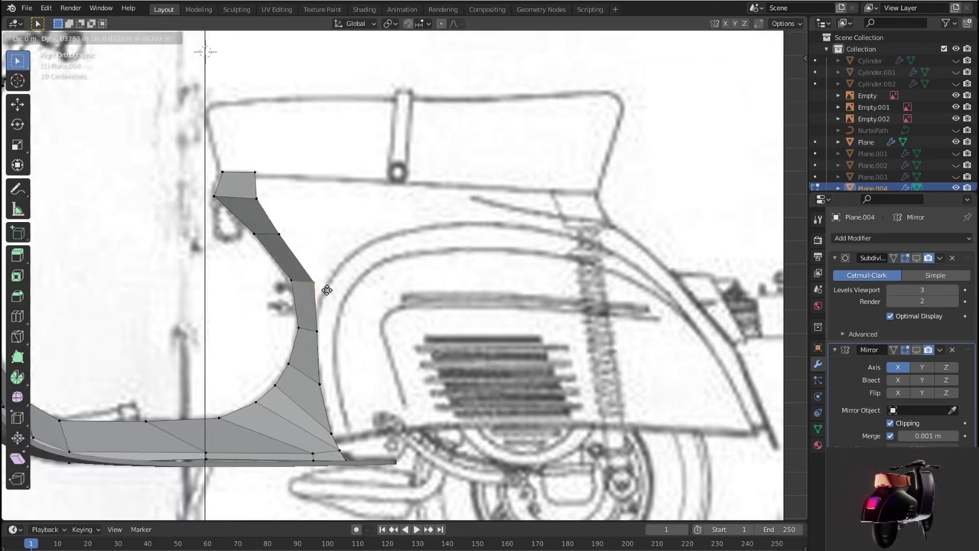
pyautogui.click(322, 293)
pyautogui.click(316, 331)
pyautogui.press('g')
pyautogui.click(320, 334)
pyautogui.click(317, 379)
pyautogui.press('g')
pyautogui.click(329, 379)
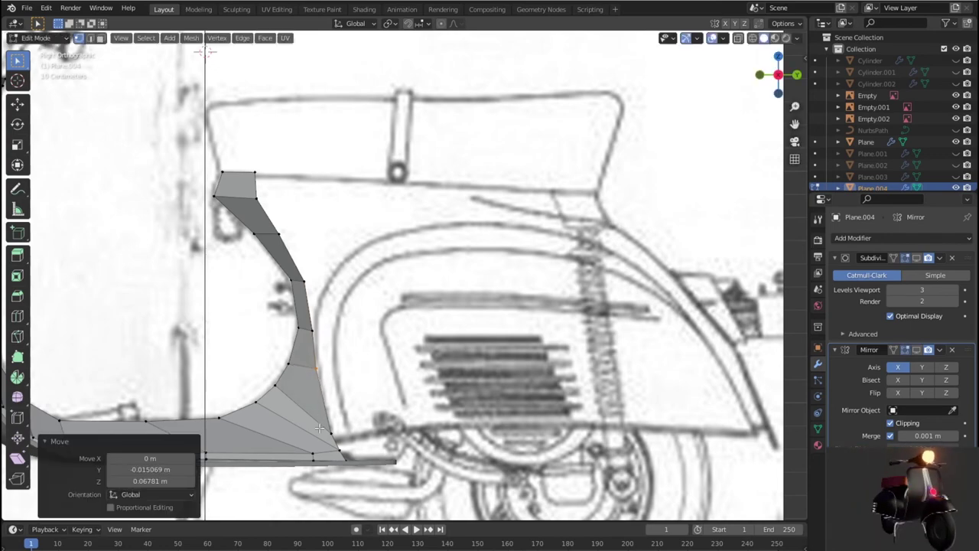
pyautogui.click(332, 434)
pyautogui.press('g')
pyautogui.click(345, 442)
# Inspect the reshaped panel in 3D, then return to edge select and the side view.
pyautogui.moveTo(345, 442)
pyautogui.mouseDown(button='middle')
pyautogui.moveTo(262, 390)
pyautogui.moveTo(353, 413)
pyautogui.moveTo(346, 433)
pyautogui.mouseUp(button='middle')
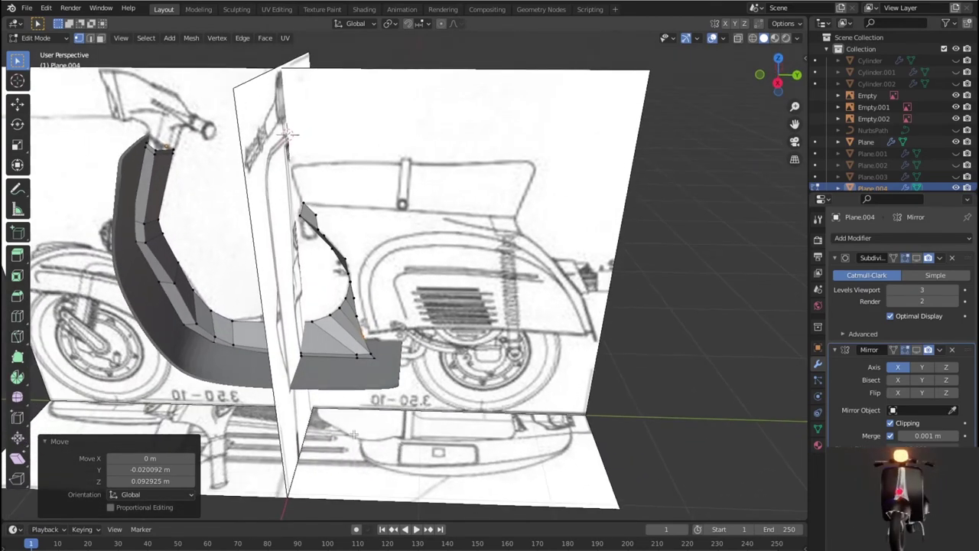
pyautogui.moveTo(326, 381)
pyautogui.mouseDown(button='middle')
pyautogui.moveTo(401, 274)
pyautogui.moveTo(368, 297)
pyautogui.mouseUp(button='middle')
pyautogui.press('e')
pyautogui.press('Escape')
pyautogui.press('2')
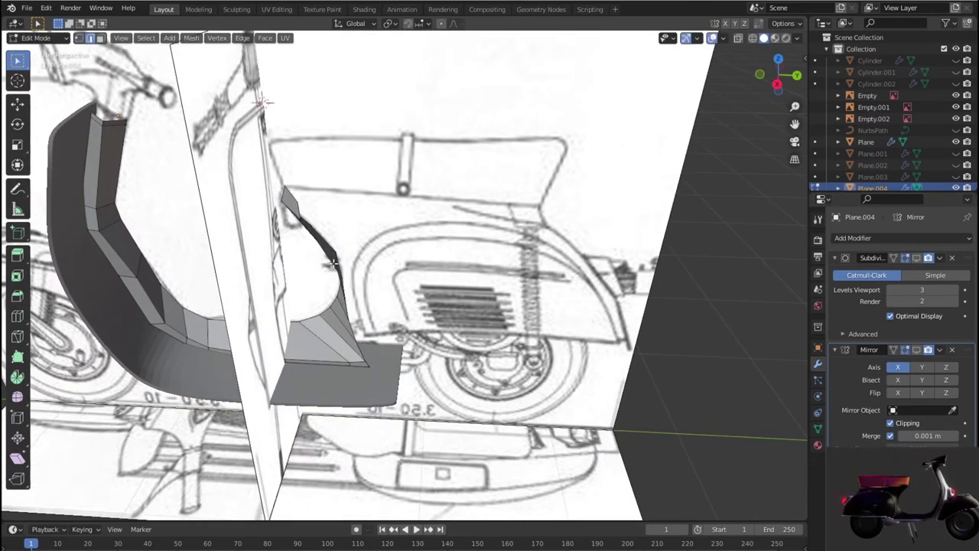
pyautogui.press('KP_3')
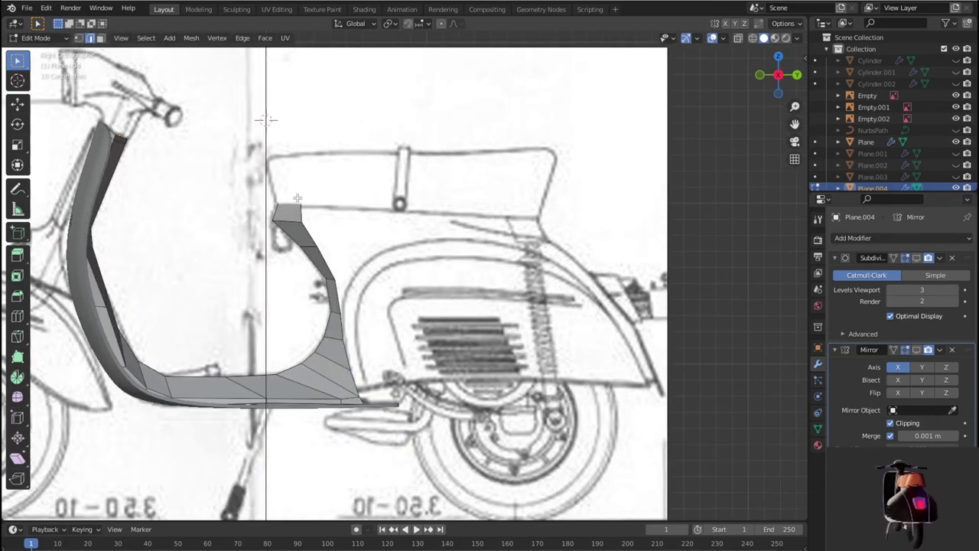
# Extrude the rear panel's top edge backward toward the seat and check it from the side view.
pyautogui.press('e')
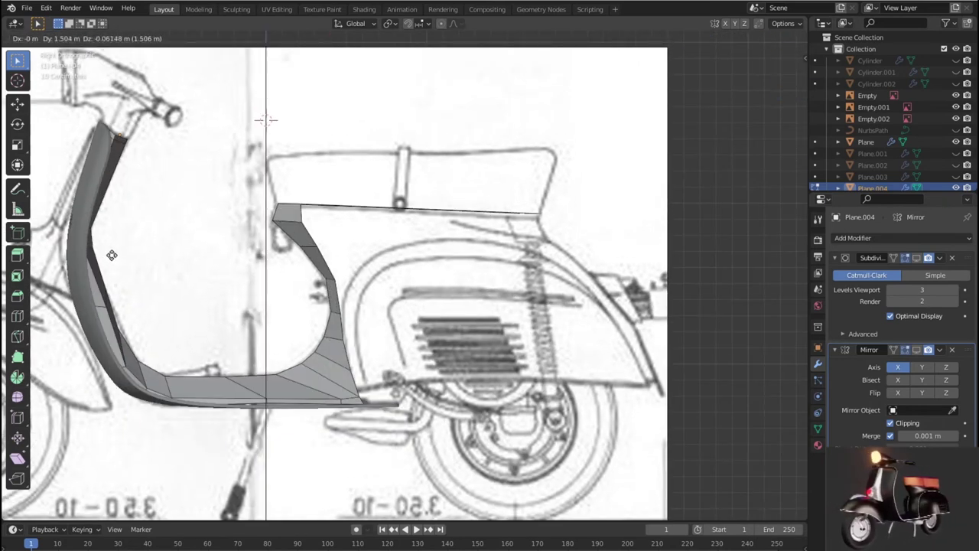
pyautogui.click(94, 255)
pyautogui.moveTo(540, 178)
pyautogui.mouseDown(button='middle')
pyautogui.moveTo(556, 219)
pyautogui.moveTo(544, 235)
pyautogui.mouseUp(button='middle')
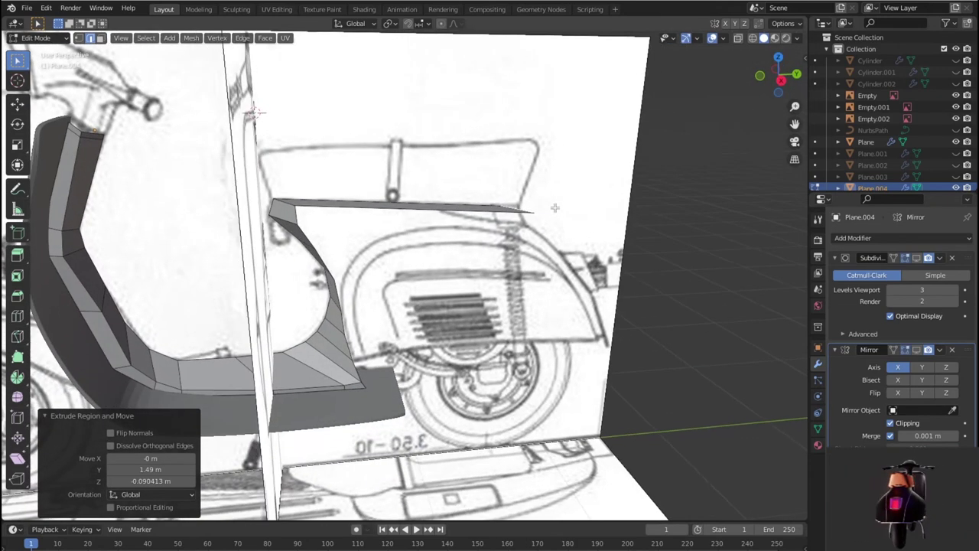
pyautogui.press('KP_3')
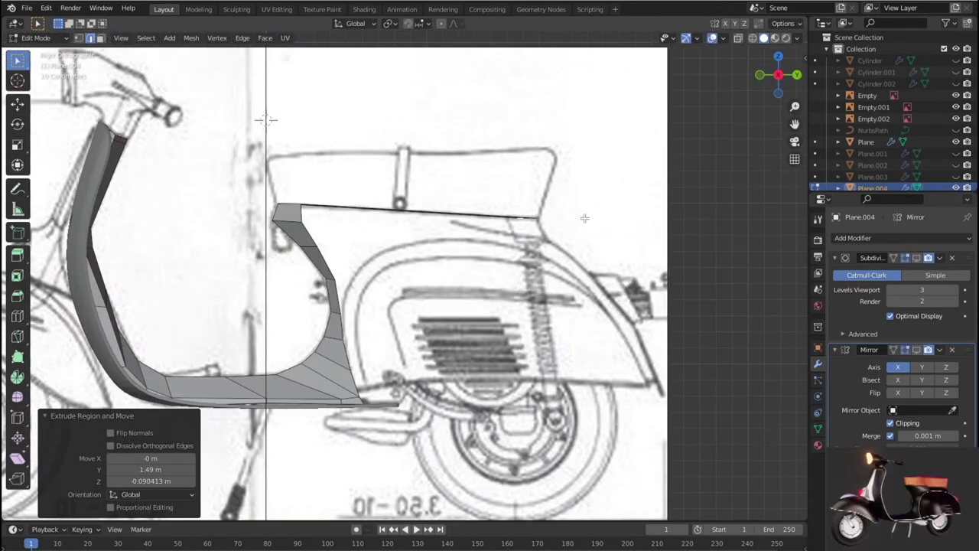
# Add two centred loop cuts across the panel, then extrude the top edge further back under the seat.
pyautogui.click(433, 216)
pyautogui.rightClick(433, 216)
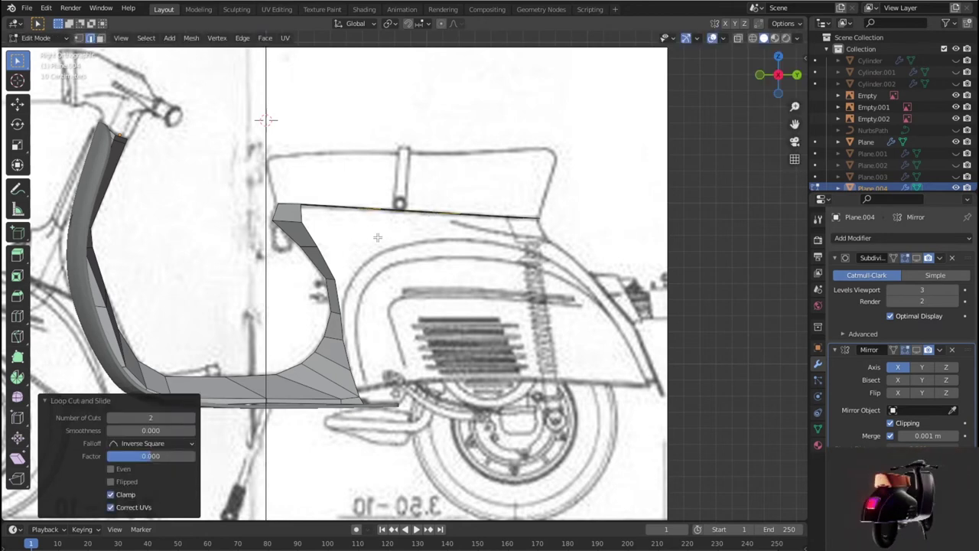
pyautogui.click(305, 210)
pyautogui.press('e')
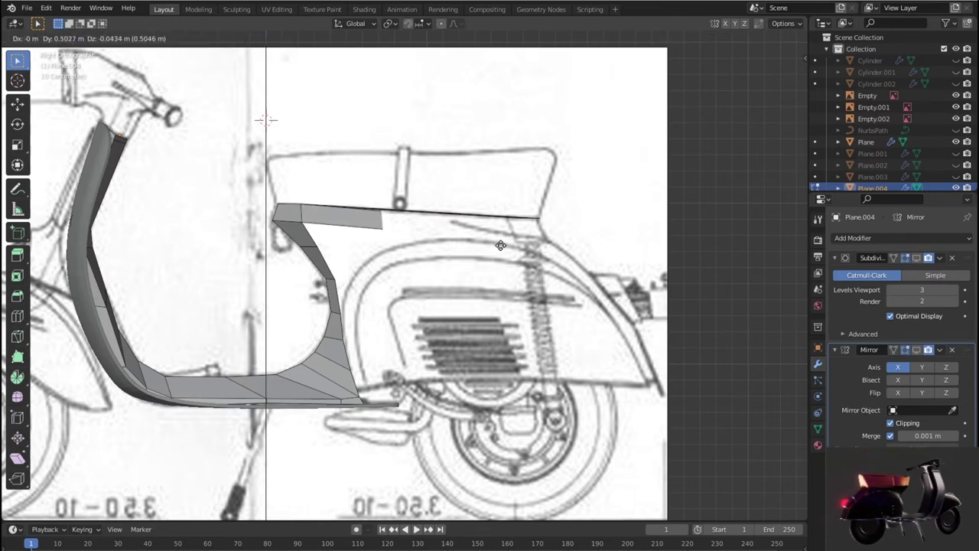
pyautogui.click(500, 245)
pyautogui.moveTo(500, 244)
pyautogui.mouseDown(button='middle')
pyautogui.moveTo(418, 293)
pyautogui.moveTo(350, 254)
pyautogui.moveTo(468, 248)
pyautogui.mouseUp(button='middle')
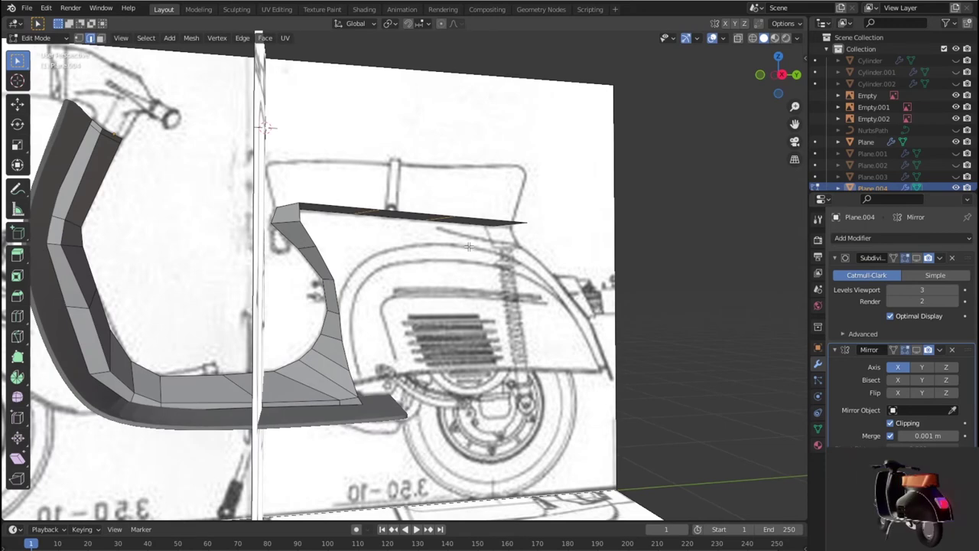
pyautogui.press('KP_3')
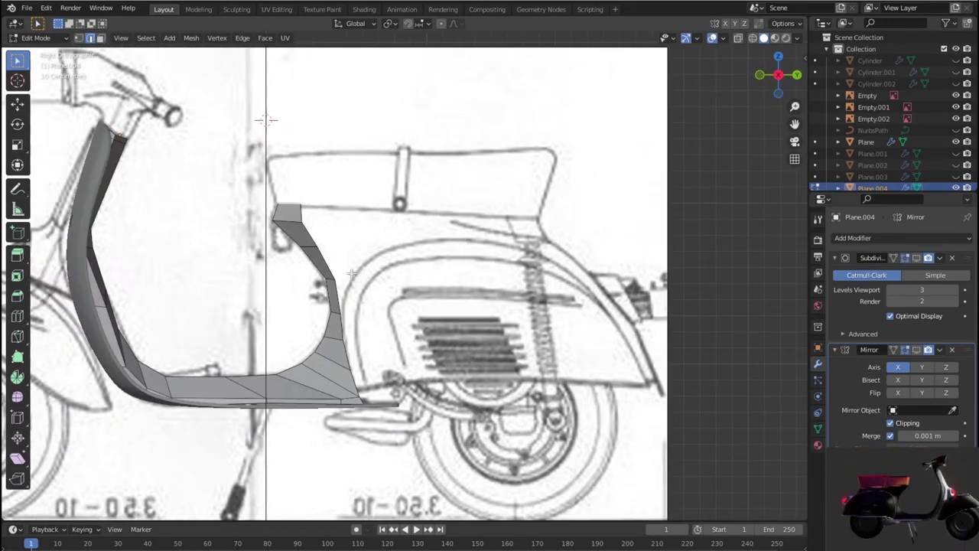
pyautogui.press('Tab')
pyautogui.scroll(1, 345, 280)
pyautogui.press('Tab')
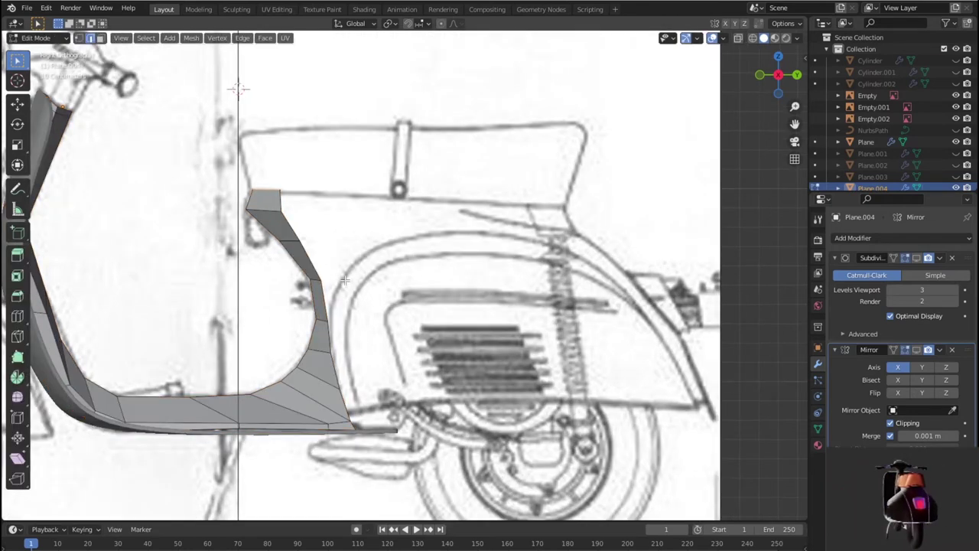
pyautogui.press('1')
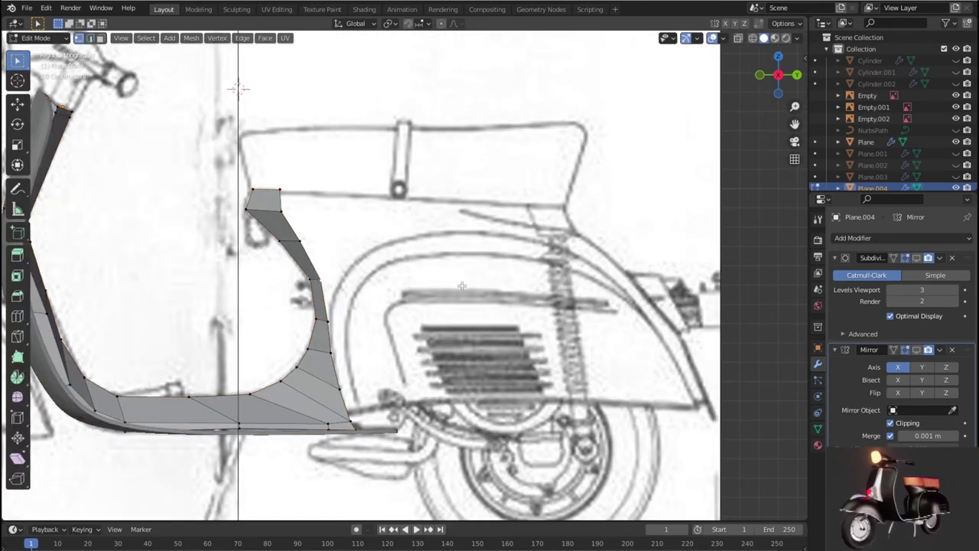
pyautogui.press('g')
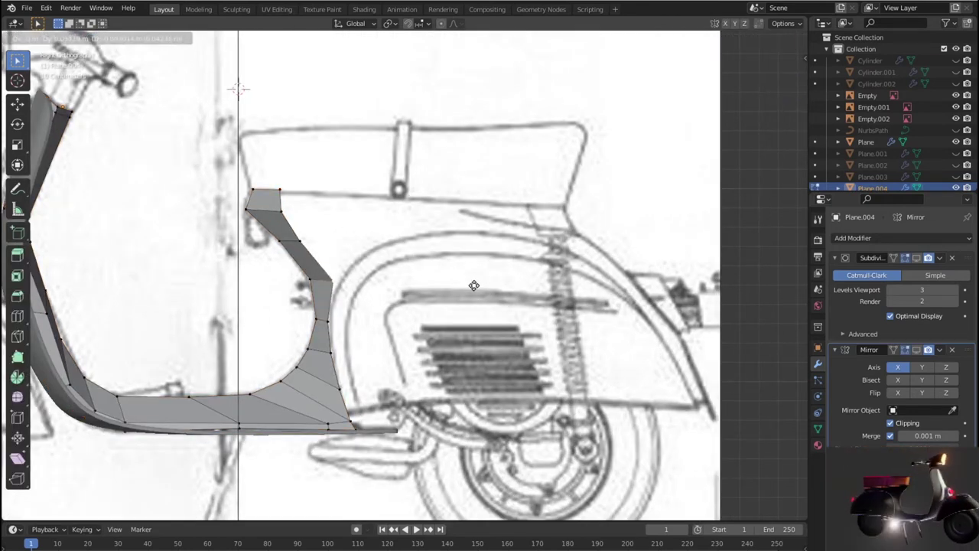
pyautogui.click(480, 286)
pyautogui.press('g')
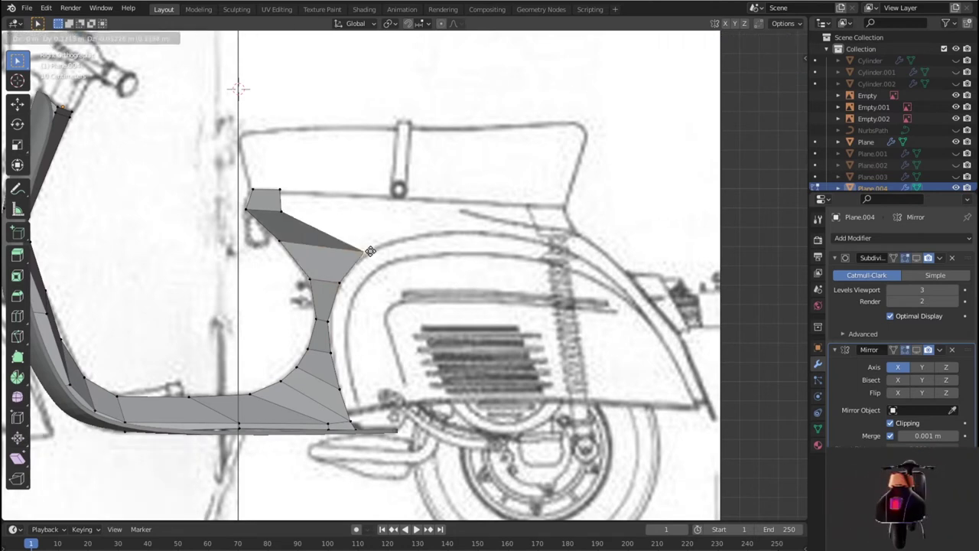
pyautogui.click(371, 251)
pyautogui.click(281, 210)
pyautogui.press('g')
pyautogui.click(397, 238)
pyautogui.press('g')
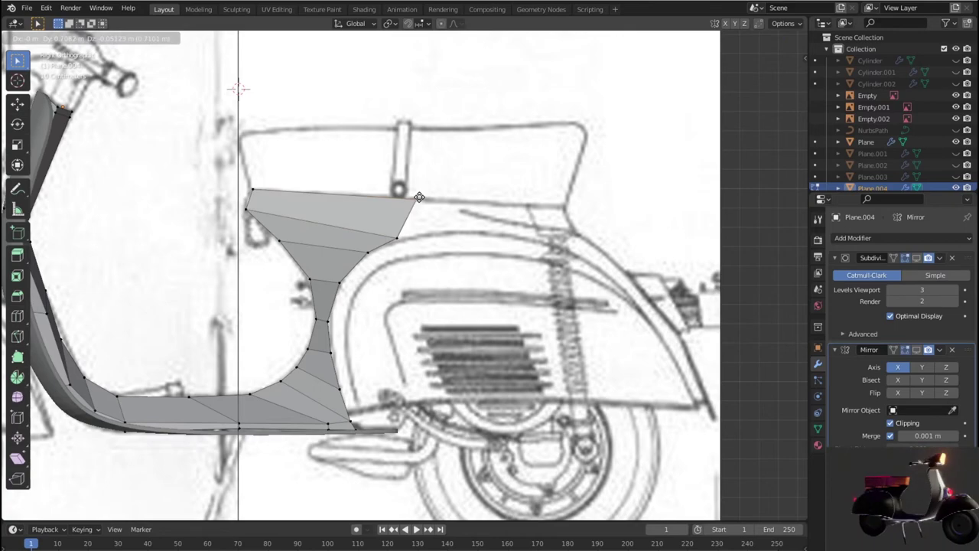
pyautogui.click(419, 198)
pyautogui.hotkey('ctrl', 'r')
pyautogui.click(319, 205)
pyautogui.moveTo(319, 205)
pyautogui.mouseDown(button='middle')
pyautogui.moveTo(413, 345)
pyautogui.moveTo(450, 274)
pyautogui.mouseUp(button='middle')
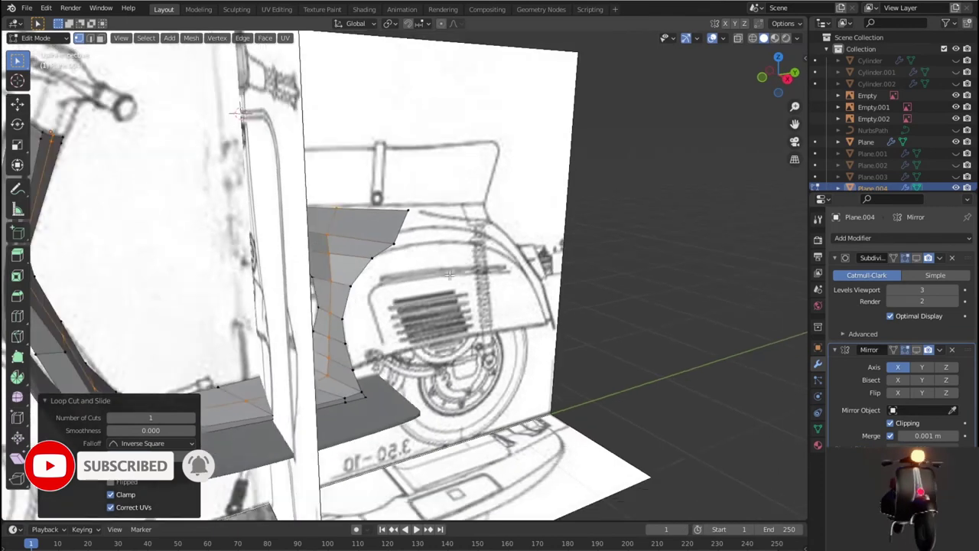
pyautogui.scroll(-5, 450, 274)
pyautogui.moveTo(450, 274)
pyautogui.mouseDown(button='middle')
pyautogui.moveTo(392, 257)
pyautogui.moveTo(406, 291)
pyautogui.mouseUp(button='middle')
pyautogui.press('KP_3')
pyautogui.scroll(2, 421, 325)
pyautogui.scroll(2, 421, 324)
pyautogui.hotkey('ctrl', 'z')
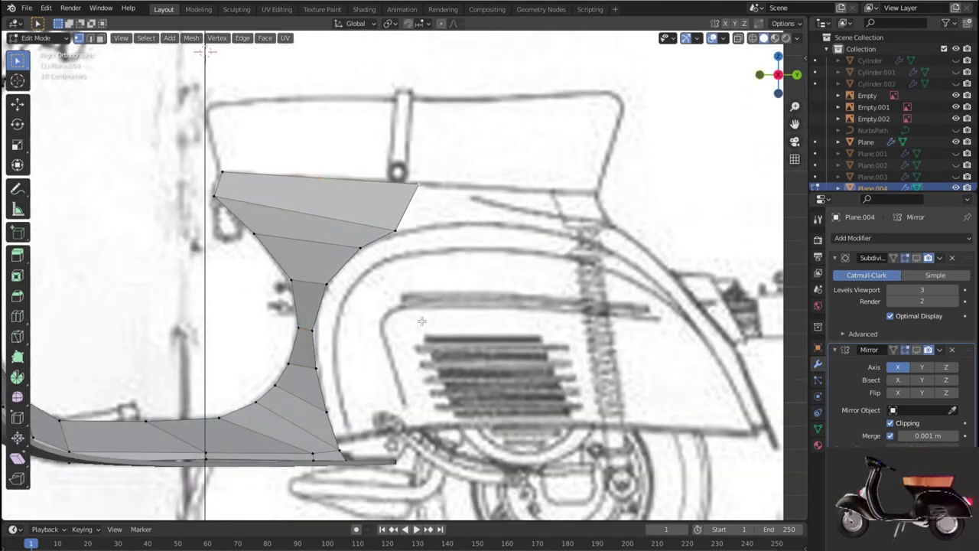
pyautogui.hotkey('ctrl', 'z')
pyautogui.hotkey('ctrl', 'z')
pyautogui.hotkey('ctrl', 'z')
pyautogui.hotkey('ctrl', 'z')
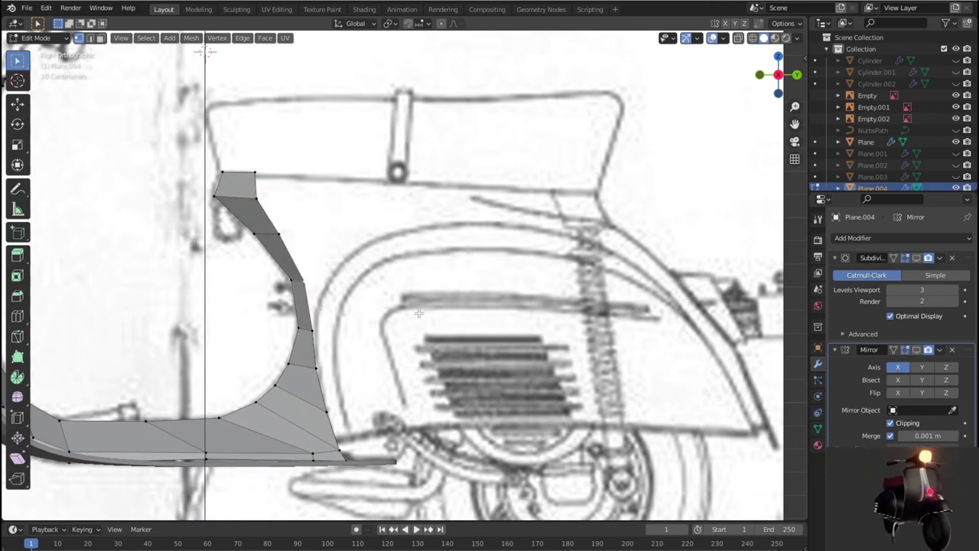
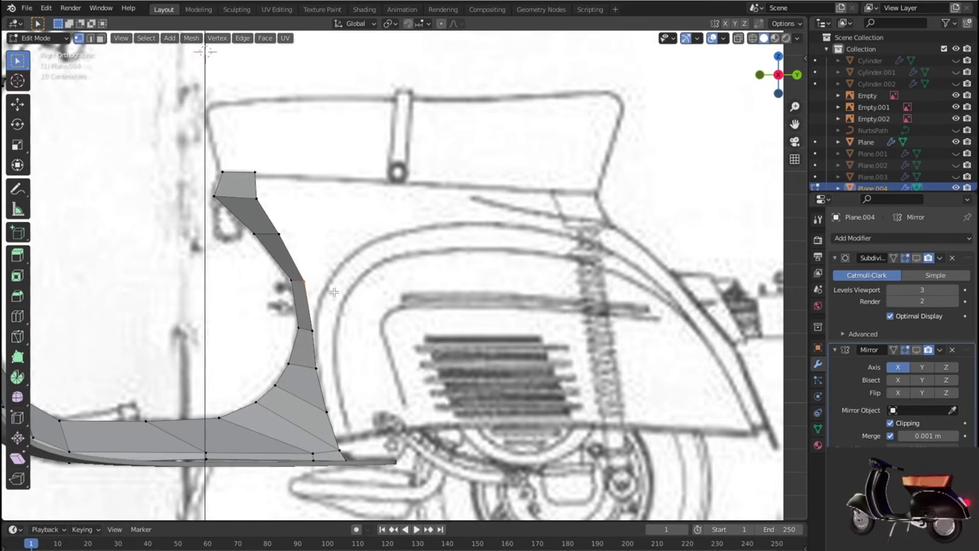
# Undo a trial panel widening, then raise the panel's top vertex onto the blueprint outline.
pyautogui.press('g')
pyautogui.click(393, 295)
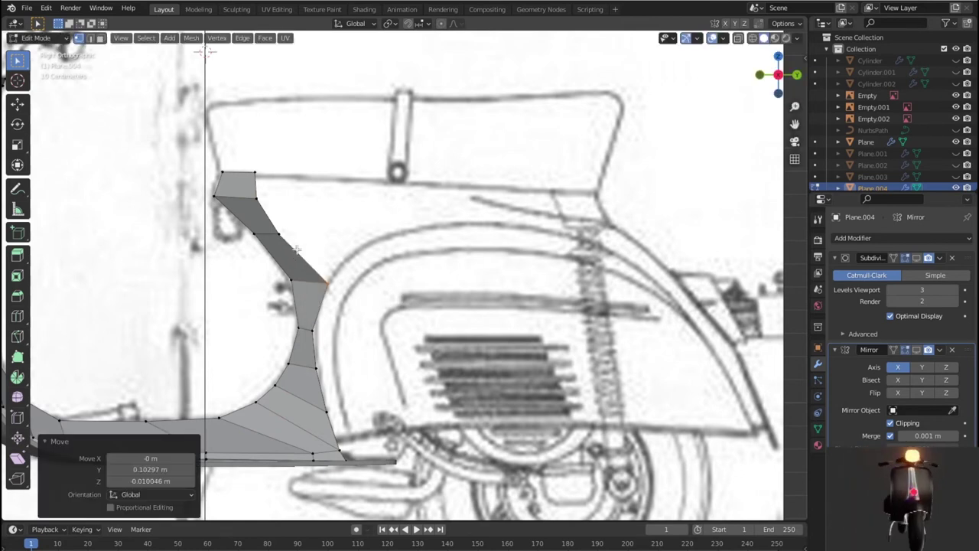
pyautogui.hotkey('ctrl', 'z')
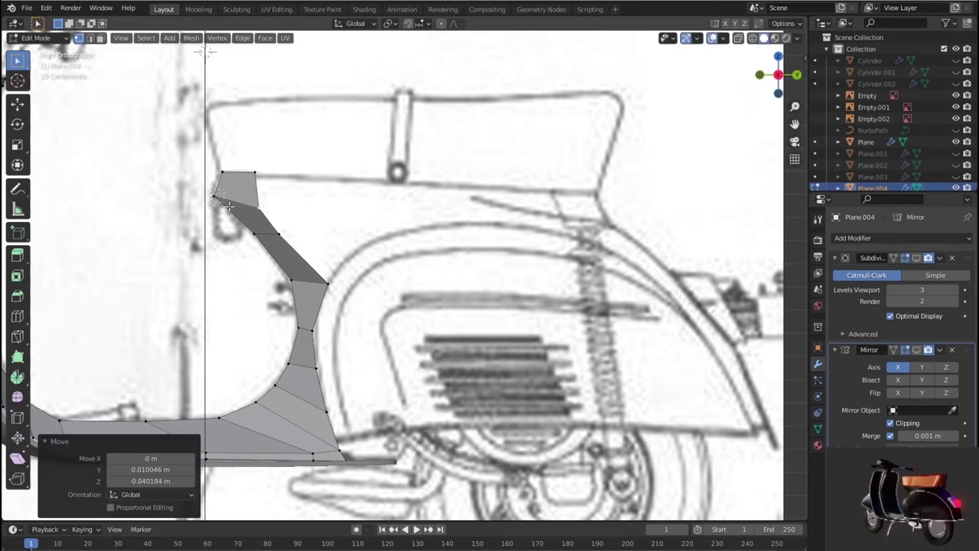
pyautogui.click(228, 205)
pyautogui.press('g')
pyautogui.click(268, 197)
# Align the top-right and top-left vertices to the outline, then begin extruding the top edge.
pyautogui.press('g')
pyautogui.press('z')
pyautogui.click(267, 187)
pyautogui.click(222, 185)
pyautogui.press('g')
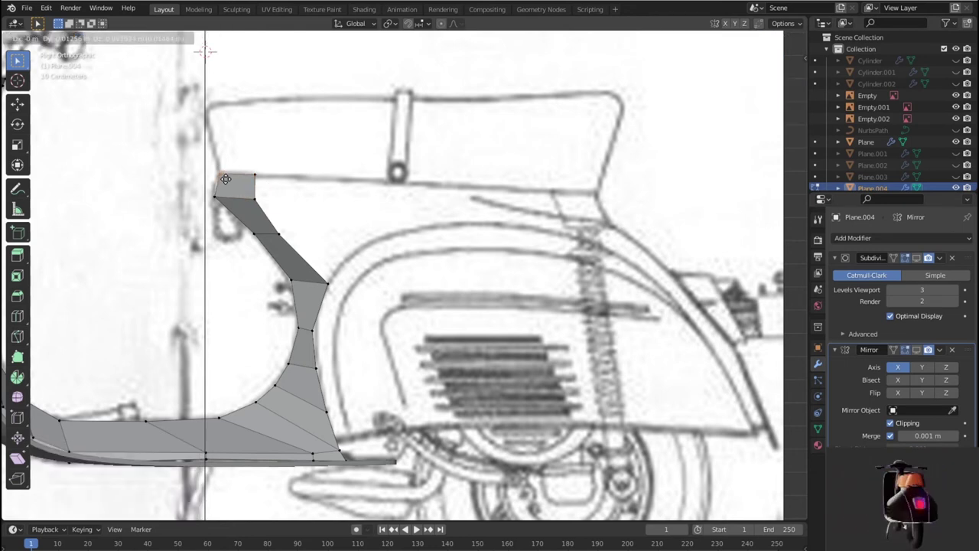
pyautogui.click(219, 188)
pyautogui.press('2')
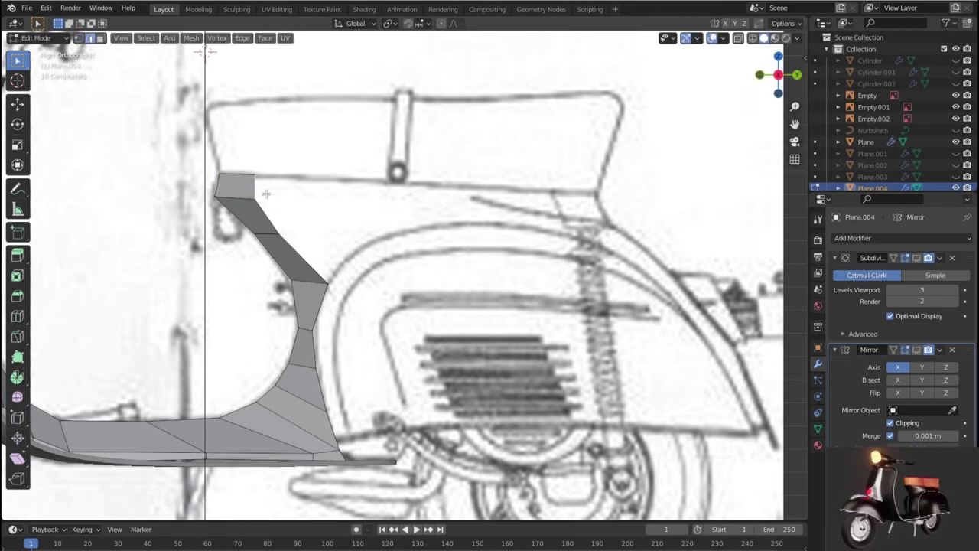
pyautogui.press('e')
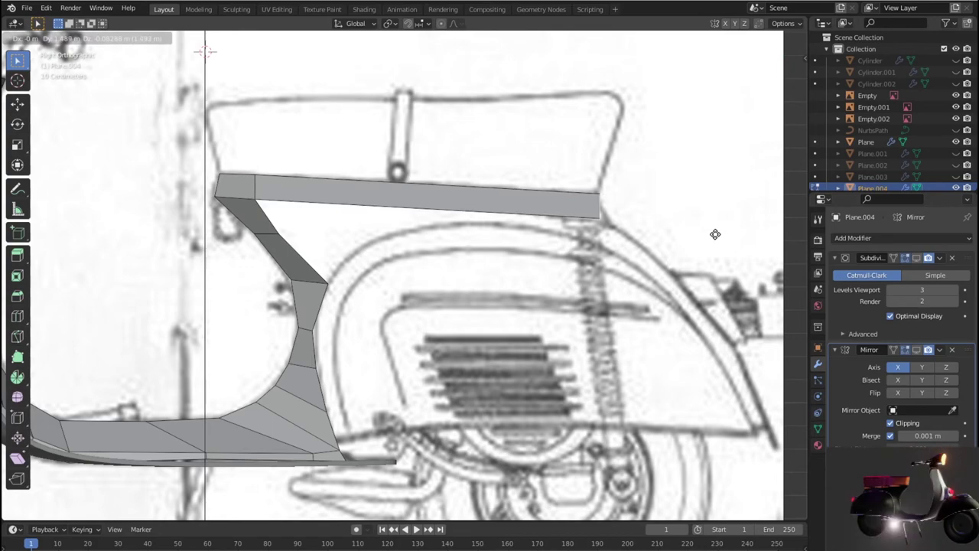
# Extrude the top edge rearward into a strip under the seat, undoing a trial downward extrusion.
pyautogui.click(714, 233)
pyautogui.moveTo(454, 253)
pyautogui.mouseDown(button='middle')
pyautogui.moveTo(389, 291)
pyautogui.moveTo(476, 258)
pyautogui.mouseUp(button='middle')
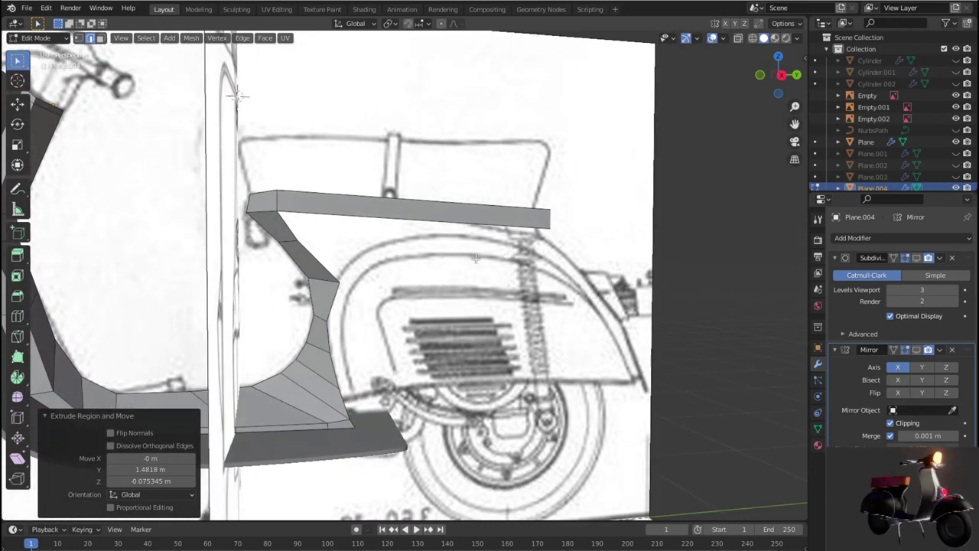
pyautogui.press('KP_3')
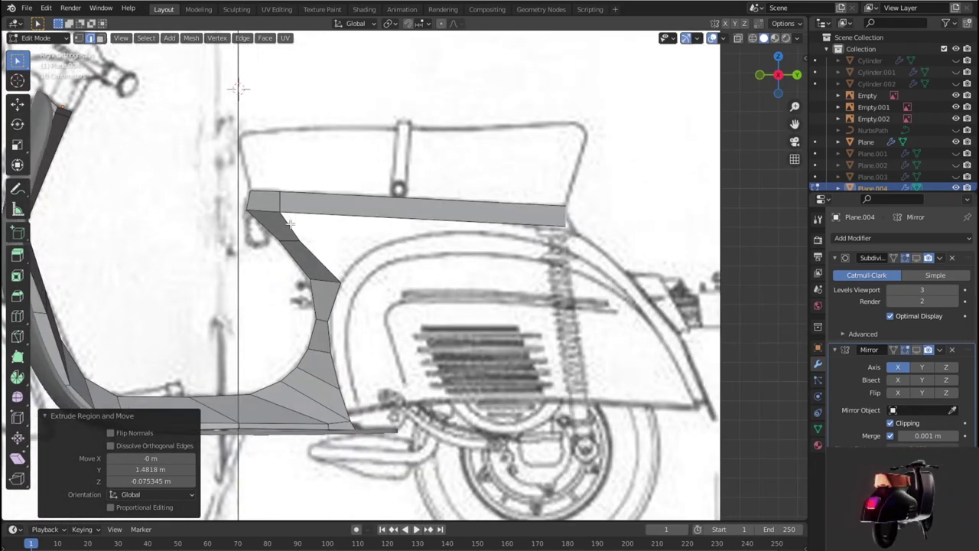
pyautogui.click(394, 255)
pyautogui.press('e')
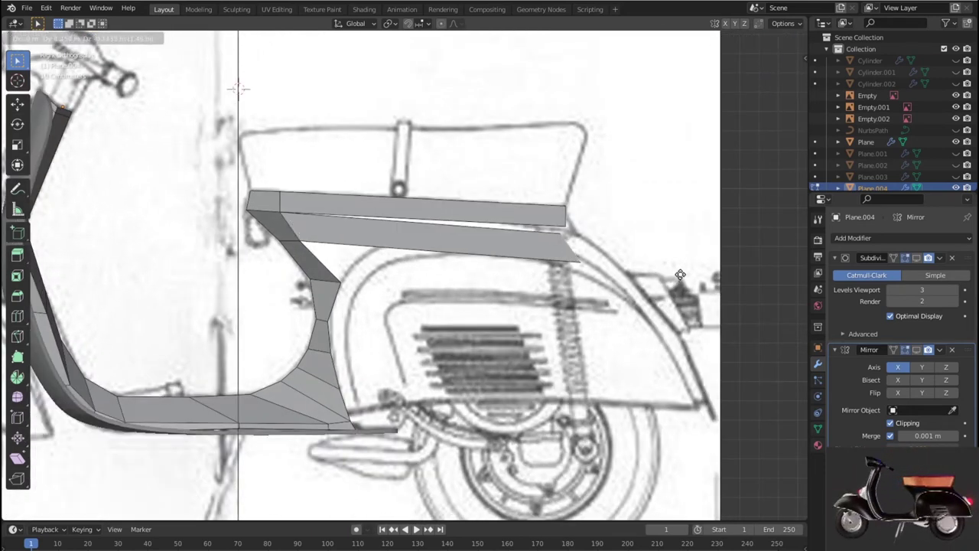
pyautogui.click(677, 272)
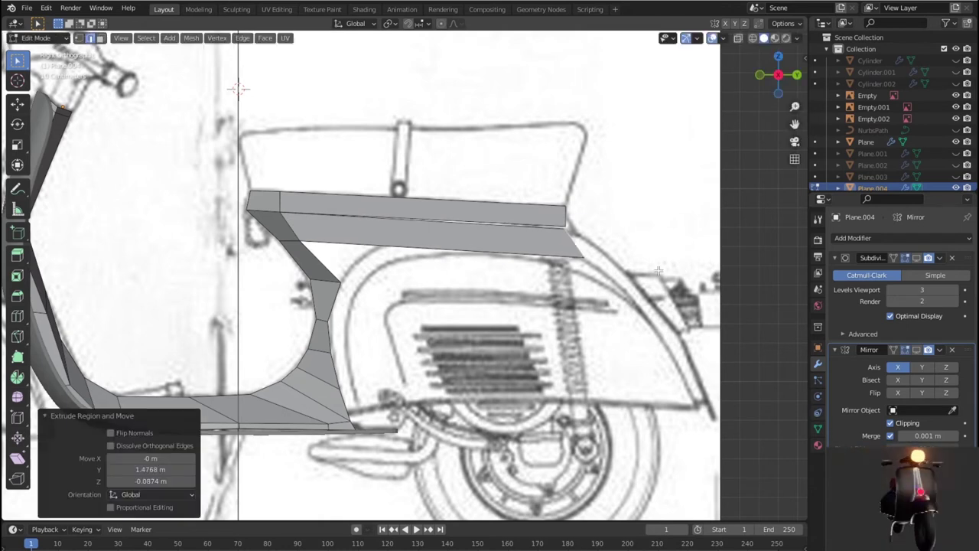
pyautogui.hotkey('ctrl', 'z')
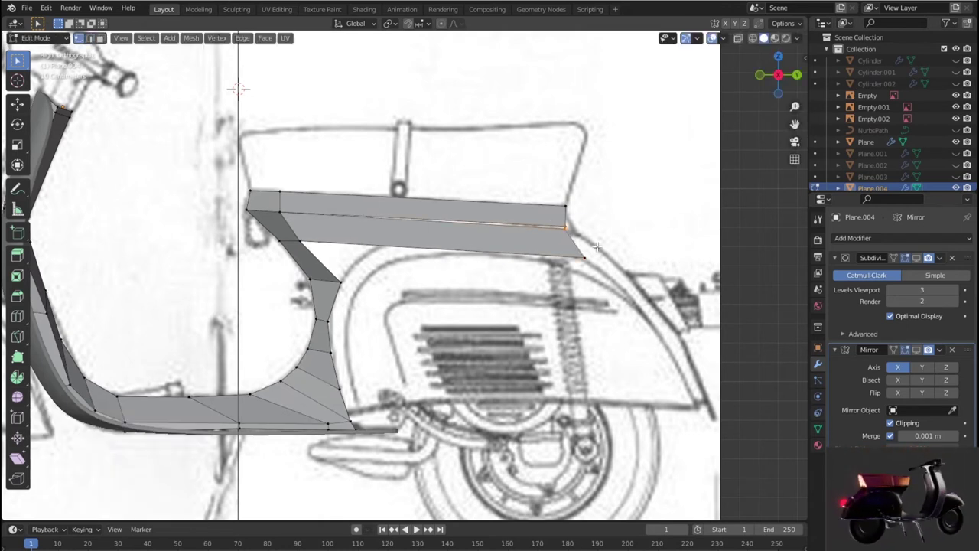
# Try joining the selected vertices, then separate the selected geometry via the P menu.
pyautogui.press('j')
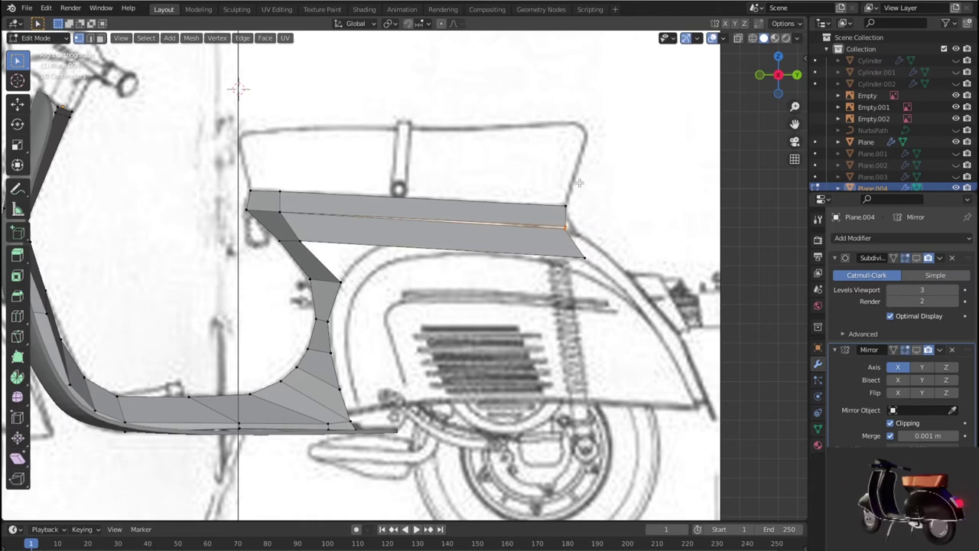
pyautogui.press('s')
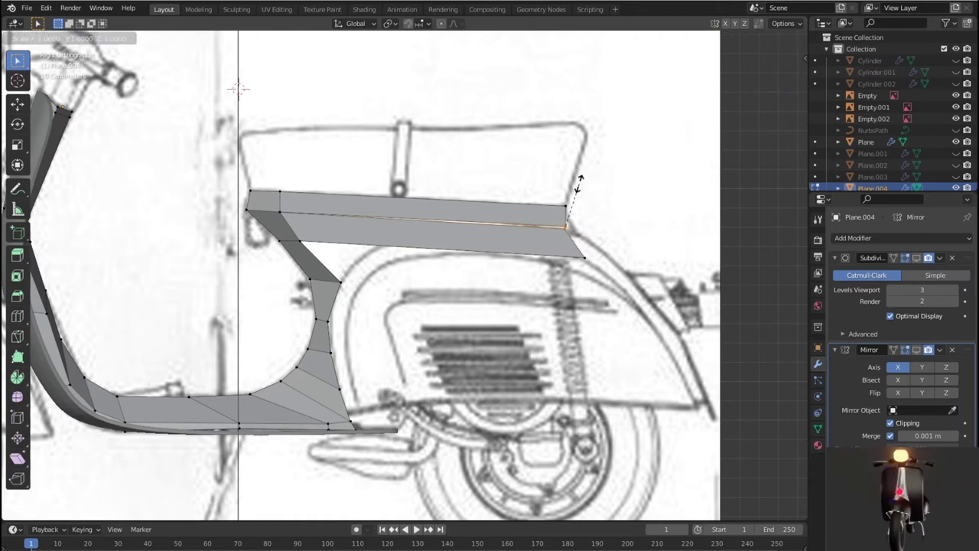
pyautogui.press('Escape')
pyautogui.press('p')
pyautogui.click(580, 186)
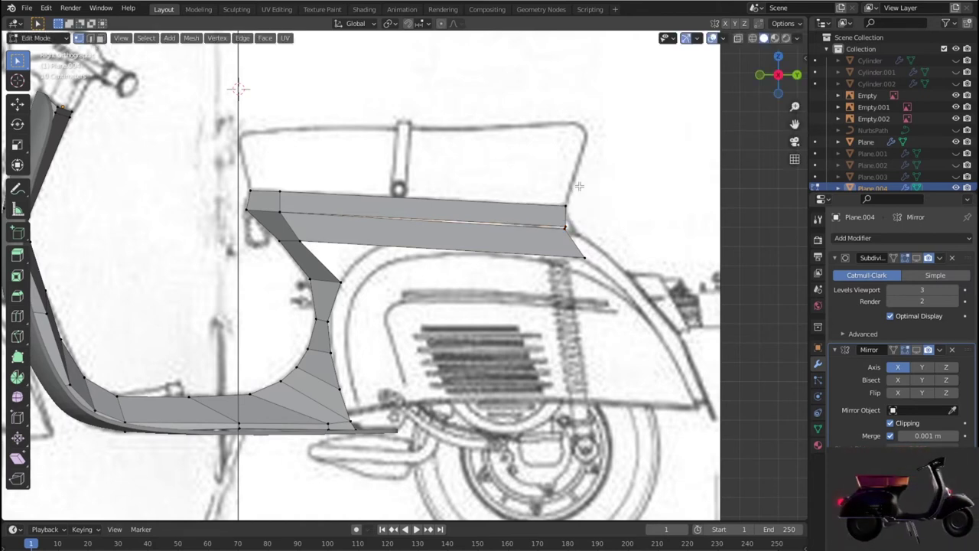
pyautogui.scroll(2, 650, 190)
pyautogui.scroll(1, 652, 190)
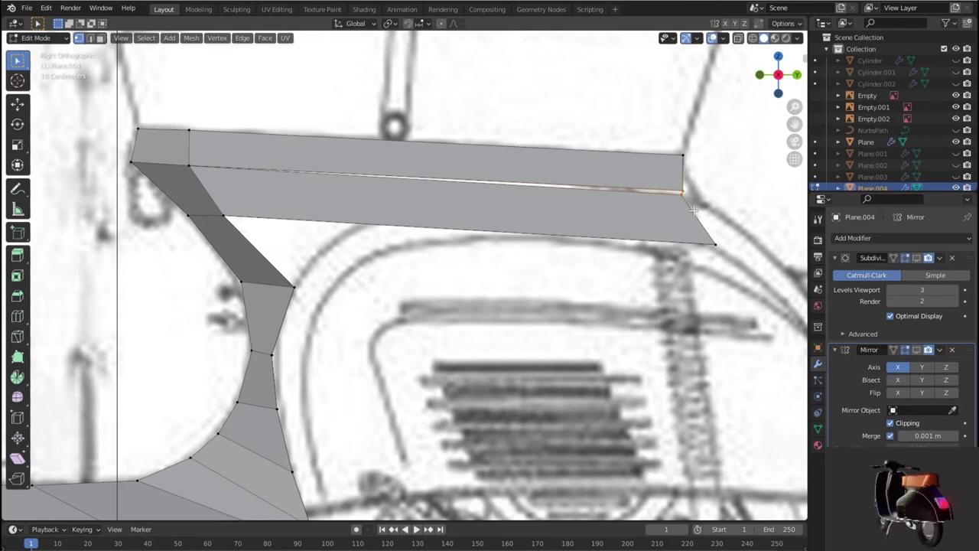
# Merge the strip's lower edge loop at its centre to tidy the rear corner.
pyautogui.press('2')
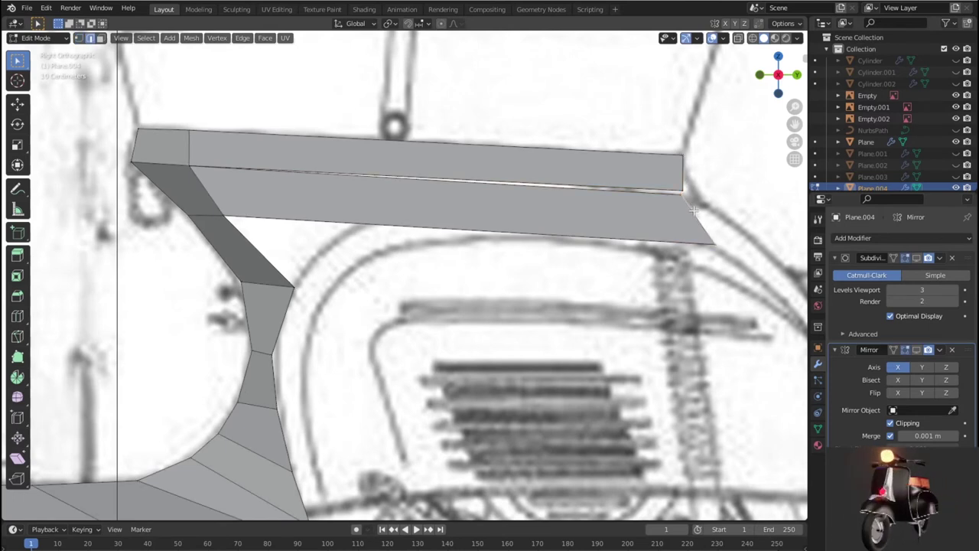
pyautogui.keyDown('alt'); pyautogui.click(669, 186); pyautogui.keyUp('alt')
pyautogui.press('m')
pyautogui.click(698, 204)
pyautogui.scroll(-1, 519, 227)
pyautogui.scroll(-1, 519, 227)
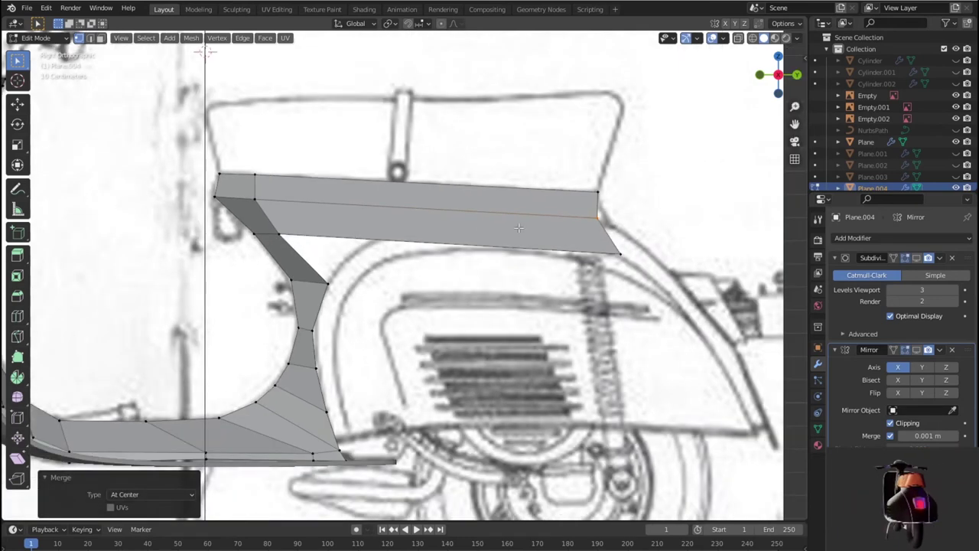
# Reposition the strip's lower edge and lower-left vertex onto the fender line.
pyautogui.click(639, 273)
pyautogui.hotkey('ctrl', 'b')
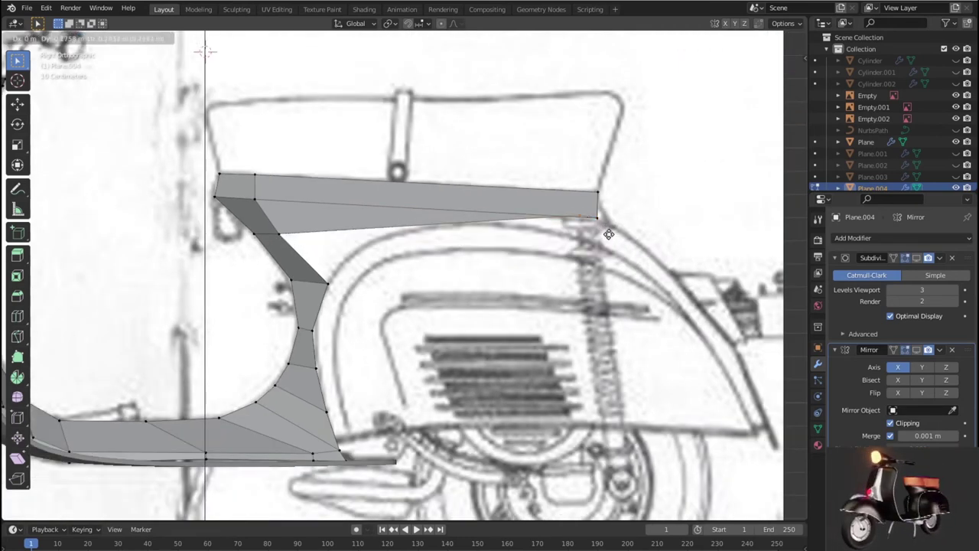
pyautogui.rightClick(616, 238)
pyautogui.press('g')
pyautogui.click(621, 229)
pyautogui.press('g')
pyautogui.click(627, 229)
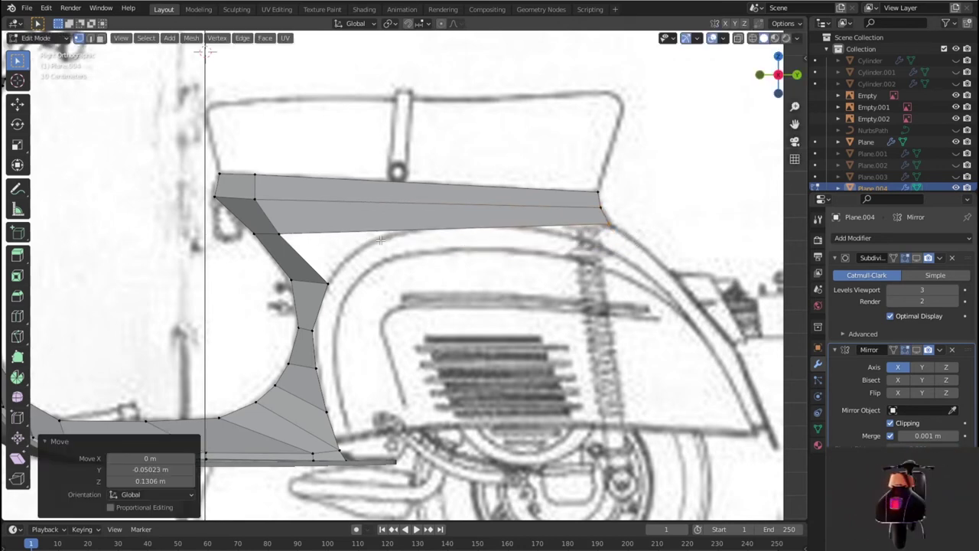
pyautogui.click(267, 225)
pyautogui.press('g')
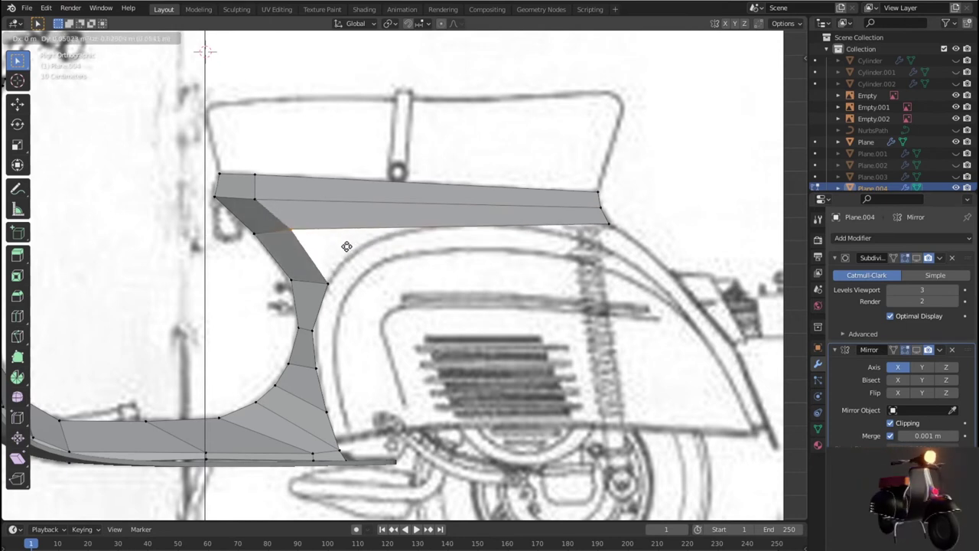
pyautogui.click(348, 245)
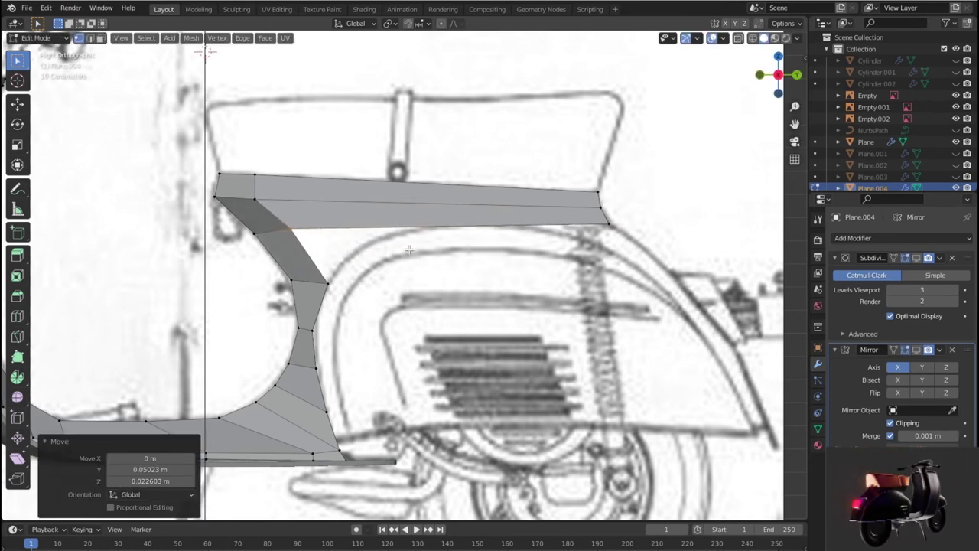
# Add a centred vertical loop cut across the strip and shift it to follow the seat curve.
pyautogui.click(454, 222)
pyautogui.rightClick(459, 220)
pyautogui.press('g')
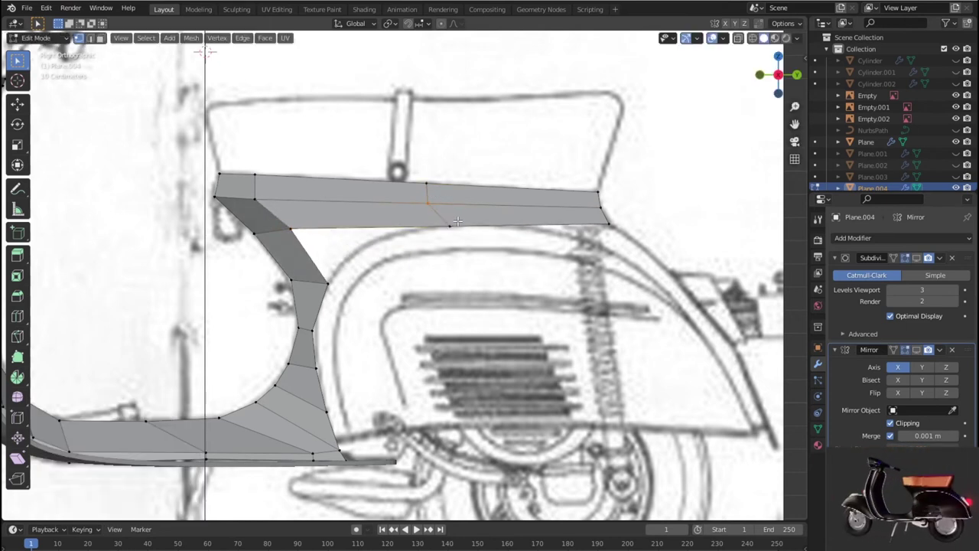
pyautogui.click(485, 219)
pyautogui.press('g')
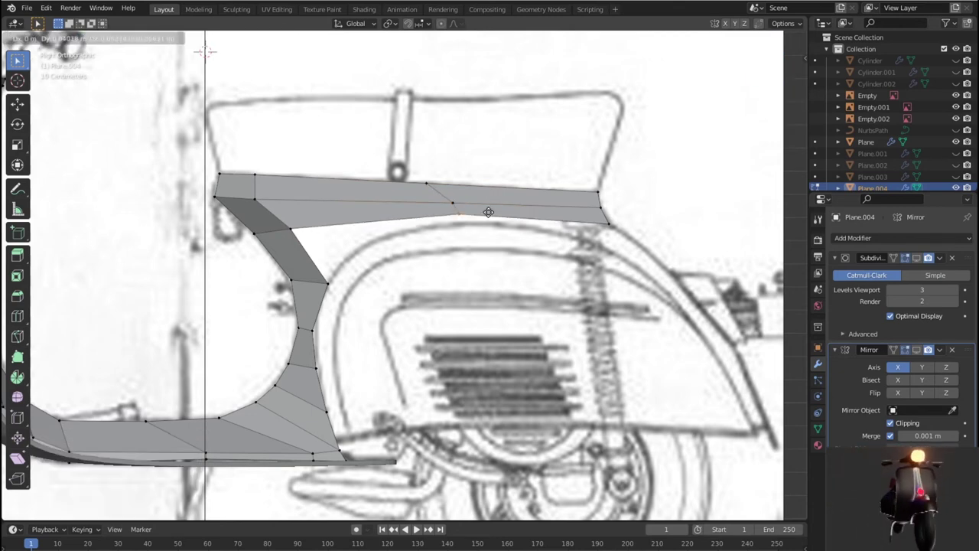
pyautogui.click(490, 228)
pyautogui.press('g')
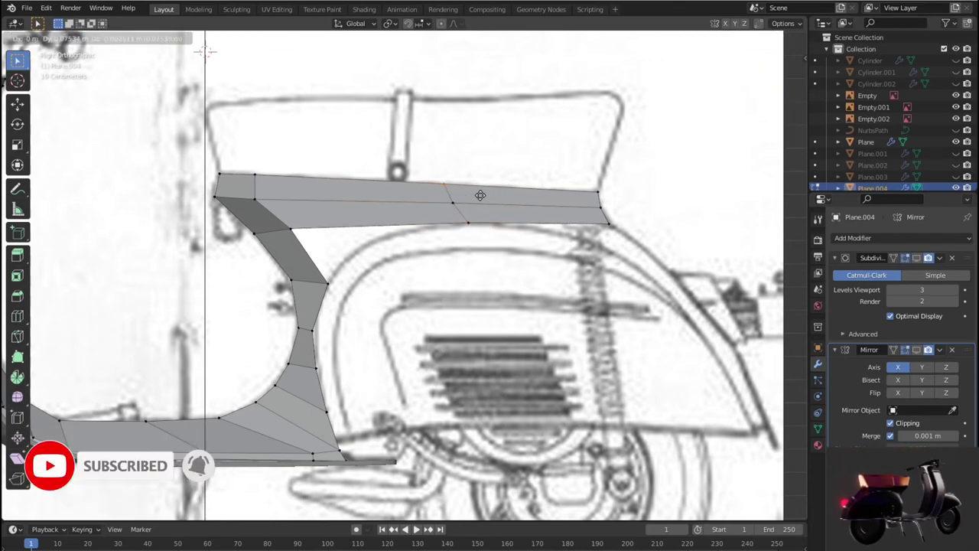
pyautogui.click(438, 200)
pyautogui.moveTo(475, 209)
pyautogui.mouseDown(button='middle')
pyautogui.moveTo(553, 291)
pyautogui.moveTo(540, 330)
pyautogui.moveTo(450, 277)
pyautogui.mouseUp(button='middle')
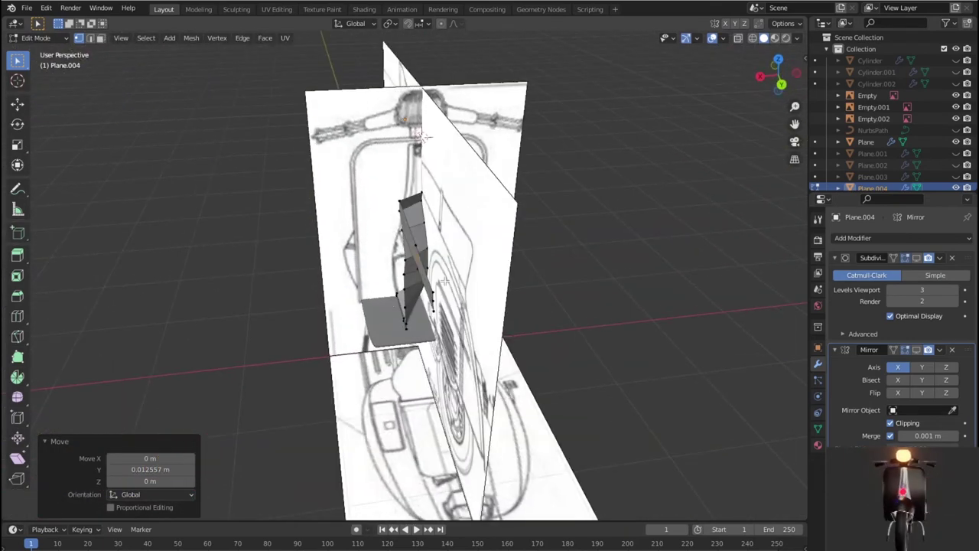
# In top orthographic view, bow the strip's outer edge outward to the body-width outline, then orbit to check.
pyautogui.press('KP_5')
pyautogui.press('KP_7')
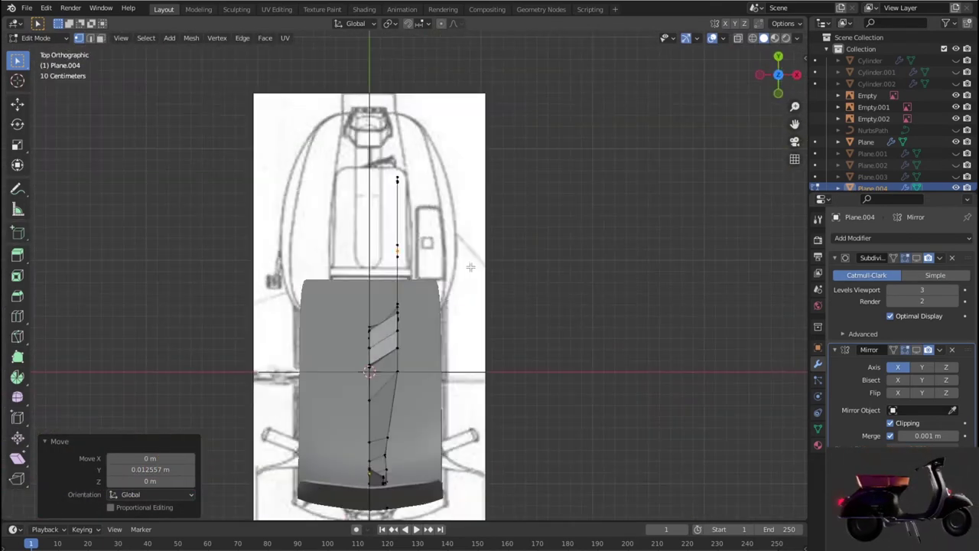
pyautogui.scroll(1, 466, 268)
pyautogui.scroll(1, 444, 263)
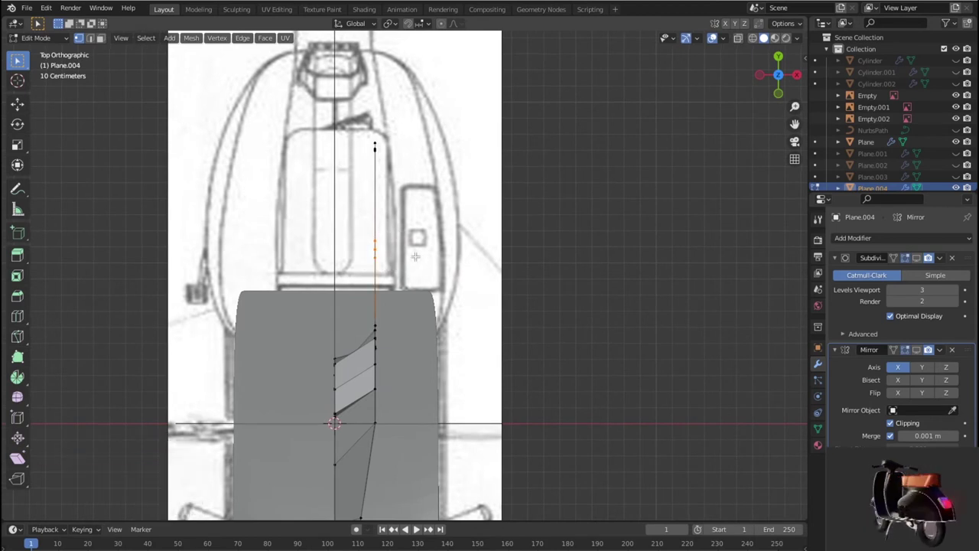
pyautogui.press('g')
pyautogui.click(455, 236)
pyautogui.press('g')
pyautogui.click(417, 160)
pyautogui.press('g')
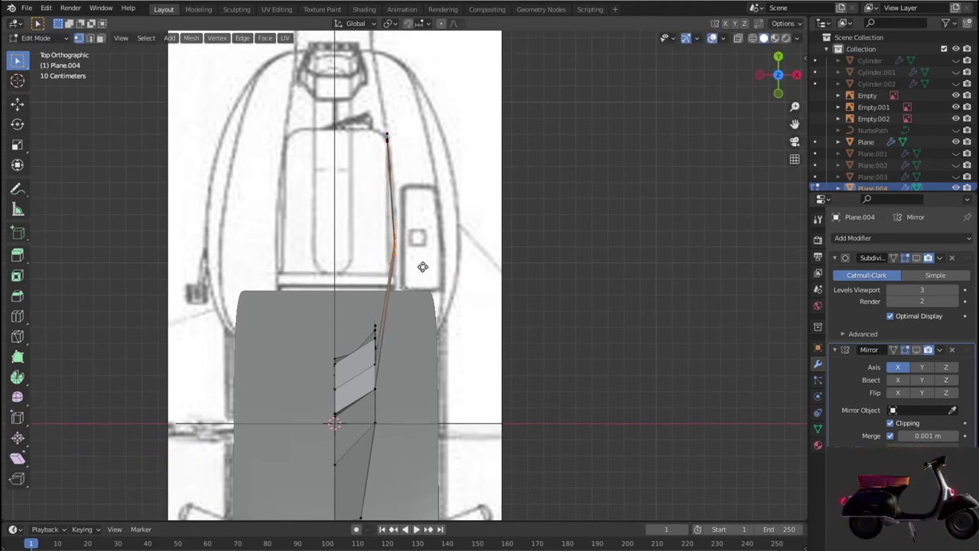
pyautogui.click(423, 264)
pyautogui.moveTo(424, 271); pyautogui.dragTo(286, 272, button='middle')
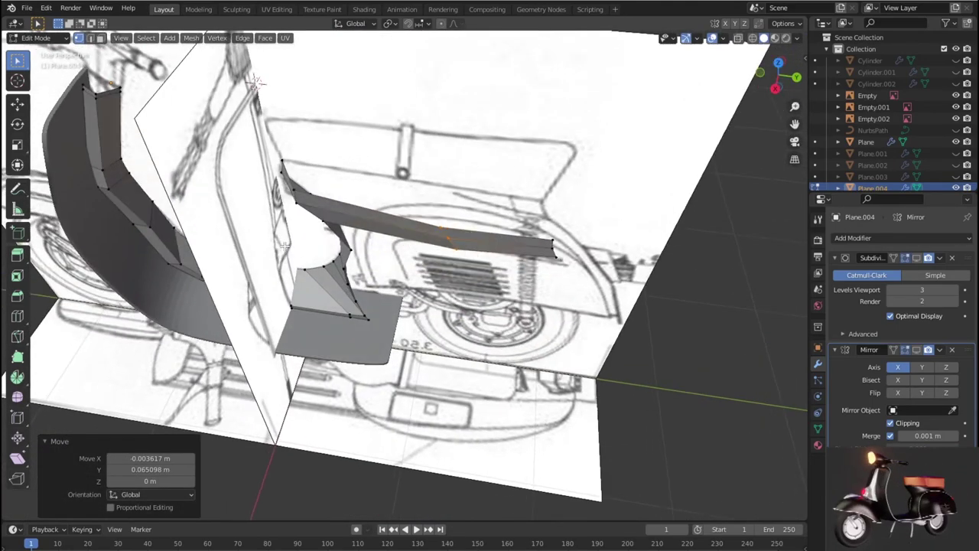
pyautogui.moveTo(285, 245); pyautogui.dragTo(319, 187, button='middle')
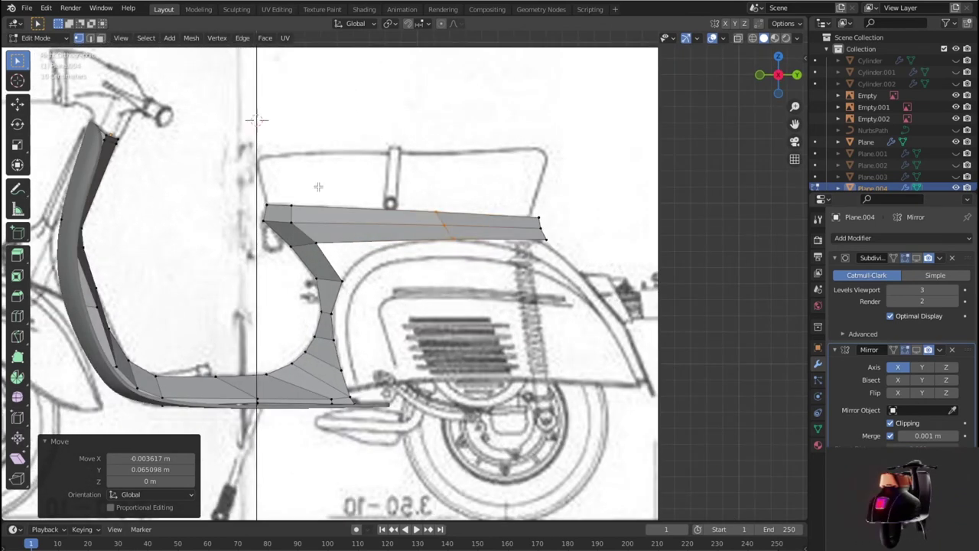
# Move the inner-curve vertex and top edge onto the blueprint, lowering a vertex toward the fender curve.
pyautogui.click(335, 278)
pyautogui.press('g')
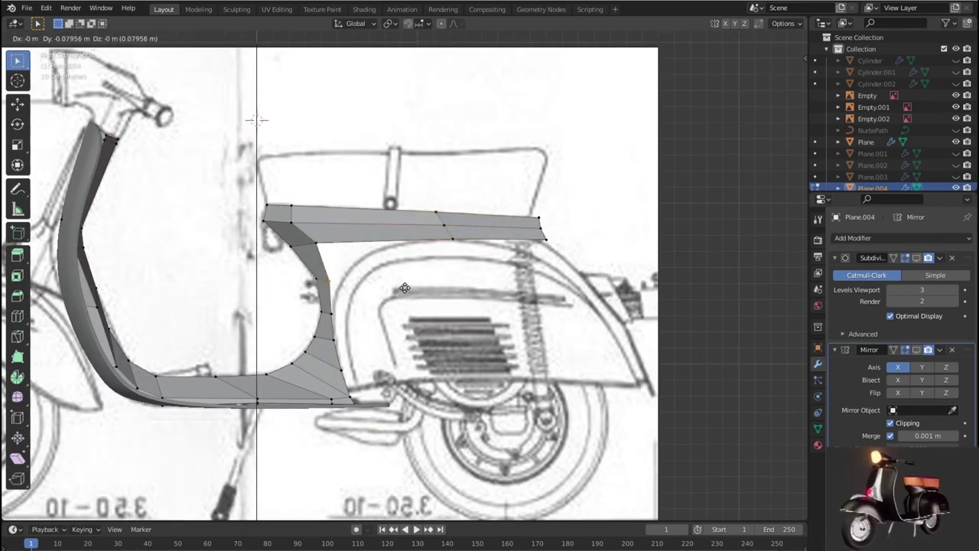
pyautogui.click(399, 287)
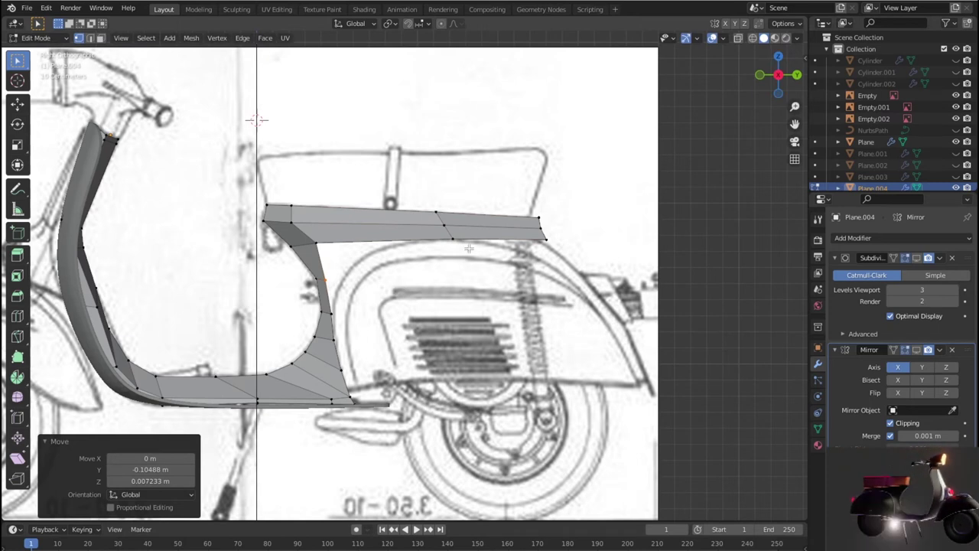
pyautogui.moveTo(420, 206); pyautogui.dragTo(439, 223)
pyautogui.press('g')
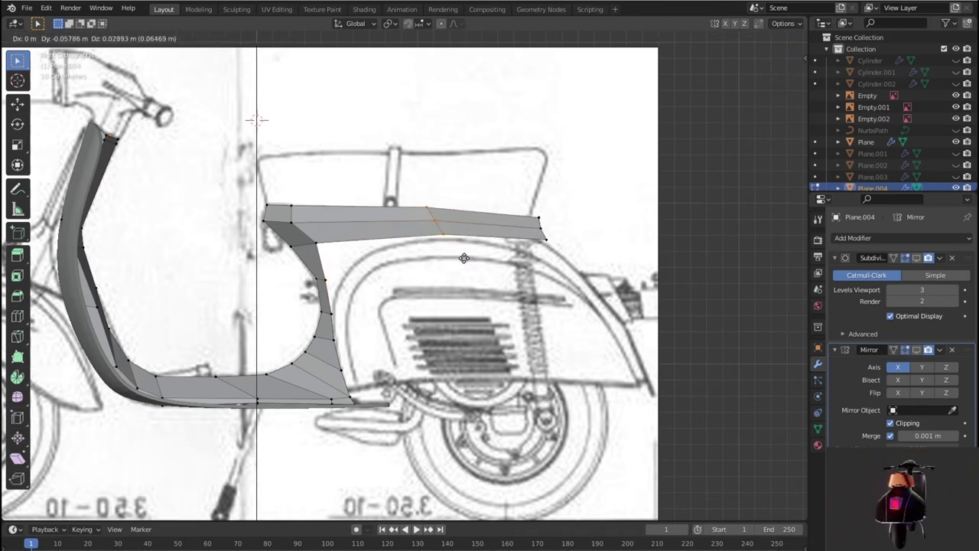
pyautogui.click(466, 260)
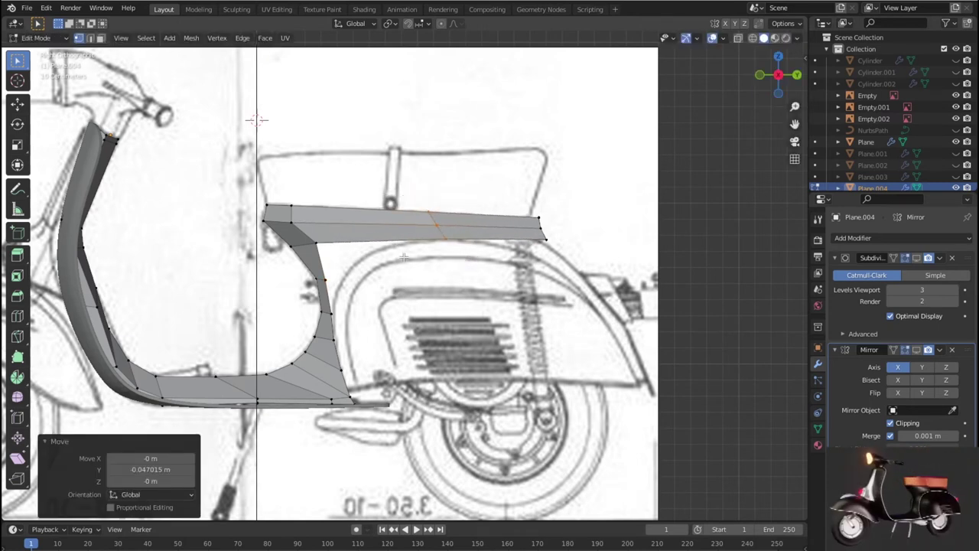
pyautogui.press('g')
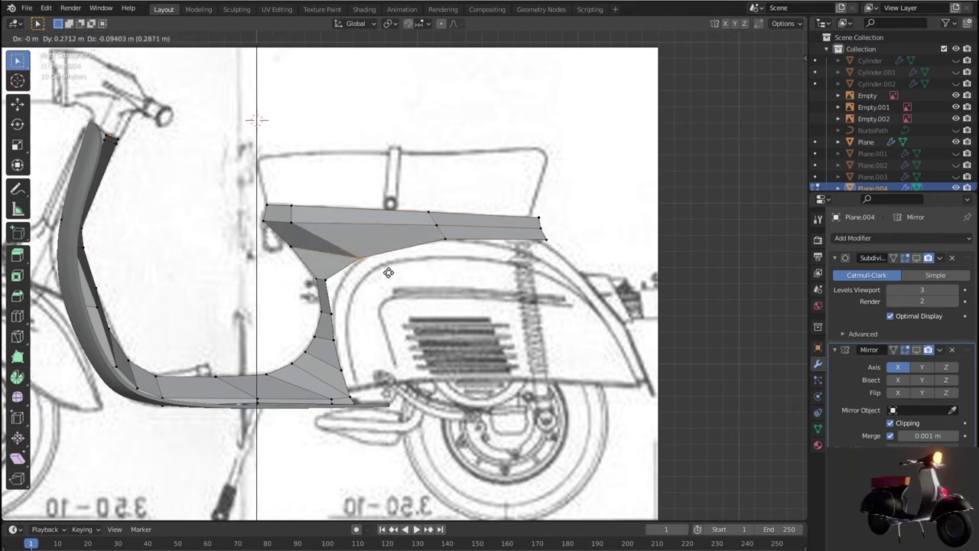
pyautogui.click(327, 275)
pyautogui.press('g')
pyautogui.click(355, 287)
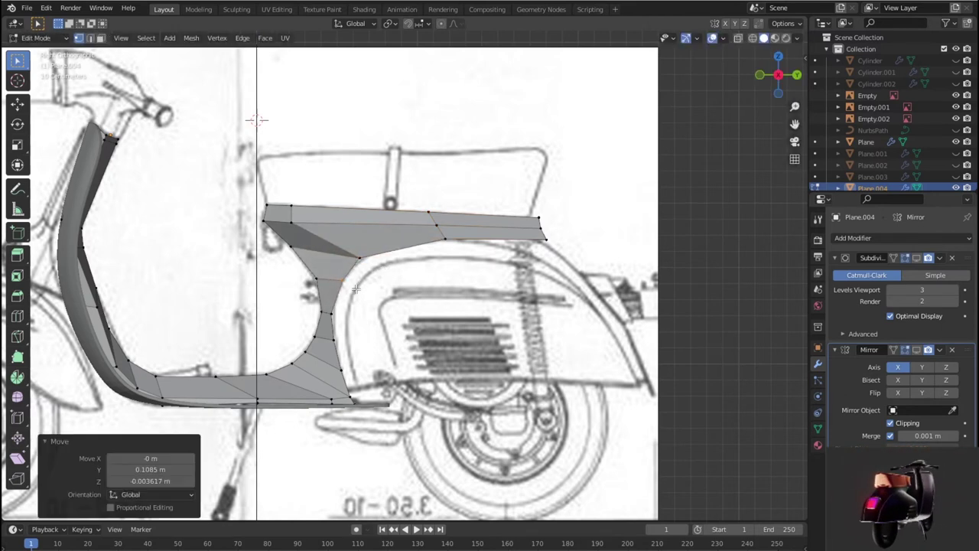
pyautogui.press('g')
pyautogui.click(333, 237)
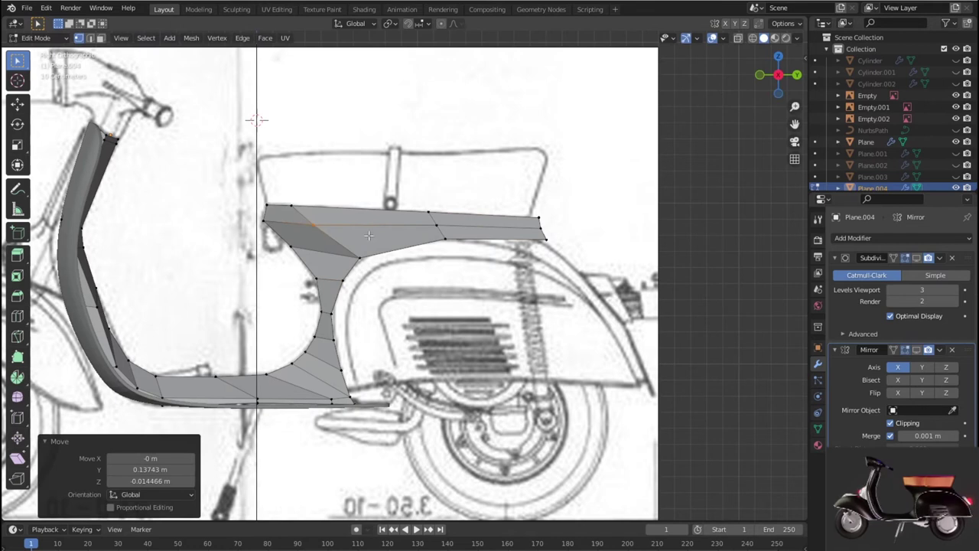
# Place the top edge's right-end vertex and a nearby vertex, sliding one along Y.
pyautogui.press('g')
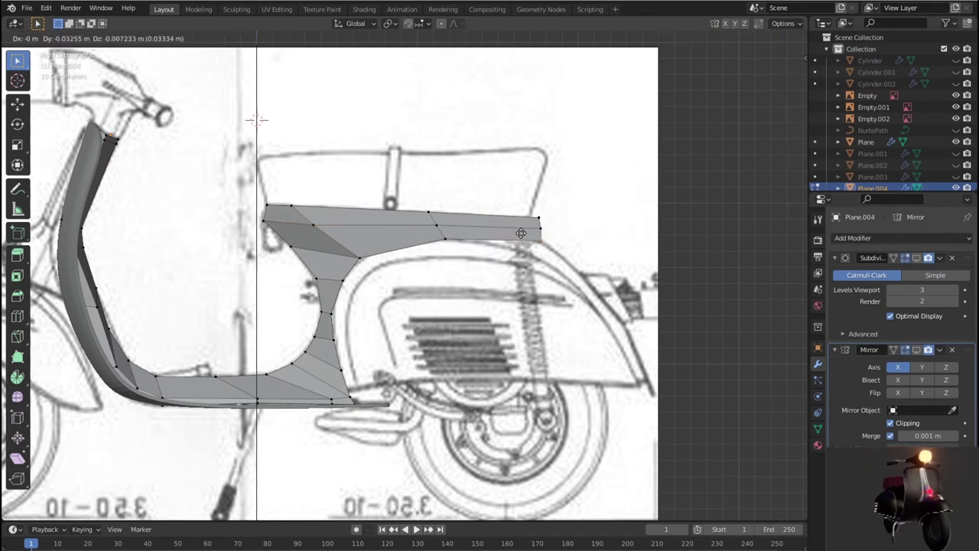
pyautogui.click(536, 226)
pyautogui.press('g')
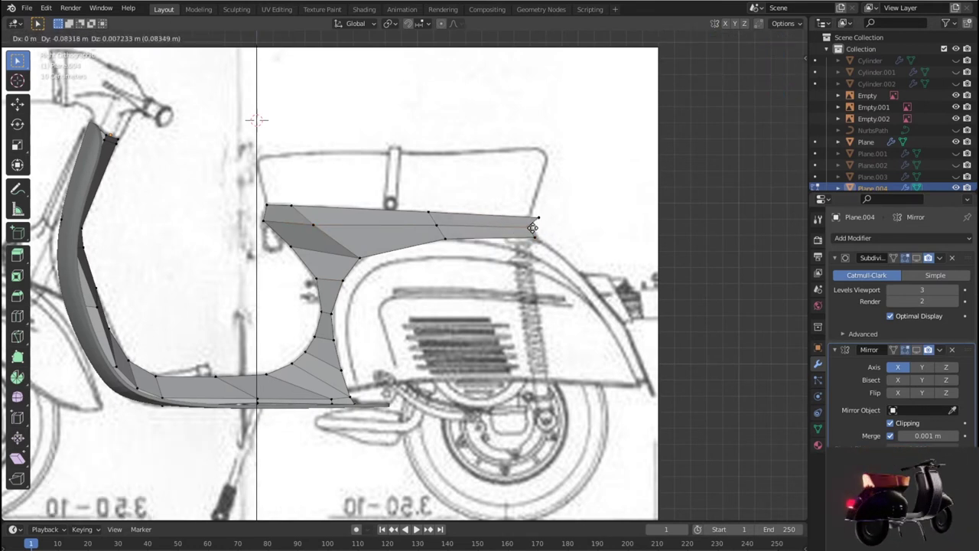
pyautogui.click(546, 224)
pyautogui.click(435, 224)
pyautogui.press('g')
pyautogui.click(451, 241)
pyautogui.press('g')
pyautogui.press('y')
pyautogui.click(391, 251)
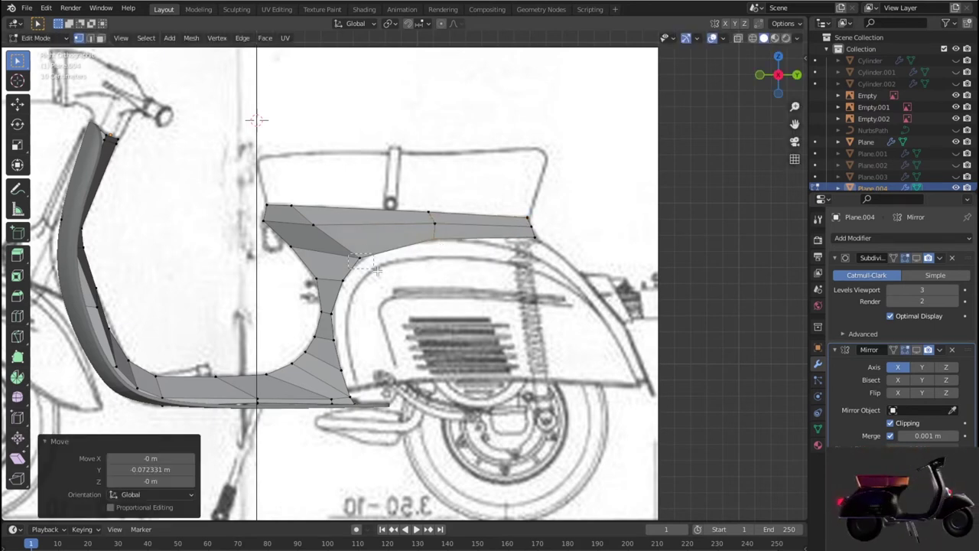
# Adjust the remaining vertices' heights to match the seat and fender outline, then orbit to review.
pyautogui.press('g')
pyautogui.click(384, 265)
pyautogui.press('g')
pyautogui.click(349, 233)
pyautogui.press('g')
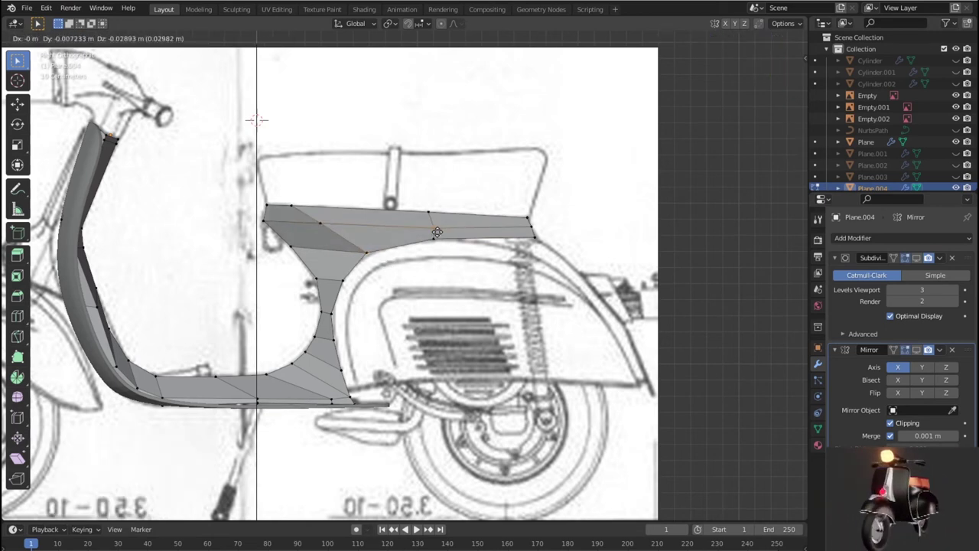
pyautogui.click(437, 229)
pyautogui.press('g')
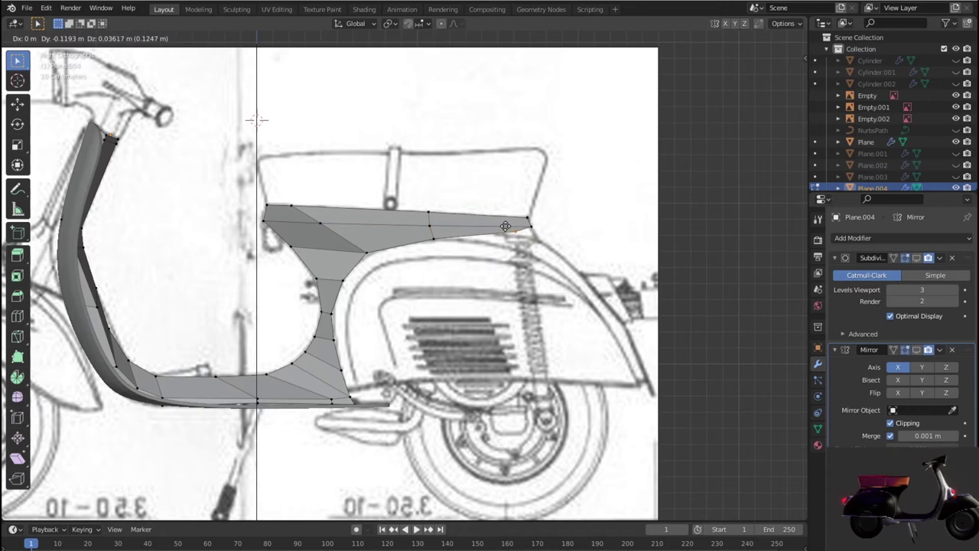
pyautogui.click(526, 237)
pyautogui.scroll(-3, 526, 237)
pyautogui.moveTo(525, 238)
pyautogui.mouseDown(button='middle')
pyautogui.moveTo(579, 367)
pyautogui.moveTo(406, 329)
pyautogui.moveTo(566, 316)
pyautogui.mouseUp(button='middle')
# Give Plane.004 subdivision level 3 in Object Mode, inspect it, then re-enter Edit Mode in side view.
pyautogui.press('Tab')
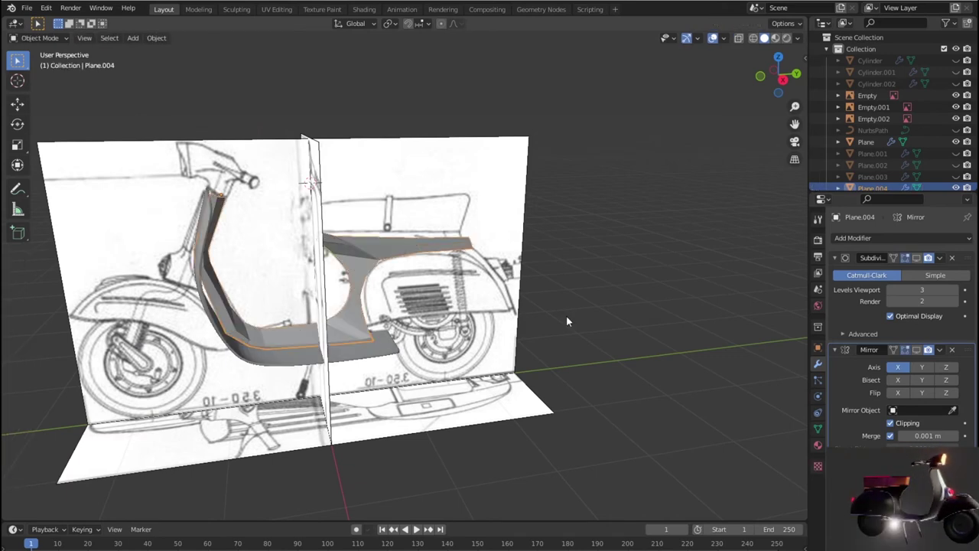
pyautogui.hotkey('ctrl', '3')
pyautogui.moveTo(567, 317)
pyautogui.mouseDown(button='middle')
pyautogui.moveTo(553, 387)
pyautogui.moveTo(525, 367)
pyautogui.moveTo(768, 289)
pyautogui.moveTo(641, 275)
pyautogui.moveTo(649, 214)
pyautogui.moveTo(531, 263)
pyautogui.moveTo(604, 313)
pyautogui.moveTo(640, 375)
pyautogui.moveTo(640, 405)
pyautogui.moveTo(621, 354)
pyautogui.moveTo(642, 330)
pyautogui.moveTo(562, 310)
pyautogui.moveTo(508, 381)
pyautogui.moveTo(609, 301)
pyautogui.mouseUp(button='middle')
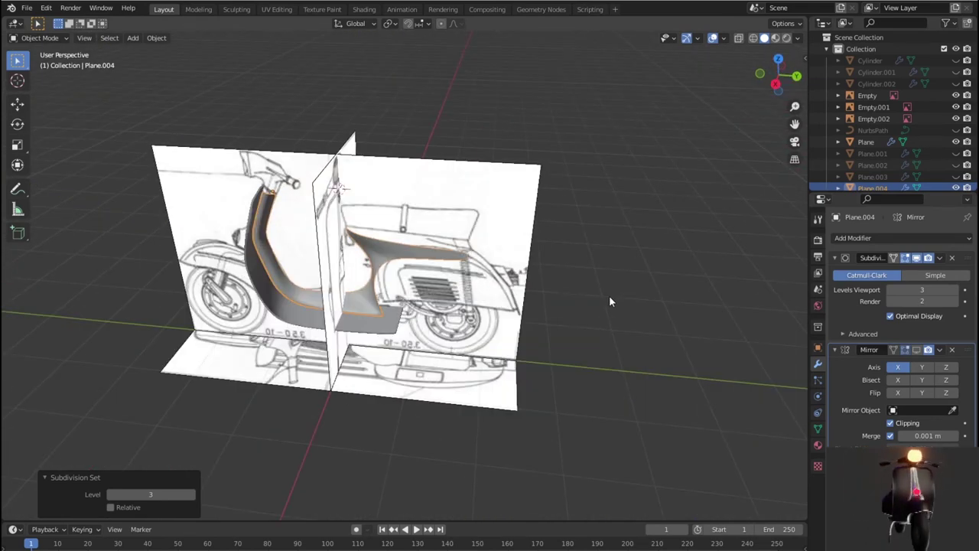
pyautogui.press('KP_3')
pyautogui.press('Tab')
pyautogui.scroll(3, 609, 296)
pyautogui.scroll(2, 609, 296)
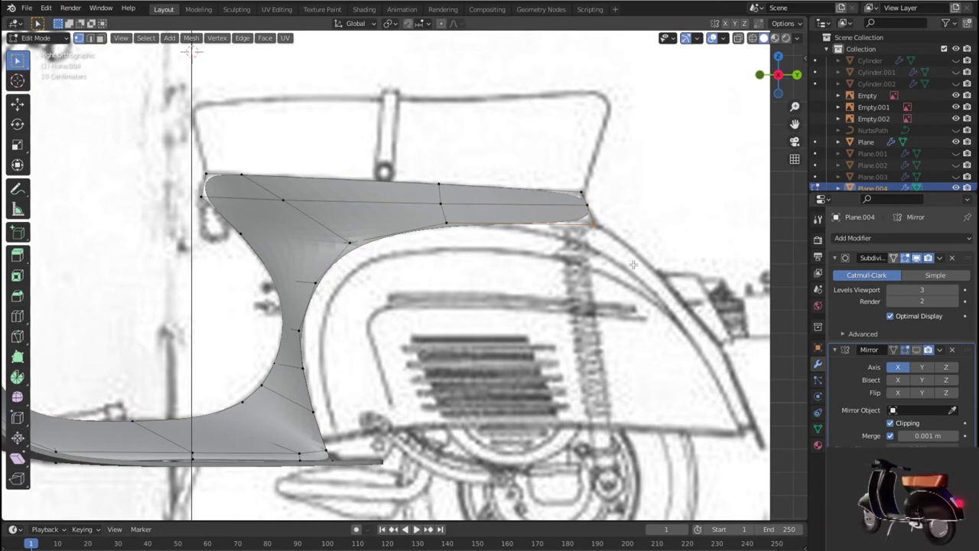
# Shift an interior rear-panel vertex so the smoothed surface flows evenly, checking it in 3D.
pyautogui.press('g')
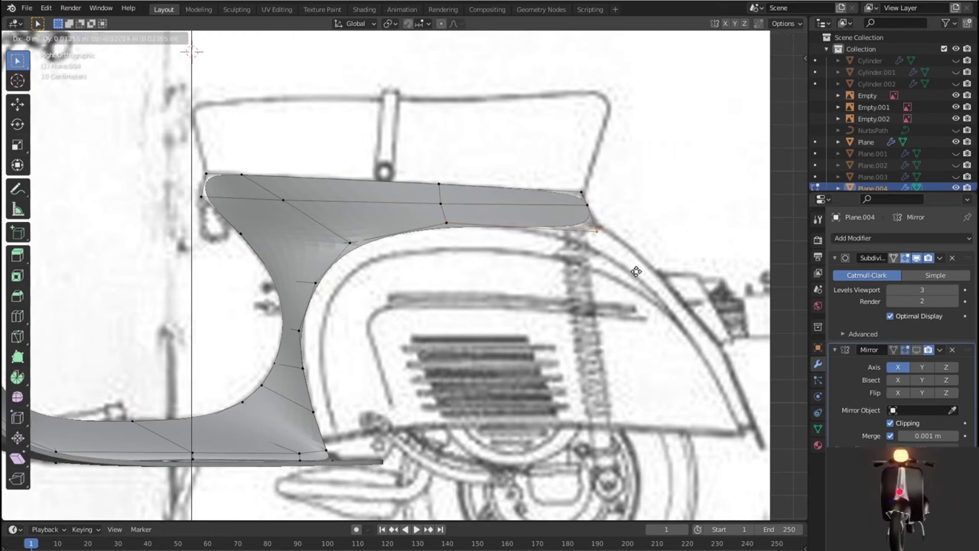
pyautogui.click(629, 270)
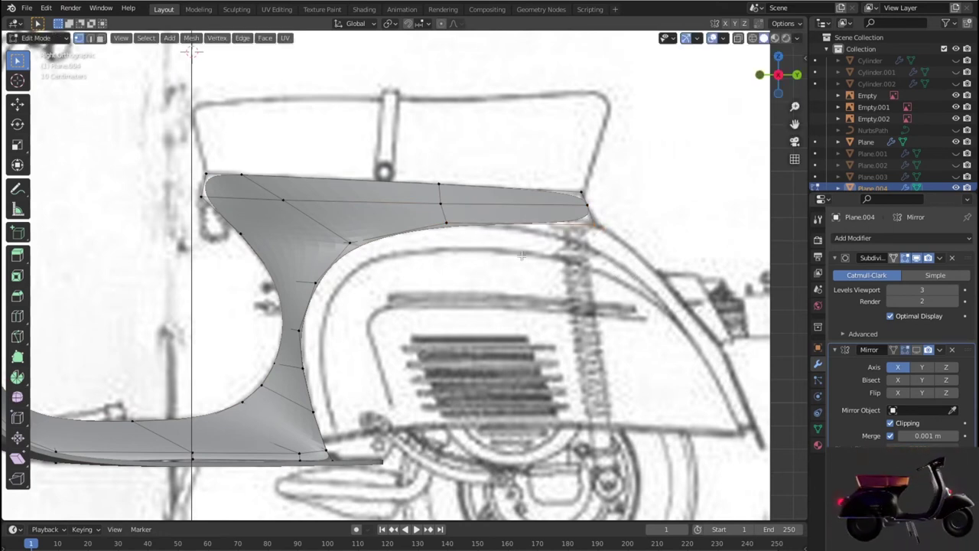
pyautogui.click(283, 200)
pyautogui.press('g')
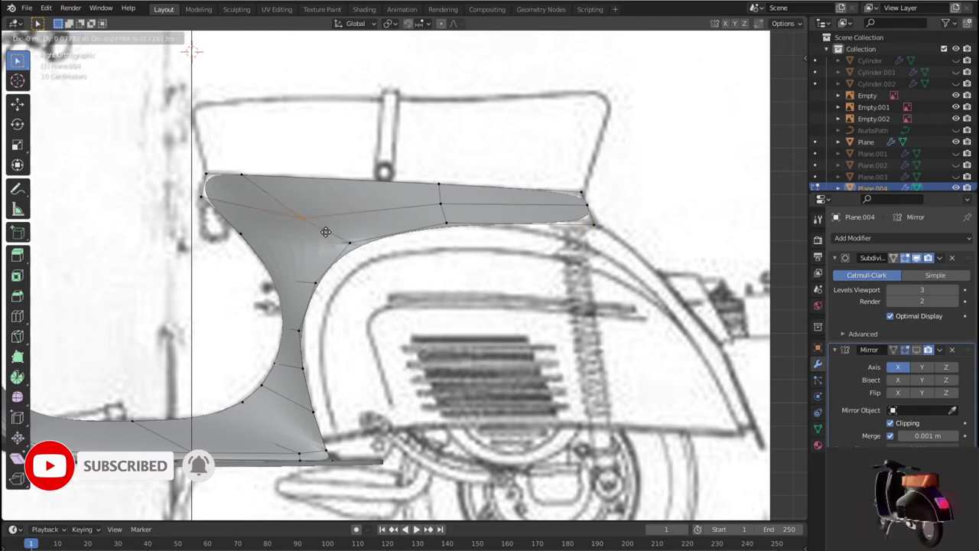
pyautogui.click(321, 222)
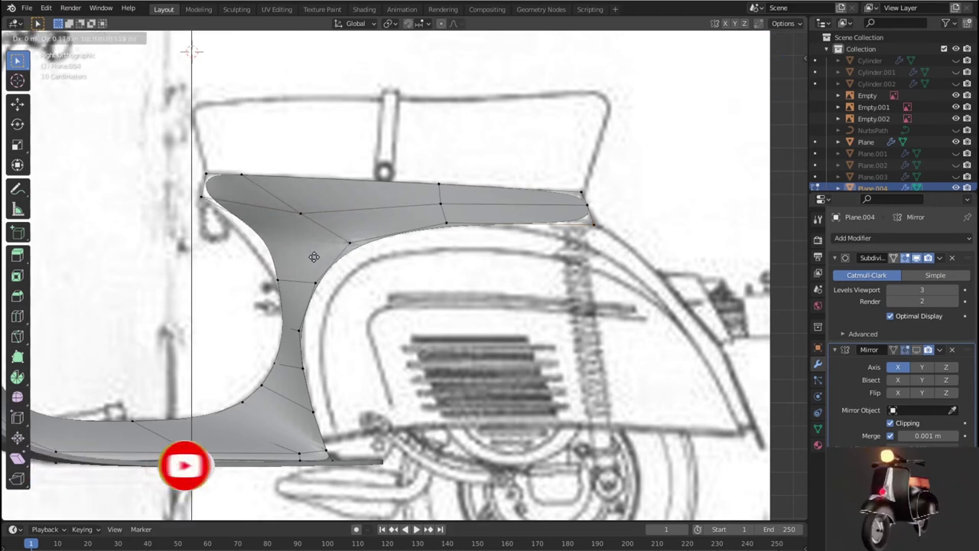
pyautogui.click(305, 256)
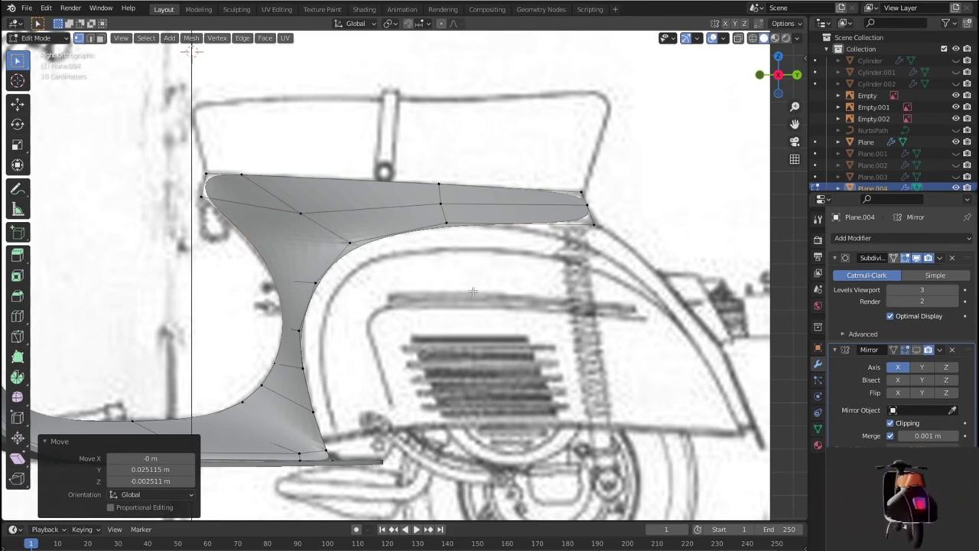
pyautogui.scroll(-3, 473, 291)
pyautogui.moveTo(473, 292); pyautogui.dragTo(581, 275, button='middle')
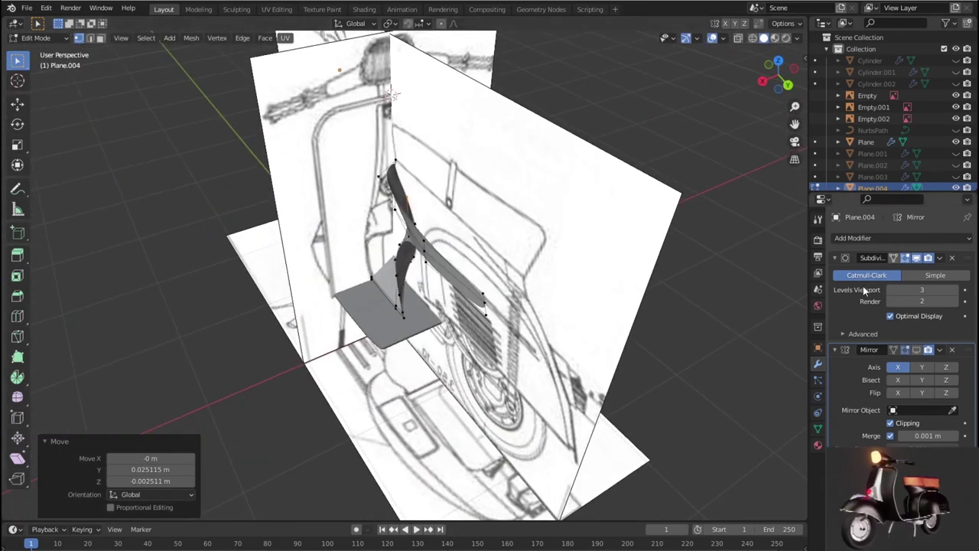
pyautogui.moveTo(581, 260)
pyautogui.mouseDown(button='middle')
pyautogui.moveTo(711, 234)
pyautogui.moveTo(659, 332)
pyautogui.moveTo(658, 318)
pyautogui.moveTo(704, 271)
pyautogui.moveTo(711, 234)
pyautogui.moveTo(558, 251)
pyautogui.moveTo(577, 254)
pyautogui.mouseUp(button='middle')
pyautogui.press('KP_7')
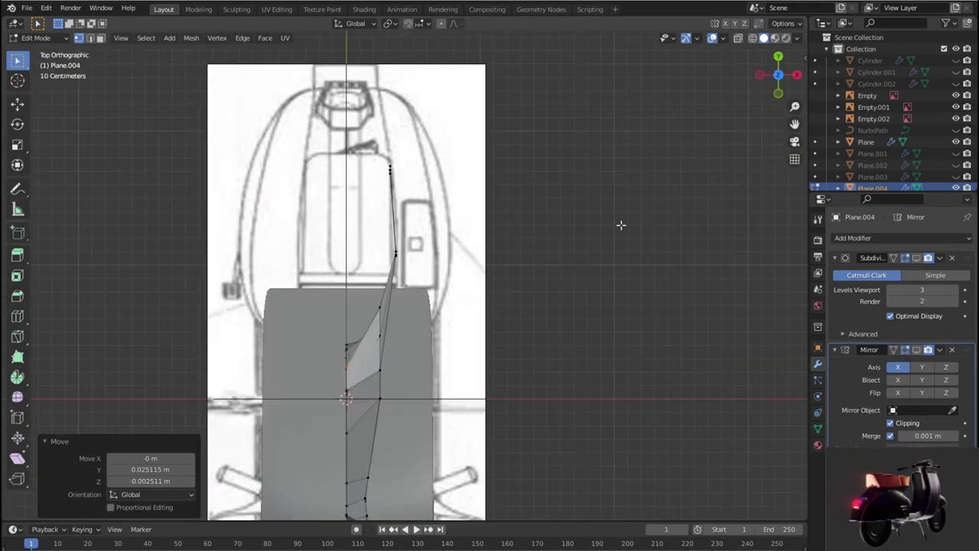
# In top view, nudge the panel's side-edge vertex inward along X onto the outline.
pyautogui.scroll(1, 625, 224)
pyautogui.scroll(1, 431, 252)
pyautogui.click(392, 242)
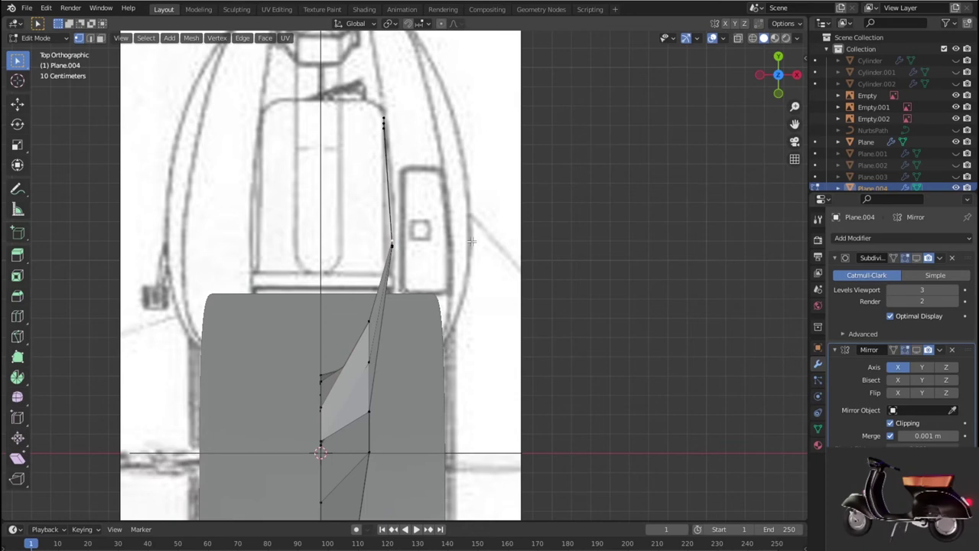
pyautogui.press('g')
pyautogui.click(452, 242)
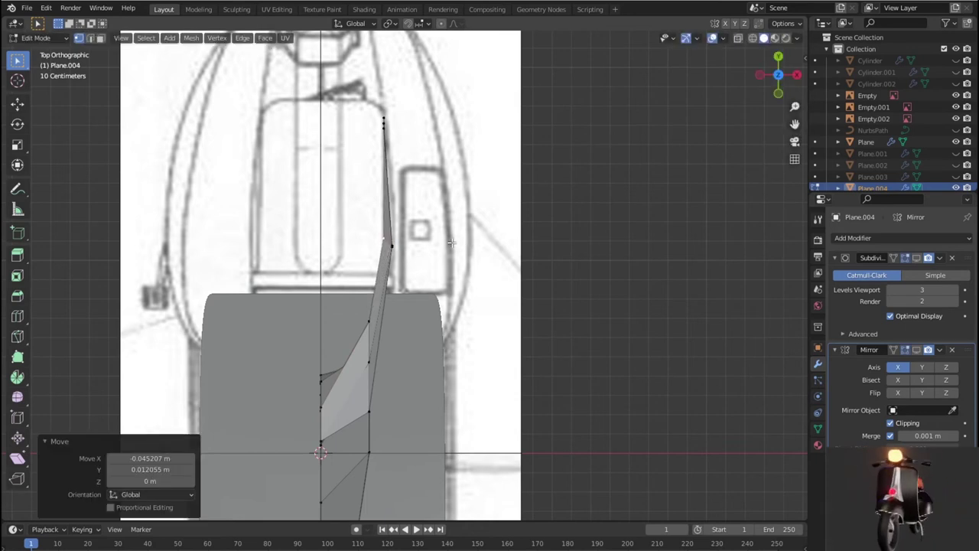
pyautogui.press('g')
pyautogui.click(388, 243)
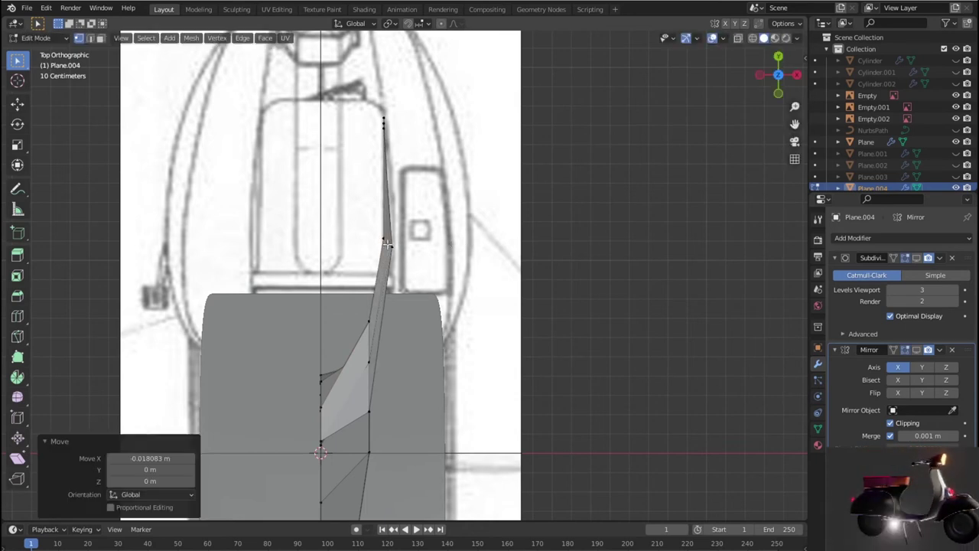
# After several retries, move the top vertex along Y onto the width outline and orbit to check.
pyautogui.press('g')
pyautogui.click(376, 111)
pyautogui.press('g')
pyautogui.rightClick(391, 123)
pyautogui.press('g')
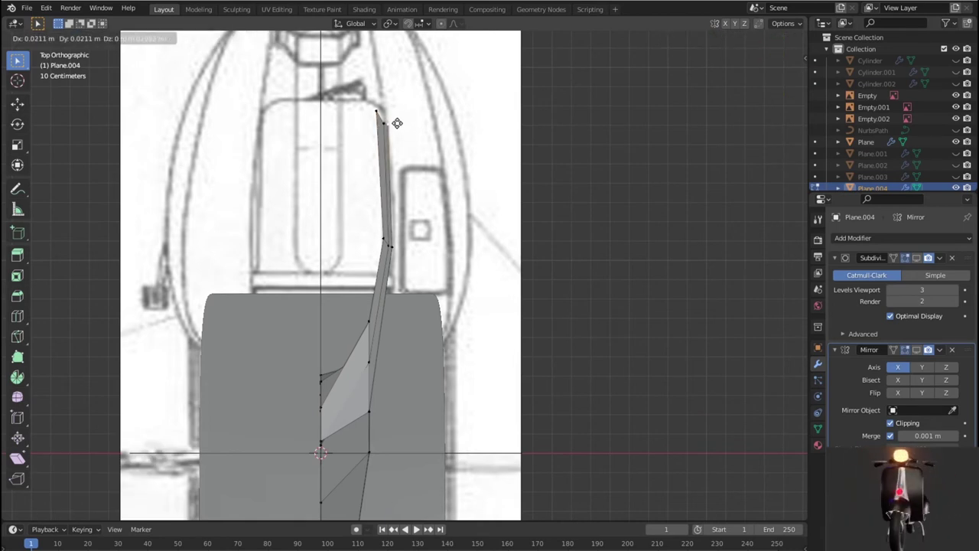
pyautogui.click(390, 121)
pyautogui.hotkey('ctrl', 'z')
pyautogui.press('g')
pyautogui.click(381, 107)
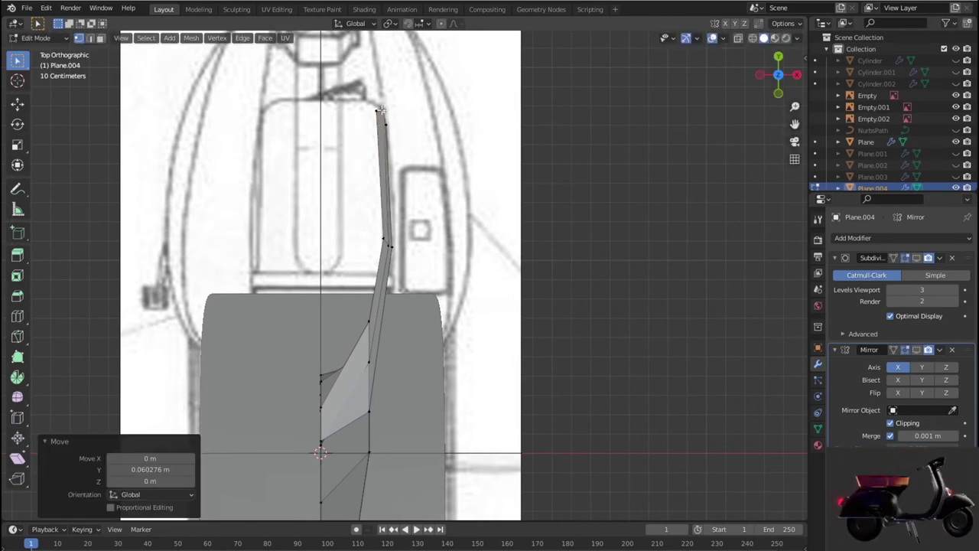
pyautogui.hotkey('ctrl', 'z')
pyautogui.press('g')
pyautogui.click(378, 102)
pyautogui.scroll(-3, 378, 101)
pyautogui.scroll(-2, 378, 102)
pyautogui.moveTo(378, 102)
pyautogui.mouseDown(button='middle')
pyautogui.moveTo(340, 145)
pyautogui.moveTo(286, 108)
pyautogui.moveTo(316, 113)
pyautogui.mouseUp(button='middle')
pyautogui.press('KP_3')
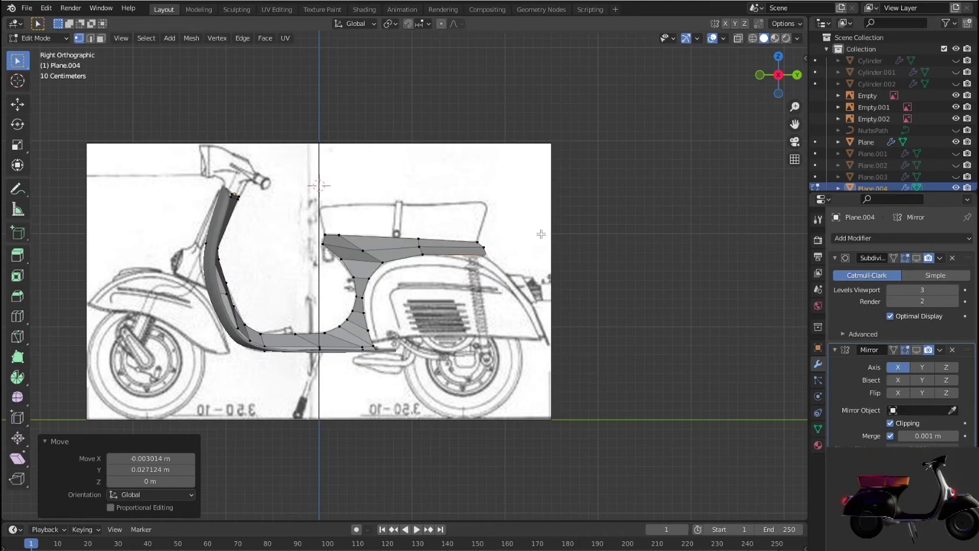
# Return to the right side view with X-ray on to trace the blueprint.
pyautogui.scroll(1, 541, 233)
pyautogui.scroll(3, 543, 233)
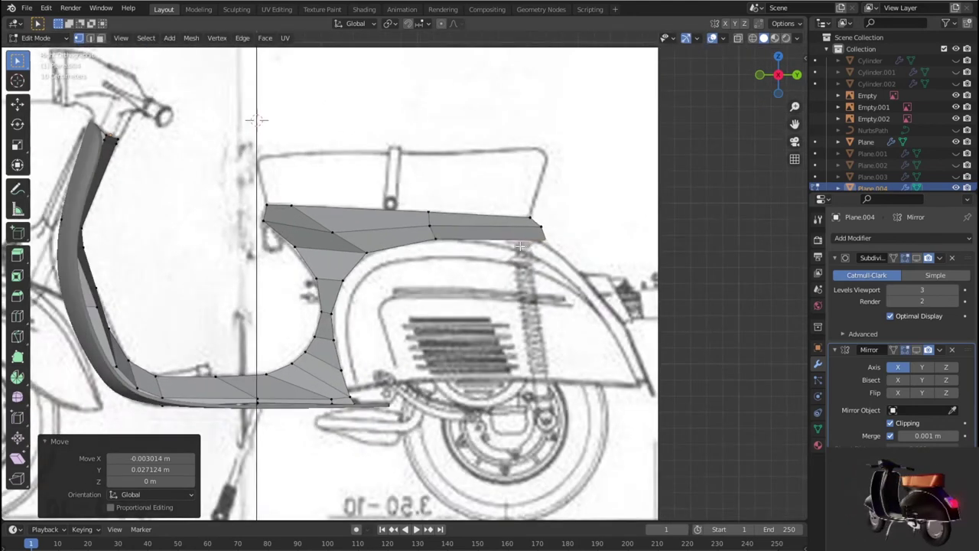
pyautogui.moveTo(534, 240); pyautogui.dragTo(517, 243, button='middle')
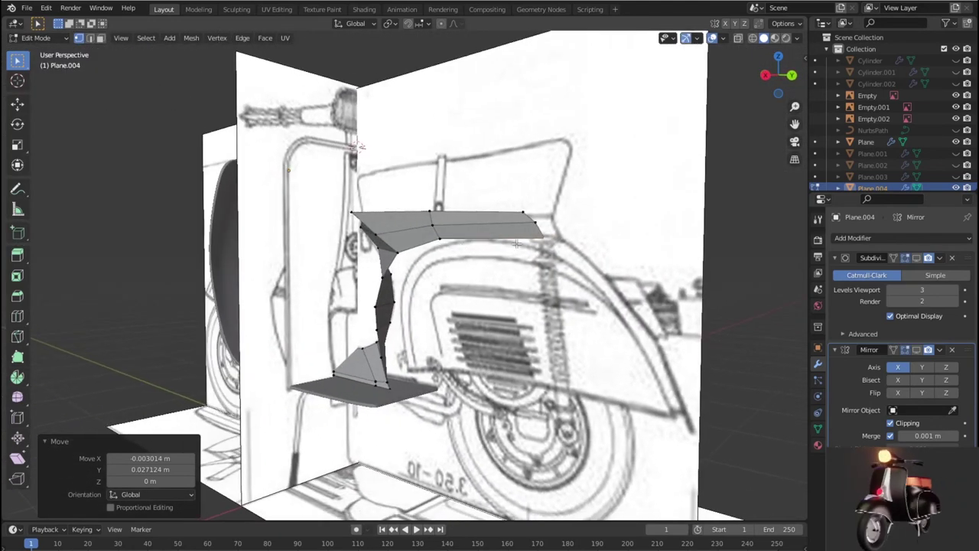
pyautogui.press('KP_3')
pyautogui.hotkey('alt', 'z')
pyautogui.scroll(4, 576, 254)
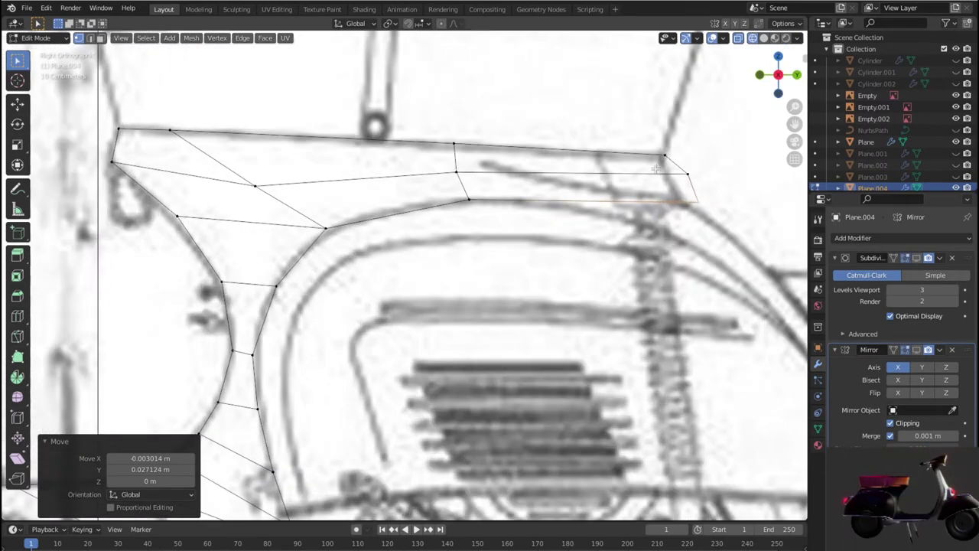
# Move the right-end, top-right and lower-right corner vertices onto the blueprint outline.
pyautogui.click(698, 189)
pyautogui.press('g')
pyautogui.click(677, 208)
pyautogui.click(665, 158)
pyautogui.press('g')
pyautogui.click(670, 164)
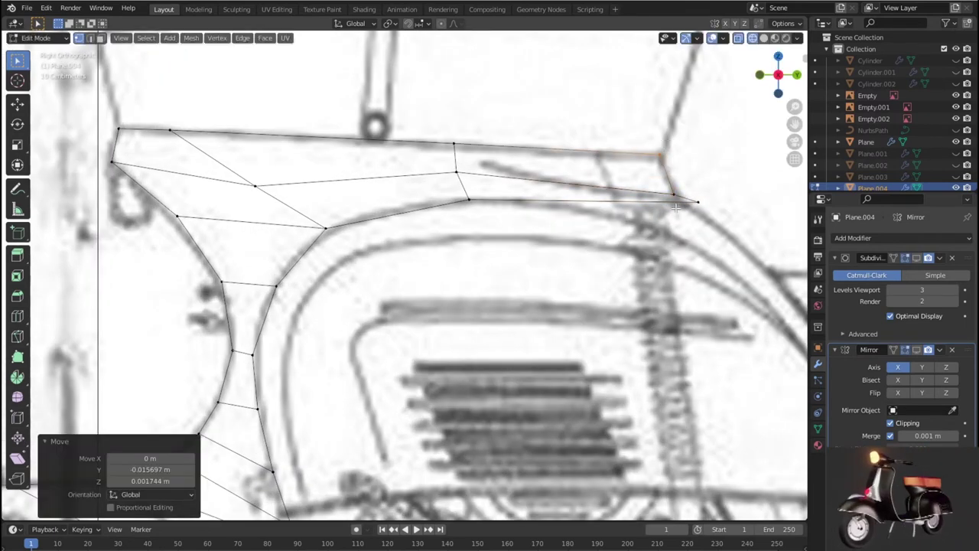
pyautogui.click(699, 202)
pyautogui.press('g')
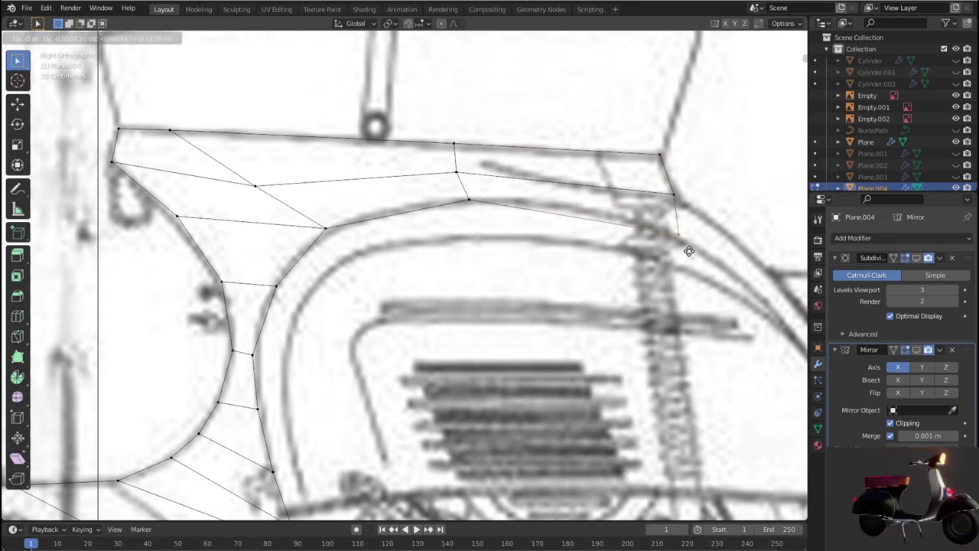
pyautogui.click(688, 251)
# Set the vertex midway along the top edge onto the outline.
pyautogui.scroll(-4, 573, 250)
pyautogui.moveTo(445, 231); pyautogui.dragTo(446, 231)
pyautogui.press('g')
pyautogui.click(449, 231)
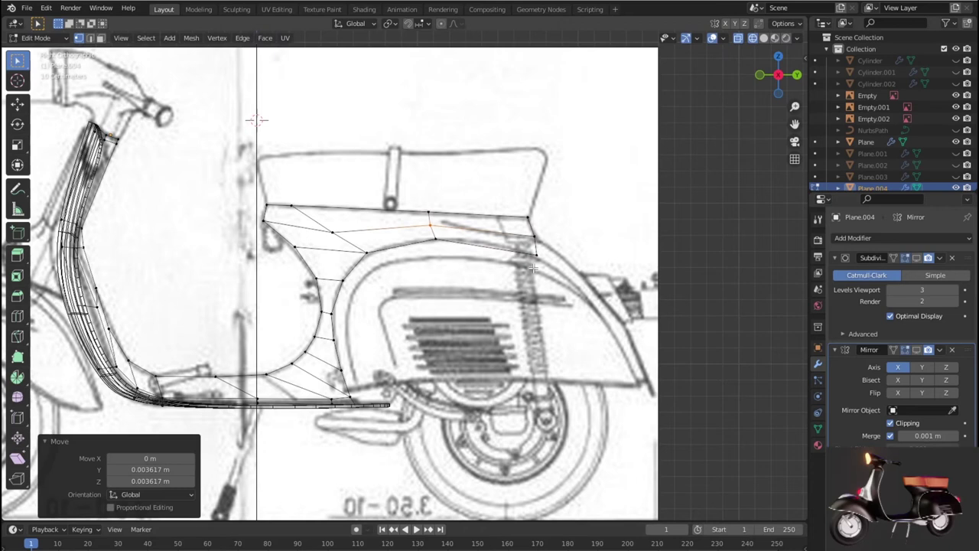
# In edge mode, extrude the panel's rear edge down to the fender's bottom.
pyautogui.press('2')
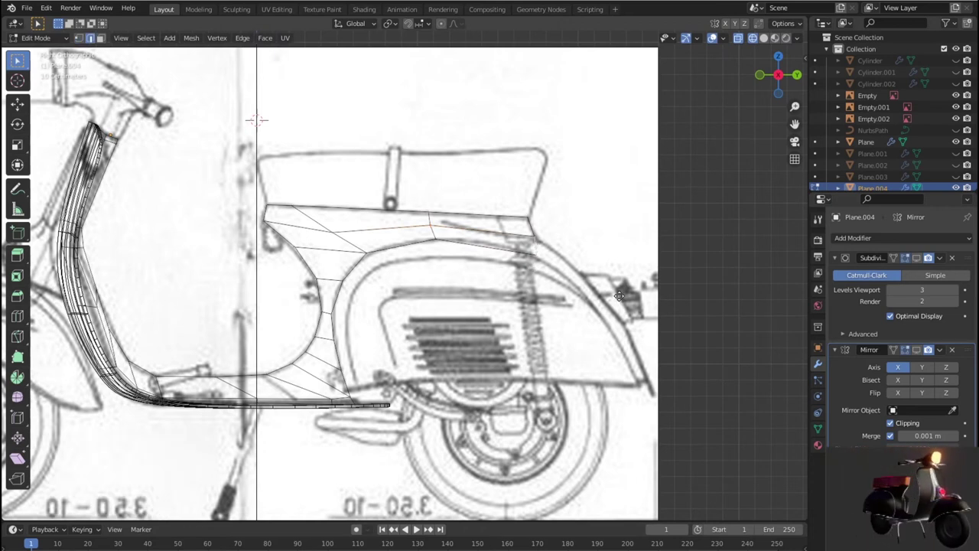
pyautogui.click(620, 295)
pyautogui.press('g')
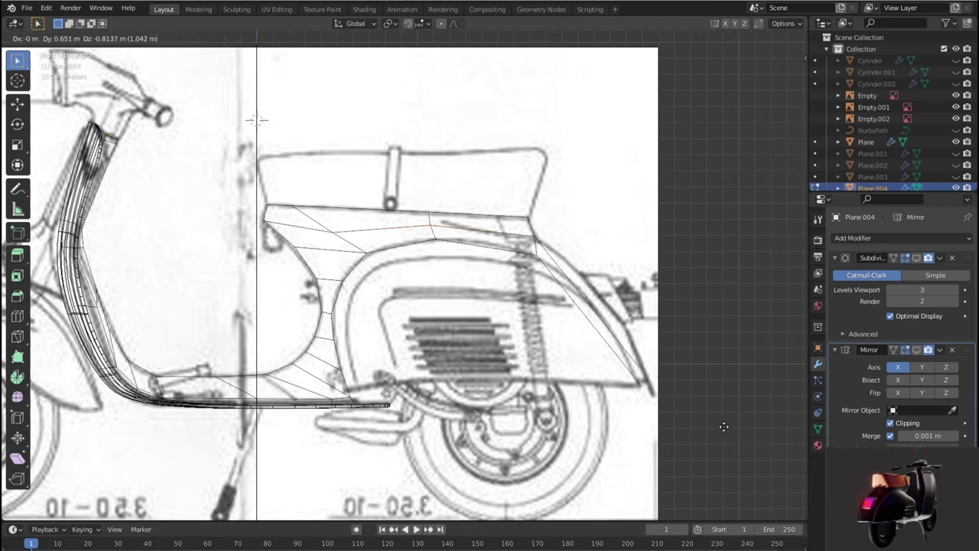
pyautogui.click(724, 426)
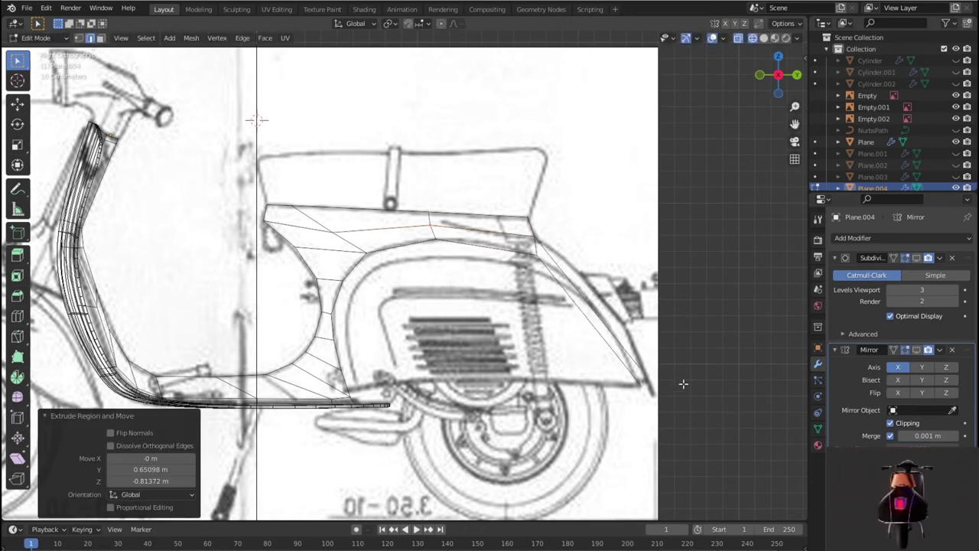
# Add three evenly spaced loop cuts across the fender strip and fit a loop onto the fender curve.
pyautogui.click(606, 321)
pyautogui.rightClick(606, 322)
pyautogui.press('g')
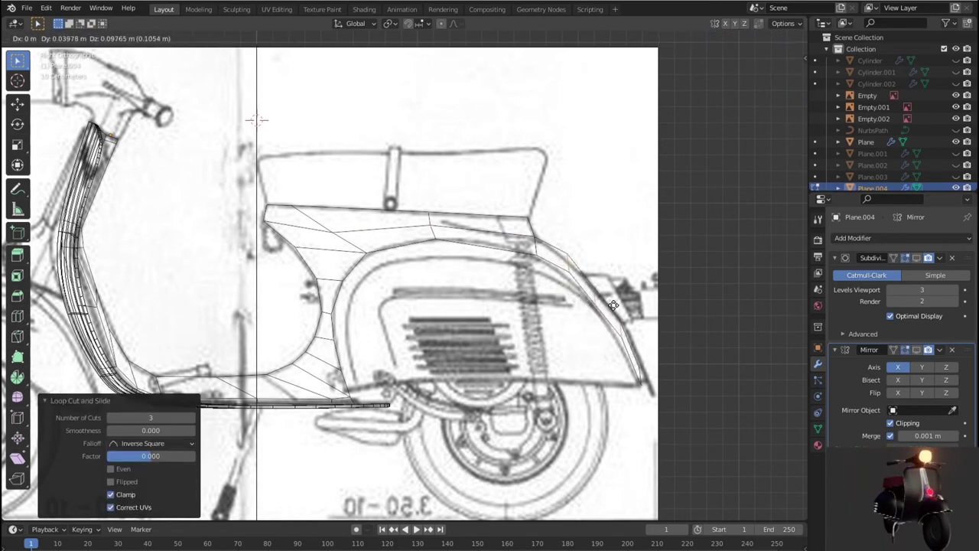
pyautogui.click(569, 265)
pyautogui.keyDown('alt'); pyautogui.click(566, 261); pyautogui.keyUp('alt')
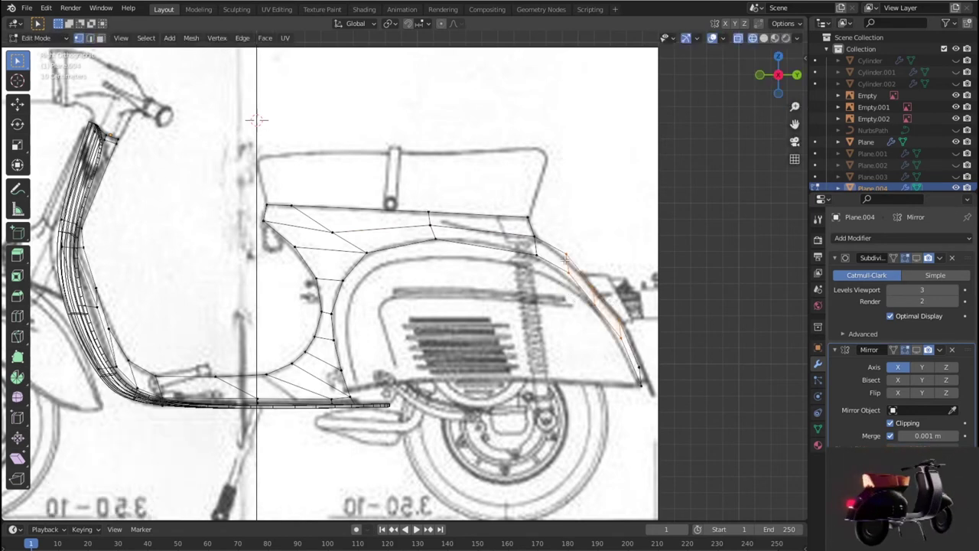
pyautogui.press('g')
pyautogui.click(593, 275)
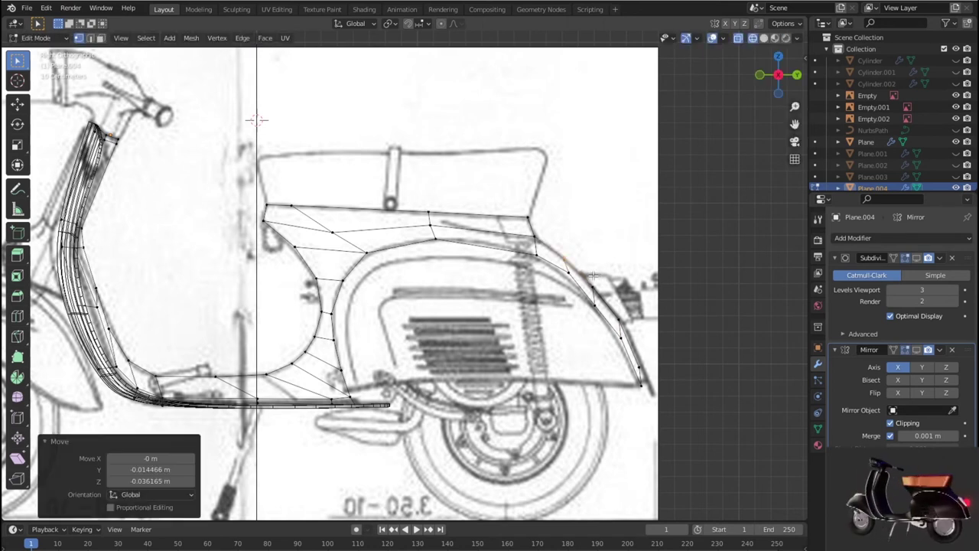
pyautogui.press('g')
pyautogui.click(579, 285)
pyautogui.press('g')
pyautogui.click(574, 265)
# Move the middle fender vertices onto the blueprint's fender line.
pyautogui.press('g')
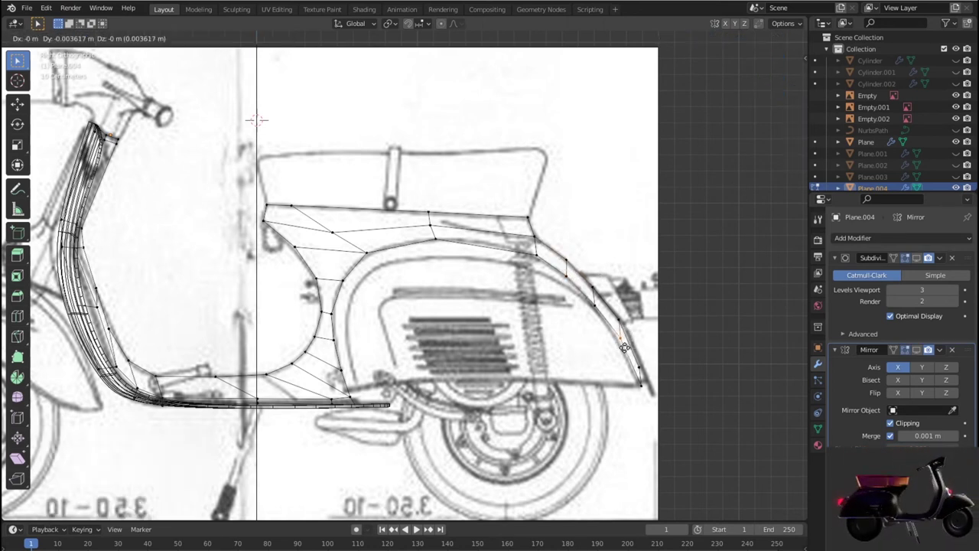
pyautogui.click(623, 348)
pyautogui.press('g')
pyautogui.click(645, 388)
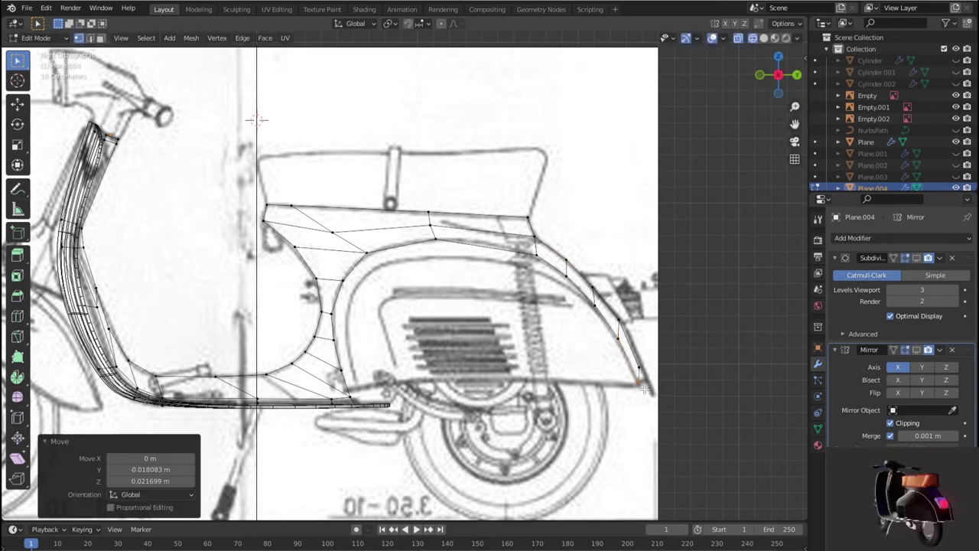
pyautogui.press('g')
pyautogui.click(613, 310)
pyautogui.press('g')
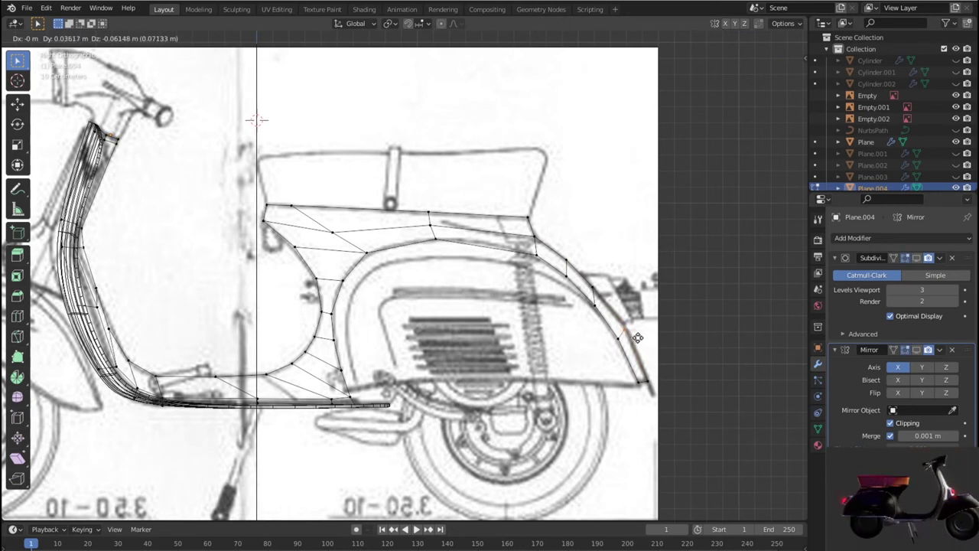
pyautogui.click(599, 303)
# Place another fender vertex on the curve and set the bottom vertex at the fender's end.
pyautogui.press('g')
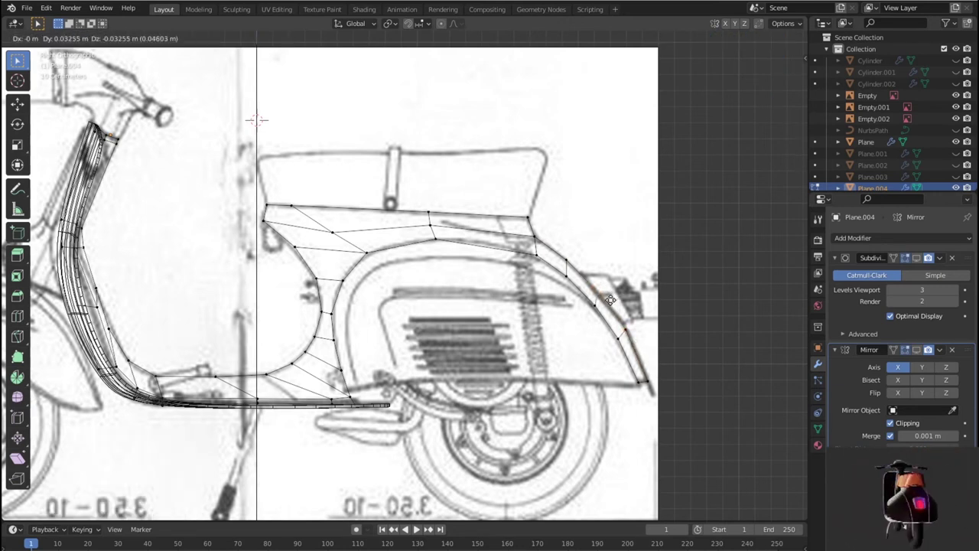
pyautogui.click(579, 270)
pyautogui.press('g')
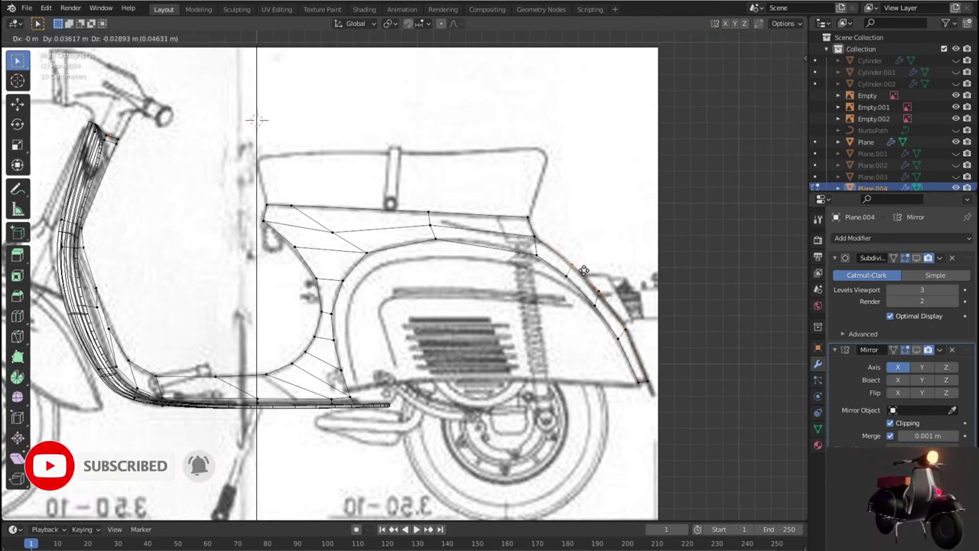
pyautogui.click(584, 271)
pyautogui.click(638, 382)
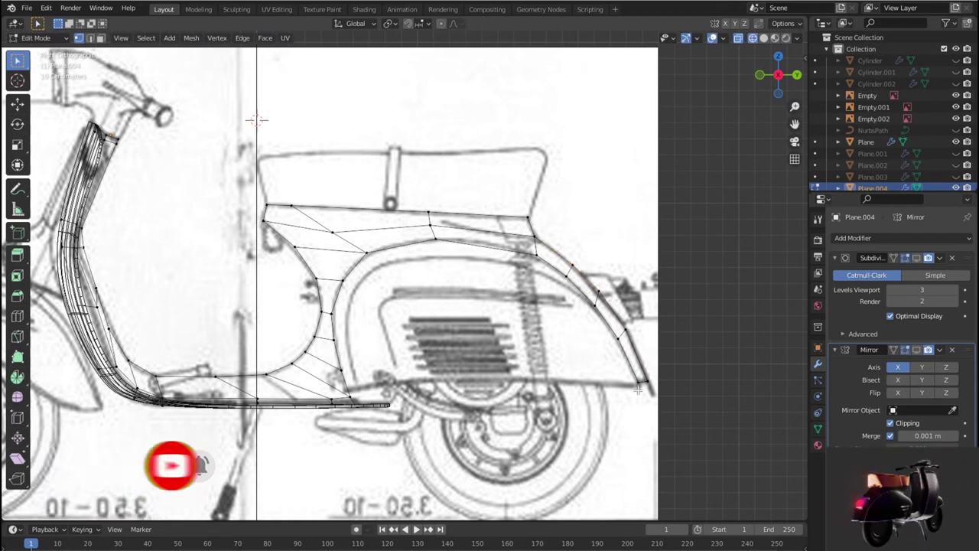
pyautogui.press('g')
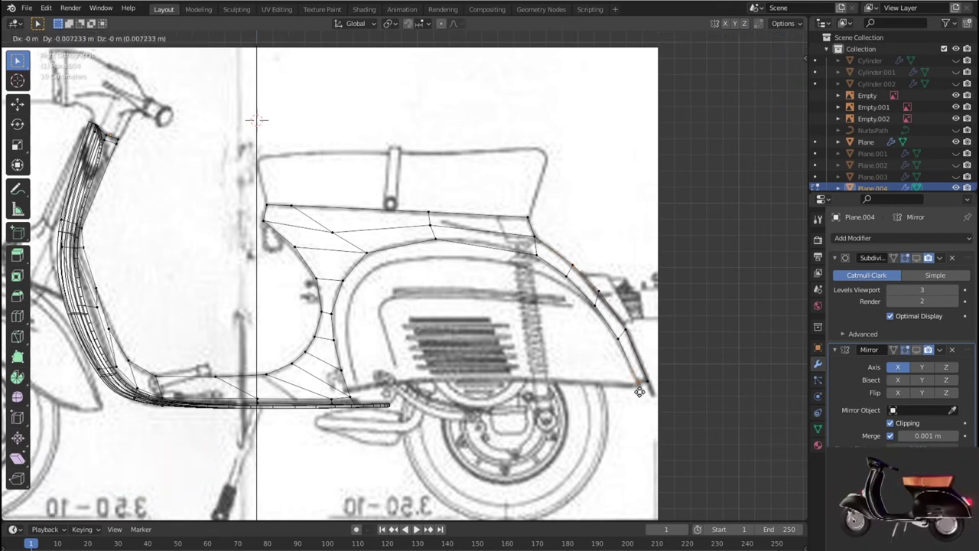
pyautogui.click(640, 390)
# Align the vertices near the fender top and on the top edge to the outline.
pyautogui.click(528, 223)
pyautogui.press('g')
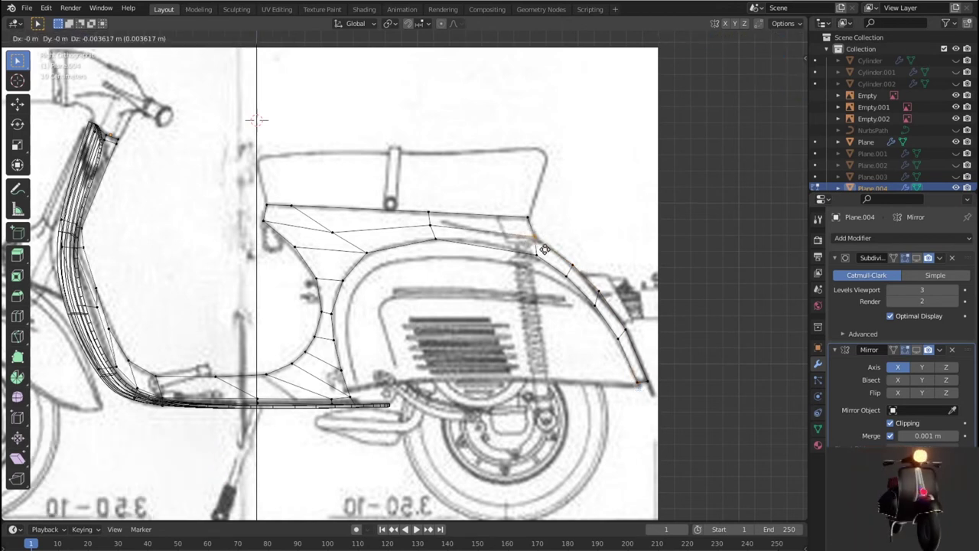
pyautogui.click(536, 226)
pyautogui.press('g')
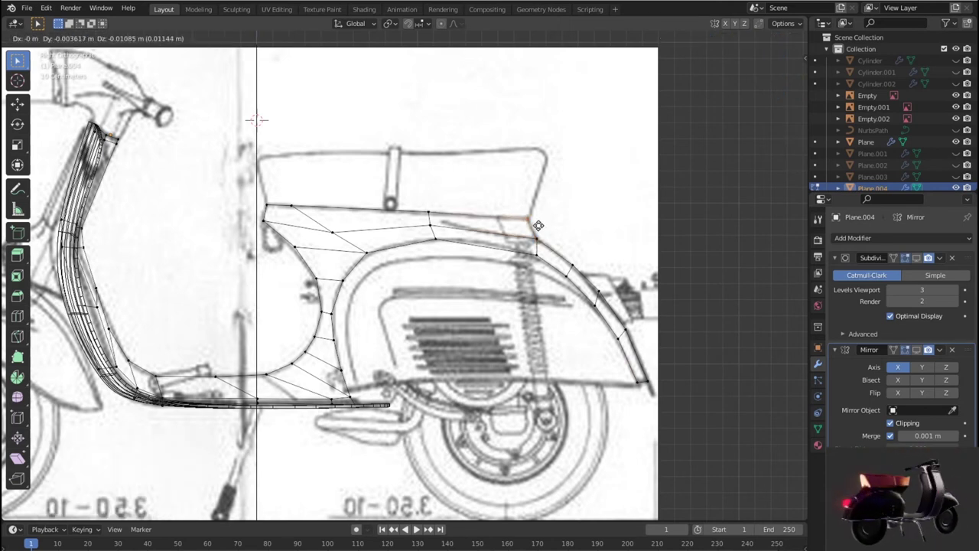
pyautogui.click(536, 225)
pyautogui.click(429, 223)
pyautogui.press('g')
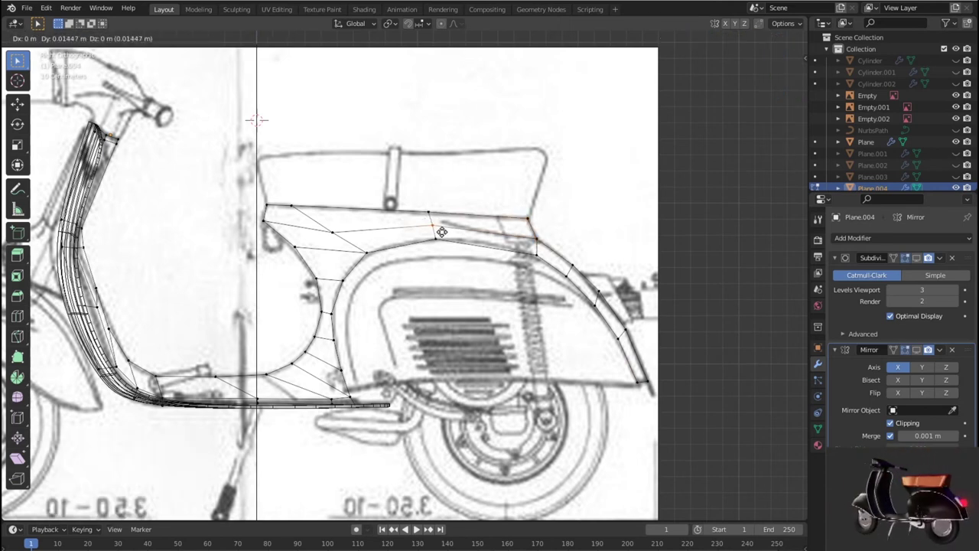
pyautogui.click(441, 231)
# Fit the remaining top-curve vertices to the outline, then check the panel's depth from above.
pyautogui.click(437, 238)
pyautogui.press('g')
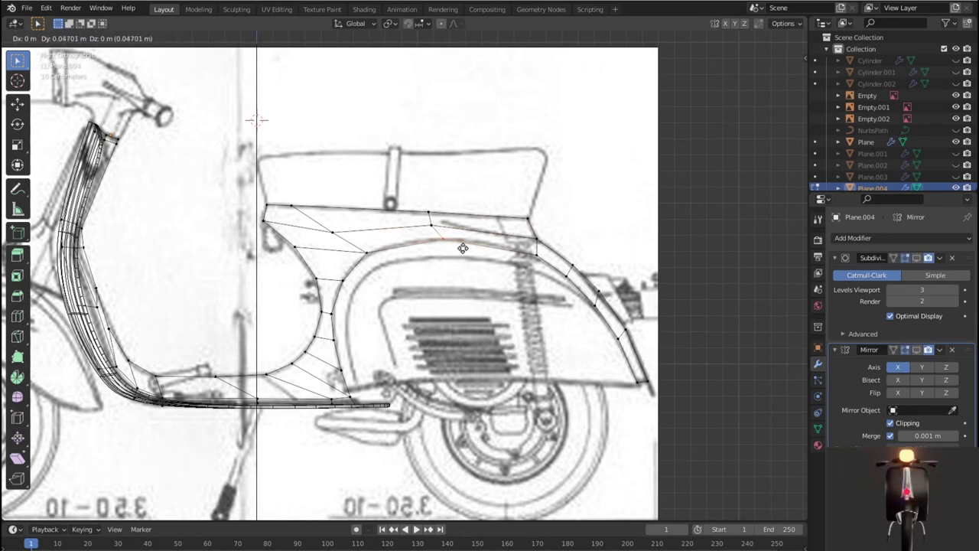
pyautogui.click(458, 248)
pyautogui.click(536, 242)
pyautogui.press('g')
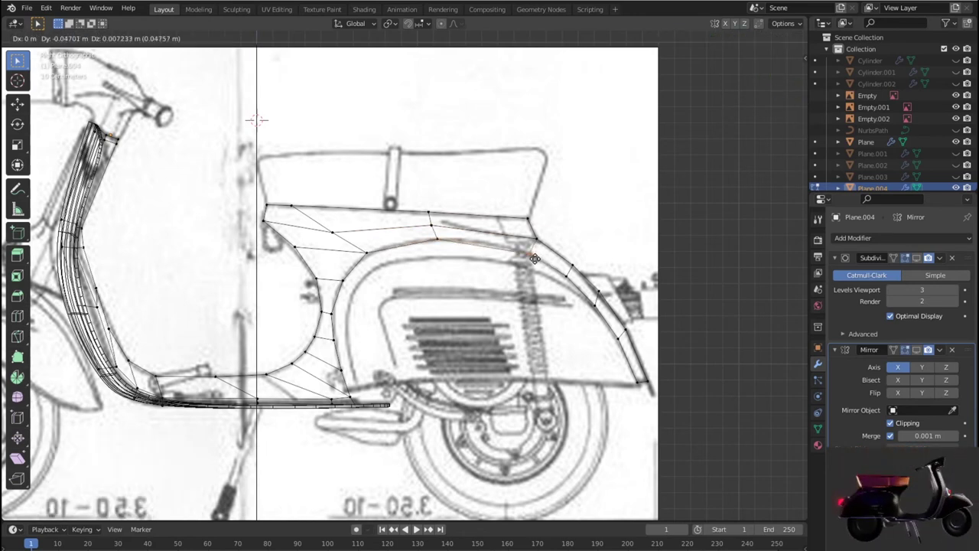
pyautogui.click(529, 239)
pyautogui.press('g')
pyautogui.click(539, 244)
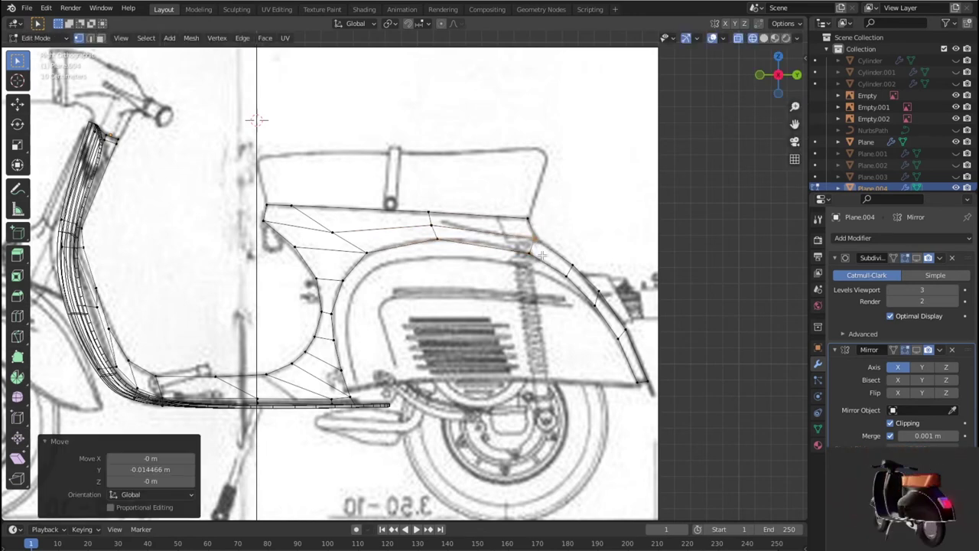
pyautogui.moveTo(543, 256); pyautogui.dragTo(624, 355, button='middle')
pyautogui.press('KP_7')
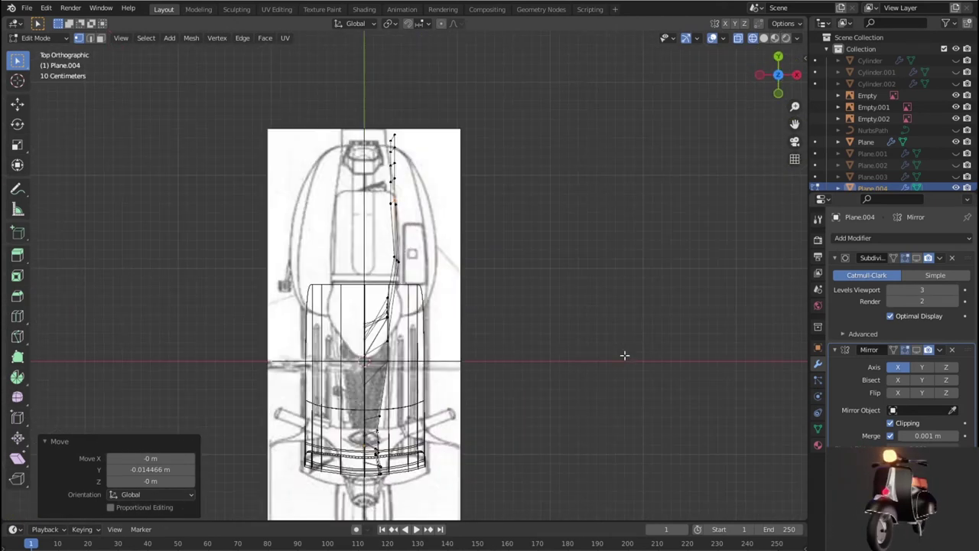
# Select the fender edge vertices and shift them inward in top view.
pyautogui.scroll(2, 582, 329)
pyautogui.keyDown('shift'); pyautogui.moveTo(543, 299); pyautogui.dragTo(475, 365, button='middle'); pyautogui.keyUp('shift')
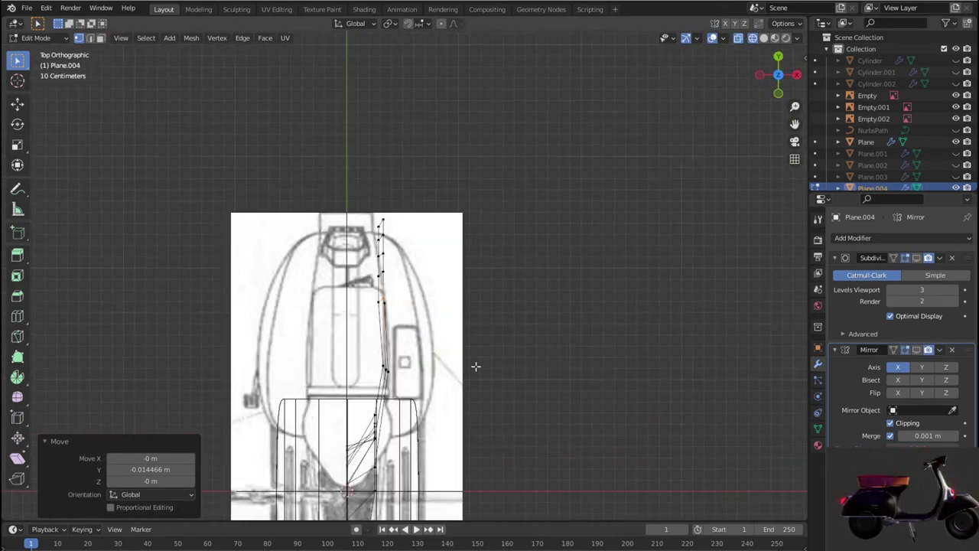
pyautogui.scroll(3, 454, 345)
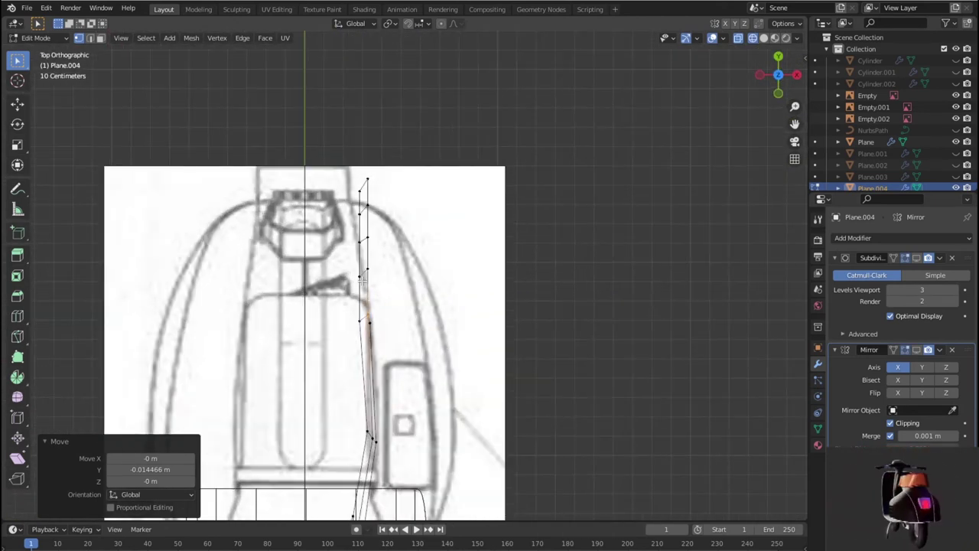
pyautogui.moveTo(377, 280); pyautogui.dragTo(293, 208, button='middle')
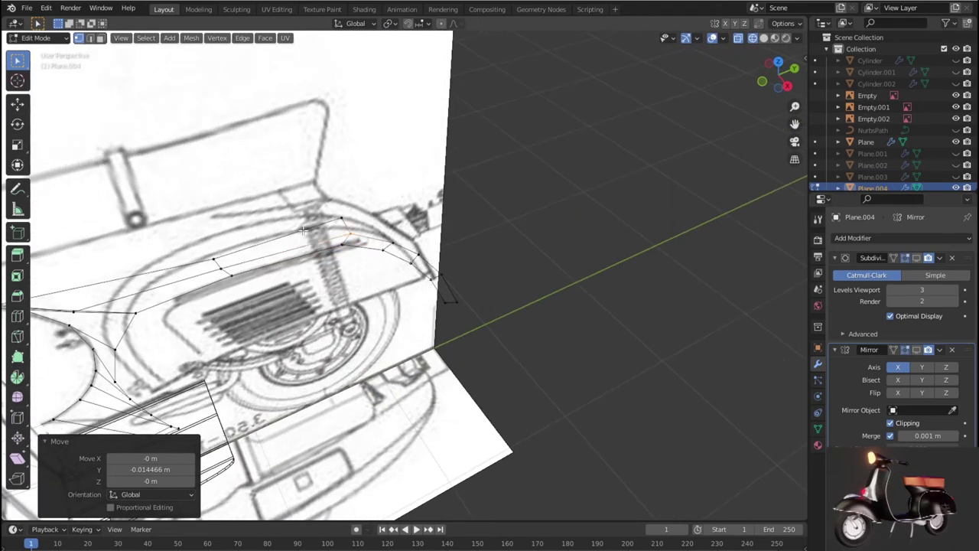
pyautogui.moveTo(512, 348); pyautogui.dragTo(455, 238)
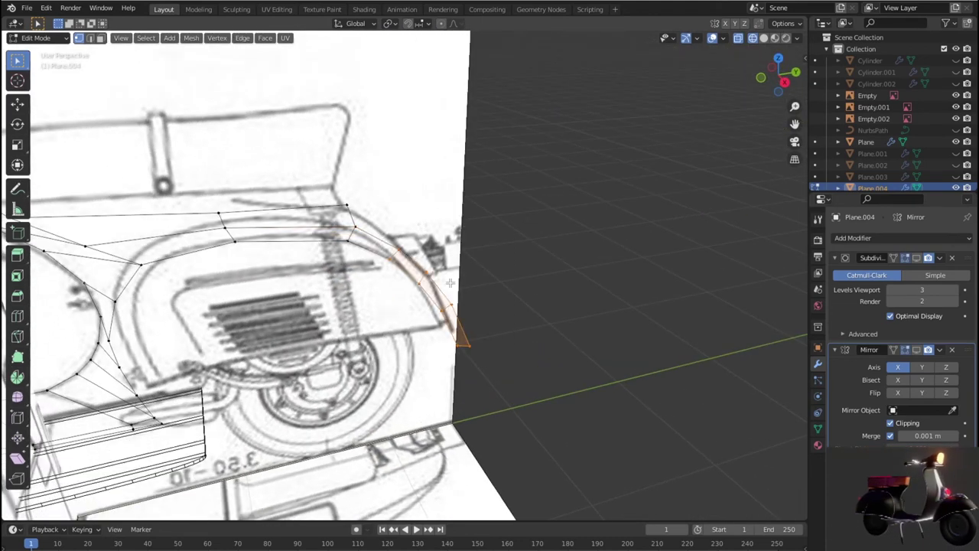
pyautogui.press('KP_7')
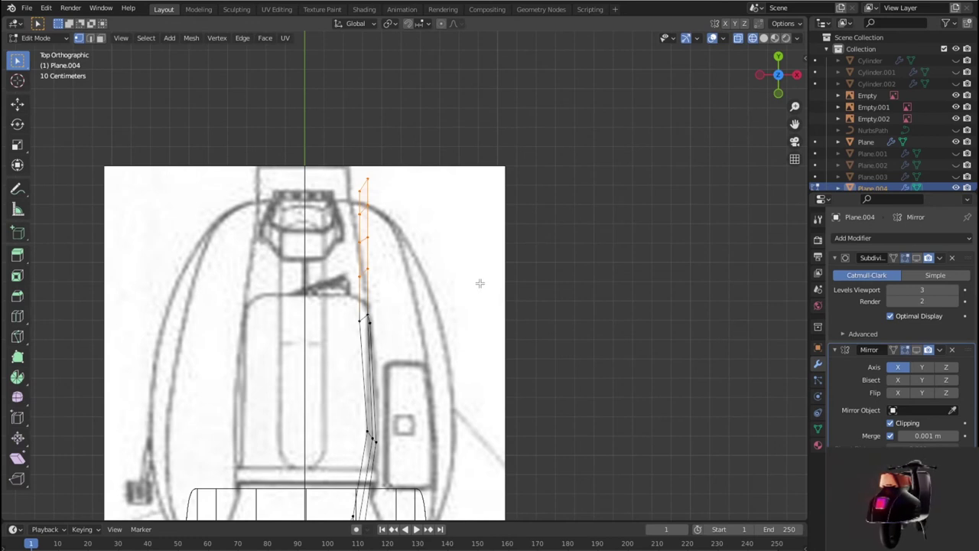
pyautogui.press('g')
pyautogui.click(348, 265)
# Reposition a single fender-edge vertex onto the top-view outline, toward the centre line.
pyautogui.click(348, 266)
pyautogui.press('g')
pyautogui.click(367, 289)
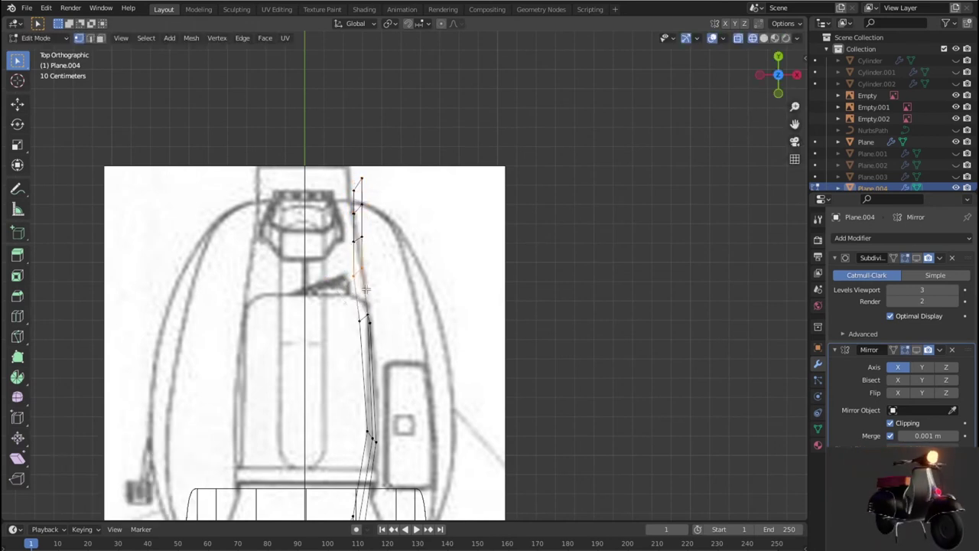
pyautogui.press('g')
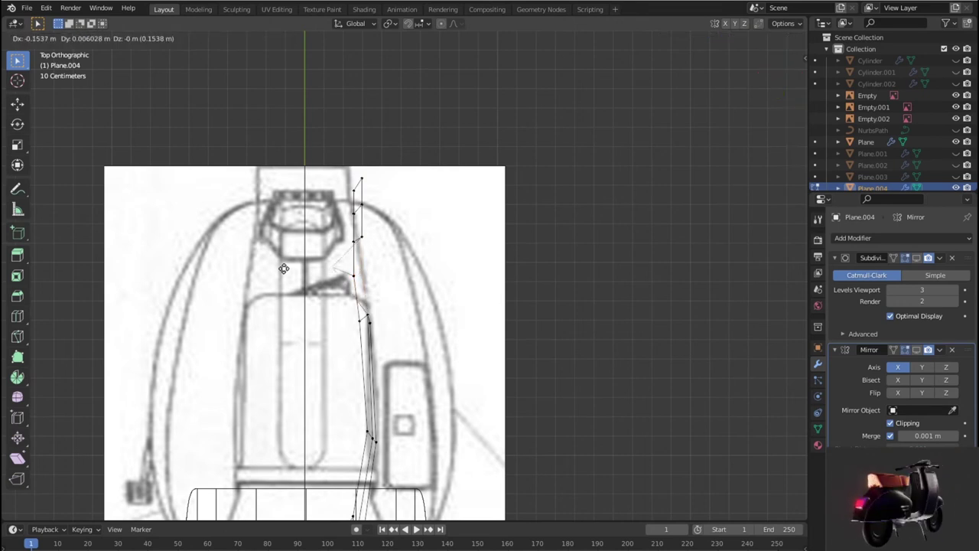
pyautogui.click(349, 277)
pyautogui.press('g')
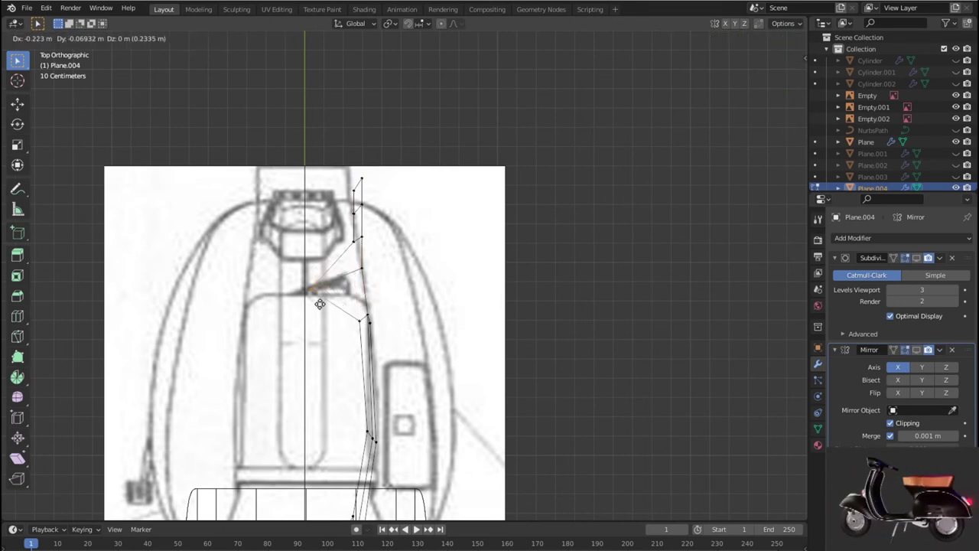
pyautogui.click(318, 308)
# Pull the upper edge vertices left toward the centre line.
pyautogui.click(360, 239)
pyautogui.press('g')
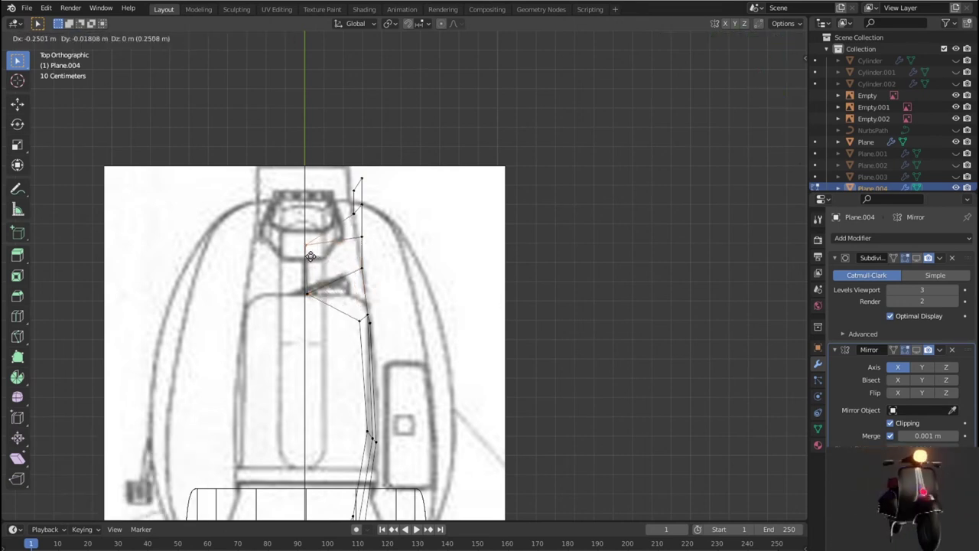
pyautogui.click(311, 256)
pyautogui.click(355, 214)
pyautogui.press('g')
pyautogui.click(332, 195)
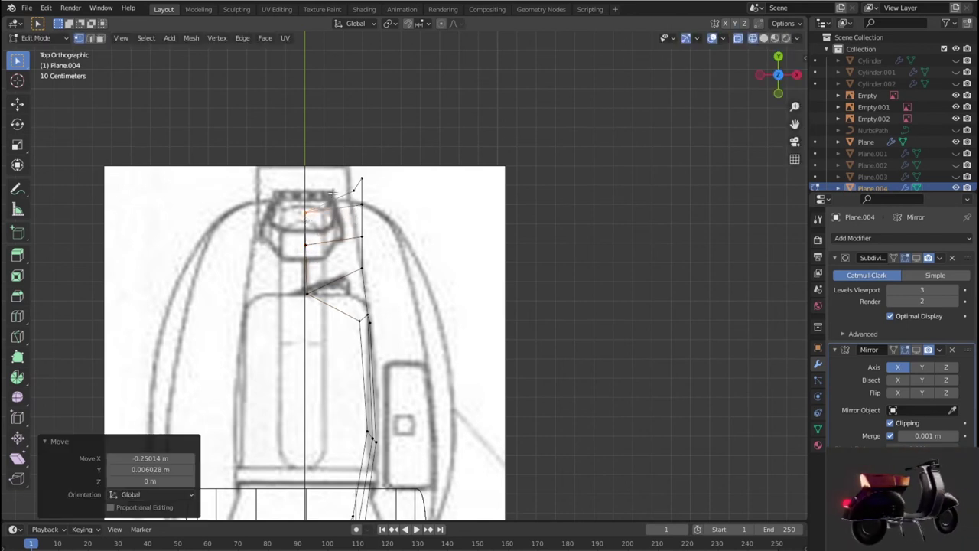
pyautogui.click(355, 192)
pyautogui.press('g')
pyautogui.click(305, 190)
# Fine-tune the remaining top-edge vertices over the blueprint.
pyautogui.click(370, 201)
pyautogui.press('g')
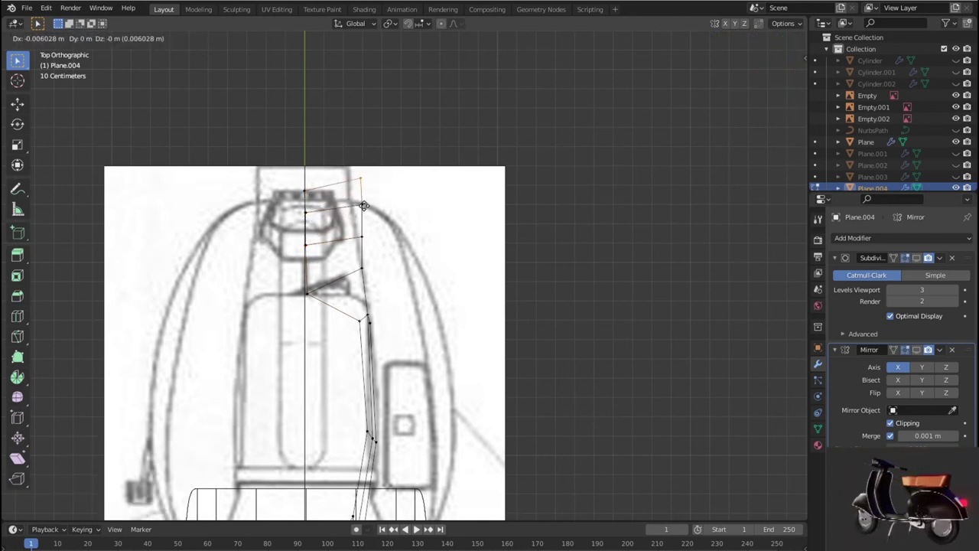
pyautogui.click(372, 211)
pyautogui.click(323, 204)
pyautogui.press('g')
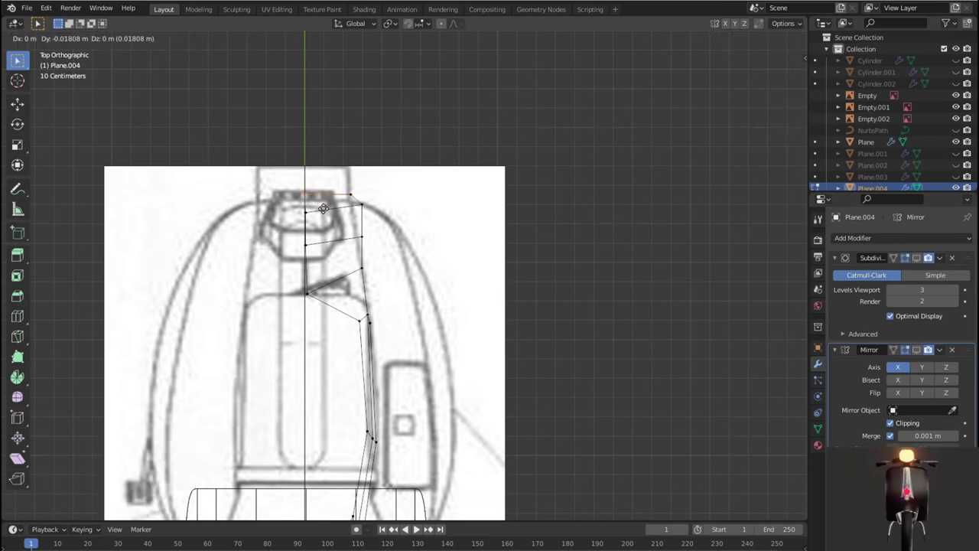
pyautogui.click(323, 211)
pyautogui.click(363, 208)
pyautogui.press('g')
pyautogui.click(363, 209)
# Make final moves on one top vertex, then orbit to a side view.
pyautogui.press('g')
pyautogui.click(366, 229)
pyautogui.press('g')
pyautogui.click(366, 256)
pyautogui.scroll(-2, 411, 314)
pyautogui.moveTo(411, 314)
pyautogui.mouseDown(button='middle')
pyautogui.moveTo(283, 186)
pyautogui.moveTo(490, 309)
pyautogui.moveTo(316, 308)
pyautogui.moveTo(273, 322)
pyautogui.moveTo(225, 297)
pyautogui.moveTo(421, 250)
pyautogui.mouseUp(button='middle')
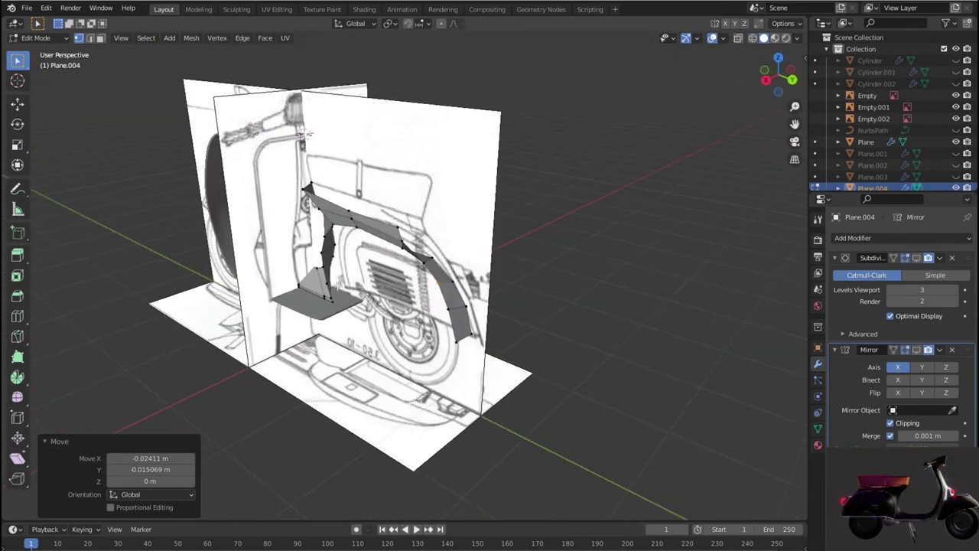
# Select the shortest vertex path along the fender's outer edge, then view from the top.
pyautogui.scroll(3, 421, 251)
pyautogui.scroll(2, 421, 250)
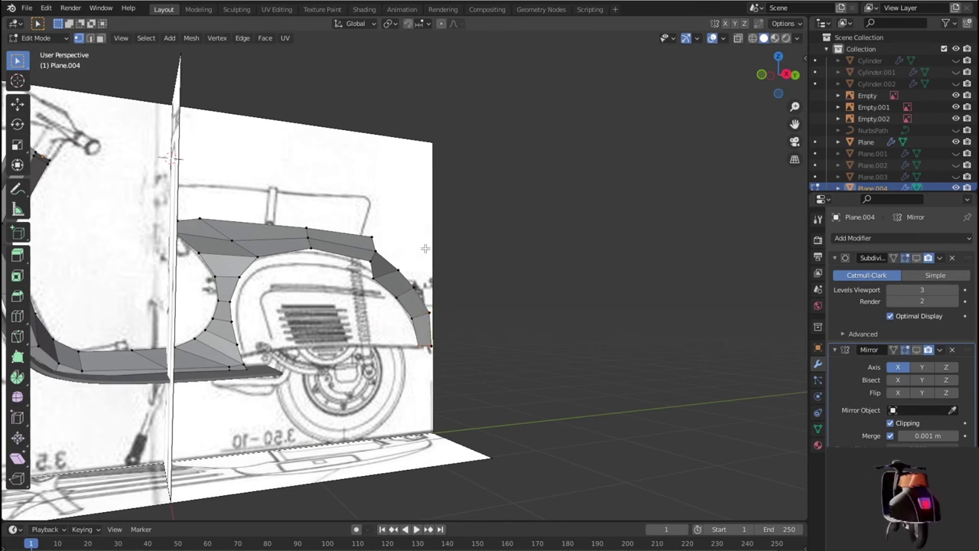
pyautogui.keyDown('alt'); pyautogui.click(413, 291); pyautogui.keyUp('alt')
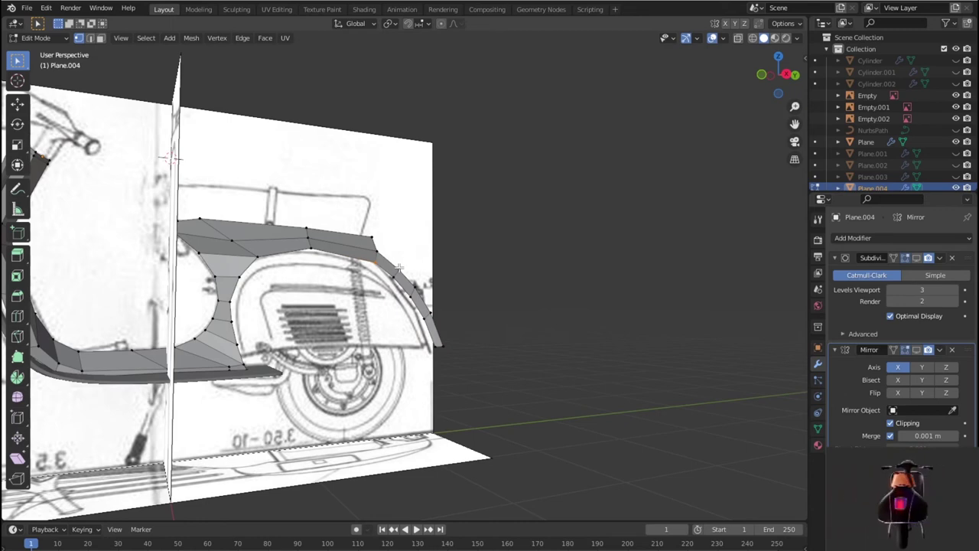
pyautogui.keyDown('ctrl'); pyautogui.click(426, 302); pyautogui.keyUp('ctrl')
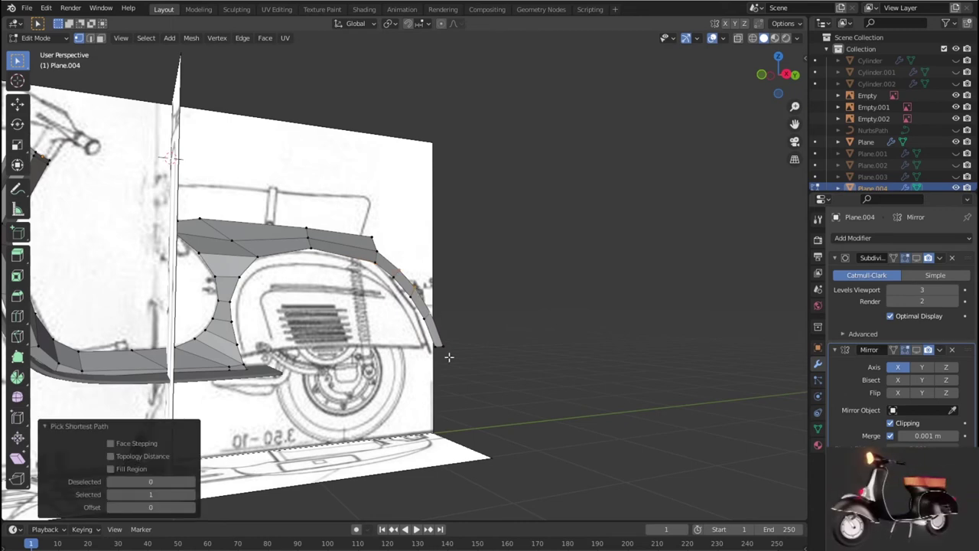
pyautogui.press('KP_7')
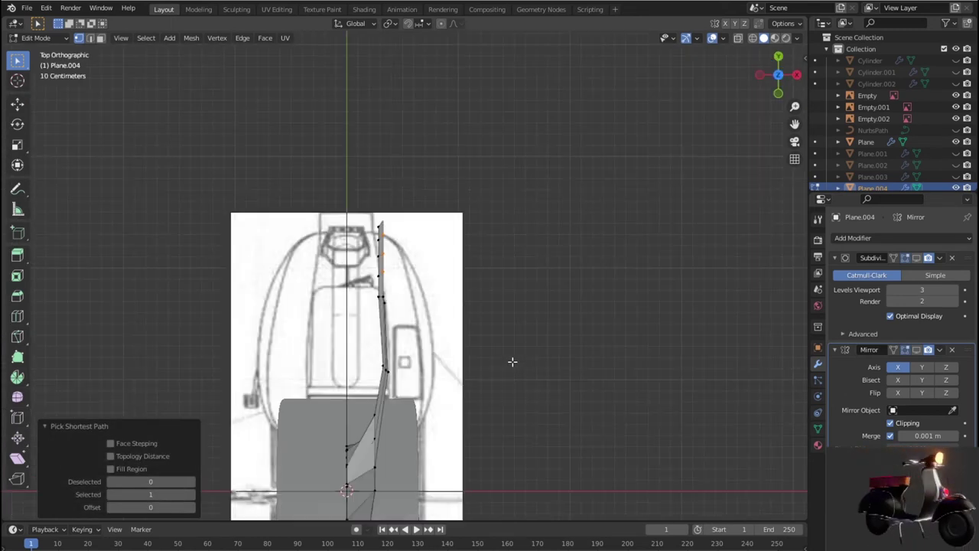
# Push the selected fender edge outward along the X axis.
pyautogui.press('g')
pyautogui.press('y')
pyautogui.press('x')
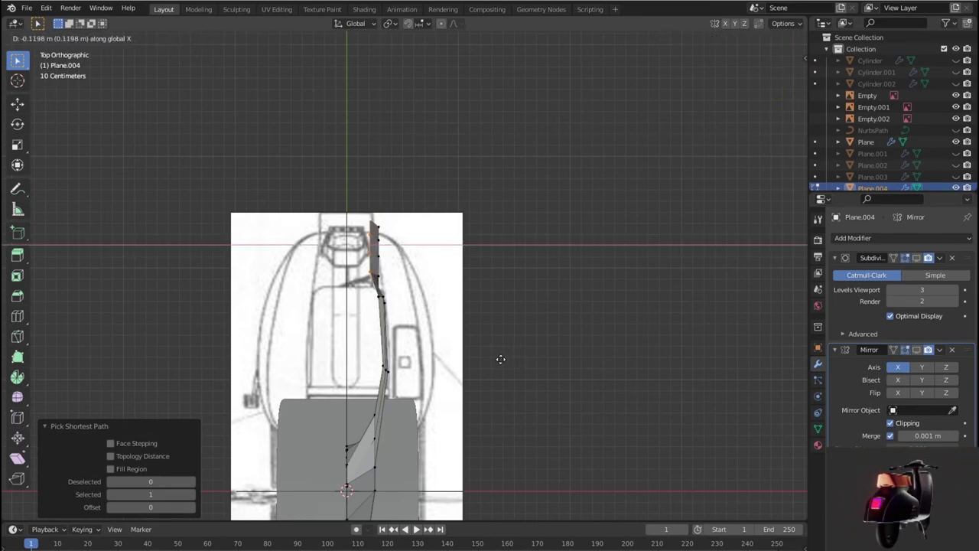
pyautogui.click(494, 362)
# Move the upper fender vertices onto the blueprint's fender line.
pyautogui.moveTo(494, 363)
pyautogui.mouseDown(button='middle')
pyautogui.moveTo(313, 269)
pyautogui.moveTo(429, 273)
pyautogui.moveTo(410, 270)
pyautogui.mouseUp(button='middle')
pyautogui.scroll(2, 368, 270)
pyautogui.scroll(2, 417, 270)
pyautogui.scroll(4, 422, 266)
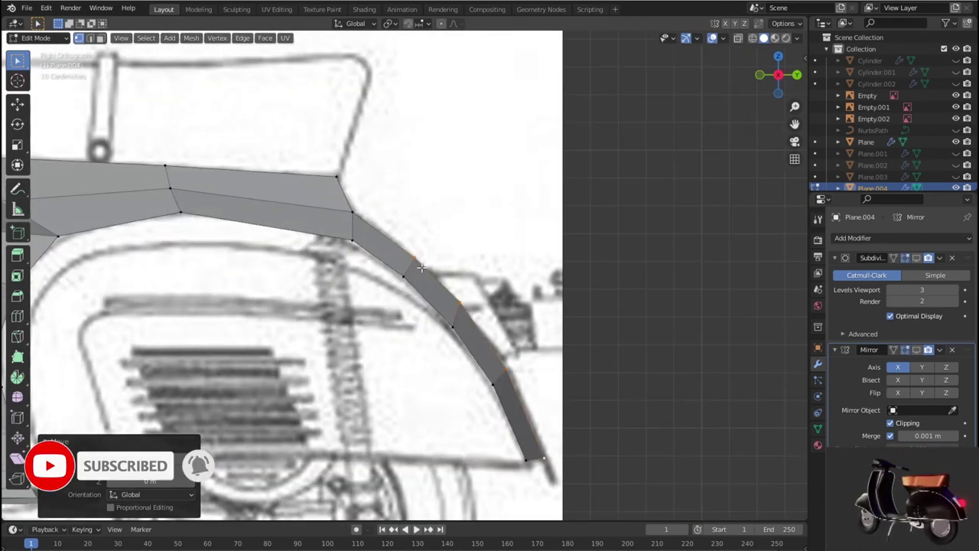
pyautogui.scroll(-2, 417, 252)
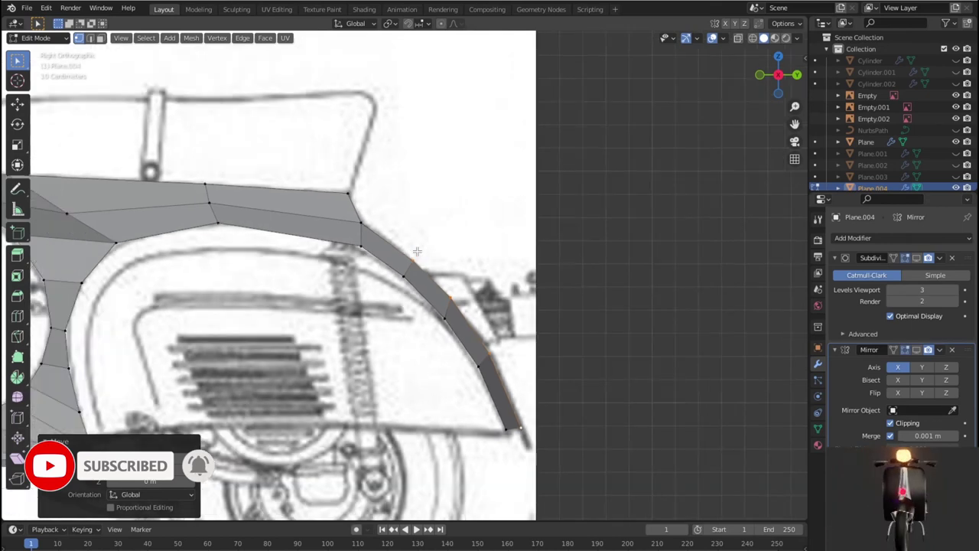
pyautogui.scroll(-1, 402, 268)
pyautogui.press('g')
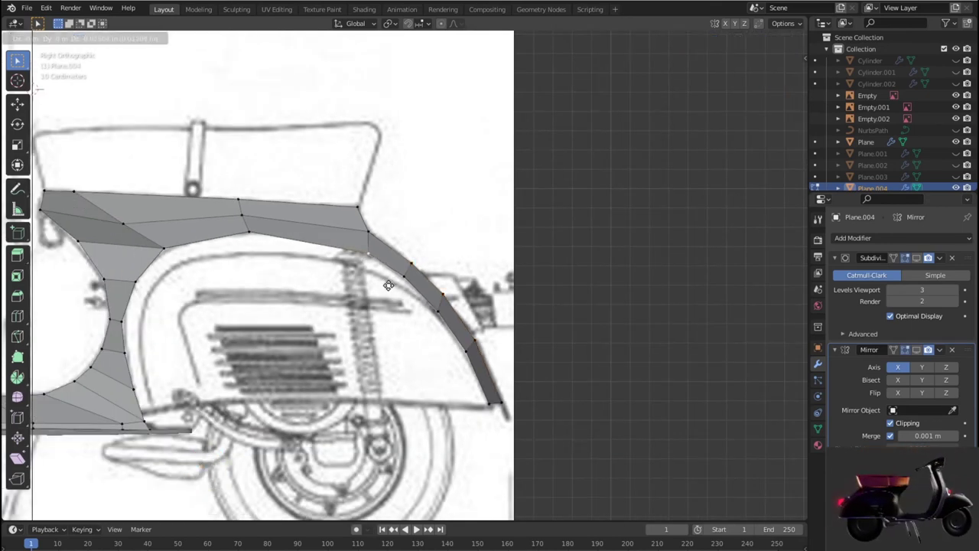
pyautogui.click(390, 284)
pyautogui.press('g')
pyautogui.click(401, 284)
# Place the lower fender vertices and the fender tip along the blueprint curve.
pyautogui.press('g')
pyautogui.click(456, 340)
pyautogui.press('g')
pyautogui.click(469, 351)
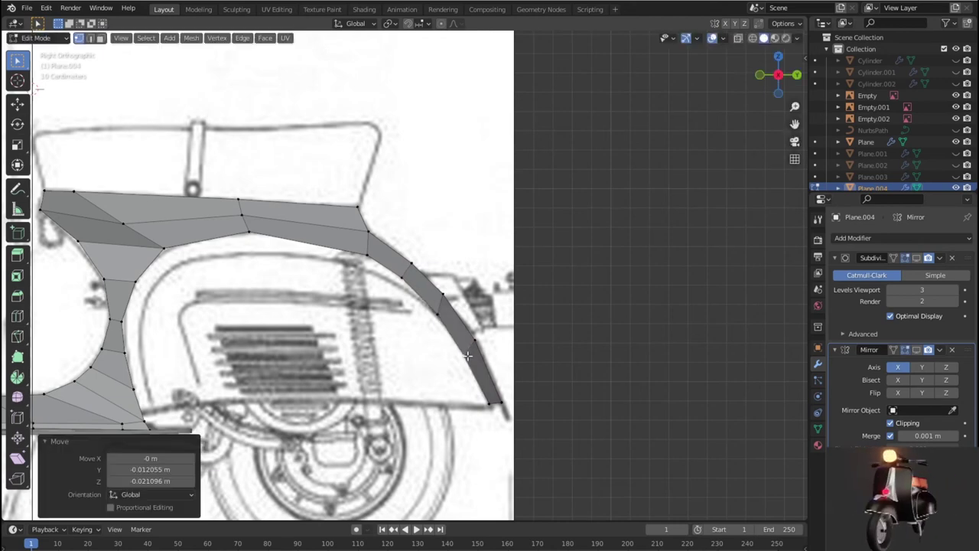
pyautogui.scroll(-1, 438, 351)
pyautogui.press('g')
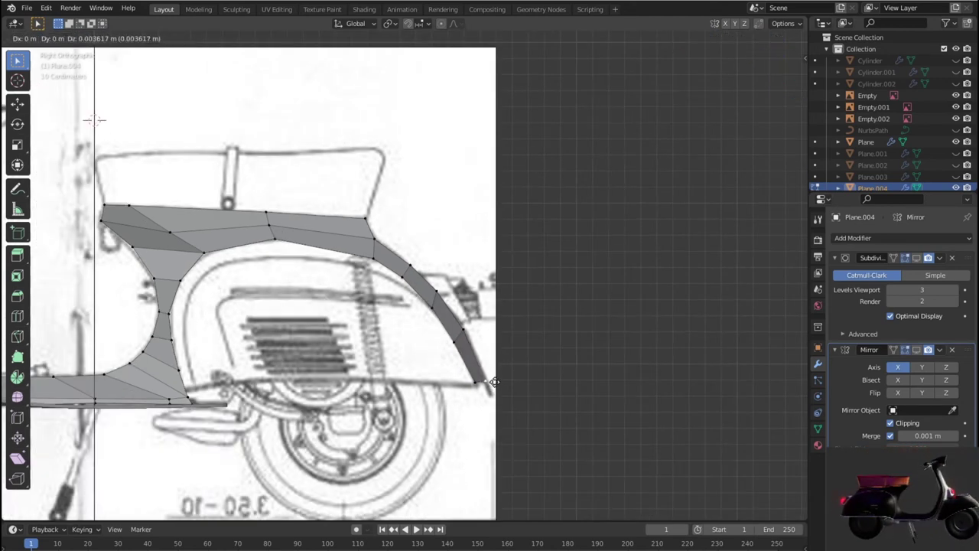
pyautogui.click(519, 361)
pyautogui.press('KP_7')
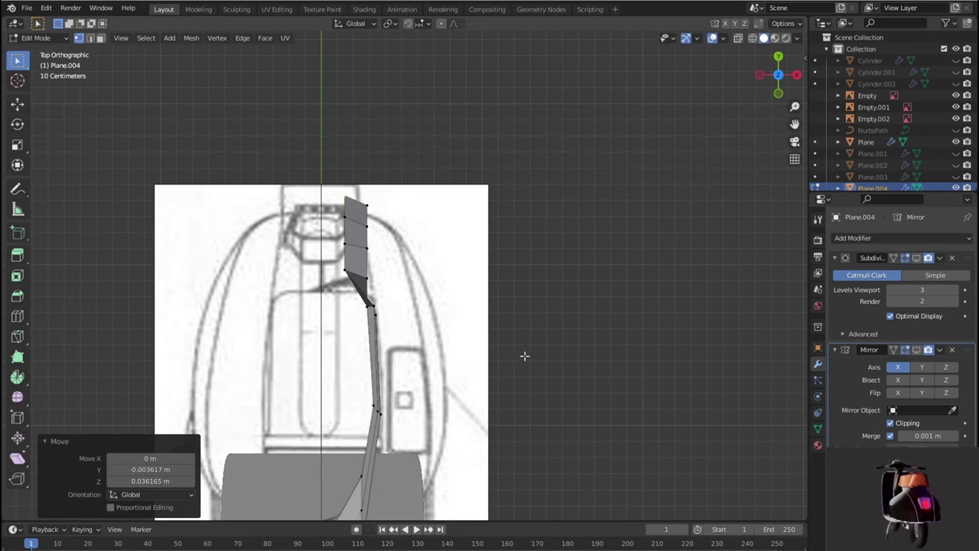
# Switch to wireframe and move the fender's first top vertices onto the top-blueprint outline.
pyautogui.hotkey('shift', 'z')
pyautogui.click(356, 208)
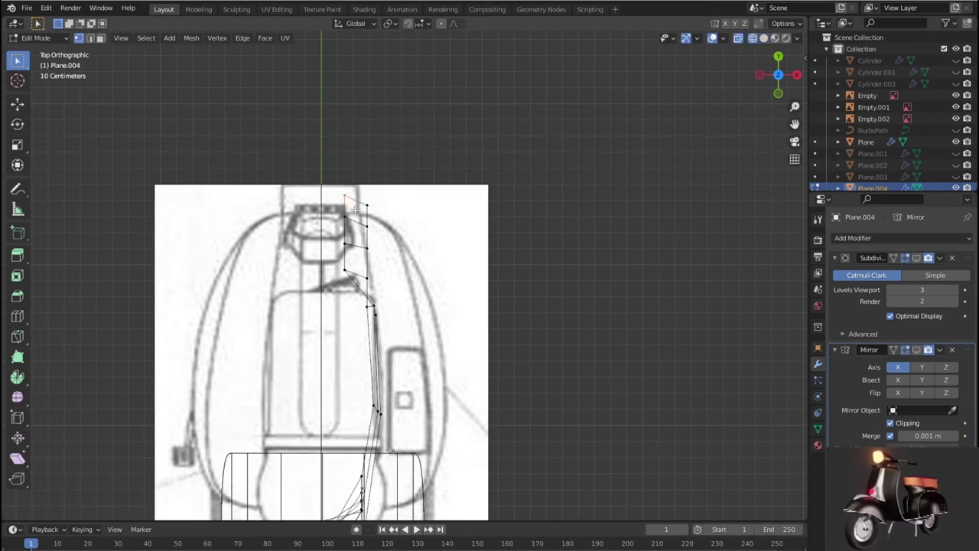
pyautogui.press('g')
pyautogui.click(355, 220)
pyautogui.press('g')
pyautogui.click(374, 229)
pyautogui.click(346, 222)
pyautogui.press('g')
pyautogui.click(346, 229)
pyautogui.click(370, 228)
pyautogui.press('g')
pyautogui.click(361, 230)
# Align the remaining fender vertices, including the inner side, with the blueprint outline.
pyautogui.click(366, 270)
pyautogui.press('g')
pyautogui.click(374, 291)
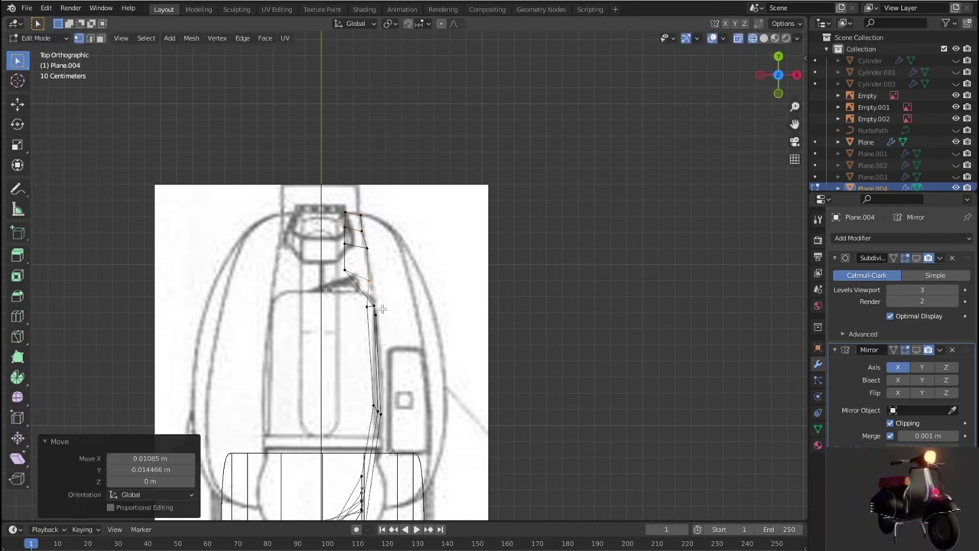
pyautogui.click(361, 307)
pyautogui.press('g')
pyautogui.click(360, 309)
pyautogui.click(373, 309)
pyautogui.press('g')
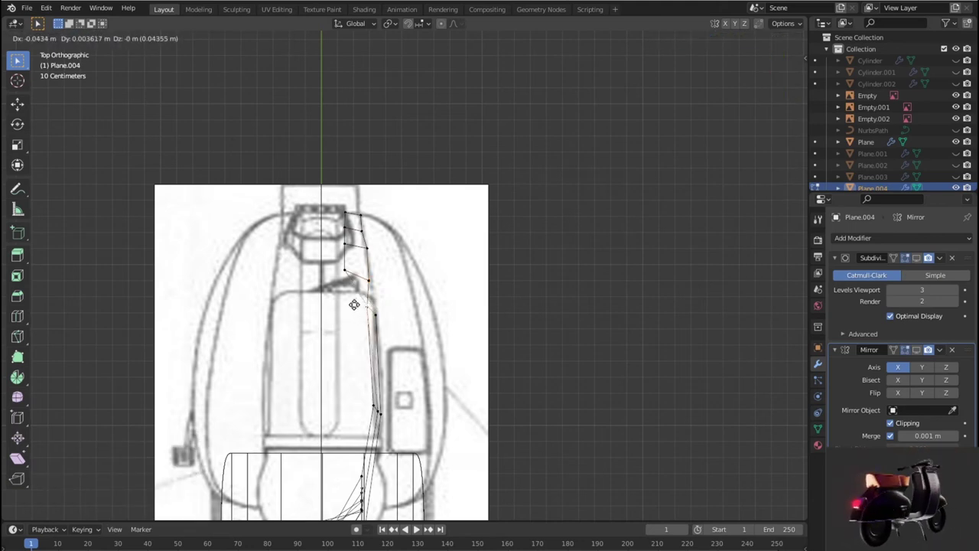
pyautogui.click(350, 297)
pyautogui.moveTo(349, 297); pyautogui.dragTo(296, 256, button='middle')
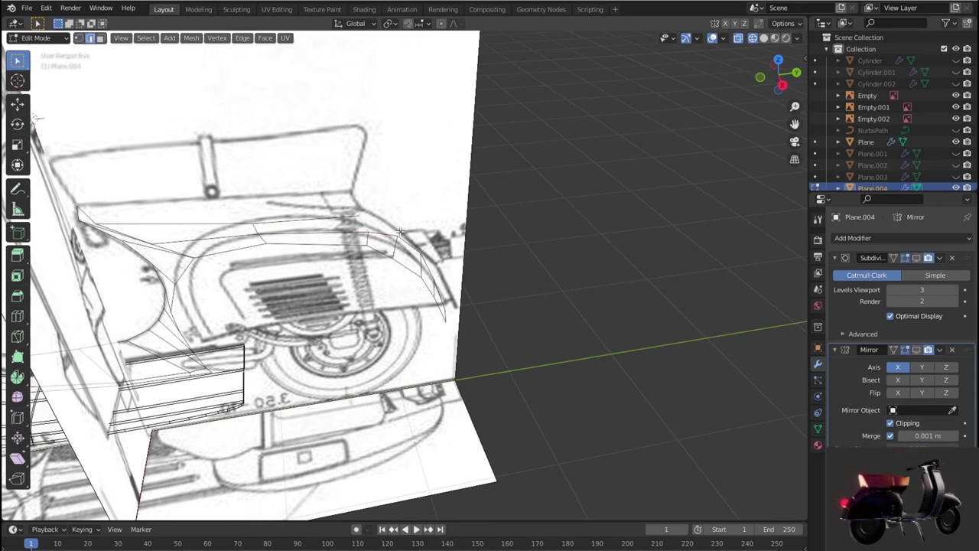
# Extrude the fender's inner edge into new faces, then cancel a follow-up move in top view.
pyautogui.press('g')
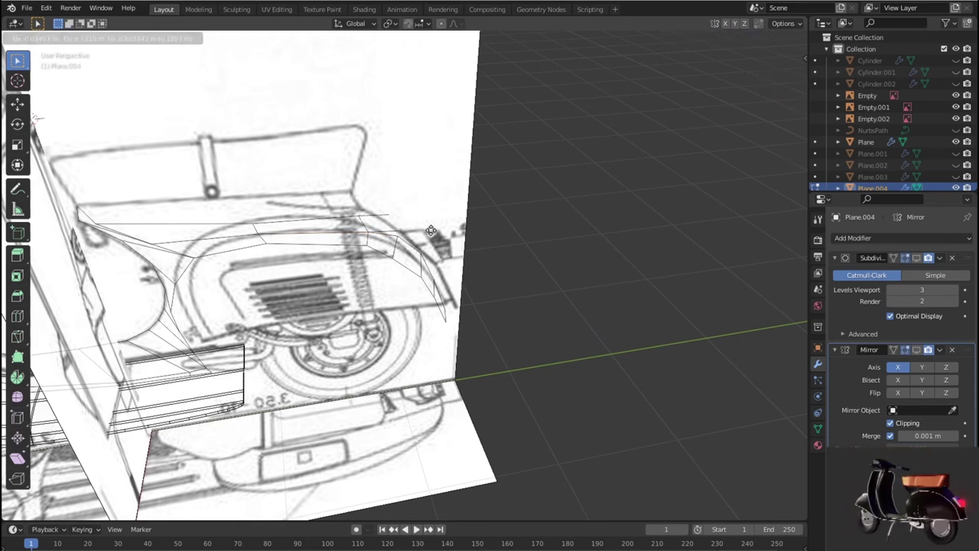
pyautogui.click(431, 230)
pyautogui.press('KP_7')
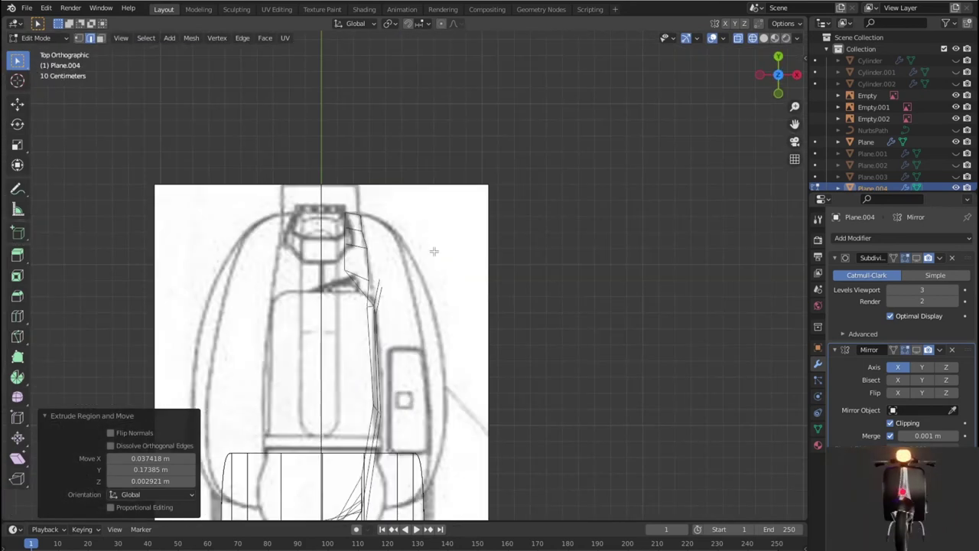
pyautogui.scroll(1, 433, 251)
pyautogui.press('g')
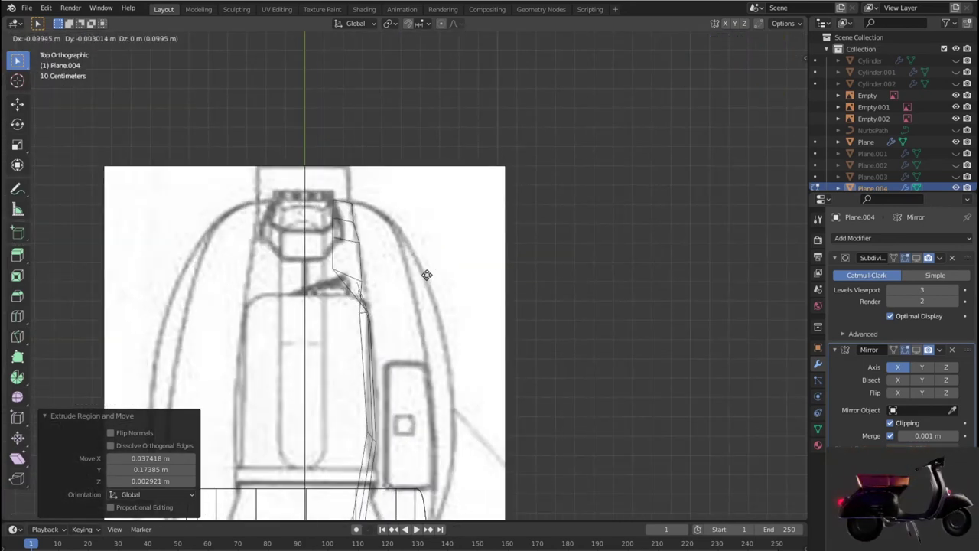
pyautogui.press('Escape')
# Orbit and zoom around the scooter to inspect the extruded fender strip.
pyautogui.moveTo(430, 275)
pyautogui.mouseDown(button='middle')
pyautogui.moveTo(329, 252)
pyautogui.moveTo(466, 289)
pyautogui.mouseUp(button='middle')
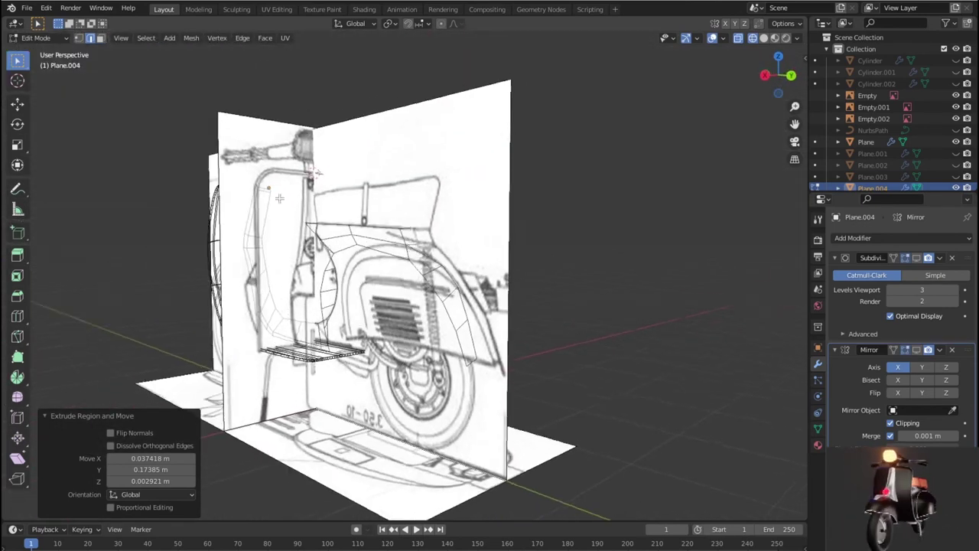
pyautogui.scroll(-3, 467, 289)
pyautogui.scroll(1, 463, 287)
pyautogui.scroll(1, 462, 286)
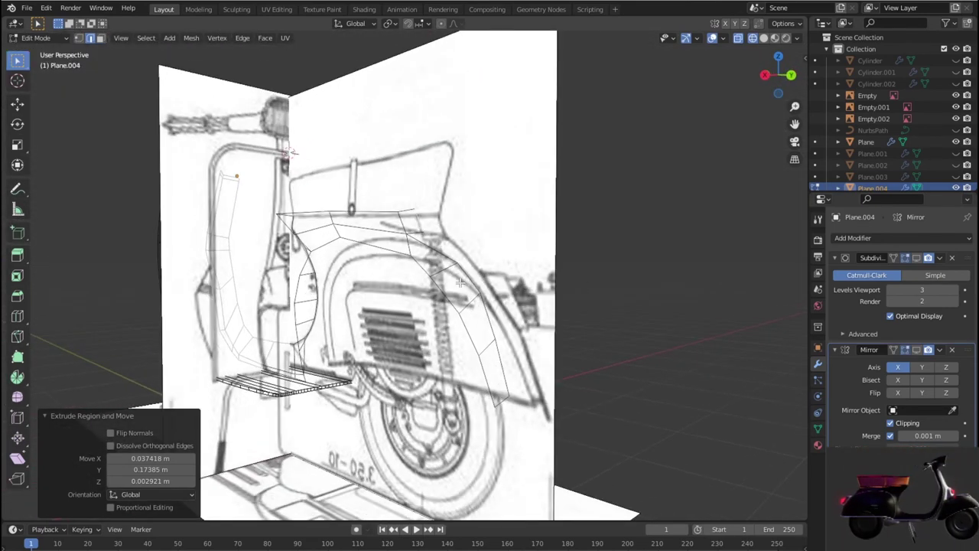
pyautogui.scroll(-1, 460, 285)
pyautogui.moveTo(459, 283); pyautogui.dragTo(536, 289, button='middle')
pyautogui.scroll(2, 599, 293)
pyautogui.scroll(1, 650, 291)
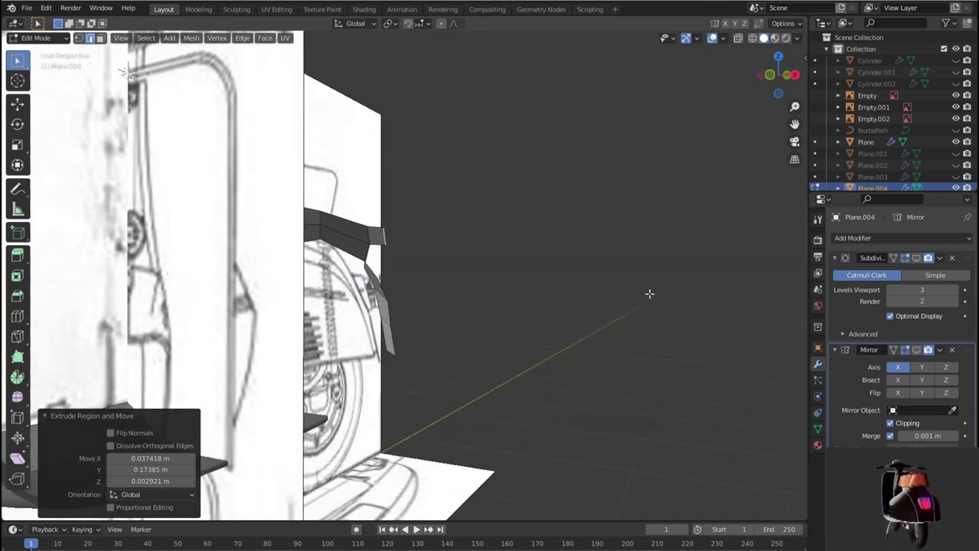
pyautogui.scroll(-2, 507, 318)
pyautogui.scroll(-3, 507, 318)
# Show the smoothed subdivided surface in edit mode, then start extruding the selected edge from top view.
pyautogui.click(917, 258)
pyautogui.moveTo(734, 321); pyautogui.dragTo(577, 308, button='middle')
pyautogui.scroll(2, 651, 276)
pyautogui.scroll(2, 696, 312)
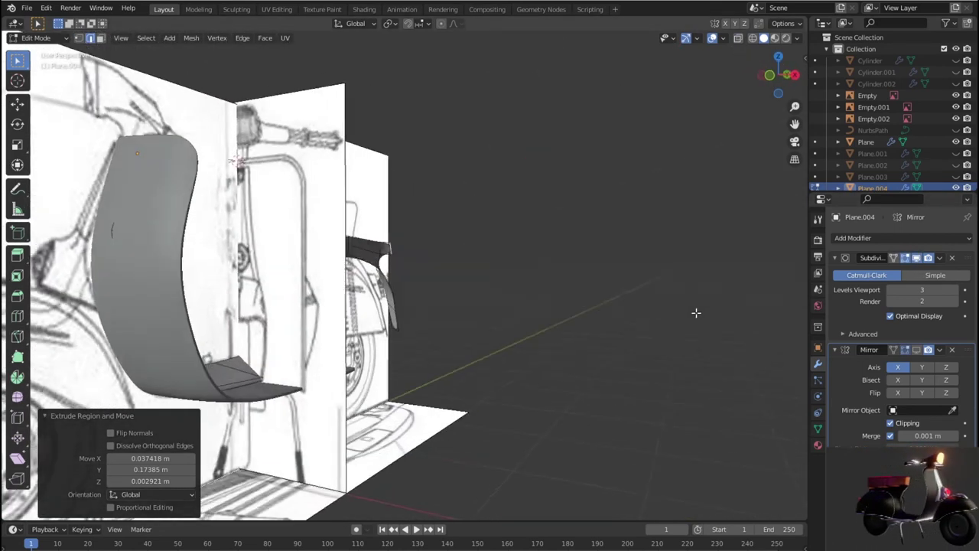
pyautogui.scroll(-3, 697, 312)
pyautogui.moveTo(656, 354)
pyautogui.mouseDown(button='middle')
pyautogui.moveTo(623, 365)
pyautogui.moveTo(507, 335)
pyautogui.moveTo(559, 318)
pyautogui.mouseUp(button='middle')
pyautogui.scroll(-2, 622, 365)
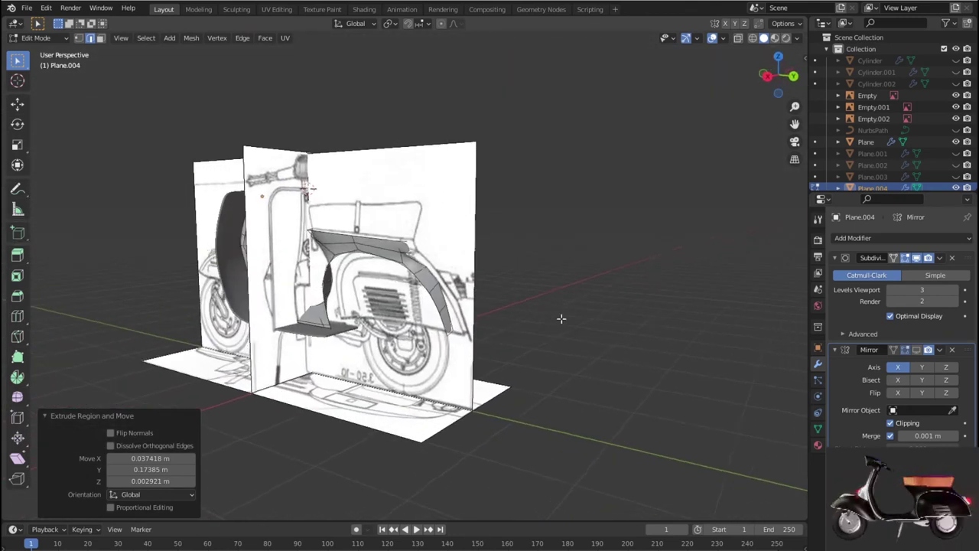
pyautogui.scroll(3, 535, 313)
pyautogui.scroll(3, 543, 311)
pyautogui.scroll(3, 535, 310)
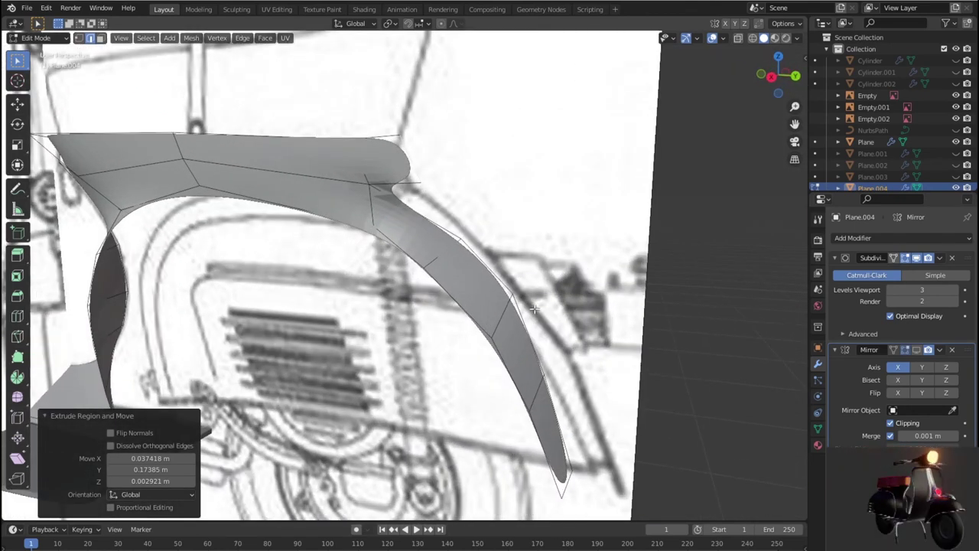
pyautogui.scroll(-3, 534, 308)
pyautogui.moveTo(531, 308)
pyautogui.mouseDown(button='middle')
pyautogui.moveTo(541, 322)
pyautogui.moveTo(475, 339)
pyautogui.moveTo(294, 128)
pyautogui.moveTo(365, 117)
pyautogui.mouseUp(button='middle')
pyautogui.scroll(3, 474, 337)
pyautogui.scroll(2, 459, 321)
pyautogui.scroll(1, 454, 317)
pyautogui.press('KP_7')
pyautogui.press('g')
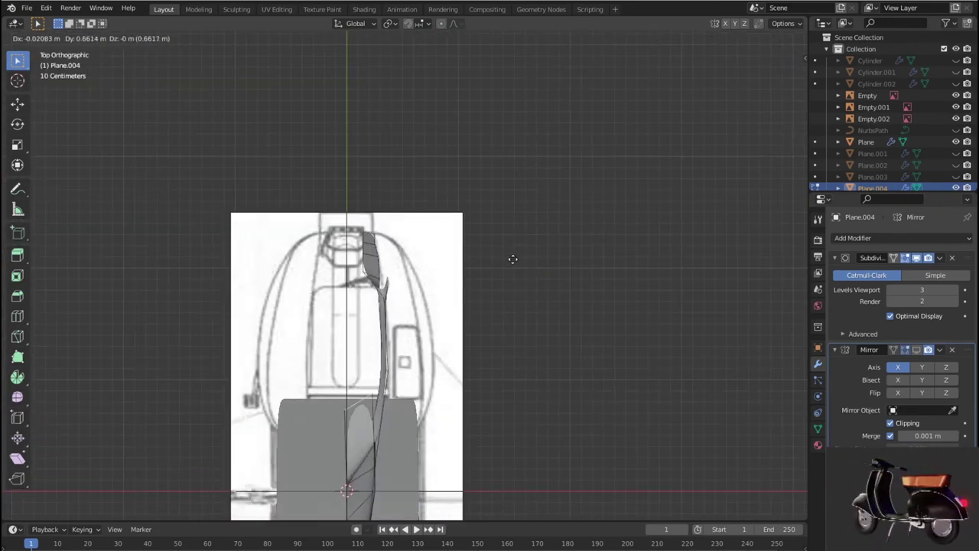
# Place the extruded edge, then merge the panel's top-edge vertices at their centre.
pyautogui.click(514, 253)
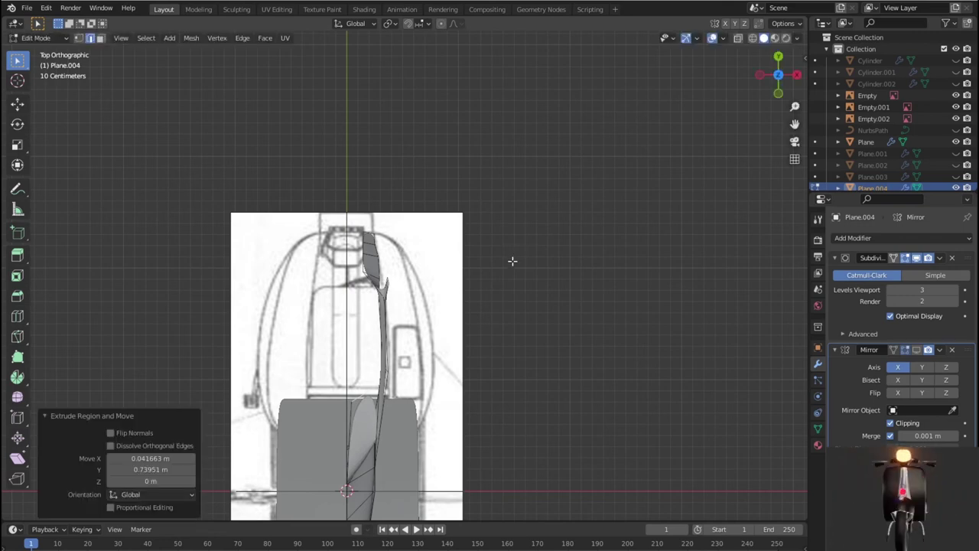
pyautogui.hotkey('shift', 'z')
pyautogui.moveTo(582, 352); pyautogui.dragTo(341, 314, button='middle')
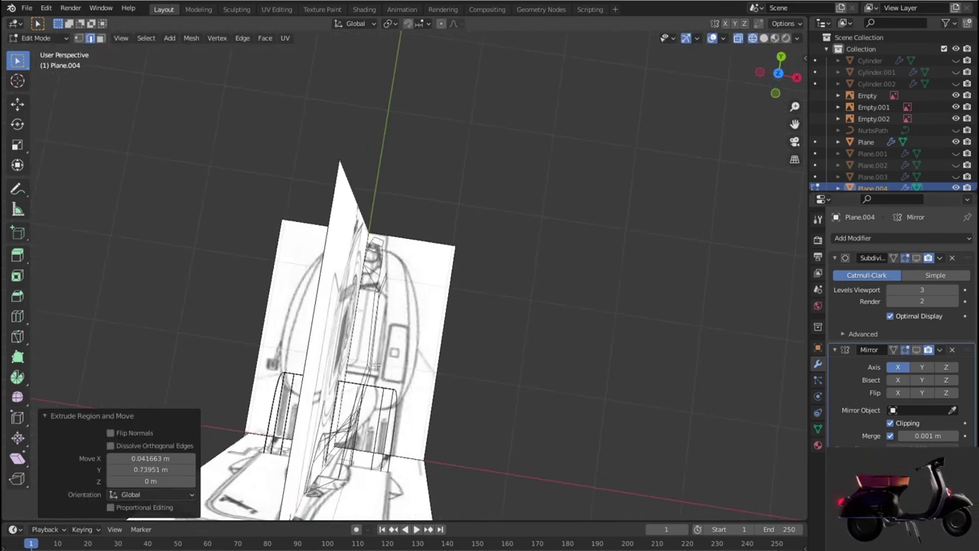
pyautogui.hotkey('shift', 'z')
pyautogui.scroll(2, 340, 313)
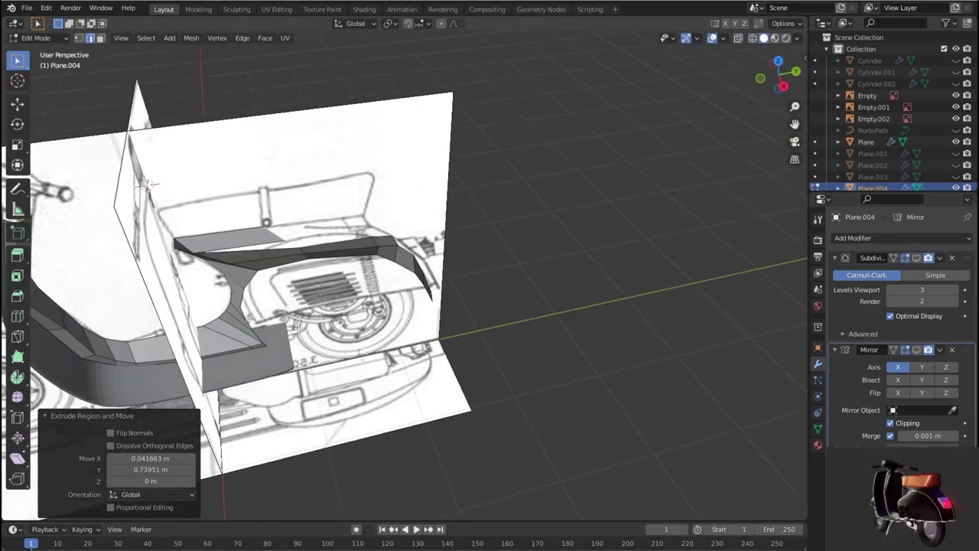
pyautogui.scroll(2, 348, 320)
pyautogui.scroll(2, 356, 325)
pyautogui.scroll(2, 364, 329)
pyautogui.click(343, 325)
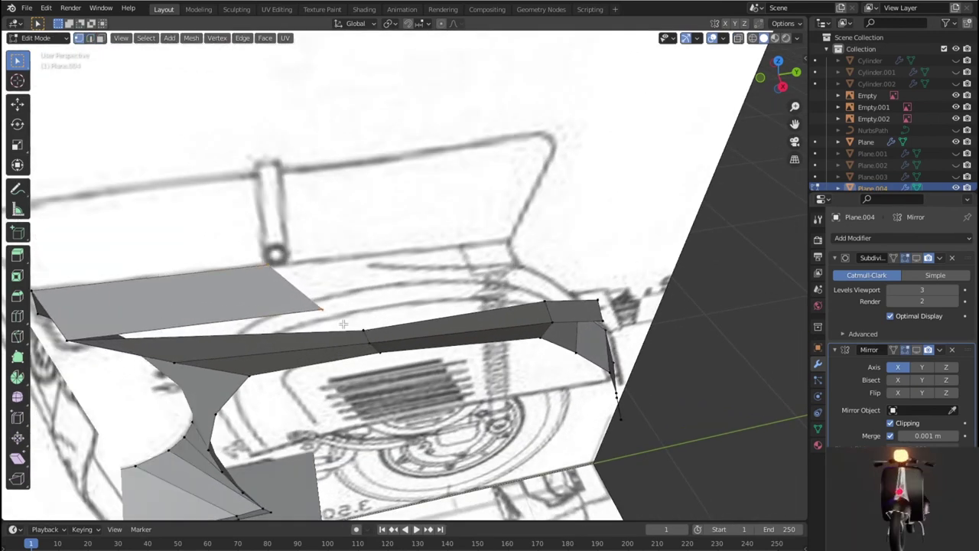
pyautogui.rightClick(373, 330)
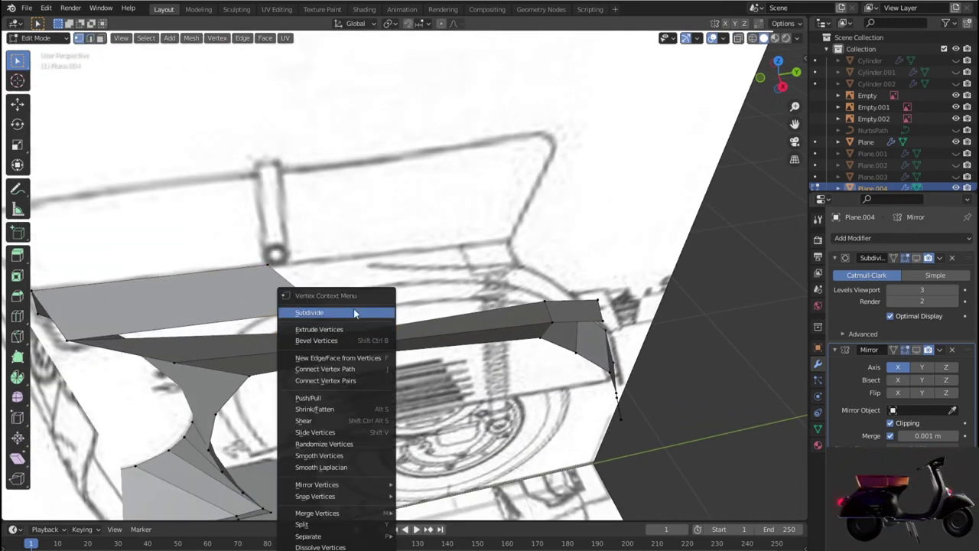
pyautogui.press('m')
pyautogui.click(350, 246)
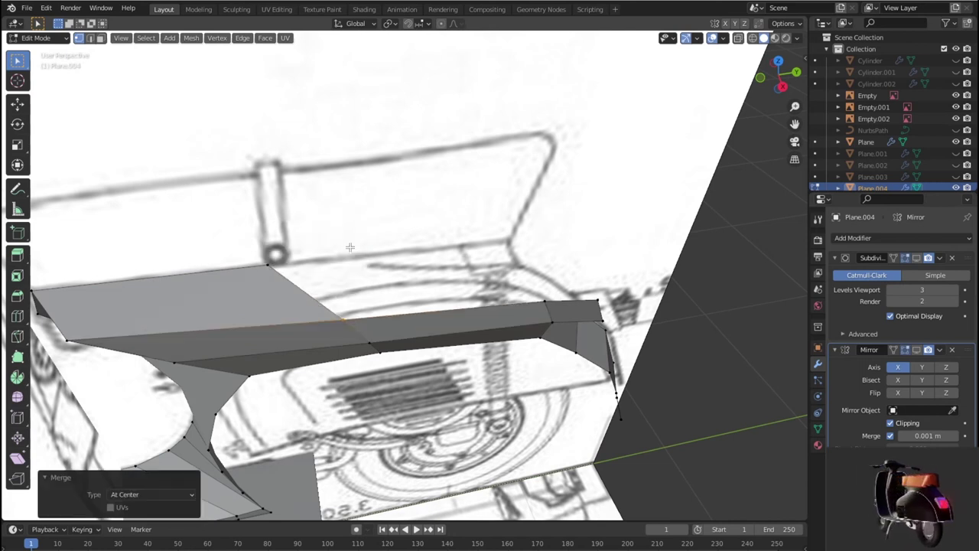
# Extrude the top edge up and back into a new face and merge its far vertices at centre.
pyautogui.press('2')
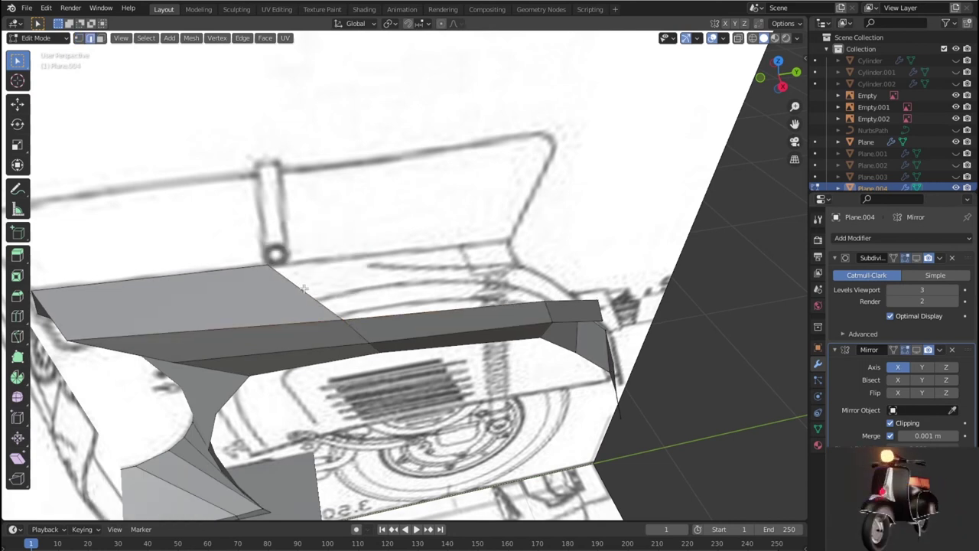
pyautogui.press('e')
pyautogui.click(621, 269)
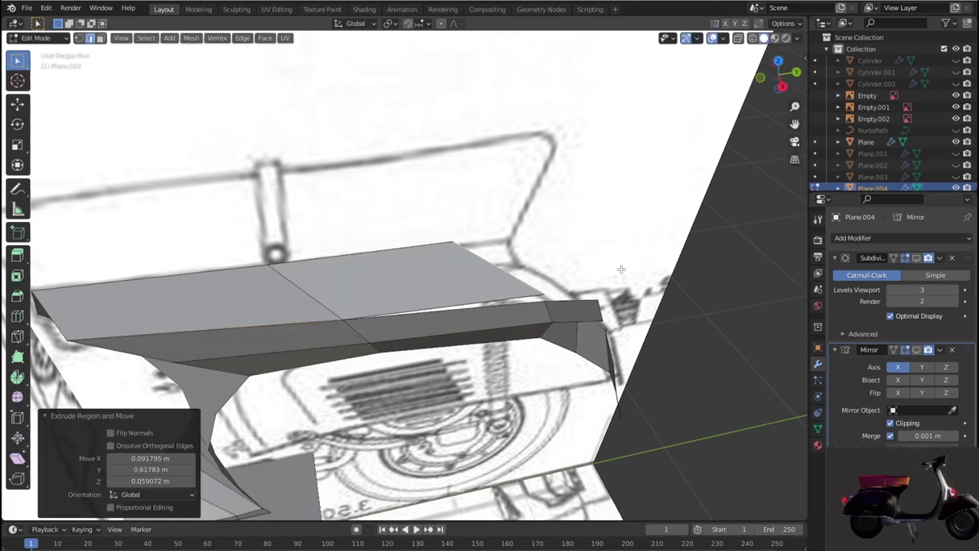
pyautogui.press('1')
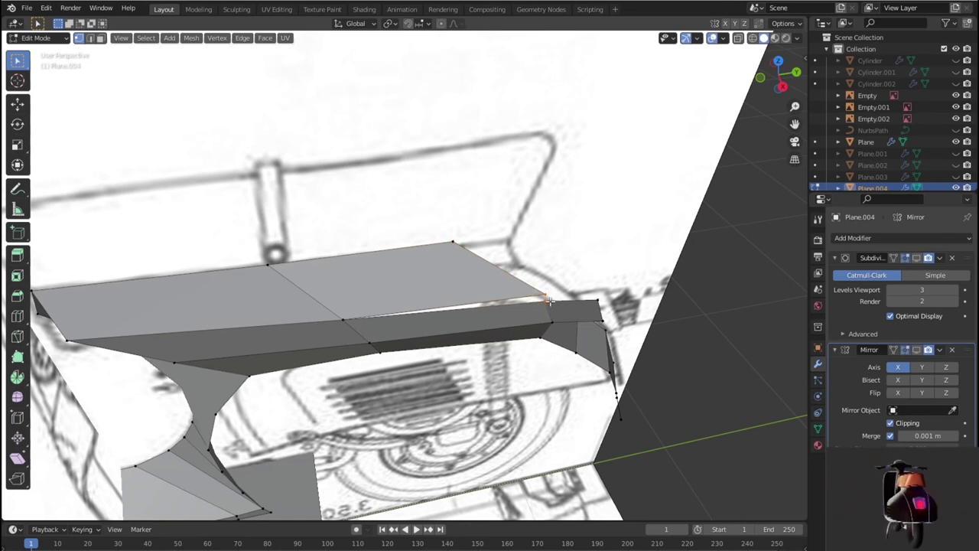
pyautogui.press('m')
pyautogui.click(550, 301)
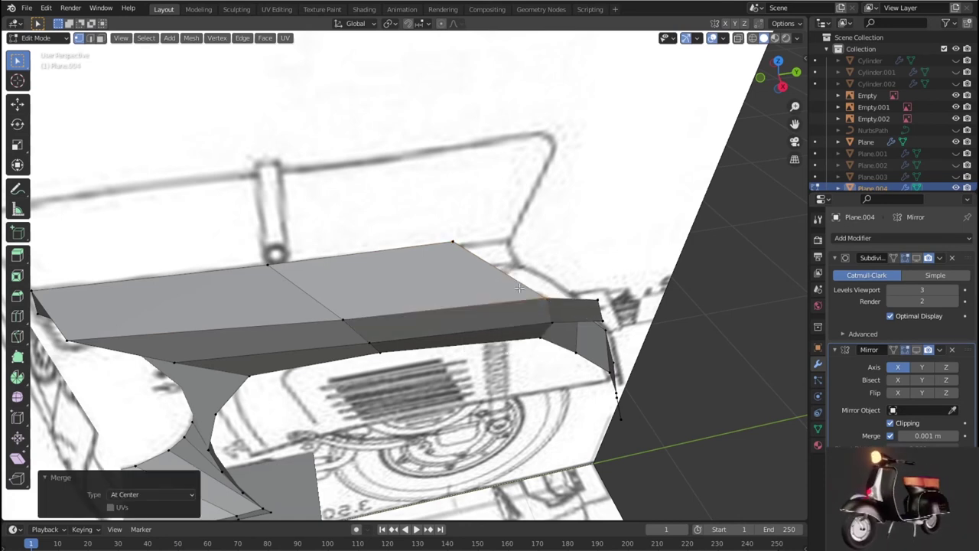
# Clear the selection, switch to right side view, select the new face's top corner, and show wireframe.
pyautogui.hotkey('alt', 'a')
pyautogui.press('2')
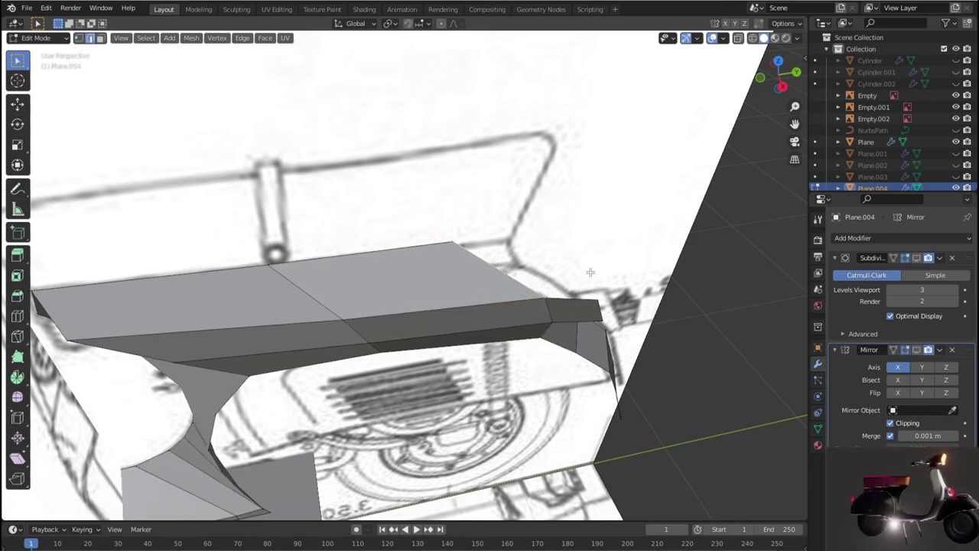
pyautogui.rightClick(627, 247)
pyautogui.press('Escape')
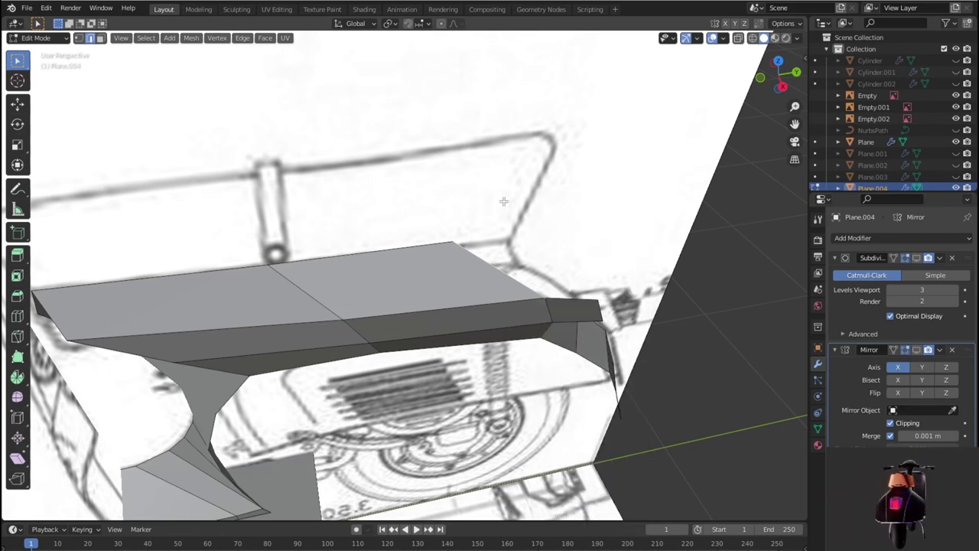
pyautogui.press('KP_3')
pyautogui.press('1')
pyautogui.click(462, 248)
pyautogui.hotkey('shift', 'z')
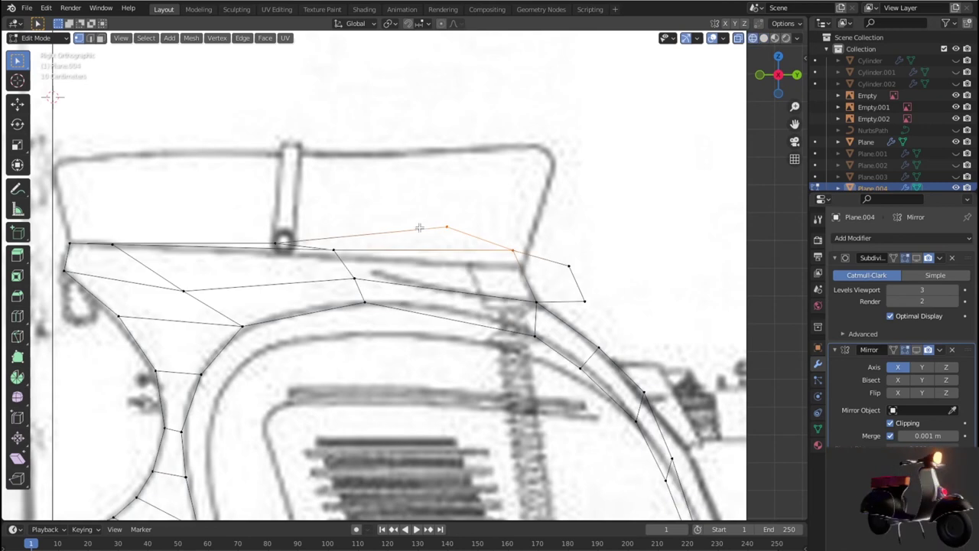
# In right-side wireframe, move the new face's top vertices onto the blueprint's under-seat line.
pyautogui.click(336, 249)
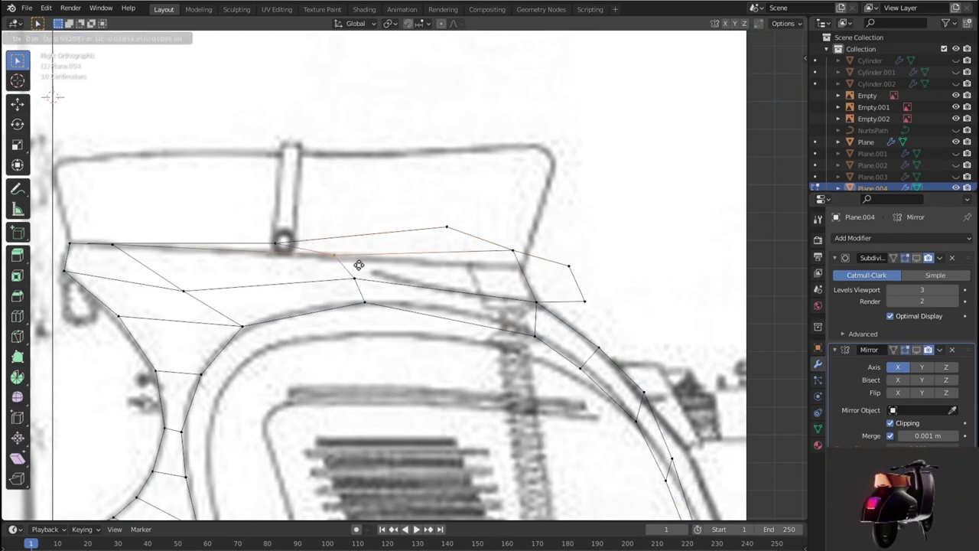
pyautogui.click(347, 264)
pyautogui.press('g')
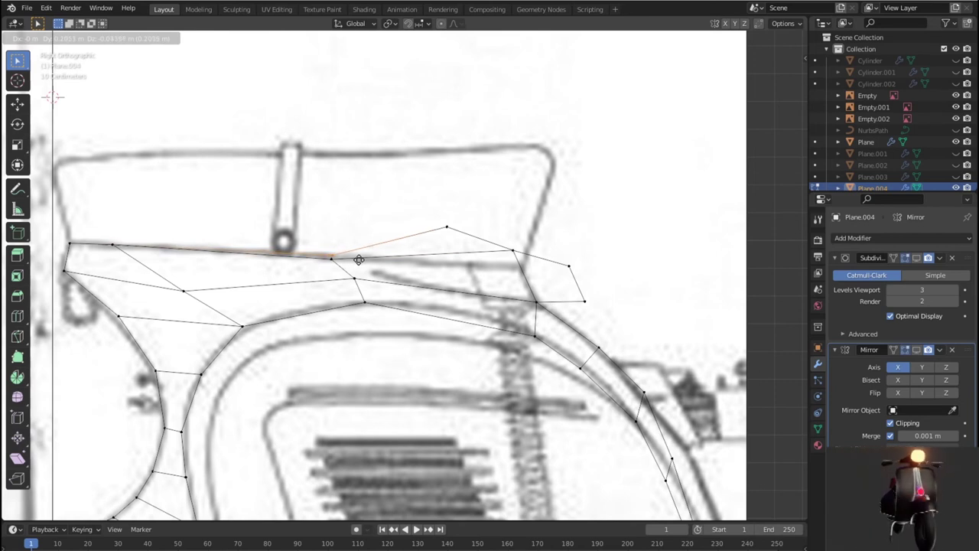
pyautogui.click(359, 260)
pyautogui.press('g')
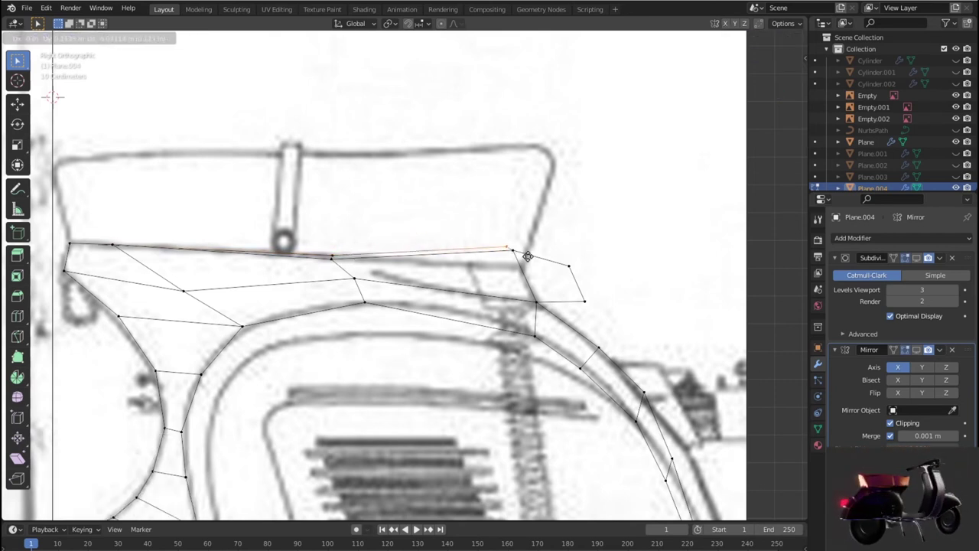
pyautogui.click(527, 257)
pyautogui.press('g')
pyautogui.click(457, 291)
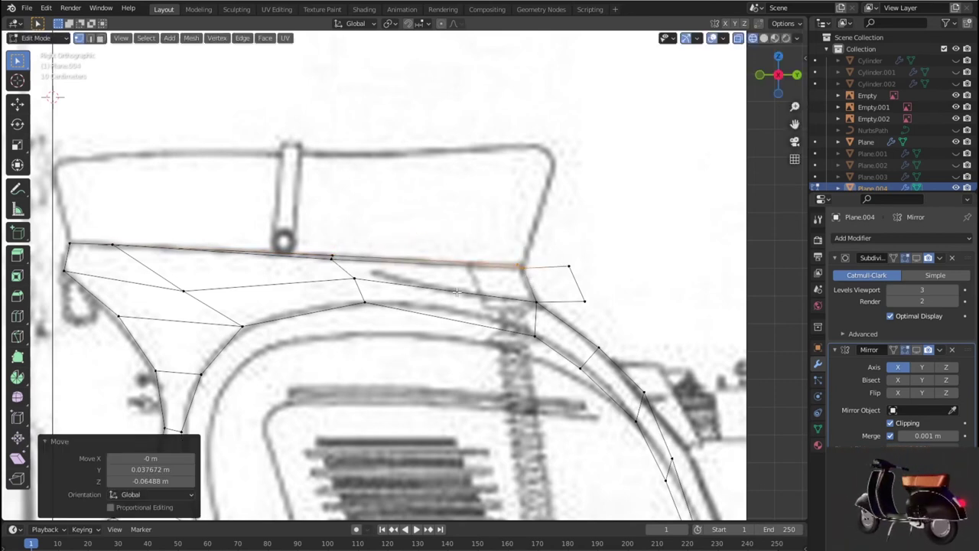
pyautogui.press('g')
pyautogui.click(338, 259)
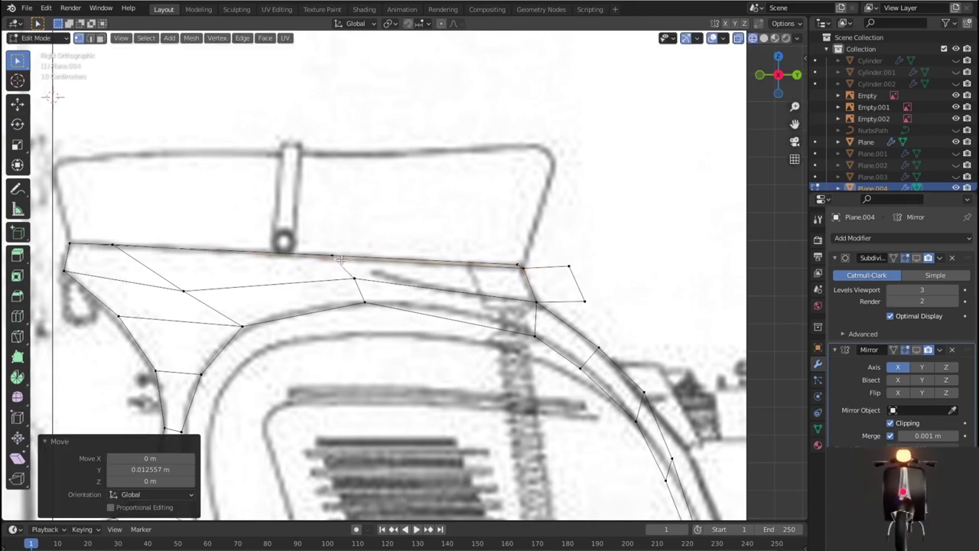
# From top view, slide the face's upper and lower vertices inward toward the centre line.
pyautogui.scroll(-5, 348, 267)
pyautogui.moveTo(348, 266); pyautogui.dragTo(323, 348, button='middle')
pyautogui.moveTo(253, 208)
pyautogui.mouseDown(button='middle')
pyautogui.moveTo(255, 332)
pyautogui.moveTo(315, 306)
pyautogui.mouseUp(button='middle')
pyautogui.press('KP_7')
pyautogui.scroll(2, 366, 238)
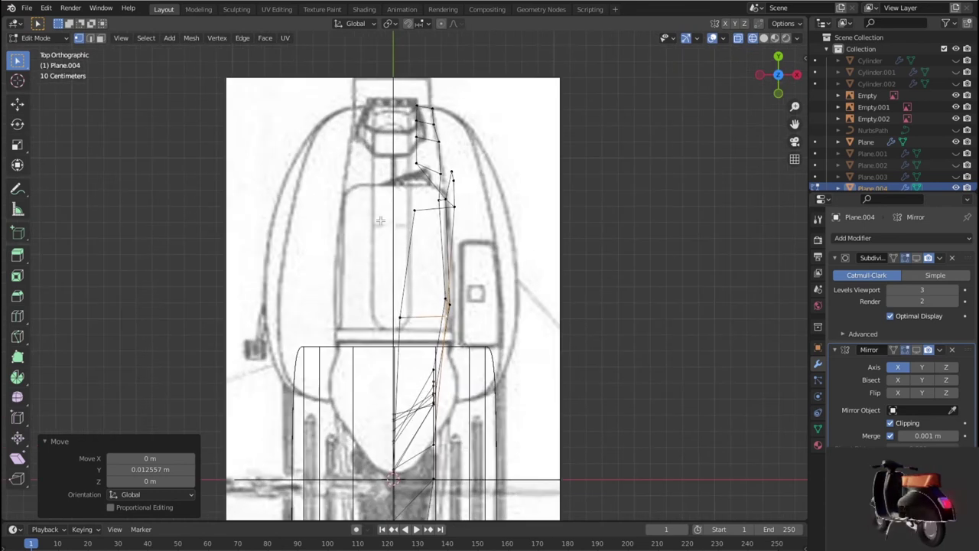
pyautogui.click(437, 258)
pyautogui.press('g')
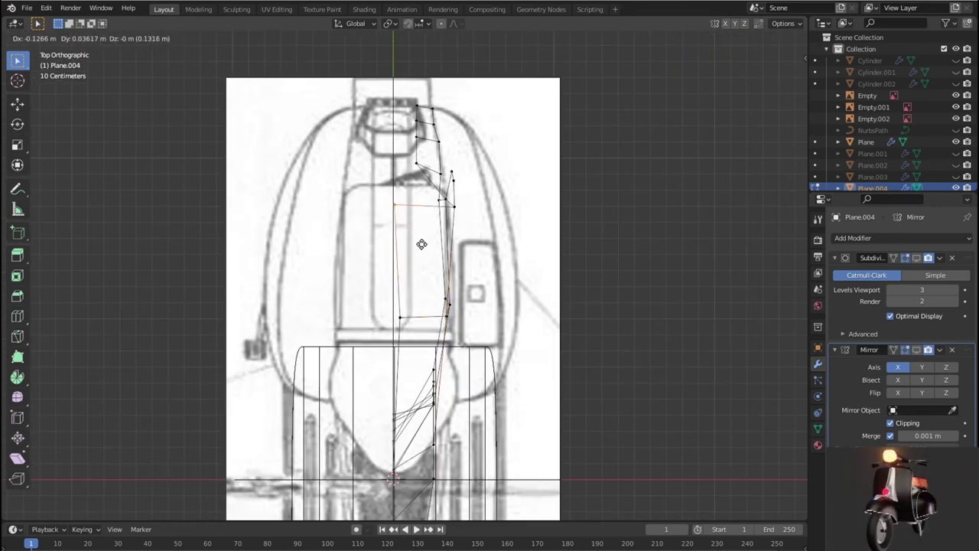
pyautogui.click(421, 243)
pyautogui.click(410, 330)
pyautogui.press('g')
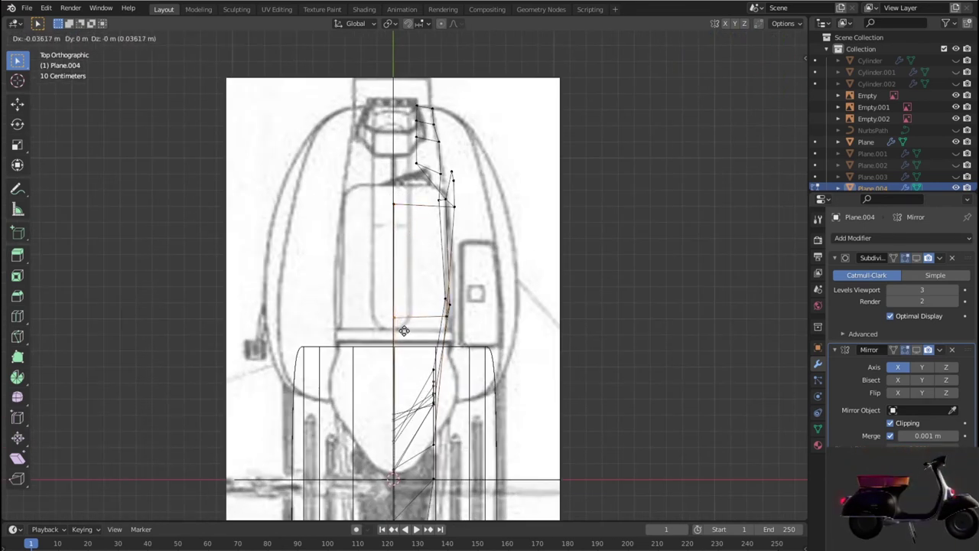
pyautogui.click(403, 331)
pyautogui.moveTo(461, 255)
pyautogui.mouseDown(button='middle')
pyautogui.moveTo(487, 292)
pyautogui.moveTo(478, 334)
pyautogui.mouseUp(button='middle')
pyautogui.scroll(3, 488, 291)
pyautogui.scroll(-2, 482, 314)
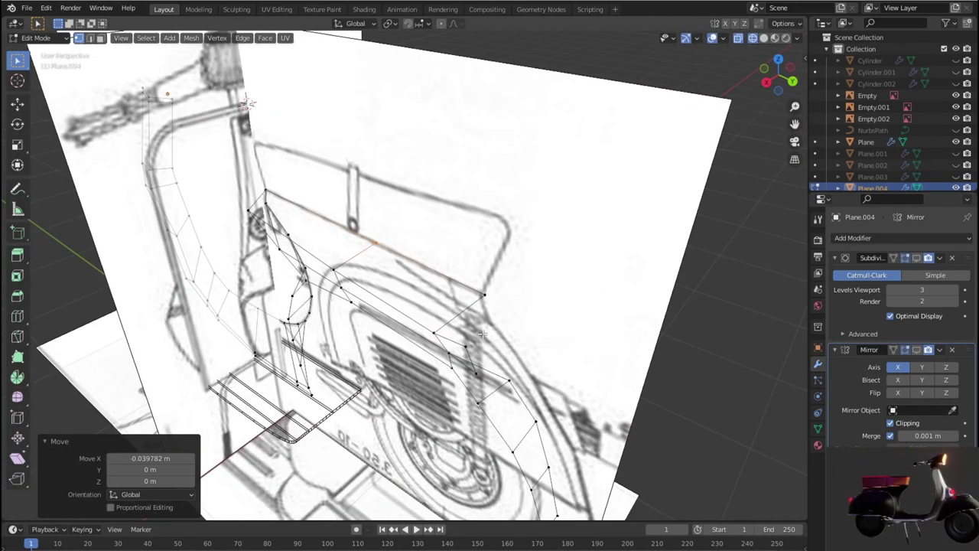
# Extrude the selected face from right view, offset 0.090413 m in Y and -0.13863 m in Z.
pyautogui.press('3')
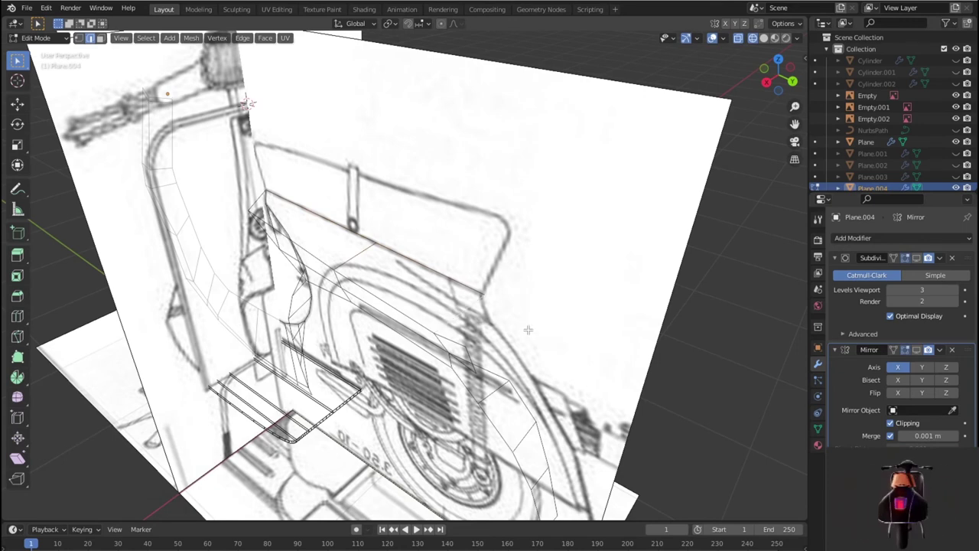
pyautogui.moveTo(528, 330); pyautogui.dragTo(528, 330, button='middle')
pyautogui.press('KP_3')
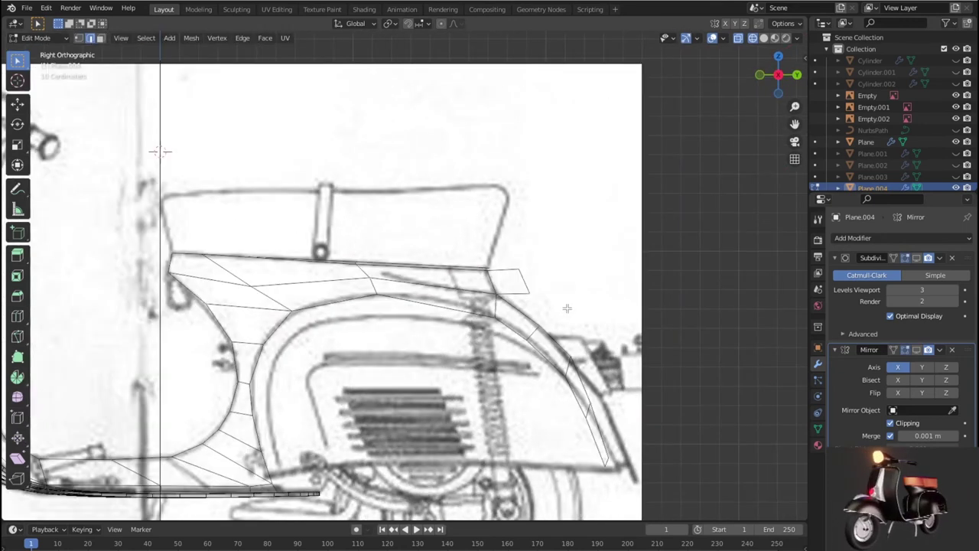
pyautogui.press('g')
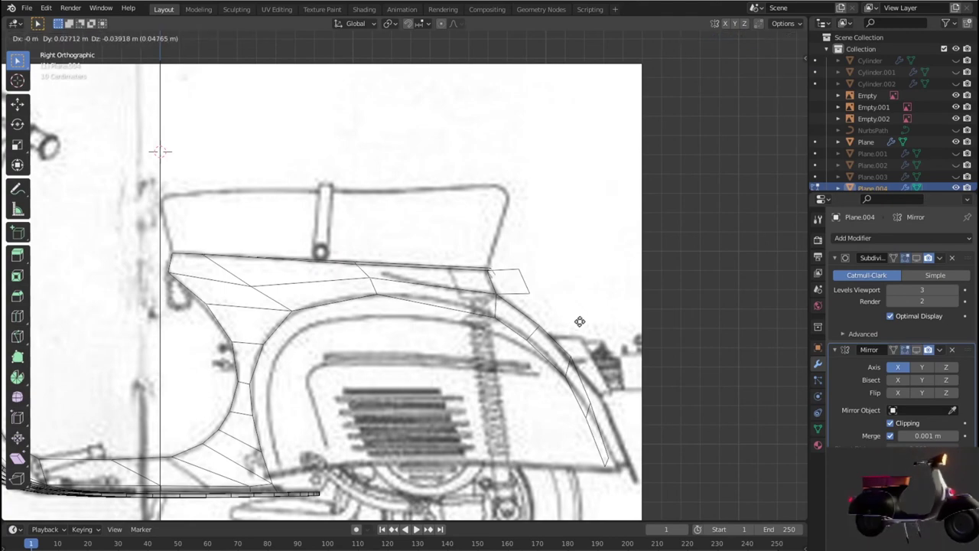
pyautogui.click(586, 335)
pyautogui.moveTo(586, 335); pyautogui.dragTo(516, 354, button='middle')
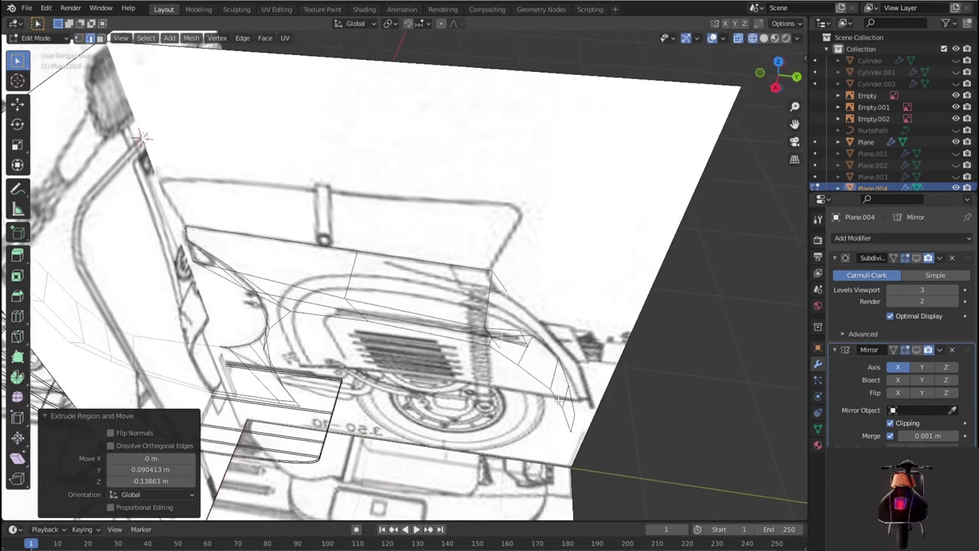
pyautogui.scroll(8, 515, 353)
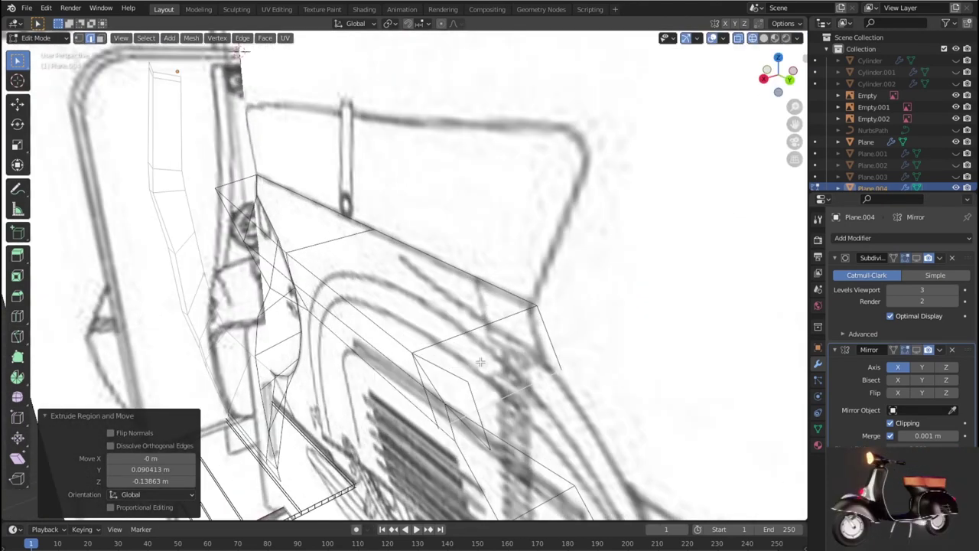
pyautogui.moveTo(505, 345)
pyautogui.mouseDown(button='middle')
pyautogui.moveTo(490, 335)
pyautogui.moveTo(525, 301)
pyautogui.mouseUp(button='middle')
# Delete the stray edges and vertices near the fender corner, then return to solid shading.
pyautogui.click(528, 307)
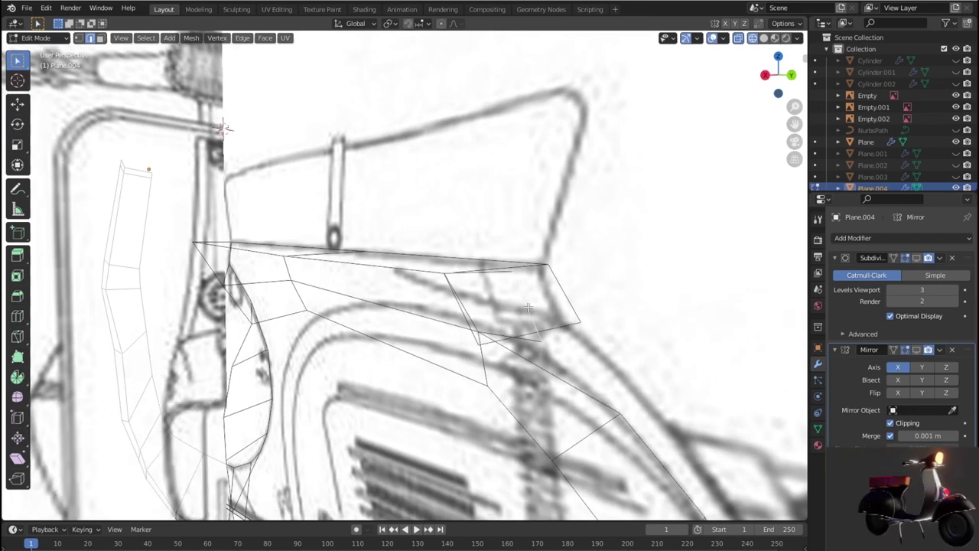
pyautogui.press('x')
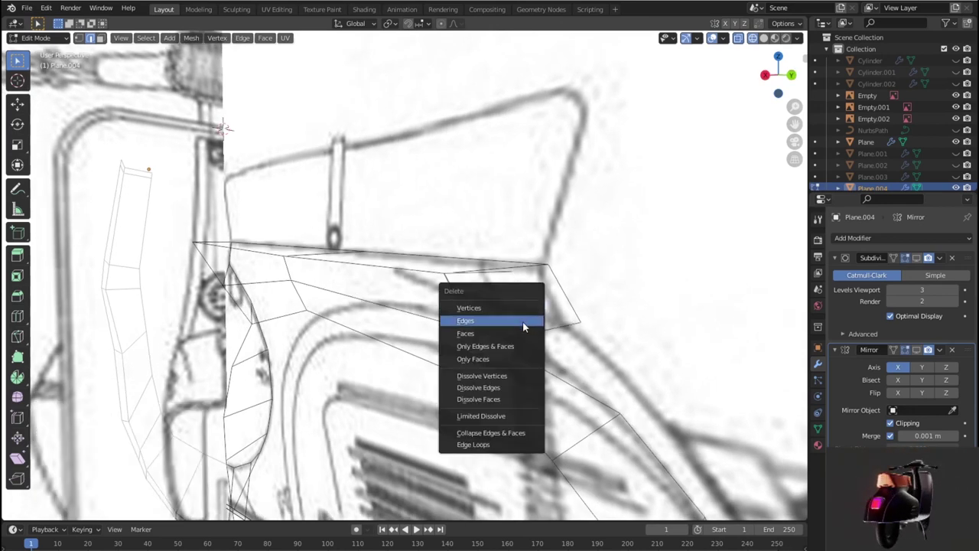
pyautogui.click(525, 320)
pyautogui.moveTo(547, 336)
pyautogui.mouseDown(button='middle')
pyautogui.moveTo(563, 370)
pyautogui.moveTo(634, 359)
pyautogui.mouseUp(button='middle')
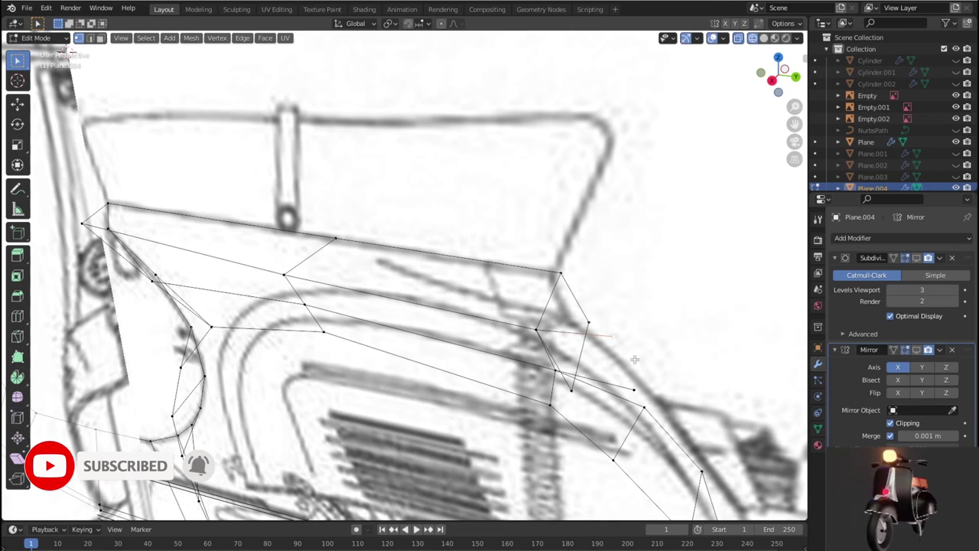
pyautogui.press('x')
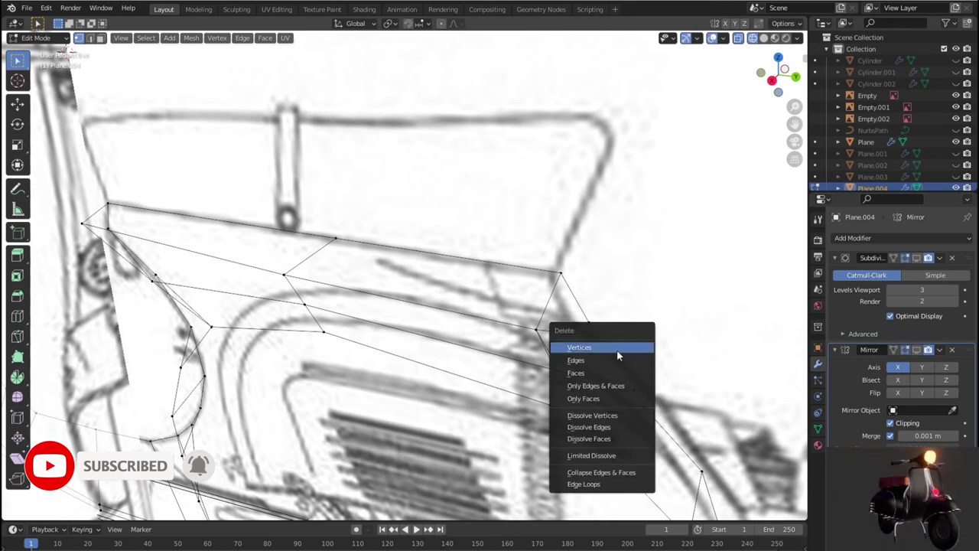
pyautogui.click(620, 350)
pyautogui.press('x')
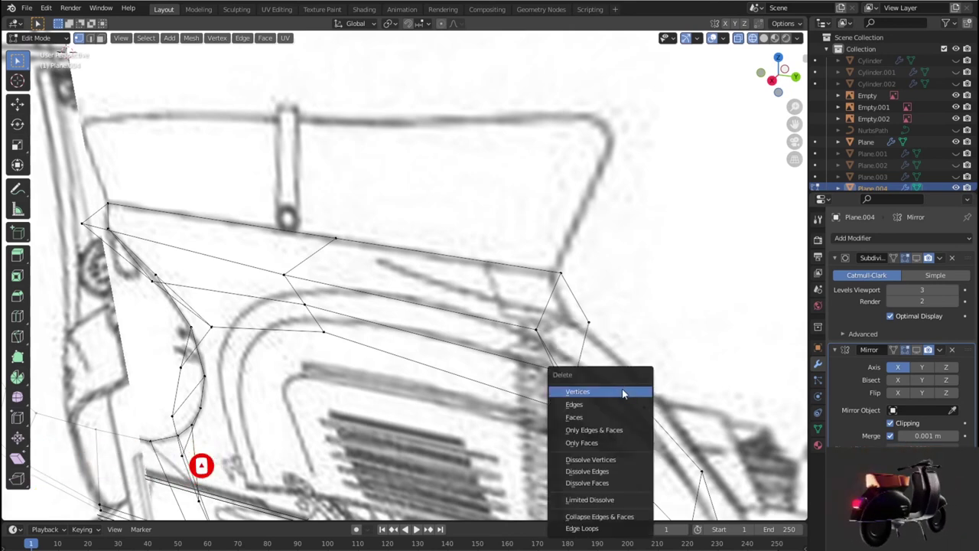
pyautogui.click(633, 391)
pyautogui.hotkey('shift', 'z')
pyautogui.moveTo(631, 368); pyautogui.dragTo(570, 287, button='middle')
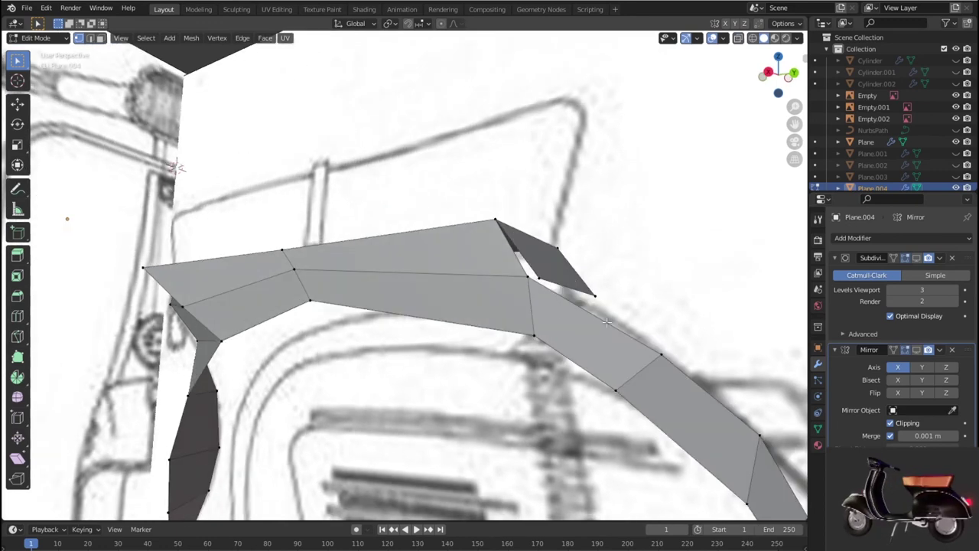
# Merge the selected fender-corner vertices at their centre.
pyautogui.scroll(2, 566, 282)
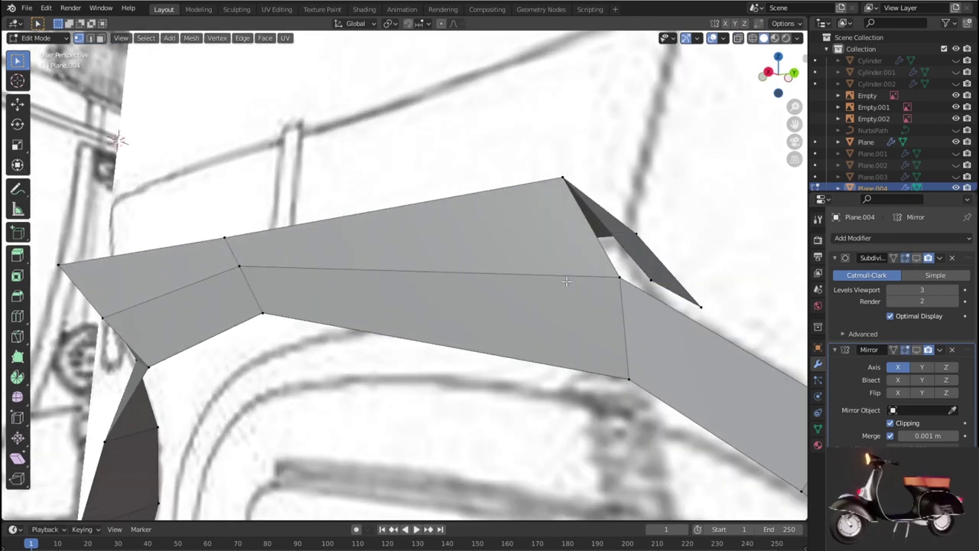
pyautogui.press('m')
pyautogui.click(657, 291)
pyautogui.moveTo(657, 291)
pyautogui.mouseDown(button='middle')
pyautogui.moveTo(601, 345)
pyautogui.moveTo(627, 327)
pyautogui.moveTo(595, 336)
pyautogui.mouseUp(button='middle')
# Extrude the face along the fender (0.1952, 0.21752, 0.13625 m) and merge its corner vertices at centre.
pyautogui.press('2')
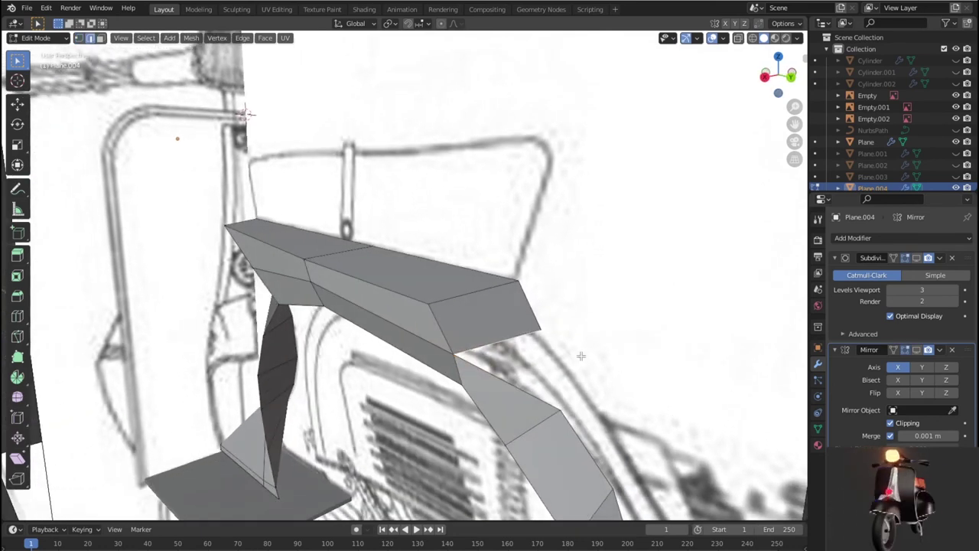
pyautogui.press('e')
pyautogui.click(657, 414)
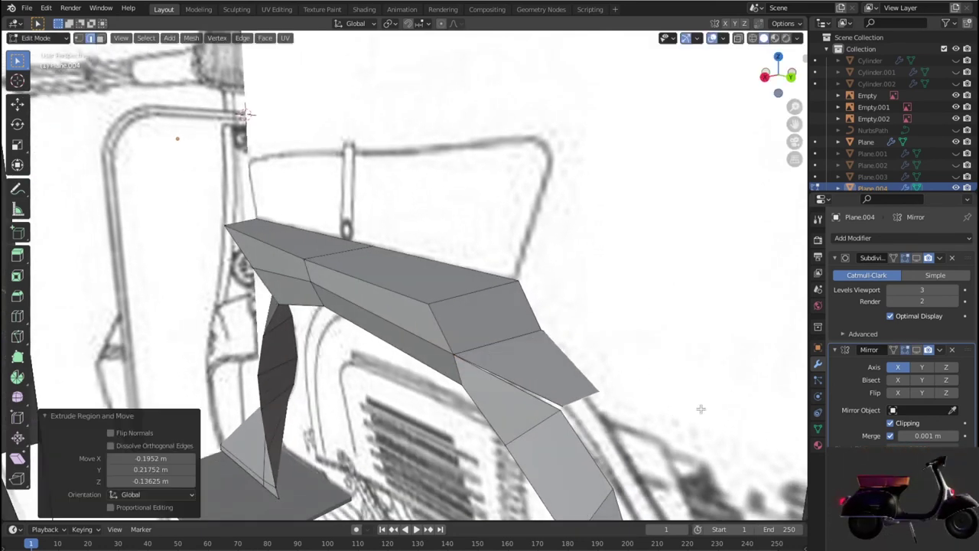
pyautogui.press('1')
pyautogui.press('m')
pyautogui.click(570, 420)
pyautogui.scroll(-2, 598, 409)
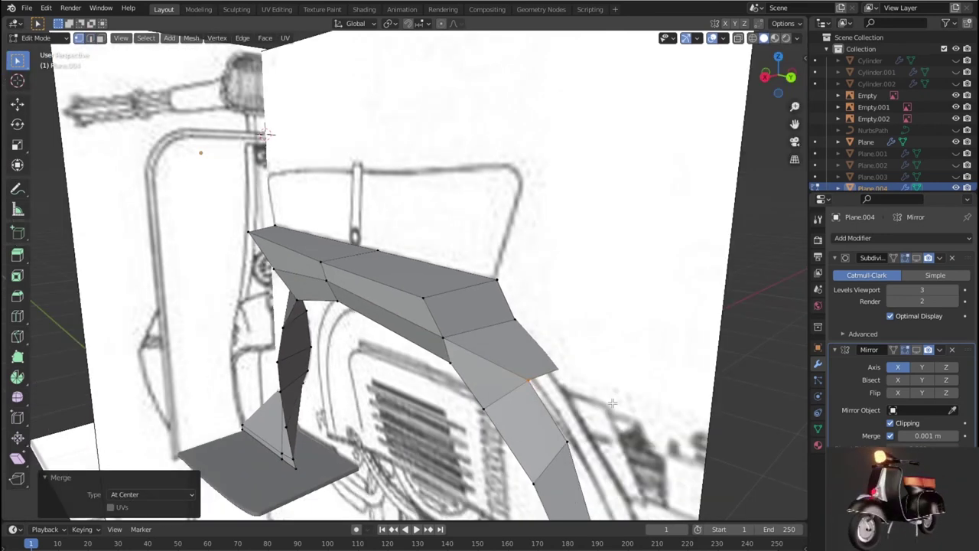
pyautogui.press('KP_7')
pyautogui.keyDown('shift'); pyautogui.moveTo(540, 329); pyautogui.dragTo(490, 474, button='middle'); pyautogui.keyUp('shift')
pyautogui.scroll(2, 436, 380)
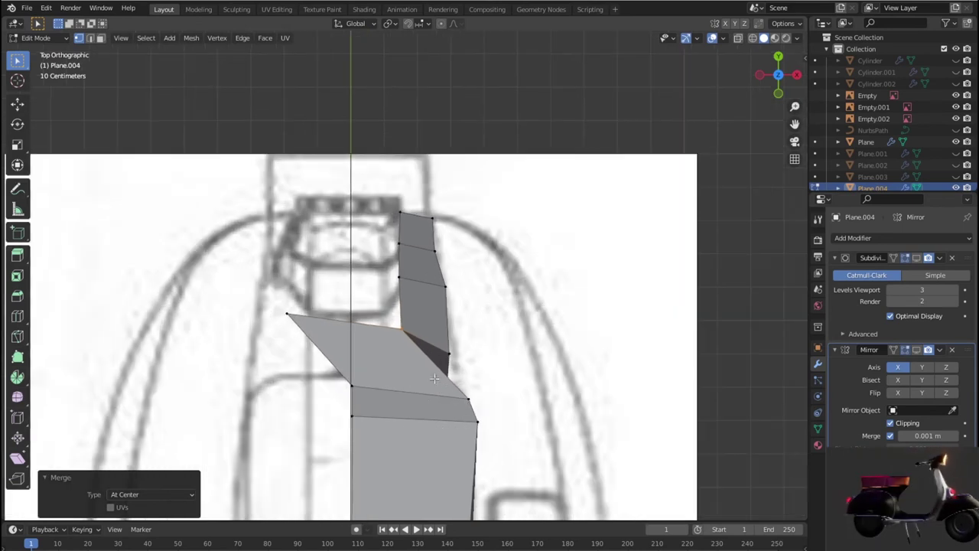
# In top view, move the left fender-corner vertex into place and check the corner in 3D.
pyautogui.keyDown('shift'); pyautogui.click(305, 329); pyautogui.keyUp('shift')
pyautogui.press('g')
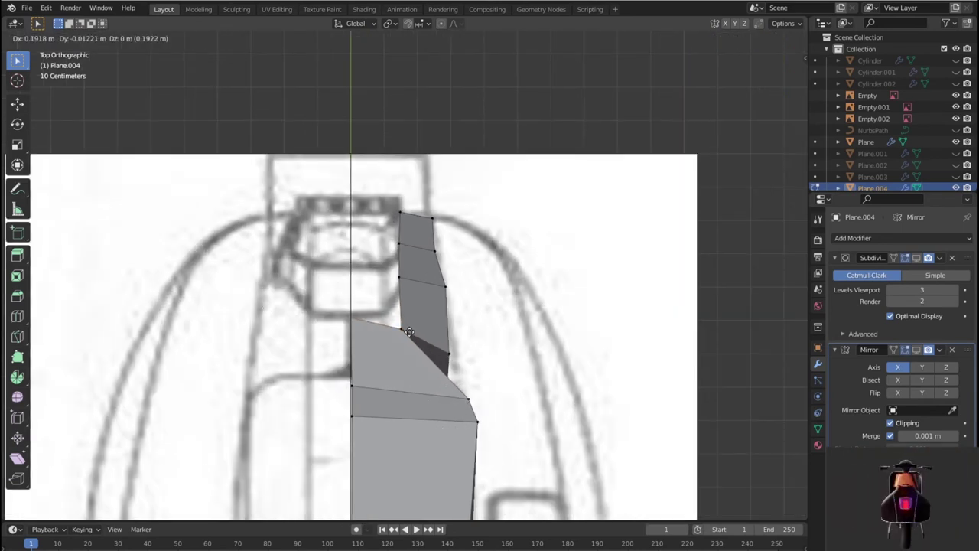
pyautogui.click(408, 331)
pyautogui.press('g')
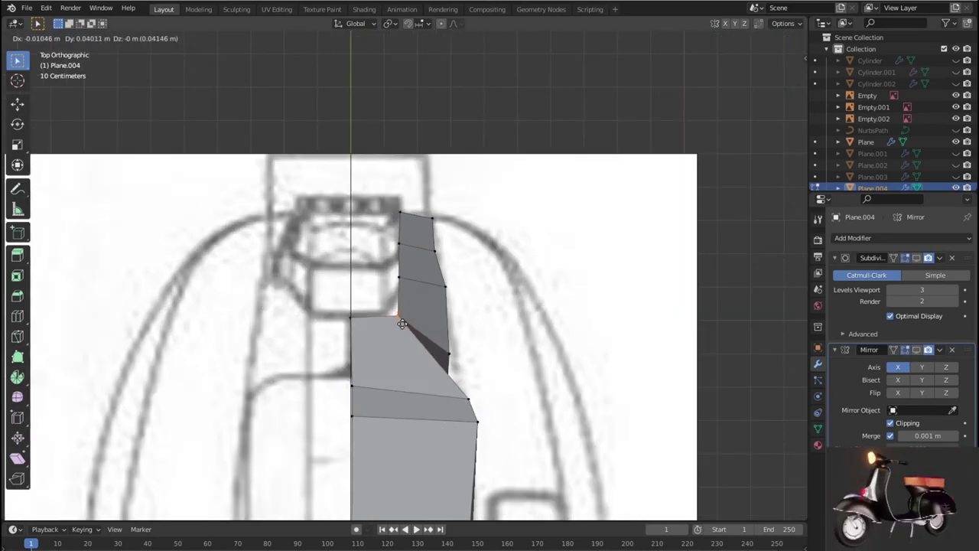
pyautogui.click(402, 323)
pyautogui.moveTo(402, 324)
pyautogui.mouseDown(button='middle')
pyautogui.moveTo(337, 269)
pyautogui.moveTo(359, 336)
pyautogui.mouseUp(button='middle')
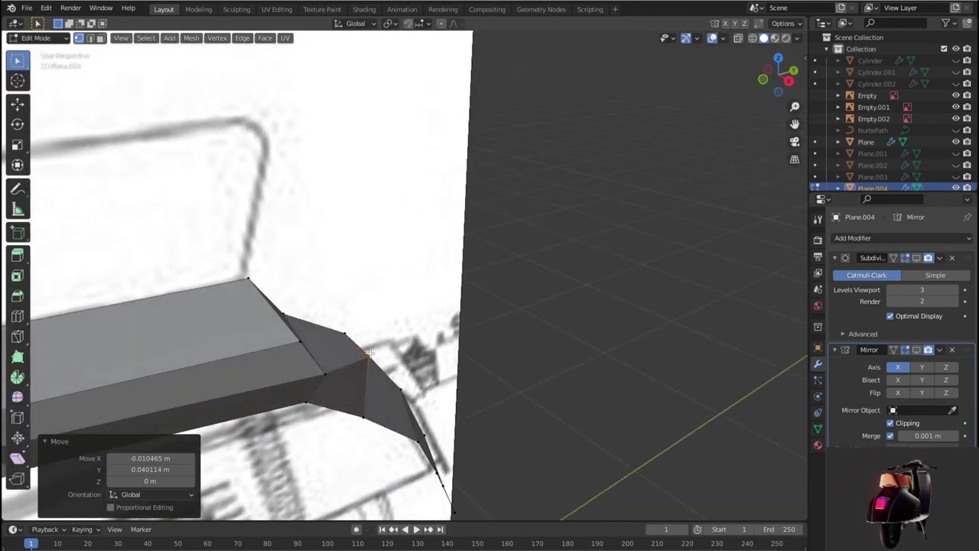
pyautogui.press('g')
pyautogui.click(372, 389)
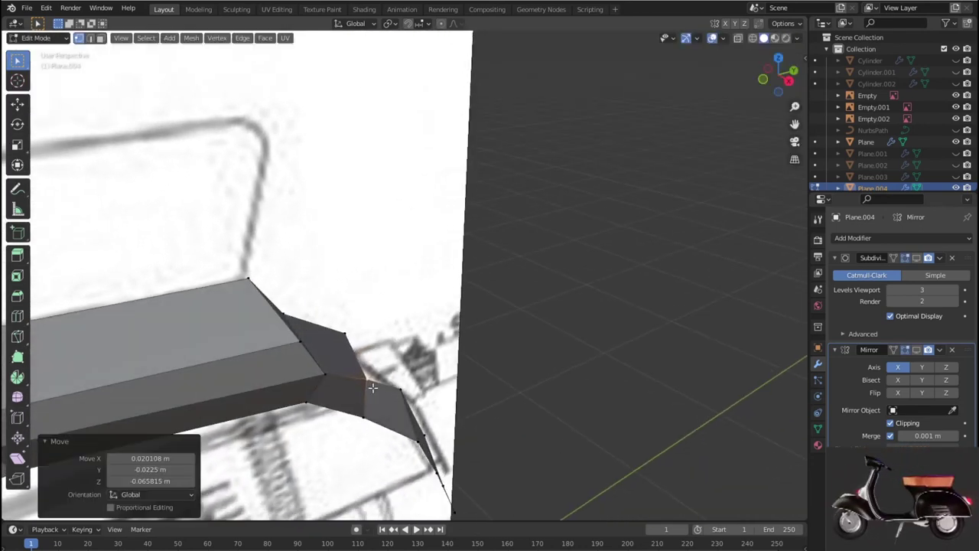
# In right-side wireframe view, move vertices onto the blueprint's fender line.
pyautogui.press('KP_3')
pyautogui.hotkey('shift', 'z')
pyautogui.scroll(1, 432, 389)
pyautogui.scroll(1, 409, 419)
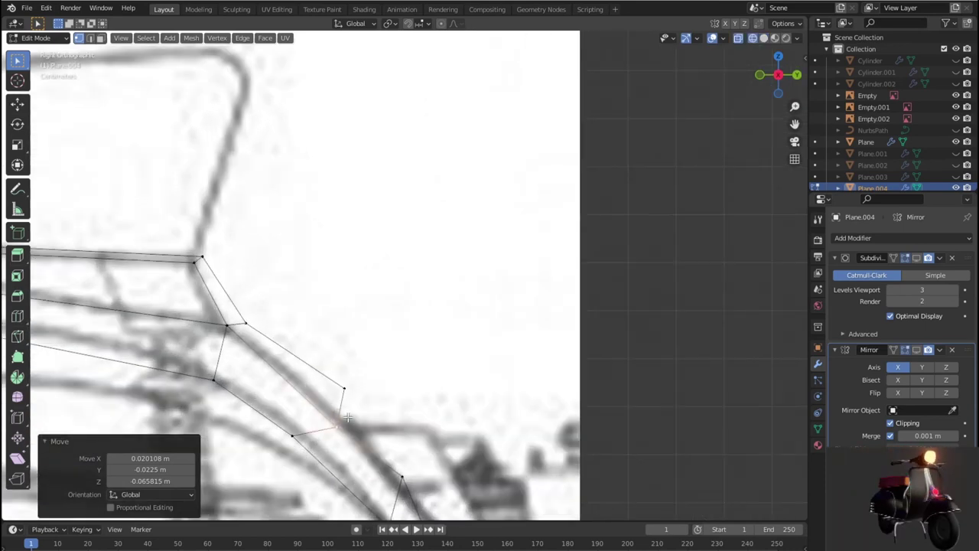
pyautogui.press('g')
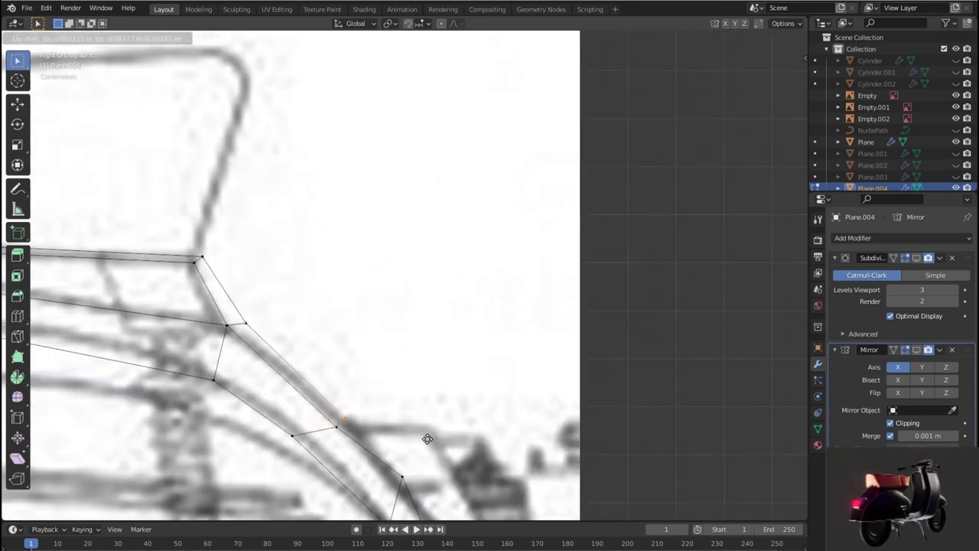
pyautogui.click(427, 438)
pyautogui.moveTo(211, 335); pyautogui.dragTo(211, 335)
pyautogui.press('g')
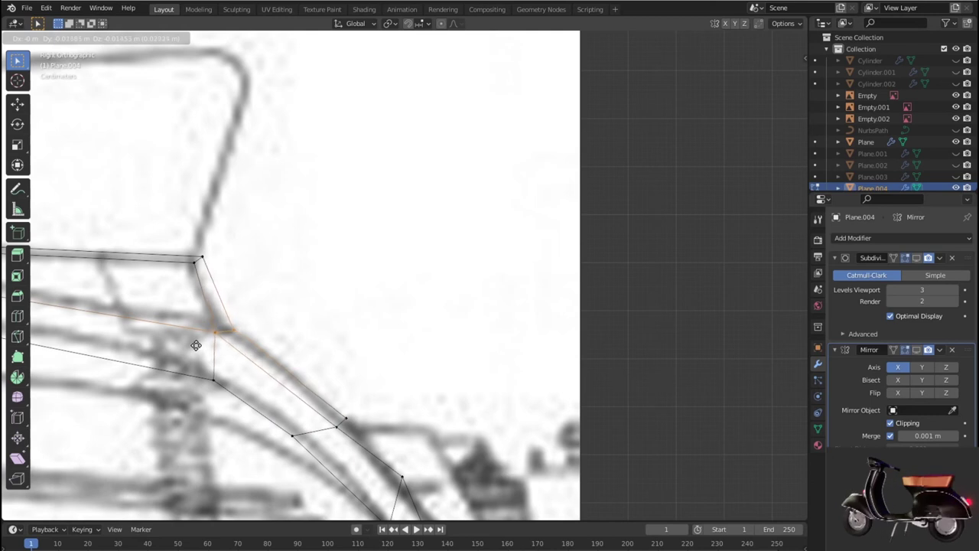
pyautogui.click(201, 344)
# Reposition the corner vertex and the vertices further down so they follow the fender curve.
pyautogui.press('g')
pyautogui.click(212, 278)
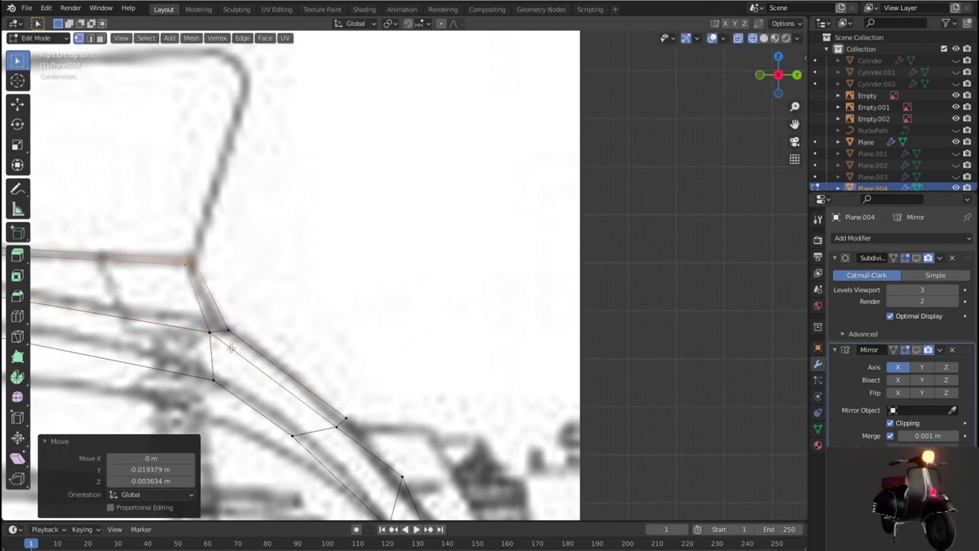
pyautogui.press('g')
pyautogui.click(322, 433)
pyautogui.scroll(-3, 322, 433)
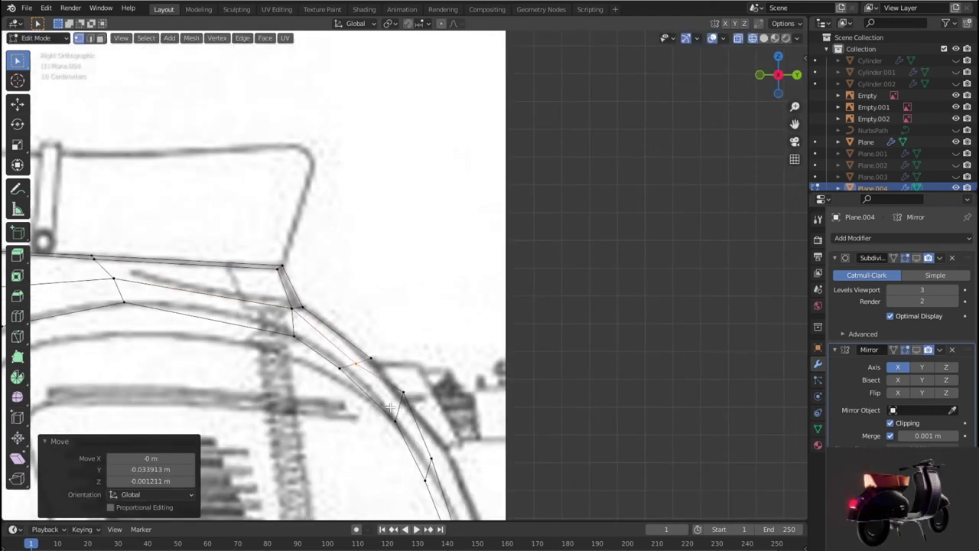
pyautogui.click(406, 403)
pyautogui.press('g')
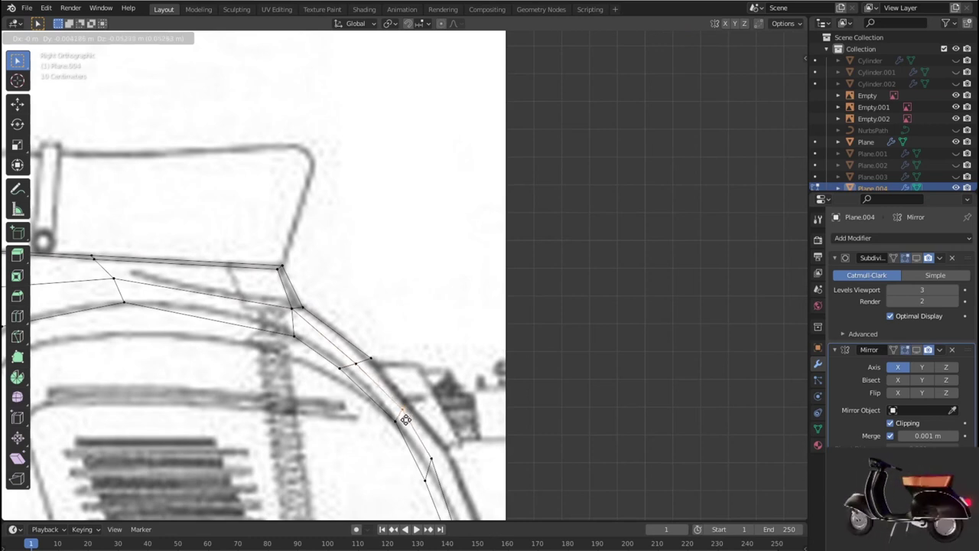
pyautogui.click(413, 428)
pyautogui.scroll(-2, 420, 435)
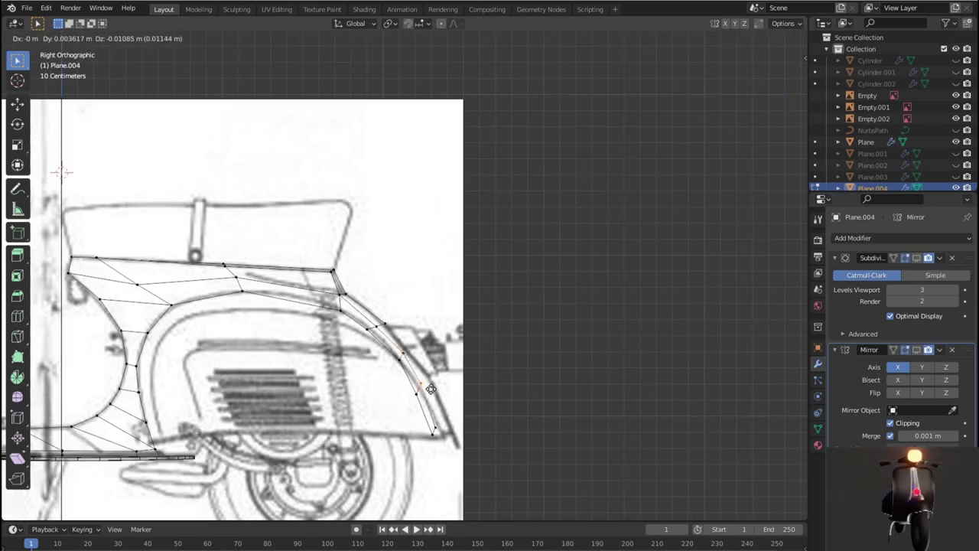
# Align the remaining rear fender vertices, including the fender tip, onto the blueprint outline.
pyautogui.click(431, 388)
pyautogui.press('g')
pyautogui.click(450, 442)
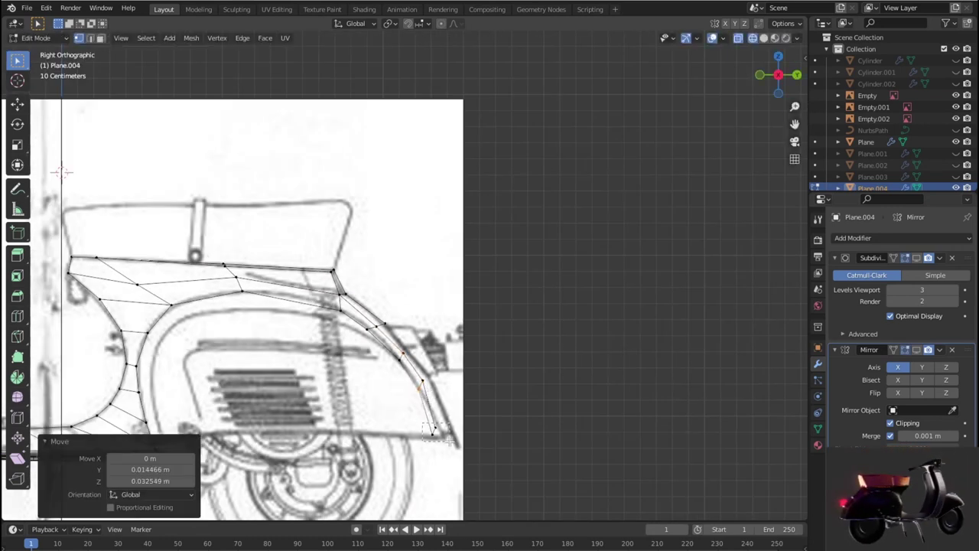
pyautogui.press('g')
pyautogui.click(457, 443)
pyautogui.press('g')
pyautogui.click(465, 436)
pyautogui.press('g')
pyautogui.click(471, 437)
pyautogui.press('g')
pyautogui.click(447, 386)
pyautogui.click(417, 354)
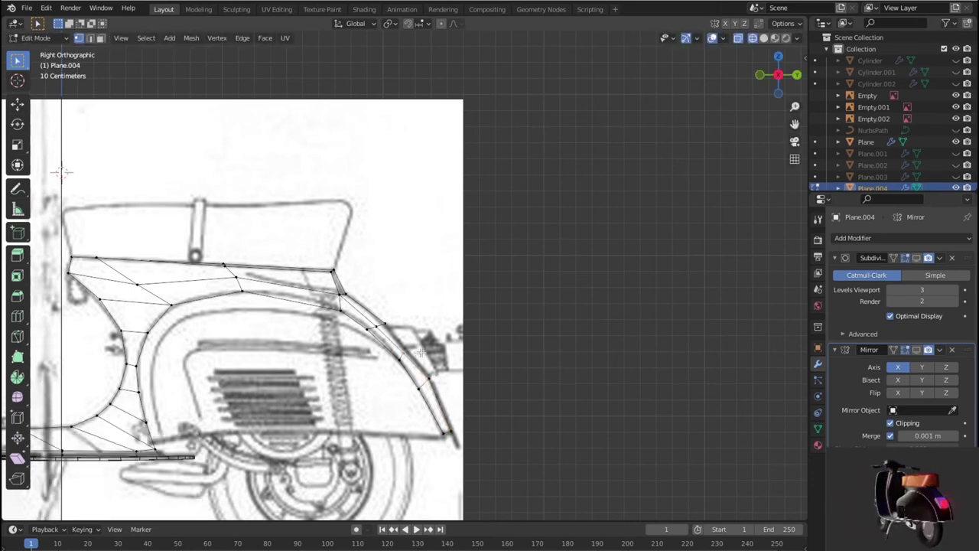
# Enable the Subdivision modifier's edit-mode display and turn on X-ray with Alt+Z.
pyautogui.moveTo(445, 363)
pyautogui.mouseDown(button='middle')
pyautogui.moveTo(391, 388)
pyautogui.moveTo(485, 389)
pyautogui.moveTo(562, 345)
pyautogui.moveTo(586, 398)
pyautogui.moveTo(505, 420)
pyautogui.moveTo(778, 332)
pyautogui.mouseUp(button='middle')
pyautogui.click(917, 259)
pyautogui.moveTo(574, 357)
pyautogui.mouseDown(button='middle')
pyautogui.moveTo(647, 313)
pyautogui.moveTo(680, 326)
pyautogui.moveTo(581, 391)
pyautogui.moveTo(511, 390)
pyautogui.moveTo(414, 343)
pyautogui.moveTo(546, 369)
pyautogui.moveTo(645, 354)
pyautogui.mouseUp(button='middle')
pyautogui.scroll(2, 625, 356)
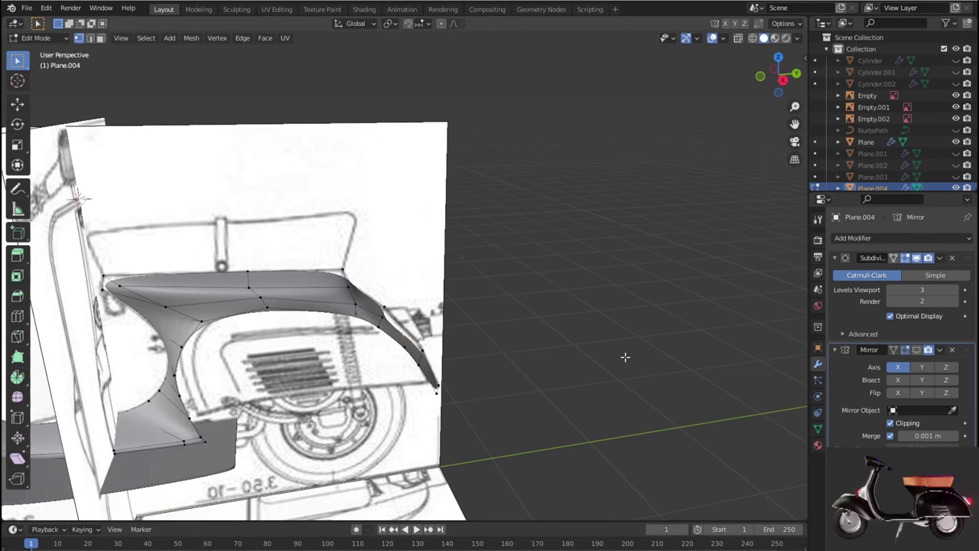
pyautogui.hotkey('alt', 'z')
pyautogui.moveTo(516, 410)
pyautogui.mouseDown(button='middle')
pyautogui.moveTo(439, 425)
pyautogui.moveTo(459, 417)
pyautogui.mouseUp(button='middle')
pyautogui.scroll(-3, 440, 425)
pyautogui.scroll(3, 464, 412)
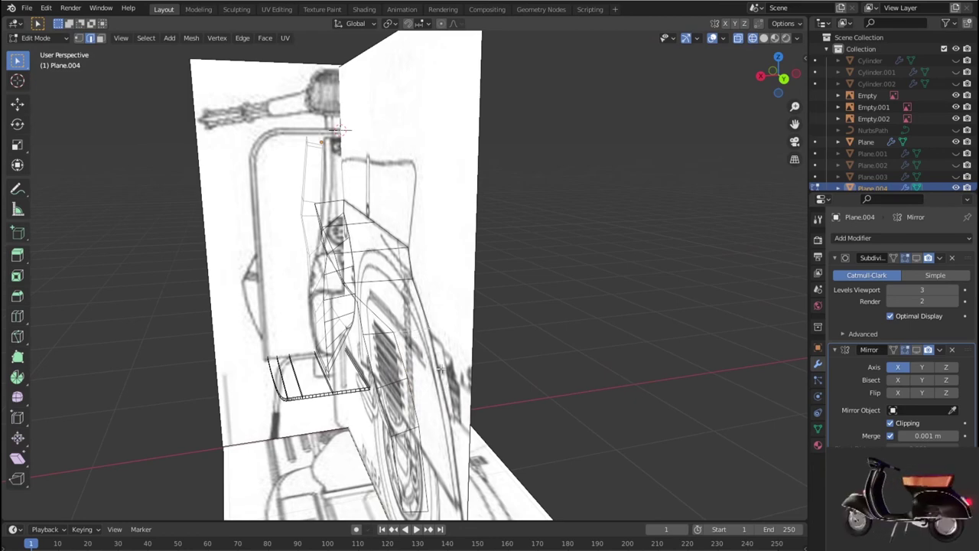
# Extrude the fender edge and move the new edges inward in right-side view.
pyautogui.scroll(-2, 441, 369)
pyautogui.press('e')
pyautogui.click(493, 392)
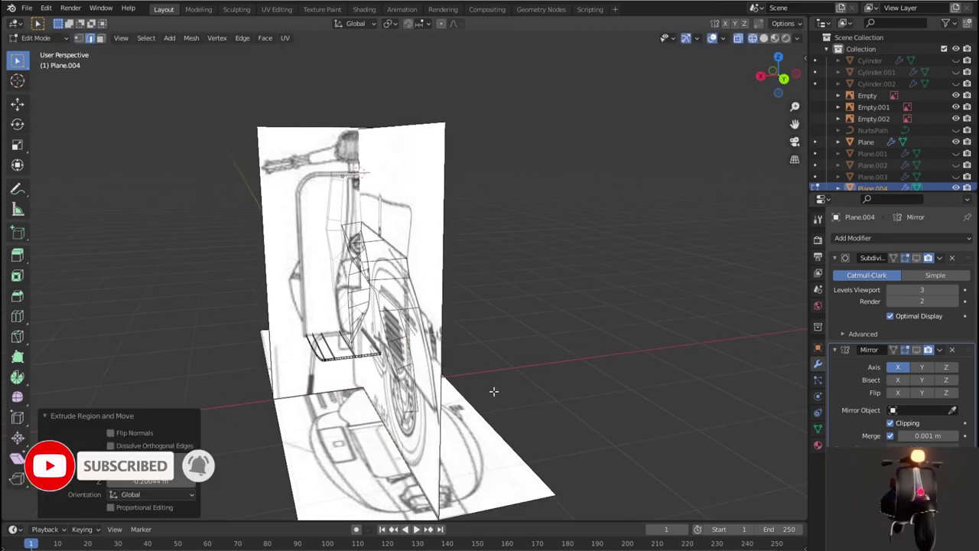
pyautogui.press('KP_3')
pyautogui.scroll(2, 494, 391)
pyautogui.press('g')
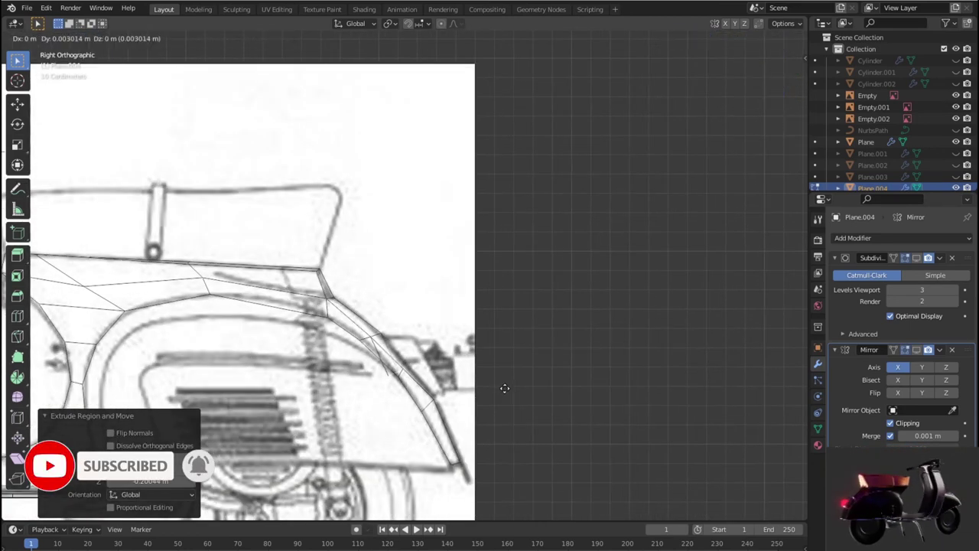
pyautogui.click(520, 379)
pyautogui.scroll(3, 518, 380)
pyautogui.scroll(2, 459, 361)
# Merge the loose end vertices at center, then extrude the next edge and merge again.
pyautogui.press('1')
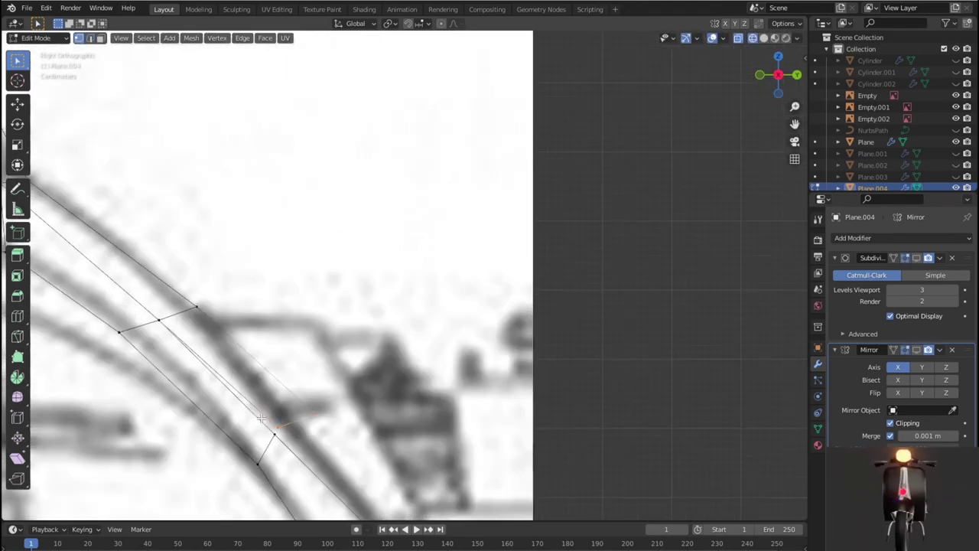
pyautogui.press('m')
pyautogui.click(298, 449)
pyautogui.scroll(-1, 329, 344)
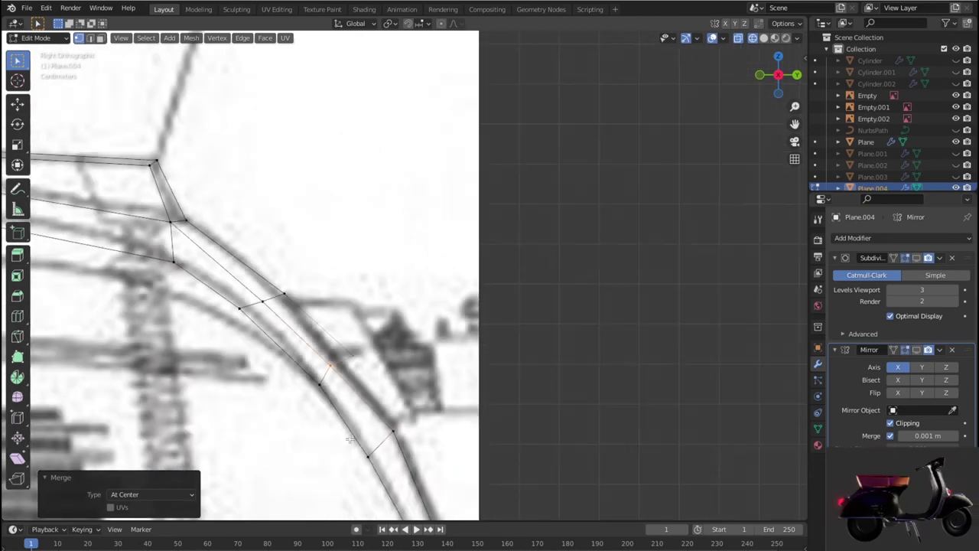
pyautogui.scroll(-1, 329, 344)
pyautogui.scroll(-1, 329, 344)
pyautogui.press('2')
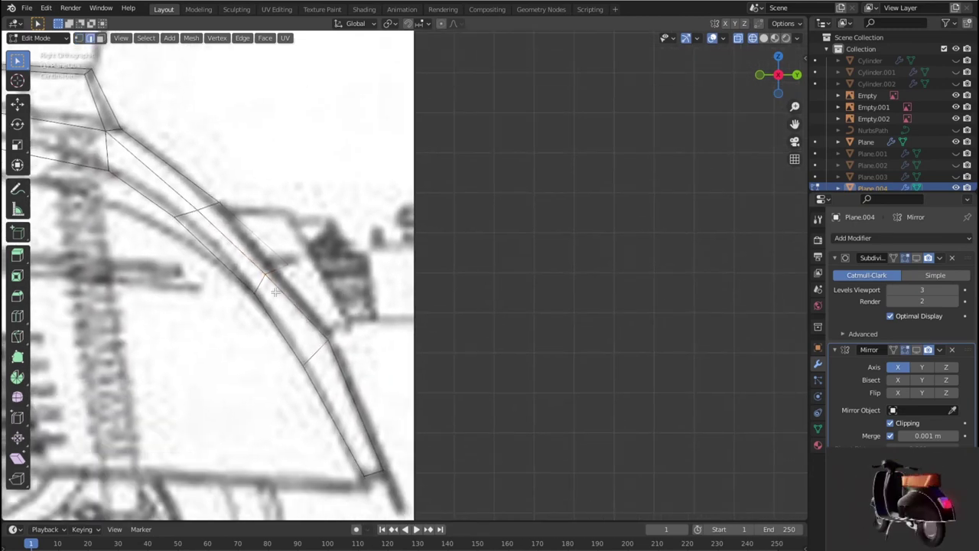
pyautogui.press('e')
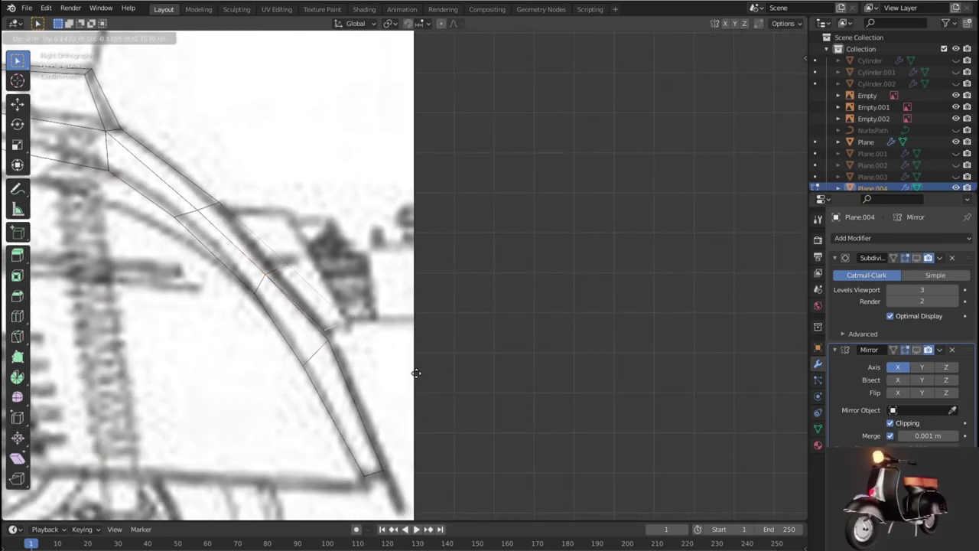
pyautogui.click(418, 381)
pyautogui.press('1')
pyautogui.click(319, 330)
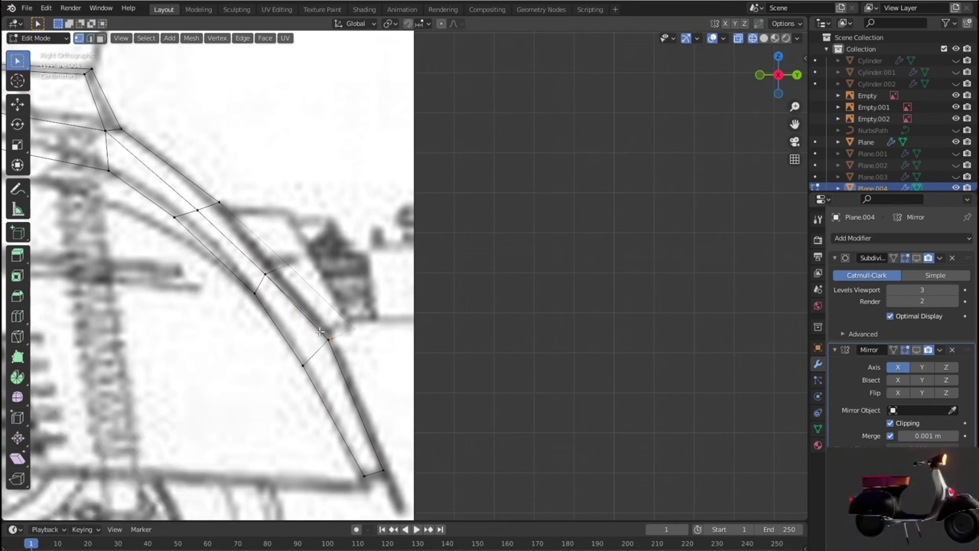
pyautogui.press('m')
pyautogui.click(336, 343)
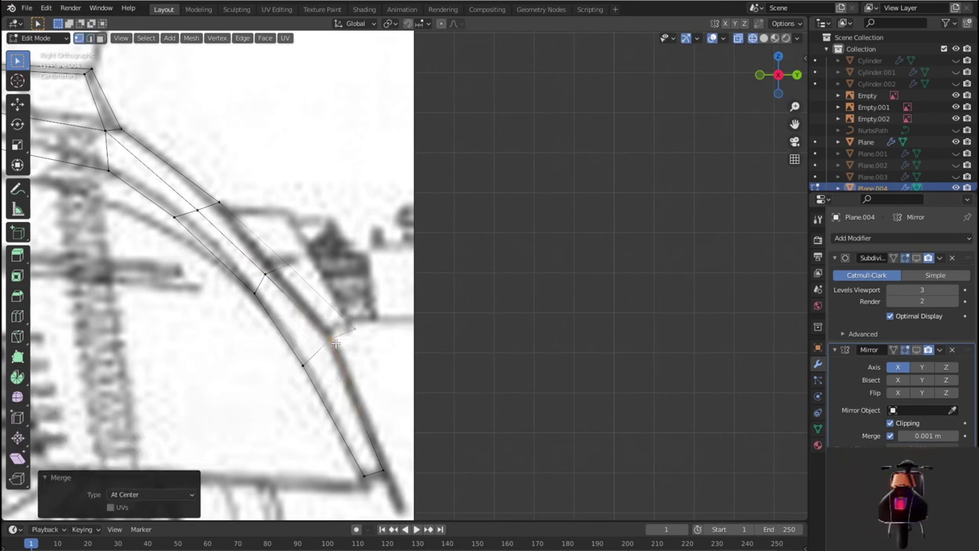
# Extrude one more face down the fender curve and merge its end vertices at center.
pyautogui.press('2')
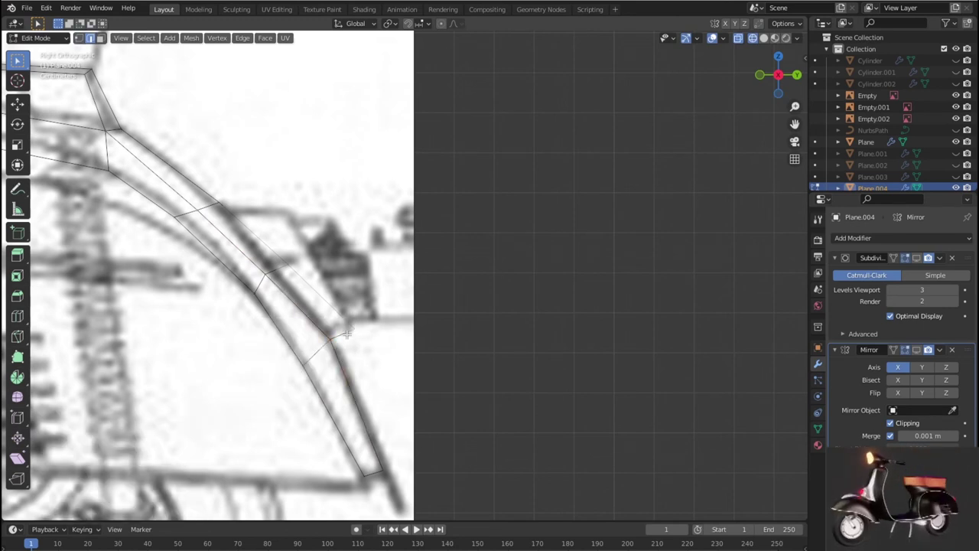
pyautogui.press('e')
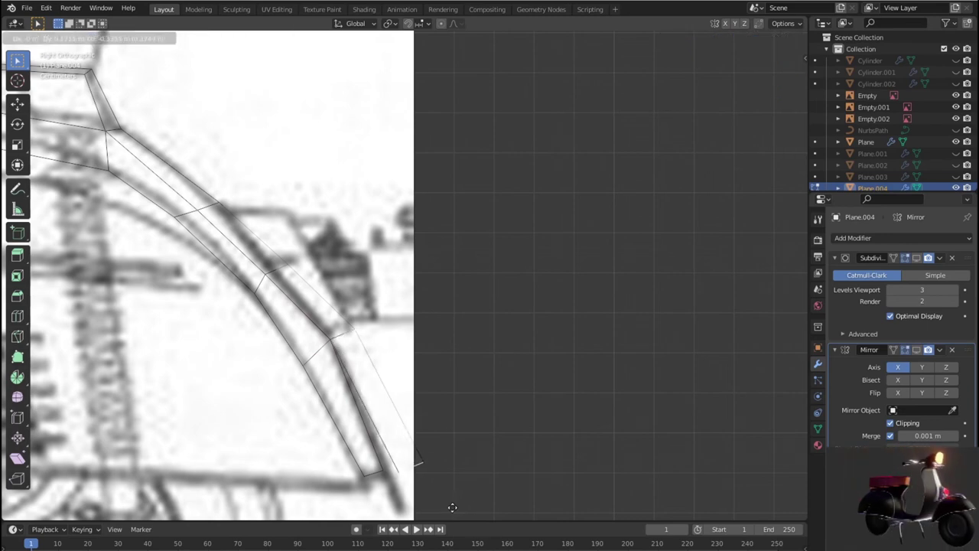
pyautogui.click(427, 479)
pyautogui.press('1')
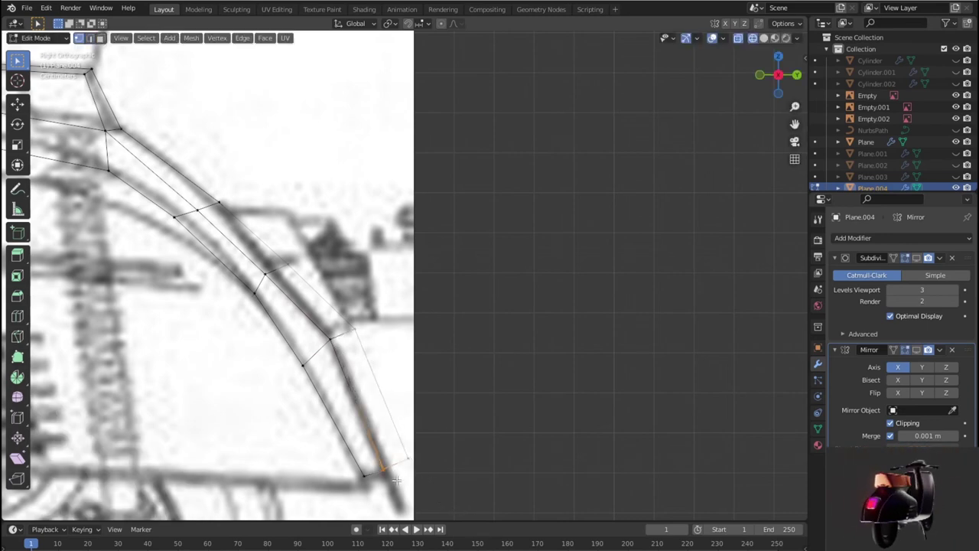
pyautogui.hotkey('alt', 'm')
pyautogui.click(397, 479)
pyautogui.scroll(-4, 423, 462)
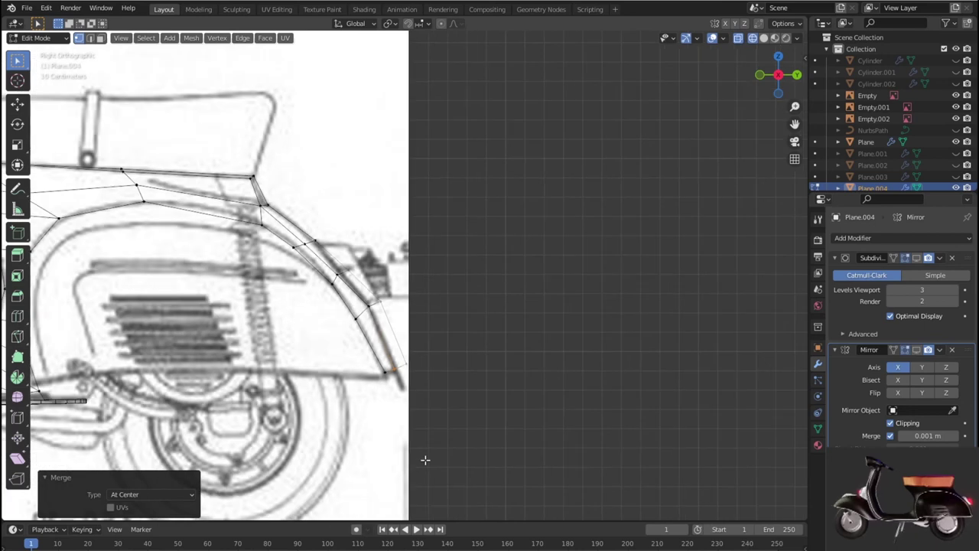
pyautogui.press('KP_7')
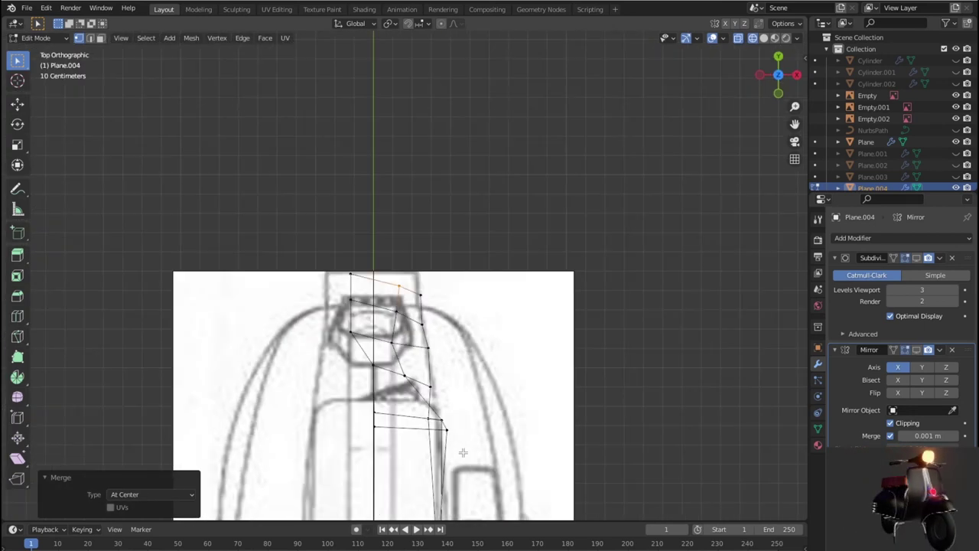
pyautogui.scroll(-3, 429, 373)
pyautogui.scroll(4, 445, 358)
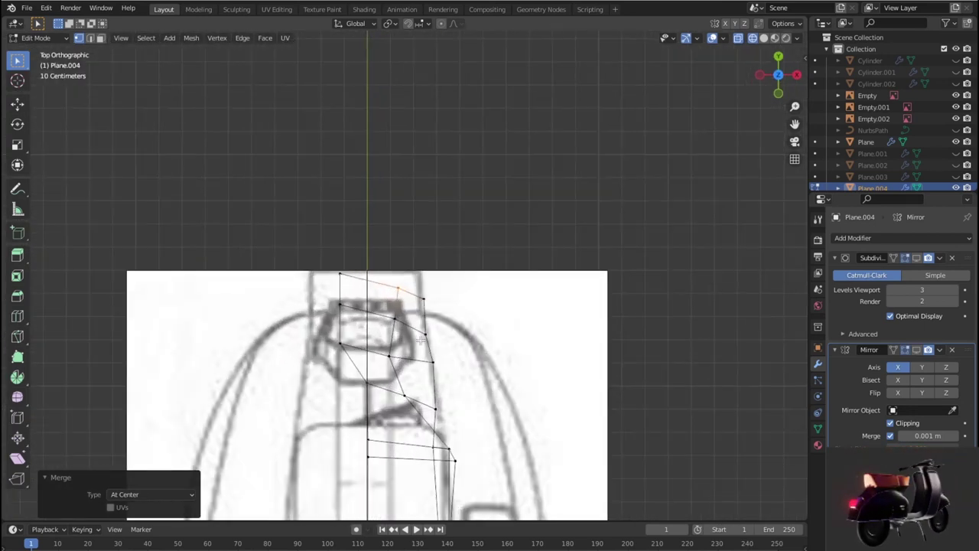
# In top view, move single vertices, including the top-left one, onto the mirror centre line.
pyautogui.click(337, 341)
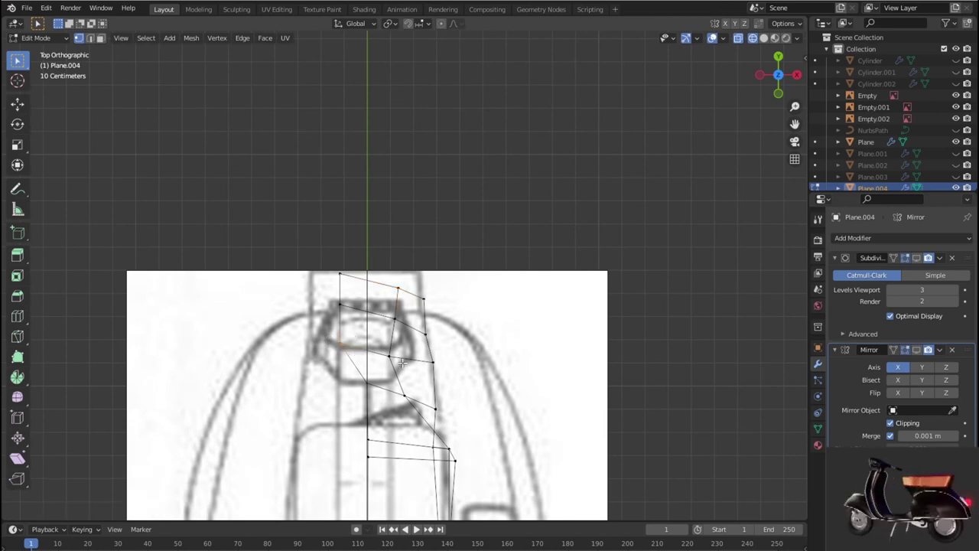
pyautogui.press('g')
pyautogui.click(429, 366)
pyautogui.click(340, 274)
pyautogui.press('g')
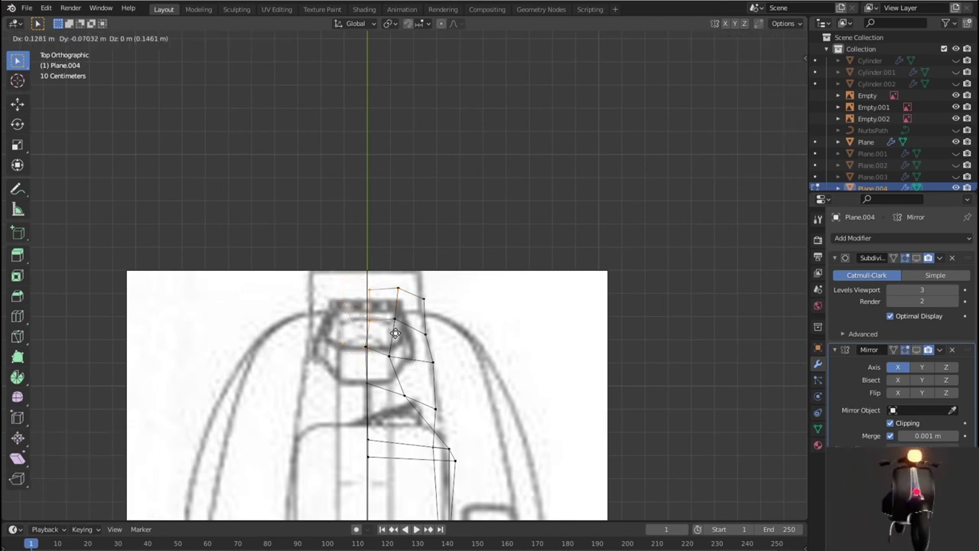
pyautogui.click(393, 331)
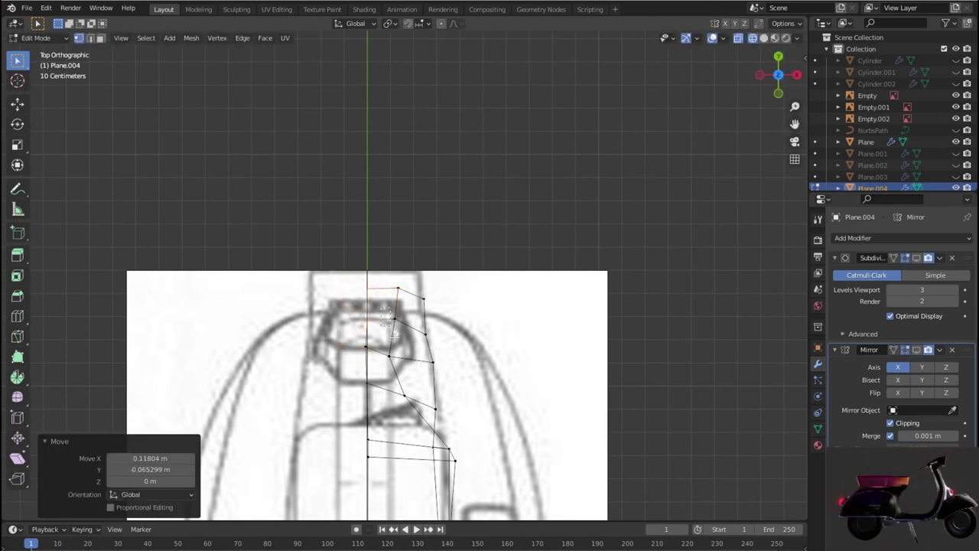
# Box-select the centre-line vertices and shift them into line, finishing with a Y-constrained move.
pyautogui.moveTo(410, 394); pyautogui.dragTo(414, 384)
pyautogui.press('g')
pyautogui.click(420, 381)
pyautogui.press('g')
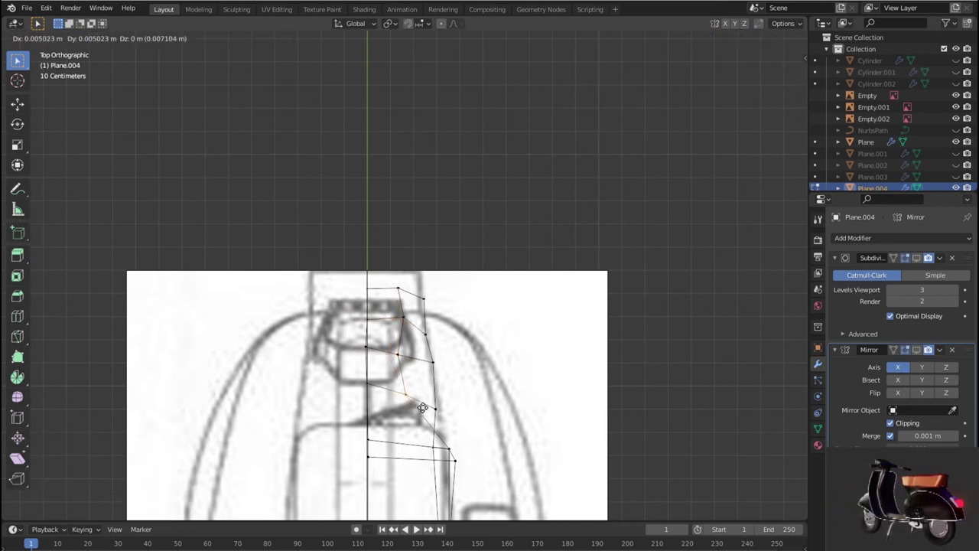
pyautogui.click(431, 406)
pyautogui.press('g')
pyautogui.click(423, 372)
pyautogui.press('g')
pyautogui.press('y')
pyautogui.click(413, 331)
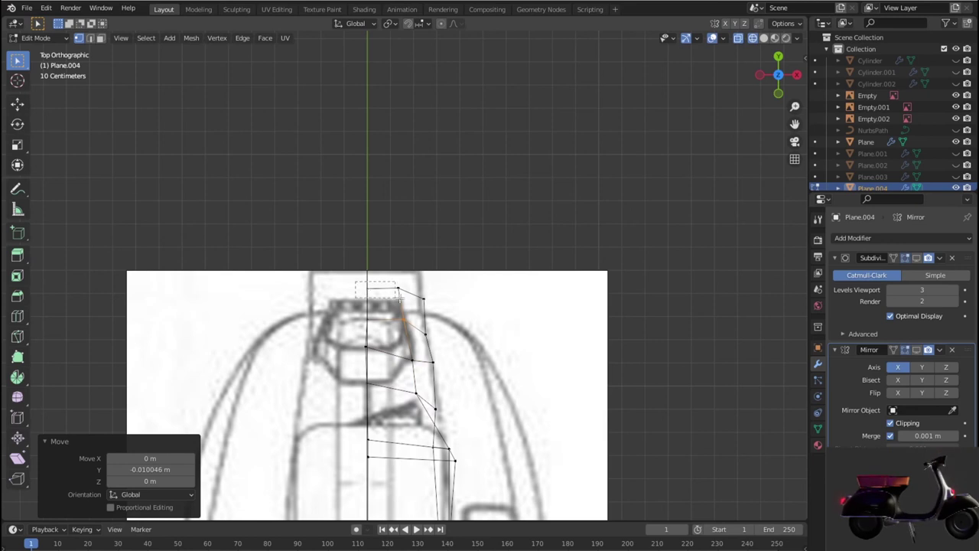
# Move and nudge the top row of vertices into alignment, then check the mesh in 3D.
pyautogui.moveTo(396, 296); pyautogui.dragTo(439, 306)
pyautogui.press('g')
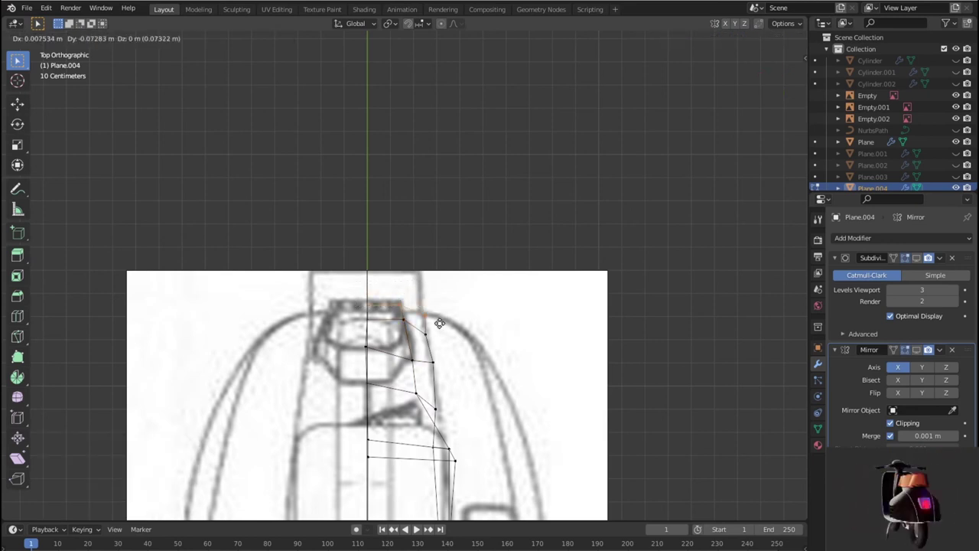
pyautogui.click(438, 324)
pyautogui.press('g')
pyautogui.click(360, 303)
pyautogui.press('g')
pyautogui.click(362, 305)
pyautogui.moveTo(362, 305)
pyautogui.mouseDown(button='middle')
pyautogui.moveTo(311, 303)
pyautogui.moveTo(428, 283)
pyautogui.mouseUp(button='middle')
# In right-side view, move the lower fender vertices onto the blueprint outline.
pyautogui.press('KP_3')
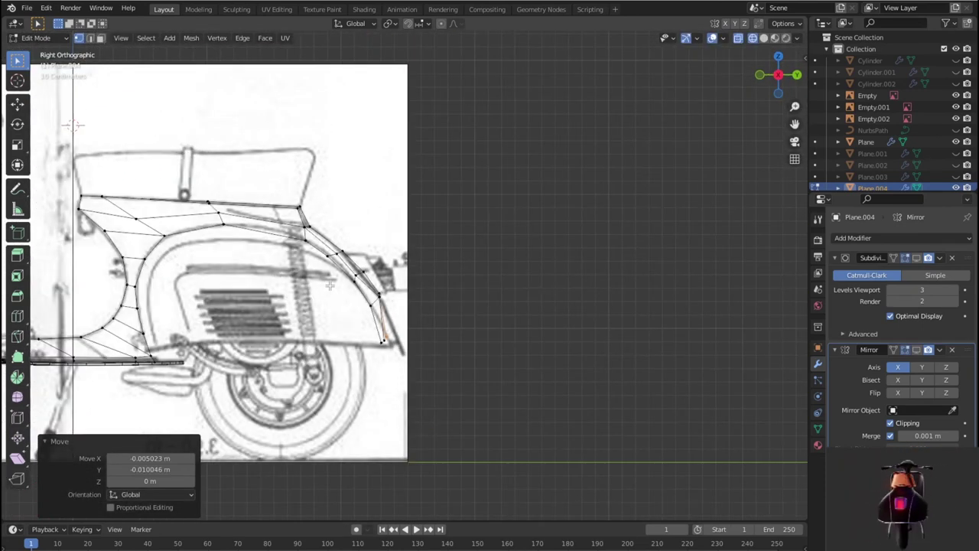
pyautogui.scroll(3, 450, 269)
pyautogui.click(363, 385)
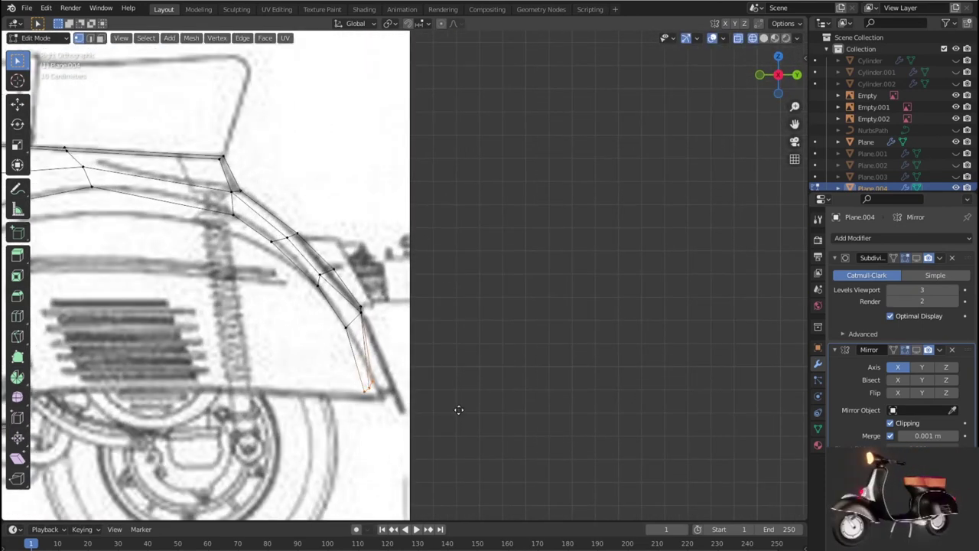
pyautogui.press('g')
pyautogui.click(475, 414)
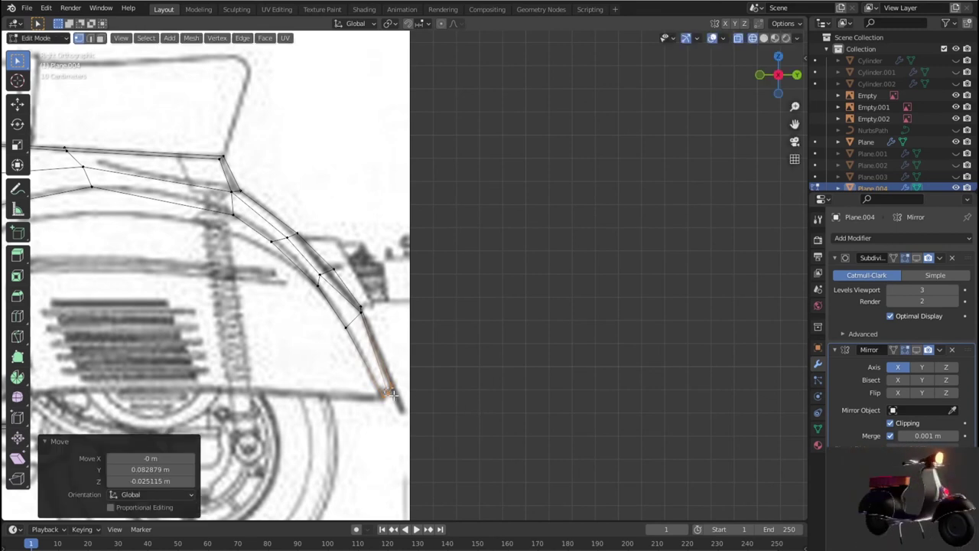
pyautogui.press('g')
pyautogui.click(390, 394)
pyautogui.press('g')
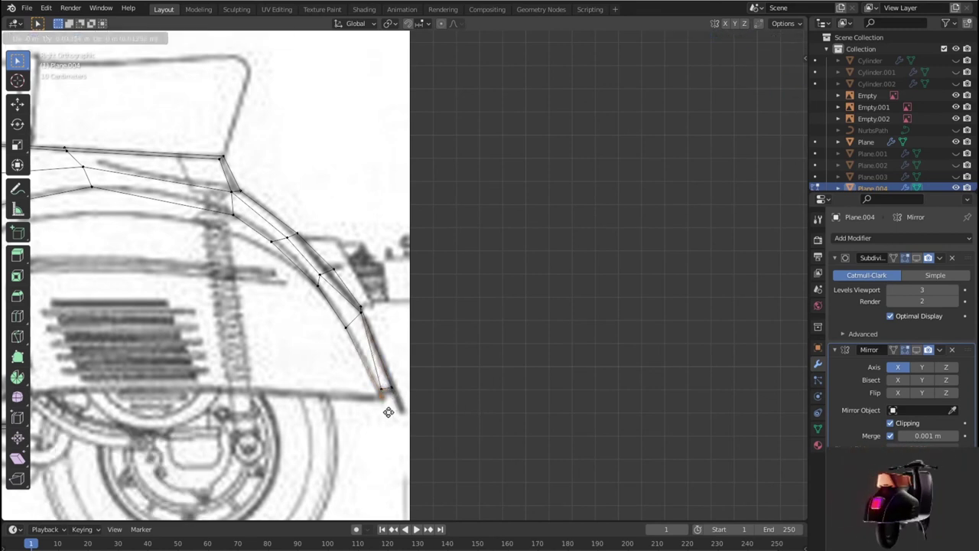
pyautogui.click(384, 394)
pyautogui.press('g')
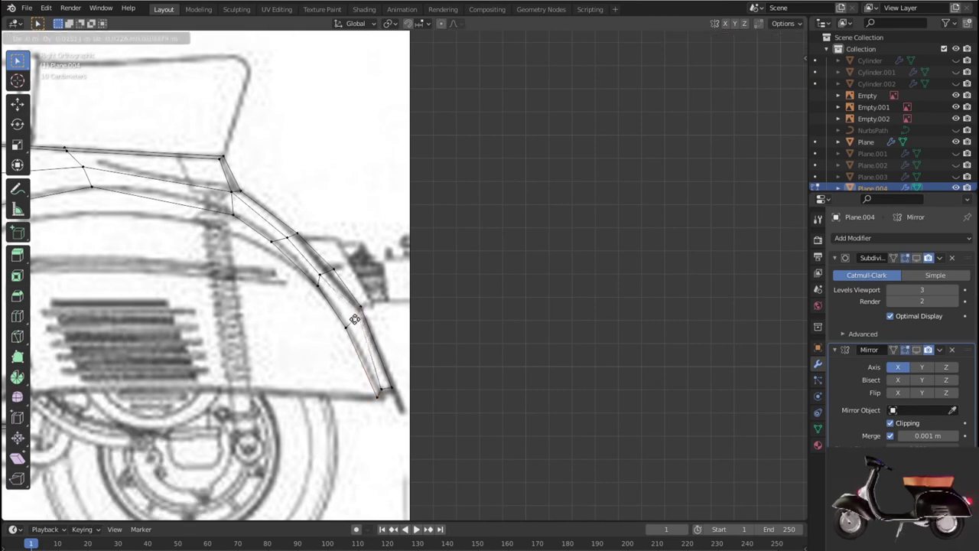
pyautogui.click(326, 279)
# Fine-tune the near-vertical fender edge vertices to match the blueprint curve.
pyautogui.press('g')
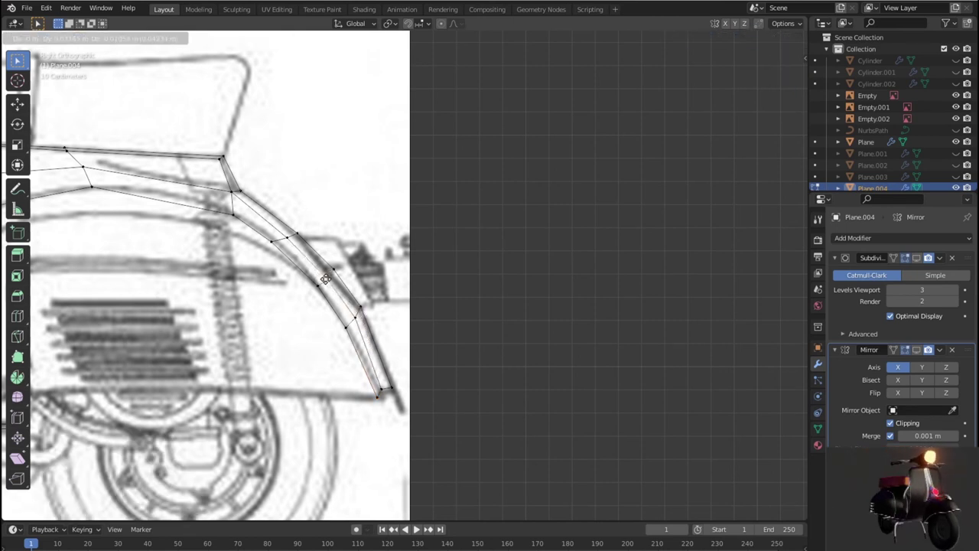
pyautogui.click(326, 279)
pyautogui.press('g')
pyautogui.click(331, 273)
pyautogui.click(296, 231)
pyautogui.press('g')
pyautogui.click(291, 237)
pyautogui.press('g')
pyautogui.click(295, 249)
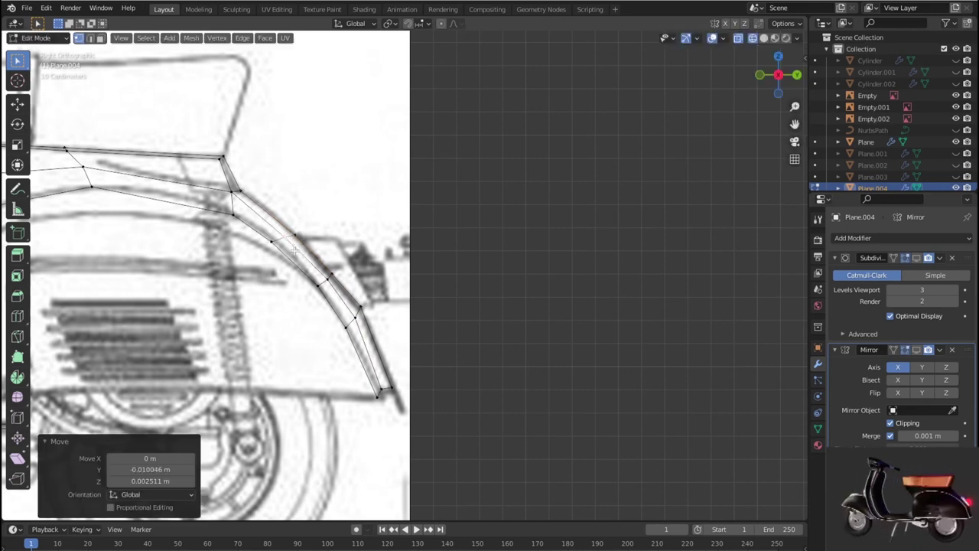
pyautogui.moveTo(397, 365); pyautogui.dragTo(273, 390, button='middle')
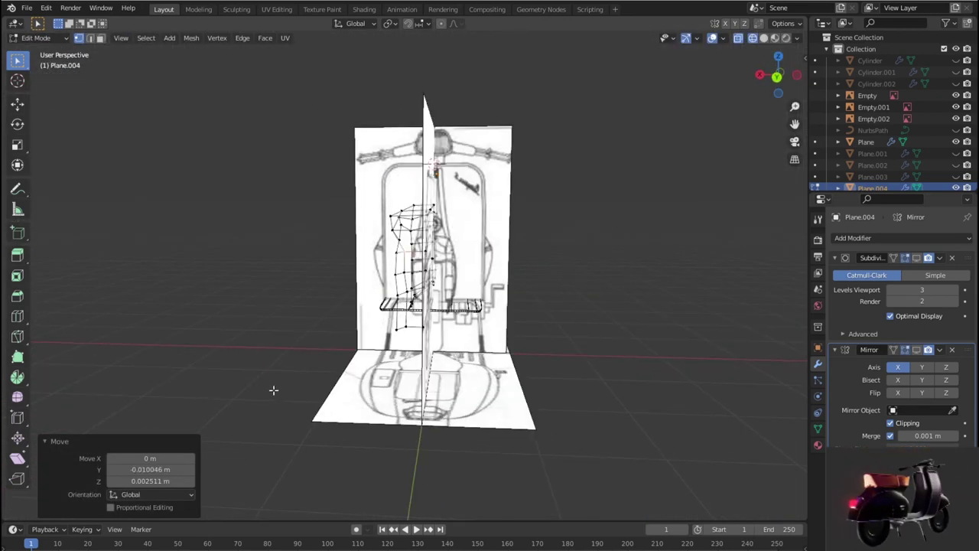
# In right side view, move three fender vertices to follow the blueprint outline.
pyautogui.moveTo(273, 390); pyautogui.dragTo(317, 398, button='middle')
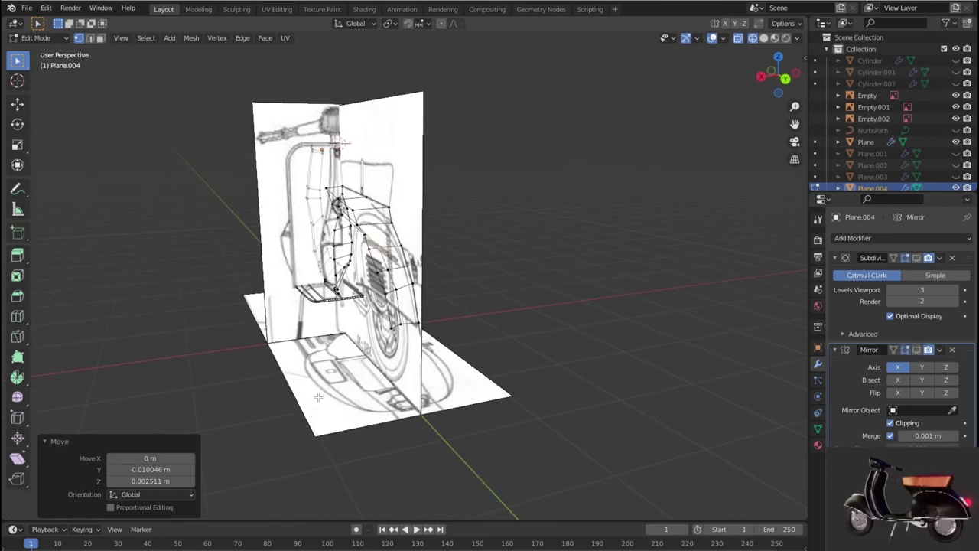
pyautogui.moveTo(491, 406)
pyautogui.mouseDown(button='middle')
pyautogui.moveTo(550, 367)
pyautogui.moveTo(586, 393)
pyautogui.moveTo(457, 386)
pyautogui.mouseUp(button='middle')
pyautogui.press('KP_3')
pyautogui.scroll(3, 466, 378)
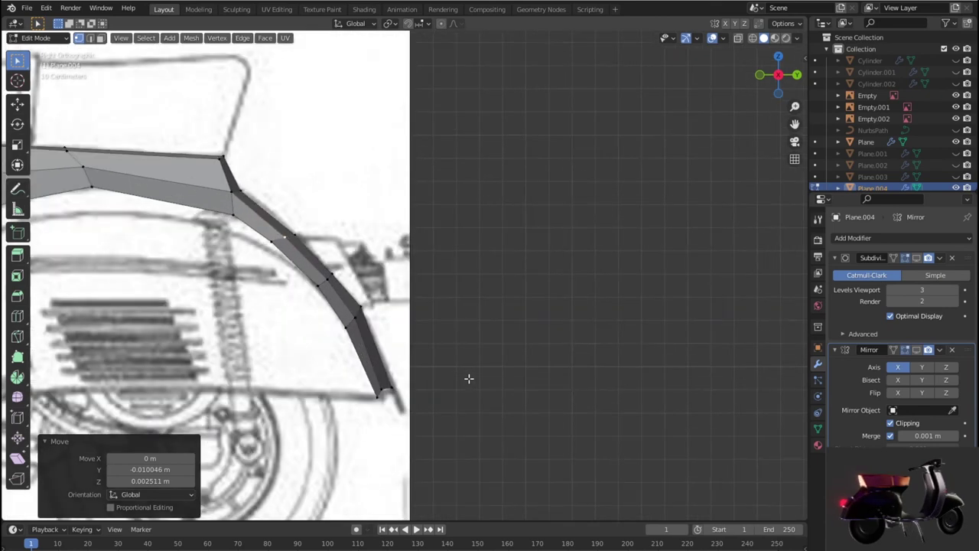
pyautogui.scroll(2, 434, 422)
pyautogui.scroll(2, 435, 421)
pyautogui.scroll(1, 445, 340)
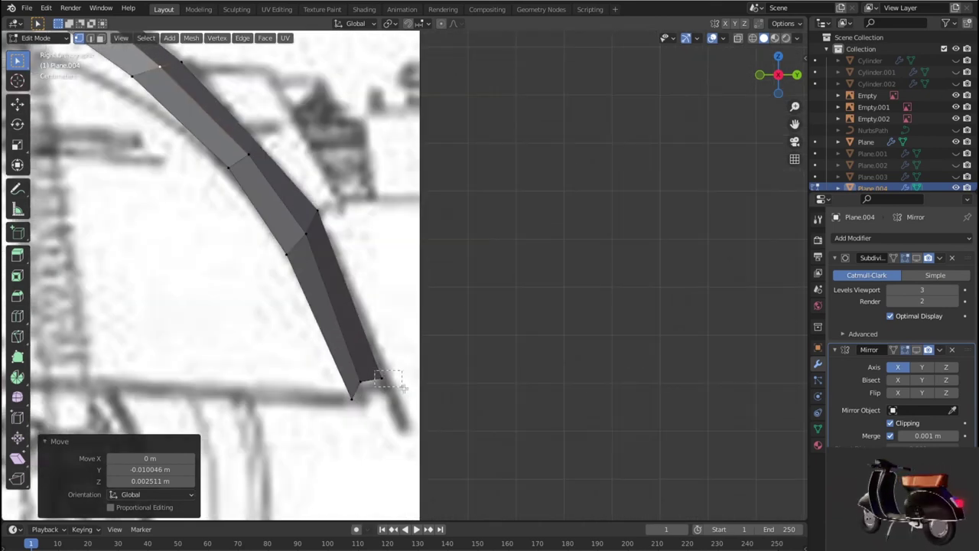
pyautogui.press('g')
pyautogui.click(468, 394)
pyautogui.press('g')
pyautogui.click(363, 390)
pyautogui.press('g')
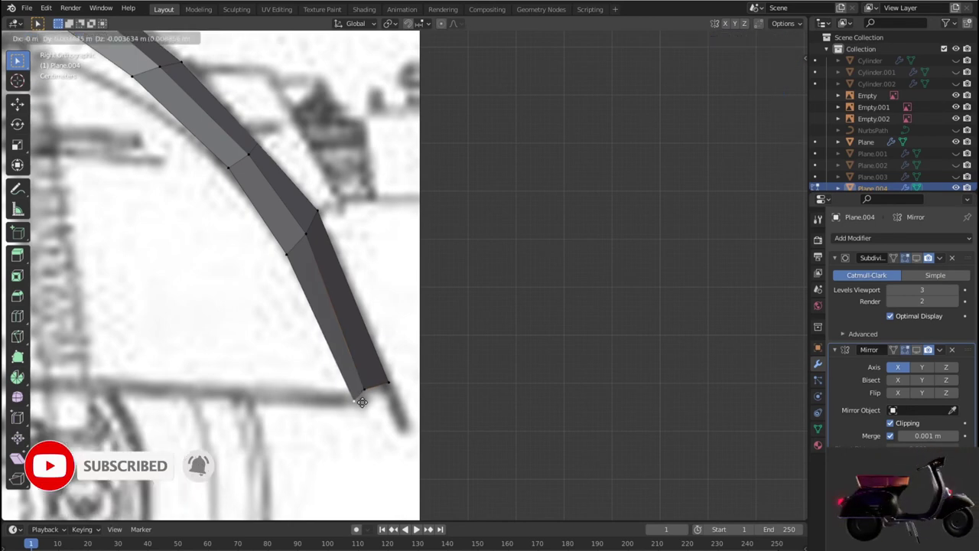
pyautogui.click(363, 402)
pyautogui.scroll(-3, 364, 404)
# From top view, reposition the panel's top-left, top and top-right corner vertices.
pyautogui.moveTo(365, 404); pyautogui.dragTo(366, 405, button='middle')
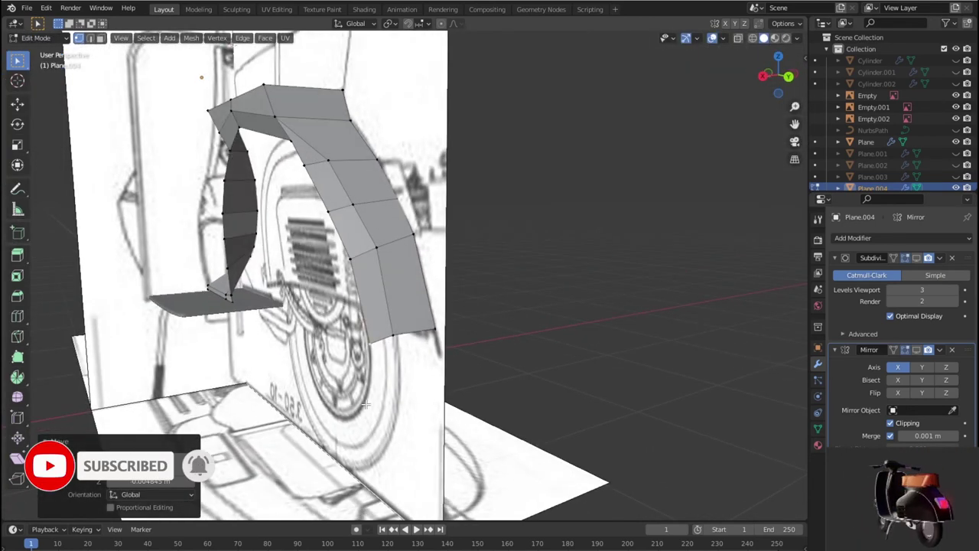
pyautogui.press('KP_7')
pyautogui.scroll(2, 370, 335)
pyautogui.press('g')
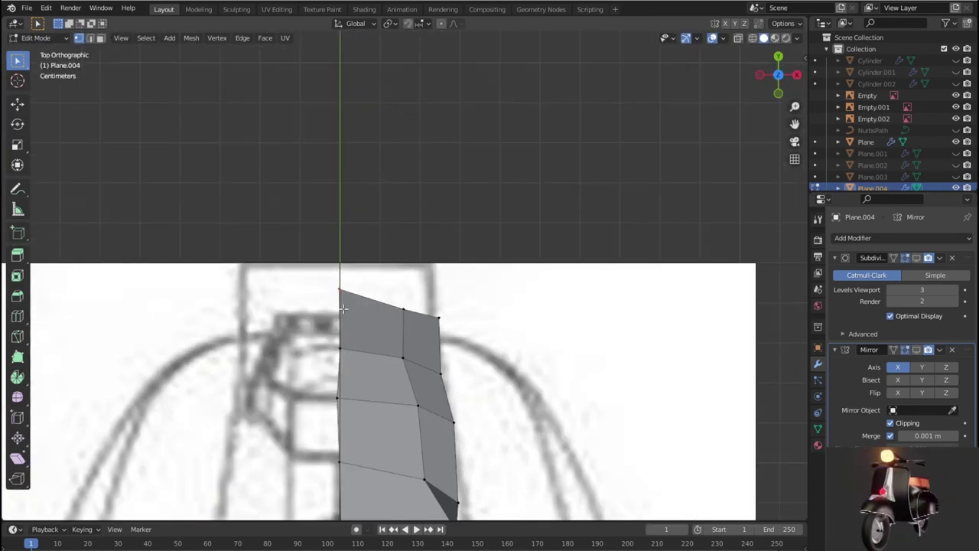
pyautogui.click(405, 319)
pyautogui.press('g')
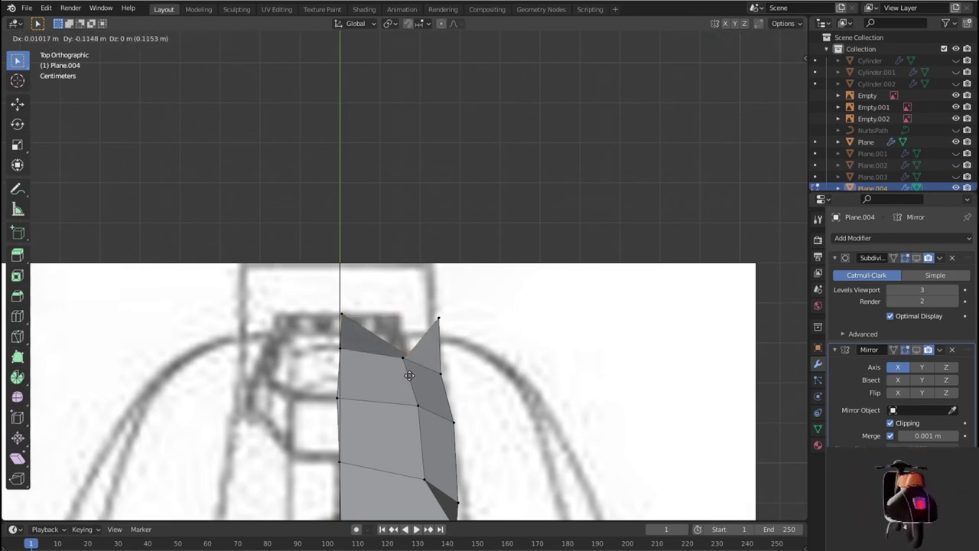
pyautogui.click(398, 315)
pyautogui.press('g')
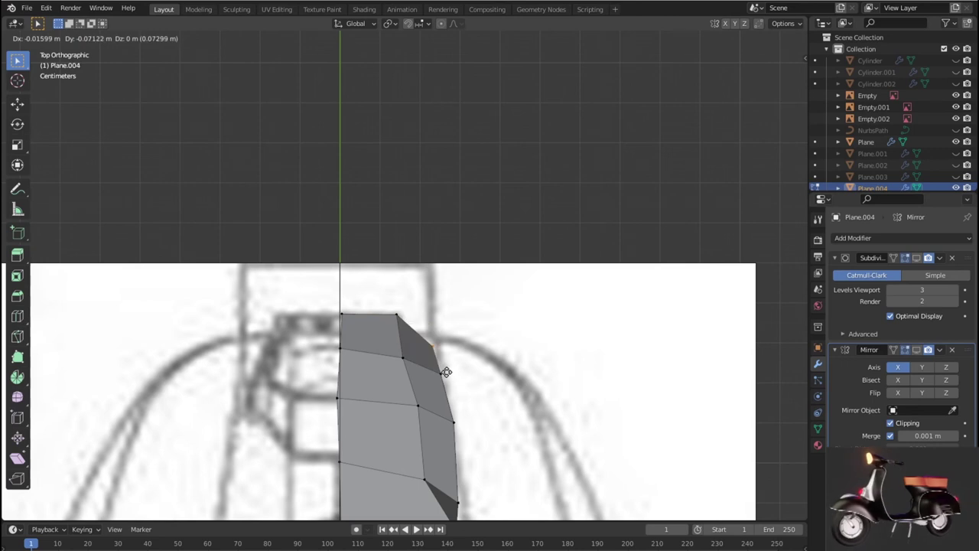
pyautogui.click(449, 361)
pyautogui.scroll(-1, 371, 336)
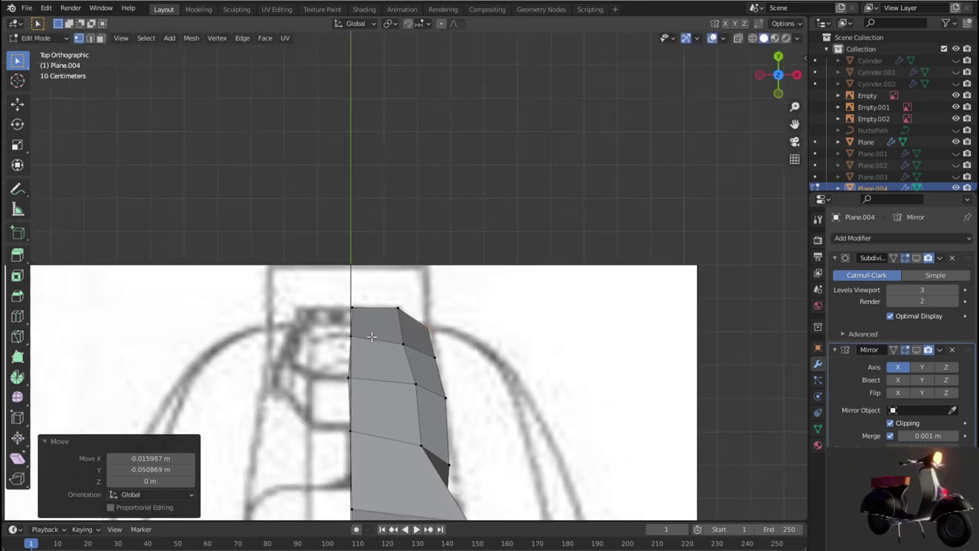
pyautogui.scroll(-8, 371, 336)
# Box-select the centre-line vertices and scale them to 0 in X onto the mirror plane.
pyautogui.keyDown('shift'); pyautogui.moveTo(365, 349); pyautogui.dragTo(363, 242, button='middle'); pyautogui.keyUp('shift')
pyautogui.moveTo(353, 101); pyautogui.dragTo(398, 417)
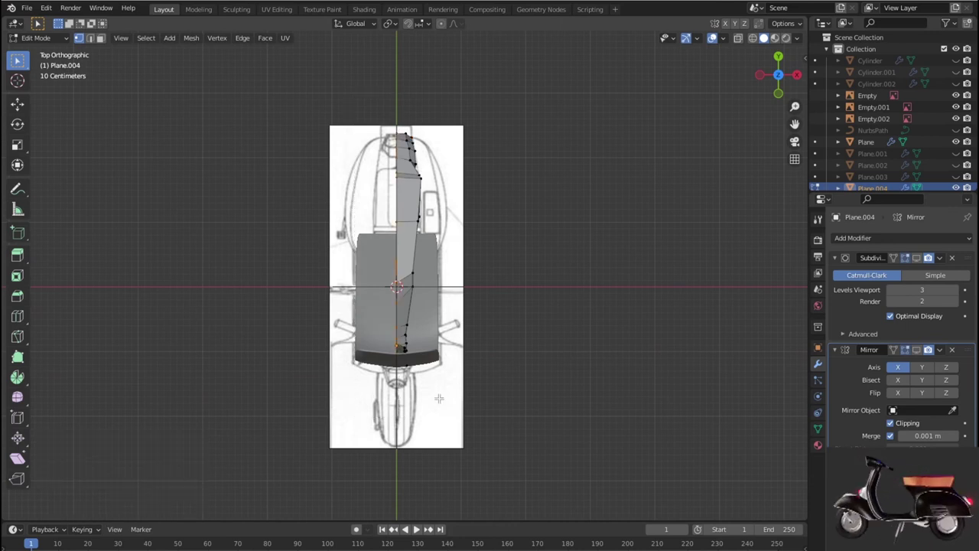
pyautogui.press('s')
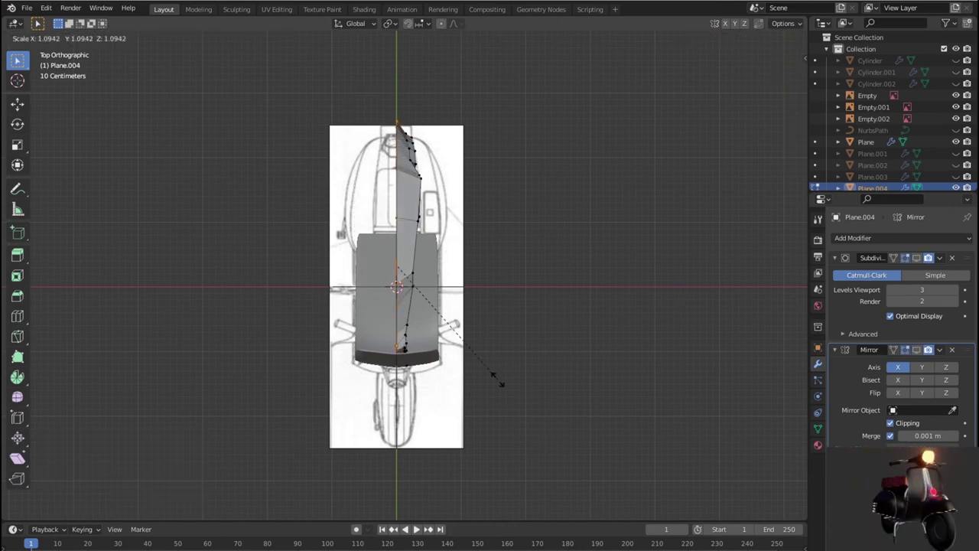
pyautogui.press('x')
pyautogui.press('Return')
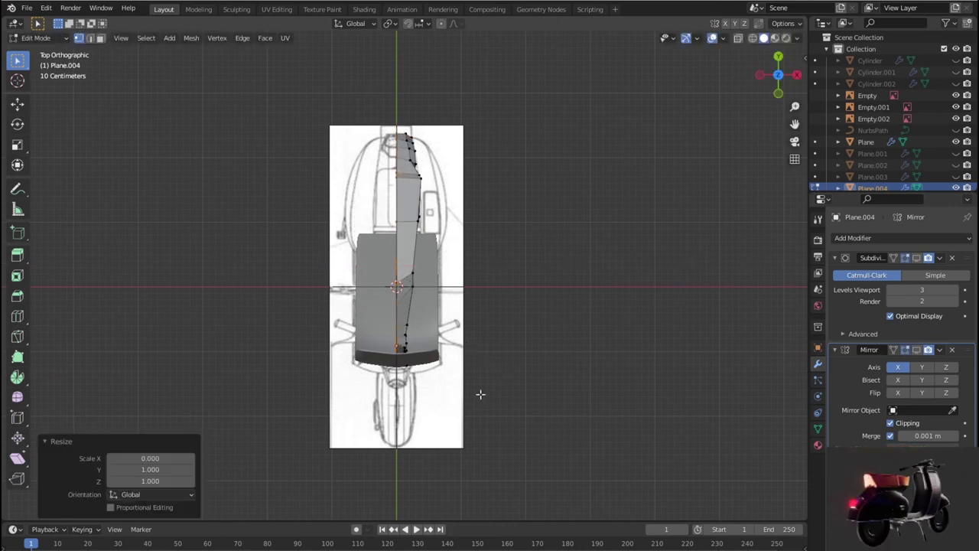
# Show the Subdivision modifier in the viewport, then return to Object Mode in right side view.
pyautogui.scroll(3, 480, 394)
pyautogui.scroll(3, 482, 391)
pyautogui.moveTo(488, 392); pyautogui.dragTo(425, 327, button='middle')
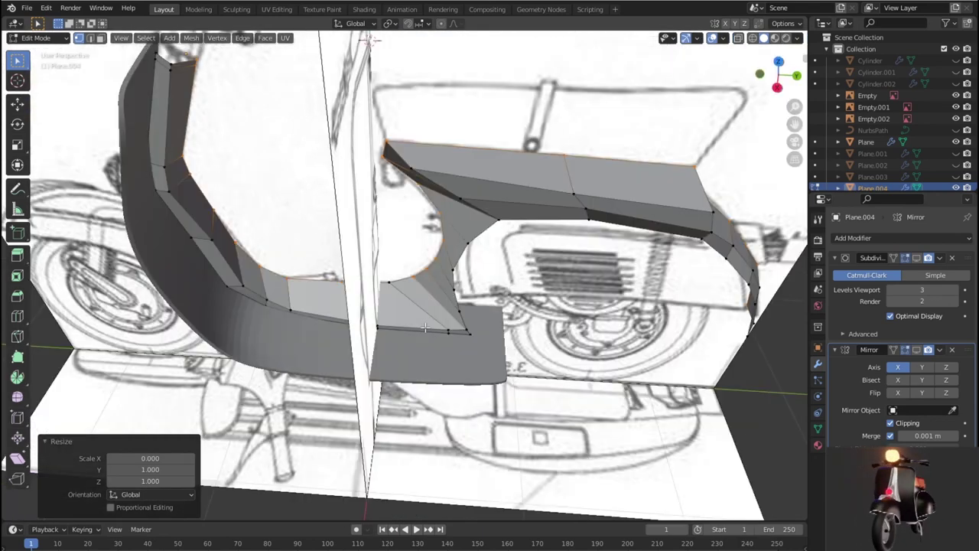
pyautogui.scroll(-5, 424, 327)
pyautogui.moveTo(517, 353); pyautogui.dragTo(750, 327, button='middle')
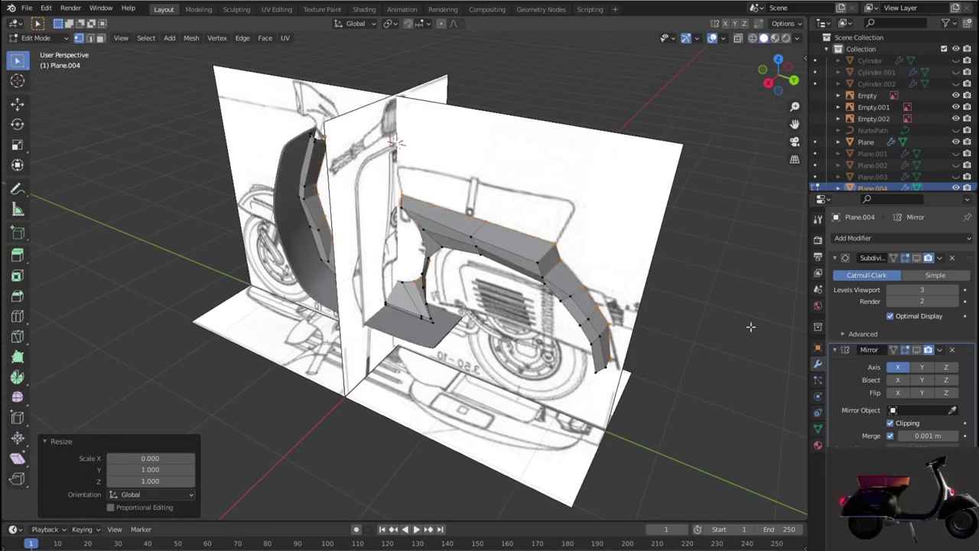
pyautogui.click(917, 258)
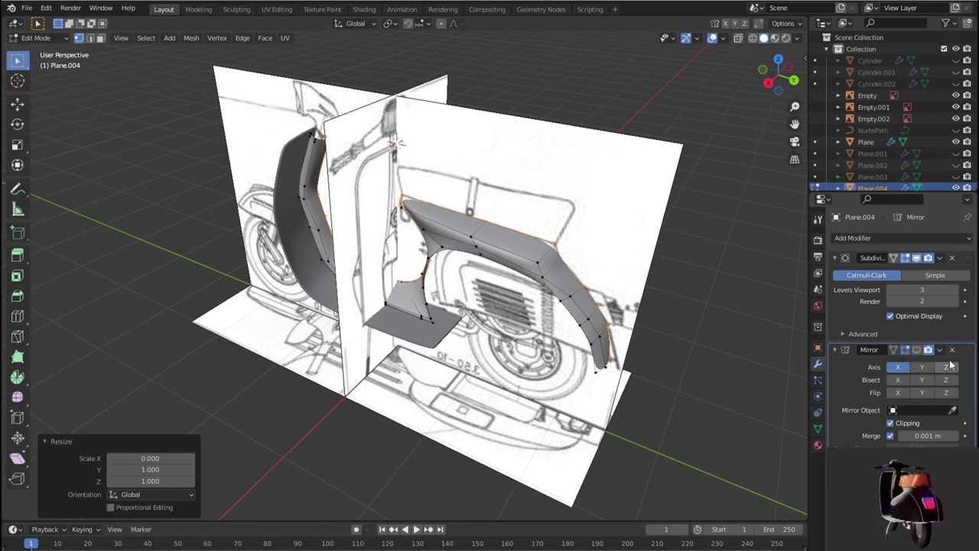
pyautogui.press('Tab')
pyautogui.moveTo(724, 387); pyautogui.dragTo(732, 413)
pyautogui.moveTo(732, 413)
pyautogui.mouseDown(button='middle')
pyautogui.moveTo(733, 381)
pyautogui.moveTo(779, 384)
pyautogui.moveTo(737, 434)
pyautogui.moveTo(716, 405)
pyautogui.moveTo(729, 384)
pyautogui.moveTo(729, 309)
pyautogui.moveTo(719, 353)
pyautogui.mouseUp(button='middle')
pyautogui.press('KP_3')
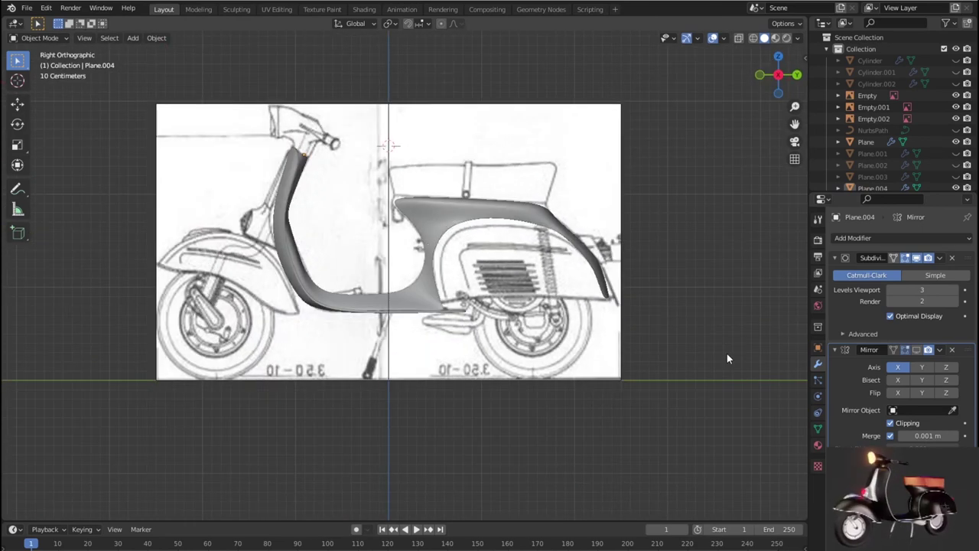
# Re-enter Edit Mode with the subdivision displayed on the editing cage.
pyautogui.scroll(1, 727, 358)
pyautogui.press('Tab')
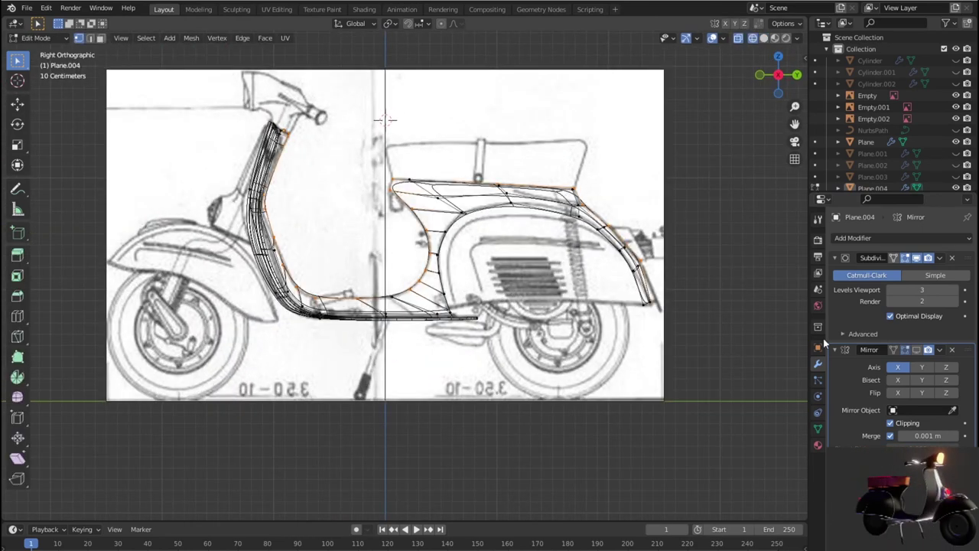
pyautogui.click(928, 258)
# Move the rear-right fender vertices onto the blueprint lines.
pyautogui.keyDown('shift'); pyautogui.moveTo(716, 308); pyautogui.dragTo(561, 332, button='middle'); pyautogui.keyUp('shift')
pyautogui.scroll(2, 574, 337)
pyautogui.moveTo(516, 364); pyautogui.dragTo(518, 365)
pyautogui.press('g')
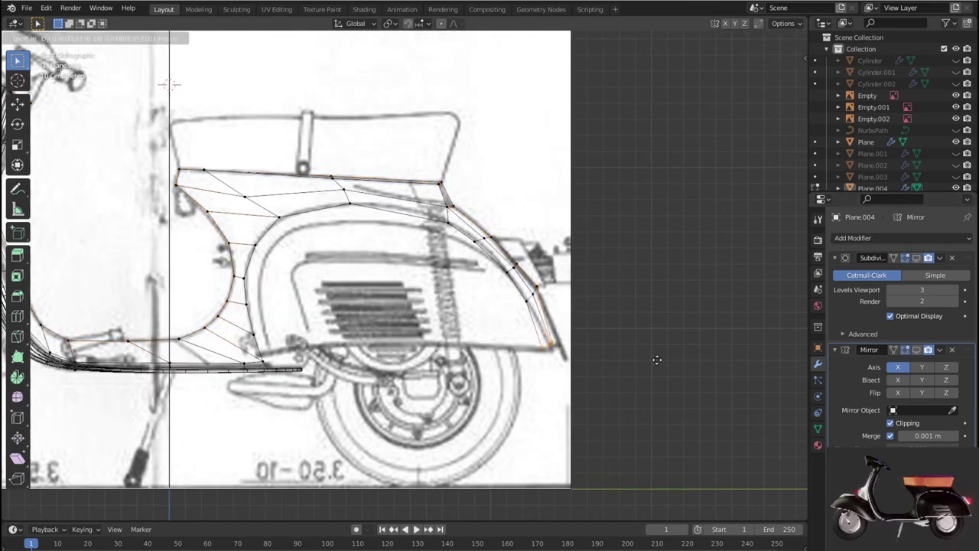
pyautogui.click(630, 350)
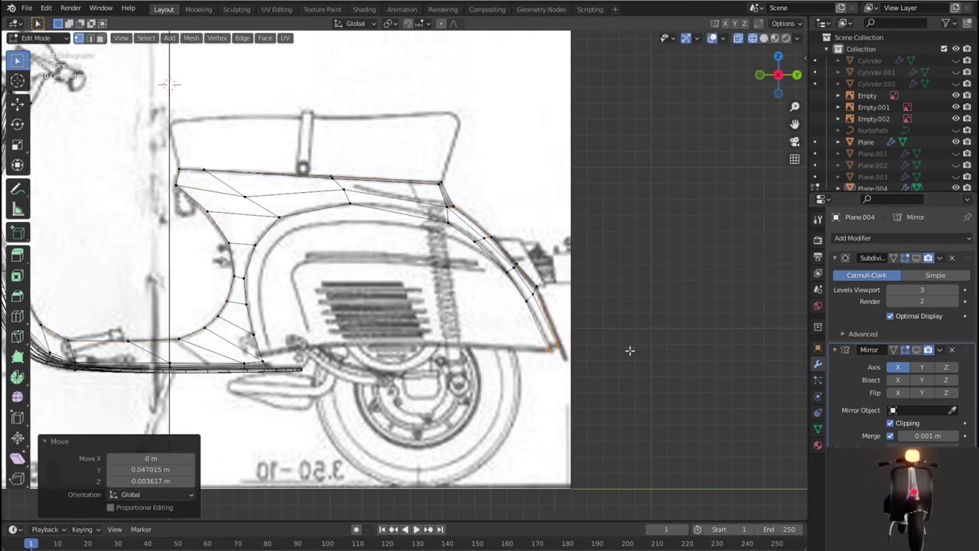
pyautogui.press('g')
pyautogui.click(531, 304)
pyautogui.press('g')
pyautogui.click(476, 242)
pyautogui.press('g')
pyautogui.click(449, 223)
# Adjust the seat-edge and upper-edge vertices to match the blueprint curves.
pyautogui.click(350, 203)
pyautogui.press('g')
pyautogui.click(362, 205)
pyautogui.press('g')
pyautogui.click(365, 213)
pyautogui.scroll(2, 445, 227)
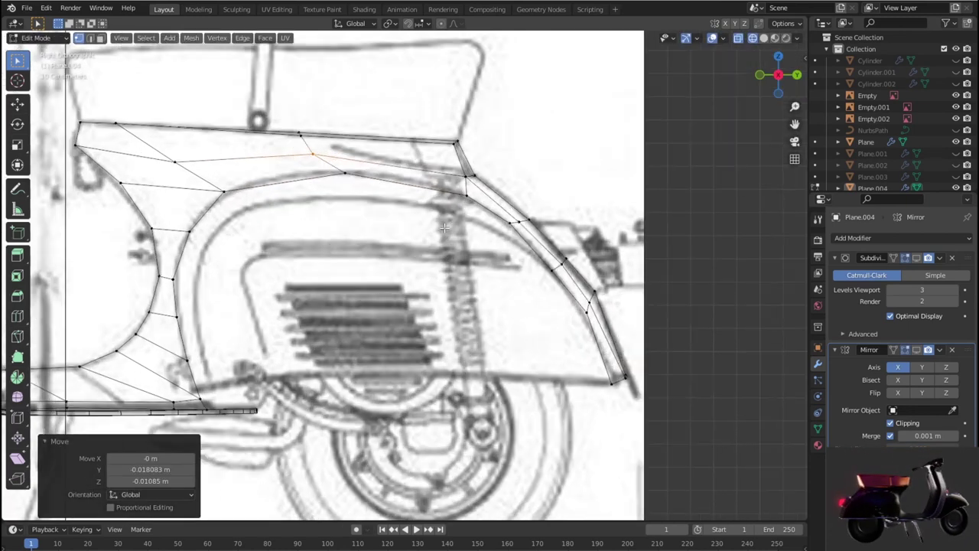
pyautogui.press('g')
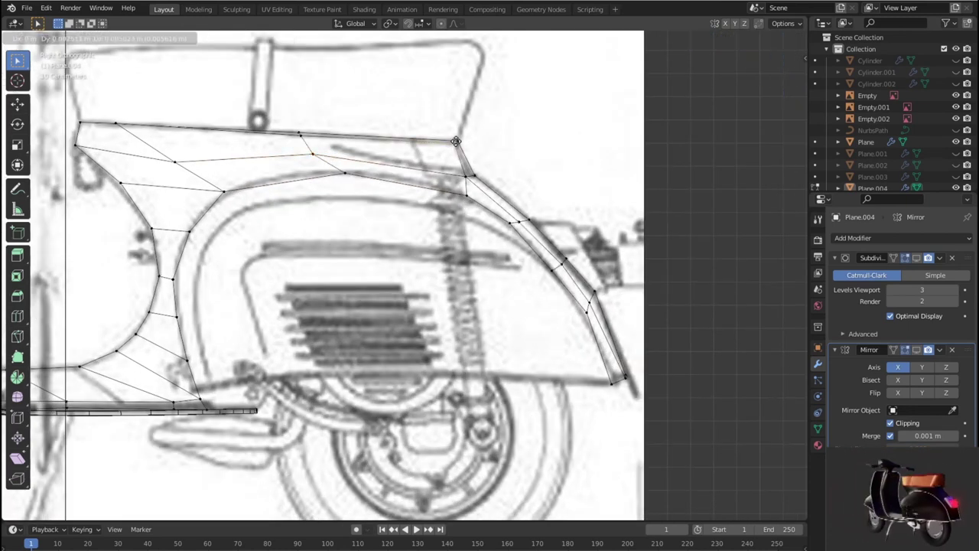
pyautogui.click(457, 140)
pyautogui.click(299, 134)
pyautogui.press('g')
pyautogui.click(302, 134)
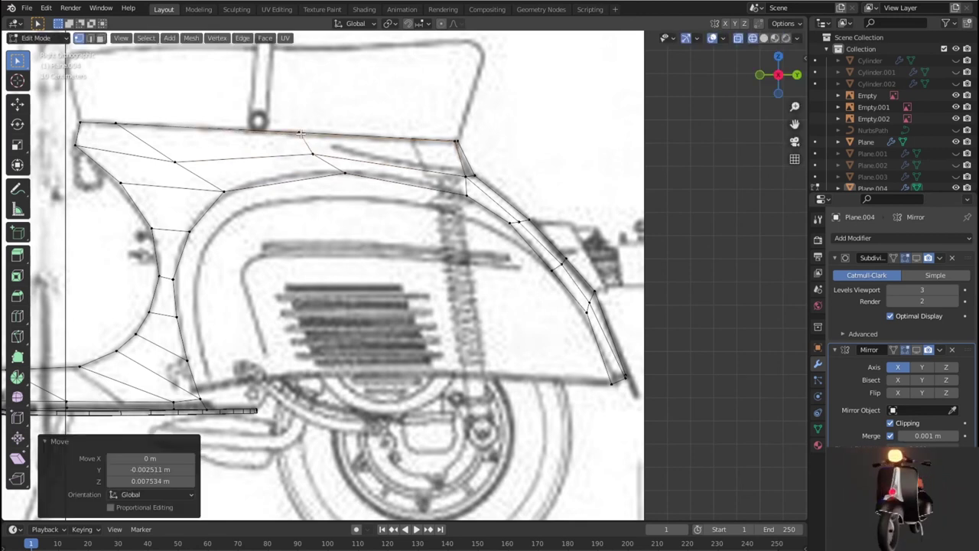
pyautogui.click(170, 164)
pyautogui.press('g')
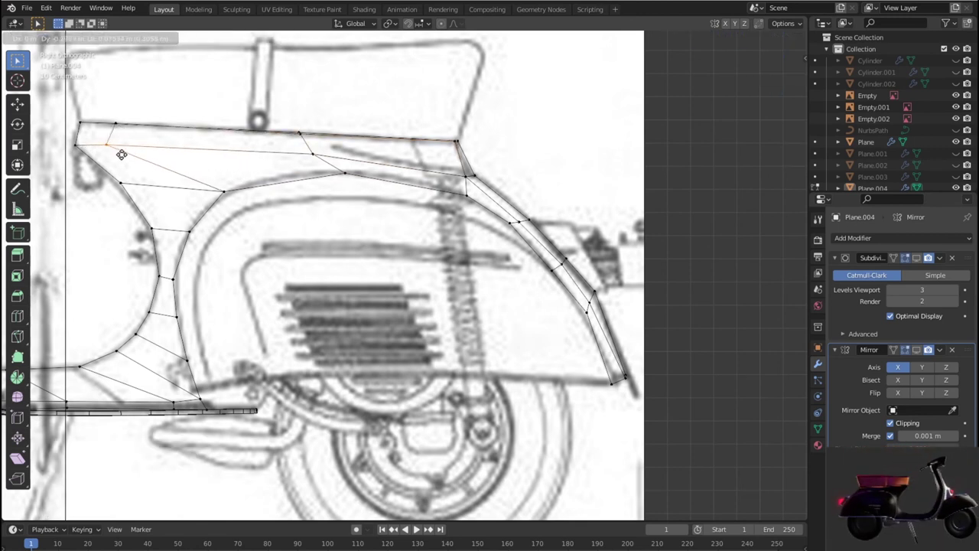
pyautogui.click(132, 154)
# Align the inner-curve and wheel-arch vertices with the blueprint arch.
pyautogui.click(223, 191)
pyautogui.press('g')
pyautogui.click(191, 216)
pyautogui.click(189, 230)
pyautogui.press('g')
pyautogui.click(192, 223)
pyautogui.click(175, 279)
pyautogui.press('g')
pyautogui.click(185, 277)
pyautogui.click(334, 181)
pyautogui.press('g')
pyautogui.click(339, 184)
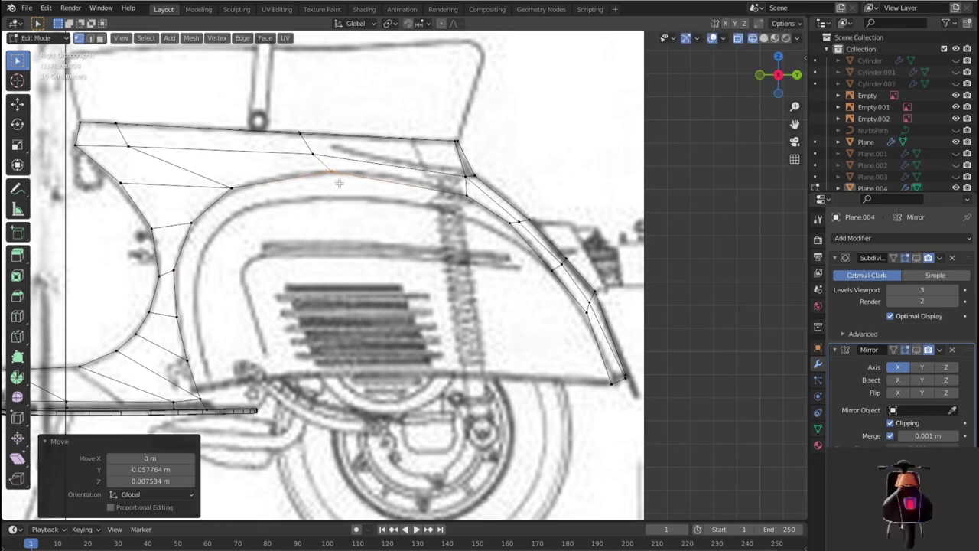
pyautogui.scroll(-3, 411, 199)
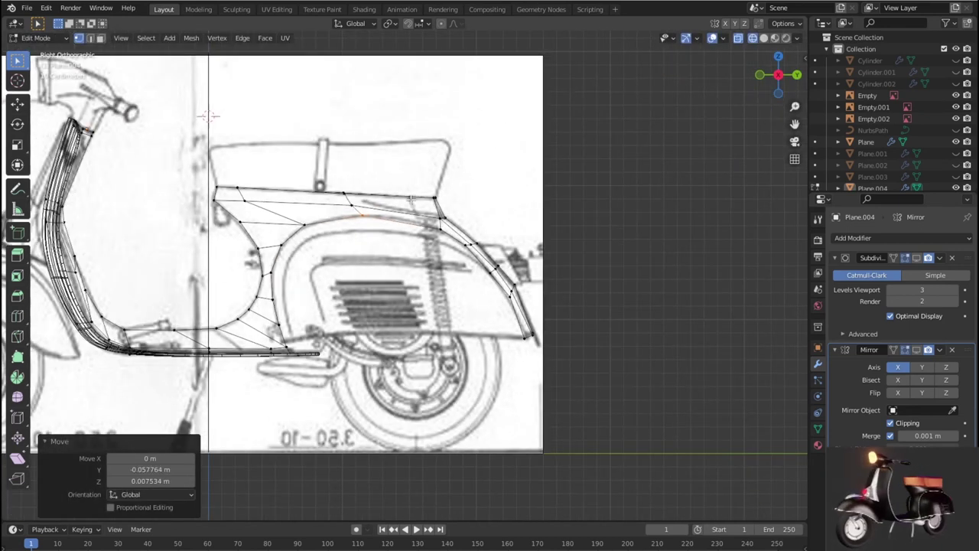
# Extrude the inner wheel-arch edge loop, scale it to 0.878, and shift it sideways in top view.
pyautogui.press('2')
pyautogui.keyDown('alt'); pyautogui.click(442, 264); pyautogui.keyUp('alt')
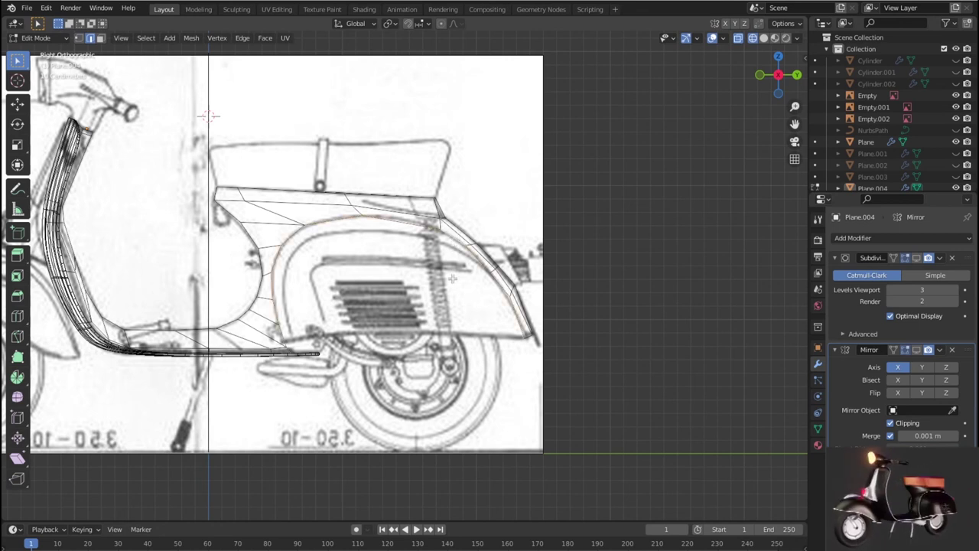
pyautogui.press('s')
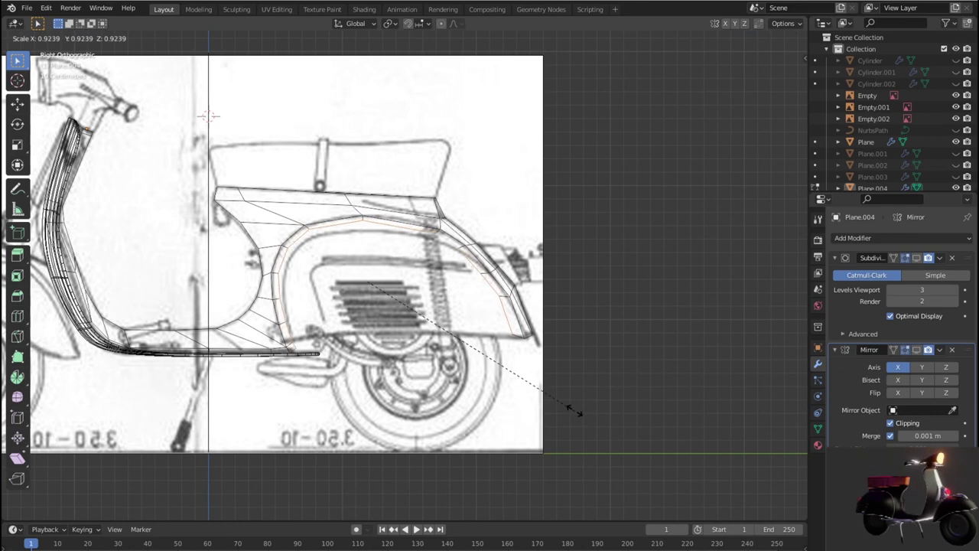
pyautogui.click(566, 401)
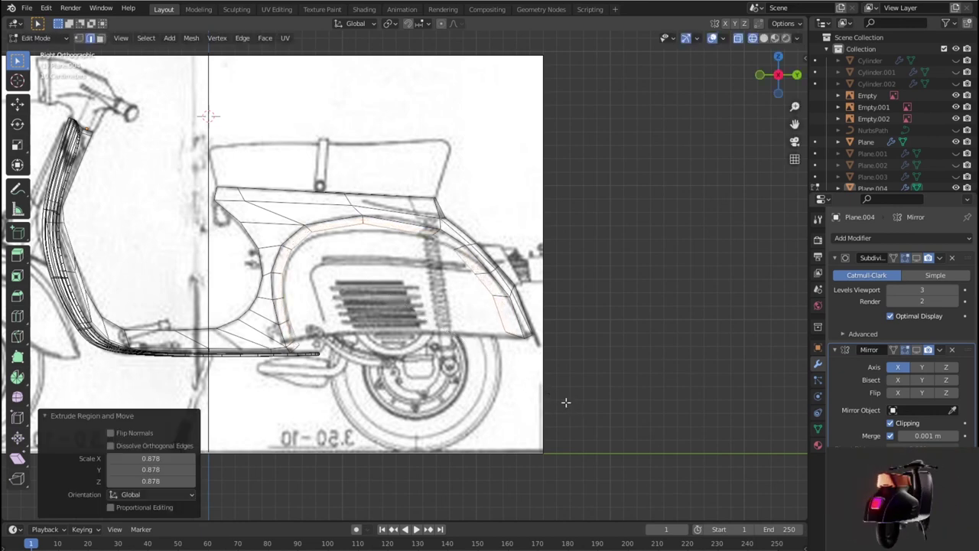
pyautogui.press('KP_7')
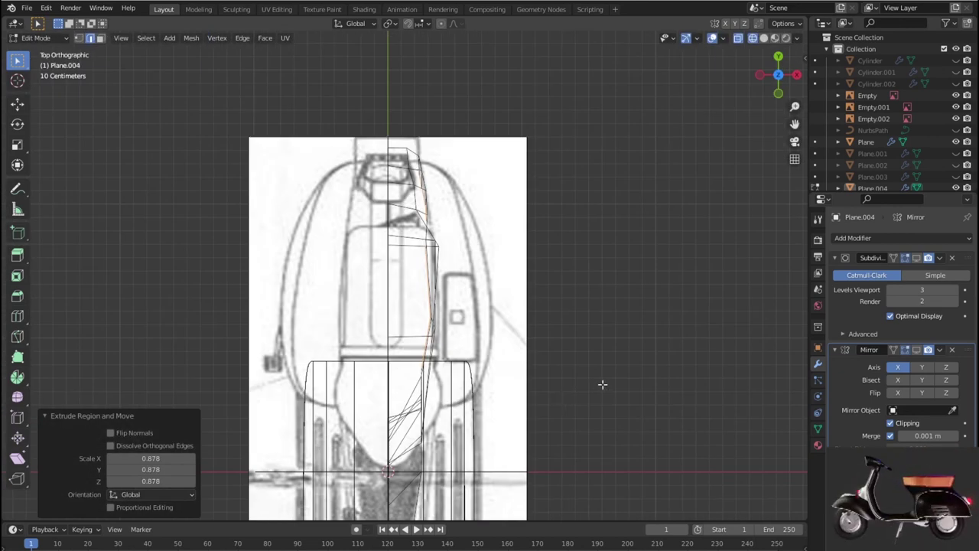
pyautogui.press('g')
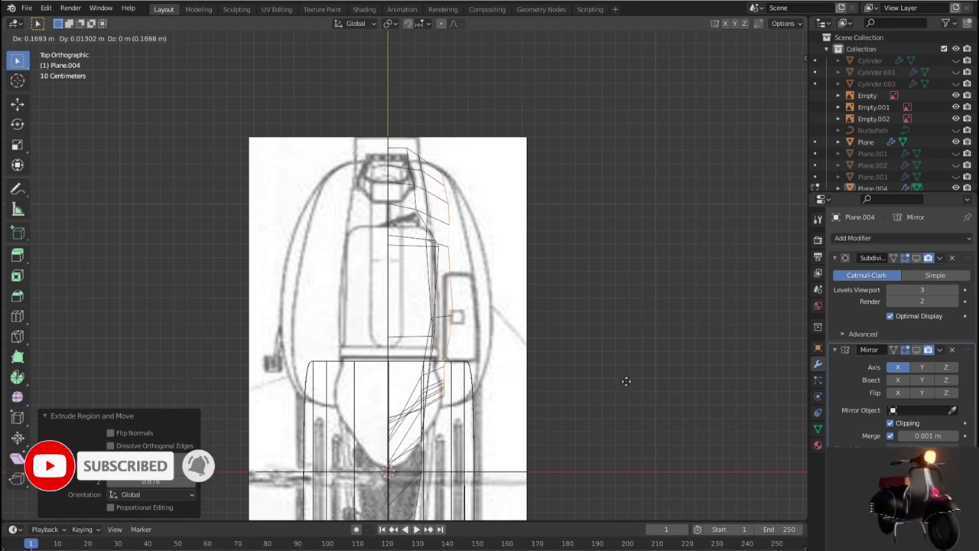
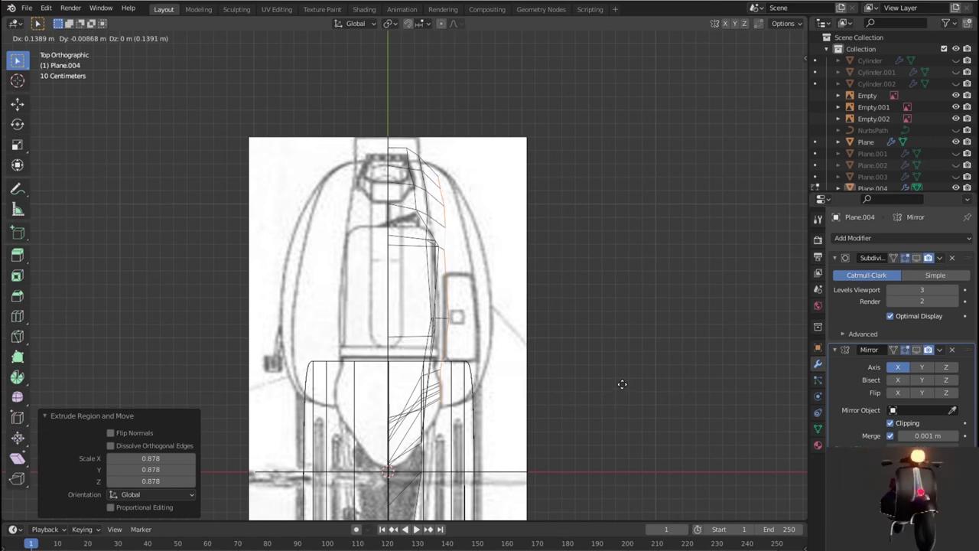
# Confirm the extruded edges in place and switch to Right view with vertex selection.
pyautogui.click(622, 384)
pyautogui.press('KP_3')
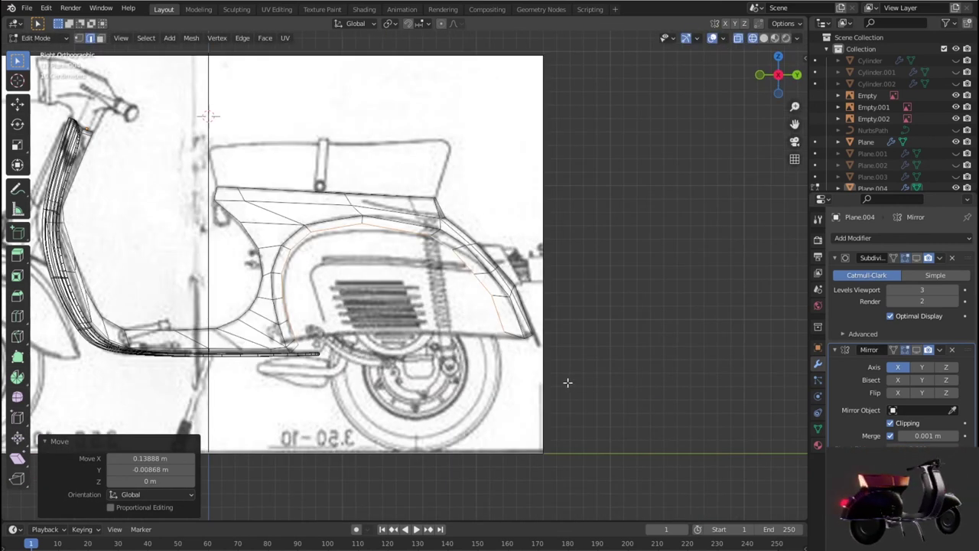
pyautogui.scroll(1, 568, 383)
pyautogui.press('1')
# Move the selected vertices onto the side blueprint's fender arch line.
pyautogui.press('g')
pyautogui.click(338, 280)
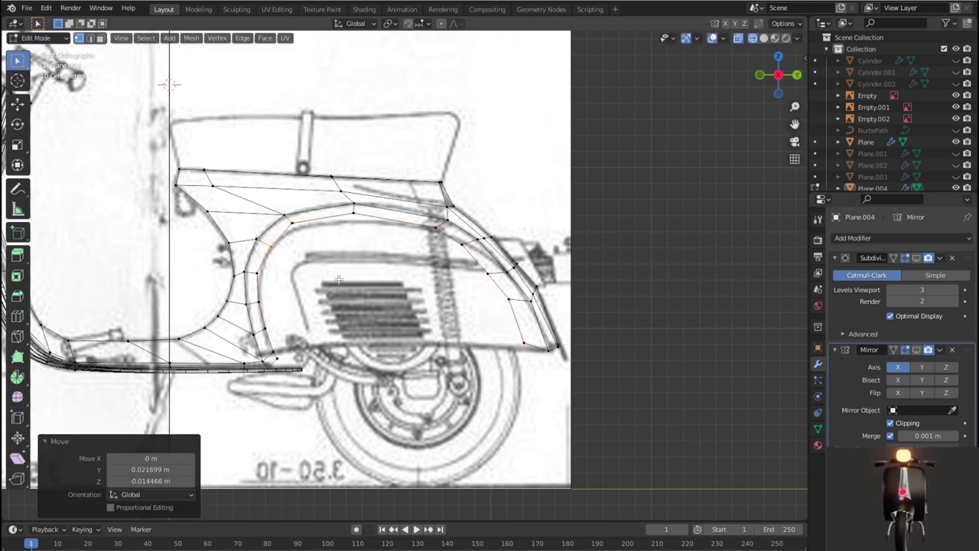
pyautogui.press('g')
pyautogui.click(268, 278)
pyautogui.press('g')
pyautogui.click(338, 217)
pyautogui.press('g')
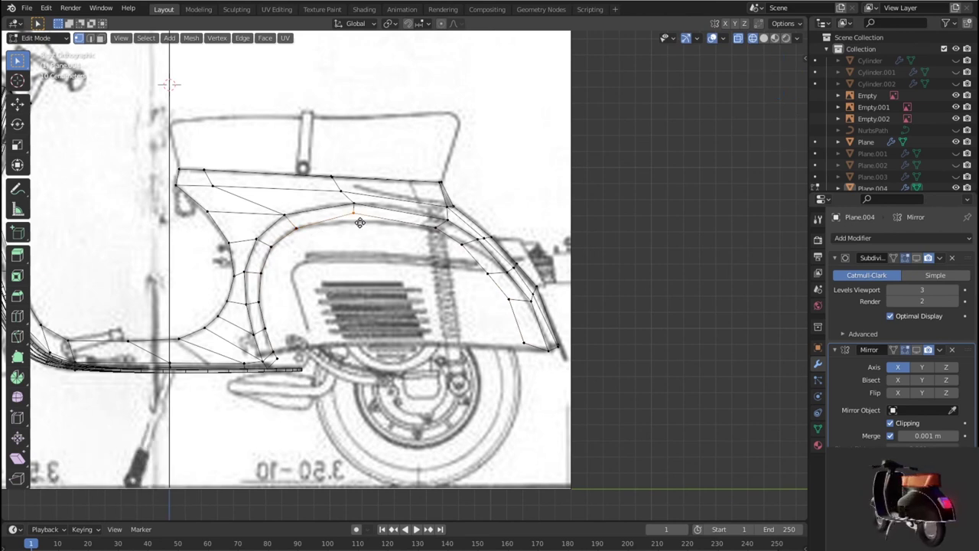
pyautogui.click(431, 240)
# Place the remaining fender arch and rear-edge vertices on the blueprint outline.
pyautogui.click(440, 233)
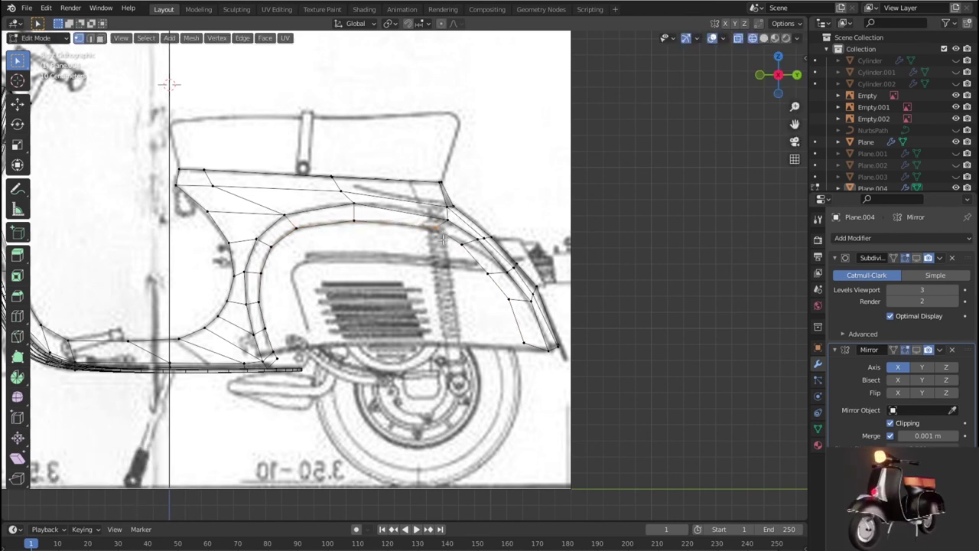
pyautogui.press('g')
pyautogui.click(479, 261)
pyautogui.click(491, 273)
pyautogui.press('g')
pyautogui.click(507, 274)
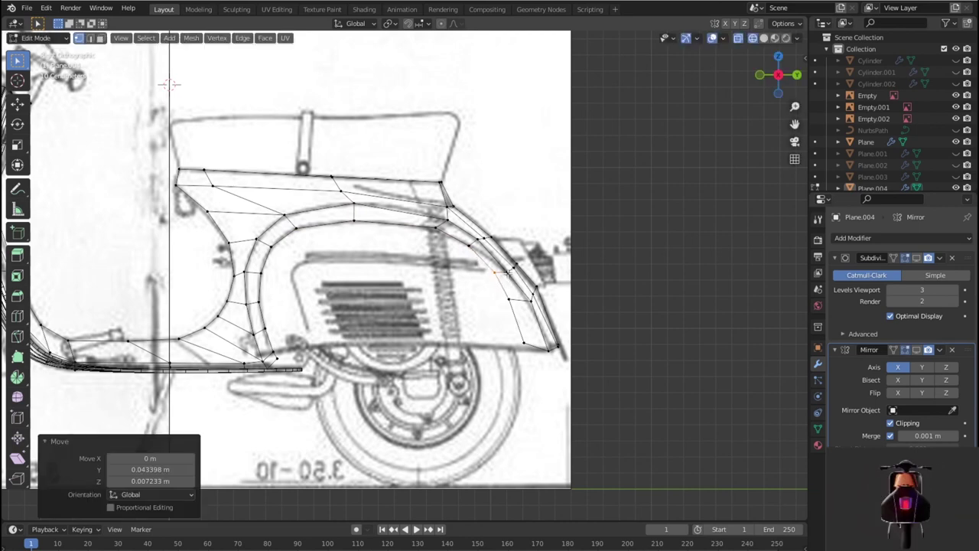
pyautogui.press('g')
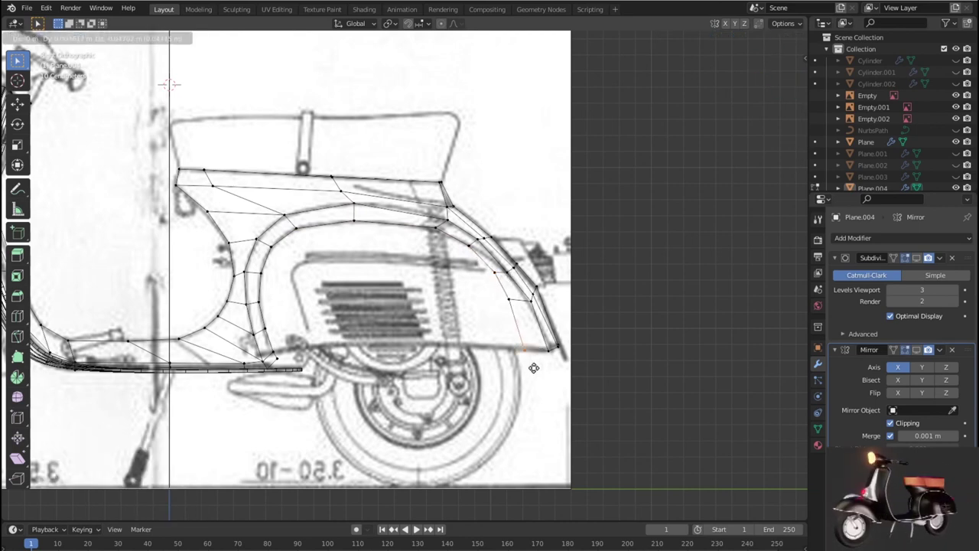
pyautogui.click(534, 368)
pyautogui.scroll(2, 536, 299)
pyautogui.scroll(2, 497, 291)
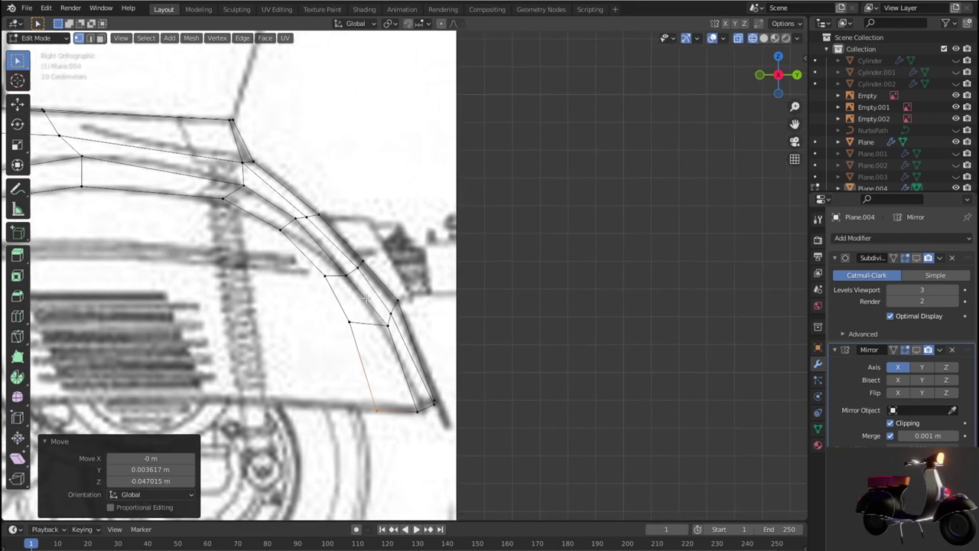
# Snap the first rear-edge vertices onto the side blueprint's fender curve.
pyautogui.scroll(3, 429, 283)
pyautogui.press('g')
pyautogui.click(360, 257)
pyautogui.press('g')
pyautogui.click(310, 260)
pyautogui.press('g')
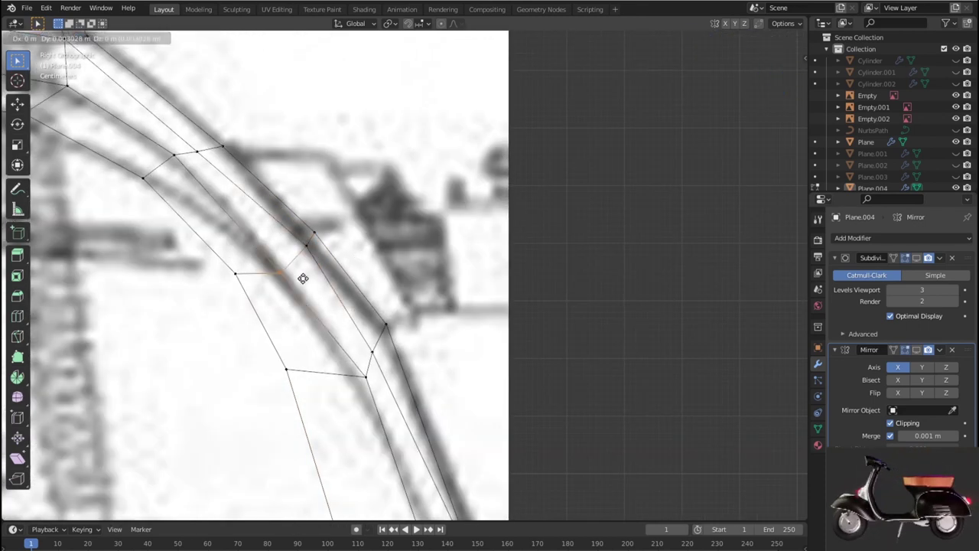
pyautogui.click(310, 262)
pyautogui.keyDown('shift'); pyautogui.click(365, 376); pyautogui.keyUp('shift')
pyautogui.press('g')
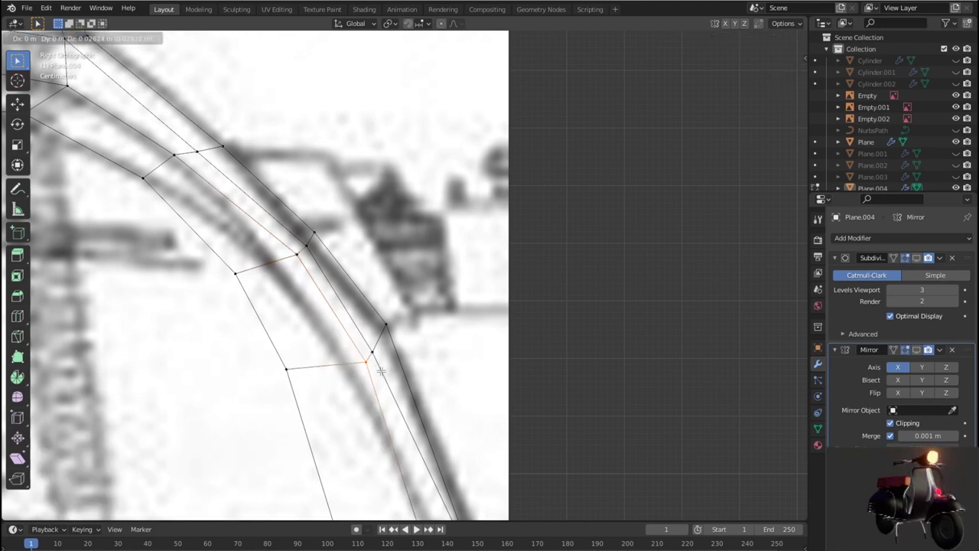
pyautogui.click(387, 358)
pyautogui.press('g')
pyautogui.click(392, 354)
# Check the panel's depth, then place the bottom rear corner vertex on the outline.
pyautogui.scroll(-5, 392, 355)
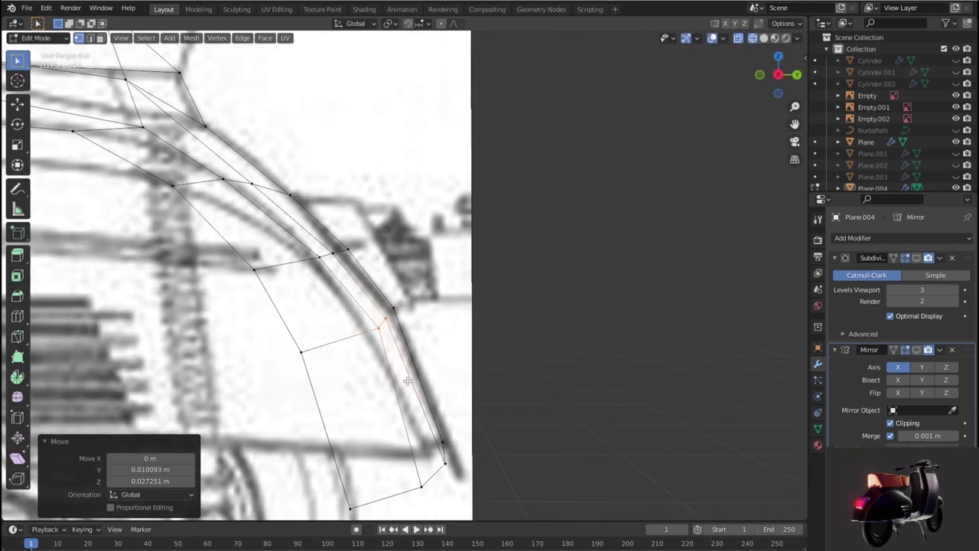
pyautogui.moveTo(392, 354); pyautogui.dragTo(411, 325, button='middle')
pyautogui.press('KP_3')
pyautogui.scroll(3, 411, 325)
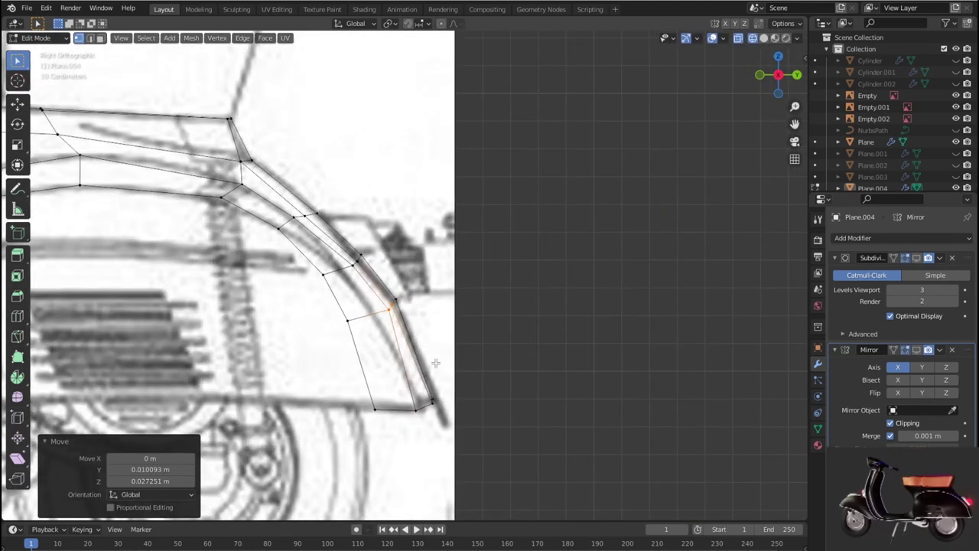
pyautogui.scroll(2, 424, 414)
pyautogui.click(418, 467)
pyautogui.press('g')
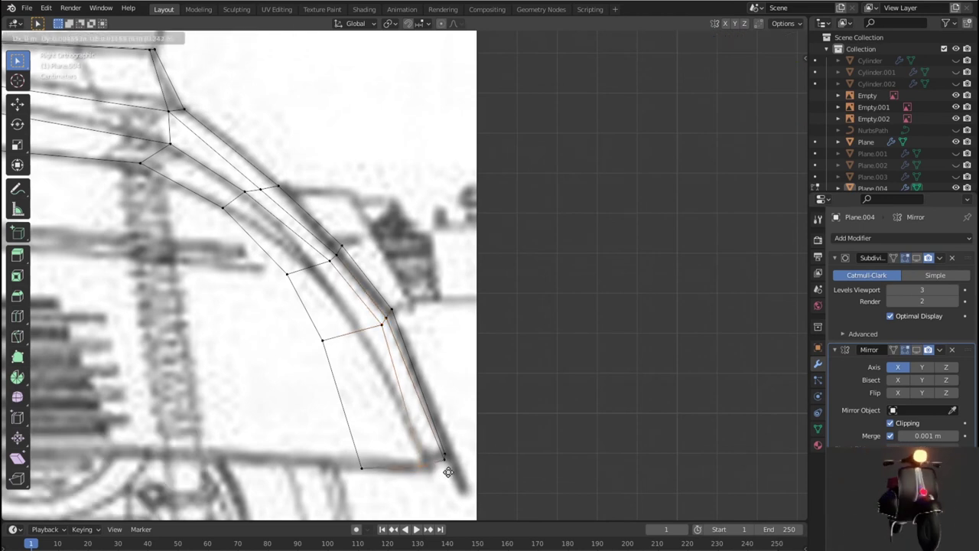
pyautogui.click(457, 469)
pyautogui.press('g')
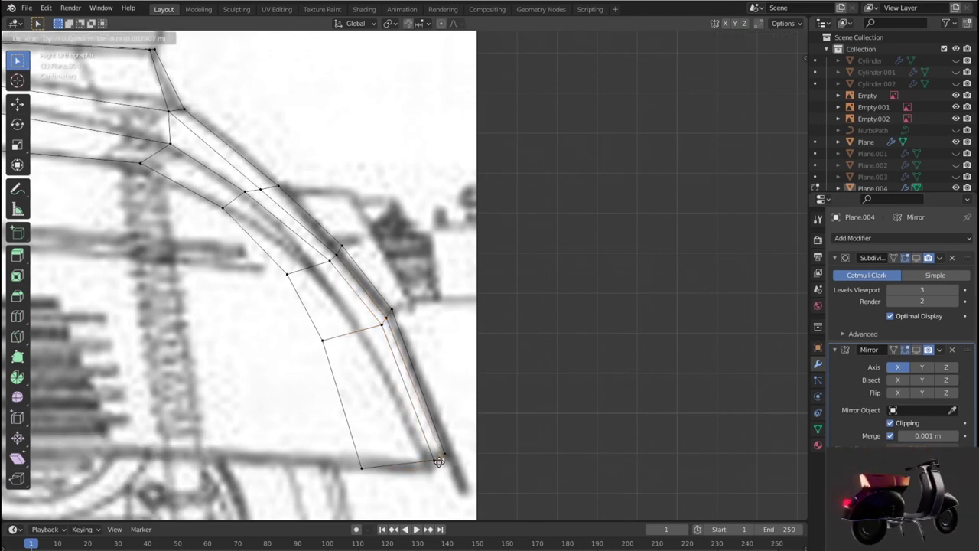
pyautogui.click(426, 442)
# Move the next rear-edge and inner strip vertices onto the rear curve.
pyautogui.moveTo(356, 366); pyautogui.dragTo(357, 367)
pyautogui.press('g')
pyautogui.click(382, 324)
pyautogui.click(405, 483)
pyautogui.press('g')
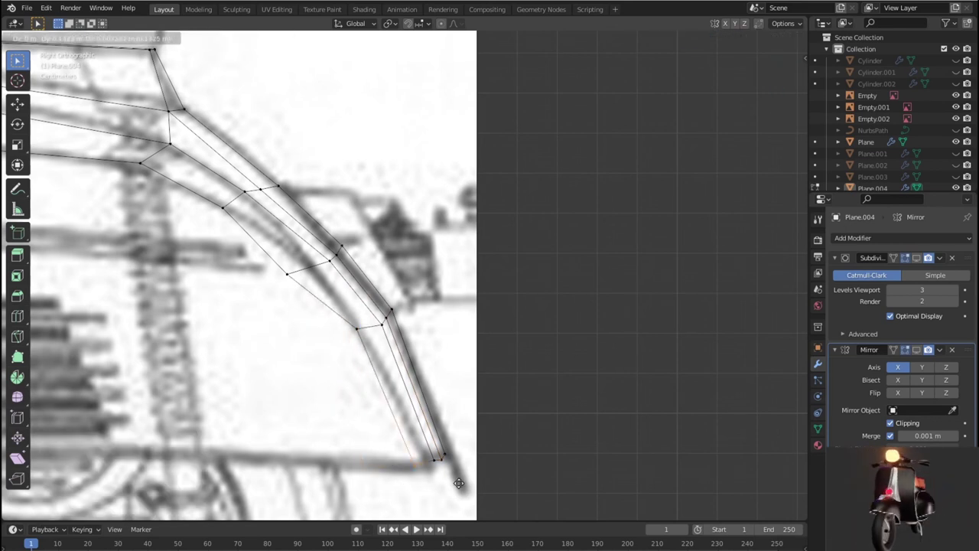
pyautogui.click(459, 483)
pyautogui.click(287, 273)
pyautogui.press('g')
pyautogui.click(327, 283)
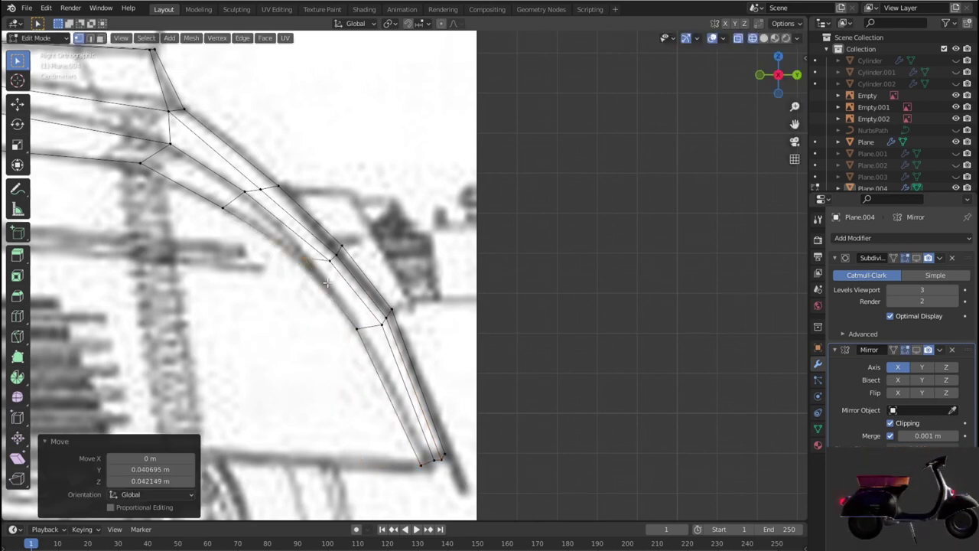
pyautogui.click(222, 207)
pyautogui.press('g')
pyautogui.click(233, 201)
# Align the upper rear curve vertices with the fender line and return to edge mode.
pyautogui.scroll(-3, 260, 246)
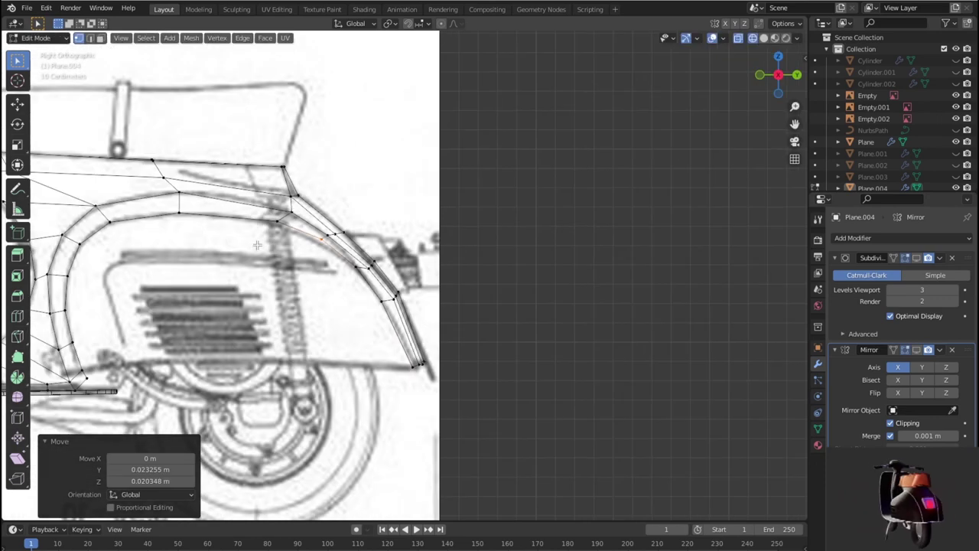
pyautogui.click(278, 220)
pyautogui.press('g')
pyautogui.click(320, 237)
pyautogui.click(353, 254)
pyautogui.press('g')
pyautogui.click(357, 264)
pyautogui.click(353, 271)
pyautogui.press('g')
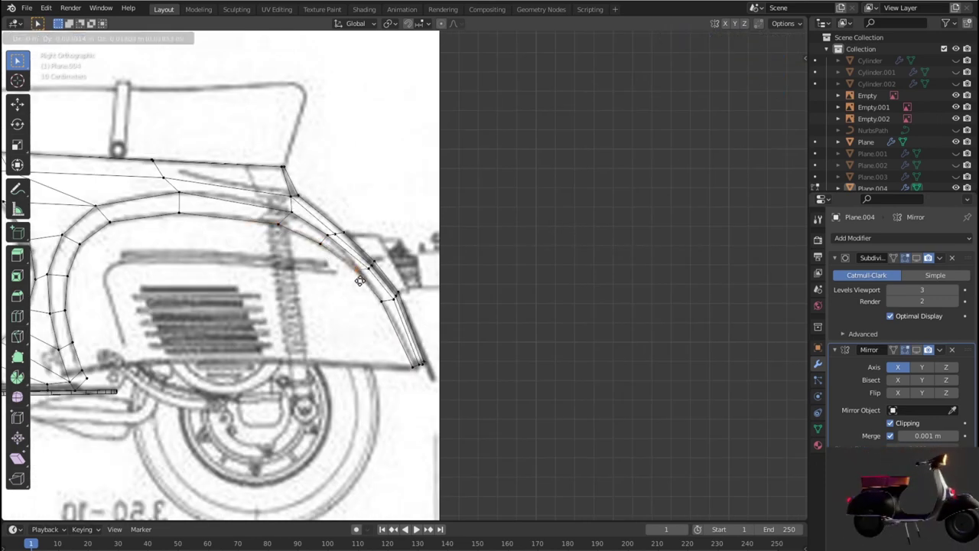
pyautogui.click(360, 278)
pyautogui.scroll(-3, 251, 300)
pyautogui.scroll(2, 251, 300)
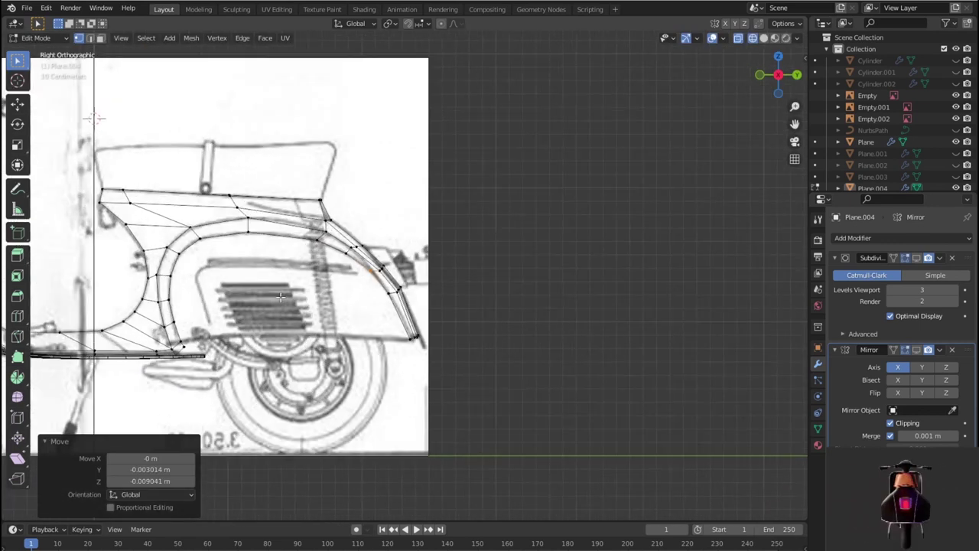
pyautogui.scroll(1, 280, 297)
pyautogui.press('2')
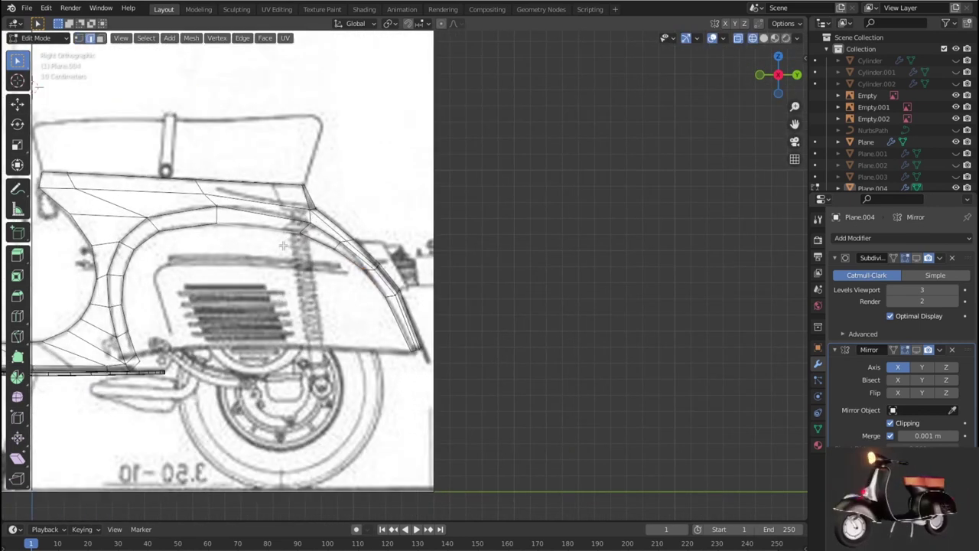
# In Top view, move the upper rear vertices outward onto the top blueprint's body outline.
pyautogui.press('KP_7')
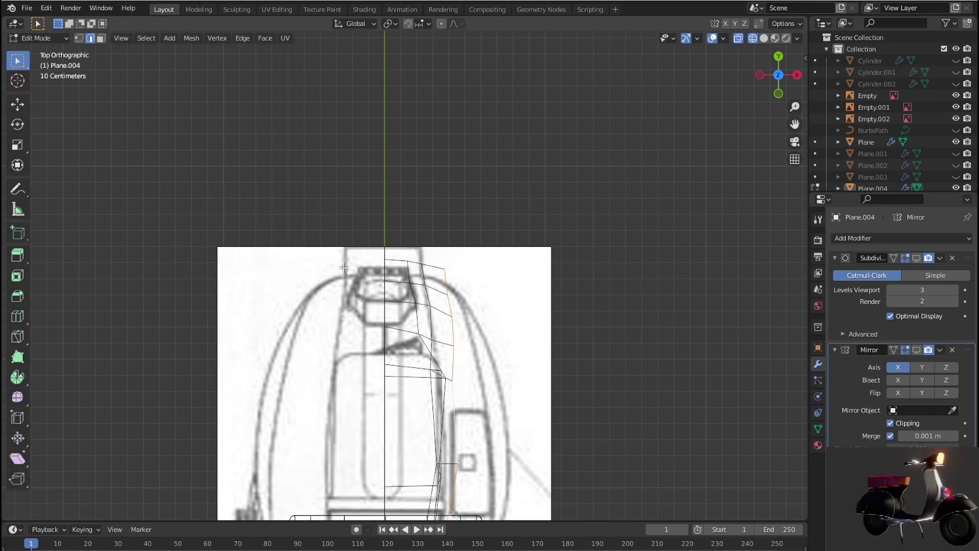
pyautogui.scroll(-5, 333, 272)
pyautogui.scroll(1, 374, 265)
pyautogui.scroll(3, 374, 265)
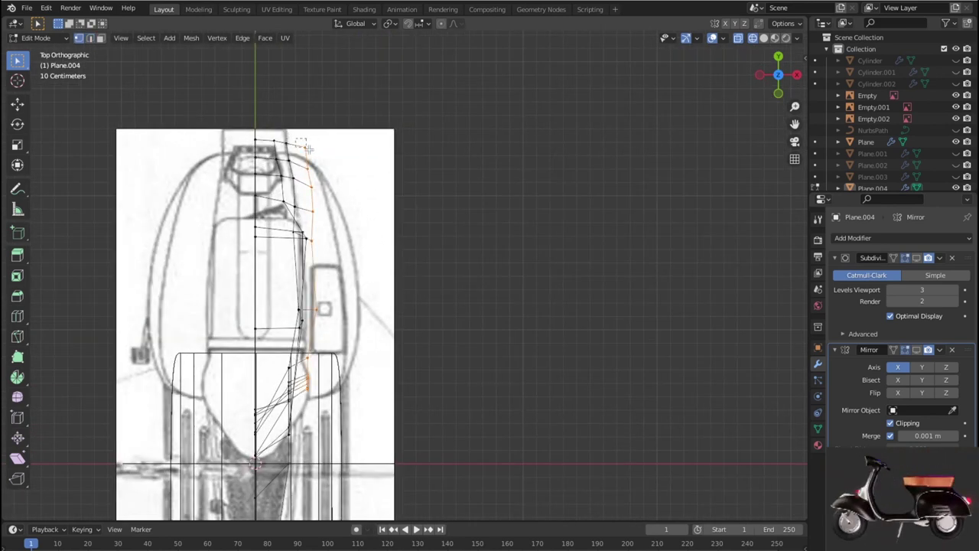
pyautogui.press('g')
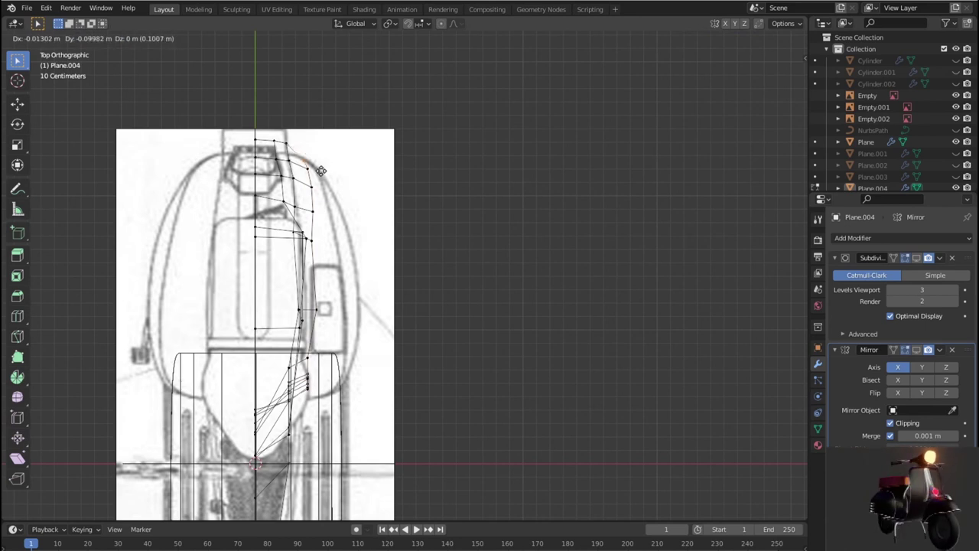
pyautogui.click(298, 159)
pyautogui.press('g')
pyautogui.click(298, 164)
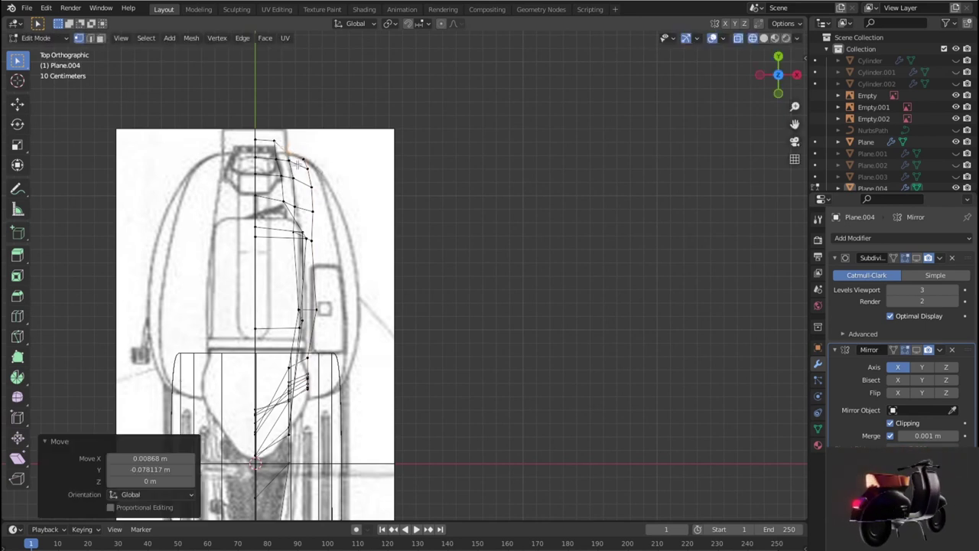
pyautogui.press('g')
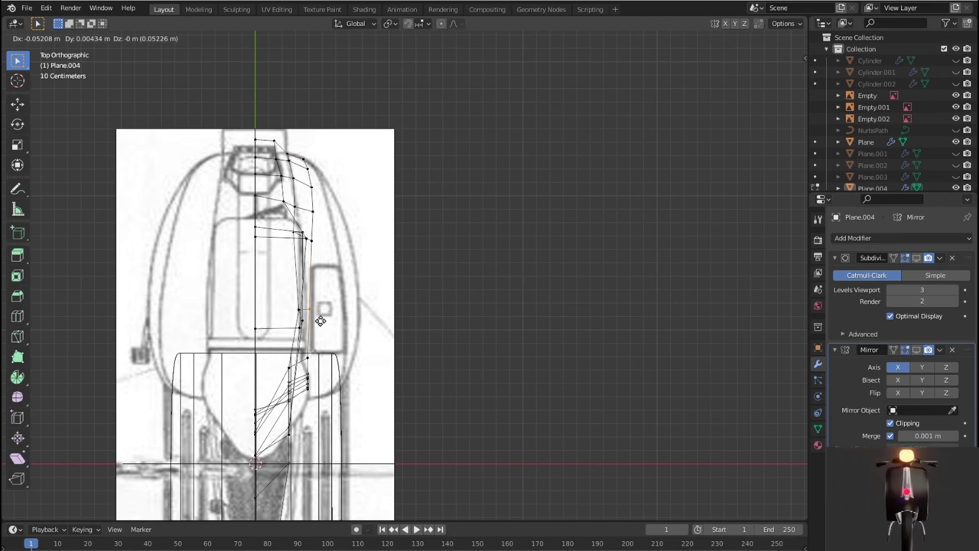
pyautogui.click(322, 320)
pyautogui.moveTo(322, 321)
pyautogui.mouseDown(button='middle')
pyautogui.moveTo(329, 284)
pyautogui.moveTo(254, 248)
pyautogui.moveTo(462, 207)
pyautogui.moveTo(426, 204)
pyautogui.mouseUp(button='middle')
pyautogui.press('KP_3')
# Place the lower vertices near the floorboard on the side blueprint's bottom outline.
pyautogui.scroll(1, 413, 244)
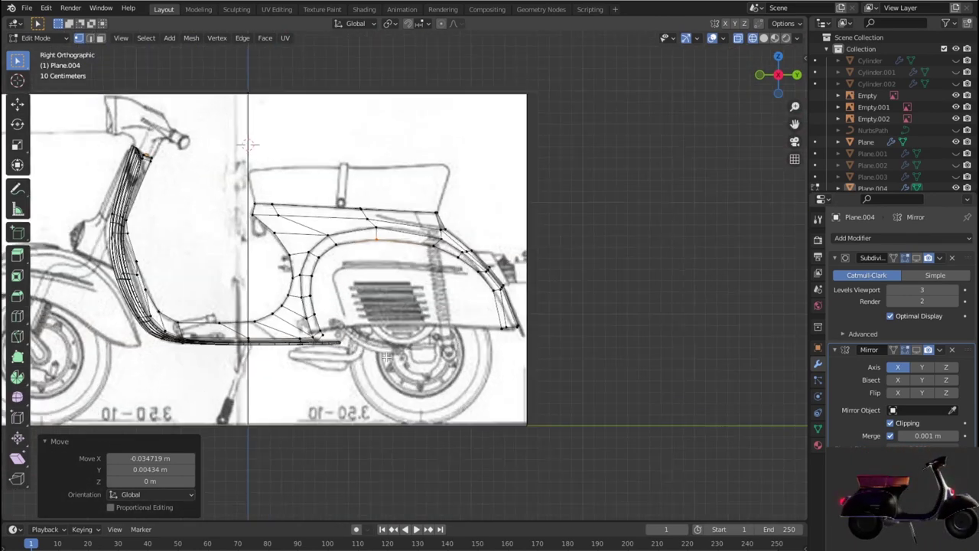
pyautogui.scroll(1, 398, 322)
pyautogui.scroll(3, 366, 346)
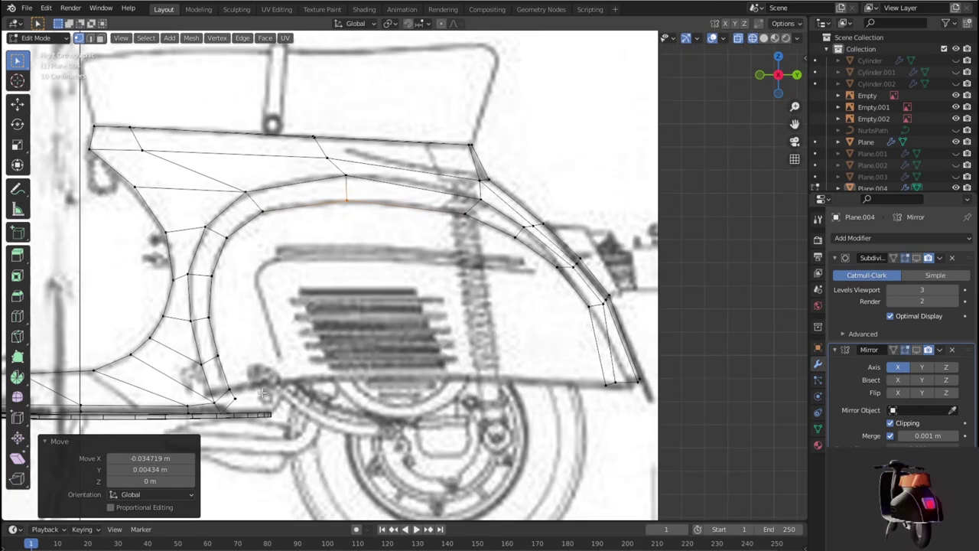
pyautogui.keyDown('shift'); pyautogui.scroll(-5, 262, 393); pyautogui.keyUp('shift')
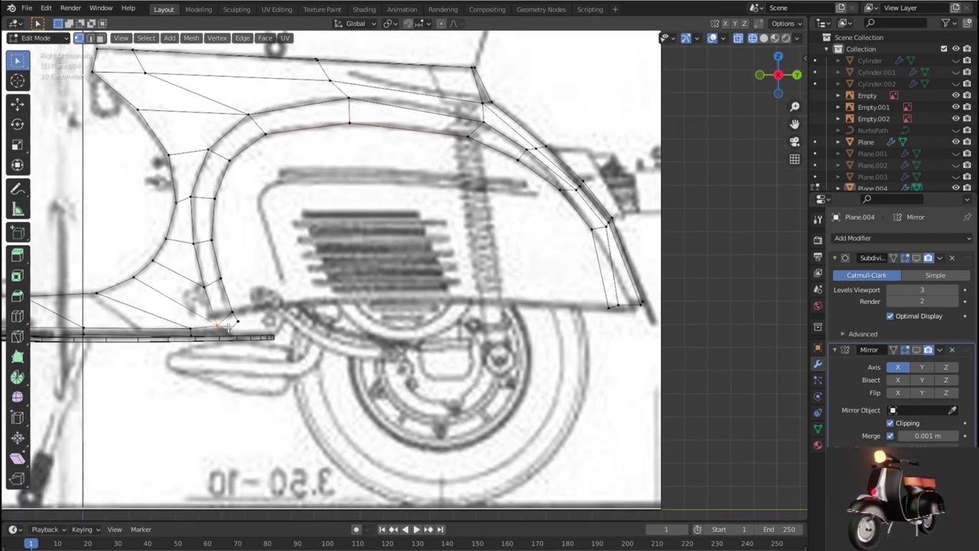
pyautogui.press('g')
pyautogui.click(220, 317)
pyautogui.click(236, 321)
pyautogui.press('g')
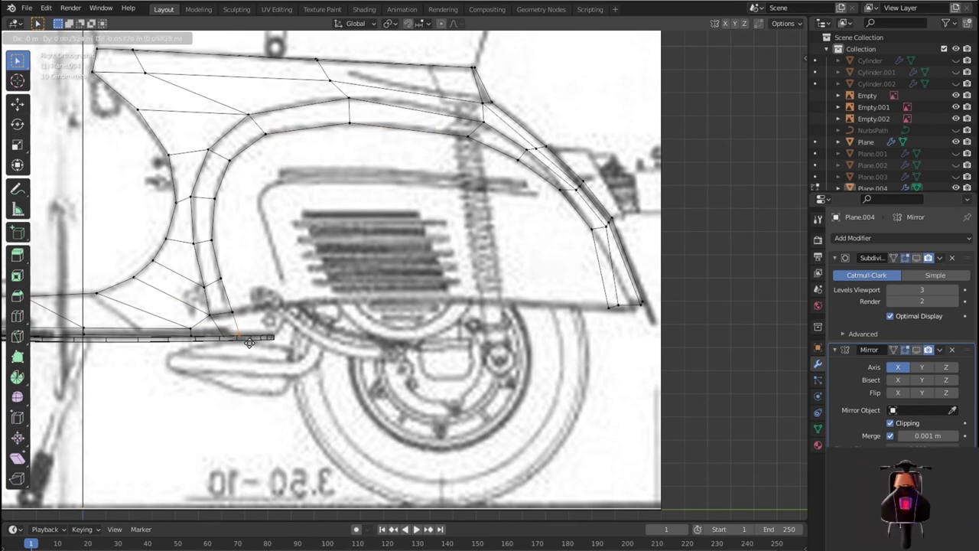
pyautogui.click(243, 330)
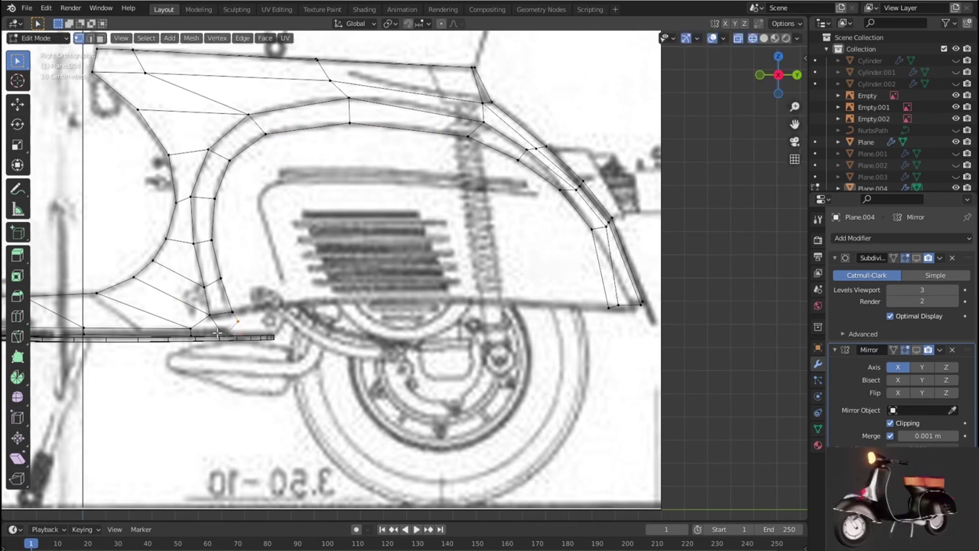
# Refine the remaining lower front vertices along the bottom outline.
pyautogui.press('g')
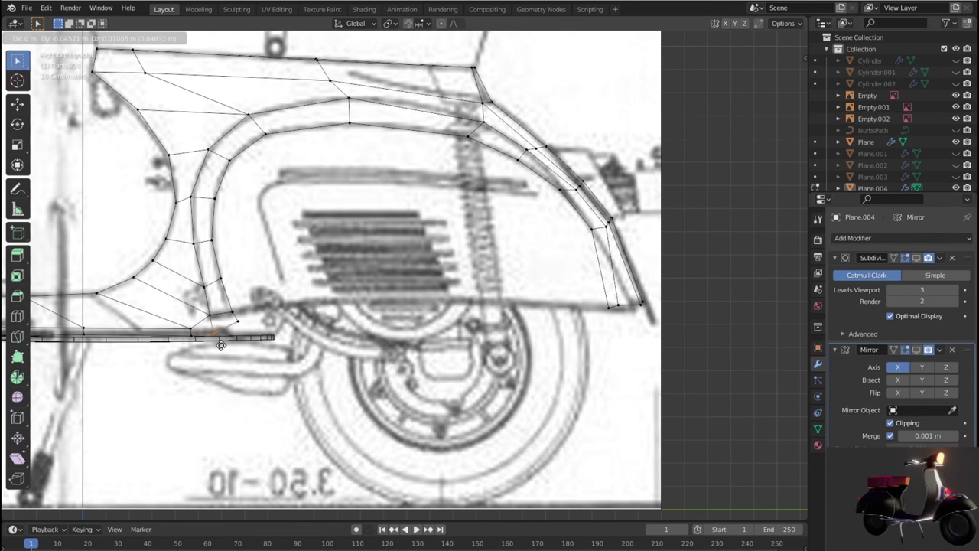
pyautogui.click(217, 348)
pyautogui.press('g')
pyautogui.click(234, 347)
pyautogui.press('g')
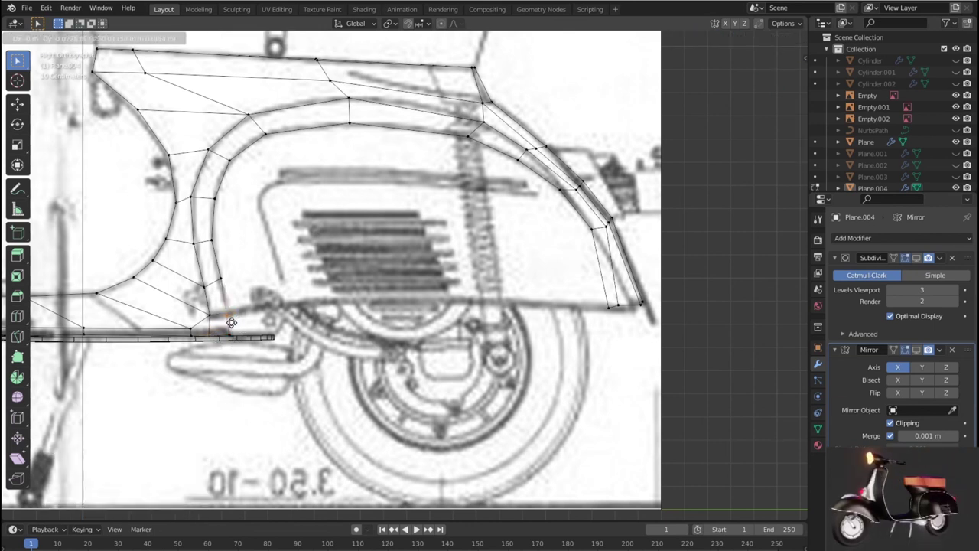
pyautogui.click(229, 320)
pyautogui.press('g')
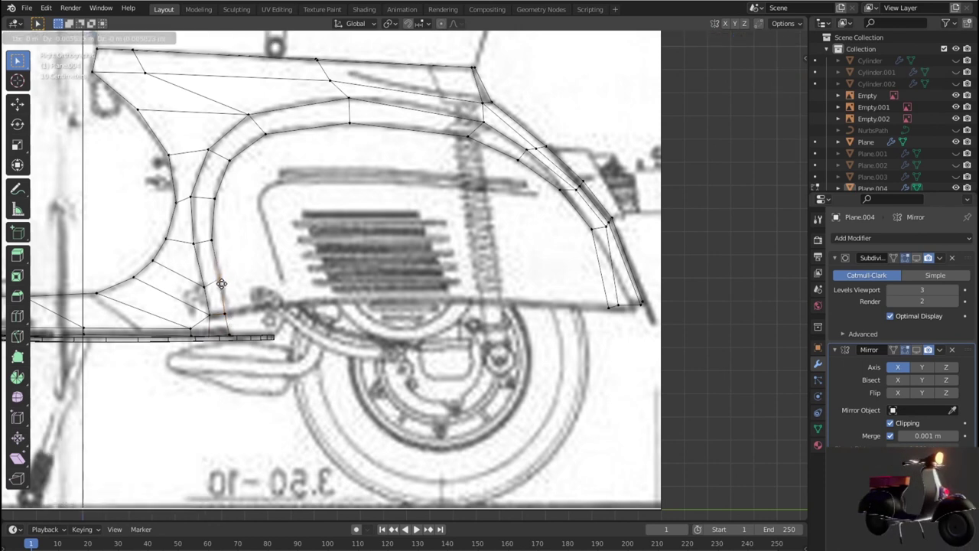
pyautogui.click(220, 284)
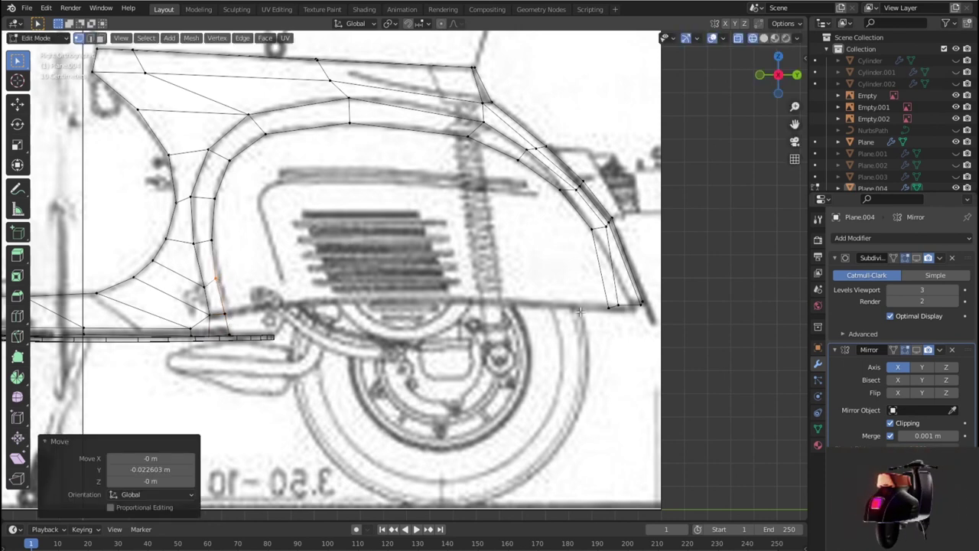
# Settle the rear bottom corner vertices on the blueprint's lower fender tip.
pyautogui.press('g')
pyautogui.click(605, 316)
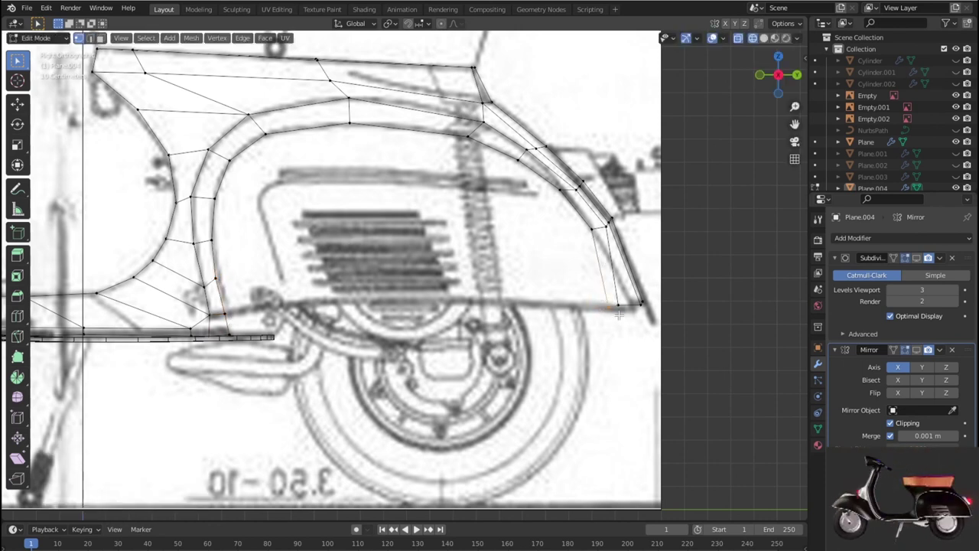
pyautogui.press('g')
pyautogui.click(644, 323)
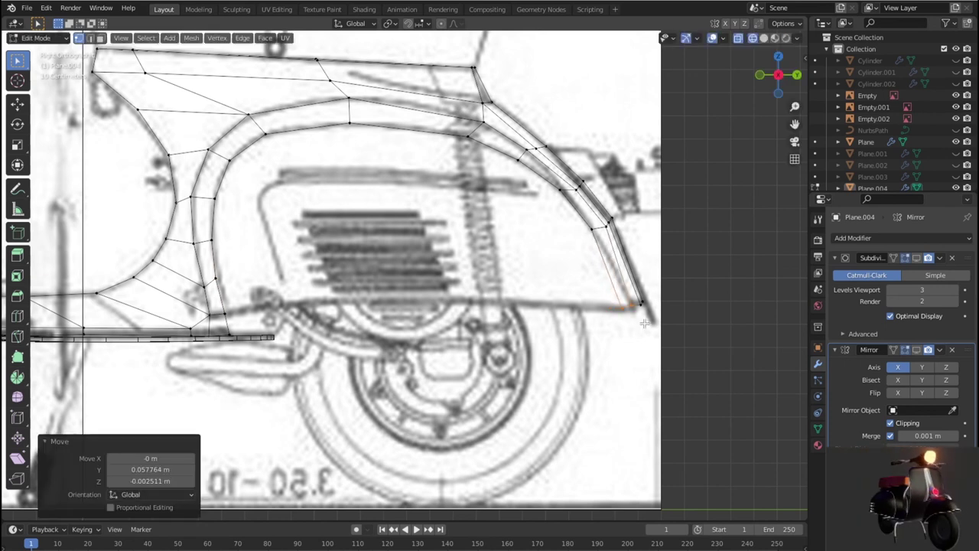
pyautogui.press('g')
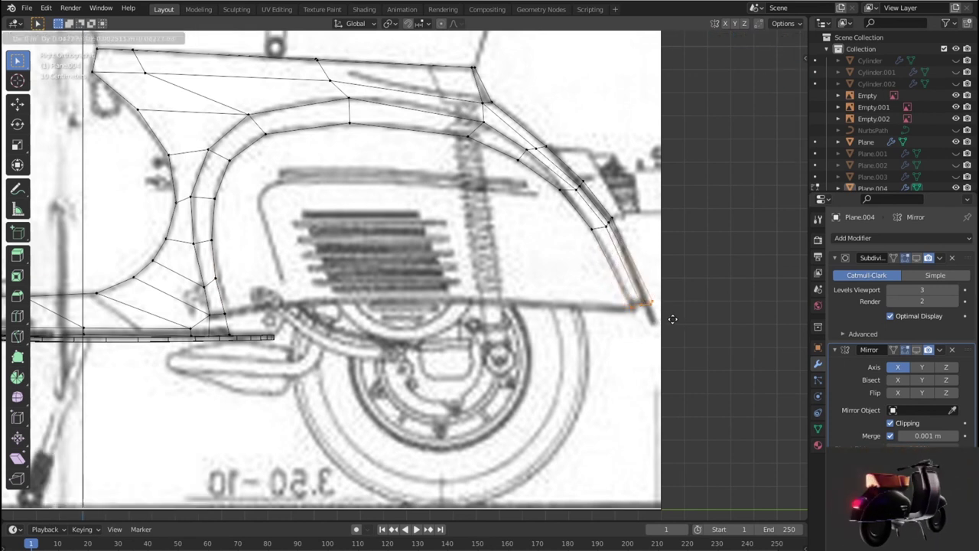
pyautogui.click(673, 316)
pyautogui.press('g')
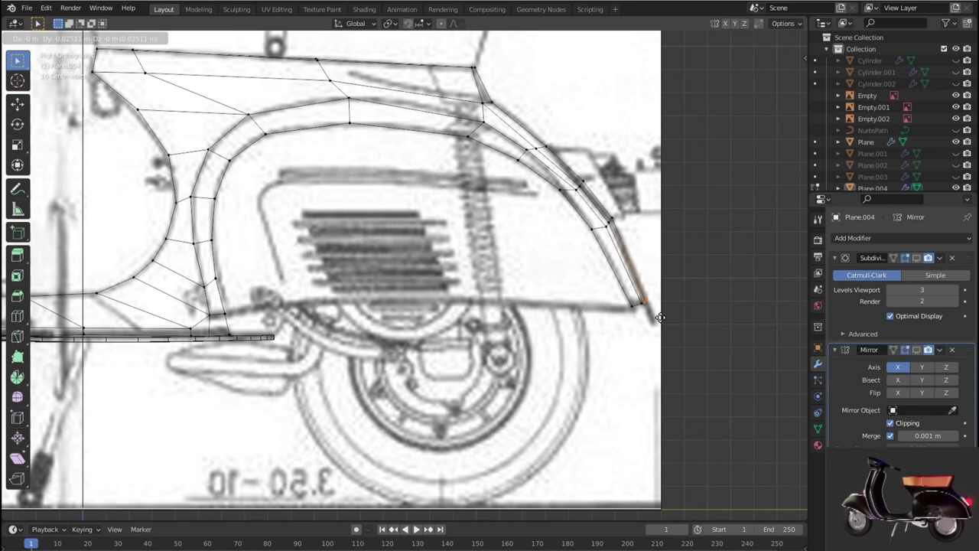
pyautogui.click(659, 317)
pyautogui.press('g')
pyautogui.click(639, 306)
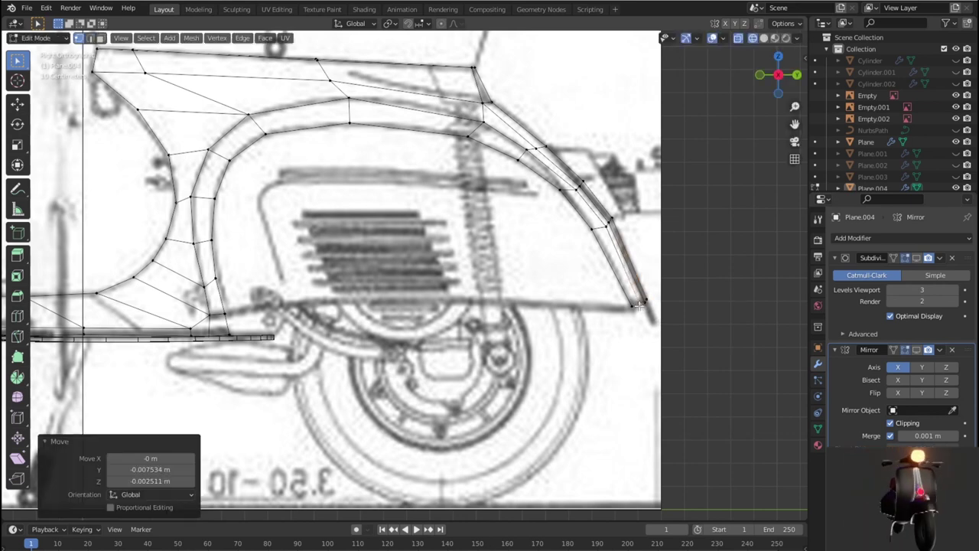
pyautogui.press('KP_7')
pyautogui.scroll(-3, 612, 310)
pyautogui.scroll(2, 329, 166)
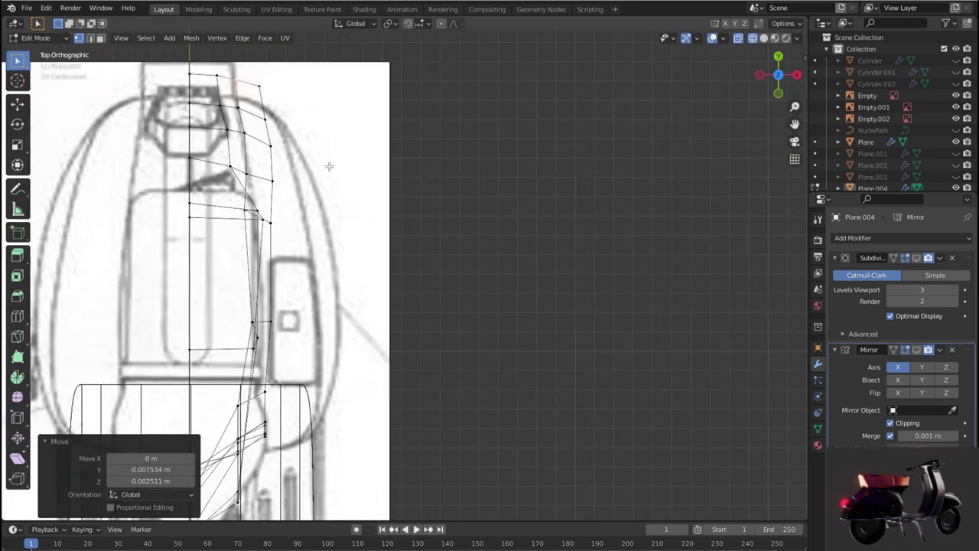
# In Top view, move the panel's top-rear edge onto the blueprint's rear body curve.
pyautogui.keyDown('shift'); pyautogui.moveTo(223, 99); pyautogui.dragTo(256, 169, button='middle'); pyautogui.keyUp('shift')
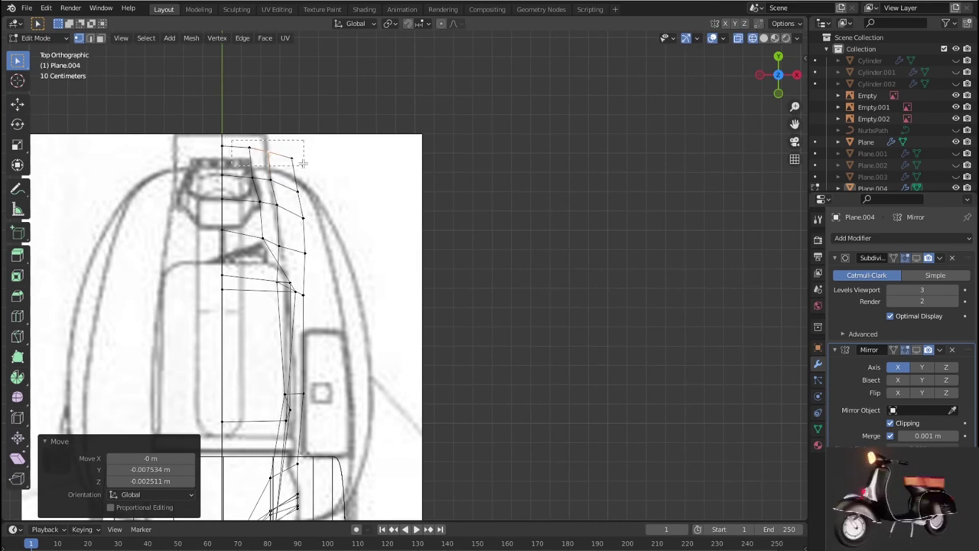
pyautogui.moveTo(303, 163); pyautogui.dragTo(304, 164)
pyautogui.press('g')
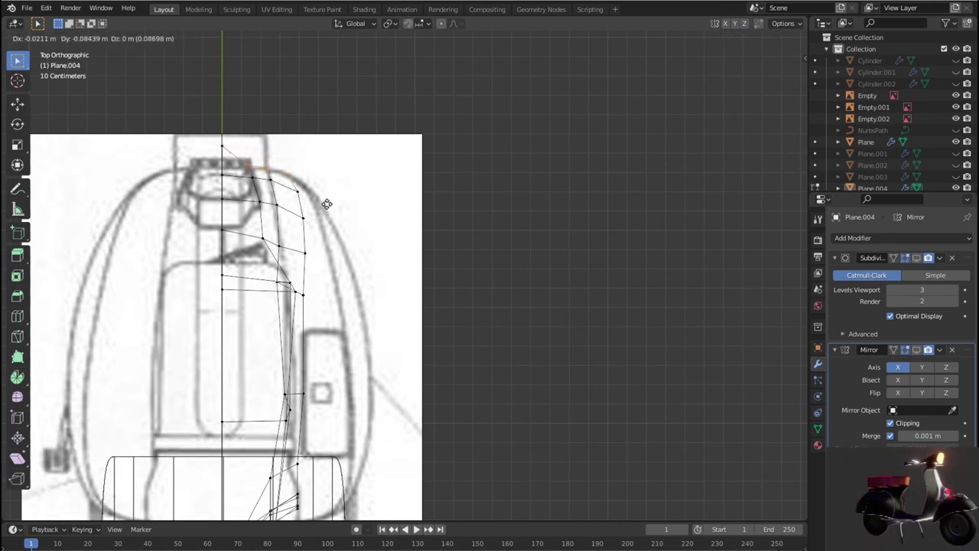
pyautogui.click(327, 202)
pyautogui.press('g')
pyautogui.click(241, 182)
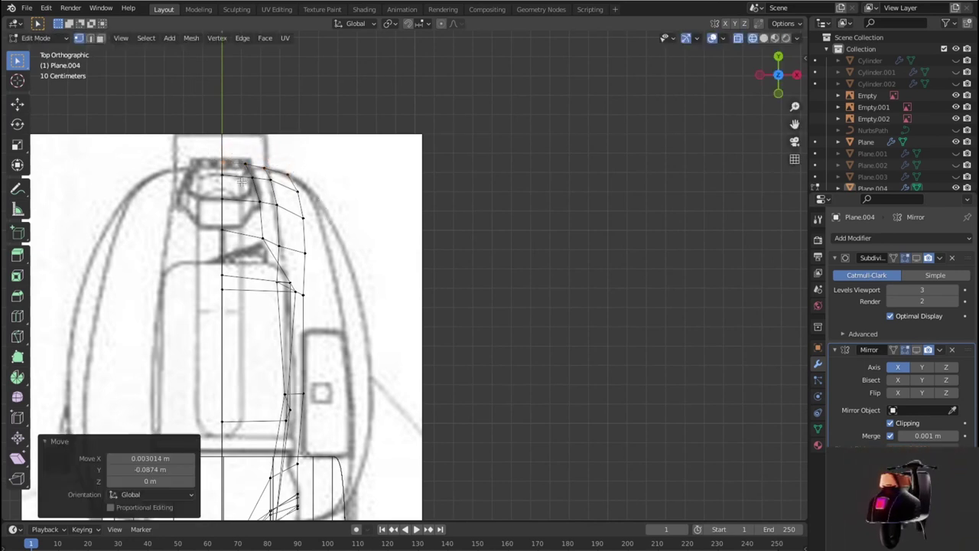
pyautogui.press('KP_3')
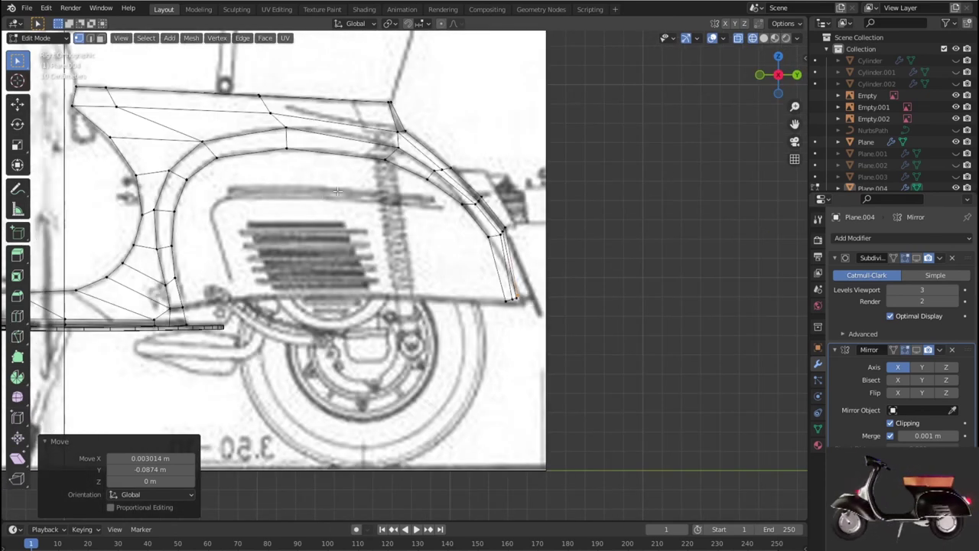
# Move the rear lower corner vertex to match the side blueprint.
pyautogui.press('g')
pyautogui.rightClick(577, 310)
pyautogui.press('g')
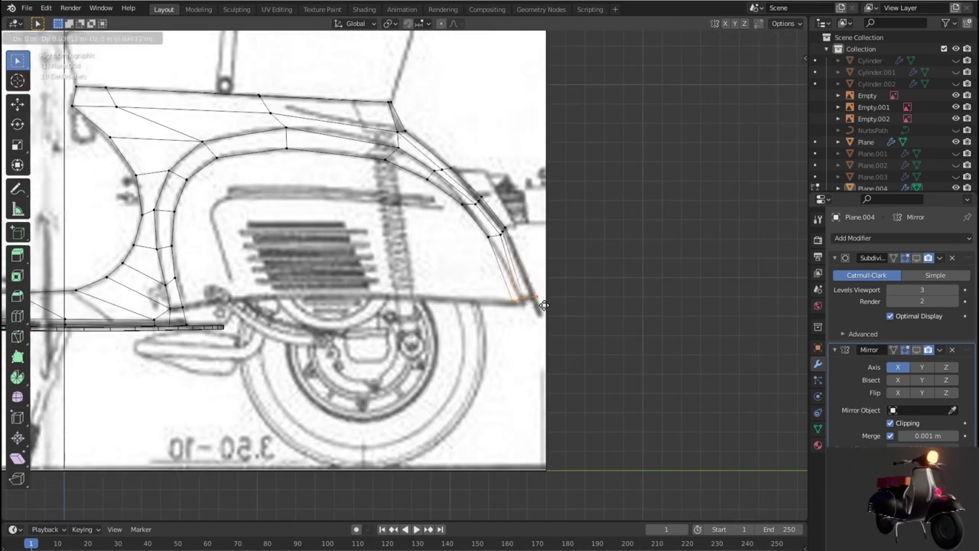
pyautogui.click(542, 305)
pyautogui.press('g')
pyautogui.click(534, 299)
pyautogui.press('g')
pyautogui.click(523, 298)
# Adjust a second rear corner vertex onto the side blueprint outline.
pyautogui.click(504, 303)
pyautogui.press('g')
pyautogui.click(526, 301)
pyautogui.press('g')
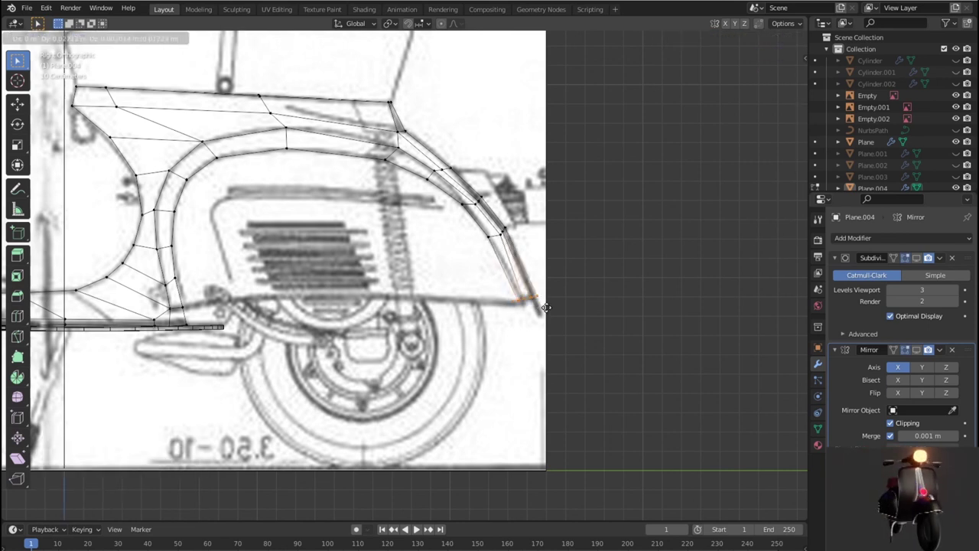
pyautogui.click(546, 290)
pyautogui.press('g')
pyautogui.click(522, 302)
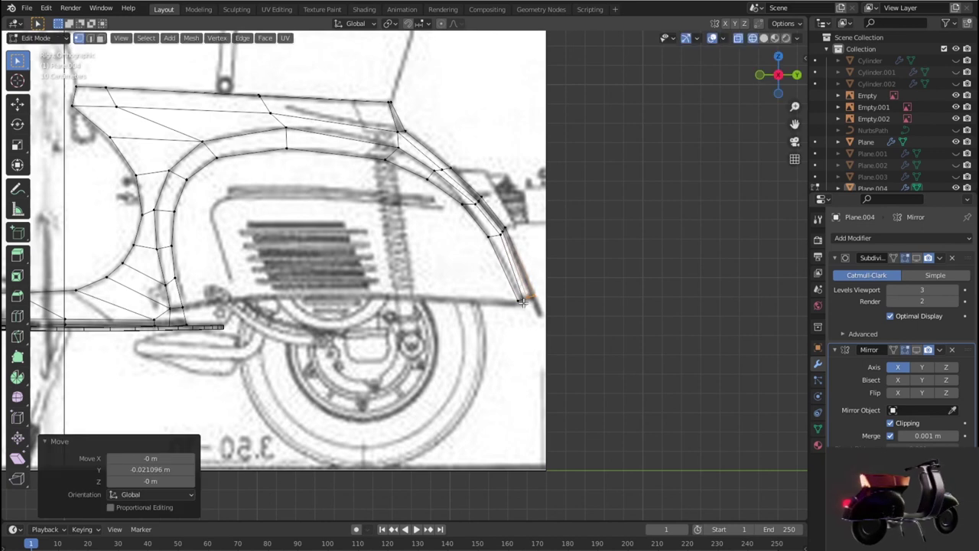
# Extrude the inner edge loop and scale it inward to 0.631 to outline the vent grille.
pyautogui.press('2')
pyautogui.keyDown('alt'); pyautogui.click(408, 172); pyautogui.keyUp('alt')
pyautogui.press('e')
pyautogui.press('s')
pyautogui.click(390, 239)
pyautogui.scroll(-2, 474, 272)
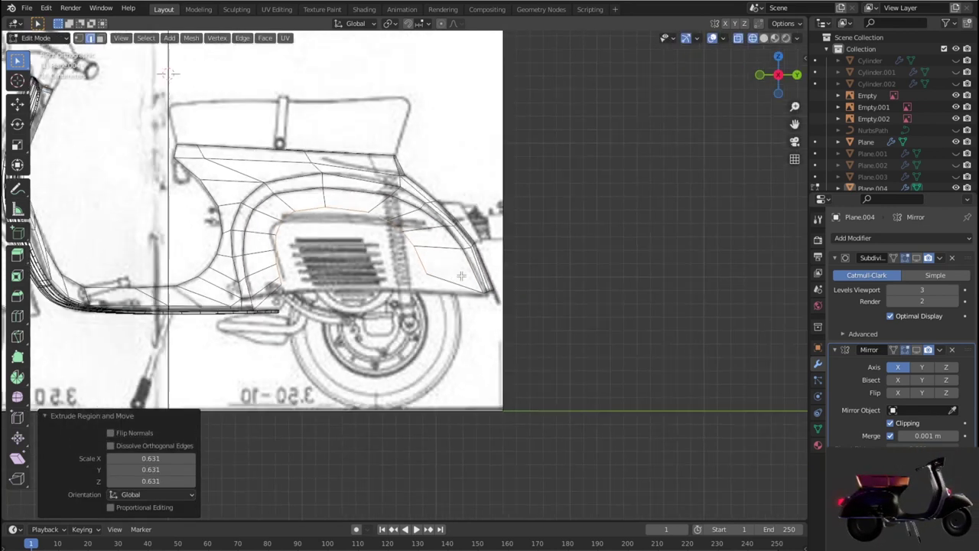
pyautogui.scroll(-2, 476, 272)
pyautogui.press('KP_7')
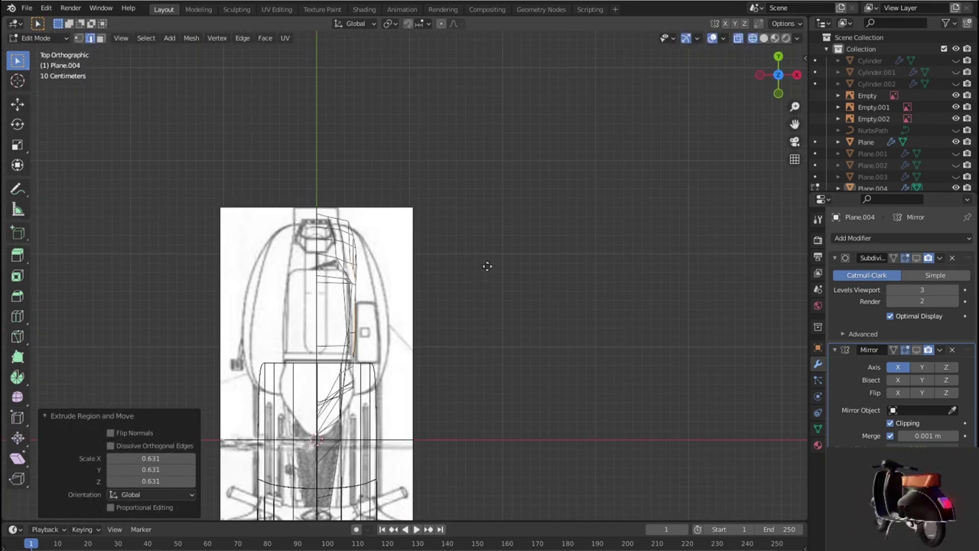
# Shift the new inset loop sideways onto the top blueprint's pod outline.
pyautogui.press('g')
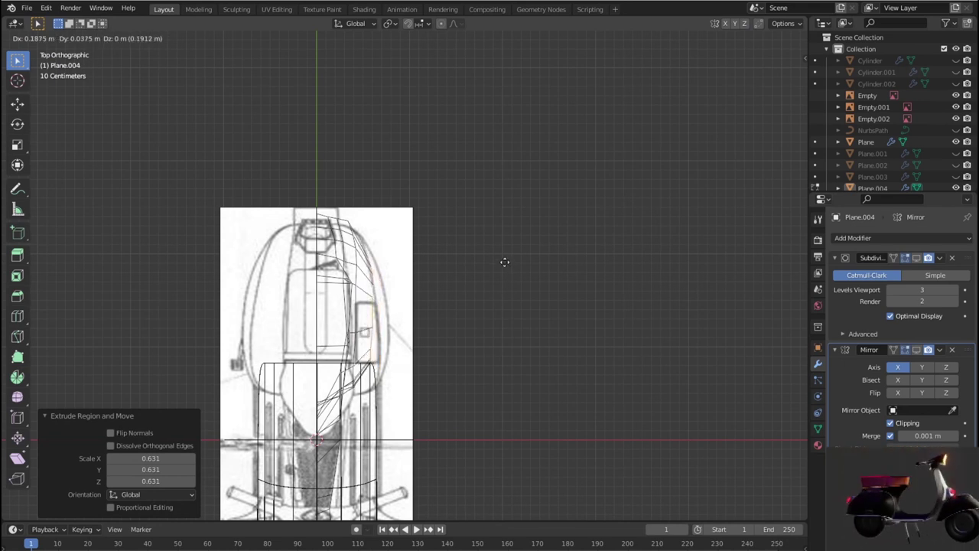
pyautogui.click(505, 261)
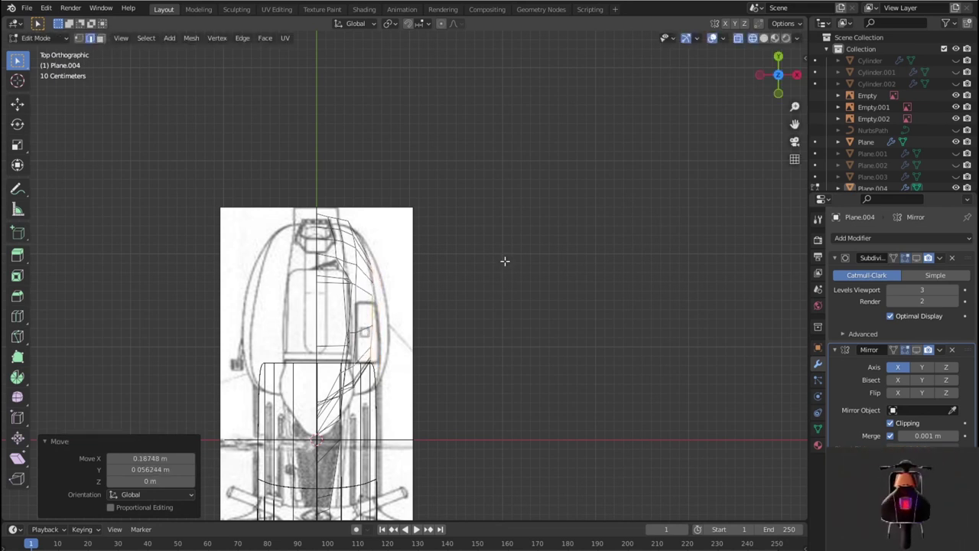
pyautogui.scroll(2, 435, 354)
pyautogui.scroll(2, 437, 350)
pyautogui.scroll(1, 429, 311)
pyautogui.scroll(1, 429, 311)
pyautogui.scroll(1, 398, 327)
# Snap the upper side-edge vertices onto the curved pod outline in top view.
pyautogui.press('g')
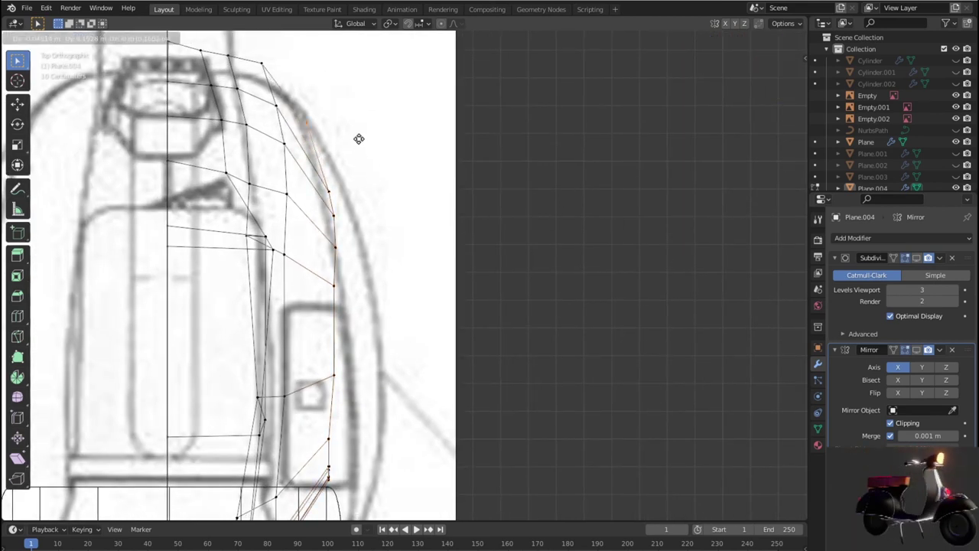
pyautogui.click(355, 142)
pyautogui.moveTo(357, 198); pyautogui.dragTo(357, 198)
pyautogui.press('g')
pyautogui.click(338, 176)
pyautogui.press('g')
pyautogui.click(340, 213)
pyautogui.click(350, 252)
pyautogui.press('g')
pyautogui.click(350, 252)
pyautogui.click(352, 293)
pyautogui.press('g')
pyautogui.click(359, 296)
# Place the lower side-edge vertices on the pod outline and orbit to check the shape.
pyautogui.keyDown('shift'); pyautogui.scroll(-5, 361, 343); pyautogui.keyUp('shift')
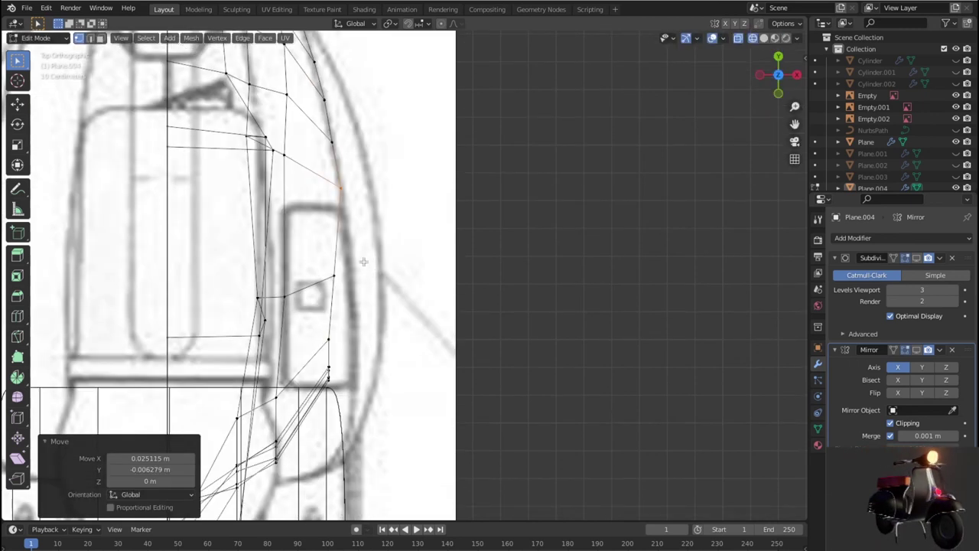
pyautogui.press('g')
pyautogui.click(423, 267)
pyautogui.click(353, 316)
pyautogui.press('g')
pyautogui.click(377, 312)
pyautogui.press('g')
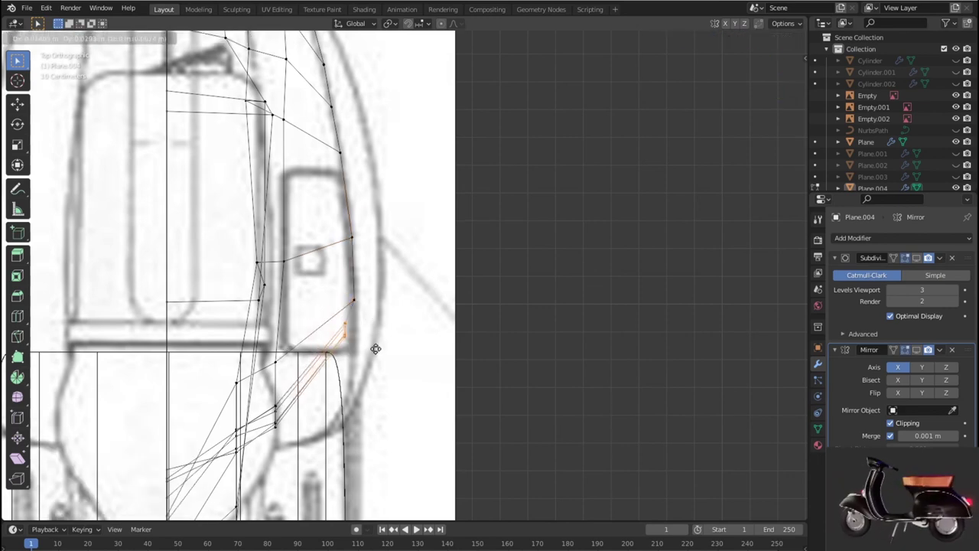
pyautogui.click(376, 355)
pyautogui.moveTo(376, 355)
pyautogui.mouseDown(button='middle')
pyautogui.moveTo(525, 293)
pyautogui.moveTo(313, 295)
pyautogui.mouseUp(button='middle')
pyautogui.scroll(-5, 440, 332)
# With X-ray on, reposition a hidden vertex on the panel, then return to solid shading.
pyautogui.moveTo(497, 315); pyautogui.dragTo(478, 266, button='middle')
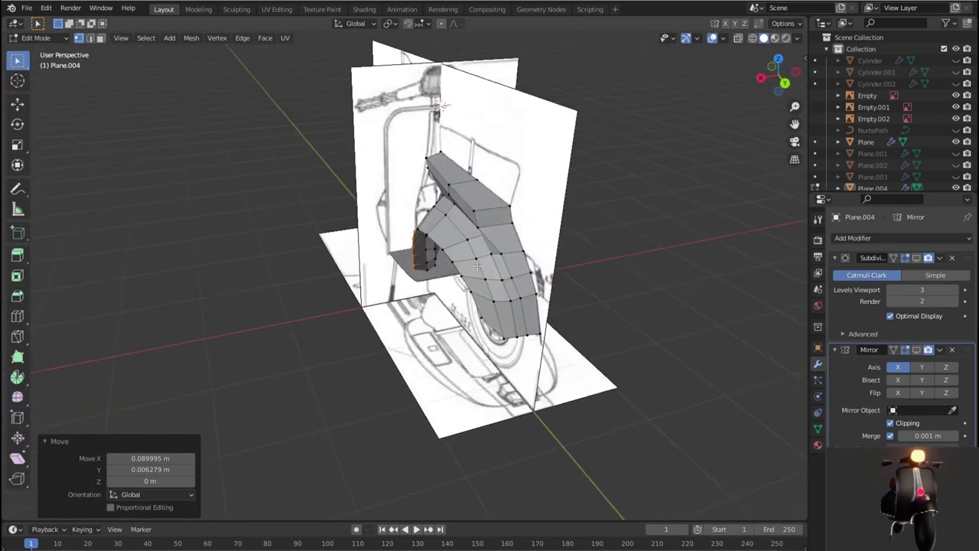
pyautogui.scroll(4, 477, 266)
pyautogui.hotkey('shift', 'z')
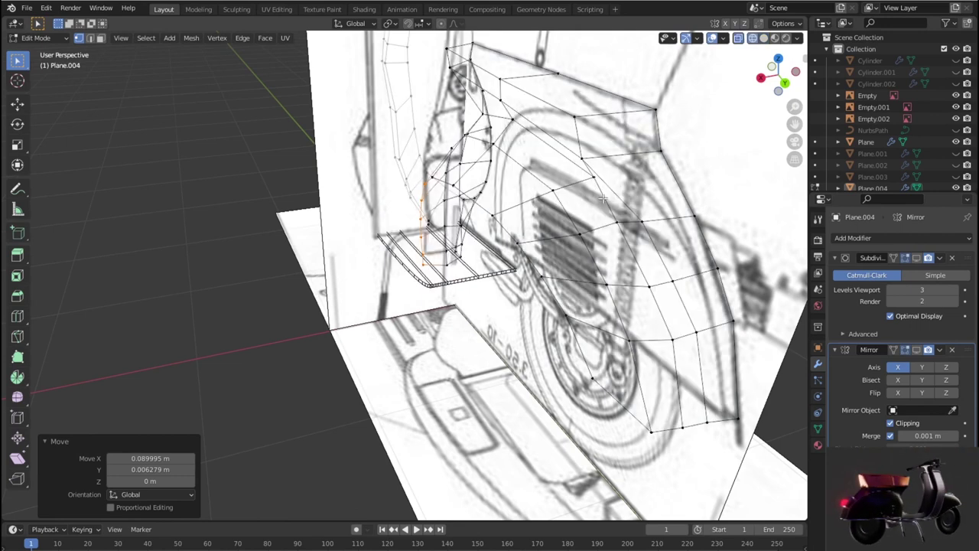
pyautogui.click(594, 178)
pyautogui.press('g')
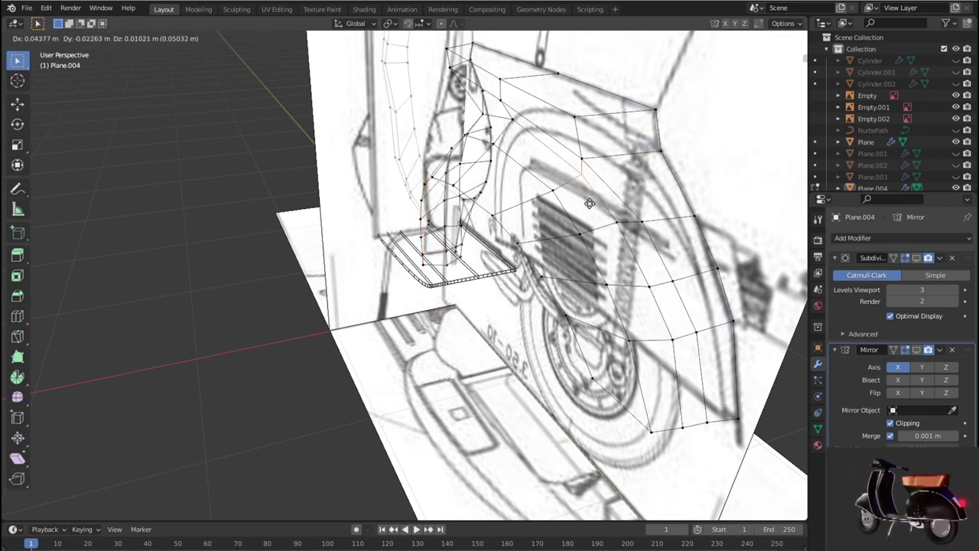
pyautogui.click(588, 202)
pyautogui.hotkey('shift', 'z')
# View the panel in Right Orthographic with X-ray, zoomed in against the side blueprint.
pyautogui.moveTo(587, 203)
pyautogui.mouseDown(button='middle')
pyautogui.moveTo(742, 218)
pyautogui.moveTo(770, 202)
pyautogui.moveTo(477, 286)
pyautogui.moveTo(463, 351)
pyautogui.moveTo(358, 287)
pyautogui.mouseUp(button='middle')
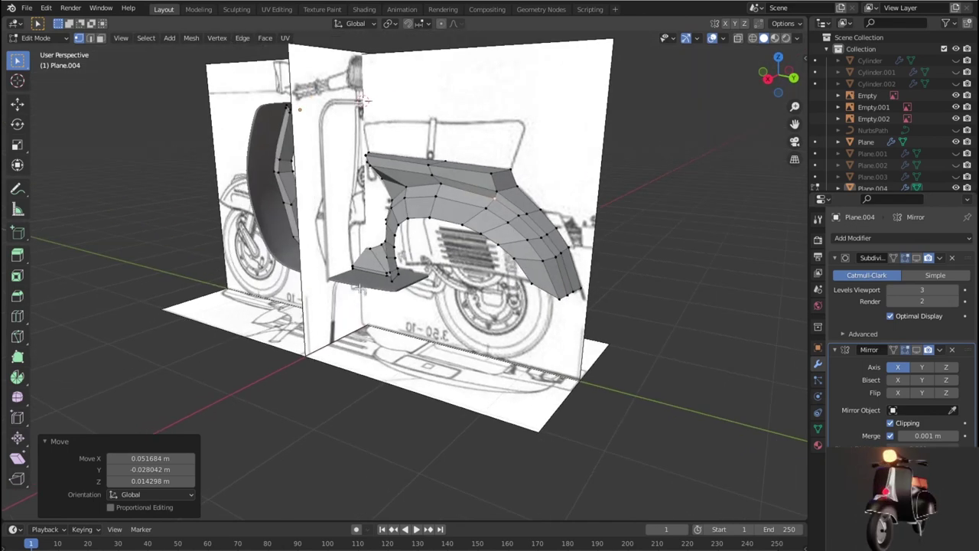
pyautogui.moveTo(440, 288); pyautogui.dragTo(540, 301, button='middle')
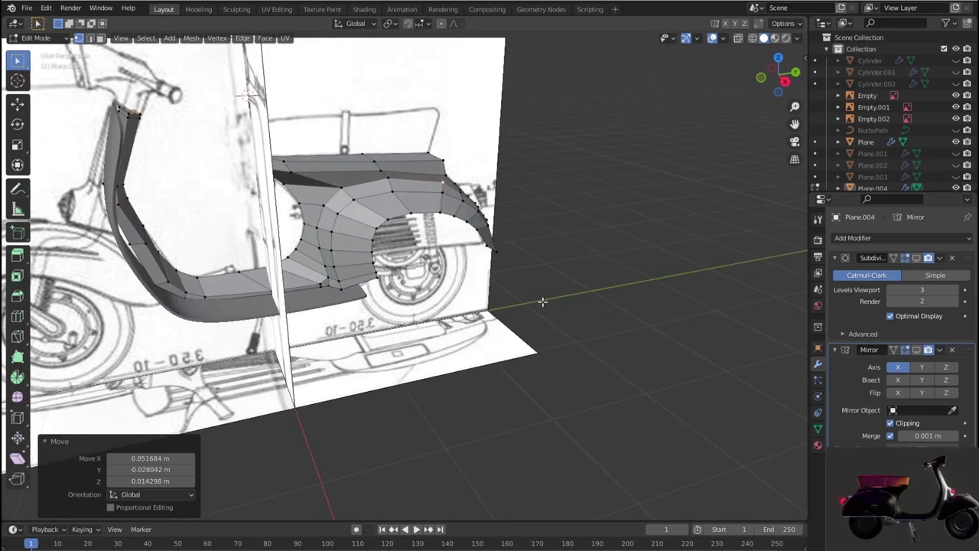
pyautogui.press('KP_3')
pyautogui.hotkey('alt', 'z')
pyautogui.scroll(1, 542, 303)
pyautogui.scroll(1, 540, 297)
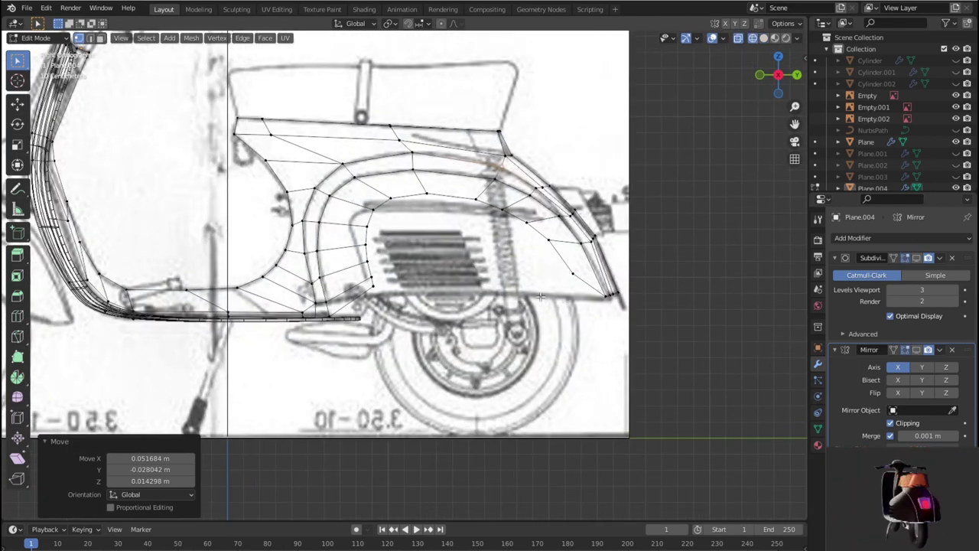
# Move the lower side-panel vertices onto the blueprint outline.
pyautogui.click(373, 285)
pyautogui.press('g')
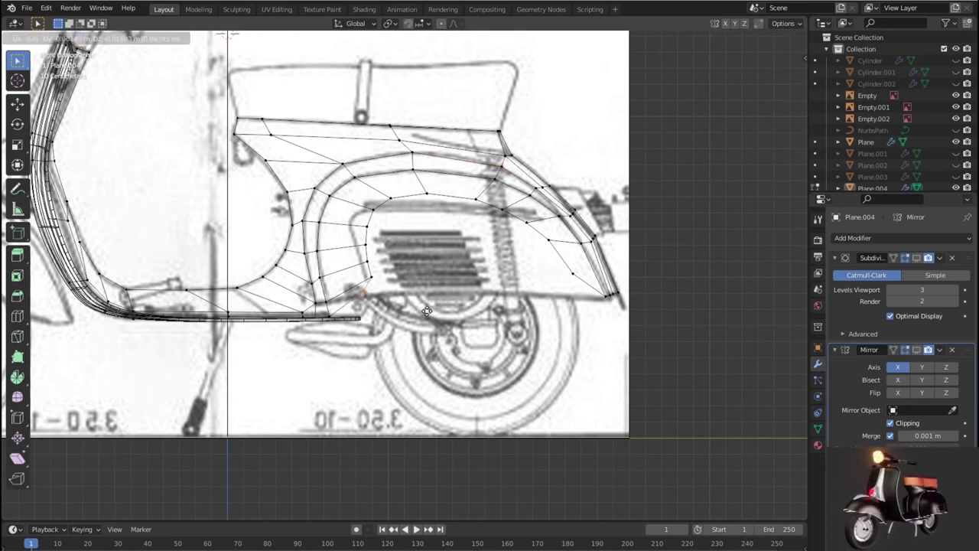
pyautogui.click(437, 312)
pyautogui.press('g')
pyautogui.click(358, 277)
pyautogui.press('g')
pyautogui.click(379, 267)
pyautogui.press('g')
# Align the vertices along the vent edge and its top line with the blueprint.
pyautogui.click(369, 247)
pyautogui.click(371, 236)
pyautogui.press('g')
pyautogui.click(370, 230)
pyautogui.press('g')
pyautogui.click(375, 224)
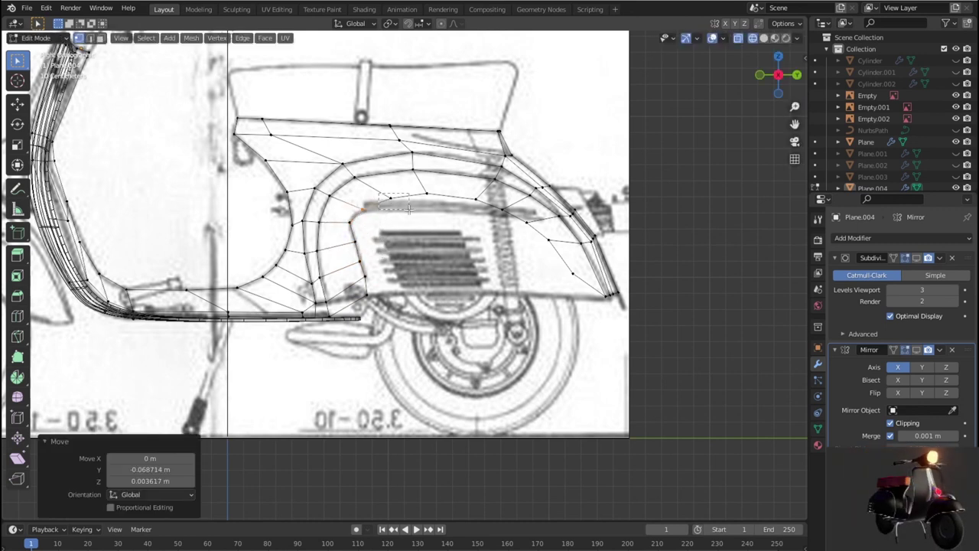
pyautogui.press('g')
pyautogui.click(411, 190)
pyautogui.press('g')
pyautogui.click(465, 190)
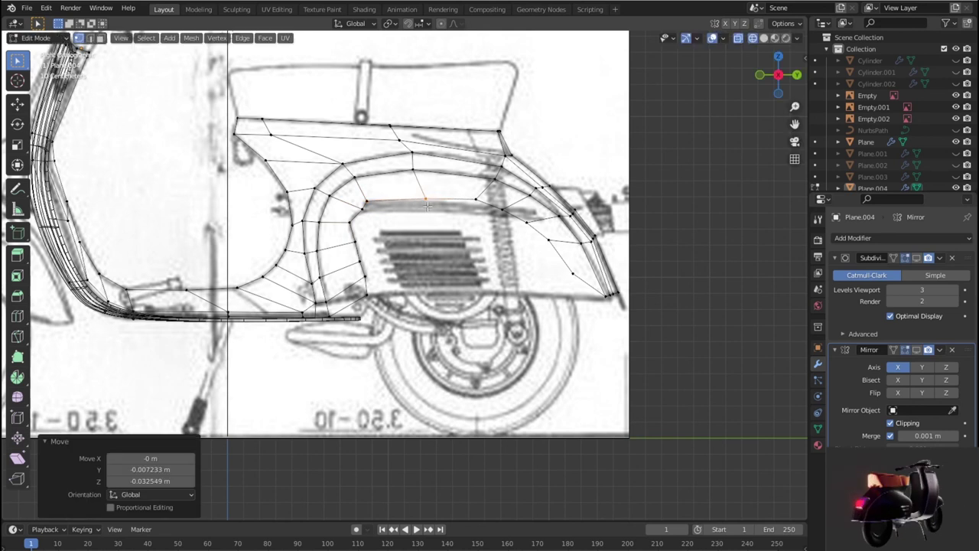
# Slide the right-hand vertices along the outline and lower the rear vertex onto it.
pyautogui.press('g')
pyautogui.click(478, 205)
pyautogui.press('g')
pyautogui.click(524, 215)
pyautogui.press('g')
pyautogui.click(539, 224)
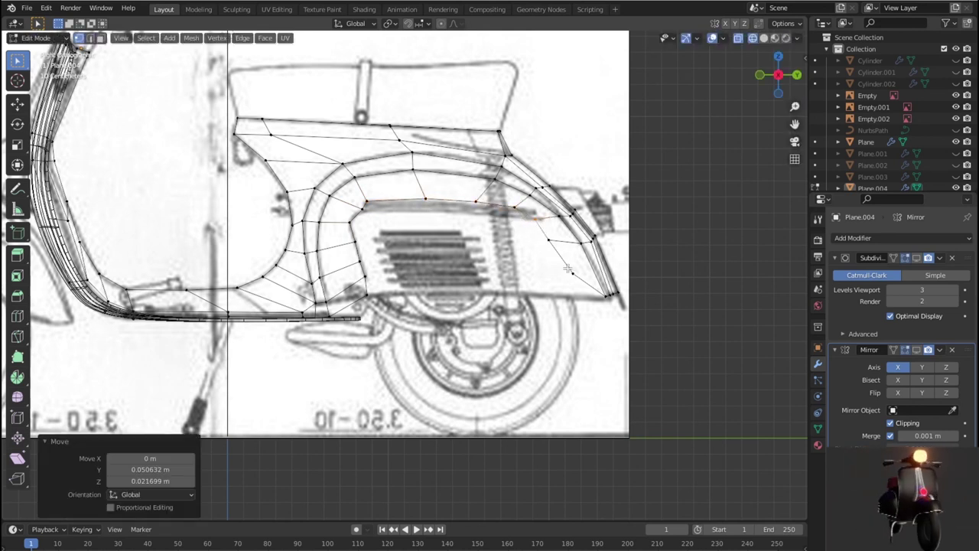
pyautogui.press('g')
pyautogui.click(579, 306)
pyautogui.press('g')
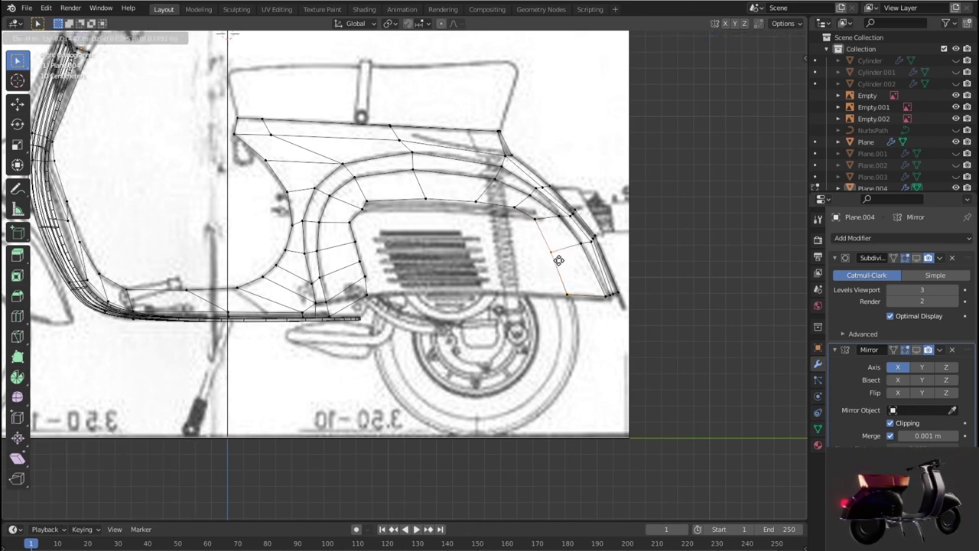
pyautogui.click(542, 233)
pyautogui.press('g')
pyautogui.click(547, 236)
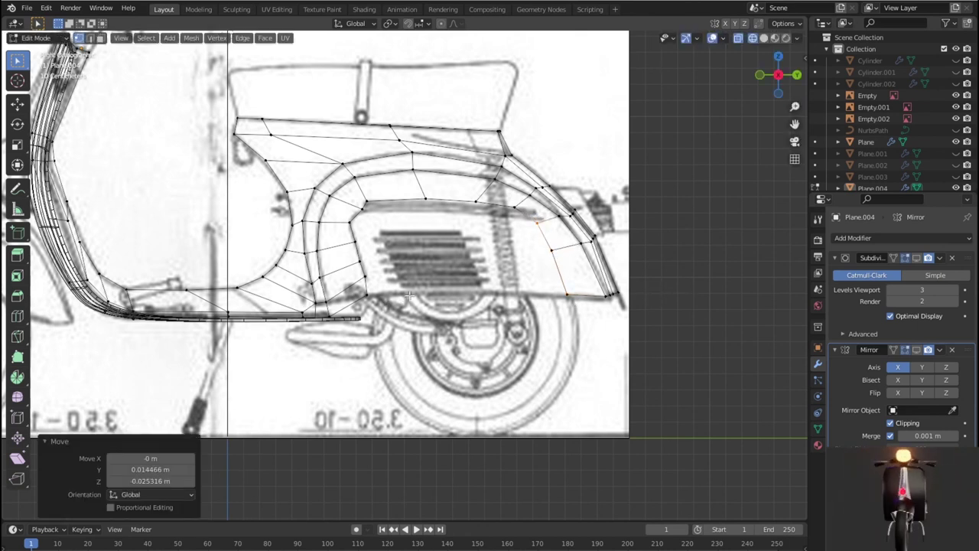
# Extrude the vent edge loop and scale it inward to 0.422.
pyautogui.press('2')
pyautogui.keyDown('alt'); pyautogui.click(564, 287); pyautogui.keyUp('alt')
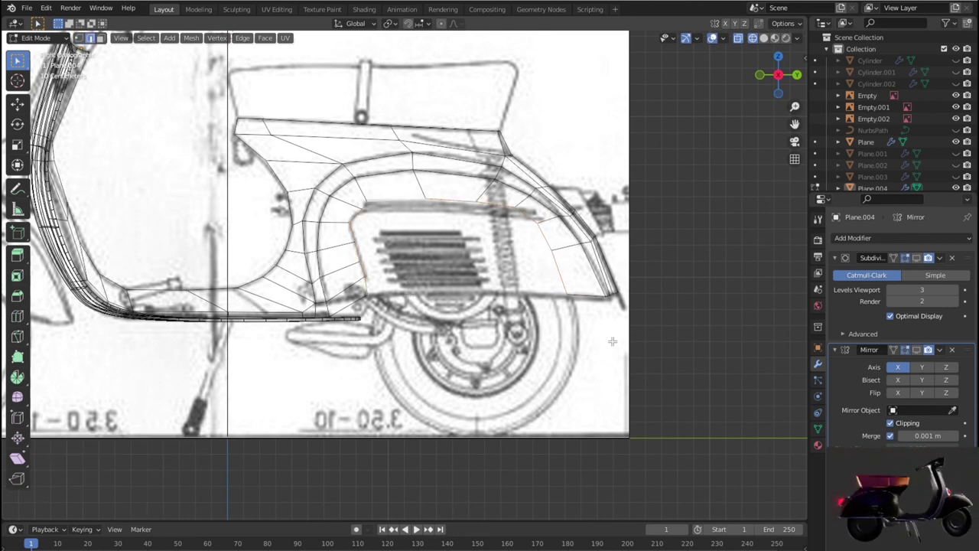
pyautogui.press('s')
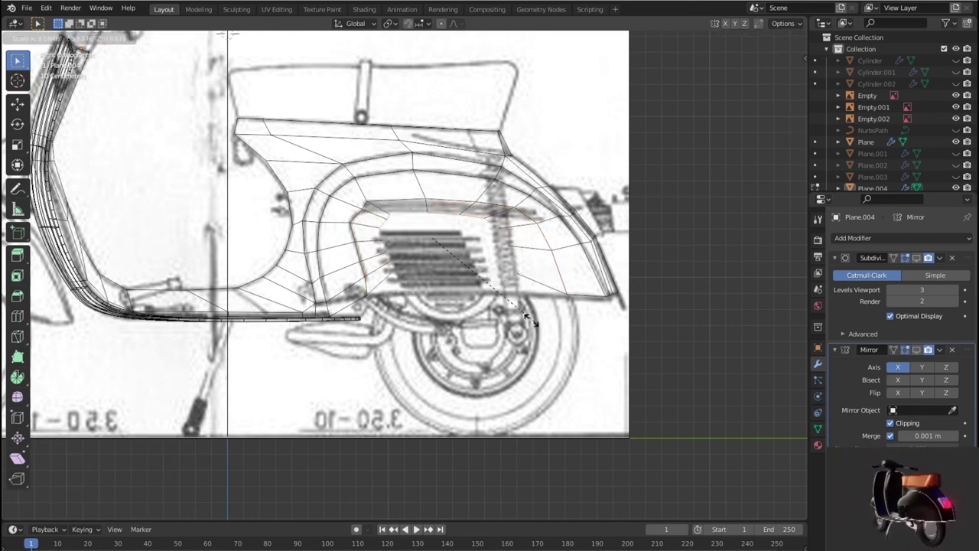
pyautogui.click(492, 302)
pyautogui.scroll(2, 461, 289)
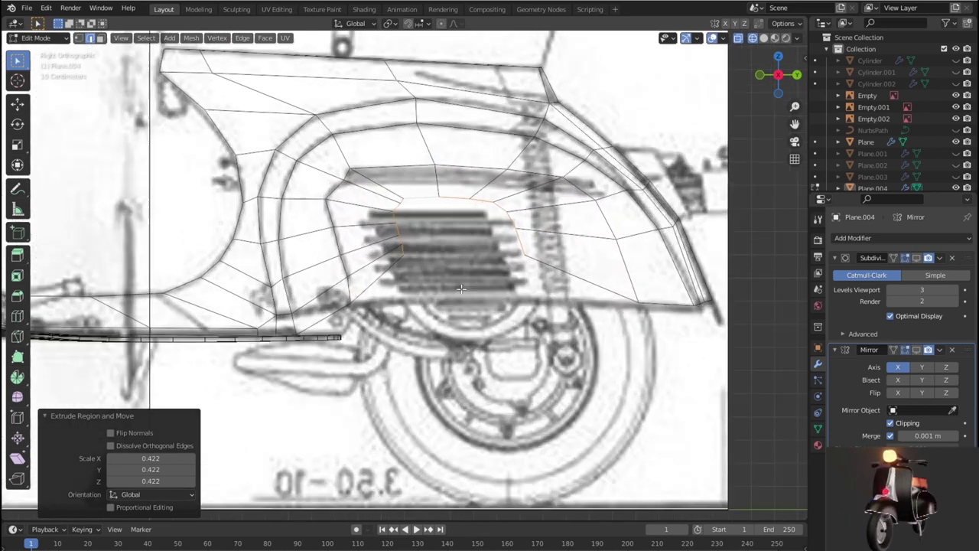
# Shift the inner loop sideways in depth from Top view, then return to Right side view.
pyautogui.scroll(1, 461, 288)
pyautogui.press('KP_7')
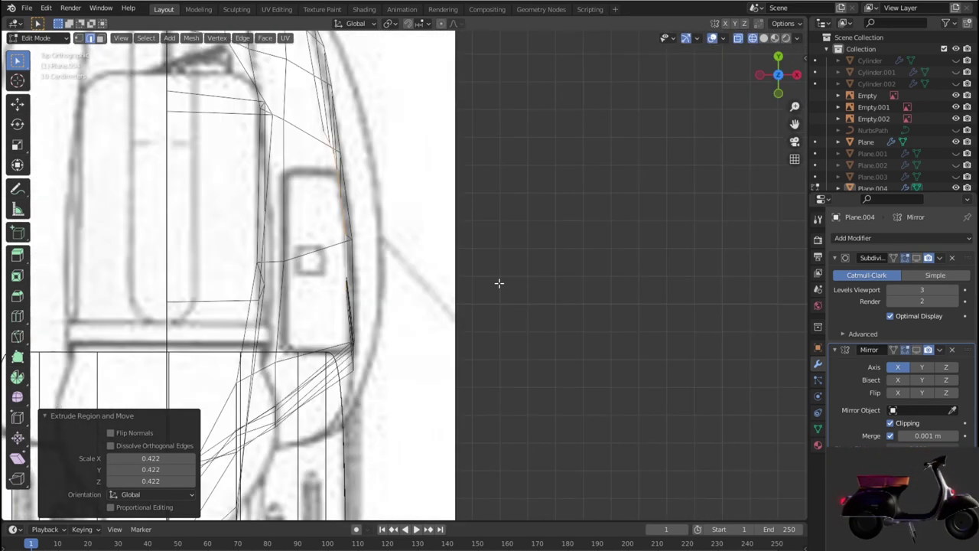
pyautogui.press('g')
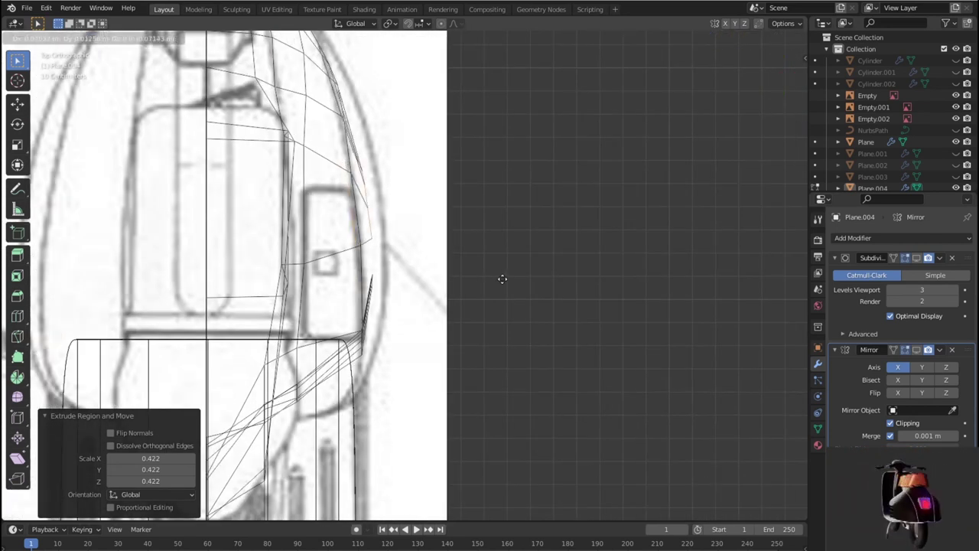
pyautogui.click(509, 277)
pyautogui.press('KP_3')
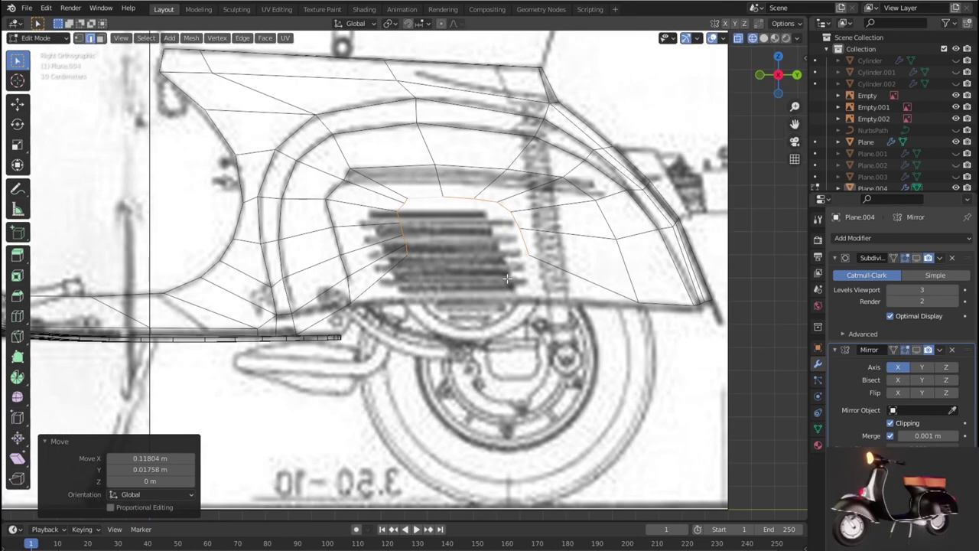
# Snap the inner loop's left-edge vertices onto the grille's corner and slanted left edge.
pyautogui.scroll(-2, 510, 278)
pyautogui.scroll(2, 510, 278)
pyautogui.scroll(2, 507, 280)
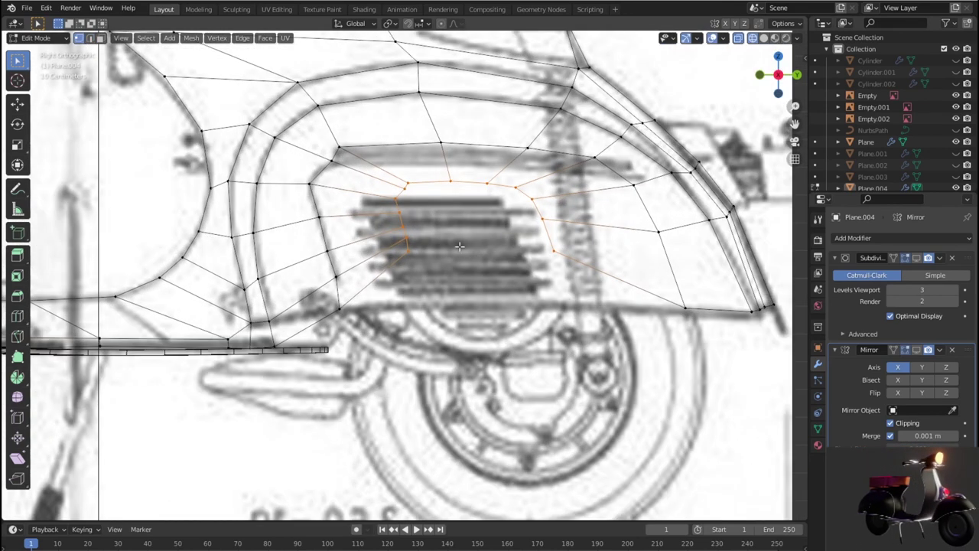
pyautogui.moveTo(414, 247); pyautogui.dragTo(414, 248)
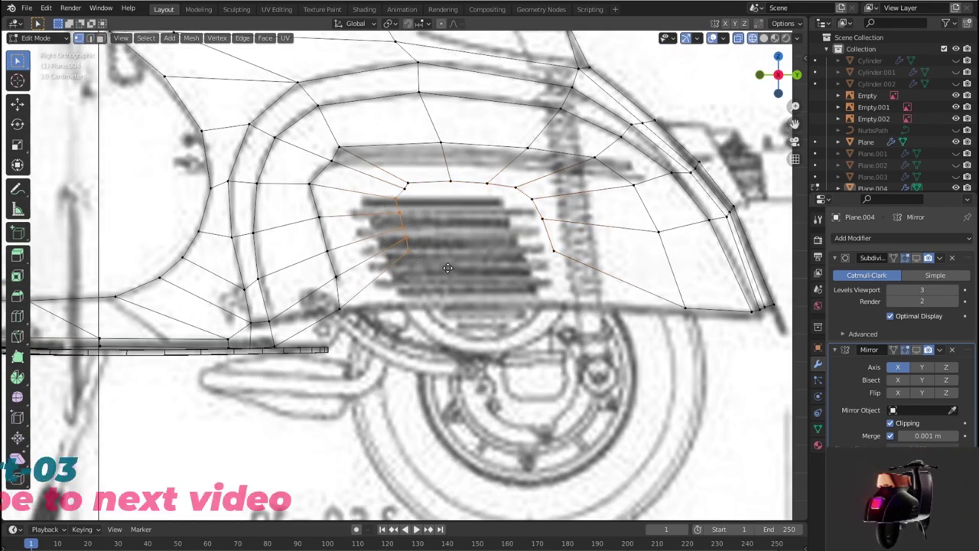
pyautogui.press('g')
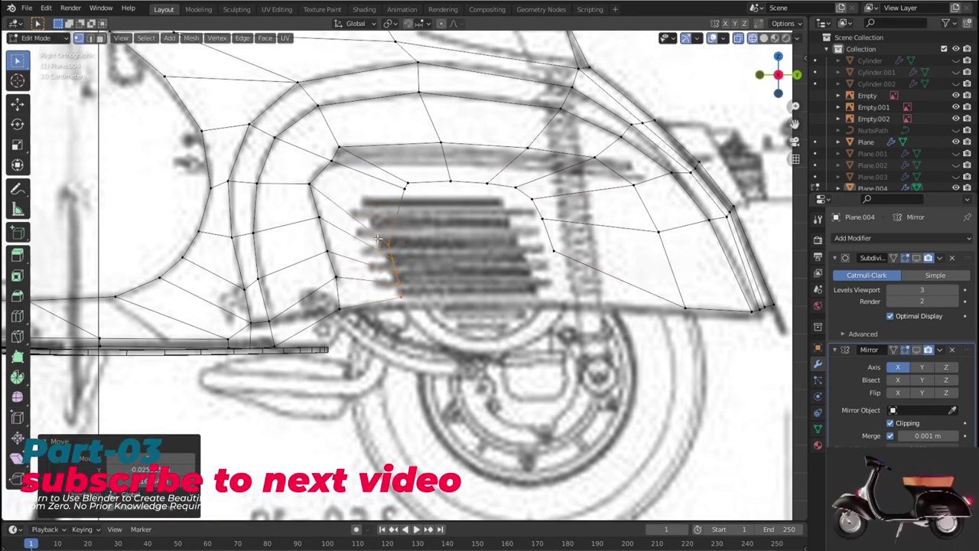
pyautogui.click(377, 208)
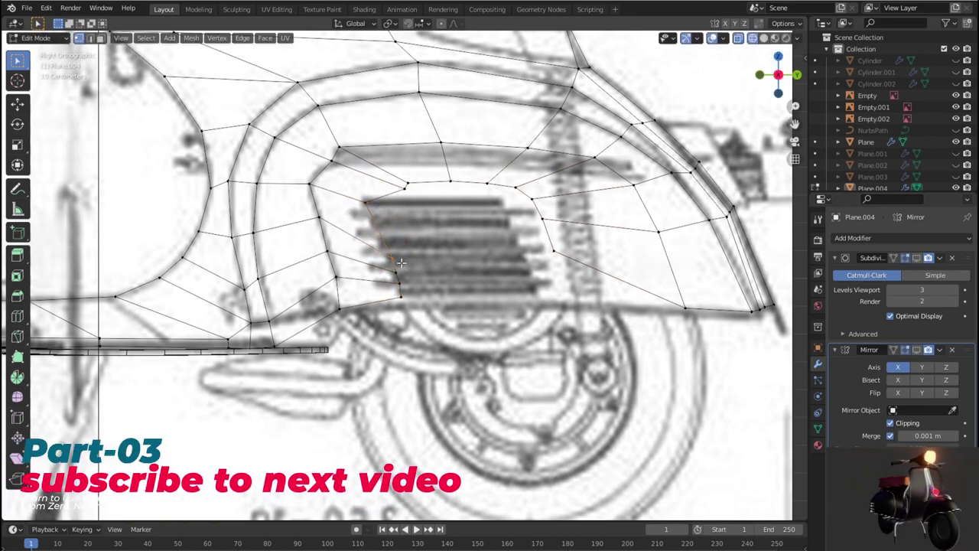
pyautogui.press('g')
pyautogui.click(382, 238)
# Fine-tune the lower vertices on the grille outline and place one at the top-left corner.
pyautogui.press('g')
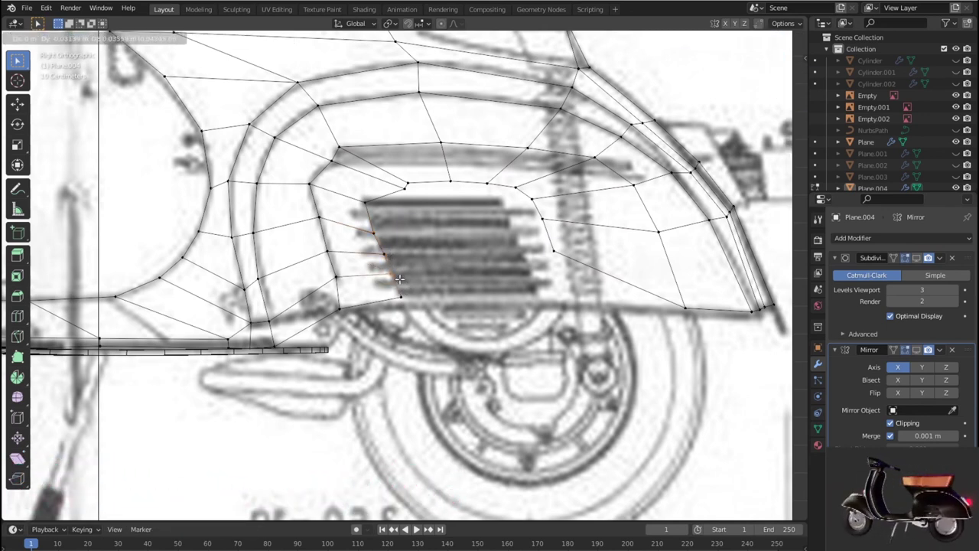
pyautogui.click(400, 300)
pyautogui.press('g')
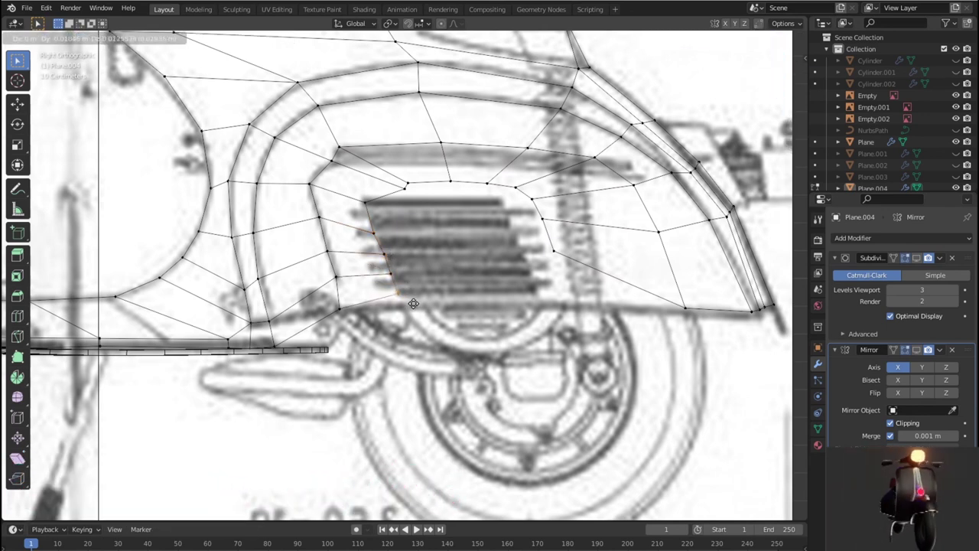
pyautogui.click(414, 303)
pyautogui.press('g')
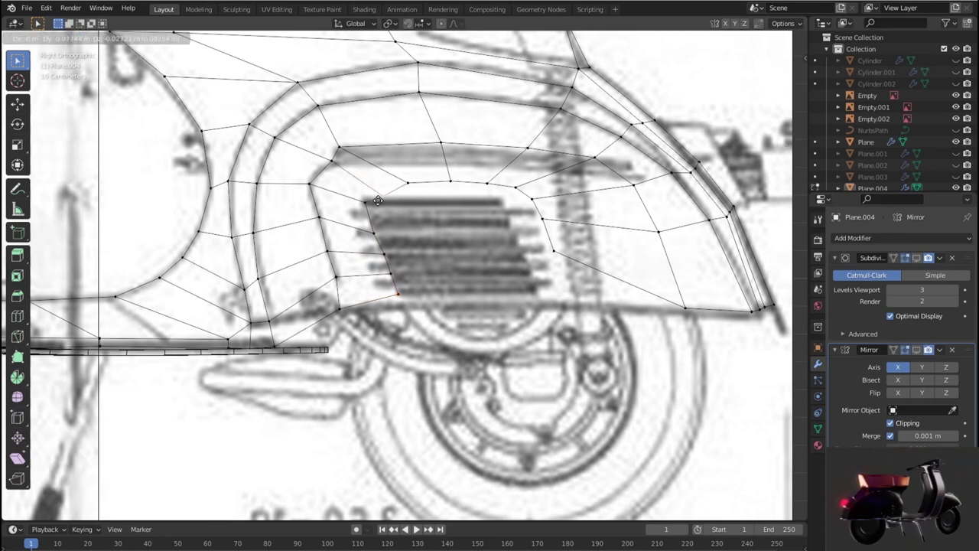
pyautogui.click(378, 199)
# Place the next inner-loop vertices along the grille's top edge.
pyautogui.click(405, 187)
pyautogui.press('g')
pyautogui.click(423, 214)
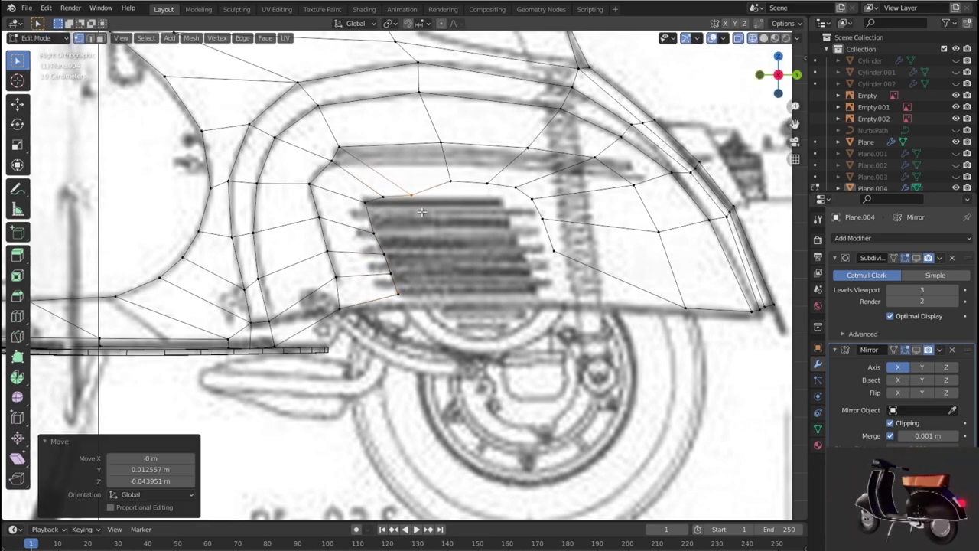
pyautogui.press('g')
pyautogui.click(359, 197)
pyautogui.click(370, 199)
pyautogui.press('g')
pyautogui.press('g')
pyautogui.click(372, 215)
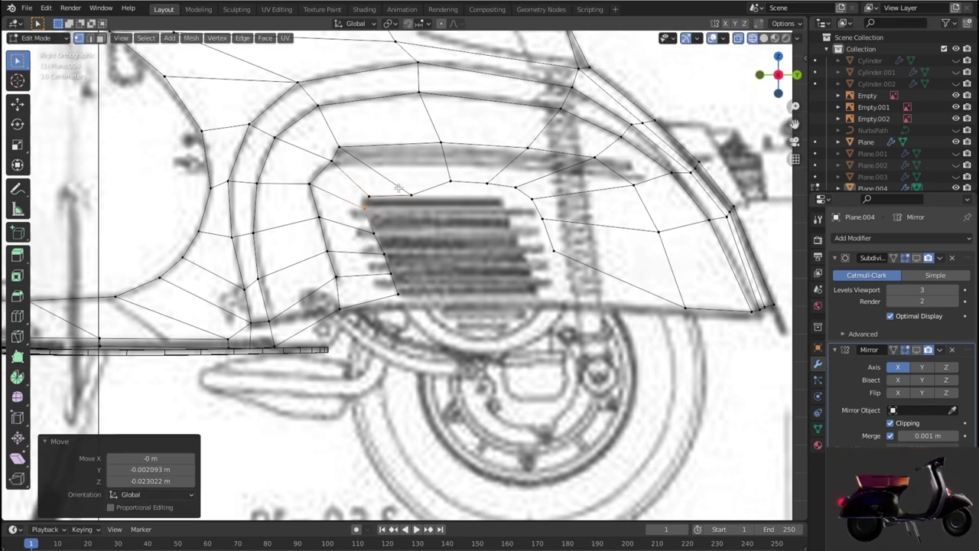
# Move the remaining top vertices rightward, ending at the grille's top-right corner.
pyautogui.press('g')
pyautogui.click(430, 206)
pyautogui.click(450, 182)
pyautogui.press('g')
pyautogui.click(449, 215)
pyautogui.click(487, 186)
pyautogui.press('g')
pyautogui.click(495, 215)
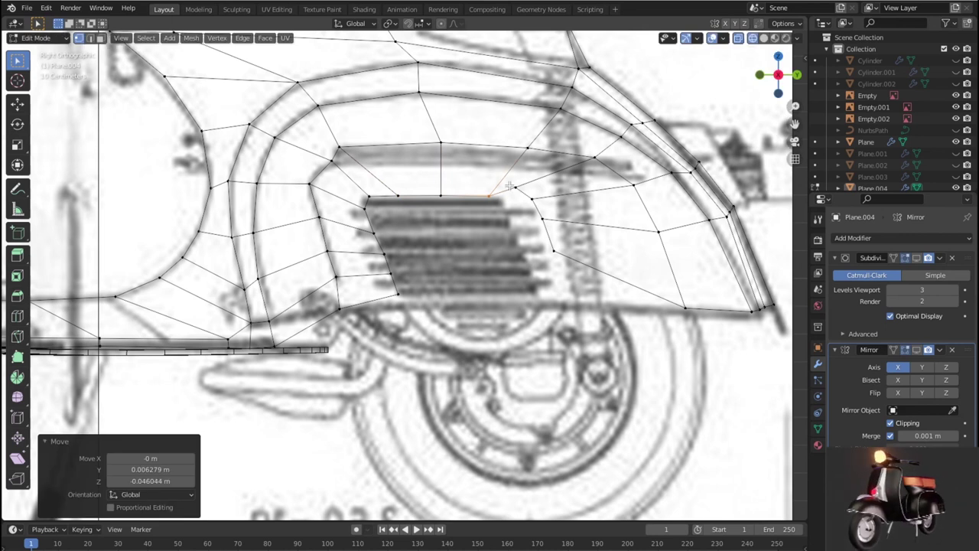
# Move the right-side vertices onto the grille's slanted right edge.
pyautogui.moveTo(561, 258); pyautogui.dragTo(562, 260)
pyautogui.press('g')
pyautogui.click(546, 304)
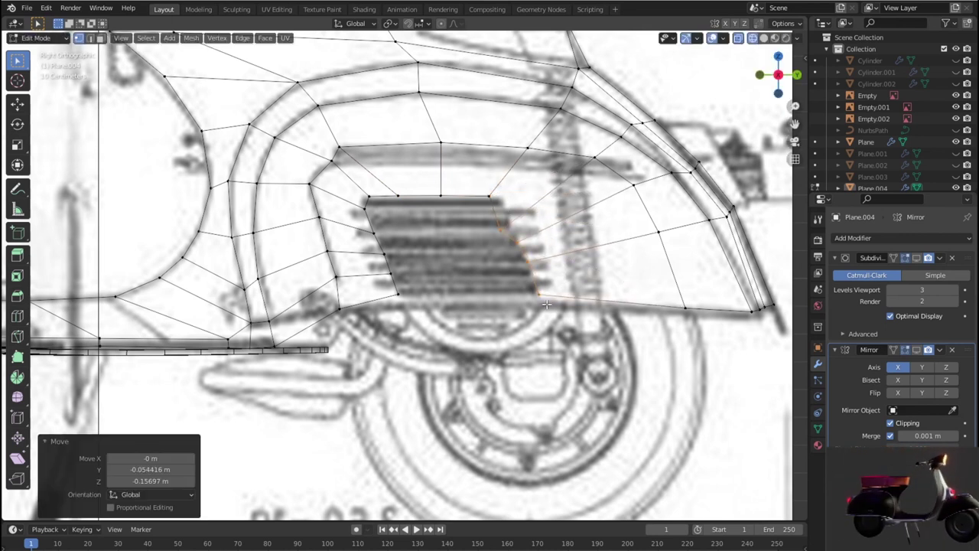
pyautogui.press('g')
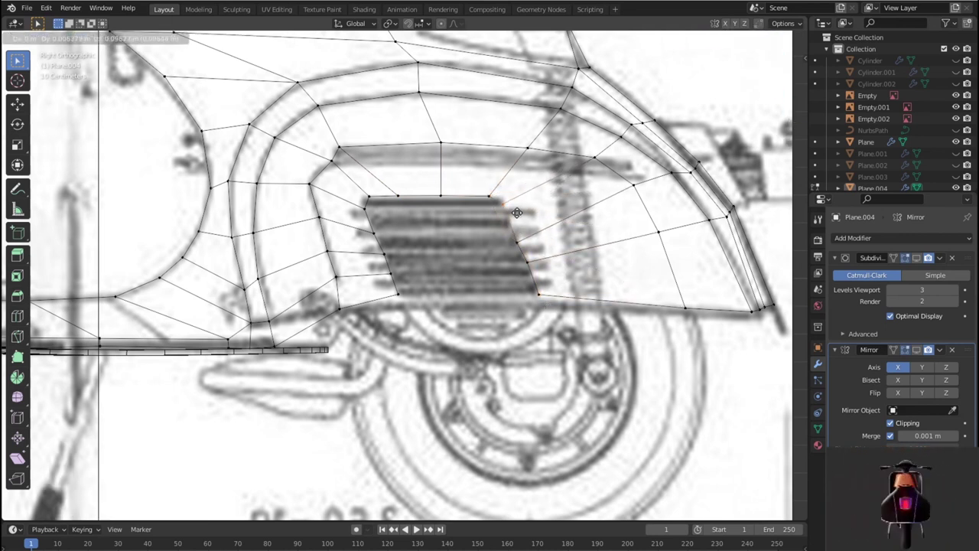
pyautogui.click(518, 213)
pyautogui.press('g')
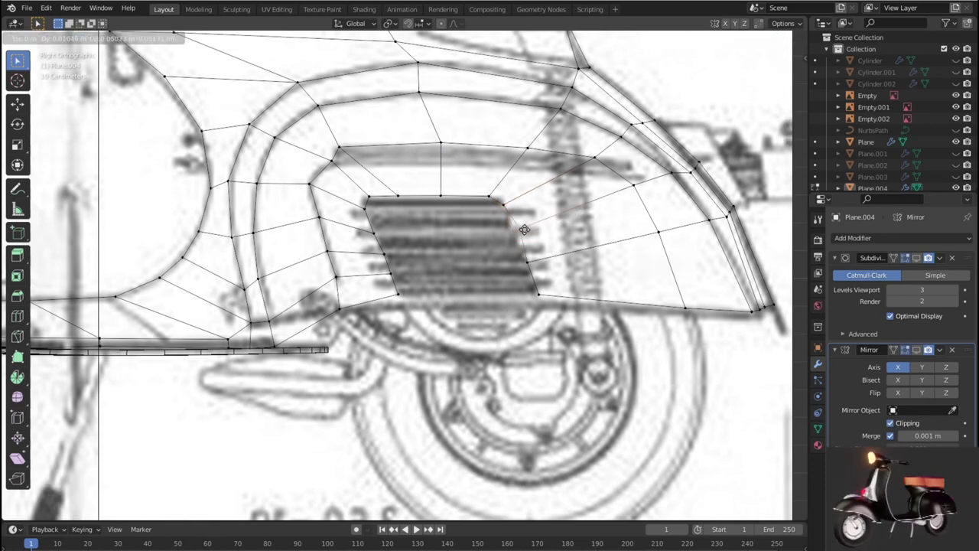
pyautogui.click(518, 245)
pyautogui.press('g')
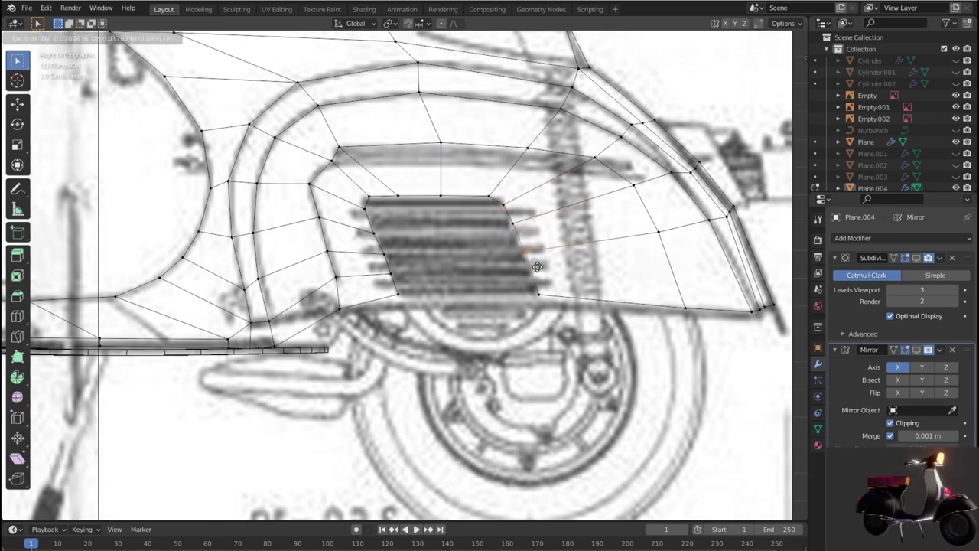